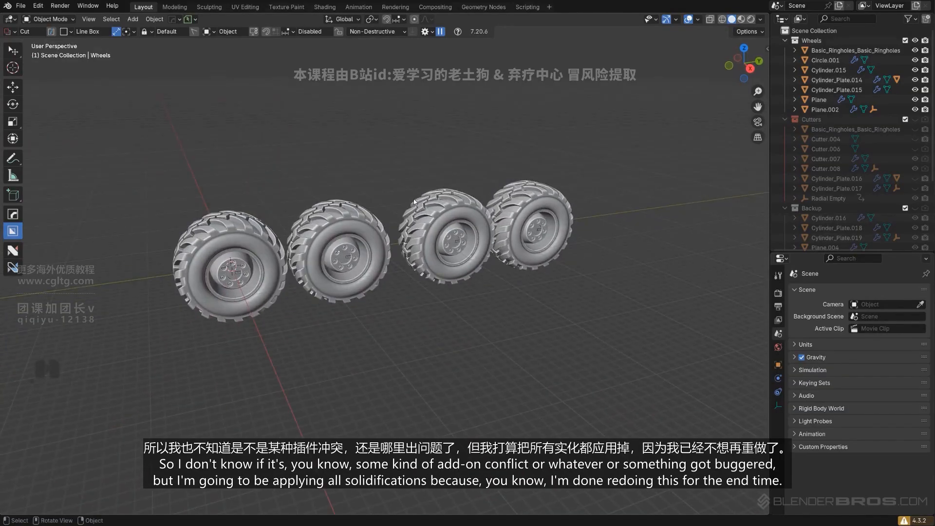
# - Delete the three duplicate wheel instances, keeping only the wheel at the world origin
pyautogui.moveTo(422, 195); pyautogui.dragTo(261, 221, button='middle')
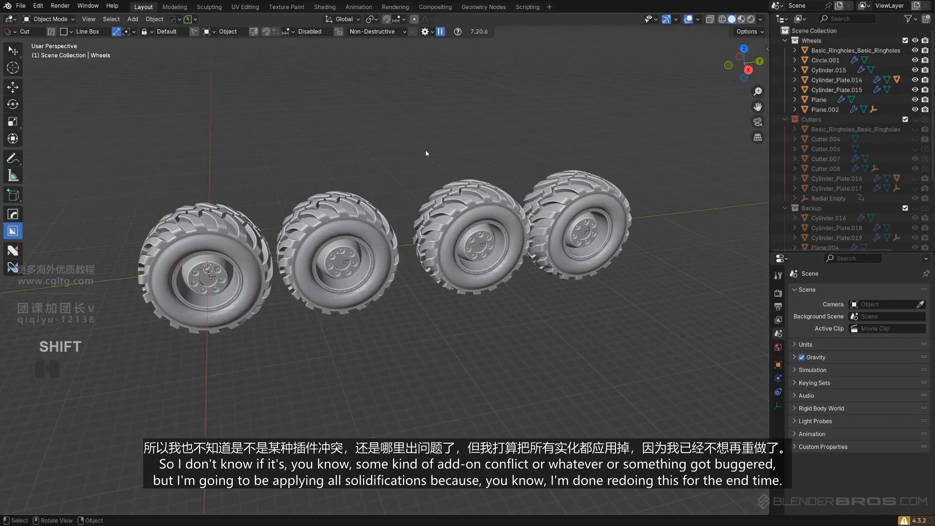
pyautogui.moveTo(380, 200)
pyautogui.mouseDown(button='middle')
pyautogui.moveTo(383, 171)
pyautogui.moveTo(542, 155)
pyautogui.moveTo(404, 157)
pyautogui.moveTo(403, 214)
pyautogui.moveTo(370, 185)
pyautogui.moveTo(399, 195)
pyautogui.moveTo(387, 210)
pyautogui.mouseUp(button='middle')
pyautogui.press('KP_5')
pyautogui.press('KP_5')
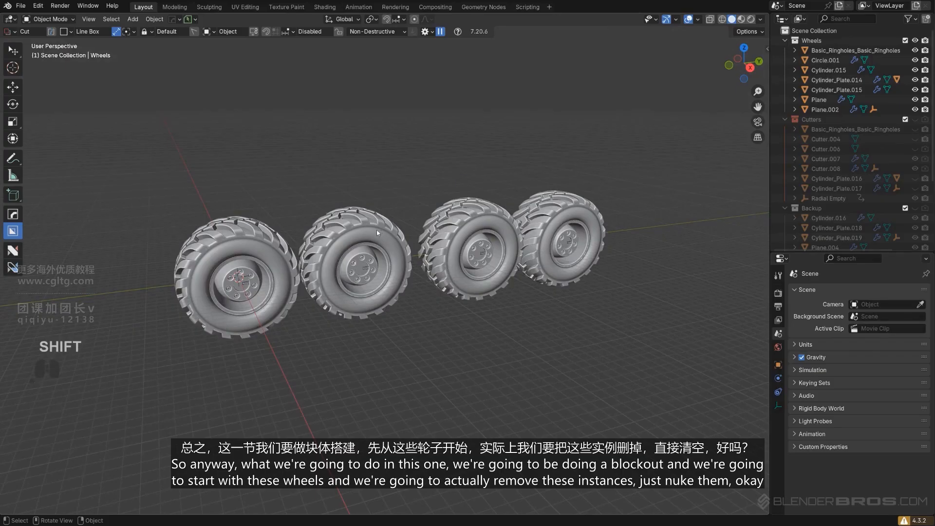
pyautogui.moveTo(417, 249); pyautogui.dragTo(375, 245, button='middle')
pyautogui.press('KP_5')
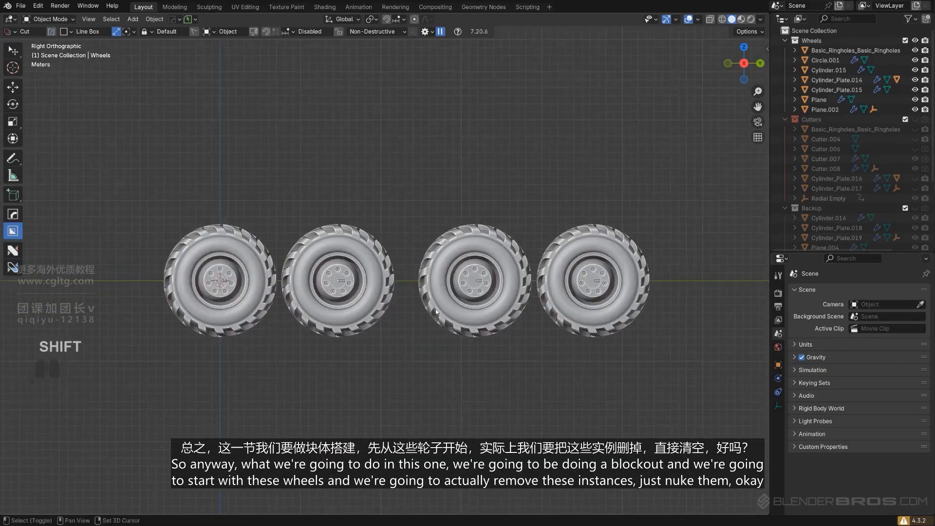
pyautogui.keyDown('shift'); pyautogui.moveTo(342, 272); pyautogui.dragTo(339, 248, button='middle'); pyautogui.keyUp('shift')
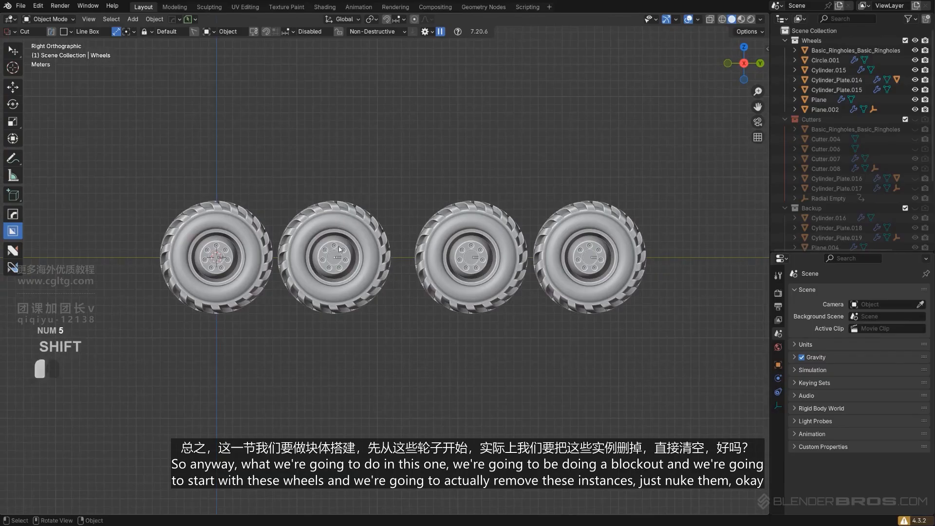
pyautogui.click(601, 265)
pyautogui.keyDown('shift'); pyautogui.moveTo(595, 265); pyautogui.dragTo(803, 266, button='middle'); pyautogui.keyUp('shift')
pyautogui.scroll(3, 418, 253)
# - Add a temporary cube, move it along Y beside the wheel to compare their sizes, and delete it
pyautogui.moveTo(418, 248); pyautogui.dragTo(475, 260, button='middle')
pyautogui.press('KP_5')
pyautogui.moveTo(507, 260)
pyautogui.keyDown('shift'); pyautogui.mouseDown(button='middle')
pyautogui.moveTo(353, 267)
pyautogui.moveTo(494, 259)
pyautogui.mouseUp(button='middle'); pyautogui.keyUp('shift')
pyautogui.keyDown('alt'); pyautogui.scroll(-1, 487, 263); pyautogui.keyUp('alt')
pyautogui.press('alt+KP_5')
pyautogui.press('KP_5')
pyautogui.press('KP_5')
pyautogui.hotkey('shift', 'a')
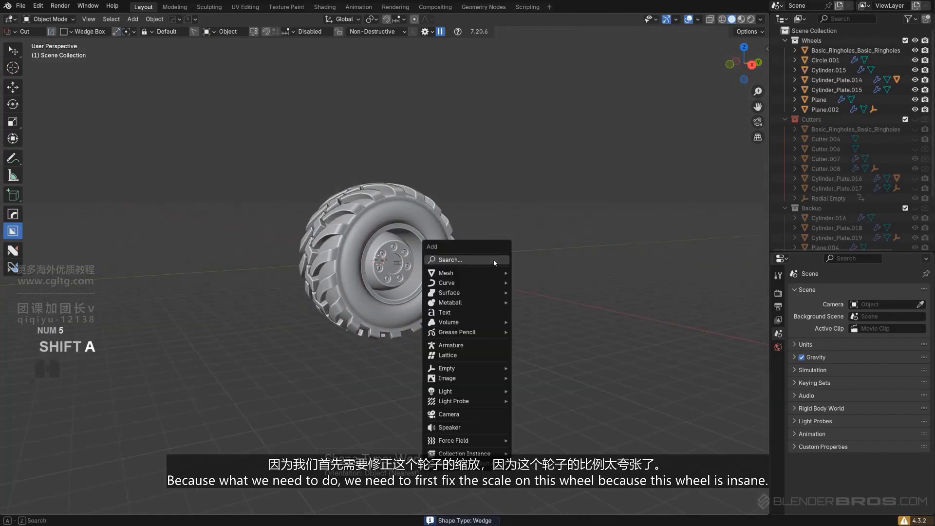
pyautogui.moveTo(500, 274)
pyautogui.click(535, 292)
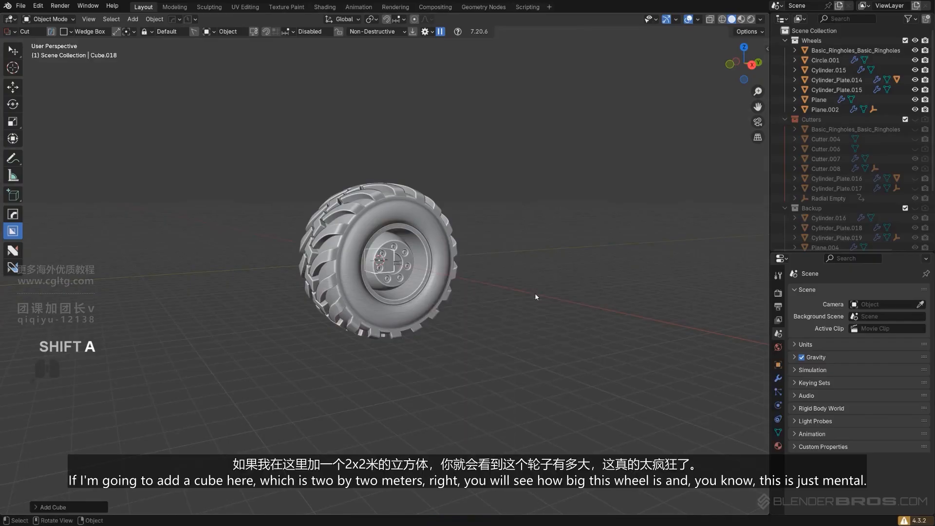
pyautogui.press('g')
pyautogui.press('y')
pyautogui.click(381, 310)
pyautogui.moveTo(381, 310); pyautogui.dragTo(353, 271, button='middle')
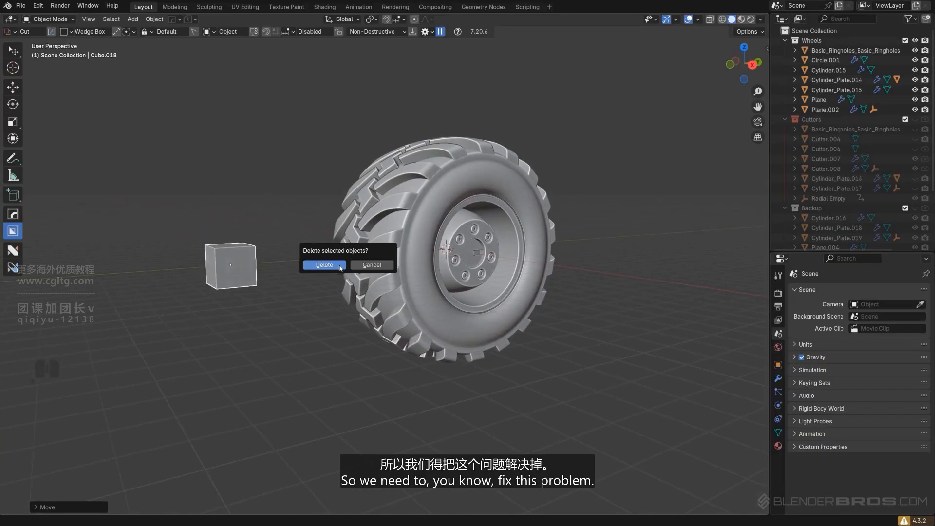
pyautogui.click(325, 265)
# - Reset the 3D cursor to the world origin
pyautogui.hotkey('shift', 'c')
pyautogui.press('KP_5')
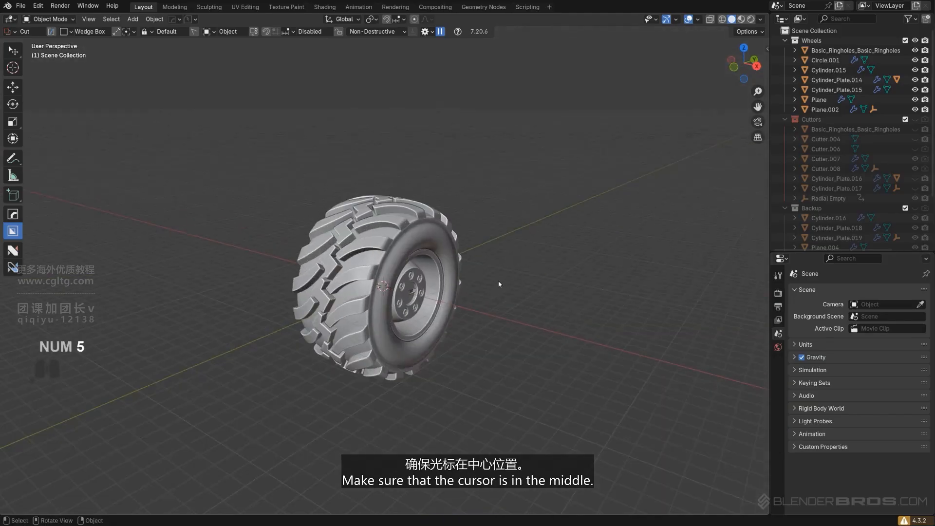
pyautogui.hotkey('shift', 's')
pyautogui.hotkey('shift', 's')
pyautogui.hotkey('shift', 's')
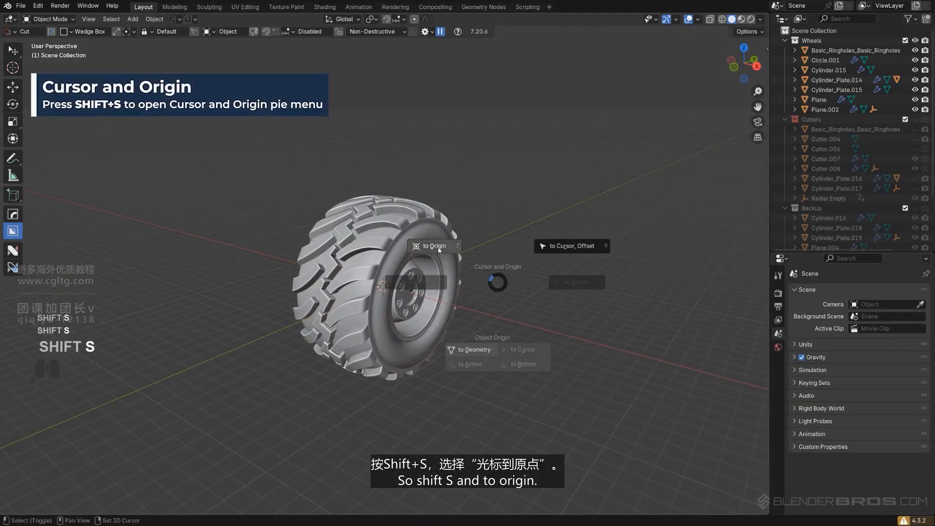
pyautogui.keyDown('alt'); pyautogui.moveTo(522, 295); pyautogui.dragTo(506, 295, button='middle'); pyautogui.keyUp('alt')
# - Add a Plain Axes empty at the wheel's centre and scale it up until it extends beyond the tire
pyautogui.press('KP_5')
pyautogui.hotkey('shift', 'a')
pyautogui.moveTo(469, 273)
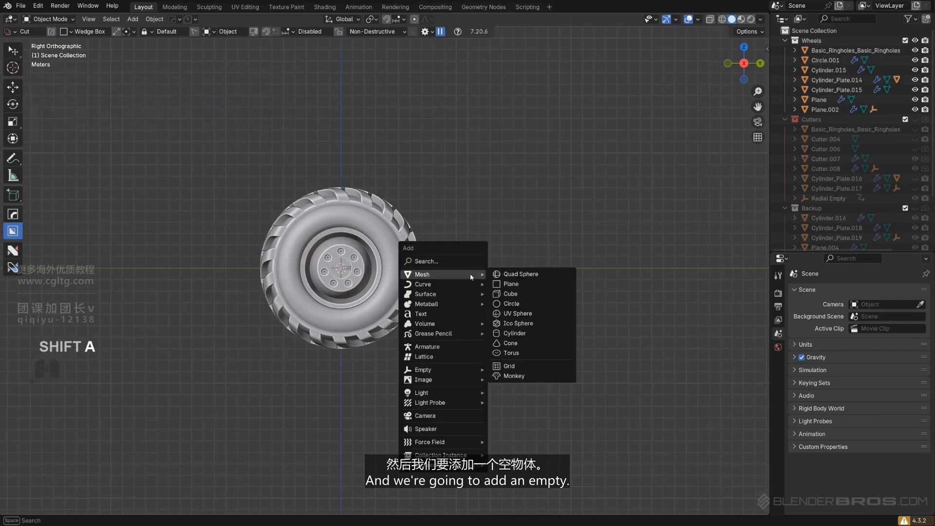
pyautogui.moveTo(472, 371)
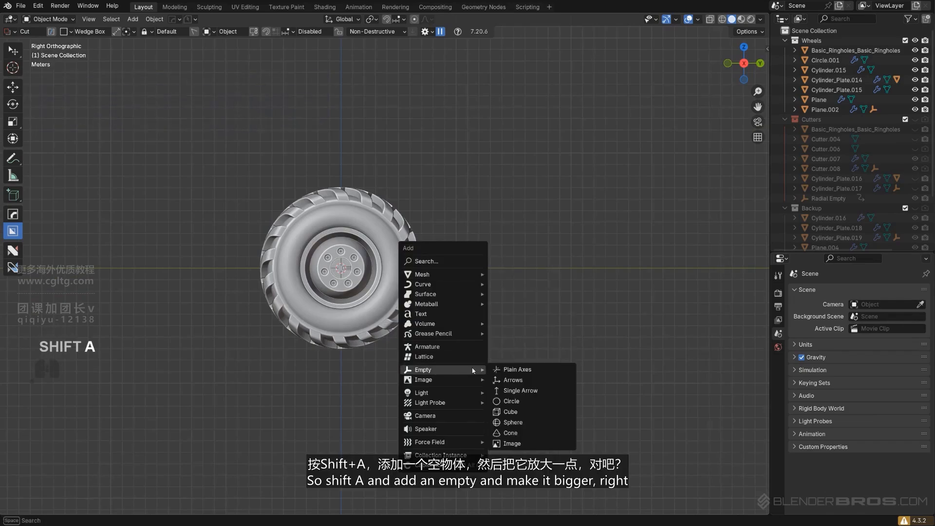
pyautogui.click(514, 373)
pyautogui.press('s')
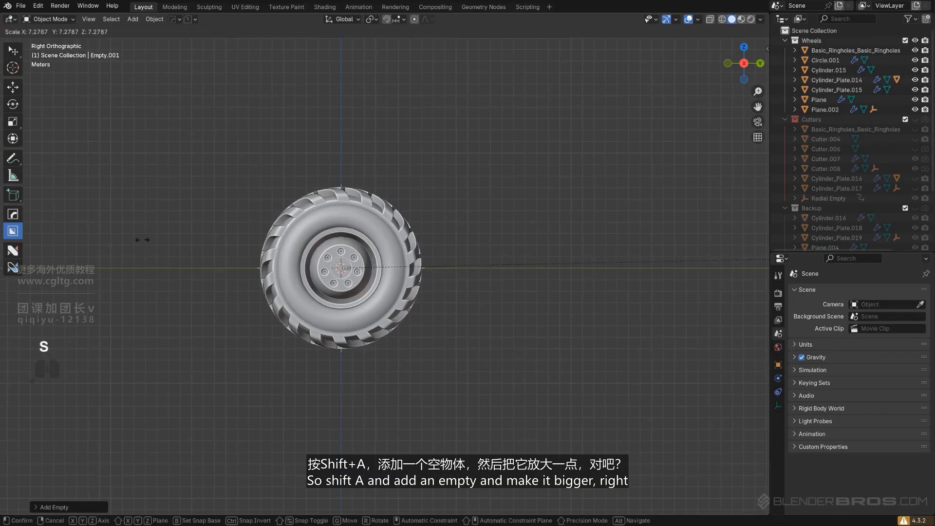
pyautogui.click(499, 205)
pyautogui.scroll(2, 549, 171)
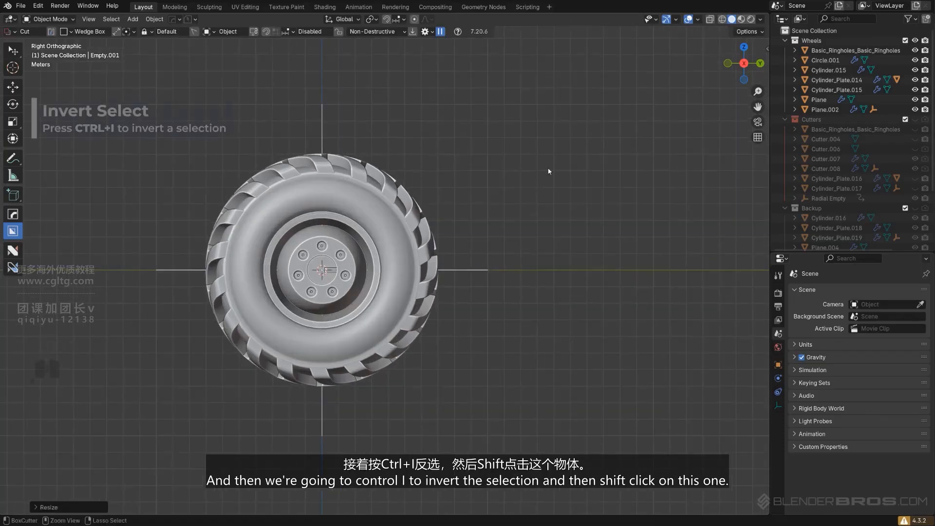
# - Parent all wheel parts to the empty using Object (Keep Transform)
pyautogui.hotkey('ctrl', 'i')
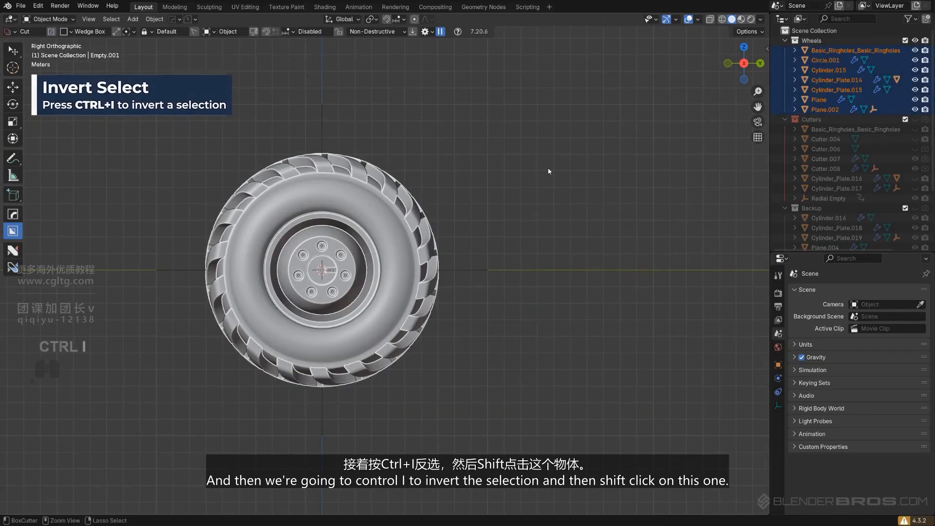
pyautogui.keyDown('shift'); pyautogui.click(322, 130); pyautogui.keyUp('shift')
pyautogui.scroll(-3, 385, 140)
pyautogui.moveTo(419, 147); pyautogui.dragTo(478, 163, button='middle')
pyautogui.press('KP_5')
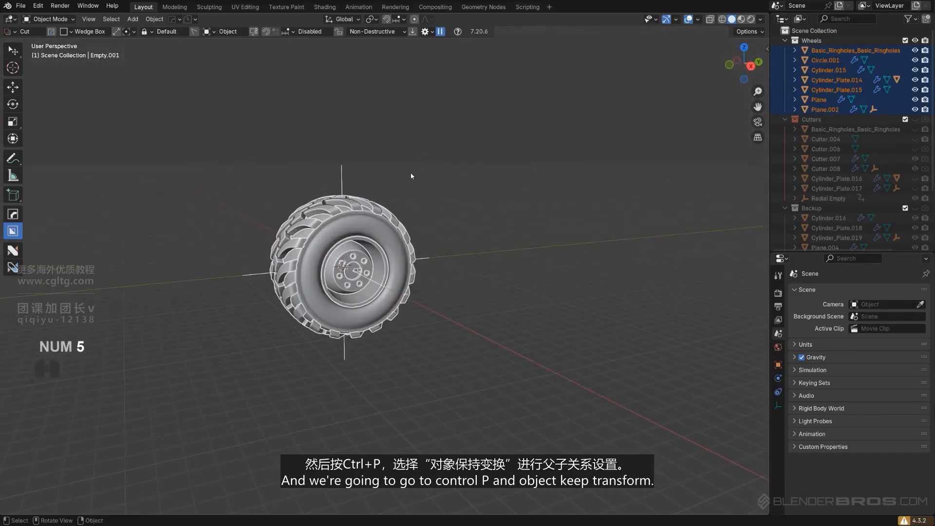
pyautogui.hotkey('ctrl', 'p')
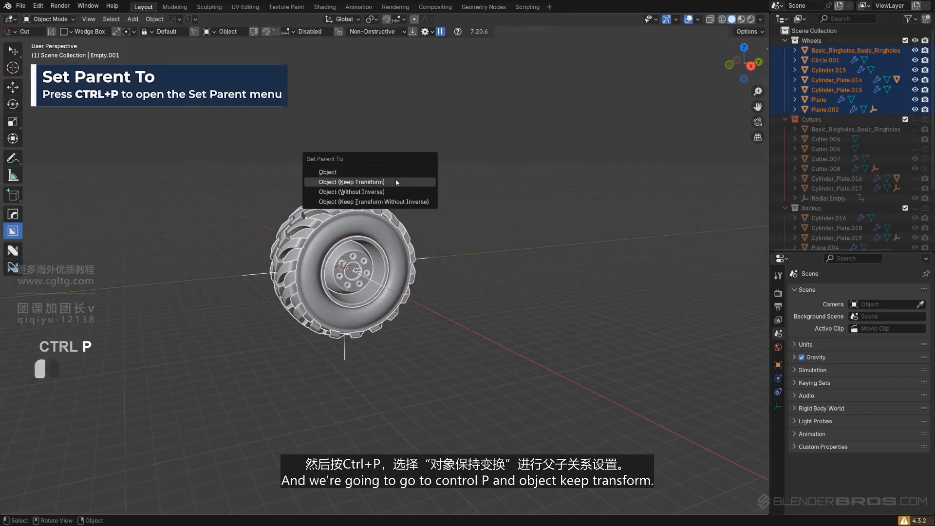
pyautogui.click(396, 181)
# - Remove the Radial Array modifier from the wheel hub's bolt object
pyautogui.scroll(3, 428, 203)
pyautogui.keyDown('shift'); pyautogui.moveTo(428, 203); pyautogui.dragTo(432, 208, button='middle'); pyautogui.keyUp('shift')
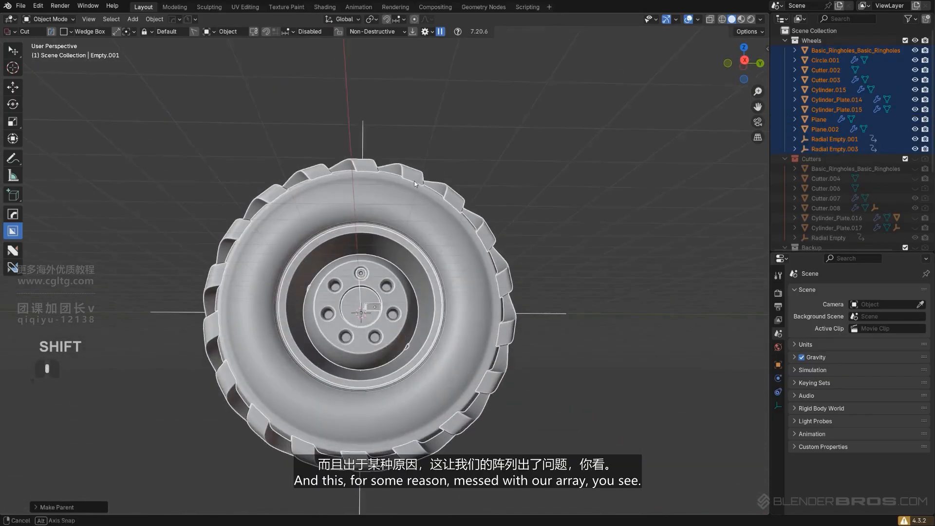
pyautogui.scroll(6, 431, 208)
pyautogui.click(365, 315)
pyautogui.scroll(-3, 403, 333)
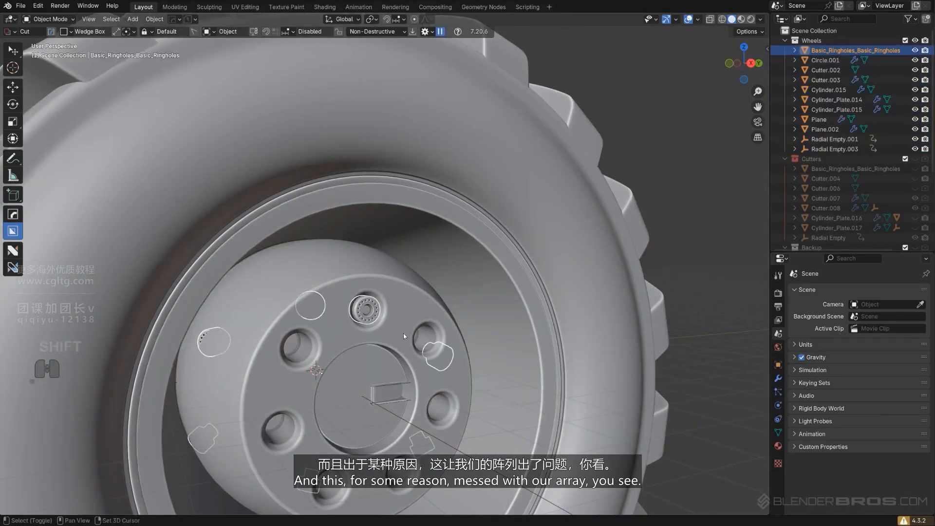
pyautogui.moveTo(403, 333); pyautogui.dragTo(411, 254, button='middle')
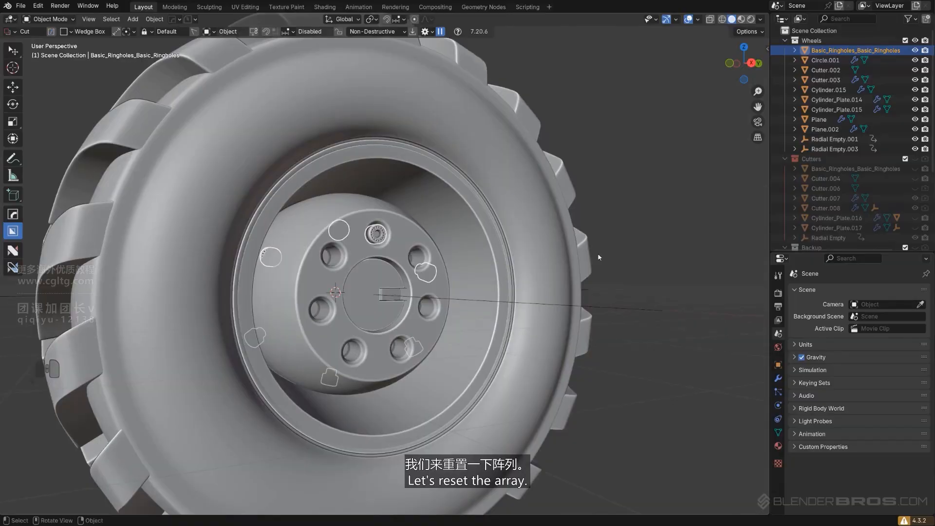
pyautogui.click(778, 379)
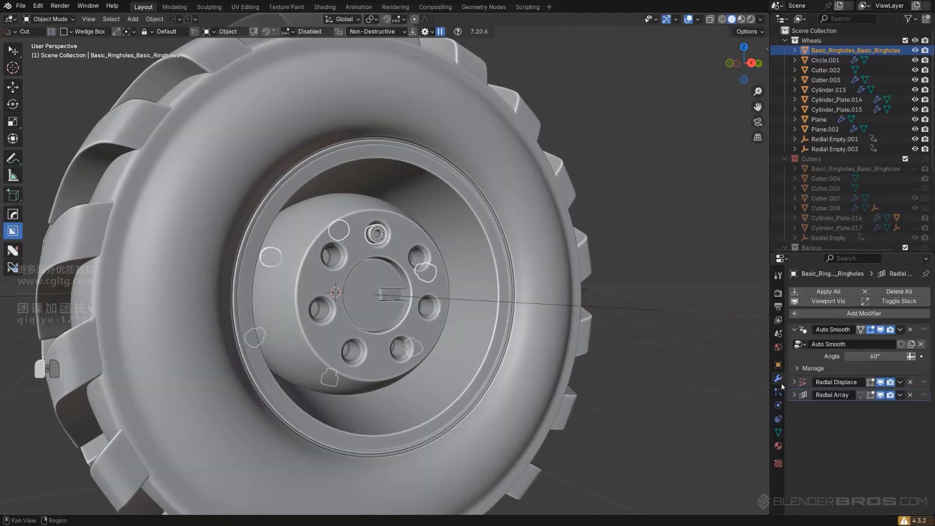
pyautogui.click(910, 396)
# - Rebuild the hub bolt's array around the 3D cursor with the HOps Radial Array tool and deselect it
pyautogui.scroll(-3, 592, 357)
pyautogui.moveTo(592, 358); pyautogui.dragTo(443, 301, button='middle')
pyautogui.scroll(2, 443, 301)
pyautogui.scroll(3, 442, 299)
pyautogui.press('q')
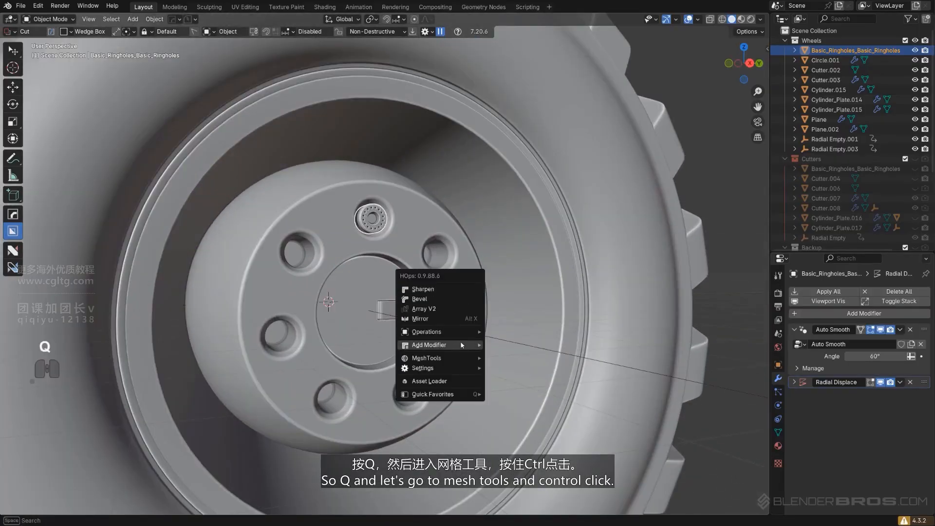
pyautogui.moveTo(450, 357)
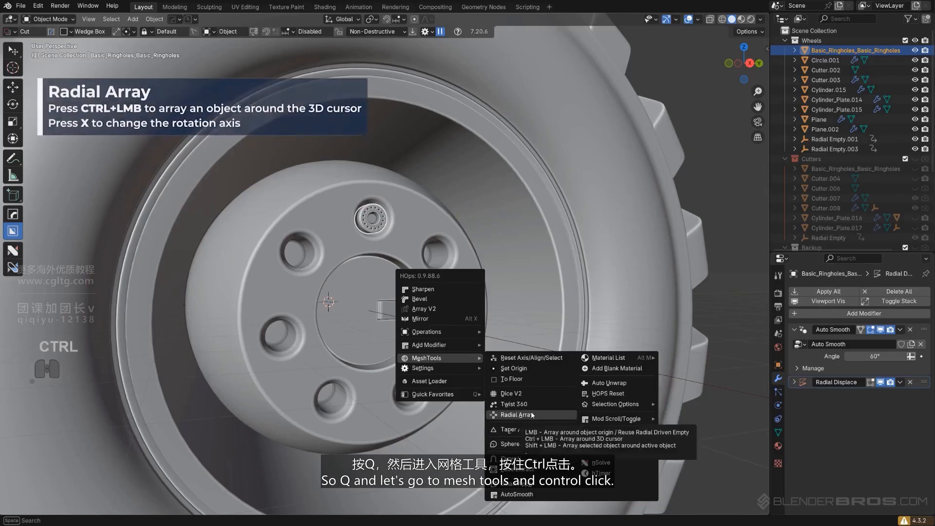
pyautogui.keyDown('ctrl'); pyautogui.click(516, 415); pyautogui.keyUp('ctrl')
pyautogui.moveTo(467, 369); pyautogui.dragTo(421, 337, button='middle')
pyautogui.scroll(-1, 474, 362)
pyautogui.click(421, 337)
pyautogui.scroll(-7, 419, 337)
pyautogui.click(590, 241)
# - Select the tire tread Plane.002 and examine how its blocks sit on the side of the tire
pyautogui.moveTo(361, 234); pyautogui.dragTo(542, 259, button='middle')
pyautogui.scroll(5, 531, 244)
pyautogui.keyDown('shift'); pyautogui.moveTo(519, 210); pyautogui.dragTo(535, 260, button='middle'); pyautogui.keyUp('shift')
pyautogui.moveTo(535, 260); pyautogui.dragTo(519, 243, button='middle')
pyautogui.scroll(3, 408, 193)
pyautogui.scroll(-4, 410, 199)
pyautogui.click(415, 232)
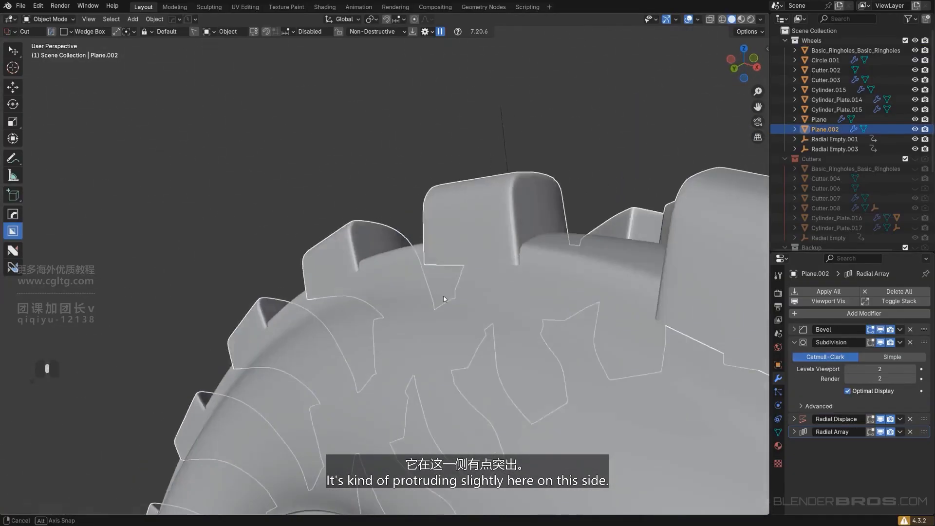
pyautogui.scroll(5, 422, 320)
pyautogui.keyDown('shift'); pyautogui.moveTo(422, 319); pyautogui.dragTo(455, 202, button='middle'); pyautogui.keyUp('shift')
pyautogui.scroll(-5, 495, 301)
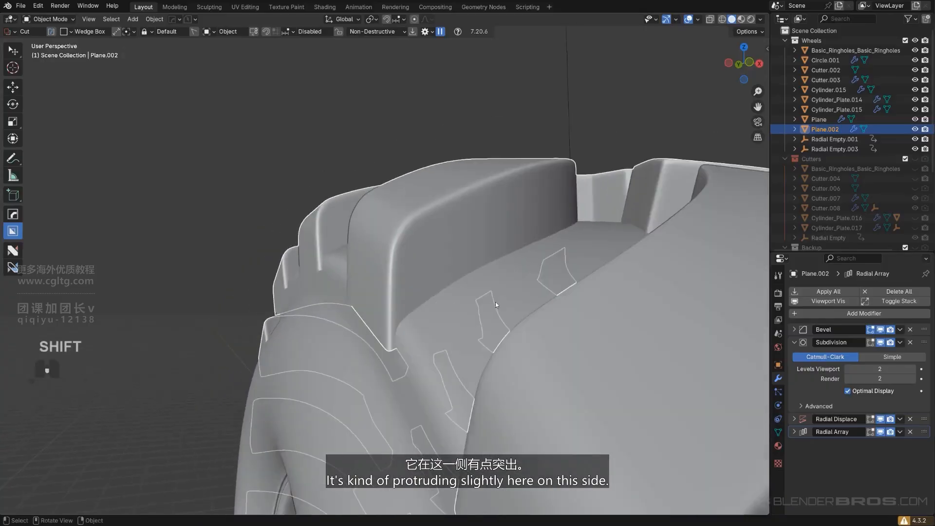
pyautogui.moveTo(580, 305); pyautogui.dragTo(472, 288, button='middle')
pyautogui.press('s')
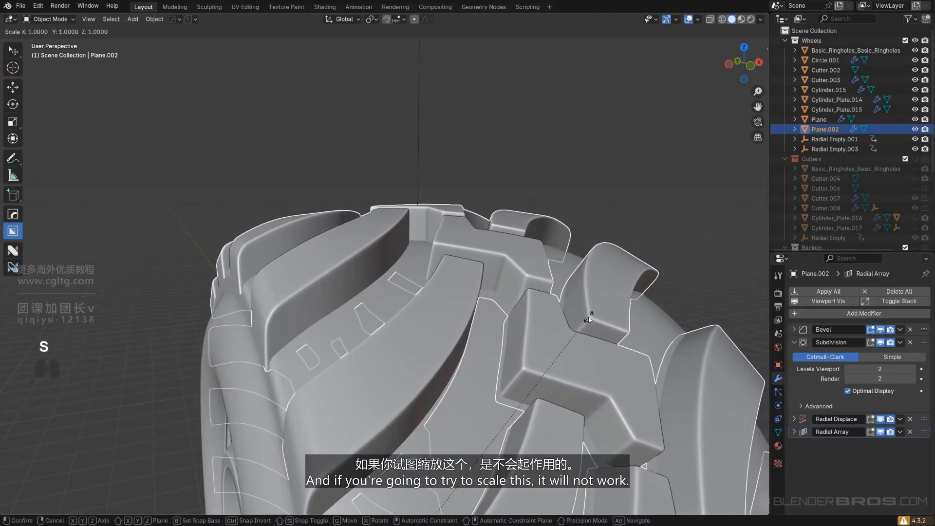
pyautogui.press('x')
pyautogui.rightClick(556, 323)
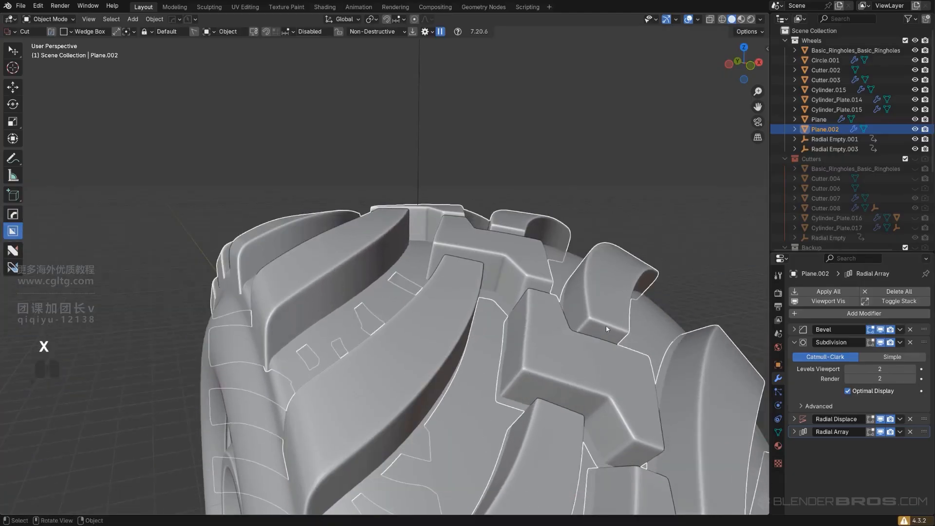
# - Remove the Radial Array modifier from the tire tread, leaving a single tread segment
pyautogui.scroll(-4, 555, 323)
pyautogui.moveTo(555, 322); pyautogui.dragTo(506, 329, button='middle')
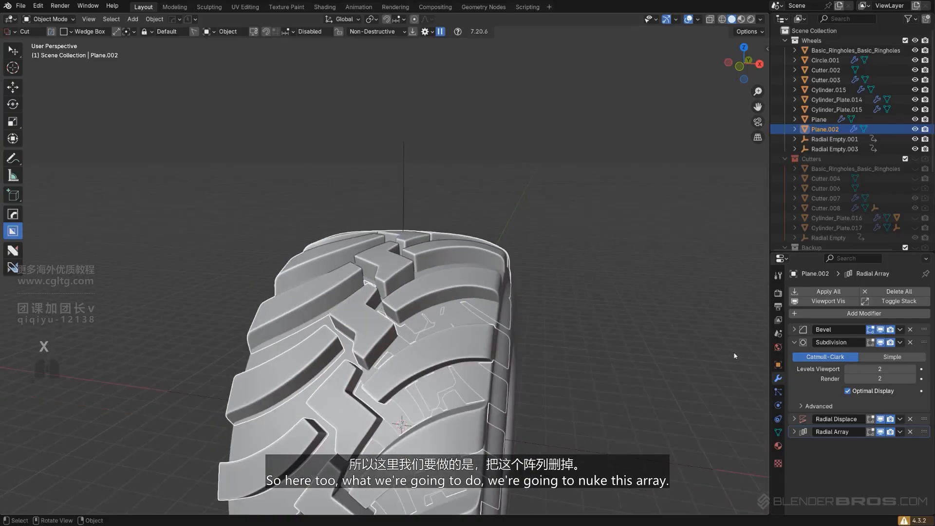
pyautogui.click(909, 432)
# - Move the single tread segment slightly along X to centre it across the tire
pyautogui.scroll(4, 391, 323)
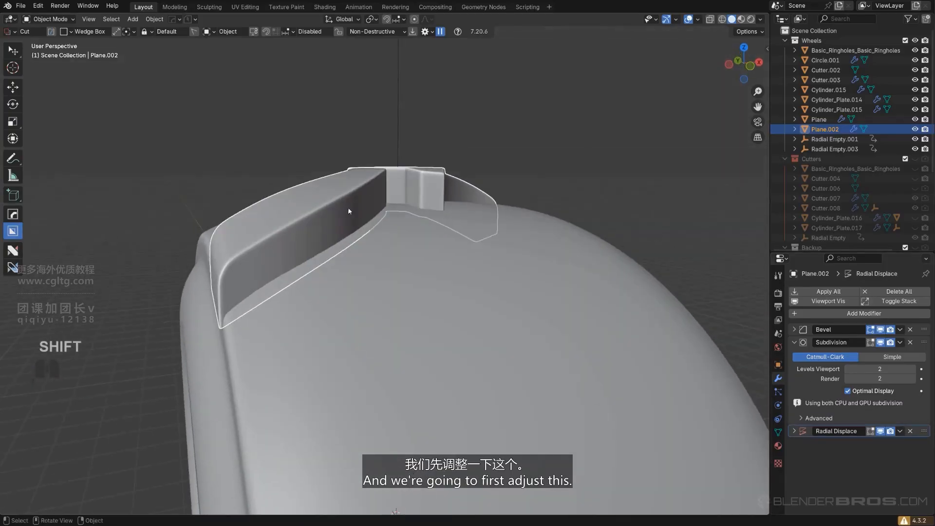
pyautogui.moveTo(498, 315); pyautogui.dragTo(535, 294, button='middle')
pyautogui.scroll(2, 467, 272)
pyautogui.keyDown('shift'); pyautogui.moveTo(425, 229); pyautogui.dragTo(480, 334, button='middle'); pyautogui.keyUp('shift')
pyautogui.scroll(-2, 444, 284)
pyautogui.press('g')
pyautogui.press('x')
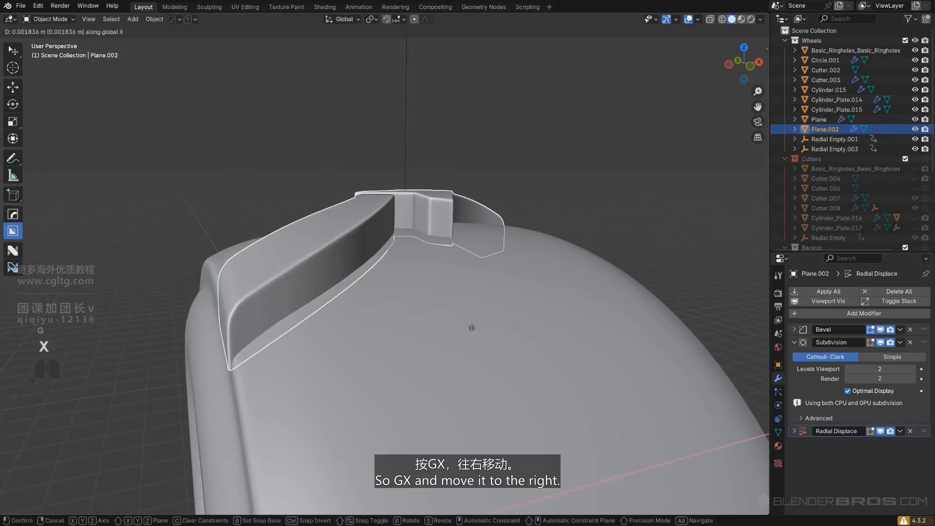
pyautogui.click(536, 331)
# - Change the transform pivot point and try scaling the tread segment along X
pyautogui.press('s')
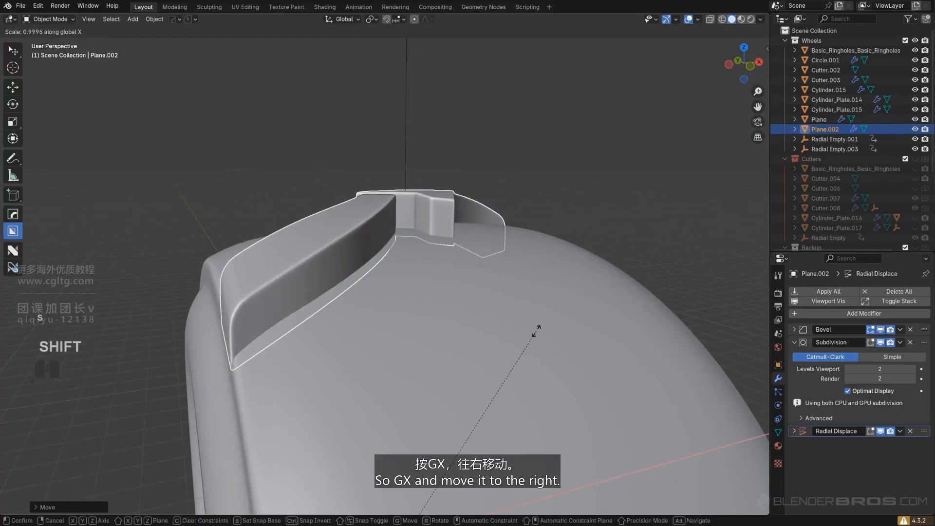
pyautogui.rightClick(533, 332)
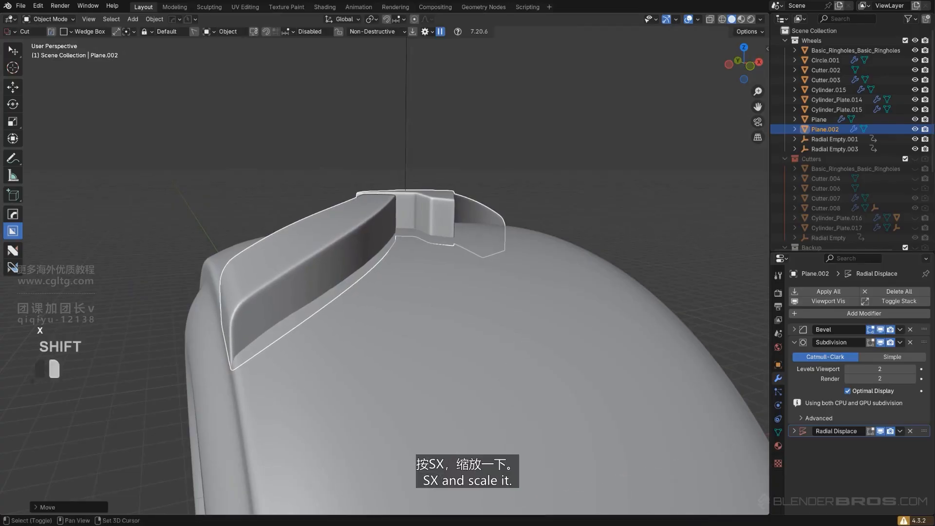
pyautogui.click(379, 20)
pyautogui.click(392, 64)
pyautogui.scroll(-9, 453, 322)
pyautogui.moveTo(452, 322); pyautogui.dragTo(370, 338, button='middle')
pyautogui.press('s')
pyautogui.click(447, 361)
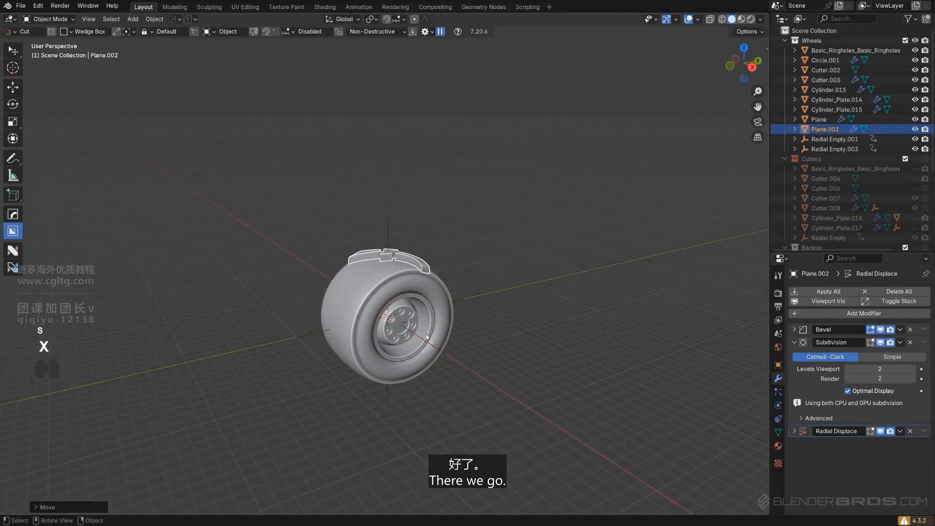
# - Scale the tread segment along X and shift it along X to fit the tire's width
pyautogui.scroll(8, 314, 253)
pyautogui.moveTo(430, 269); pyautogui.dragTo(381, 282, button='middle')
pyautogui.press('s')
pyautogui.press('x')
pyautogui.click(535, 277)
pyautogui.press('g')
pyautogui.press('x')
pyautogui.click(496, 271)
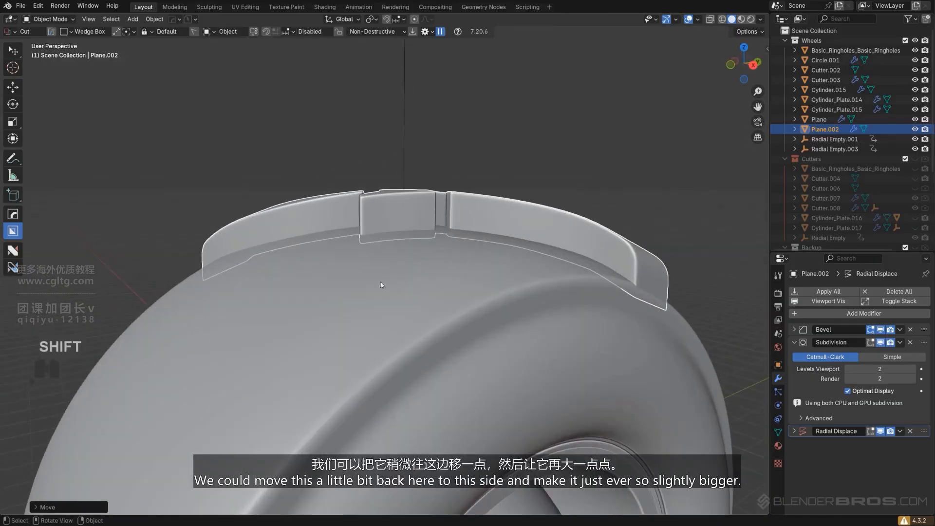
# - Enlarge the tread segment by a factor of about 1.006 along X and shift it slightly along X
pyautogui.press('s')
pyautogui.press('x')
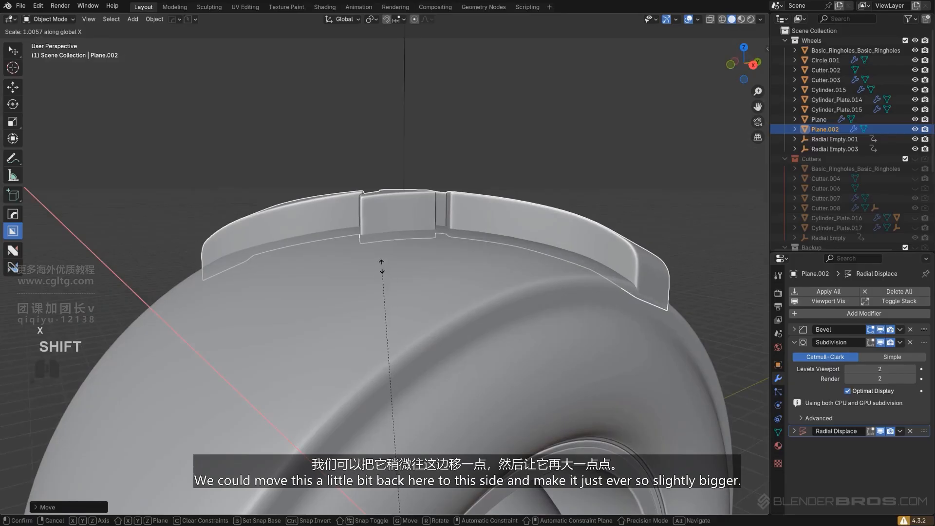
pyautogui.click(381, 265)
pyautogui.moveTo(382, 266); pyautogui.dragTo(431, 290, button='middle')
pyautogui.press('g')
pyautogui.press('x')
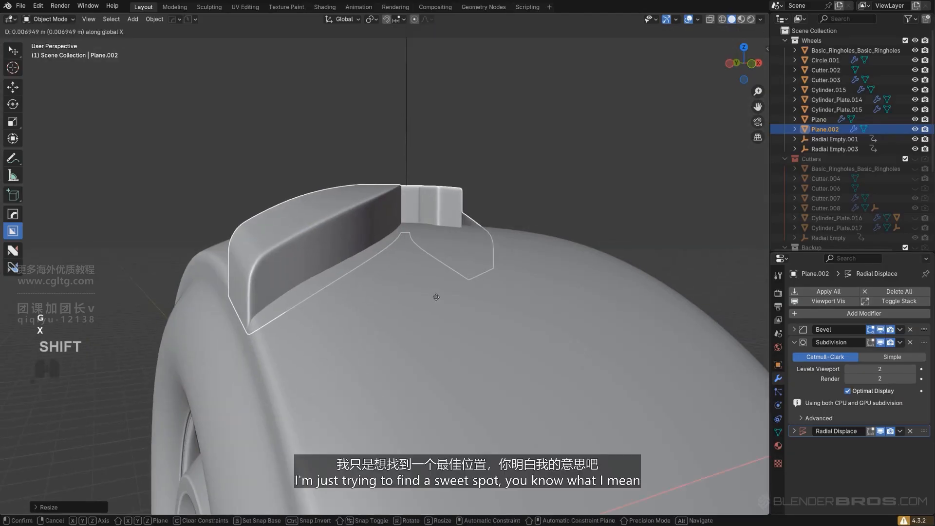
pyautogui.click(443, 298)
pyautogui.moveTo(442, 299); pyautogui.dragTo(299, 320, button='middle')
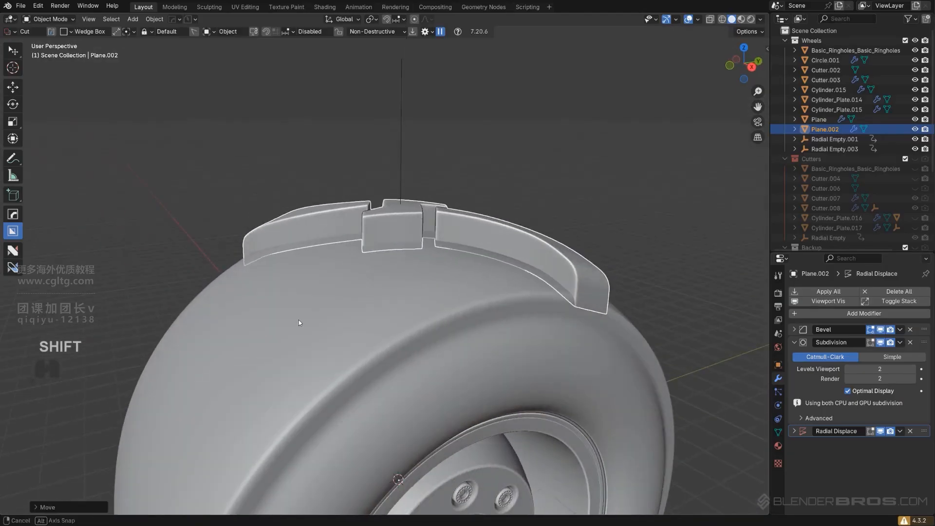
# - Nudge the tread segment about -0.003 m along X to centre it across the tire
pyautogui.scroll(3, 577, 204)
pyautogui.keyDown('shift'); pyautogui.click(562, 229); pyautogui.keyUp('shift')
pyautogui.scroll(-5, 534, 257)
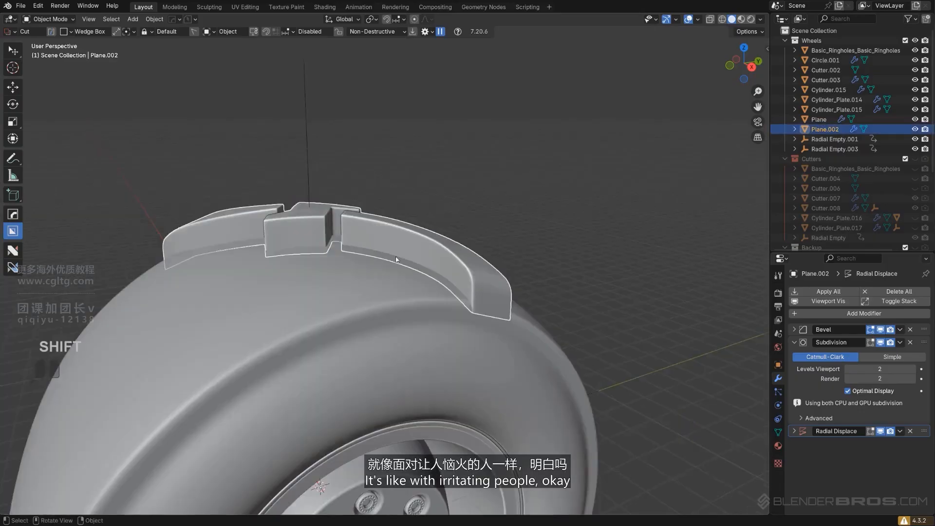
pyautogui.press('g')
pyautogui.press('x')
pyautogui.press('shift')
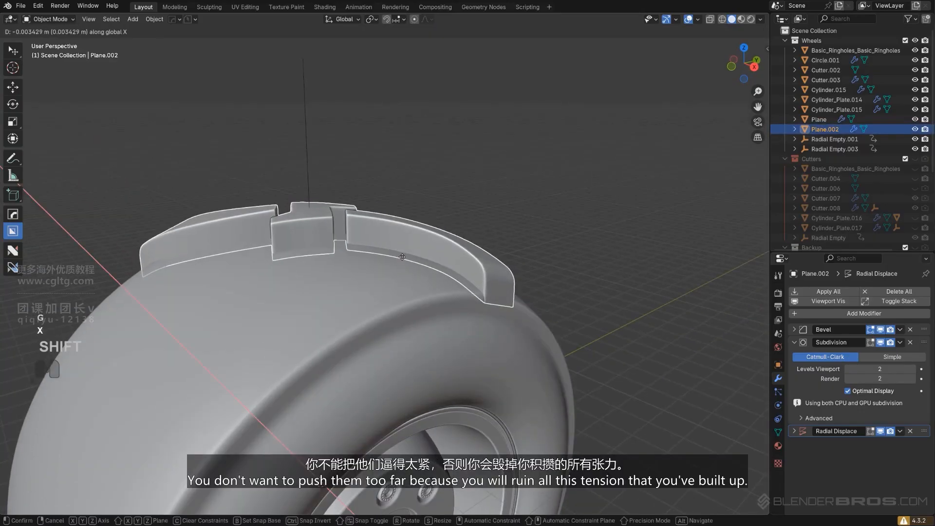
pyautogui.click(402, 256)
# - Rescale the tread segment along X and reposition it along X so both ends meet the tire's shoulders evenly
pyautogui.scroll(2, 537, 279)
pyautogui.moveTo(440, 265); pyautogui.dragTo(428, 348, button='middle')
pyautogui.press('s')
pyautogui.press('x')
pyautogui.click(509, 290)
pyautogui.scroll(-2, 509, 289)
pyautogui.scroll(2, 371, 317)
pyautogui.press('g')
pyautogui.press('x')
pyautogui.moveTo(371, 317); pyautogui.dragTo(254, 298, button='middle')
pyautogui.click(384, 285)
pyautogui.scroll(-5, 288, 288)
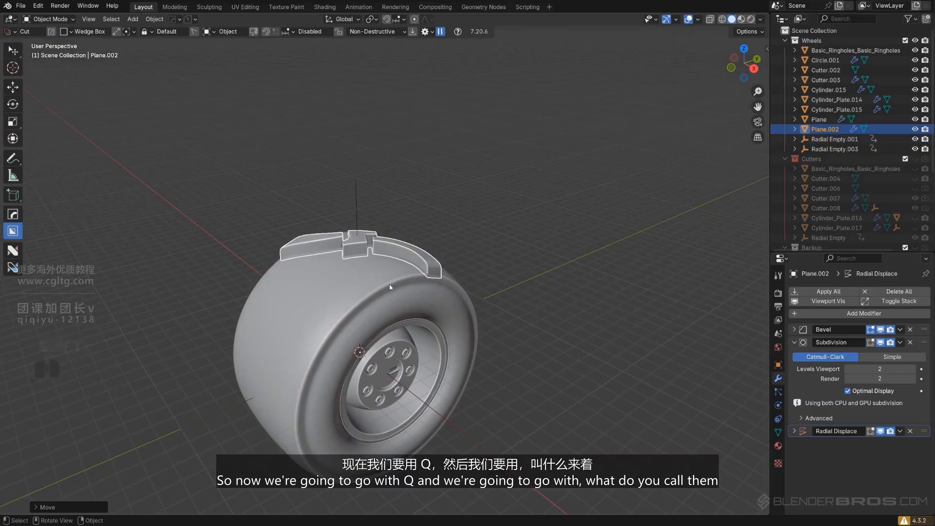
# - Apply a Hard Ops Radial Array of the tread segment around the 3D cursor on the X axis, filling the tire's circumference
pyautogui.press('q')
pyautogui.moveTo(391, 284)
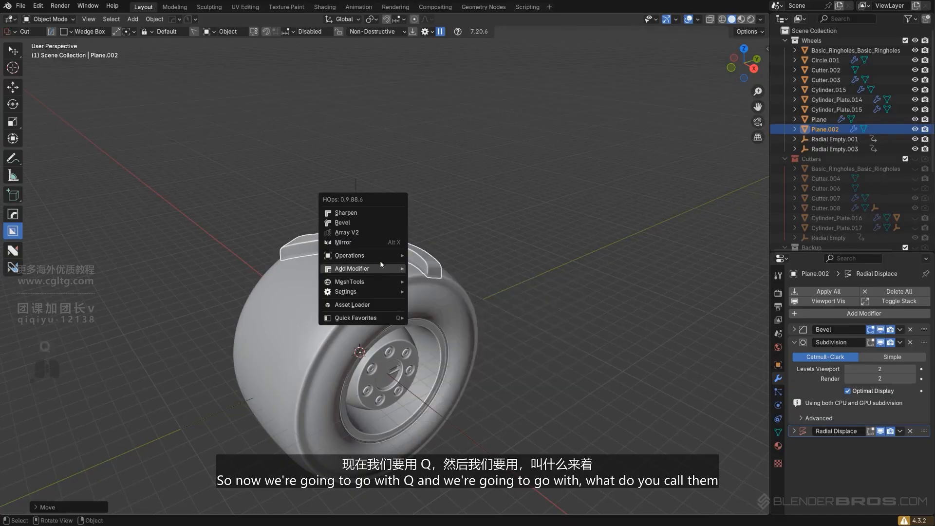
pyautogui.moveTo(394, 261)
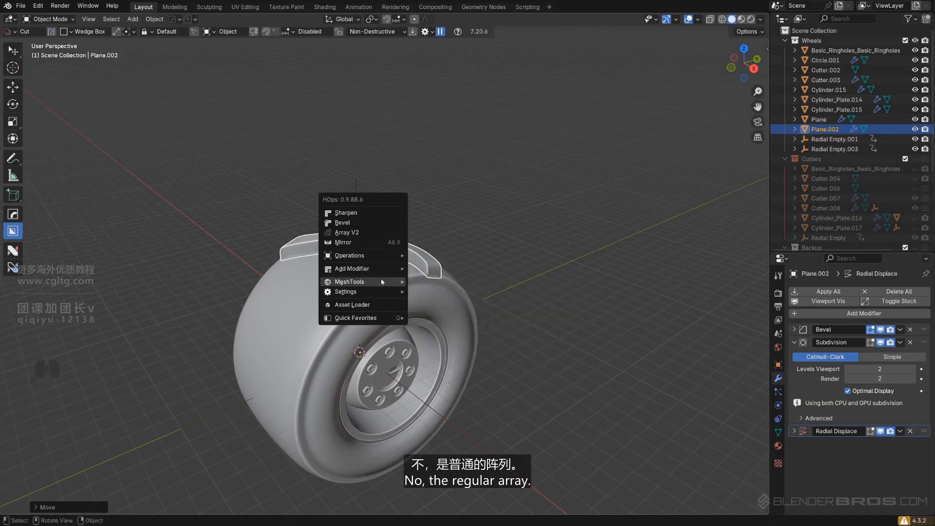
pyautogui.click(466, 338)
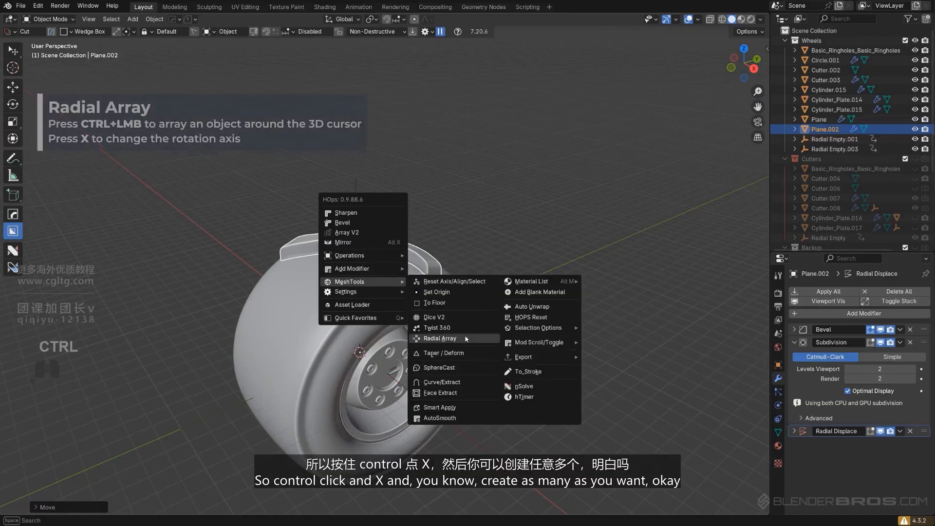
pyautogui.press('x')
pyautogui.scroll(12, 470, 336)
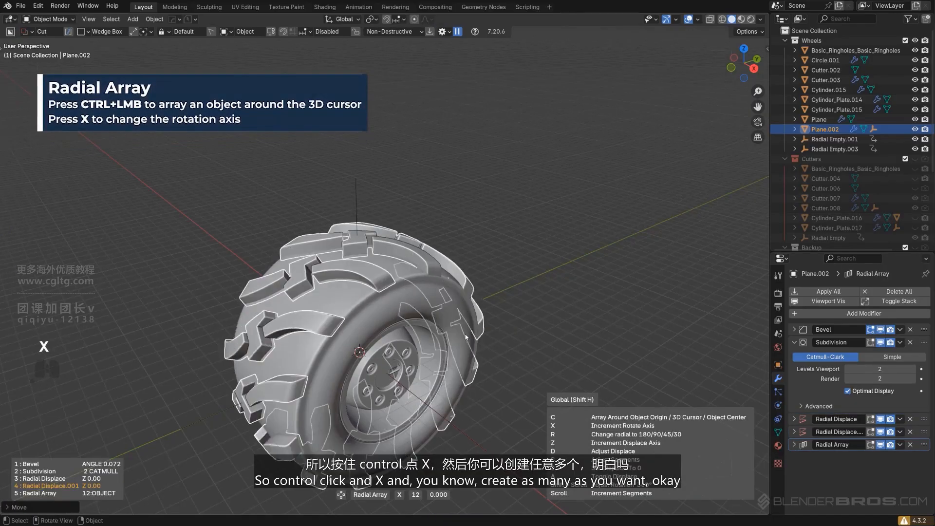
pyautogui.click(477, 329)
pyautogui.click(530, 267)
# - Inspect the tread pattern around the whole wheel in perspective and in the orthographic side view
pyautogui.scroll(-2, 530, 268)
pyautogui.moveTo(526, 268); pyautogui.dragTo(442, 279, button='middle')
pyautogui.scroll(2, 454, 259)
pyautogui.scroll(-1, 431, 280)
pyautogui.scroll(1, 432, 282)
pyautogui.scroll(-4, 432, 284)
pyautogui.press('KP_5')
pyautogui.scroll(3, 441, 278)
pyautogui.keyDown('shift'); pyautogui.moveTo(373, 210); pyautogui.dragTo(340, 145, button='middle'); pyautogui.keyUp('shift')
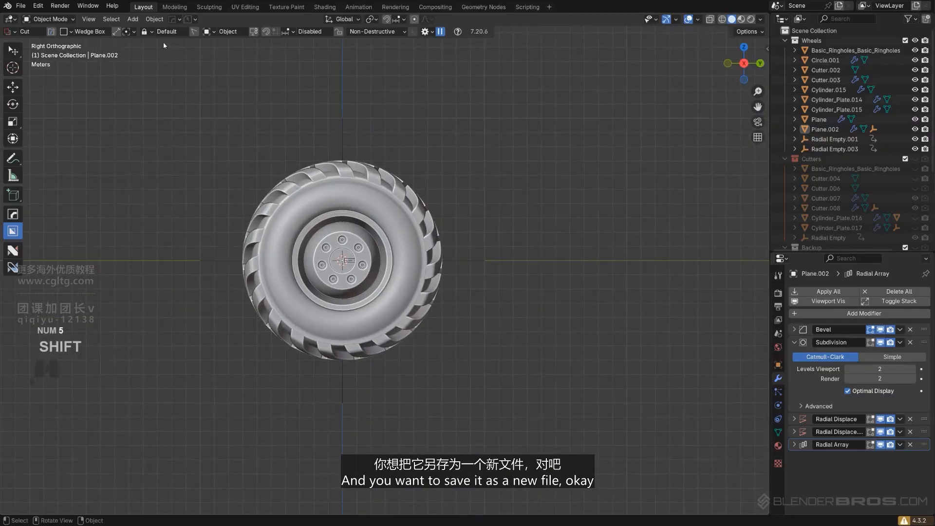
# - Save the project as a new file named Truck 7 BLOCKOUT.blend and run a power save
pyautogui.click(22, 6)
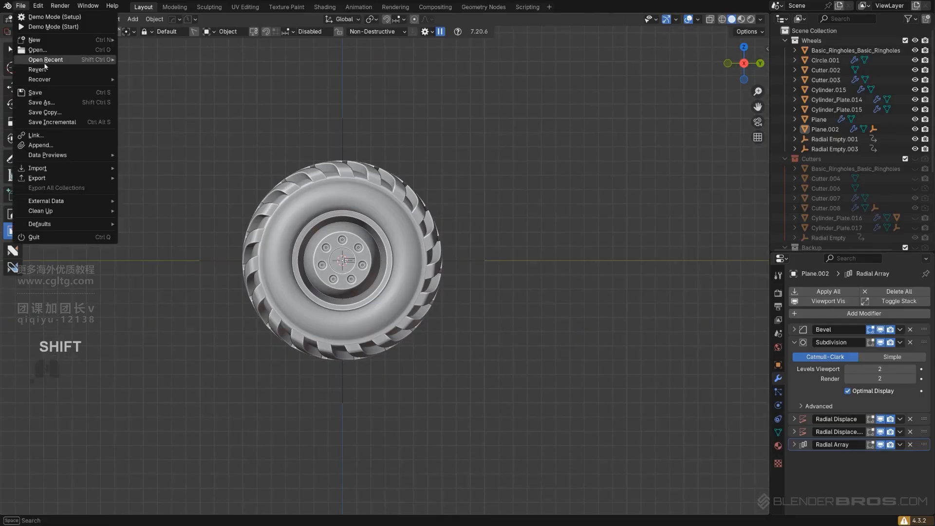
pyautogui.click(51, 103)
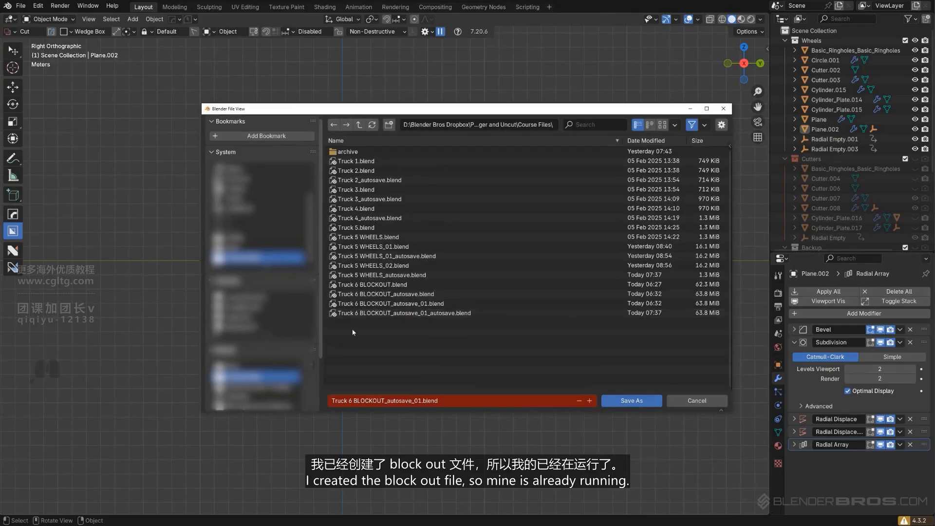
pyautogui.press('Delete')
pyautogui.write('7')
pyautogui.click(638, 402)
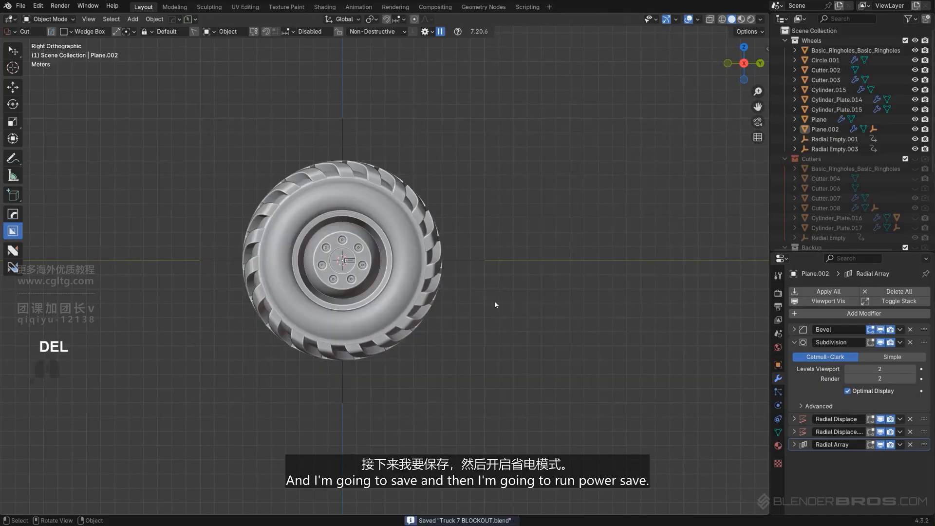
pyautogui.scroll(-1, 495, 300)
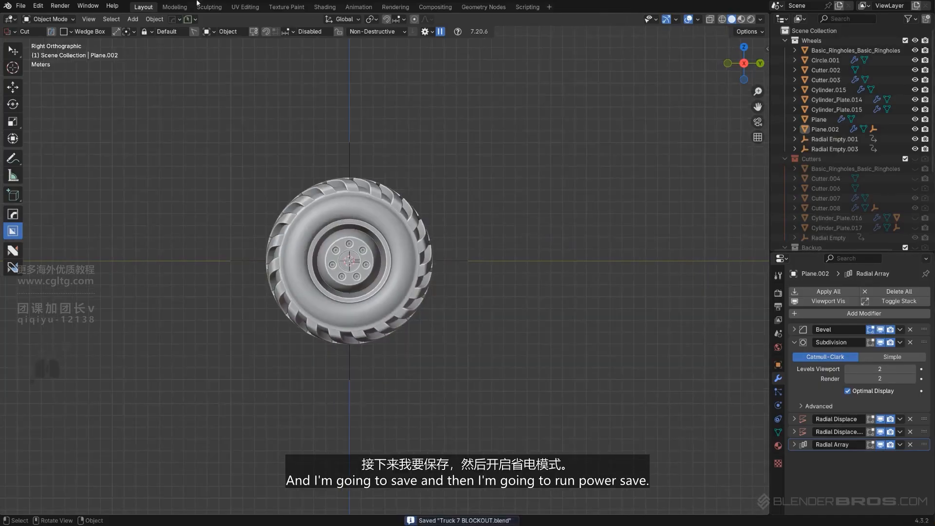
pyautogui.click(195, 19)
pyautogui.click(244, 94)
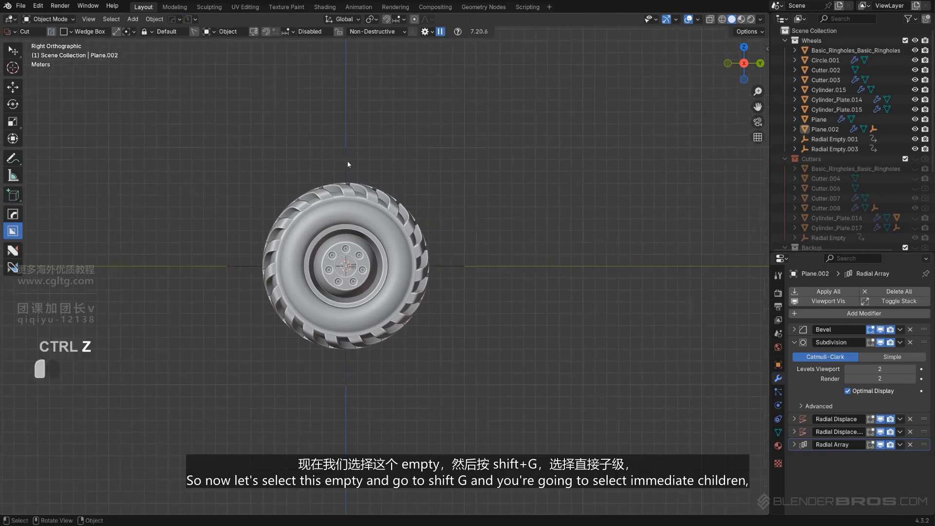
# - Select the wheel's parent empty and use it to select all of its immediate children
pyautogui.click(347, 160)
pyautogui.moveTo(361, 181); pyautogui.dragTo(419, 210, button='middle')
pyautogui.press('KP_5')
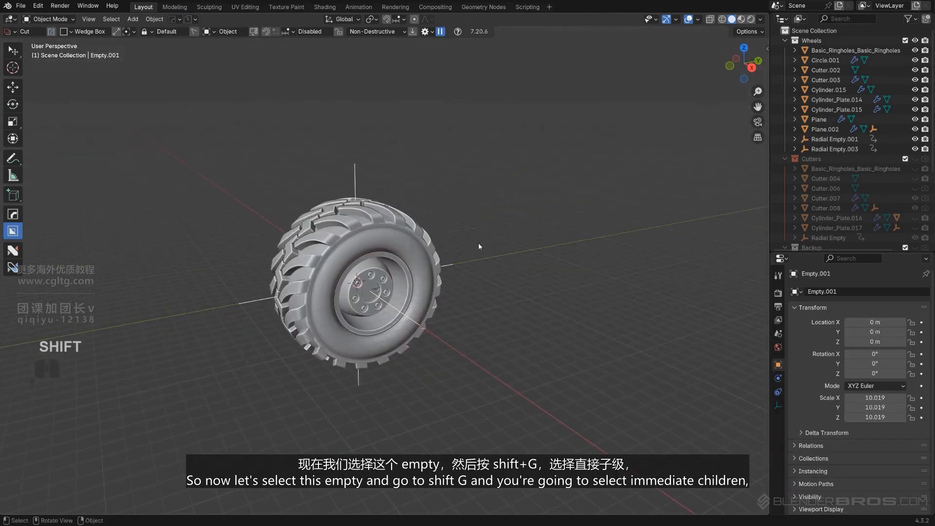
pyautogui.hotkey('shift', 'g')
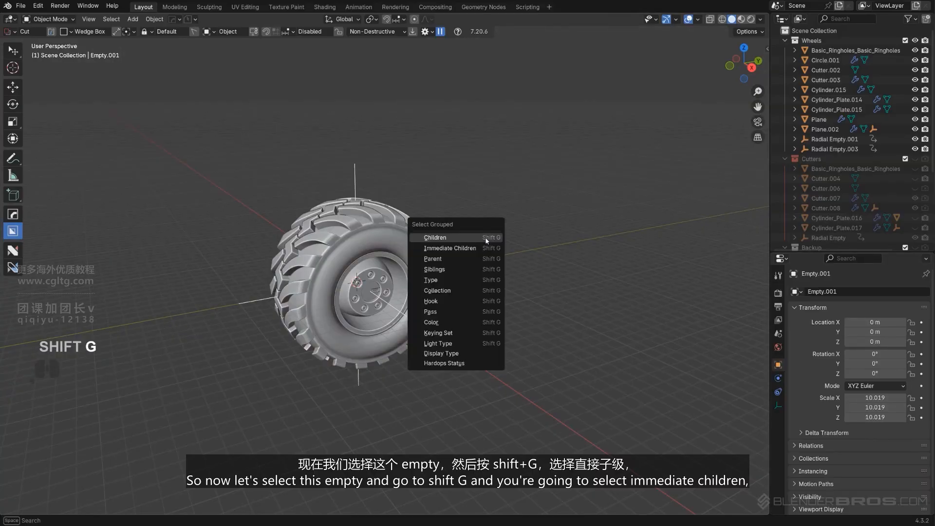
pyautogui.click(450, 247)
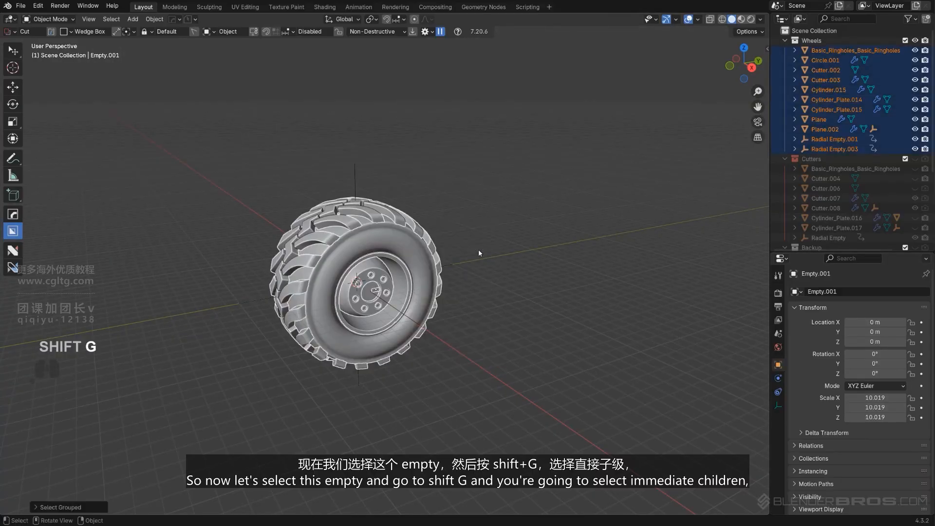
pyautogui.keyDown('alt'); pyautogui.moveTo(483, 248); pyautogui.dragTo(451, 248, button='middle'); pyautogui.keyUp('alt')
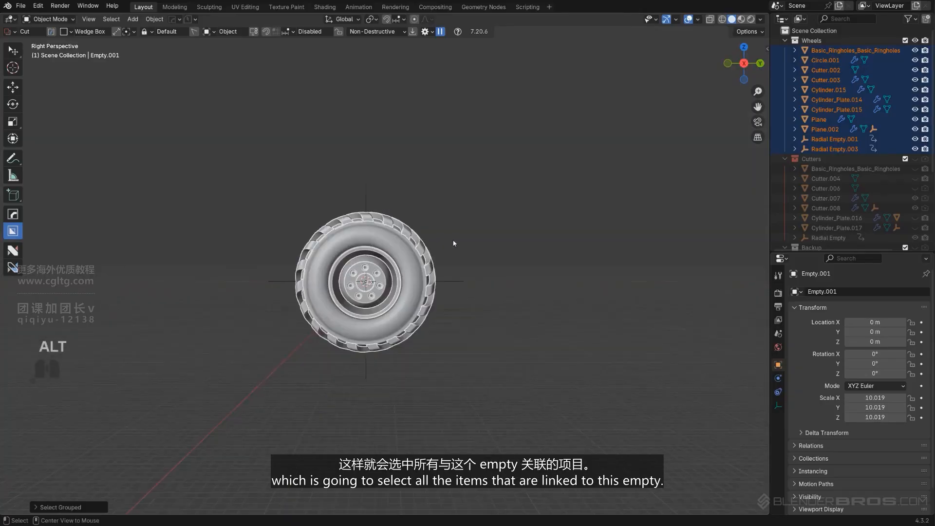
pyautogui.press('KP_5')
pyautogui.press('g')
pyautogui.rightClick(631, 140)
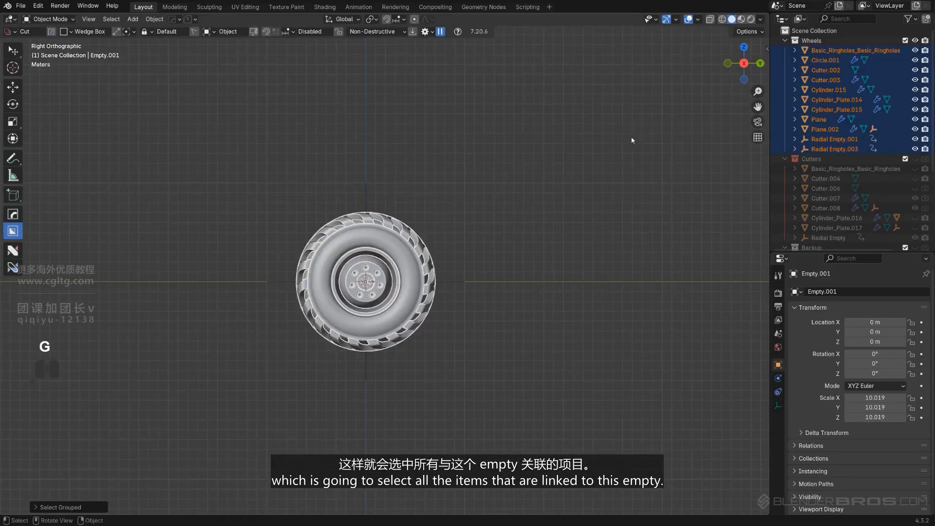
# - Add a collection instance of Wheels and move it to about 14.7 m along Y, leaving a small gap
pyautogui.keyDown('shift'); pyautogui.moveTo(501, 234); pyautogui.dragTo(415, 192, button='middle'); pyautogui.keyUp('shift')
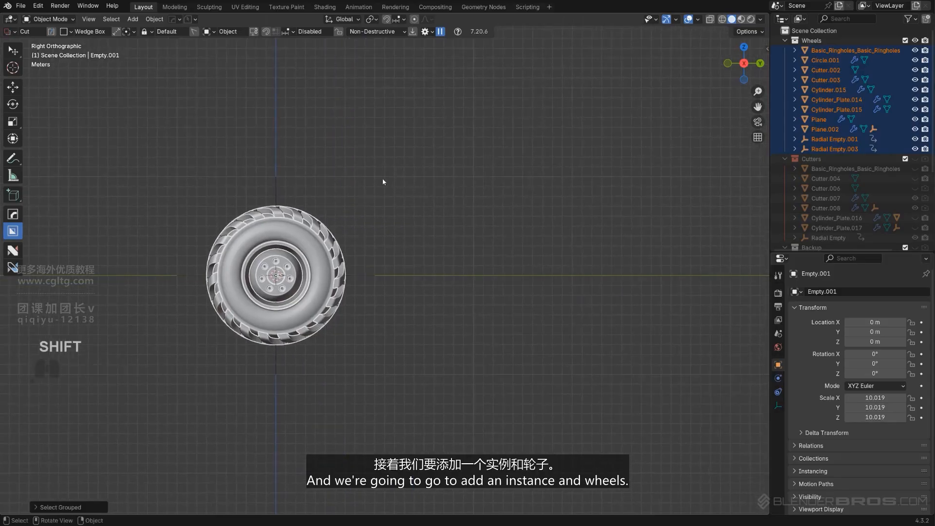
pyautogui.click(134, 20)
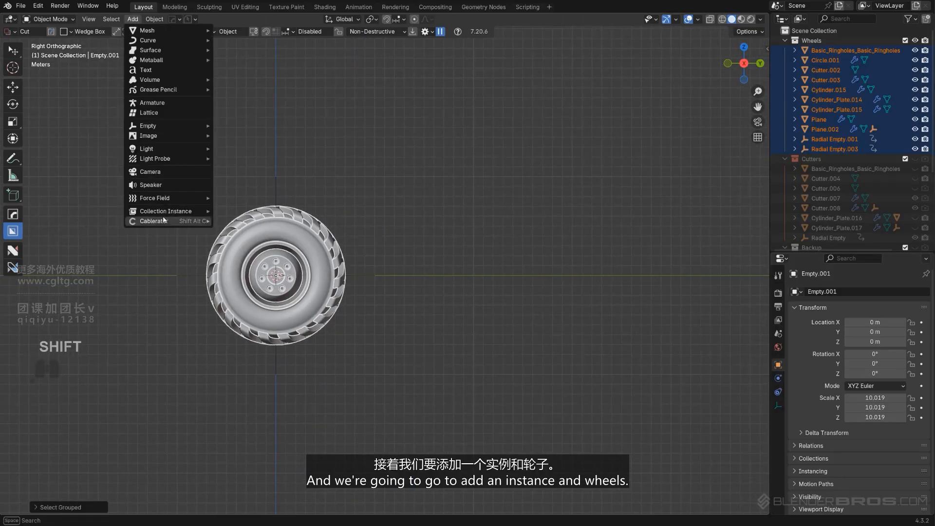
pyautogui.moveTo(168, 216)
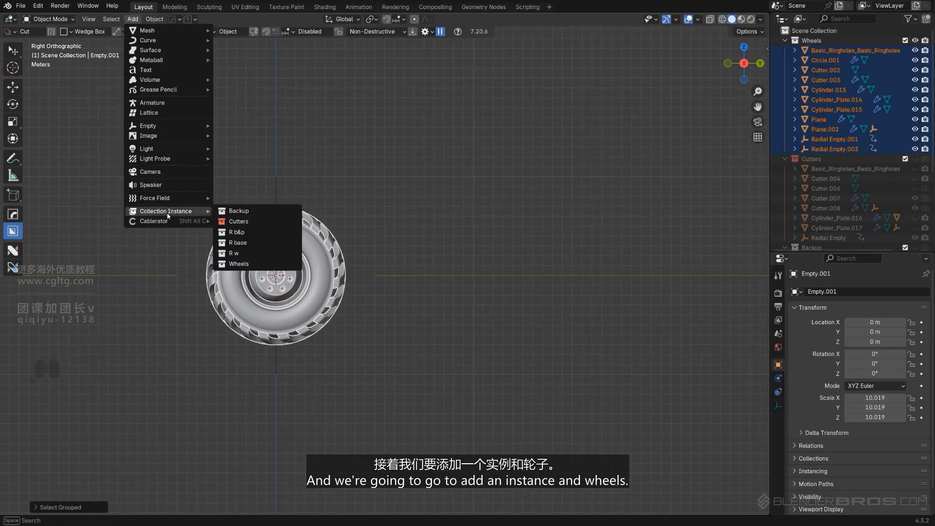
pyautogui.click(270, 263)
pyautogui.press('g')
pyautogui.press('y')
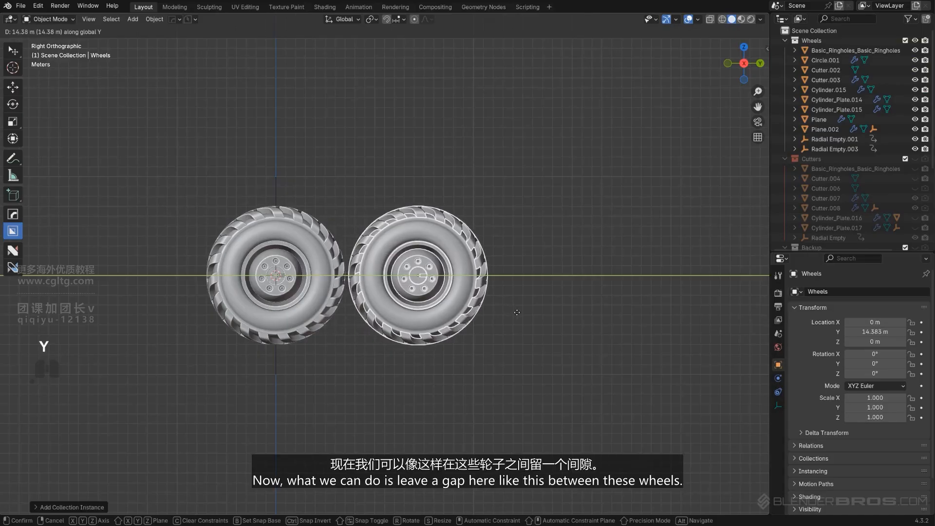
pyautogui.click(527, 287)
# - Duplicate the wheel instance twice along Y, placing the copies at about 31.1 m and 45.8 m
pyautogui.keyDown('shift'); pyautogui.moveTo(527, 287); pyautogui.dragTo(426, 302, button='middle'); pyautogui.keyUp('shift')
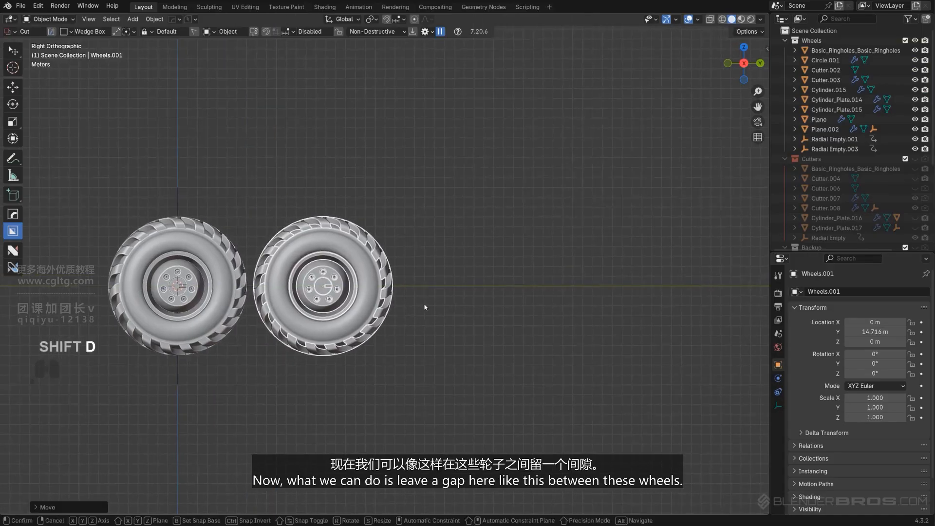
pyautogui.hotkey('shift', 'd')
pyautogui.press('y')
pyautogui.click(586, 324)
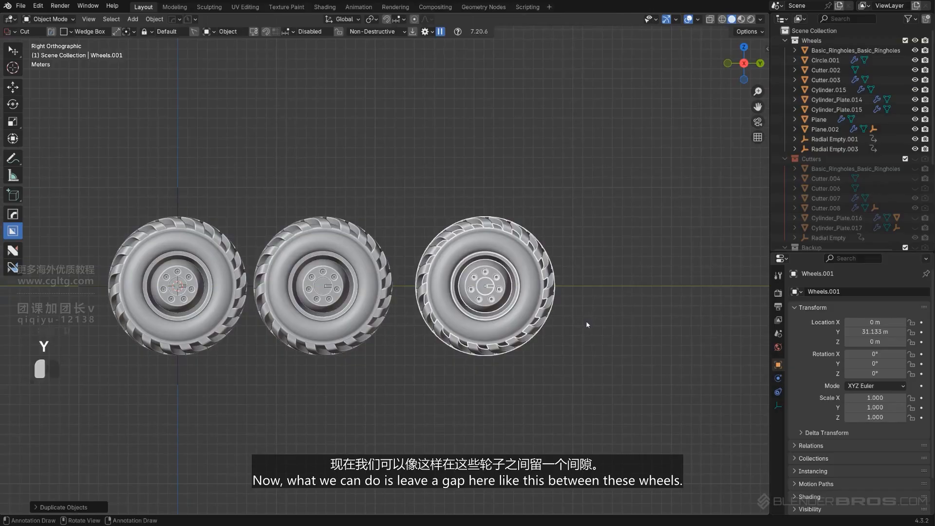
pyautogui.hotkey('shift', 'd')
pyautogui.press('y')
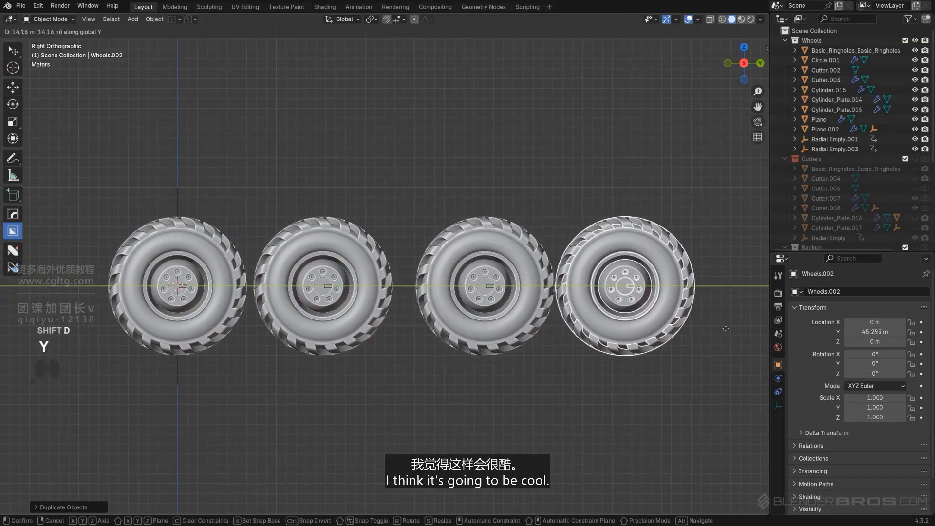
pyautogui.click(730, 331)
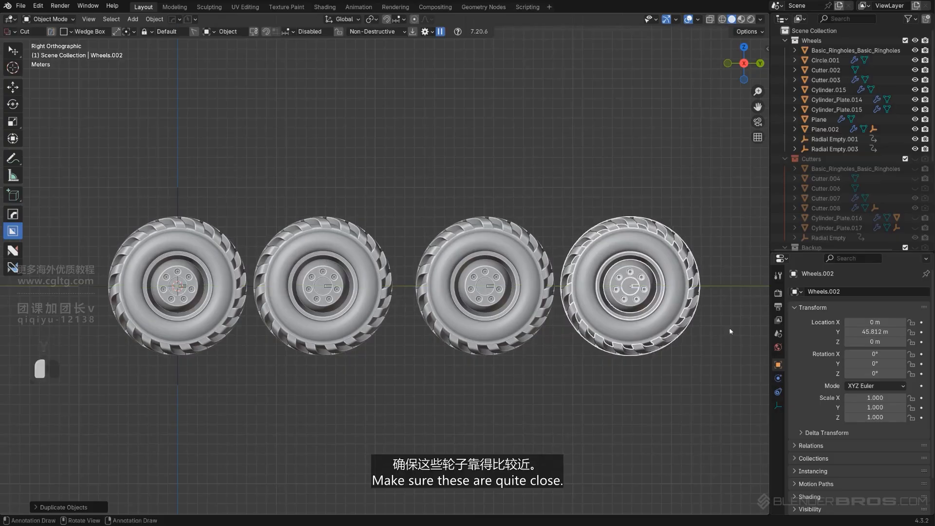
# - Move the second and fourth wheels together about -0.08 m along Y to tighten the gap within each pair
pyautogui.click(340, 294)
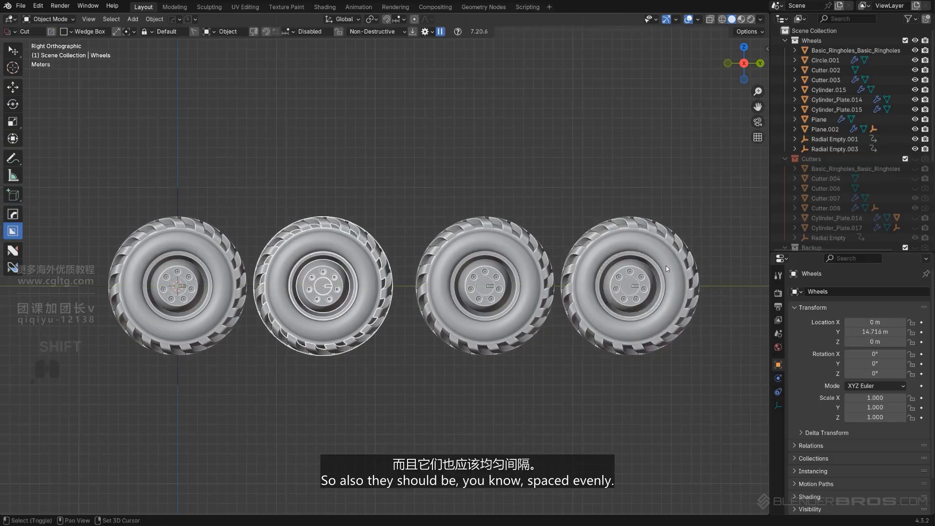
pyautogui.scroll(1, 597, 241)
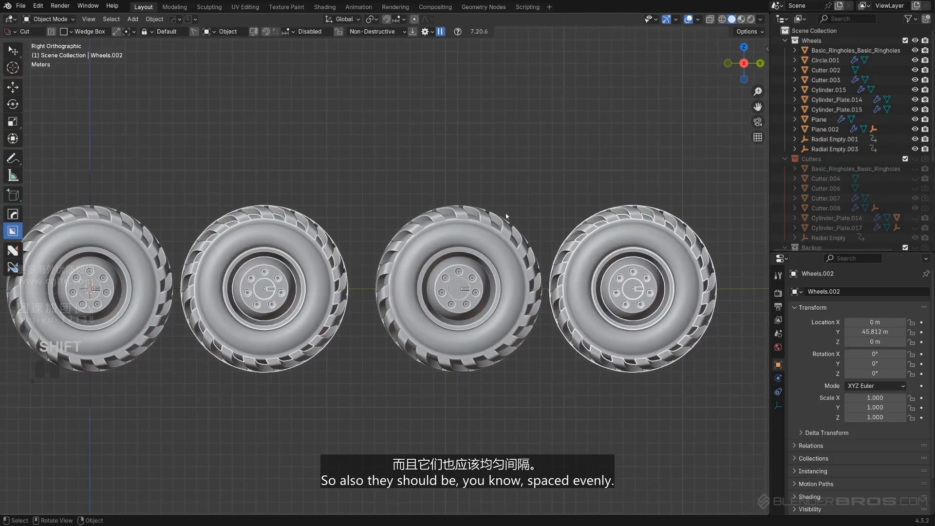
pyautogui.press('g')
pyautogui.press('y')
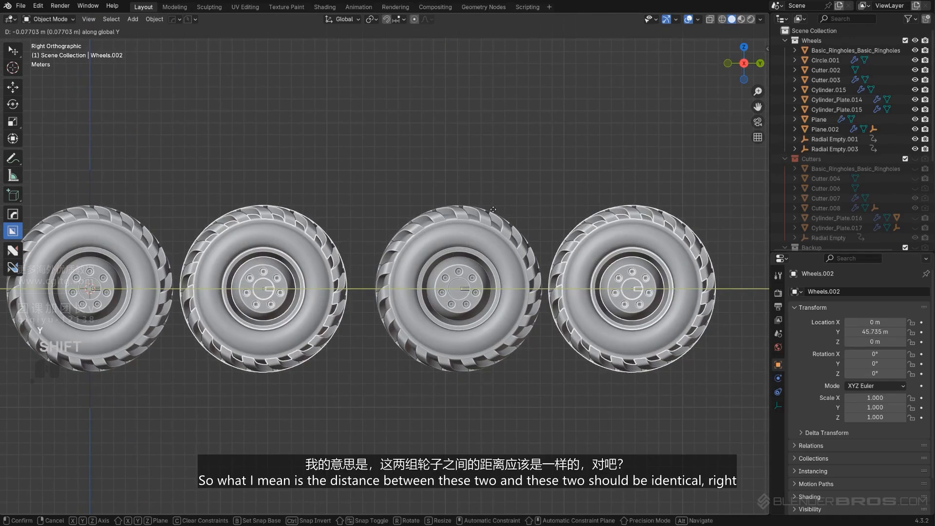
pyautogui.click(493, 209)
pyautogui.scroll(-1, 423, 273)
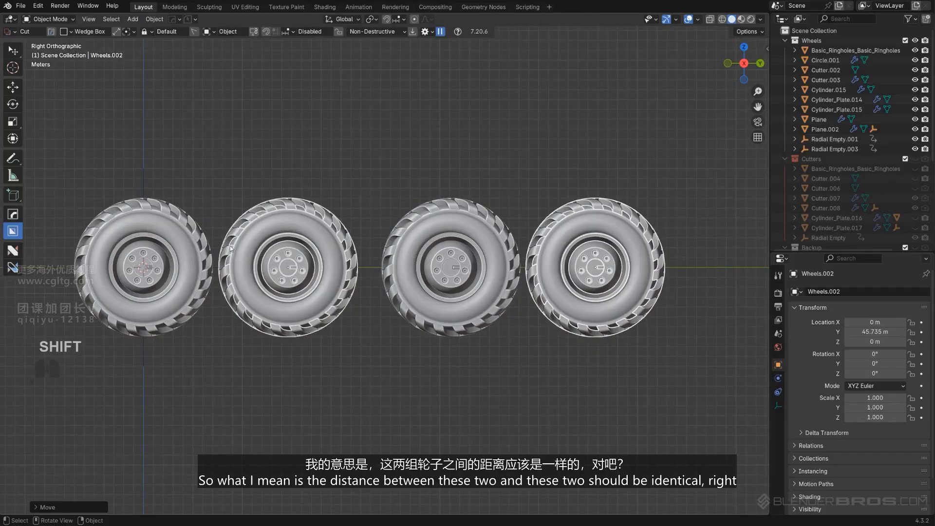
# - Examine the spacing of the four wheels and the wider middle gap in perspective view
pyautogui.moveTo(559, 249); pyautogui.dragTo(413, 313, button='middle')
pyautogui.press('KP_5')
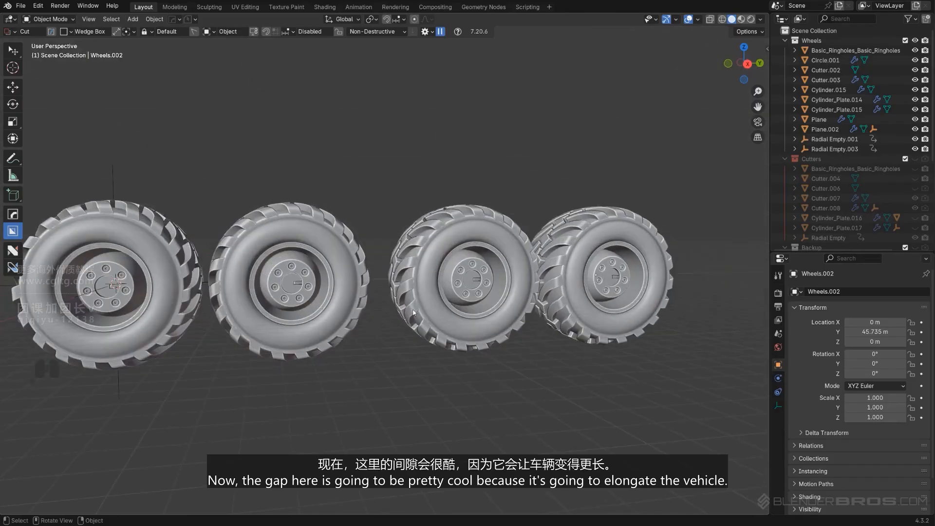
pyautogui.scroll(-3, 421, 303)
pyautogui.moveTo(374, 269)
pyautogui.mouseDown(button='middle')
pyautogui.moveTo(340, 271)
pyautogui.moveTo(365, 270)
pyautogui.mouseUp(button='middle')
pyautogui.scroll(4, 364, 270)
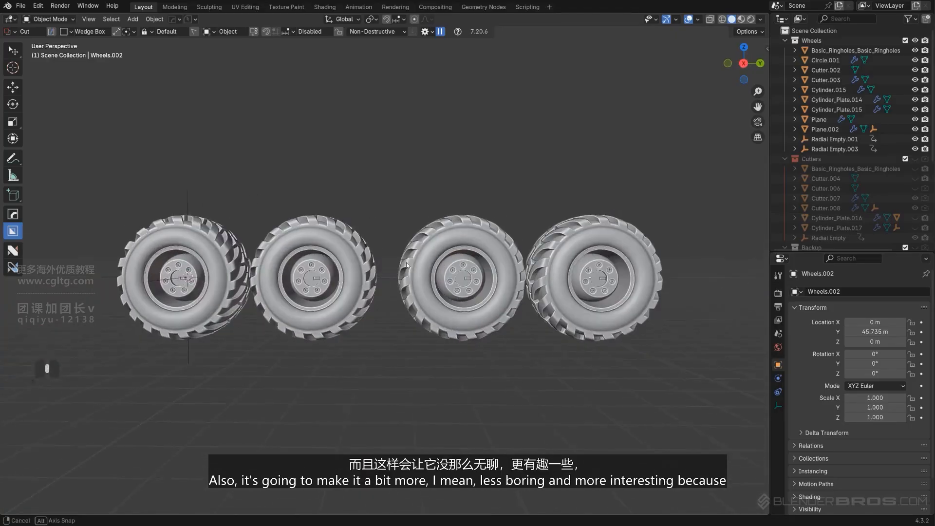
# - Examine the row of four wheels from several angles, checking the paired spacing and how the front wheels could turn
pyautogui.scroll(-3, 404, 337)
pyautogui.moveTo(405, 335); pyautogui.dragTo(418, 318, button='middle')
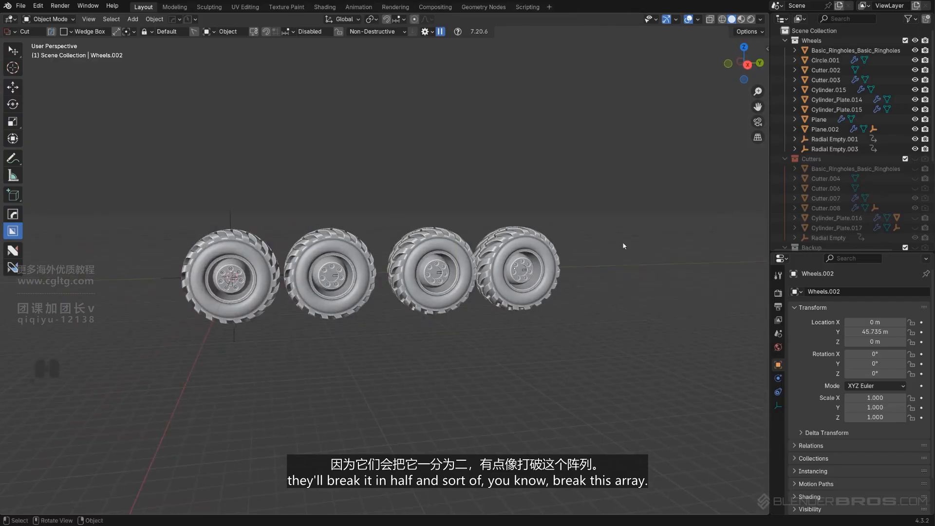
pyautogui.moveTo(407, 248); pyautogui.dragTo(603, 250, button='middle')
pyautogui.moveTo(286, 273); pyautogui.dragTo(410, 285, button='middle')
pyautogui.scroll(3, 410, 284)
pyautogui.moveTo(424, 247); pyautogui.dragTo(458, 239, button='middle')
pyautogui.click(253, 255)
pyautogui.keyDown('shift'); pyautogui.moveTo(390, 298); pyautogui.dragTo(426, 310, button='middle'); pyautogui.keyUp('shift')
pyautogui.scroll(-2, 370, 300)
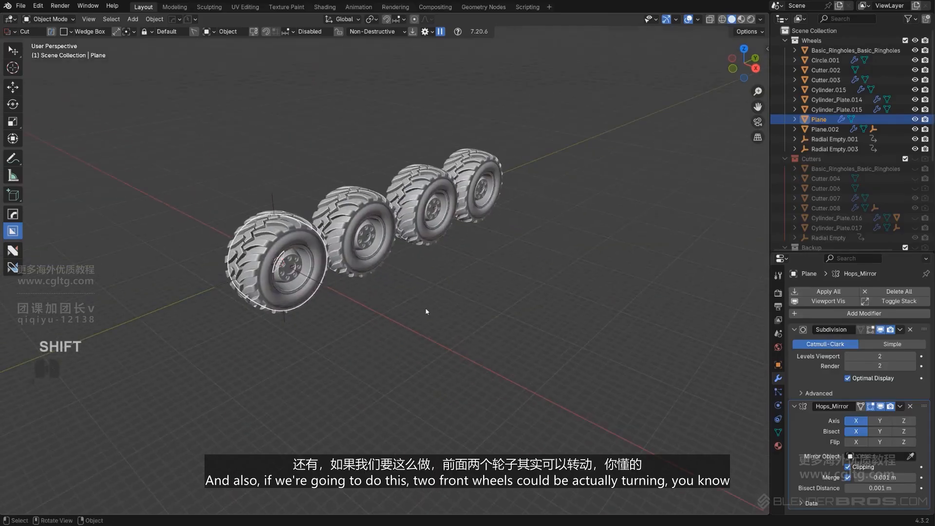
pyautogui.moveTo(398, 265); pyautogui.dragTo(415, 285, button='middle')
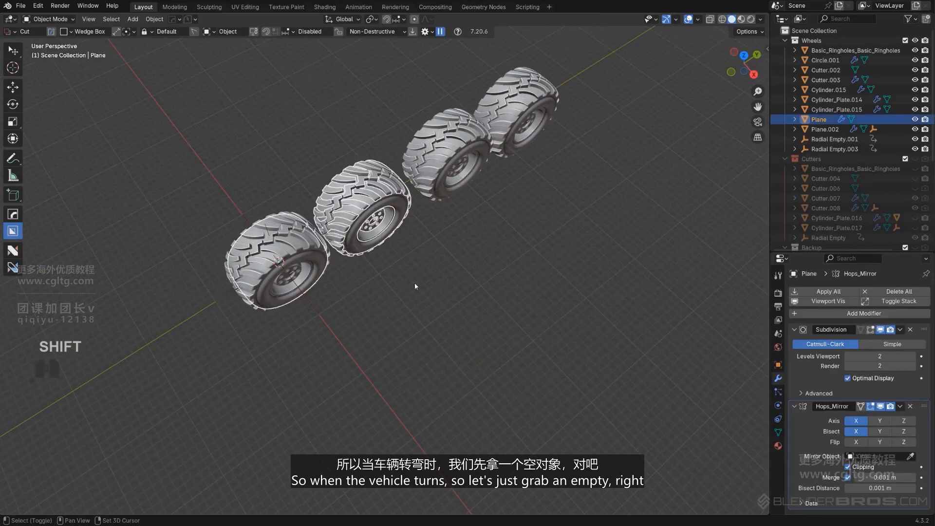
# - Try rotating the front wheel's parent empty about Z to preview all the wheels steering, and try rotating the third wheel's instance
pyautogui.click(266, 228)
pyautogui.press('r')
pyautogui.press('z')
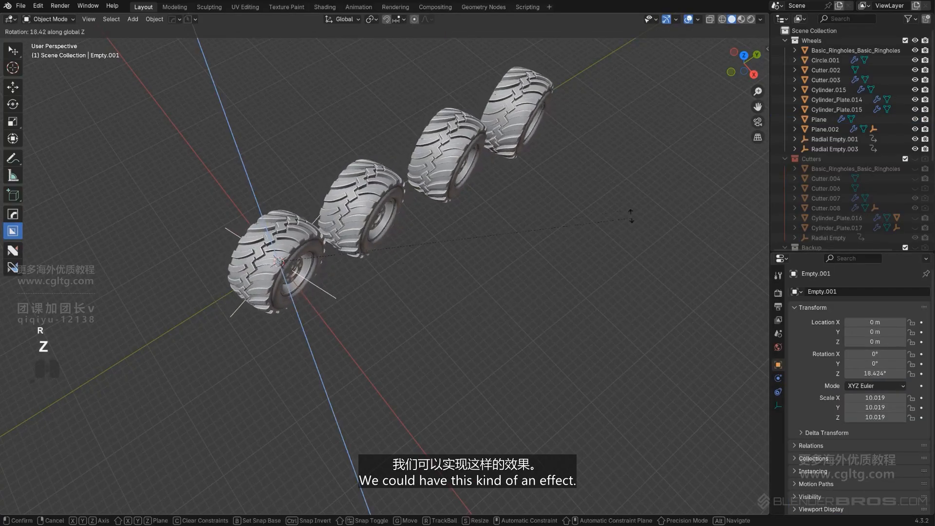
pyautogui.rightClick(584, 228)
pyautogui.moveTo(576, 229); pyautogui.dragTo(505, 193, button='middle')
pyautogui.scroll(2, 504, 195)
pyautogui.keyDown('shift'); pyautogui.moveTo(469, 311); pyautogui.dragTo(460, 284, button='middle'); pyautogui.keyUp('shift')
pyautogui.click(461, 211)
pyautogui.moveTo(461, 211); pyautogui.dragTo(472, 232, button='middle')
pyautogui.press('r')
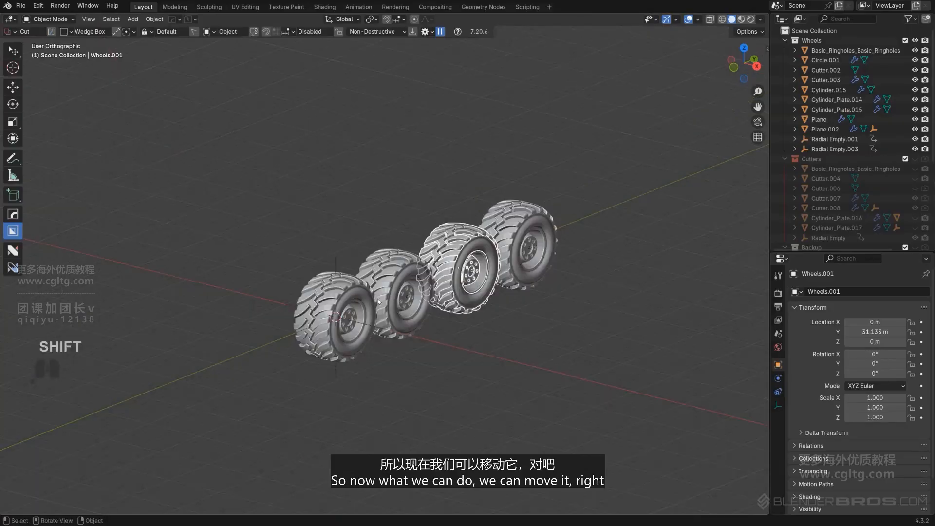
# - Move the front wheel's parent empty about 12.5 m along X to offset the wheels from the centre line
pyautogui.press('KP_5')
pyautogui.moveTo(337, 284); pyautogui.dragTo(404, 307, button='middle')
pyautogui.press('g')
pyautogui.press('x')
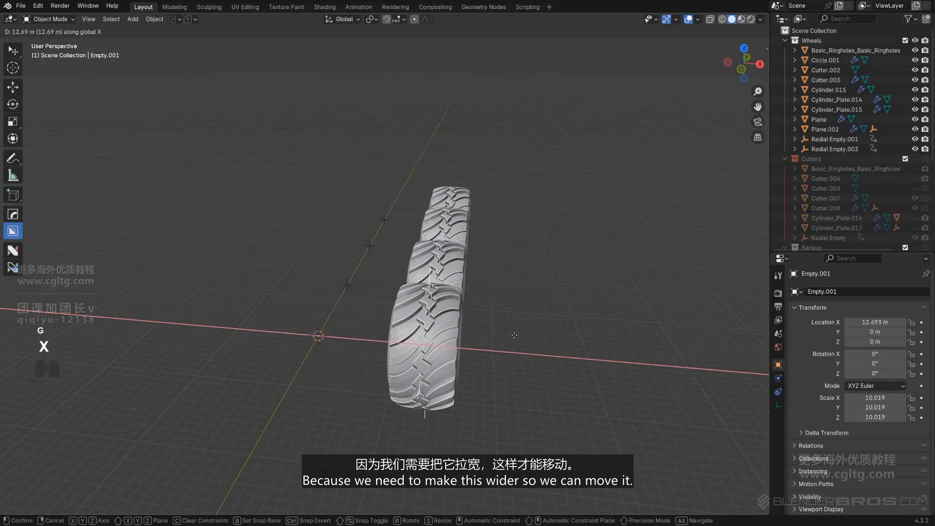
pyautogui.click(527, 323)
# - Try moving the second wheel by its instance empty on the centre line
pyautogui.scroll(4, 341, 299)
pyautogui.moveTo(336, 298); pyautogui.dragTo(364, 318, button='middle')
pyautogui.click(287, 291)
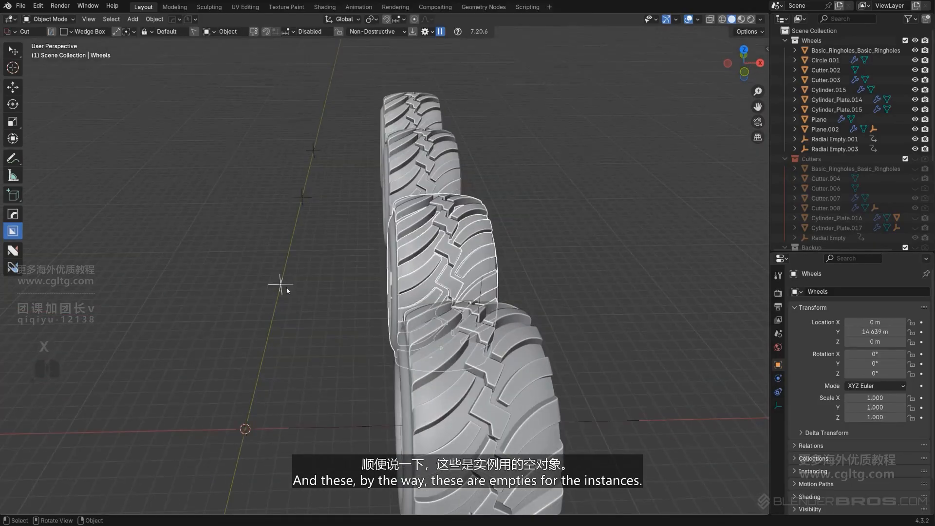
pyautogui.moveTo(302, 289); pyautogui.dragTo(342, 288, button='middle')
pyautogui.keyDown('shift'); pyautogui.moveTo(343, 288); pyautogui.dragTo(395, 268, button='middle'); pyautogui.keyUp('shift')
pyautogui.scroll(2, 351, 276)
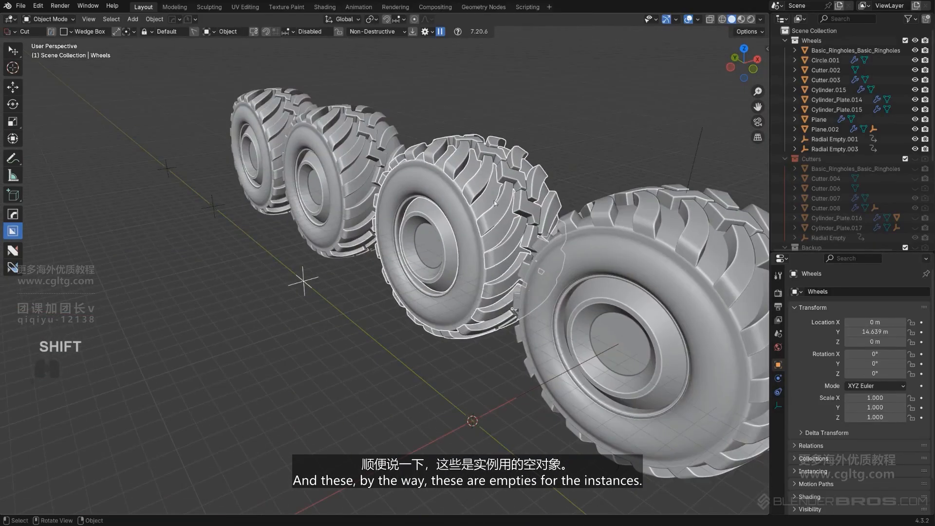
pyautogui.scroll(-1, 494, 204)
pyautogui.press('g')
pyautogui.rightClick(513, 119)
# - Add a cube at the world origin as the centre reference for mirroring the wheels
pyautogui.scroll(-5, 470, 205)
pyautogui.keyDown('alt'); pyautogui.moveTo(469, 206); pyautogui.dragTo(395, 224, button='middle'); pyautogui.keyUp('alt')
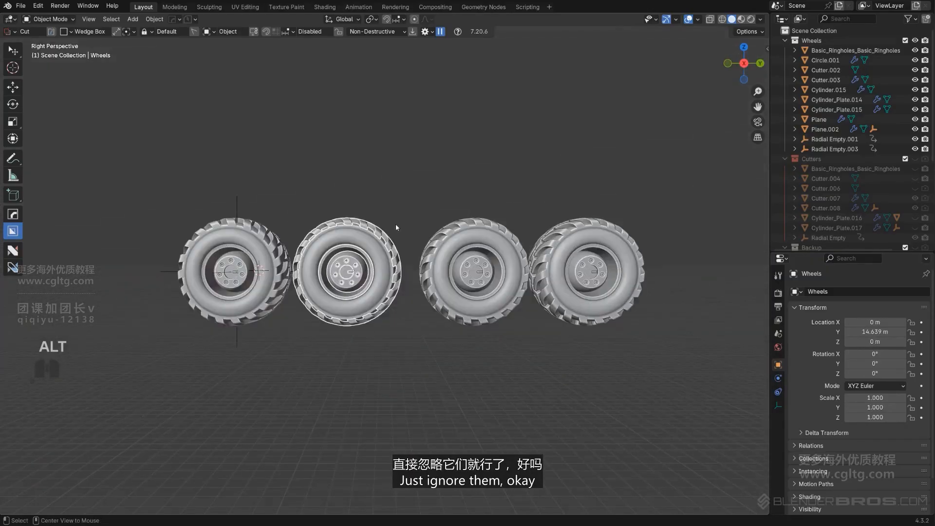
pyautogui.press('KP_5')
pyautogui.keyDown('shift'); pyautogui.moveTo(285, 225); pyautogui.dragTo(400, 242, button='middle'); pyautogui.keyUp('shift')
pyautogui.press('KP_5')
pyautogui.scroll(2, 439, 272)
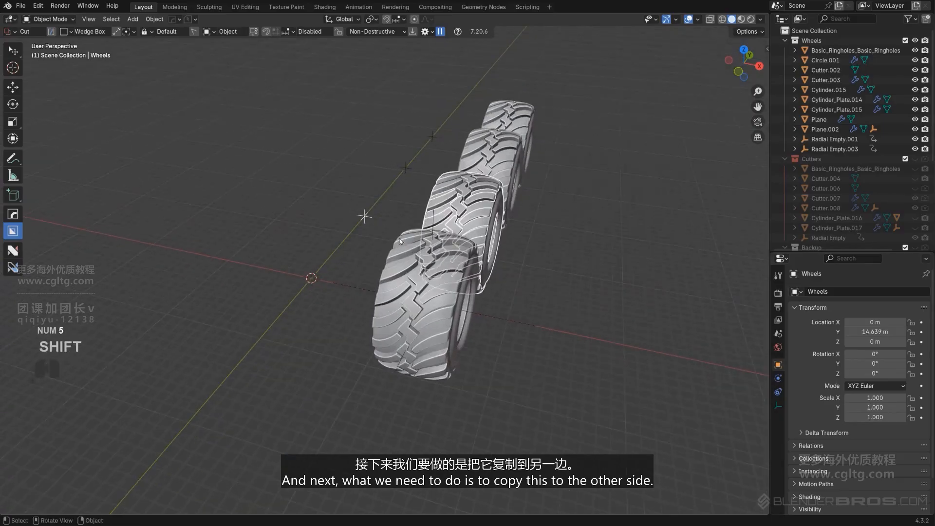
pyautogui.keyDown('shift'); pyautogui.moveTo(348, 270); pyautogui.dragTo(292, 244, button='middle'); pyautogui.keyUp('shift')
pyautogui.hotkey('shift', 'a')
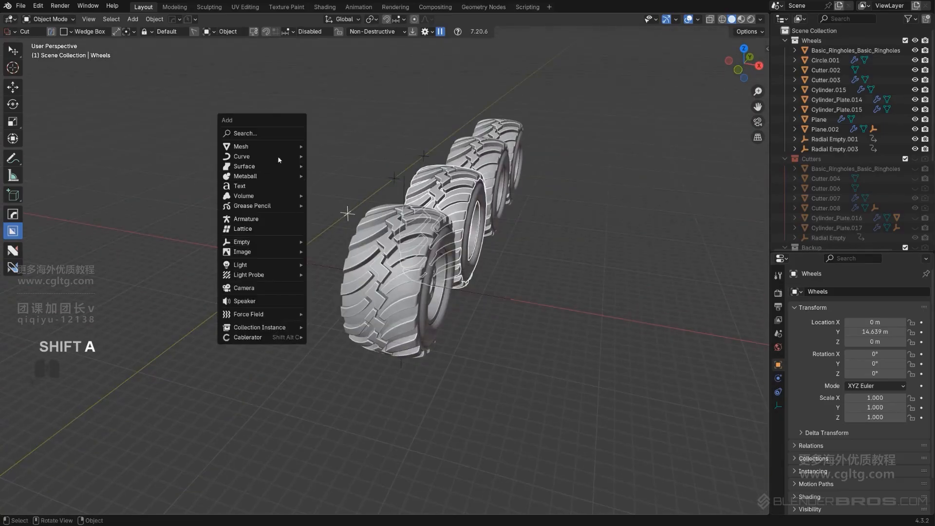
pyautogui.moveTo(282, 148)
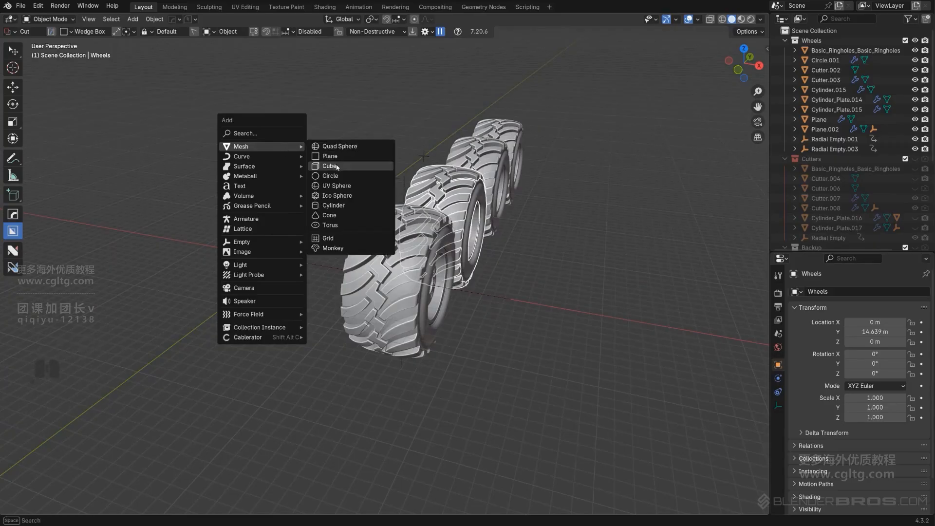
pyautogui.click(336, 167)
# - Select the immediate children of the front wheel's parent empty and include the centre cube as the active object
pyautogui.moveTo(338, 168); pyautogui.dragTo(375, 195, button='middle')
pyautogui.keyDown('shift'); pyautogui.moveTo(375, 195); pyautogui.dragTo(336, 257, button='middle'); pyautogui.keyUp('shift')
pyautogui.click(360, 277)
pyautogui.hotkey('shift', 'g')
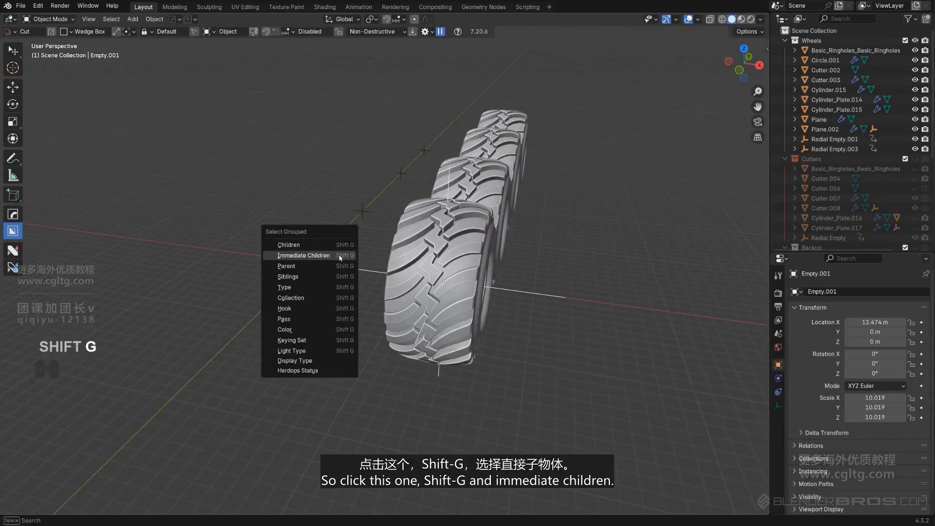
pyautogui.click(333, 256)
pyautogui.keyDown('shift'); pyautogui.moveTo(357, 265); pyautogui.dragTo(355, 267, button='middle'); pyautogui.keyUp('shift')
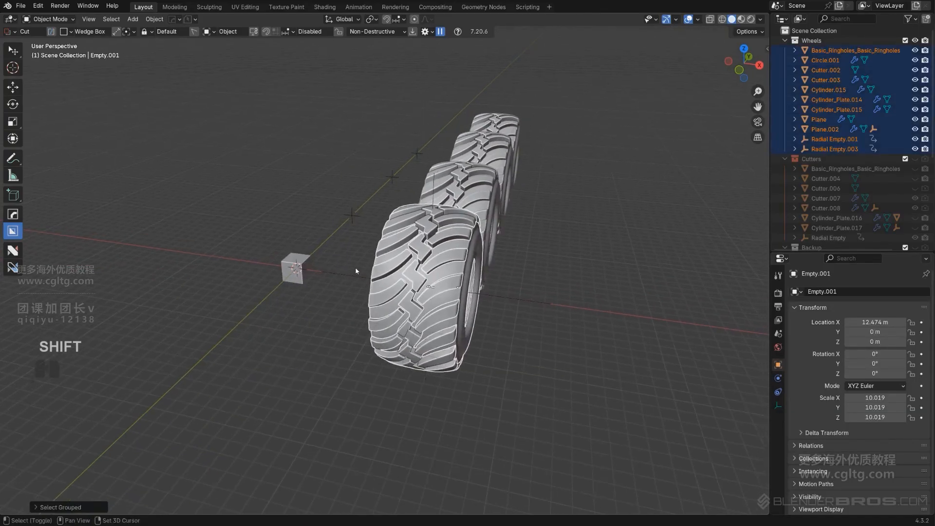
pyautogui.keyDown('shift'); pyautogui.click(294, 259); pyautogui.keyUp('shift')
# - Mirror the selected wheel parts across the centre cube along X, using the default mirror modifier options
pyautogui.moveTo(294, 259); pyautogui.dragTo(388, 280, button='middle')
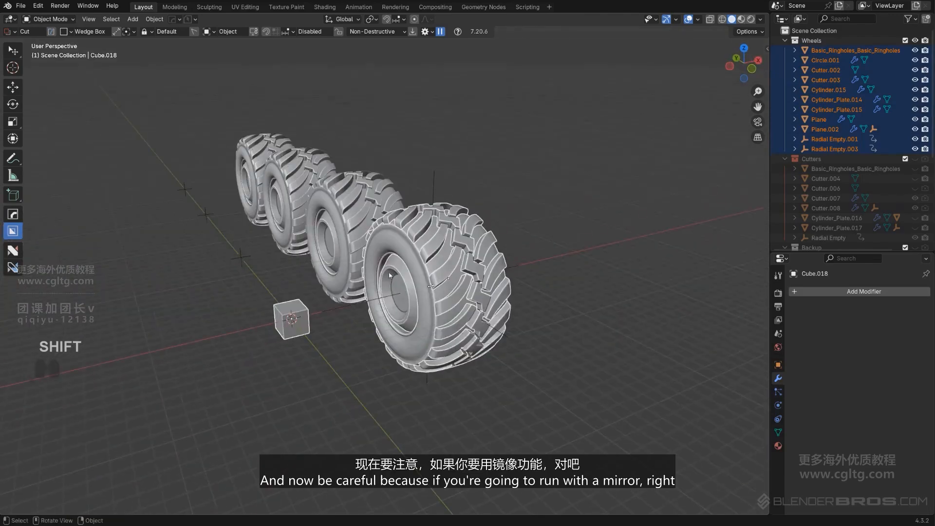
pyautogui.hotkey('alt', 'x')
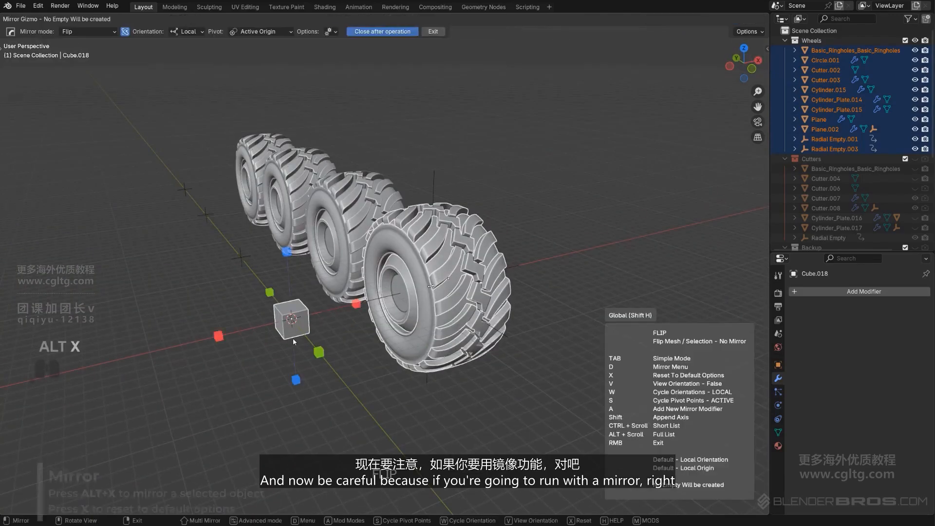
pyautogui.press('x')
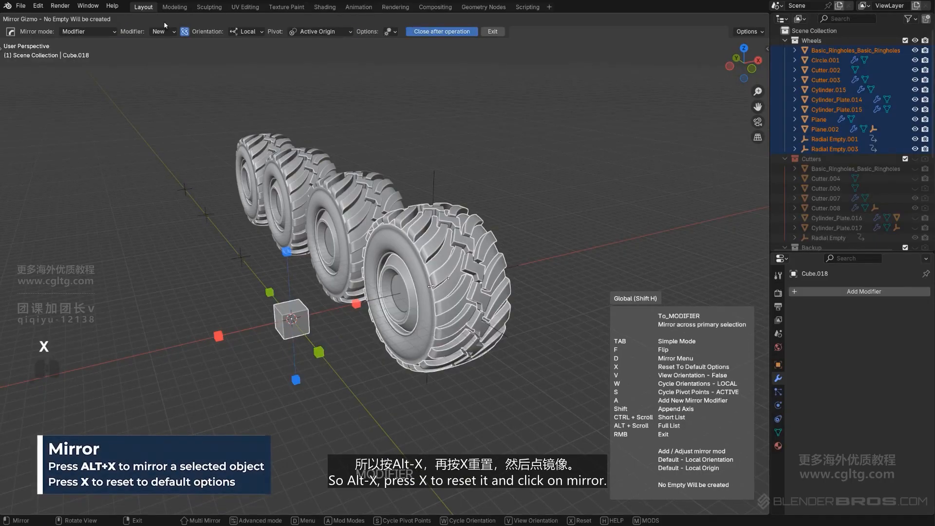
pyautogui.click(355, 305)
pyautogui.moveTo(355, 305); pyautogui.dragTo(383, 320, button='middle')
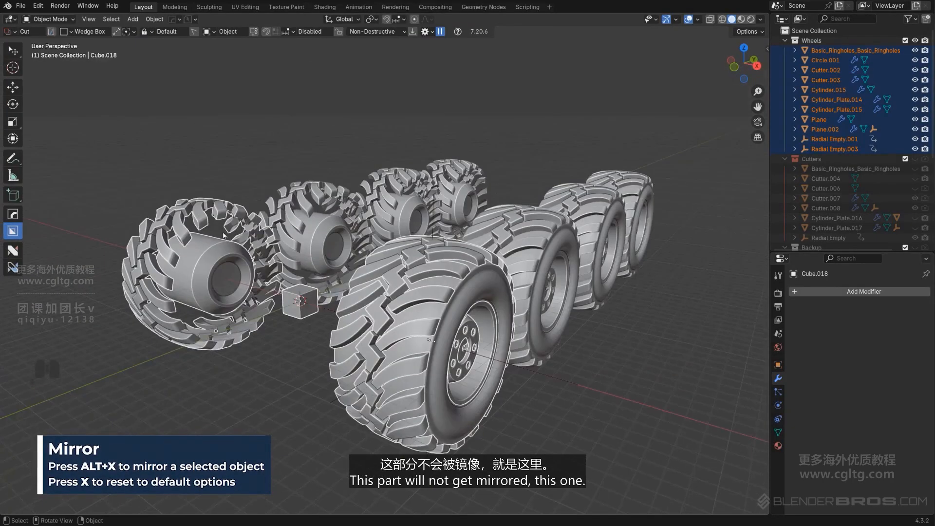
# - Inspect the front tyre mesh and delete its Hops_Mirror modifier
pyautogui.click(475, 291)
pyautogui.keyDown('shift'); pyautogui.moveTo(474, 291); pyautogui.dragTo(564, 299, button='middle'); pyautogui.keyUp('shift')
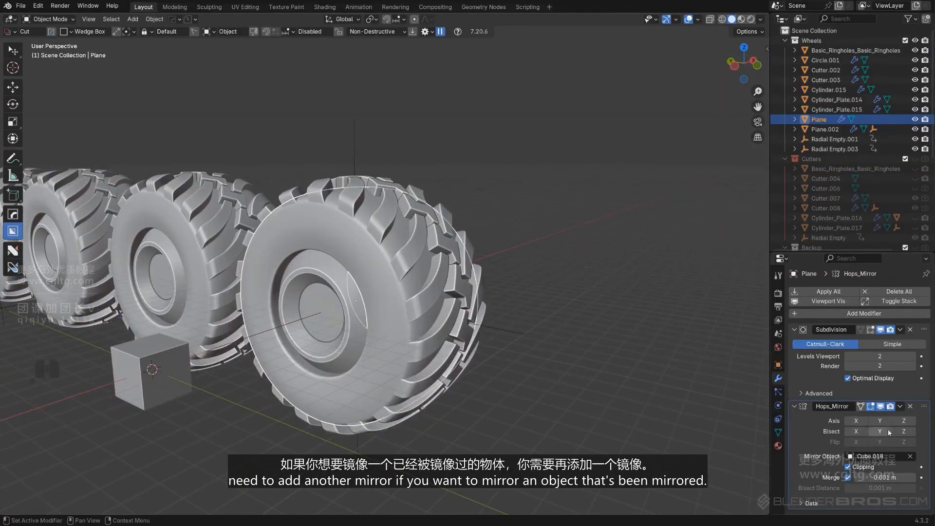
pyautogui.moveTo(598, 355)
pyautogui.mouseDown(button='middle')
pyautogui.moveTo(540, 340)
pyautogui.moveTo(602, 361)
pyautogui.mouseUp(button='middle')
pyautogui.scroll(2, 312, 272)
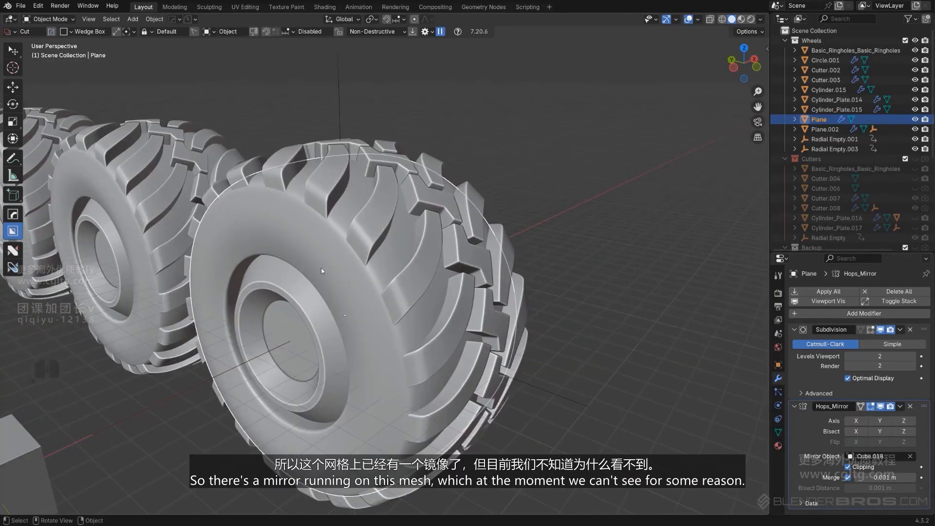
pyautogui.scroll(-2, 322, 268)
pyautogui.moveTo(426, 290)
pyautogui.mouseDown(button='middle')
pyautogui.moveTo(278, 282)
pyautogui.moveTo(440, 287)
pyautogui.mouseUp(button='middle')
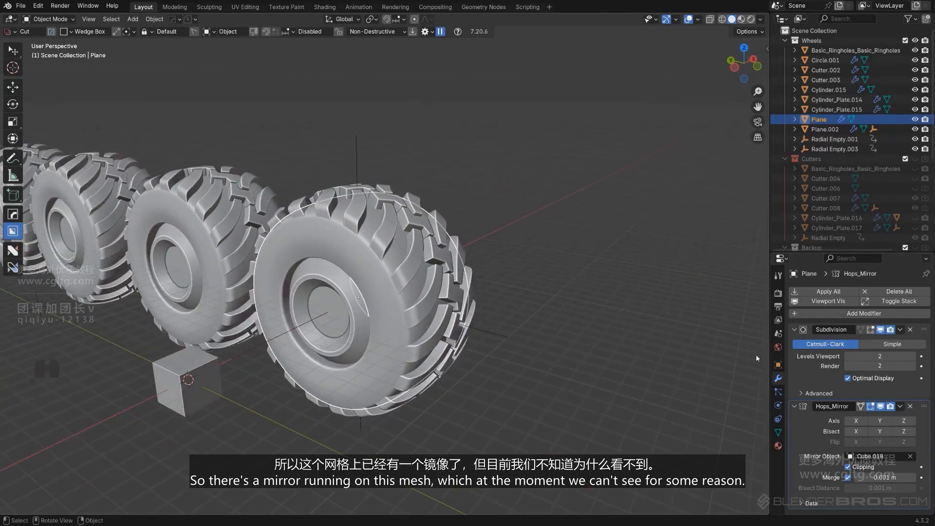
pyautogui.click(909, 407)
# - Mirror the tyre mesh across its own X axis with a mirror modifier and check both sides
pyautogui.moveTo(588, 340); pyautogui.dragTo(468, 276, button='middle')
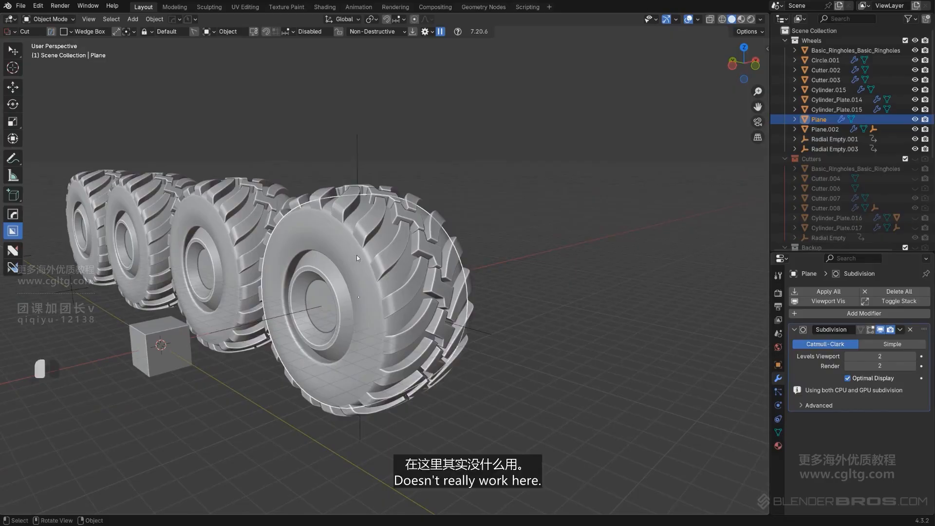
pyautogui.hotkey('alt', 'x')
pyautogui.click(417, 286)
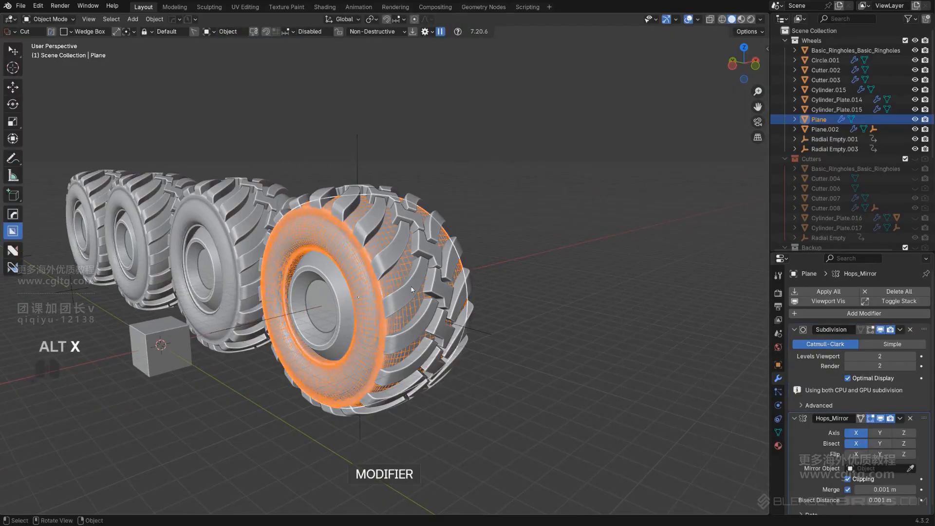
pyautogui.moveTo(418, 286); pyautogui.dragTo(477, 242, button='middle')
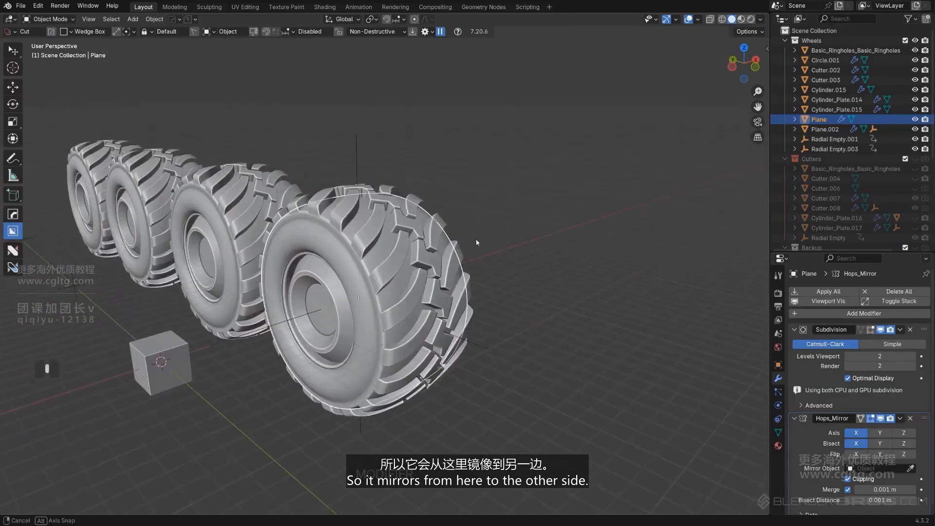
pyautogui.scroll(-4, 332, 241)
pyautogui.moveTo(333, 241); pyautogui.dragTo(94, 249, button='middle')
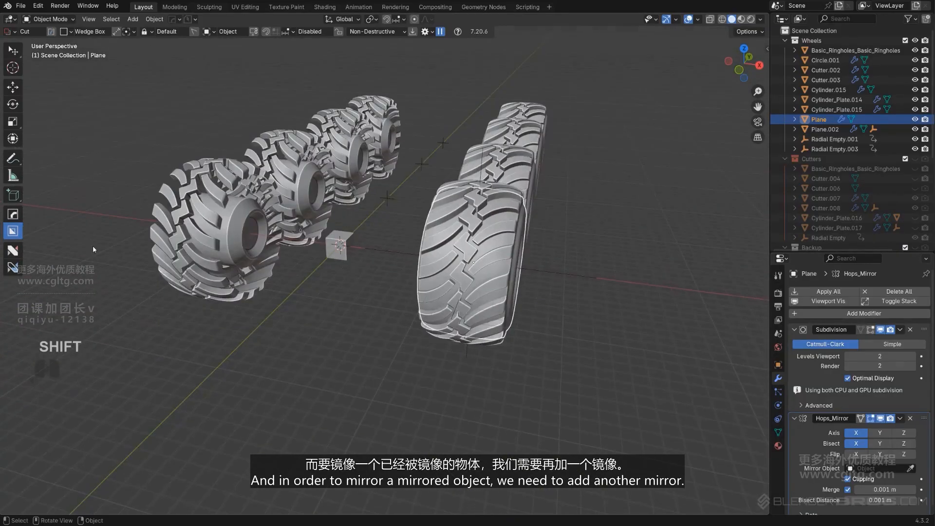
pyautogui.moveTo(315, 272); pyautogui.dragTo(391, 292, button='middle')
pyautogui.scroll(-2, 390, 302)
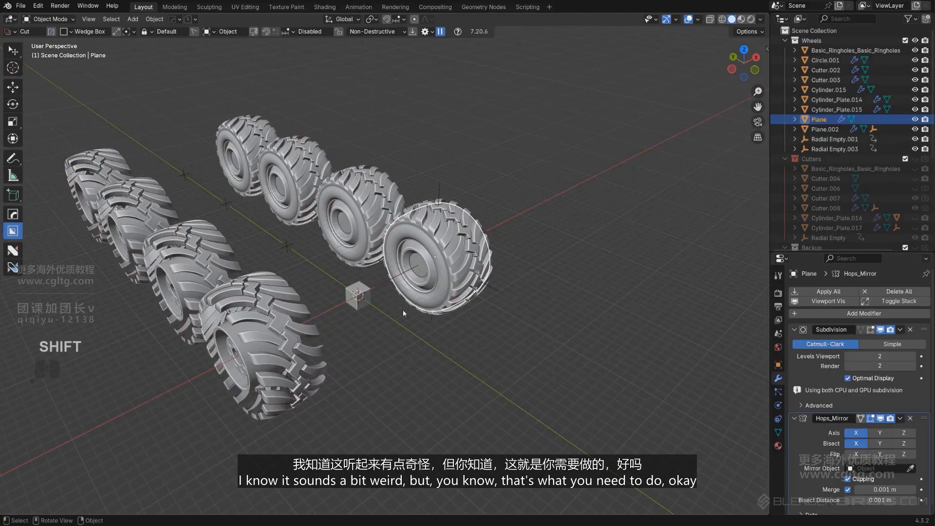
# - Add a second, new mirror modifier to the tyre mesh, mirroring it across the centre cube along X
pyautogui.scroll(2, 438, 297)
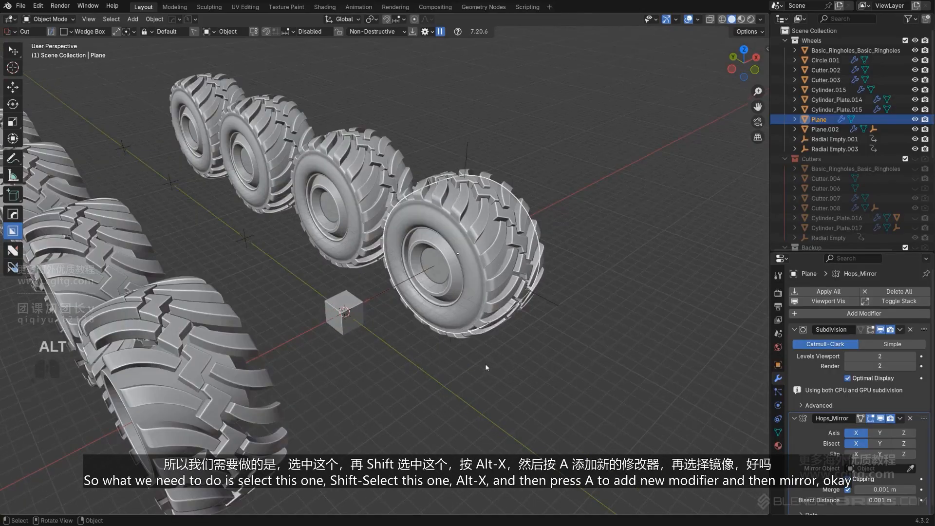
pyautogui.keyDown('shift'); pyautogui.click(334, 292); pyautogui.keyUp('shift')
pyautogui.scroll(-1, 408, 376)
pyautogui.hotkey('alt', 'x')
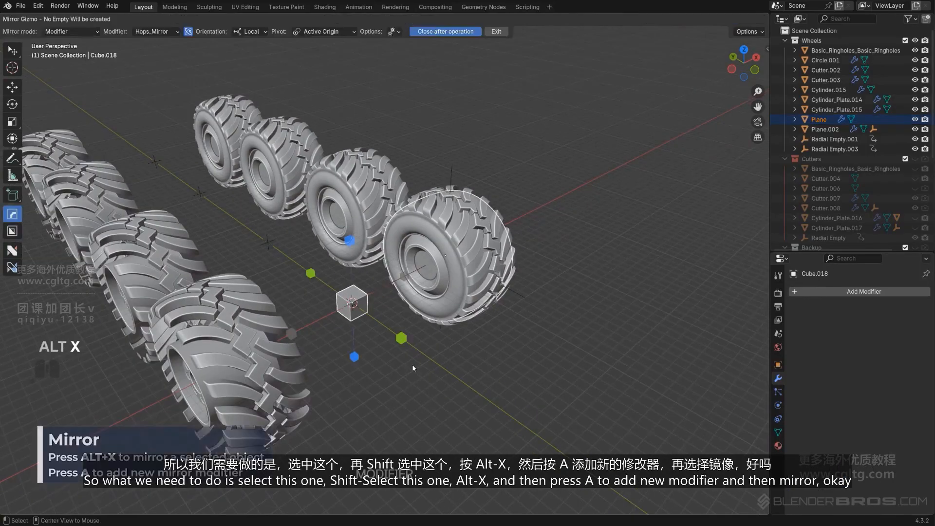
pyautogui.press('a')
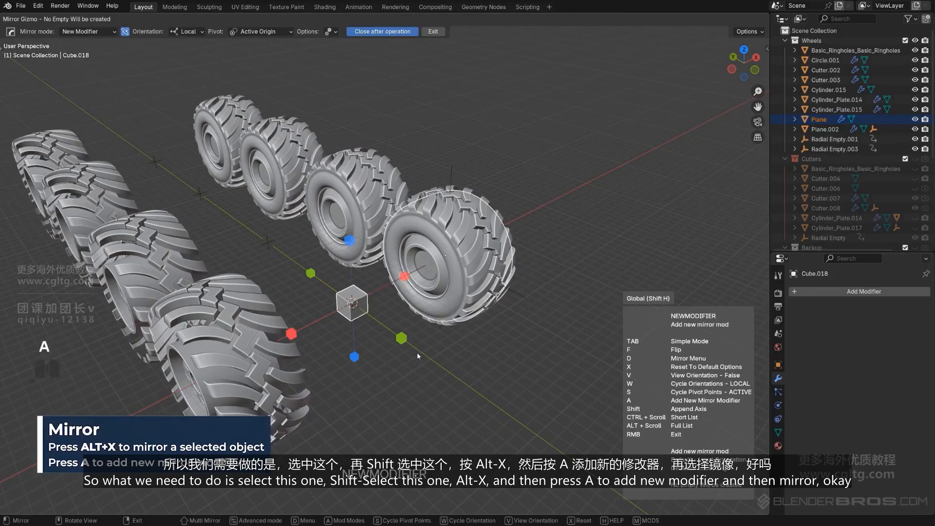
pyautogui.click(406, 277)
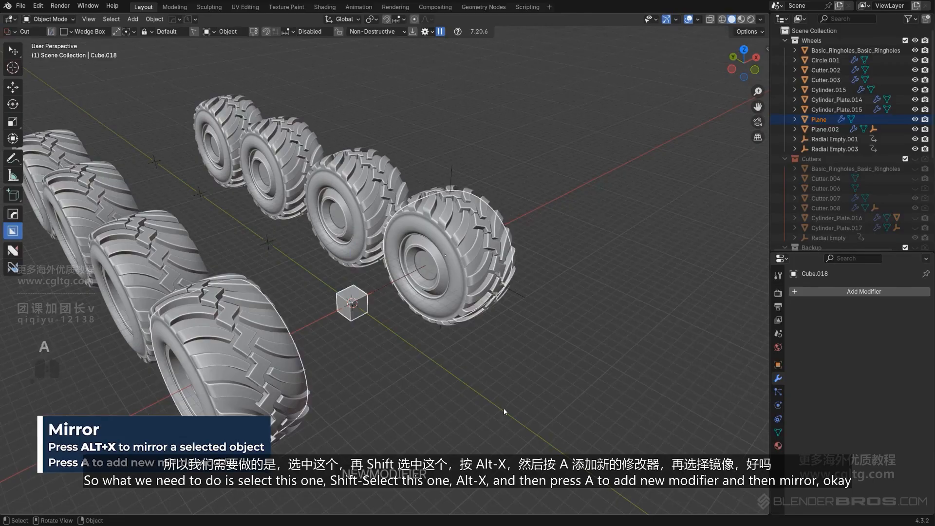
pyautogui.moveTo(483, 349); pyautogui.dragTo(389, 316, button='middle')
# - Try moving the mirrored wheels with the front wheel's parent empty
pyautogui.click(321, 242)
pyautogui.keyDown('alt'); pyautogui.moveTo(321, 248); pyautogui.dragTo(352, 288, button='middle'); pyautogui.keyUp('alt')
pyautogui.press('KP_5')
pyautogui.scroll(-1, 438, 293)
pyautogui.press('g')
pyautogui.rightClick(438, 293)
# - Try scaling the wheels down to about 0.65 with the parent empty in the right orthographic view
pyautogui.scroll(-1, 438, 293)
pyautogui.scroll(-1, 353, 286)
pyautogui.moveTo(395, 227)
pyautogui.keyDown('shift'); pyautogui.mouseDown(button='middle')
pyautogui.moveTo(362, 250)
pyautogui.moveTo(374, 262)
pyautogui.moveTo(334, 230)
pyautogui.moveTo(500, 248)
pyautogui.moveTo(397, 240)
pyautogui.mouseUp(button='middle'); pyautogui.keyUp('shift')
pyautogui.press('KP_5')
pyautogui.keyDown('shift'); pyautogui.moveTo(441, 213); pyautogui.dragTo(354, 204, button='middle'); pyautogui.keyUp('shift')
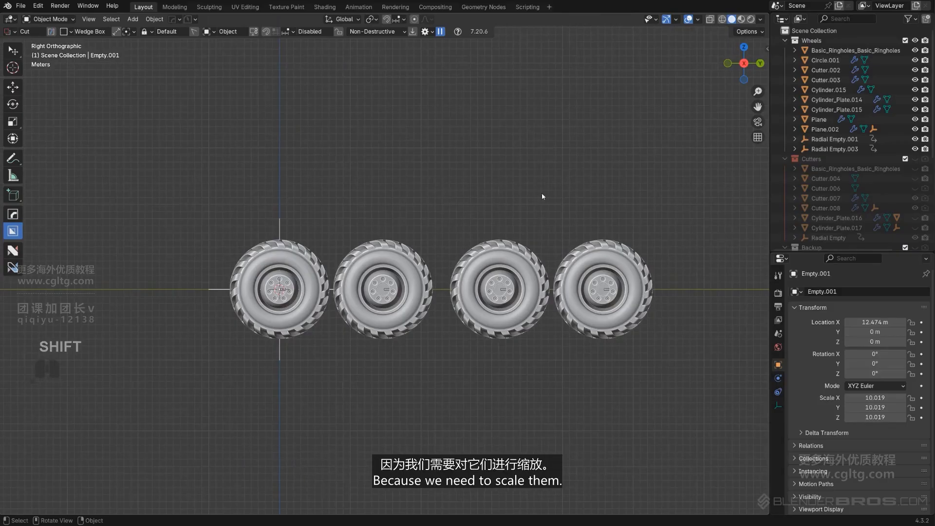
pyautogui.press('s')
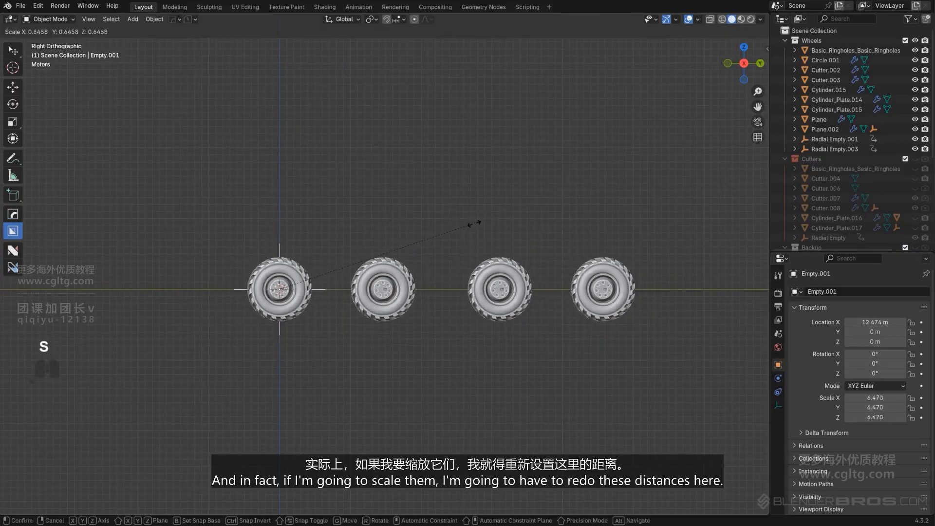
pyautogui.rightClick(380, 300)
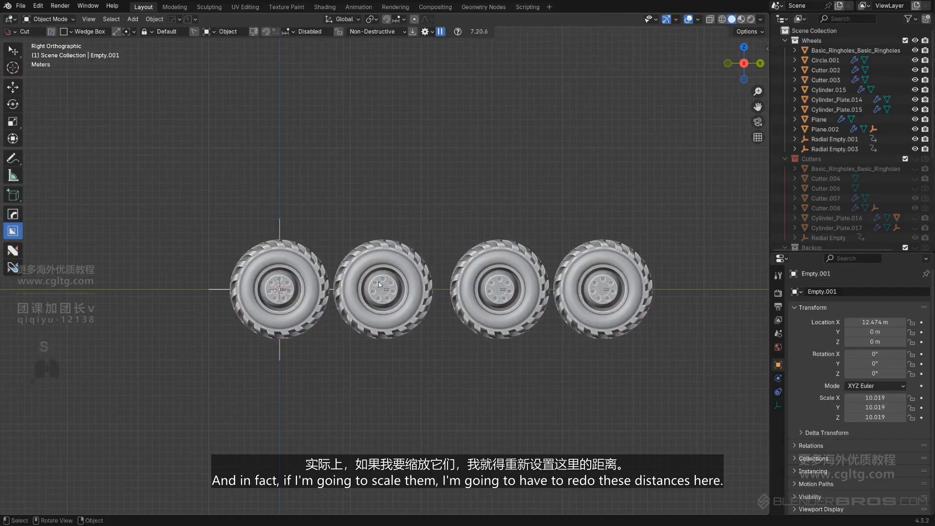
# - Switch to File Explorer and open the PROJECT FILES folder containing human size ref.blend
pyautogui.keyDown('shift'); pyautogui.moveTo(523, 222); pyautogui.dragTo(493, 227, button='middle'); pyautogui.keyUp('shift')
pyautogui.moveTo(309, 217); pyautogui.dragTo(431, 203, button='middle')
pyautogui.scroll(-2, 414, 229)
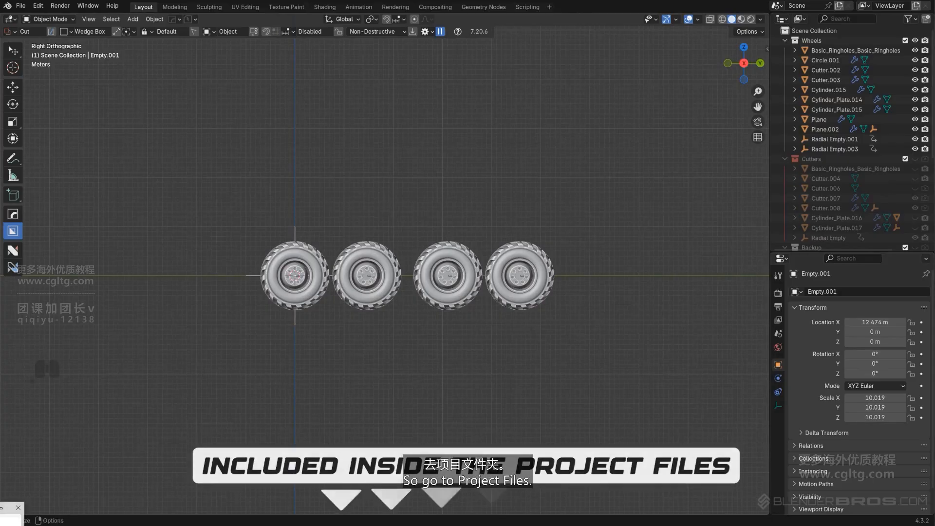
pyautogui.click(9, 519)
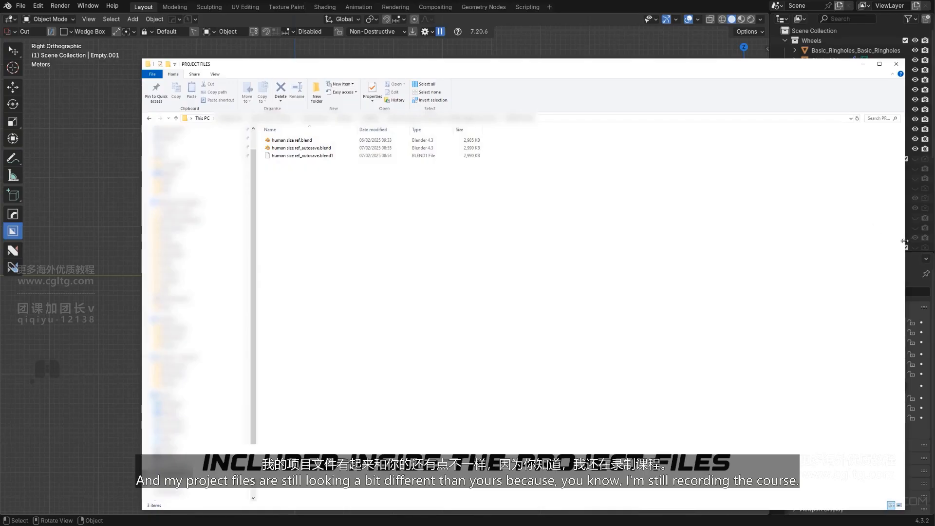
# - Open human size ref.blend from the PROJECT FILES folder
pyautogui.moveTo(906, 236); pyautogui.dragTo(755, 236)
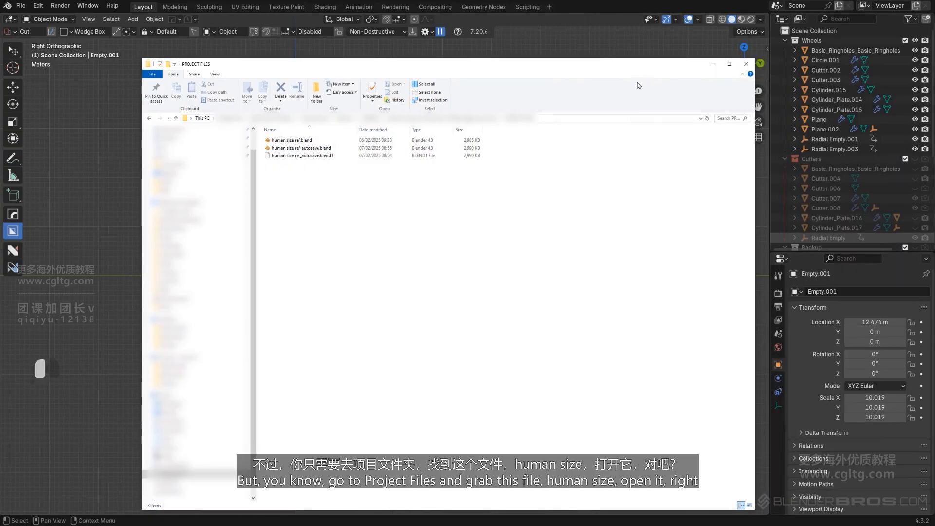
pyautogui.moveTo(562, 75); pyautogui.dragTo(617, 88)
pyautogui.click(347, 154)
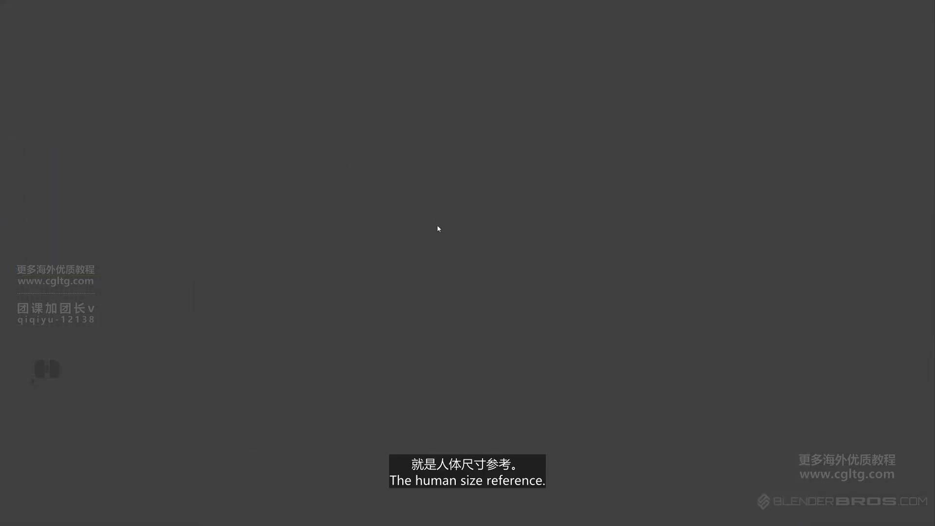
# - Select the human figure and copy it with Copy Objects
pyautogui.click(410, 179)
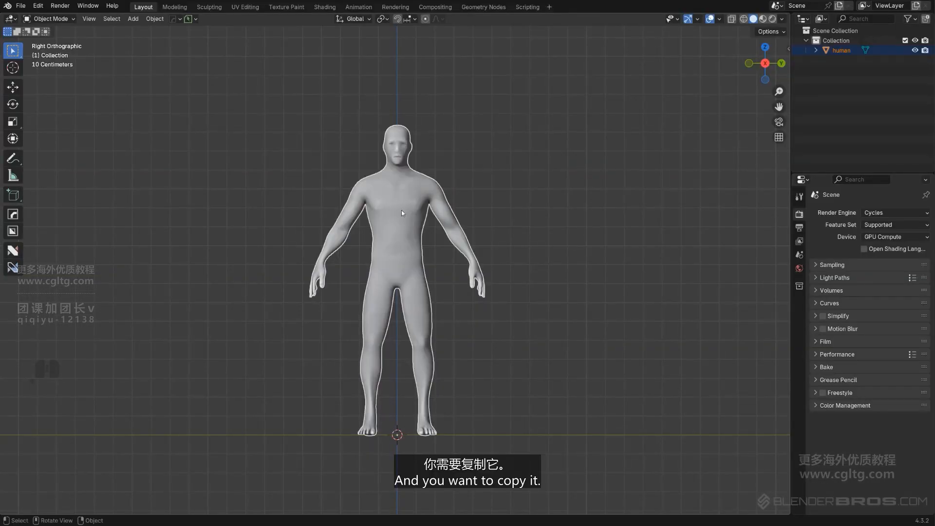
pyautogui.hotkey('ctrl', 'c')
pyautogui.press('Escape')
pyautogui.hotkey('ctrl', 'c')
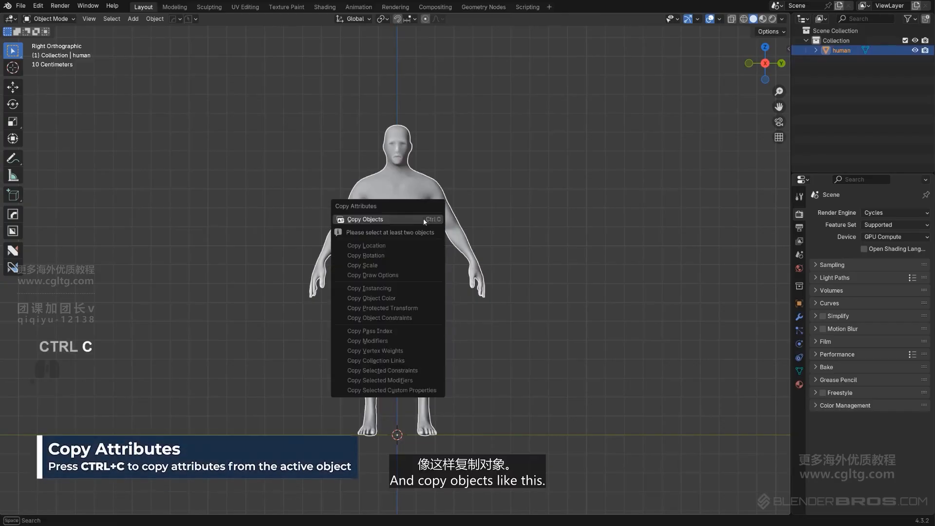
pyautogui.click(408, 221)
# - Search the Get Extensions preferences for "copy" and view the details of the Copy Attributes Menu extension
pyautogui.hotkey('ctrl', 'c')
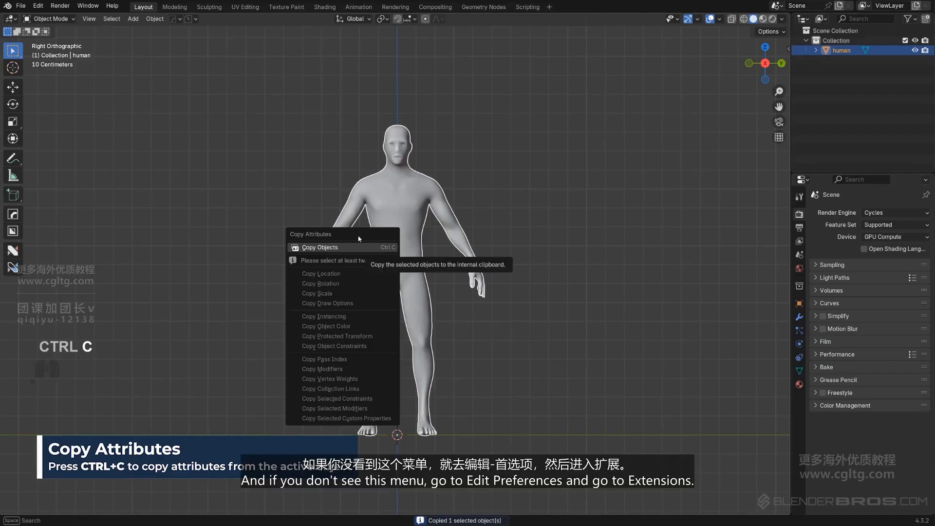
pyautogui.click(43, 5)
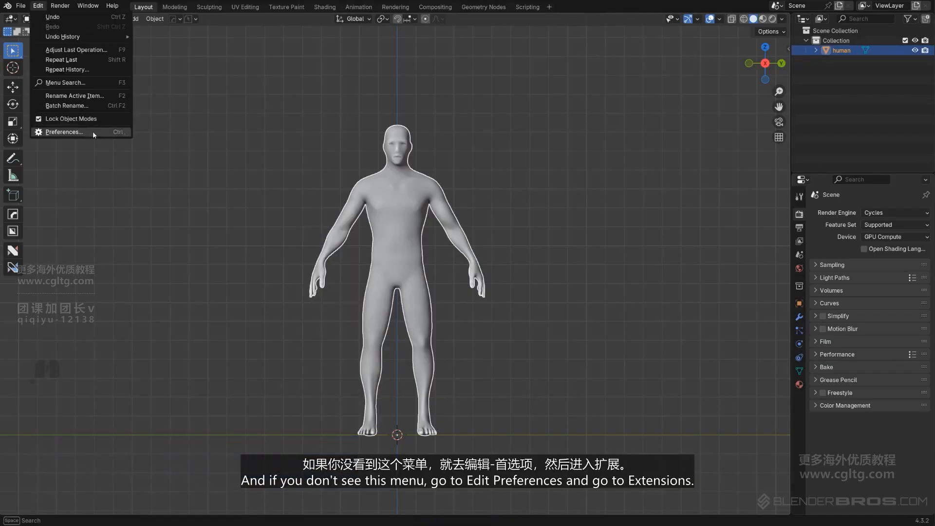
pyautogui.click(93, 130)
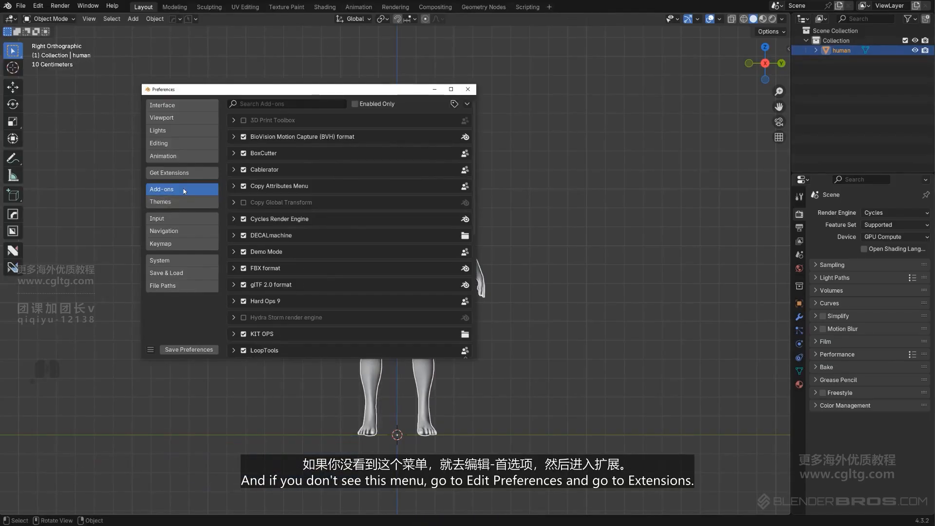
pyautogui.click(183, 174)
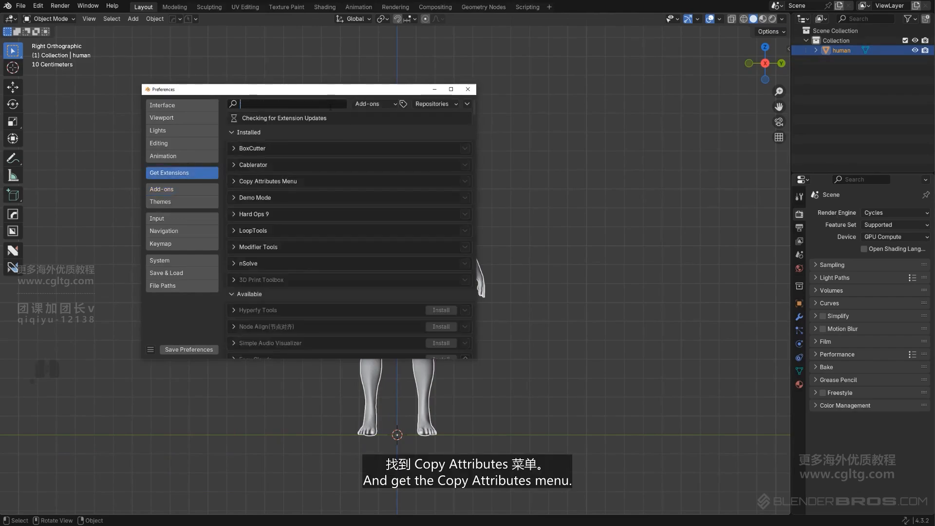
pyautogui.write('copy')
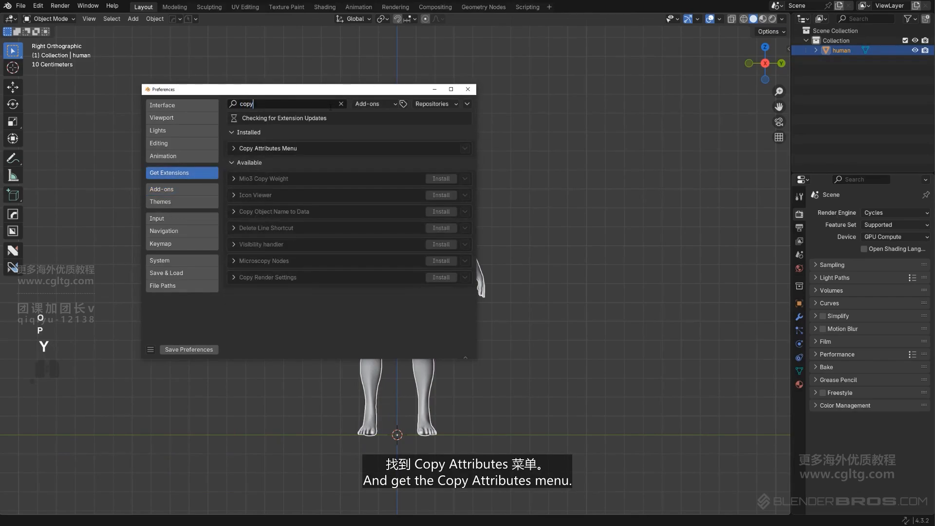
pyautogui.click(232, 146)
pyautogui.click(232, 146)
pyautogui.click(232, 136)
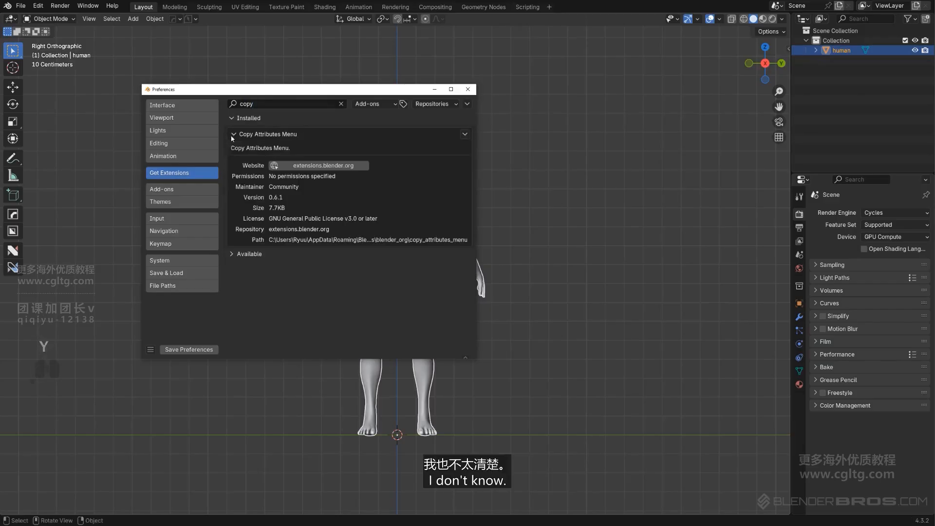
pyautogui.click(468, 89)
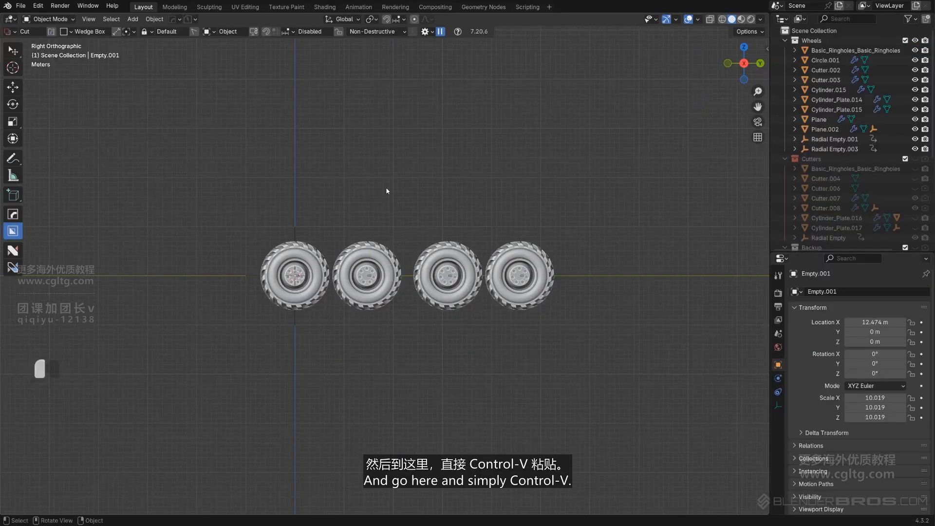
# - Return to the truck scene, paste the human, and move it along Y to stand ahead of the front wheel
pyautogui.scroll(1, 385, 261)
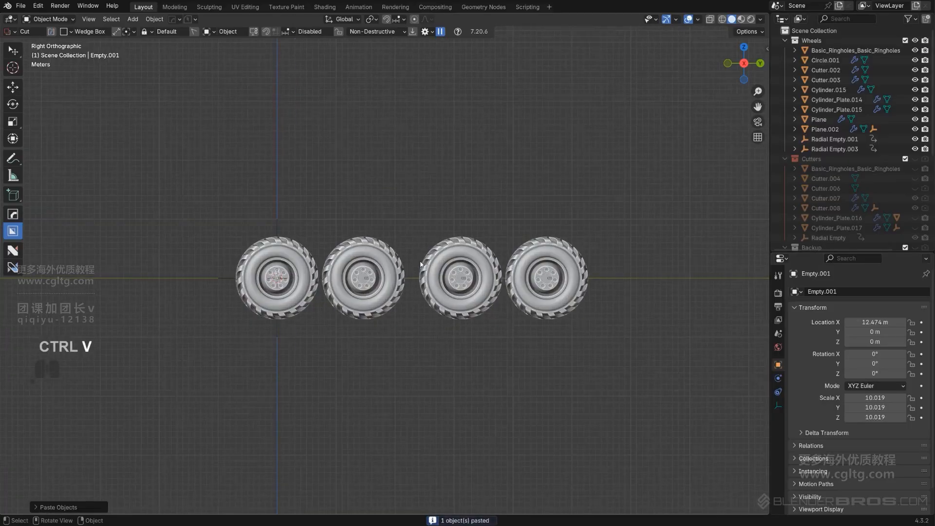
pyautogui.press('g')
pyautogui.press('y')
pyautogui.click(326, 269)
# - Examine the human's size against the wheels in the right orthographic view
pyautogui.scroll(2, 326, 271)
pyautogui.keyDown('shift'); pyautogui.moveTo(254, 253); pyautogui.dragTo(414, 255, button='middle'); pyautogui.keyUp('shift')
pyautogui.scroll(5, 414, 254)
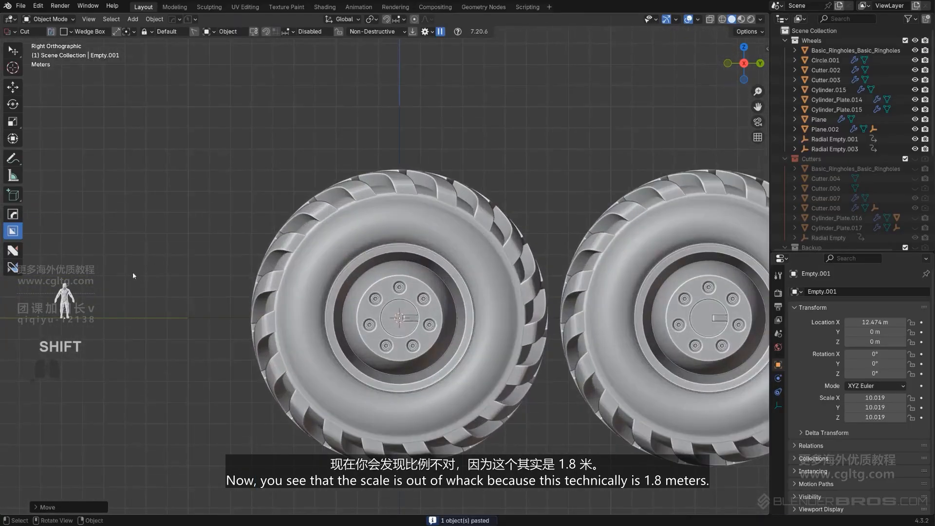
pyautogui.keyDown('shift'); pyautogui.moveTo(92, 296); pyautogui.dragTo(271, 273, button='middle'); pyautogui.keyUp('shift')
pyautogui.scroll(4, 270, 273)
pyautogui.scroll(1, 315, 282)
pyautogui.keyDown('shift'); pyautogui.moveTo(126, 284); pyautogui.dragTo(138, 249, button='middle'); pyautogui.keyUp('shift')
pyautogui.scroll(3, 255, 278)
pyautogui.scroll(2, 138, 248)
pyautogui.scroll(-7, 117, 267)
pyautogui.keyDown('shift'); pyautogui.moveTo(69, 280); pyautogui.dragTo(242, 236, button='middle'); pyautogui.keyUp('shift')
pyautogui.scroll(-3, 240, 270)
pyautogui.scroll(-5, 347, 253)
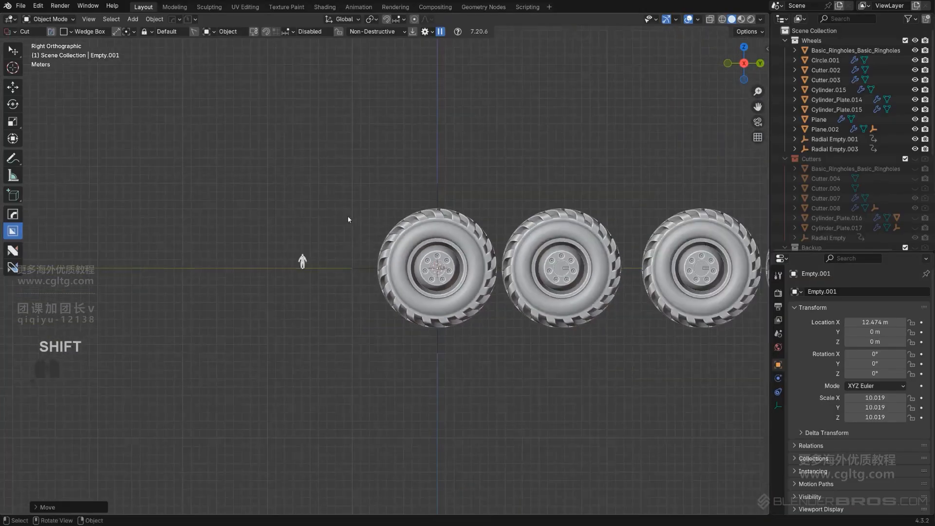
pyautogui.keyDown('shift'); pyautogui.moveTo(316, 204); pyautogui.dragTo(238, 220, button='middle'); pyautogui.keyUp('shift')
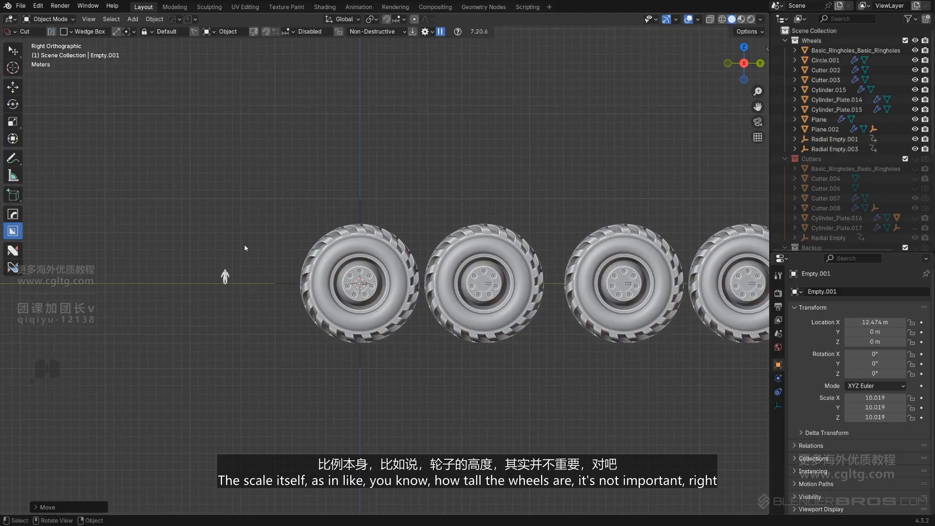
pyautogui.scroll(-2, 253, 246)
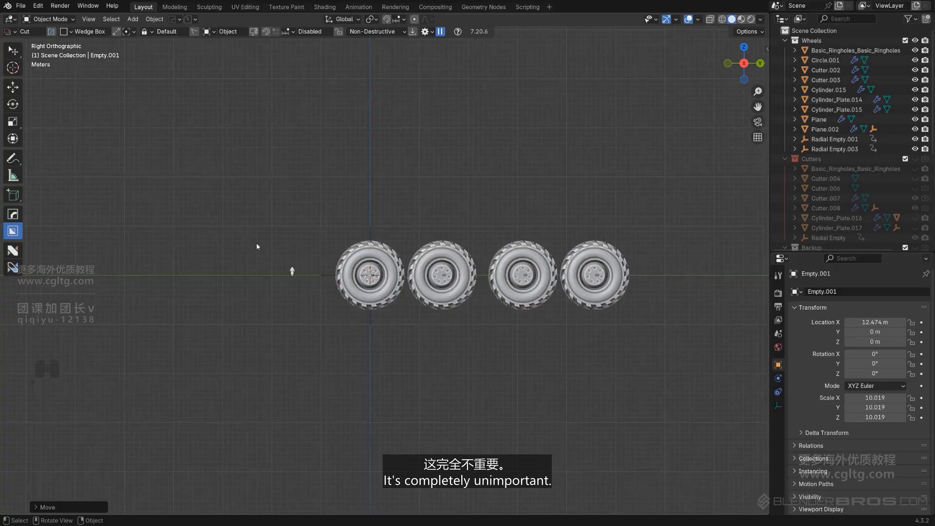
# - Try scaling the human up about 7.69 times and placing it beside the front wheel for comparison
pyautogui.scroll(4, 238, 251)
pyautogui.click(155, 278)
pyautogui.scroll(1, 292, 287)
pyautogui.keyDown('shift'); pyautogui.moveTo(370, 286); pyautogui.dragTo(303, 287, button='middle'); pyautogui.keyUp('shift')
pyautogui.scroll(-4, 292, 287)
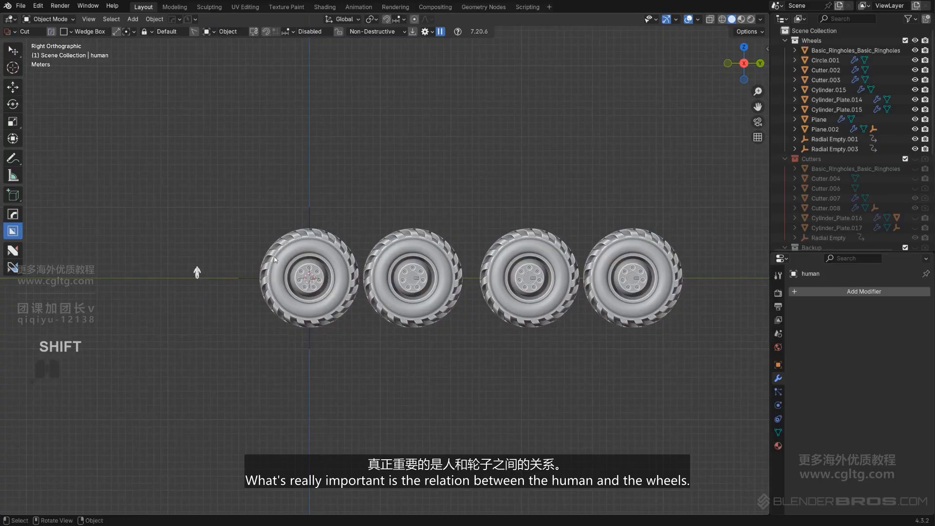
pyautogui.press('s')
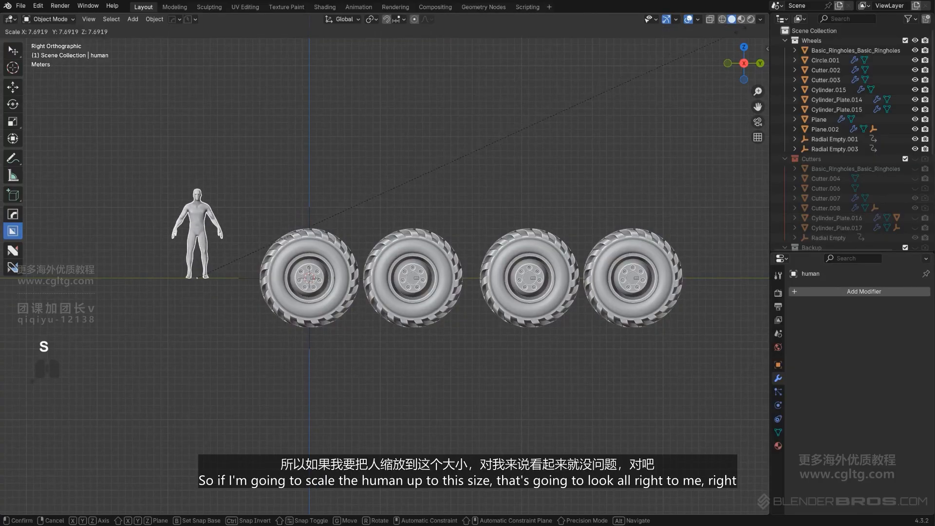
pyautogui.click(721, 39)
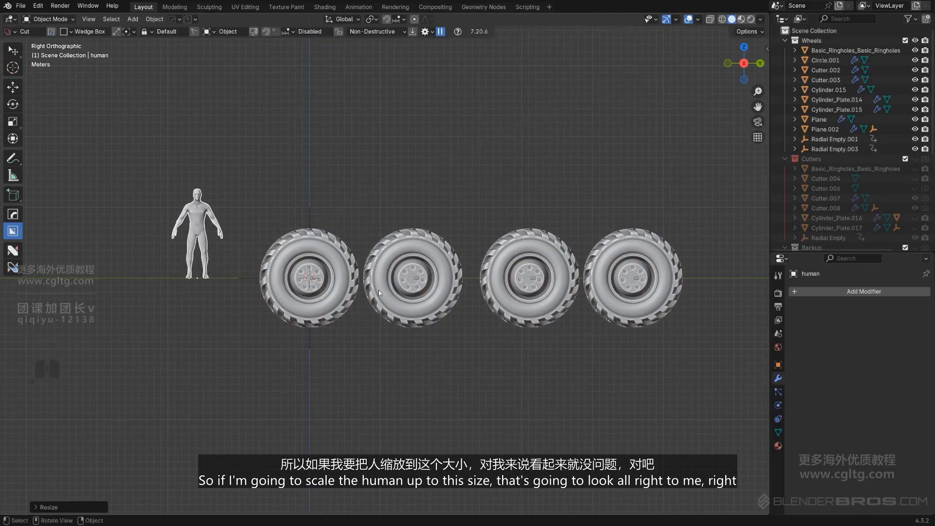
pyautogui.press('g')
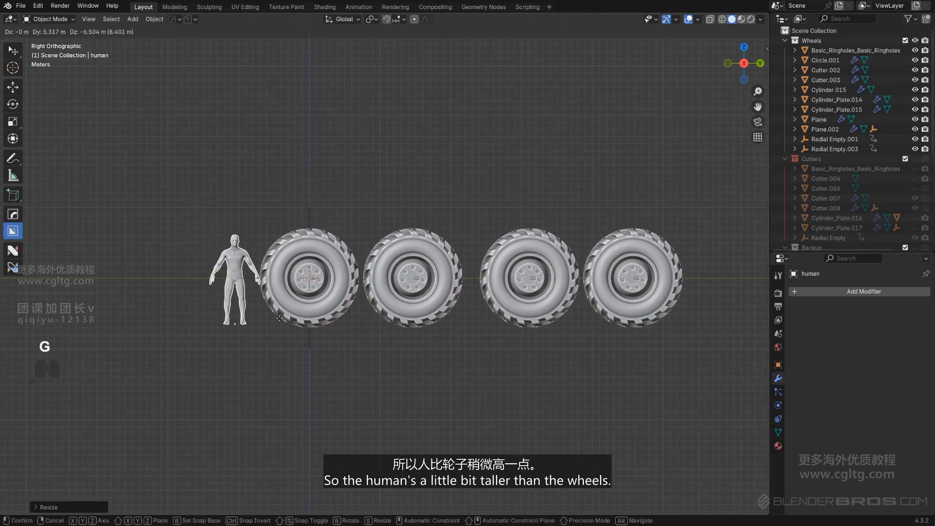
pyautogui.rightClick(279, 318)
pyautogui.hotkey('ctrl', 'z')
# - Examine the size of the central mirror cube against the human and the wheels in perspective
pyautogui.scroll(2, 188, 261)
pyautogui.scroll(-2, 414, 256)
pyautogui.moveTo(418, 255); pyautogui.dragTo(493, 248, button='middle')
pyautogui.press('KP_5')
pyautogui.keyDown('shift'); pyautogui.moveTo(416, 296); pyautogui.dragTo(484, 311, button='middle'); pyautogui.keyUp('shift')
pyautogui.scroll(3, 484, 312)
pyautogui.moveTo(207, 275); pyautogui.dragTo(238, 279, button='middle')
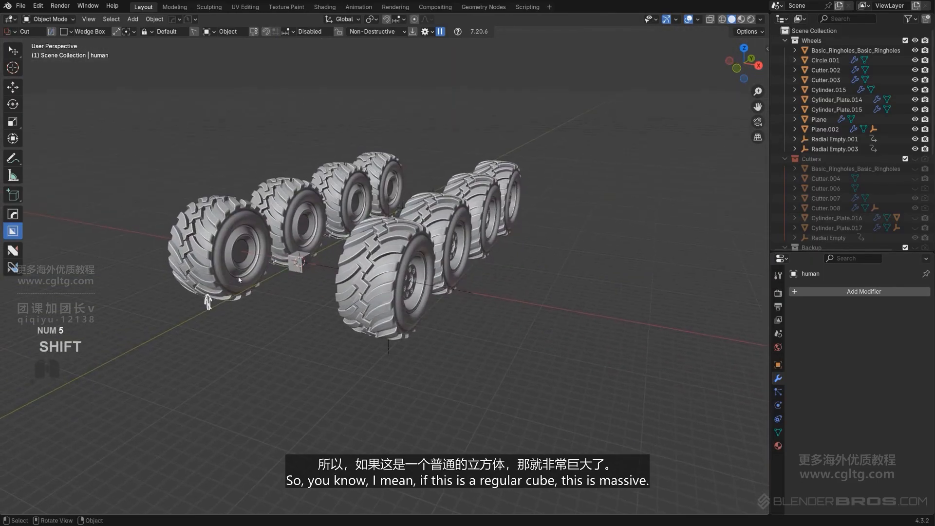
pyautogui.click(299, 265)
pyautogui.scroll(3, 299, 265)
pyautogui.keyDown('shift'); pyautogui.moveTo(300, 266); pyautogui.dragTo(497, 288, button='middle'); pyautogui.keyUp('shift')
pyautogui.scroll(-3, 497, 288)
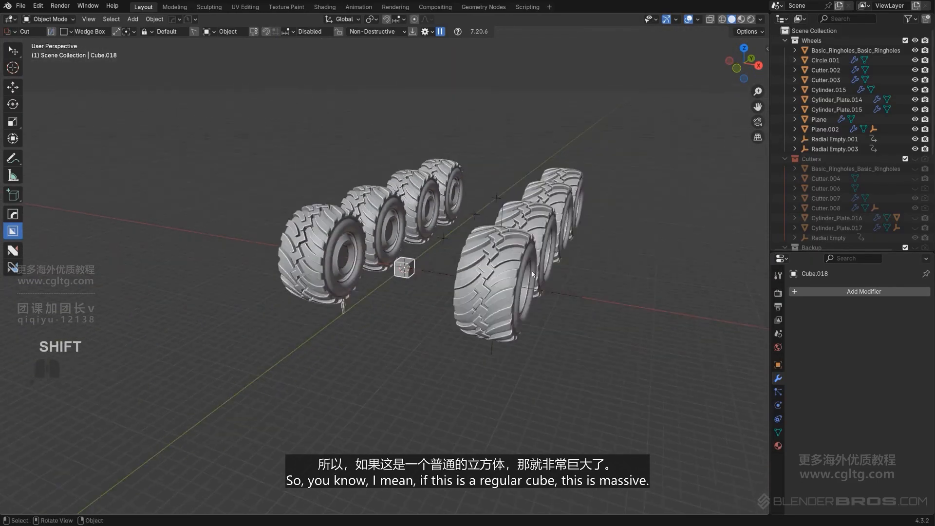
# - Scale the front wheel's parent empty down to a scale of about 4.22
pyautogui.scroll(2, 466, 253)
pyautogui.moveTo(521, 258); pyautogui.dragTo(492, 263, button='middle')
pyautogui.click(391, 218)
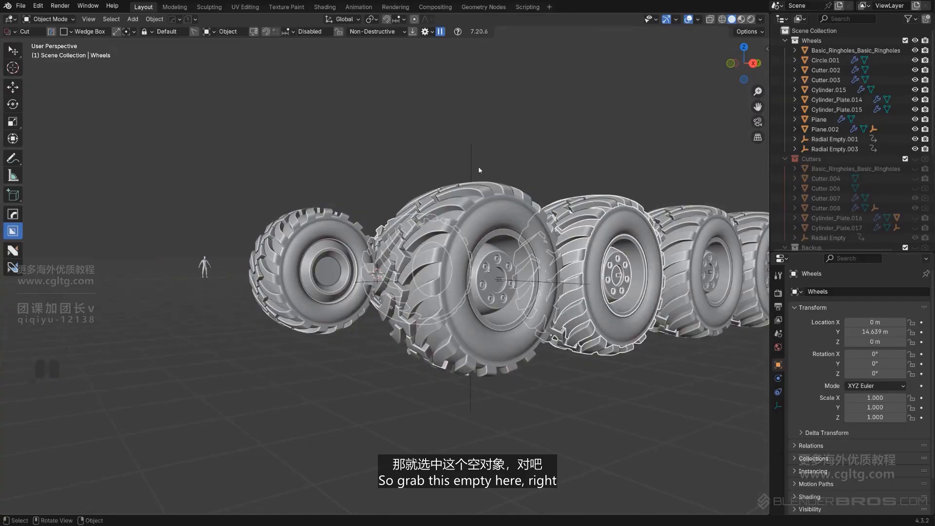
pyautogui.press('s')
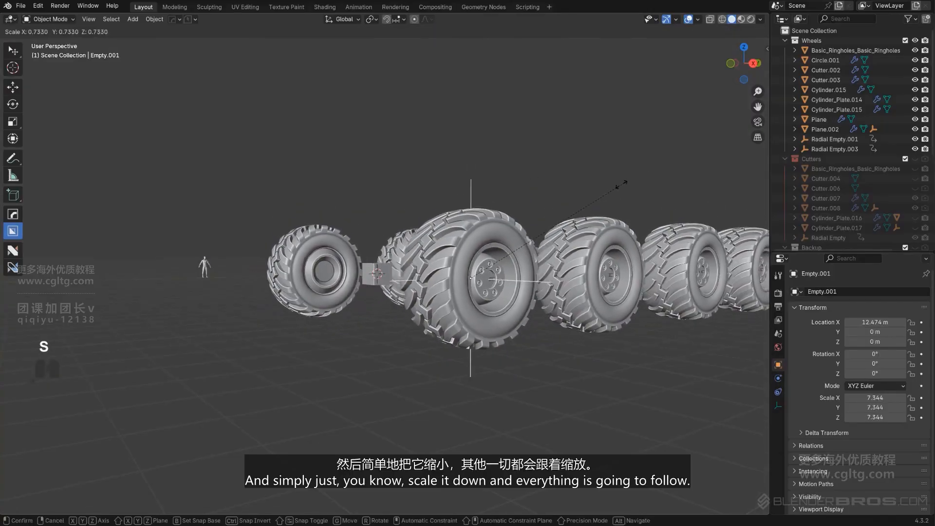
pyautogui.click(560, 226)
pyautogui.keyDown('alt'); pyautogui.moveTo(560, 227); pyautogui.dragTo(459, 235, button='middle'); pyautogui.keyUp('alt')
# - Scale the front wheel's parent empty further down to about 2.14 in the right orthographic view
pyautogui.press('KP_5')
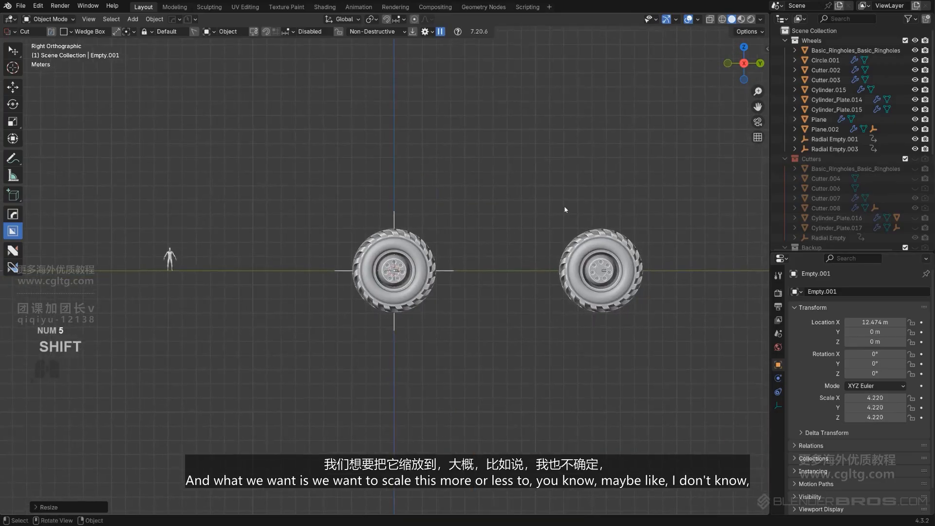
pyautogui.press('r')
pyautogui.rightClick(615, 182)
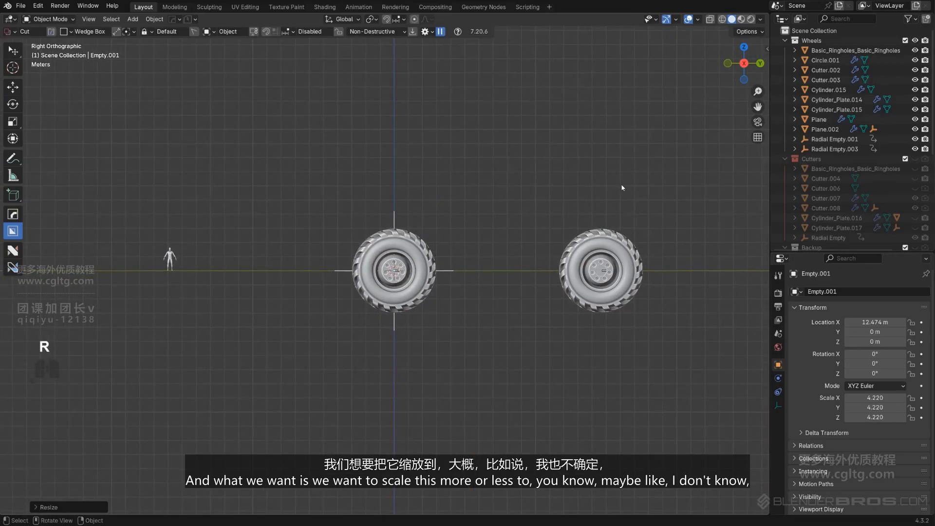
pyautogui.press('s')
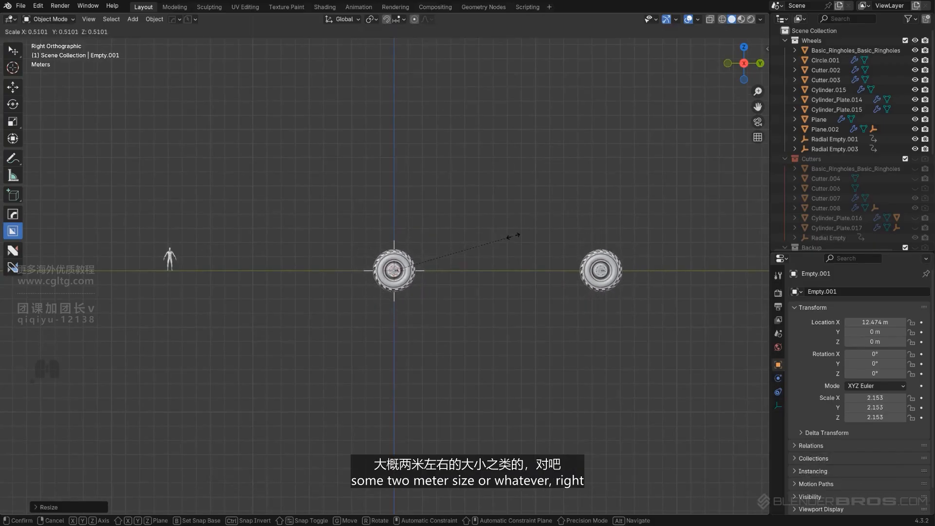
pyautogui.click(501, 244)
# - Move the parent empty with its wheels up along Z by about 1.5 m to stand on the ground line
pyautogui.scroll(2, 463, 306)
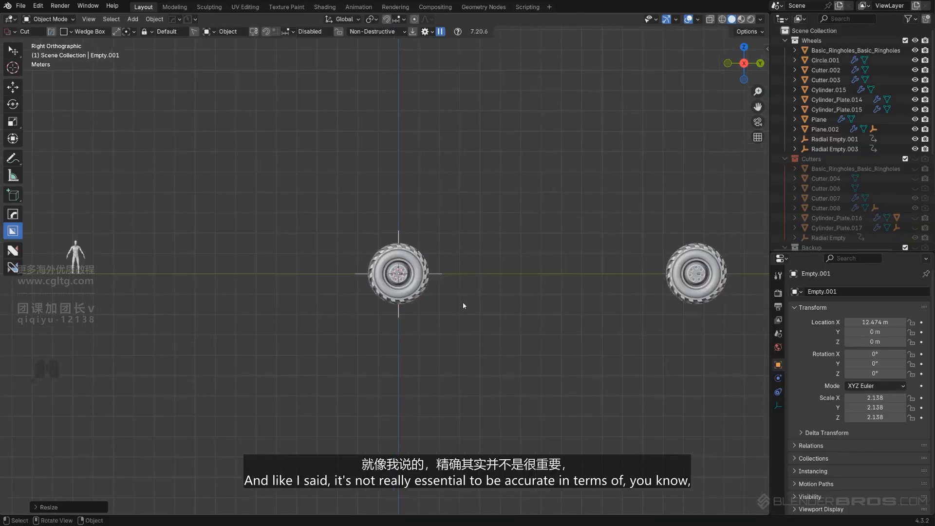
pyautogui.press('z')
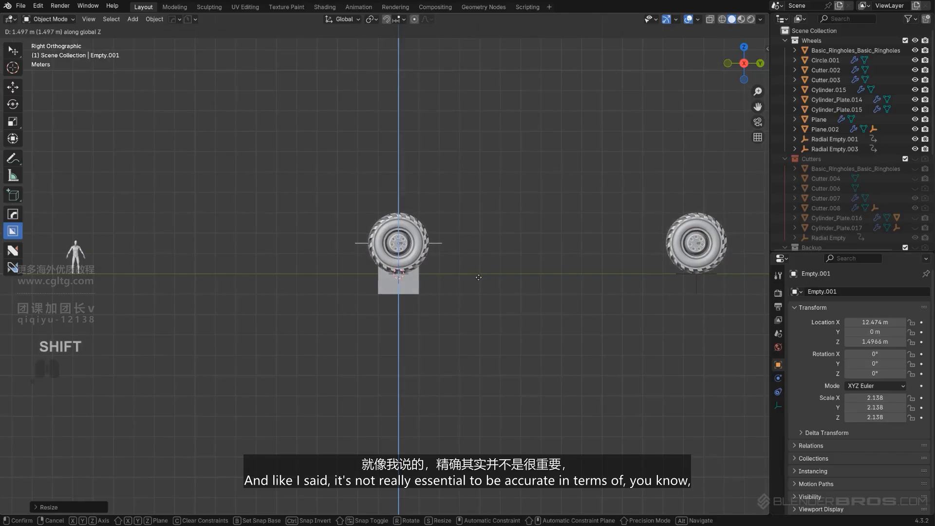
pyautogui.click(478, 278)
# - Set the mirror pivot cube at the origin to wire display with the HardOps Shade Wire operation
pyautogui.scroll(3, 437, 299)
pyautogui.click(431, 309)
pyautogui.scroll(-3, 419, 311)
pyautogui.moveTo(400, 312); pyautogui.dragTo(436, 294, button='middle')
pyautogui.press('KP_5')
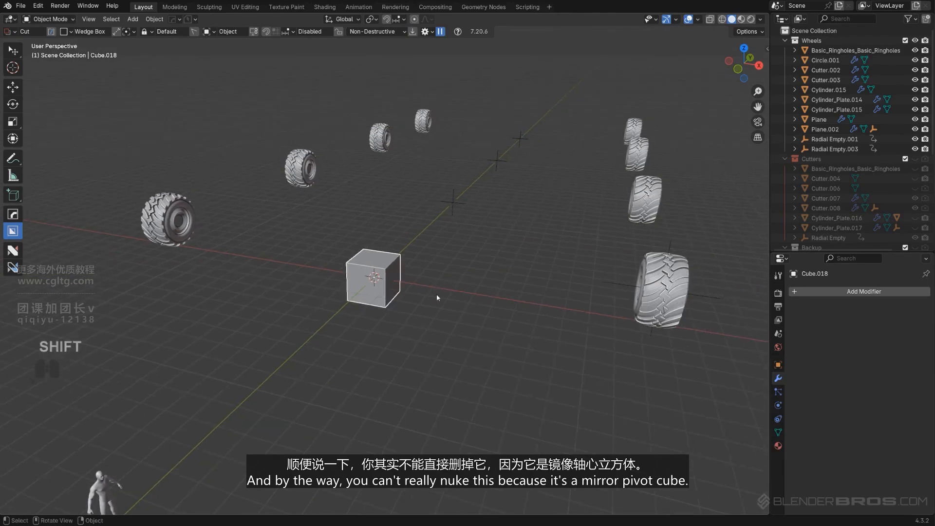
pyautogui.press('g')
pyautogui.rightClick(452, 266)
pyautogui.scroll(-2, 451, 263)
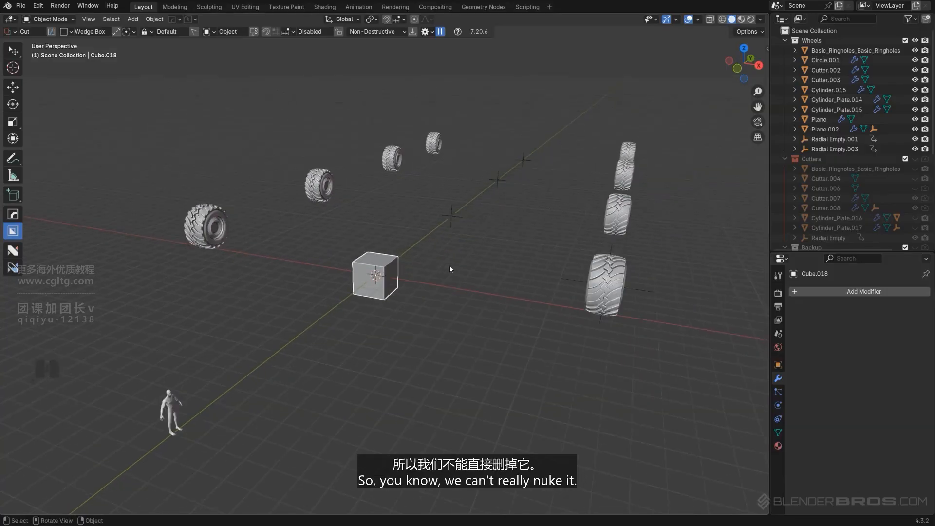
pyautogui.moveTo(450, 270)
pyautogui.mouseDown(button='middle')
pyautogui.moveTo(463, 267)
pyautogui.moveTo(438, 266)
pyautogui.mouseUp(button='middle')
pyautogui.scroll(1, 454, 276)
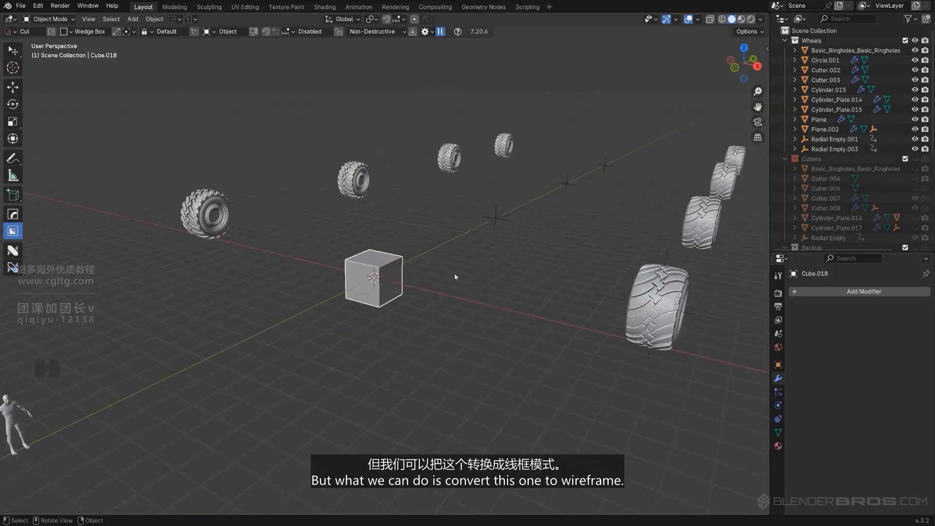
pyautogui.scroll(1, 455, 277)
pyautogui.press('q')
pyautogui.moveTo(440, 278)
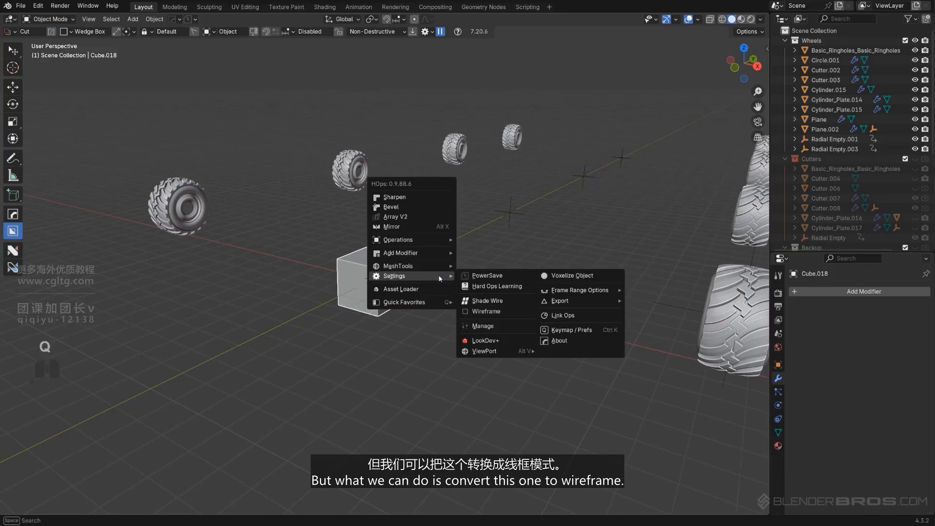
pyautogui.click(485, 301)
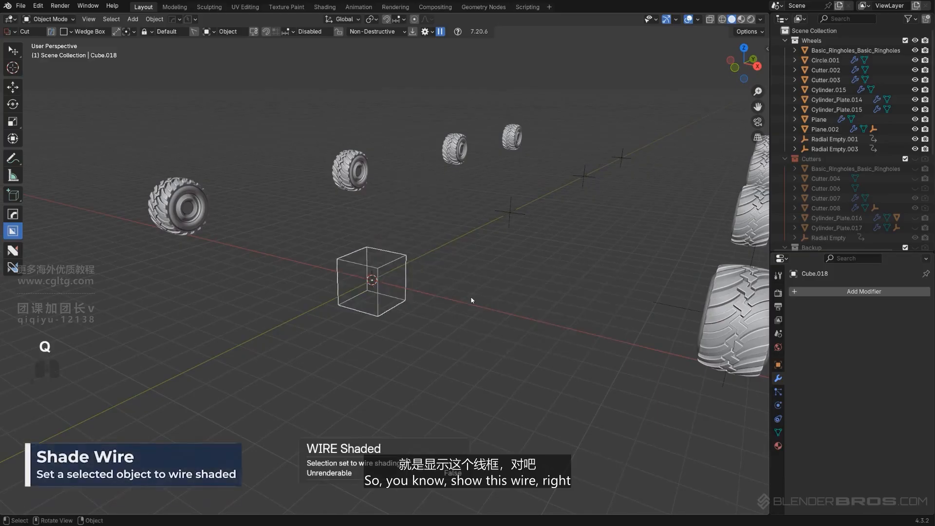
pyautogui.scroll(-3, 467, 297)
pyautogui.moveTo(457, 295); pyautogui.dragTo(378, 282, button='middle')
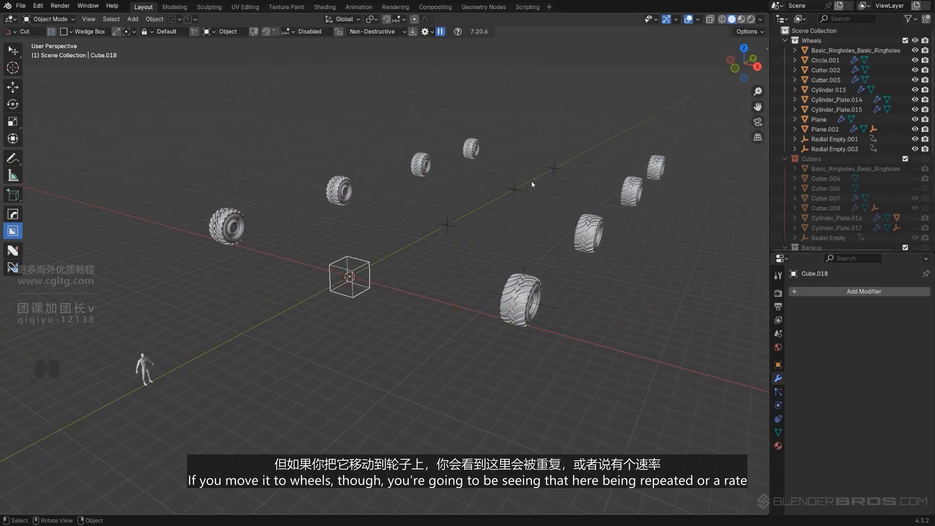
# - Move the mirror pivot cube at the origin into the Wheels collection and hide it in the viewport
pyautogui.scroll(1, 404, 274)
pyautogui.keyDown('shift'); pyautogui.moveTo(465, 261); pyautogui.dragTo(436, 290, button='middle'); pyautogui.keyUp('shift')
pyautogui.keyDown('shift'); pyautogui.moveTo(346, 321); pyautogui.dragTo(376, 291, button='middle'); pyautogui.keyUp('shift')
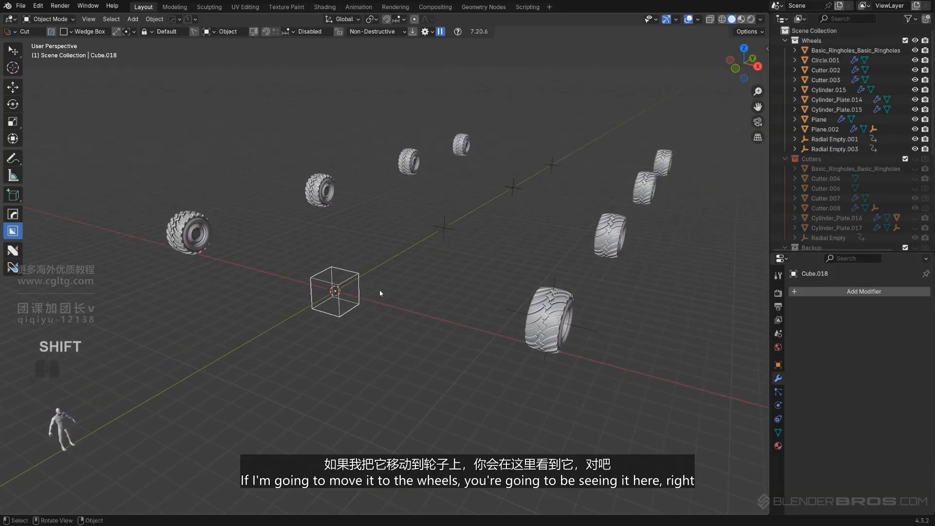
pyautogui.press('m')
pyautogui.click(379, 312)
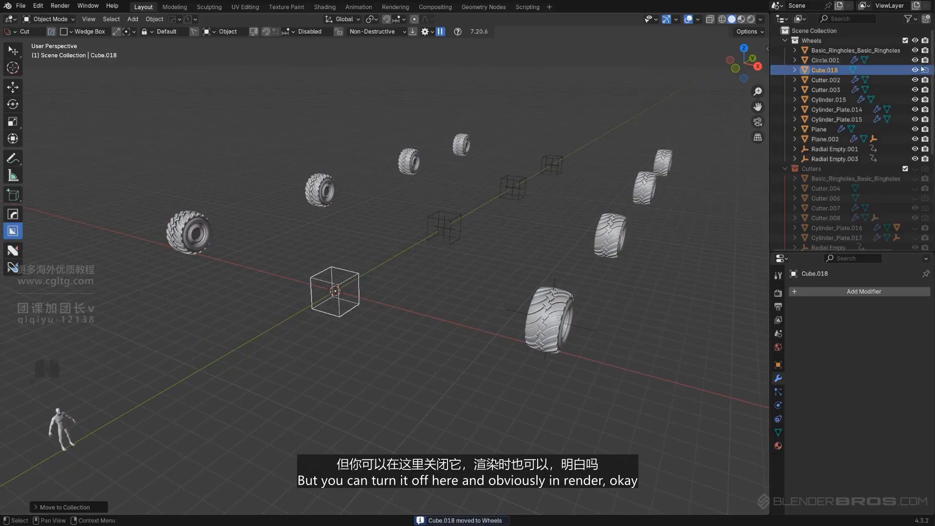
pyautogui.scroll(-3, 403, 286)
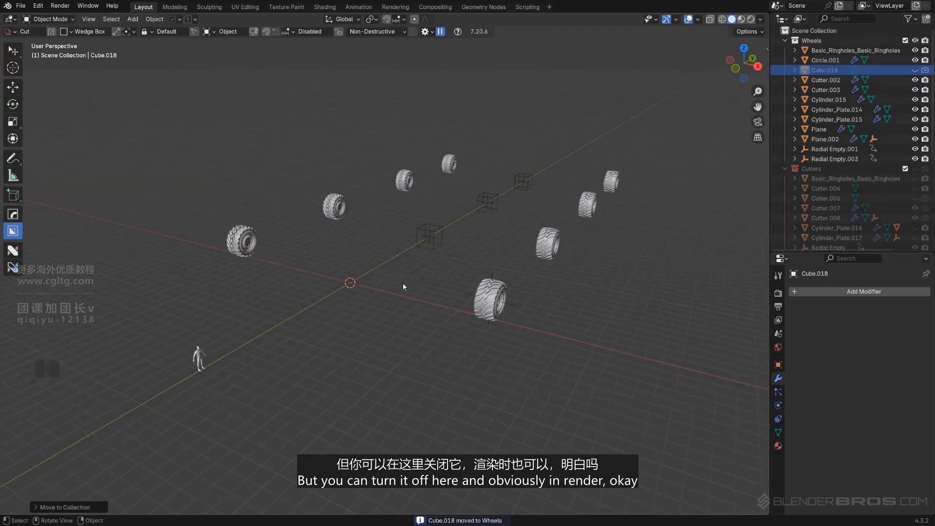
# - Move the front wheel's parent empty inward along X to about 3 m, bringing all the wheel pairs closer together
pyautogui.moveTo(403, 286)
pyautogui.mouseDown(button='middle')
pyautogui.moveTo(330, 286)
pyautogui.moveTo(413, 263)
pyautogui.moveTo(420, 278)
pyautogui.mouseUp(button='middle')
pyautogui.scroll(-3, 414, 263)
pyautogui.keyDown('shift'); pyautogui.moveTo(424, 243); pyautogui.dragTo(419, 222, button='middle'); pyautogui.keyUp('shift')
pyautogui.scroll(3, 418, 222)
pyautogui.moveTo(419, 221); pyautogui.dragTo(433, 332, button='middle')
pyautogui.press('KP_5')
pyautogui.scroll(-2, 454, 248)
pyautogui.press('KP_5')
pyautogui.click(436, 238)
pyautogui.scroll(2, 436, 238)
pyautogui.press('g')
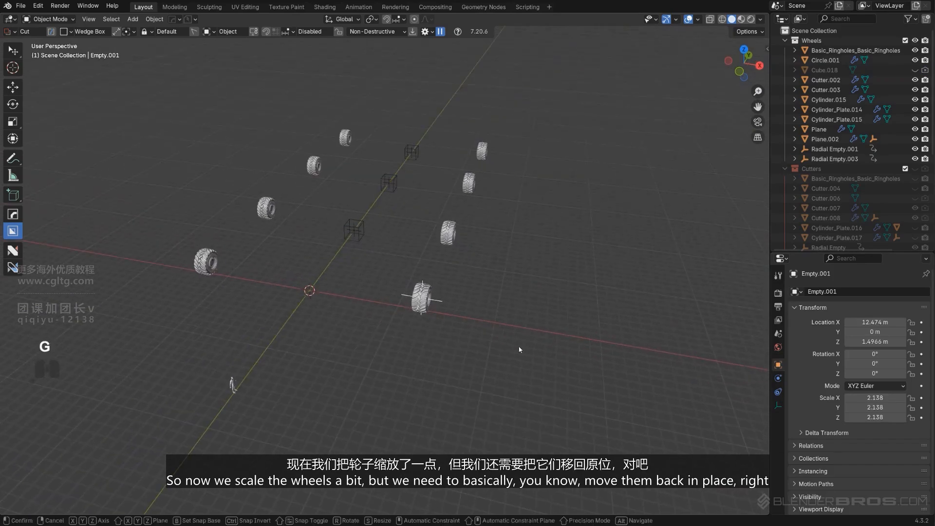
pyautogui.press('x')
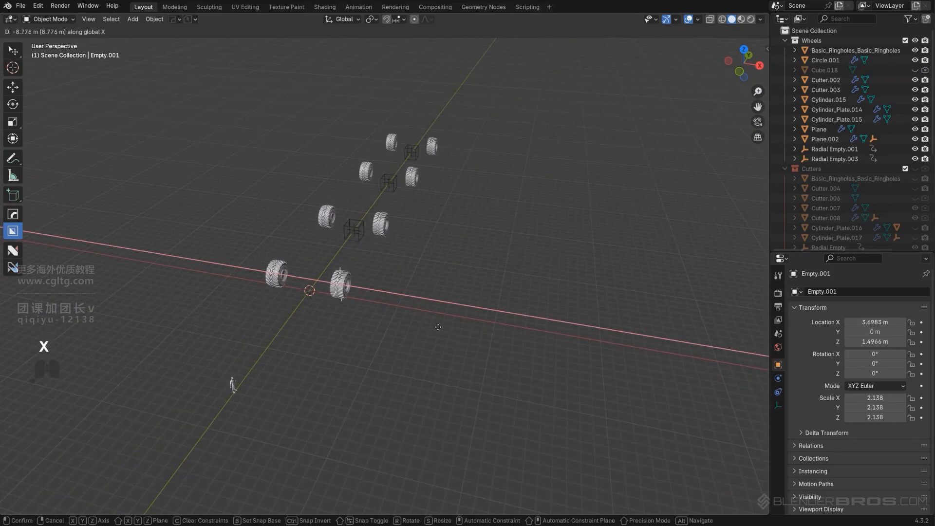
pyautogui.click(433, 324)
# - In the right orthographic view, move the second wheel instance along Y to about 3.19 m, right behind the front wheel
pyautogui.moveTo(433, 323); pyautogui.dragTo(393, 293, button='middle')
pyautogui.press('KP_5')
pyautogui.click(507, 293)
pyautogui.scroll(3, 494, 289)
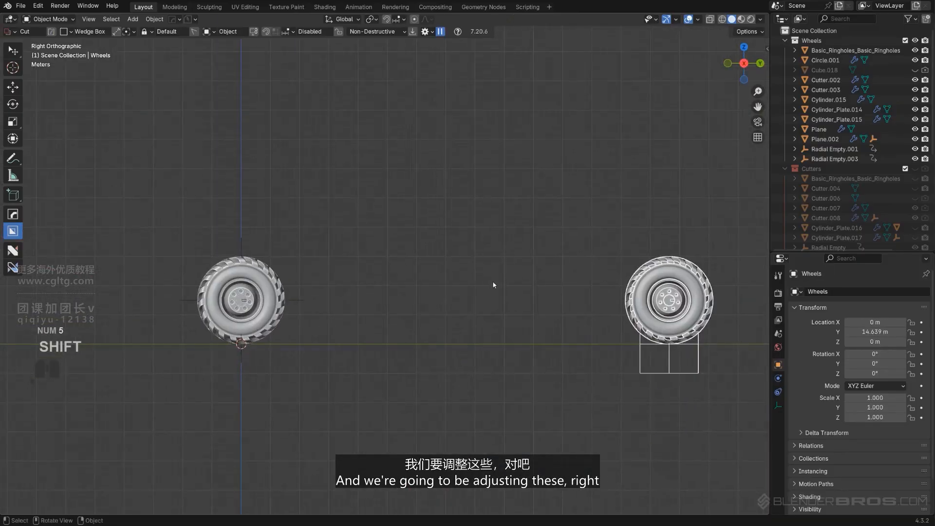
pyautogui.press('g')
pyautogui.press('y')
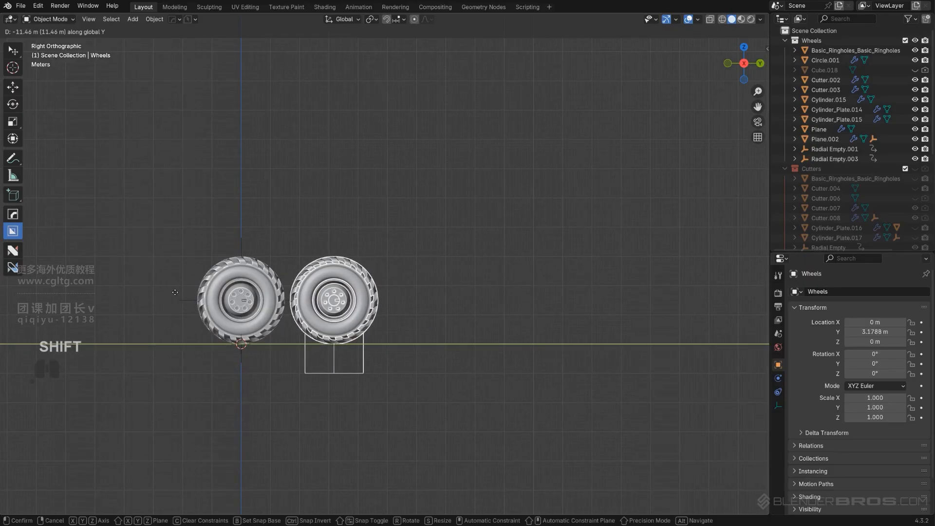
pyautogui.click(175, 293)
# - Delete the two rearmost wheel instances
pyautogui.scroll(-5, 454, 239)
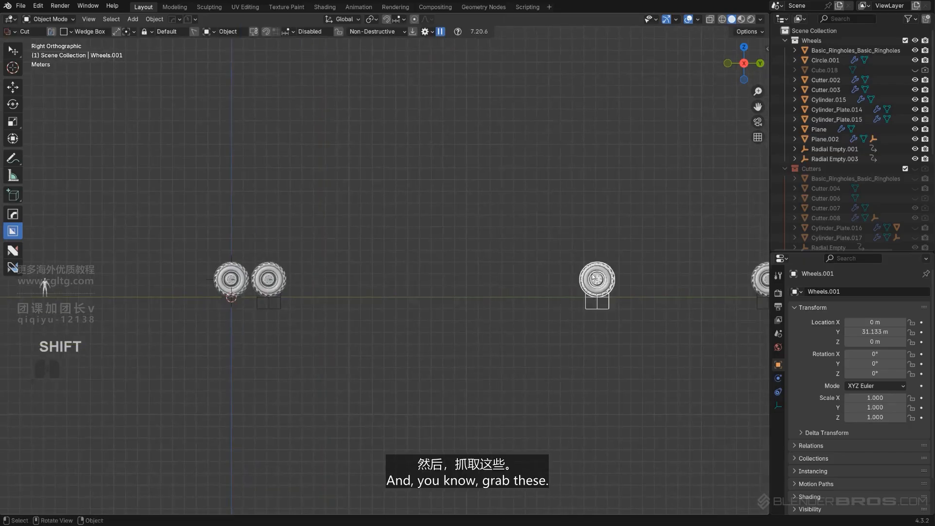
pyautogui.scroll(-1, 694, 276)
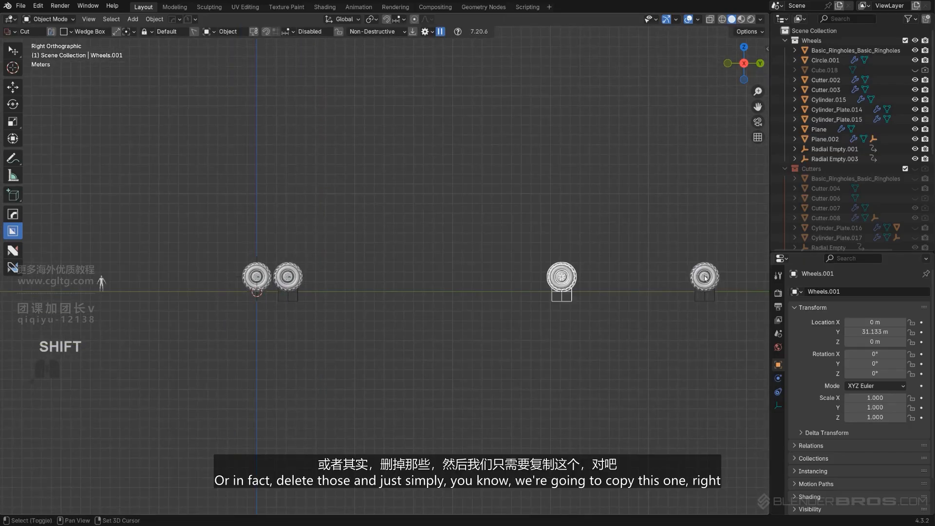
pyautogui.keyDown('shift'); pyautogui.click(704, 278); pyautogui.keyUp('shift')
pyautogui.press('x')
pyautogui.click(605, 237)
# - Nudge the second wheel instance along Y to about 3.15 m, closer to the front wheel
pyautogui.scroll(5, 264, 258)
pyautogui.keyDown('shift'); pyautogui.moveTo(264, 259); pyautogui.dragTo(402, 284, button='middle'); pyautogui.keyUp('shift')
pyautogui.scroll(2, 407, 291)
pyautogui.press('g')
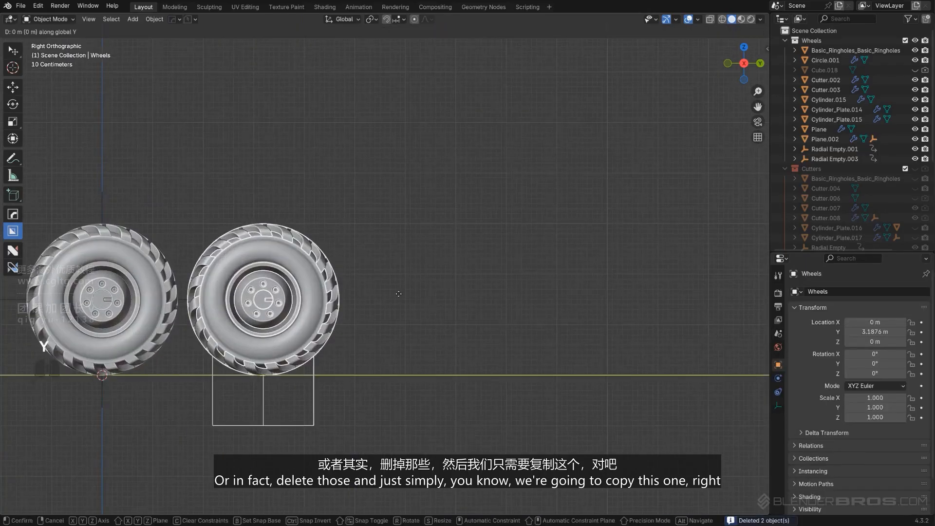
pyautogui.press('y')
pyautogui.rightClick(381, 285)
# - Duplicate the second wheel instance twice along Y, placing the copies at about 6.8 m and 10 m as the rear pair
pyautogui.scroll(-5, 379, 284)
pyautogui.hotkey('shift', 'd')
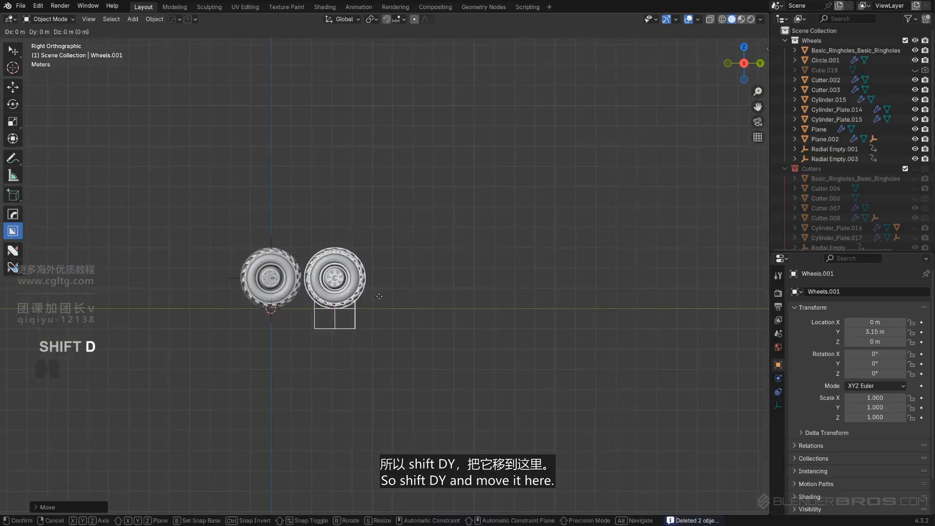
pyautogui.press('y')
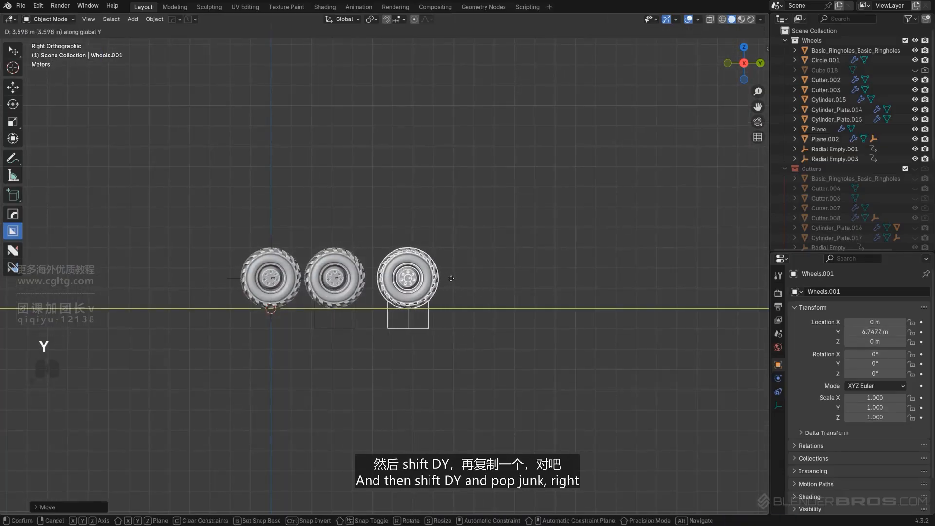
pyautogui.click(452, 277)
pyautogui.hotkey('shift', 'd')
pyautogui.press('y')
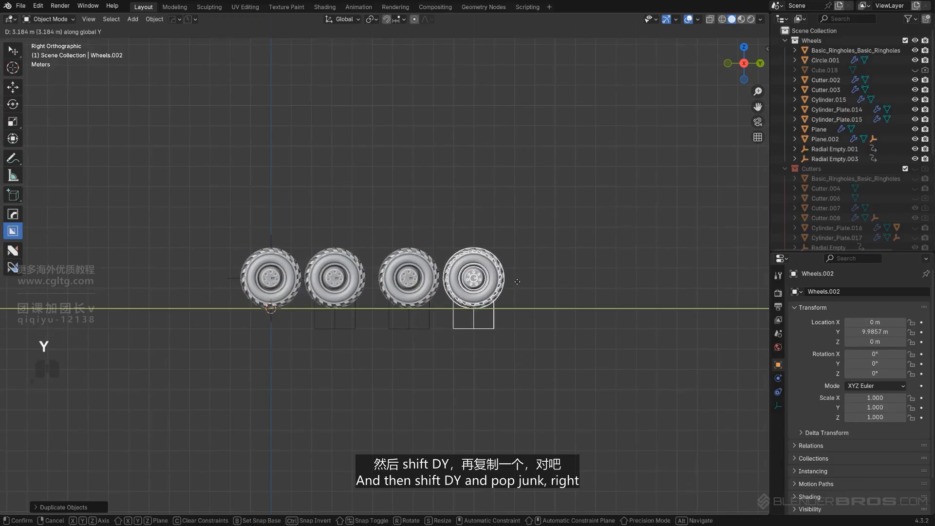
pyautogui.click(518, 282)
pyautogui.click(523, 256)
# - Move the human reference along Y until it stands just in front of the front wheel
pyautogui.scroll(-3, 520, 210)
pyautogui.keyDown('shift'); pyautogui.moveTo(215, 297); pyautogui.dragTo(267, 294, button='middle'); pyautogui.keyUp('shift')
pyautogui.scroll(2, 110, 276)
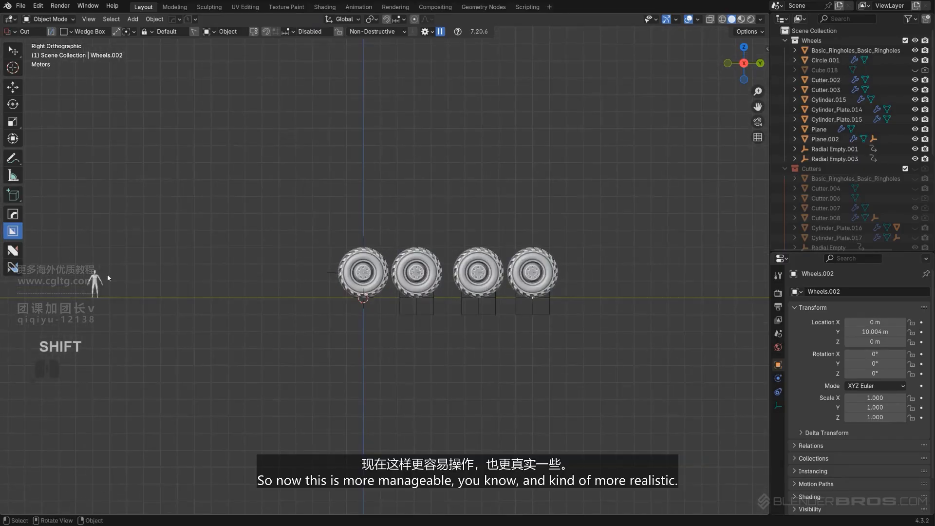
pyautogui.click(104, 276)
pyautogui.press('g')
pyautogui.press('y')
pyautogui.click(346, 272)
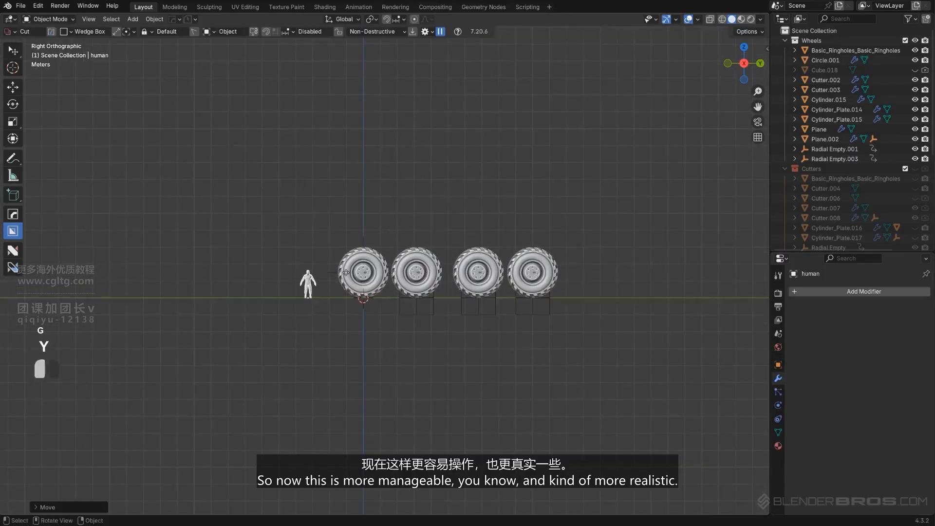
# - Scale up the human reference to about one wheel's height and place it above the second wheel
pyautogui.scroll(5, 346, 273)
pyautogui.scroll(-2, 314, 256)
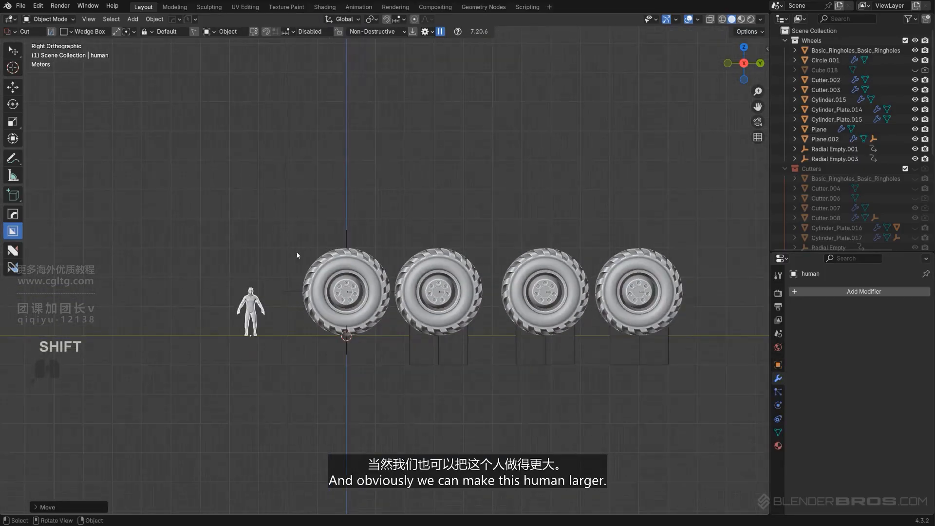
pyautogui.press('s')
pyautogui.rightClick(405, 218)
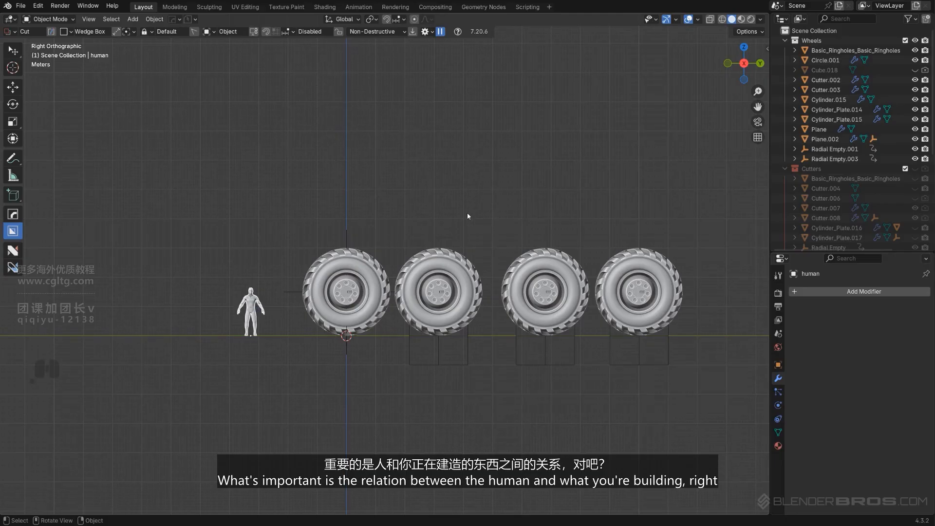
pyautogui.press('s')
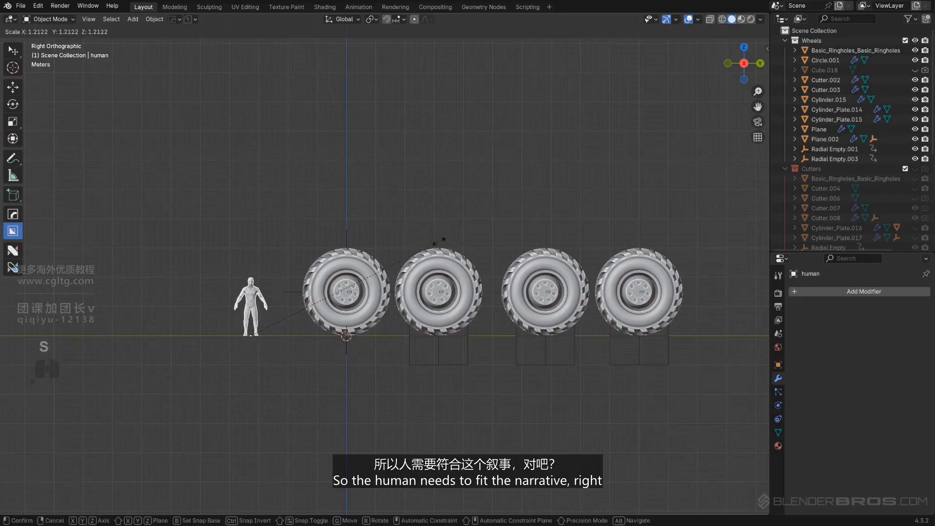
pyautogui.click(529, 208)
pyautogui.press('g')
pyautogui.click(461, 228)
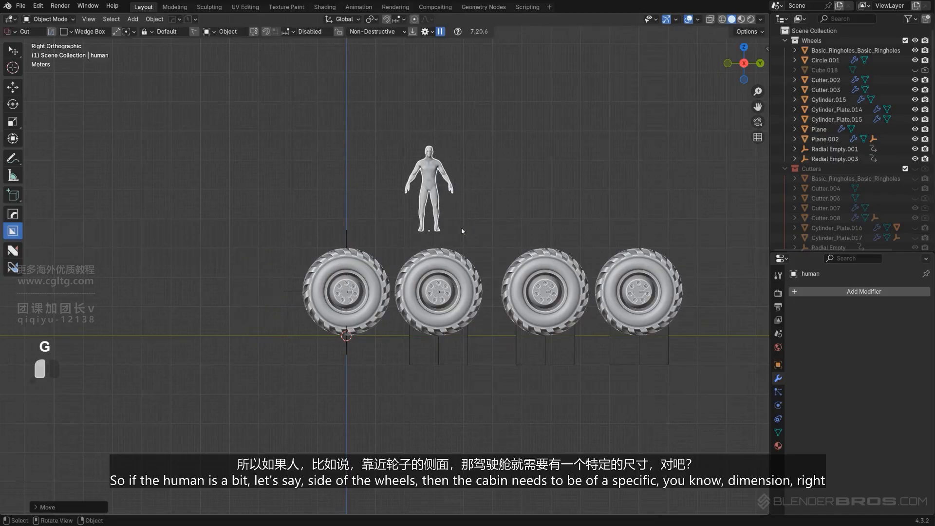
# - Scale the human reference down slightly so it suits a cabin over the first two wheels
pyautogui.scroll(2, 475, 229)
pyautogui.keyDown('shift'); pyautogui.moveTo(481, 229); pyautogui.dragTo(405, 272, button='middle'); pyautogui.keyUp('shift')
pyautogui.scroll(-1, 383, 203)
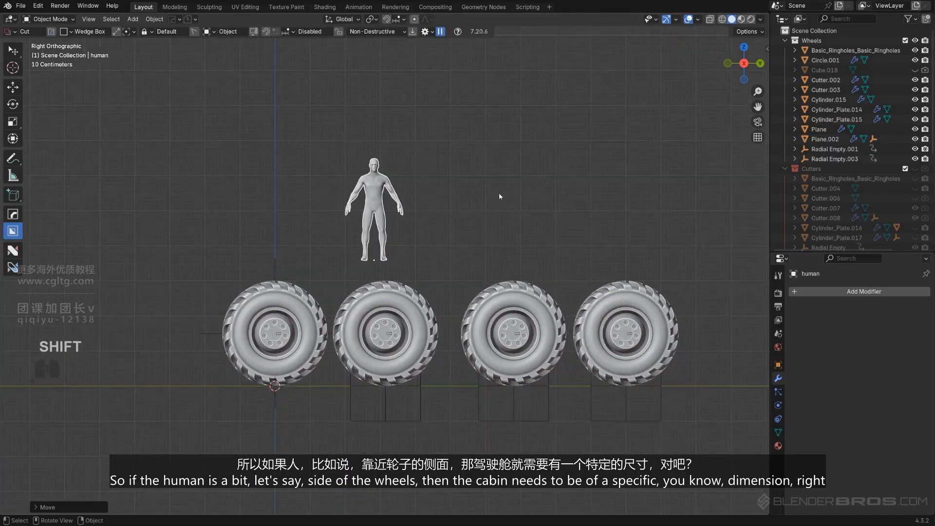
pyautogui.press('s')
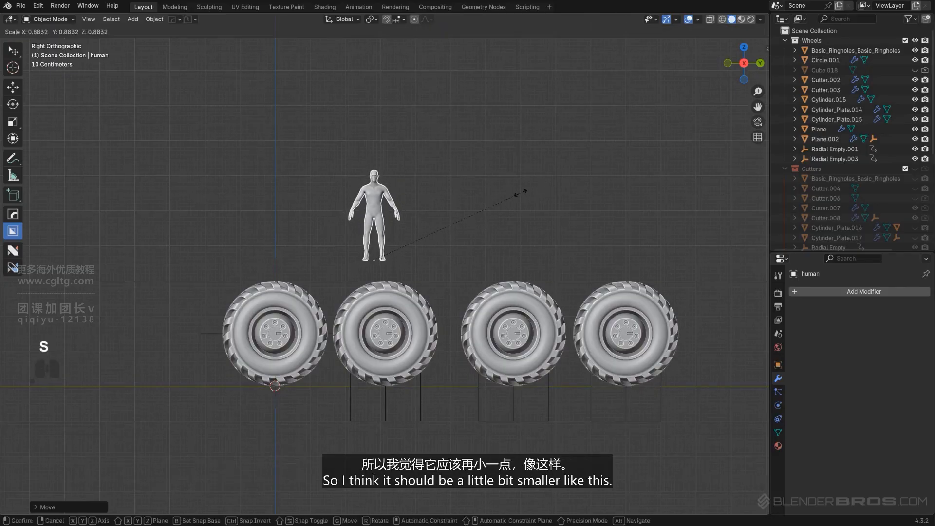
pyautogui.click(511, 195)
pyautogui.scroll(-1, 390, 299)
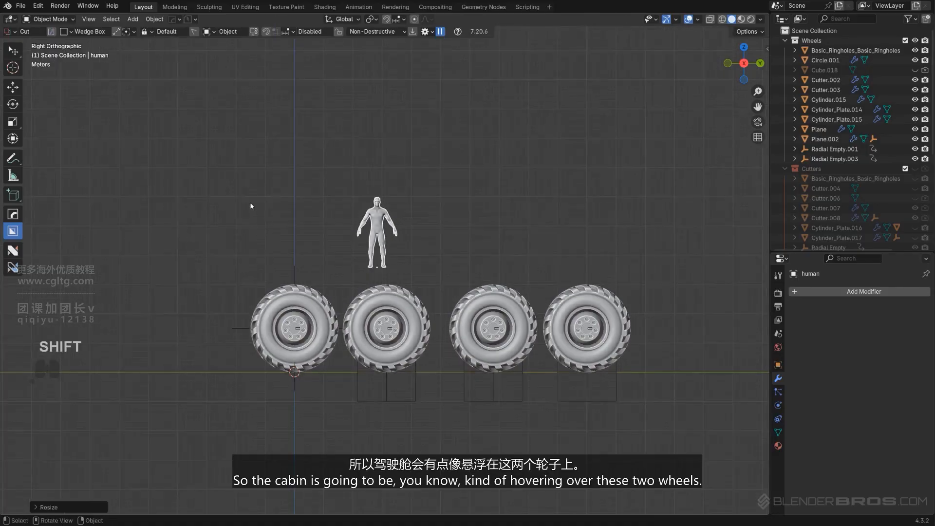
# - Move the human reference along Y by about 6 m to stand ahead of the front wheel
pyautogui.keyDown('ctrl'); pyautogui.moveTo(401, 235); pyautogui.dragTo(419, 251, button='middle'); pyautogui.keyUp('ctrl')
pyautogui.keyDown('shift'); pyautogui.moveTo(429, 286); pyautogui.dragTo(429, 284, button='middle'); pyautogui.keyUp('shift')
pyautogui.scroll(-1, 452, 283)
pyautogui.keyDown('shift'); pyautogui.moveTo(329, 270); pyautogui.dragTo(404, 273, button='middle'); pyautogui.keyUp('shift')
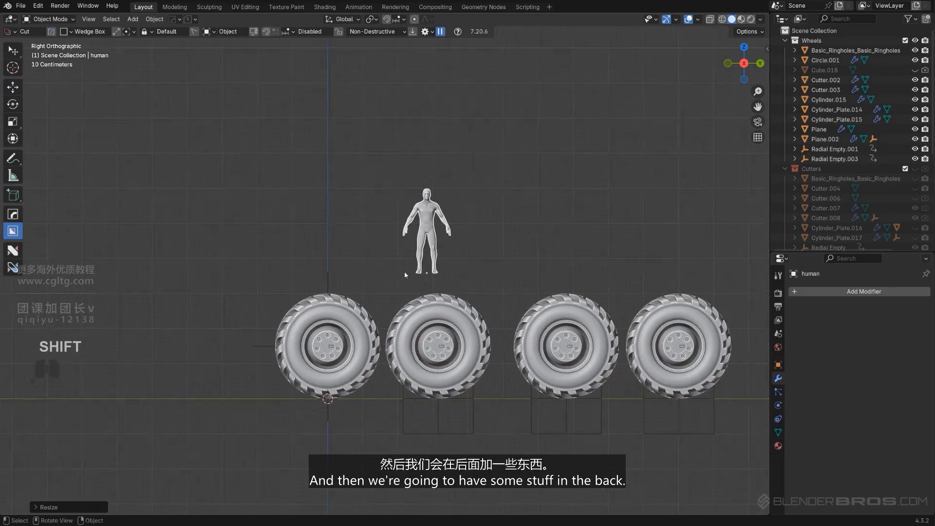
pyautogui.scroll(1, 405, 273)
pyautogui.press('g')
pyautogui.press('y')
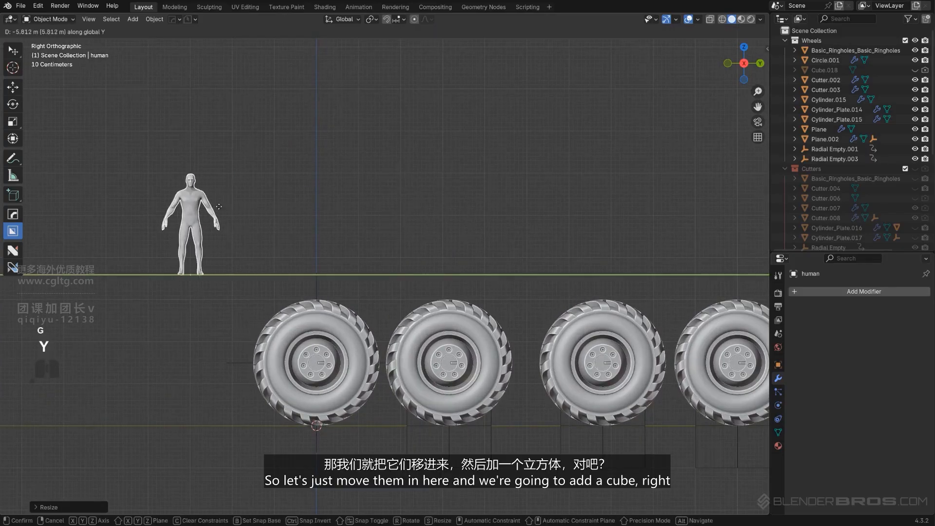
pyautogui.click(195, 212)
# - Add a mesh cube and raise it along Z by about 4.5 m to sit above the front wheel
pyautogui.scroll(-2, 431, 219)
pyautogui.scroll(1, 408, 224)
pyautogui.hotkey('shift', 'a')
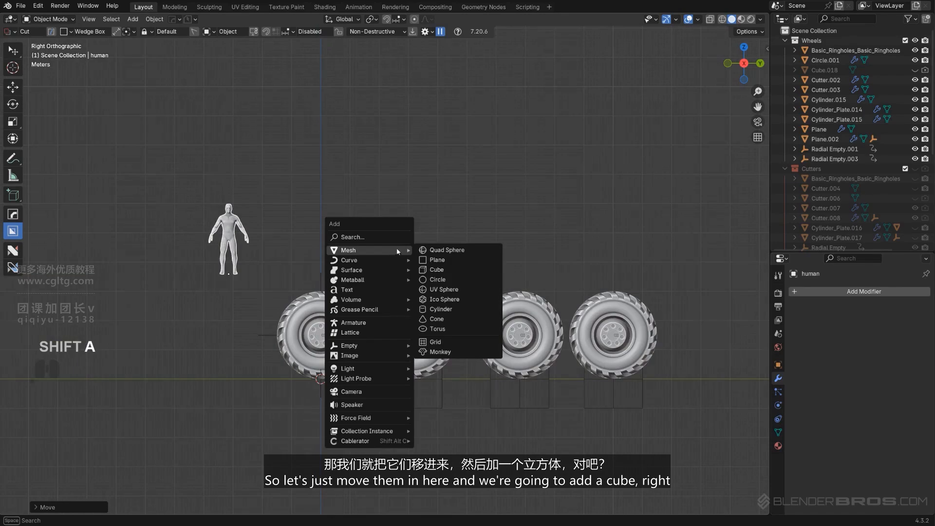
pyautogui.moveTo(389, 250)
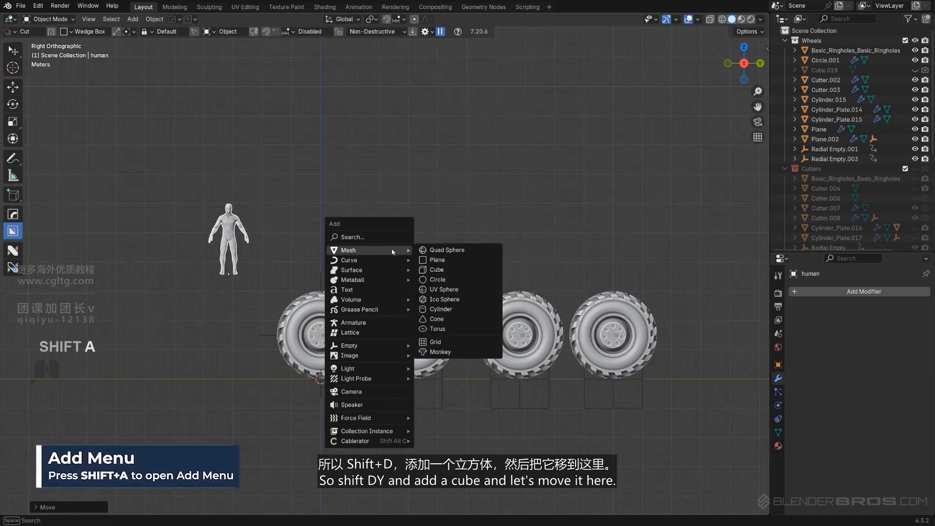
pyautogui.click(456, 270)
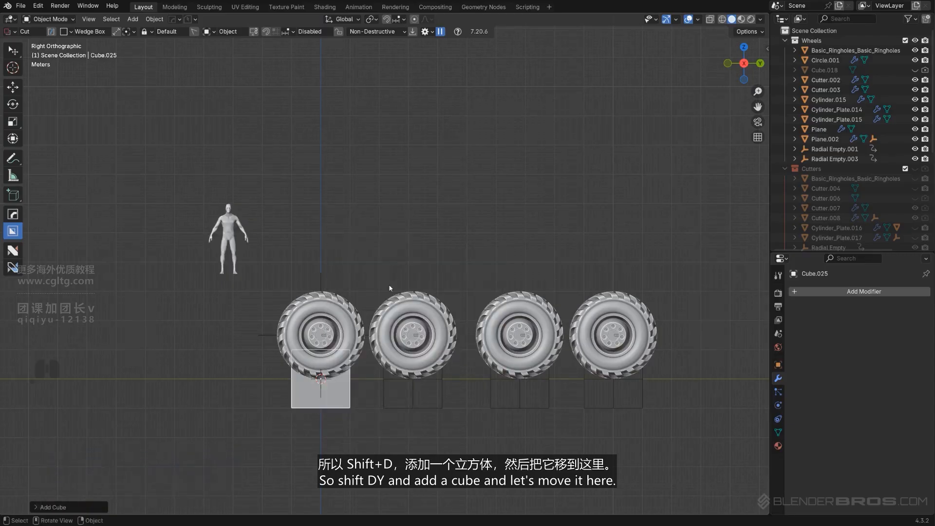
pyautogui.scroll(1, 376, 255)
pyautogui.press('g')
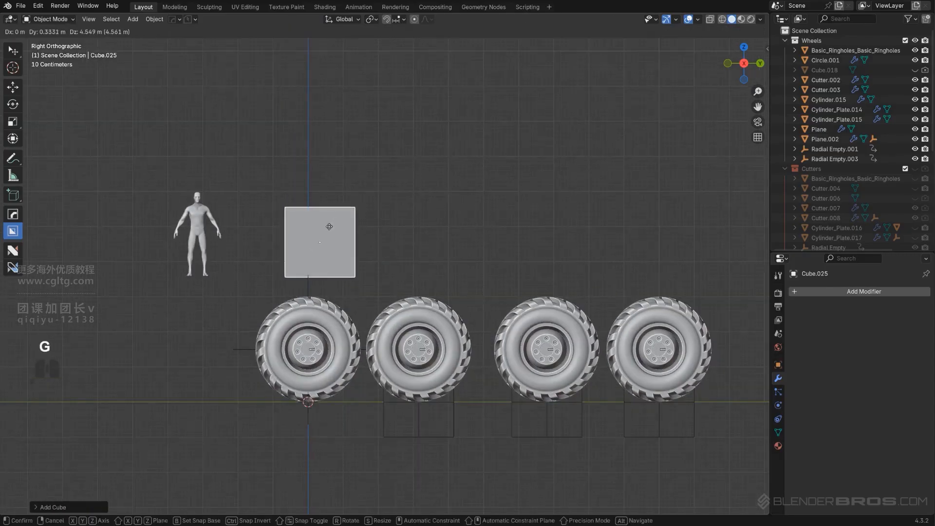
pyautogui.press('z')
pyautogui.click(324, 231)
# - Lengthen the cube by moving its rear face back along Y so the block spans the first two wheels
pyautogui.moveTo(367, 241); pyautogui.dragTo(366, 274, button='middle')
pyautogui.press('Tab')
pyautogui.click(317, 267)
pyautogui.scroll(-2, 326, 273)
pyautogui.press('g')
pyautogui.press('y')
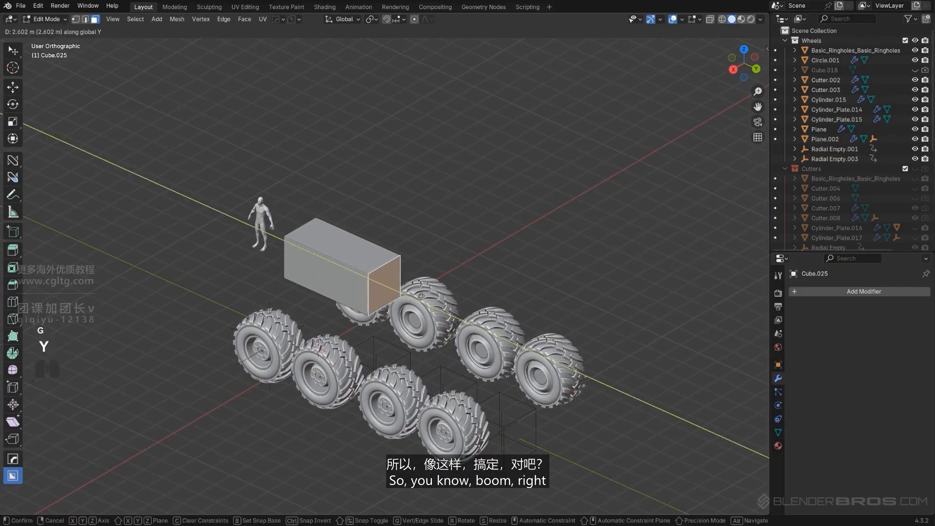
pyautogui.click(424, 253)
pyautogui.moveTo(424, 253); pyautogui.dragTo(467, 291, button='middle')
pyautogui.press('KP_5')
pyautogui.press('Tab')
# - Widen the cabin block by scaling it along X by a factor of about 1.9
pyautogui.scroll(2, 468, 291)
pyautogui.keyDown('shift'); pyautogui.moveTo(462, 346); pyautogui.dragTo(463, 257, button='middle'); pyautogui.keyUp('shift')
pyautogui.press('s')
pyautogui.press('x')
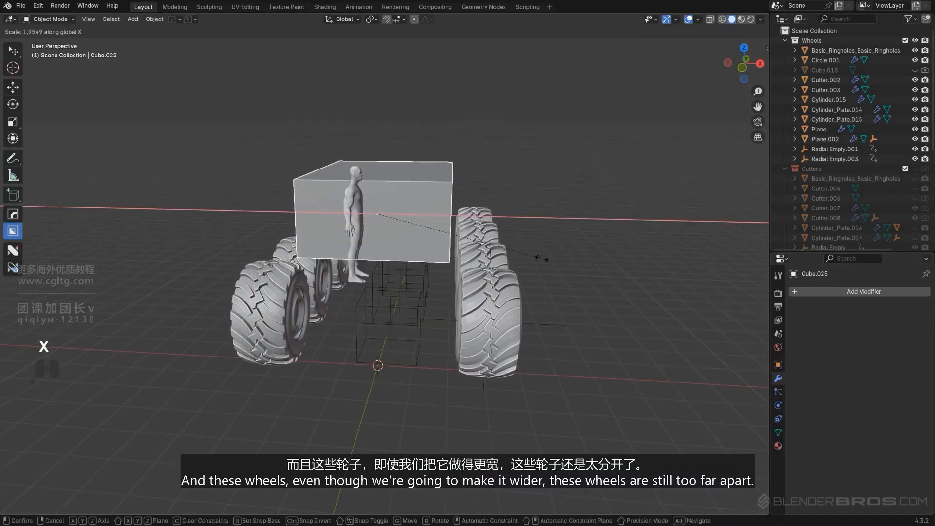
pyautogui.click(533, 255)
# - Move the front wheel's parent empty inward along X to about 2.23 m to narrow the wheel track
pyautogui.click(541, 326)
pyautogui.moveTo(542, 326); pyautogui.dragTo(574, 311, button='middle')
pyautogui.press('g')
pyautogui.press('x')
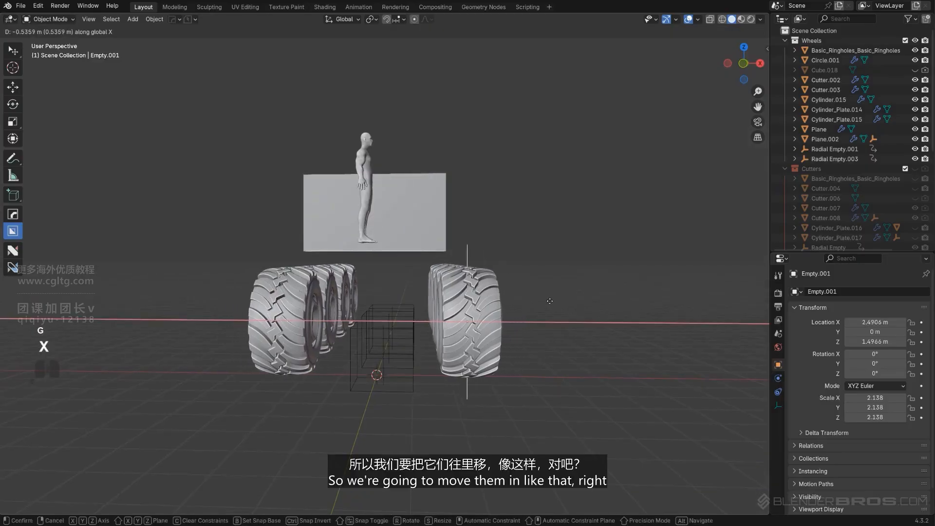
pyautogui.click(544, 298)
# - In right orthographic view, raise the cabin block's top face along Z by about 0.48 m
pyautogui.press('KP_3')
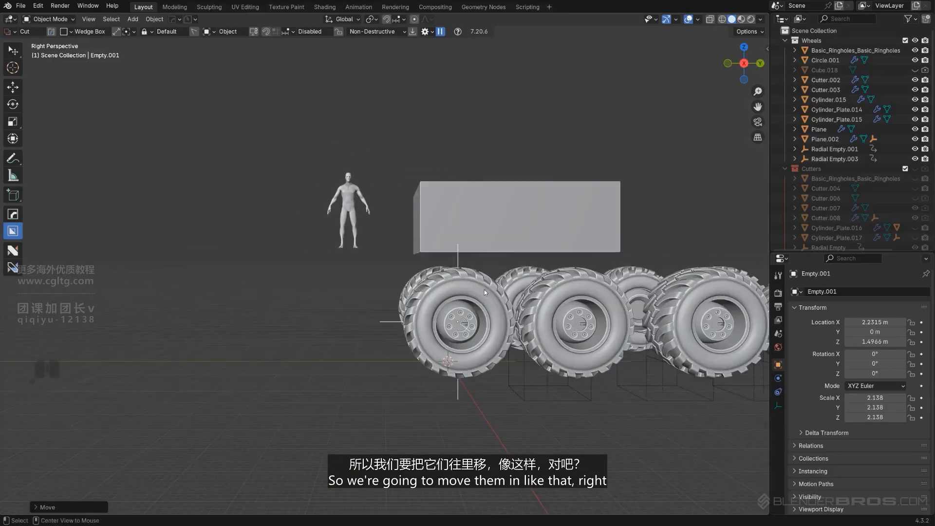
pyautogui.press('KP_5')
pyautogui.keyDown('shift'); pyautogui.moveTo(428, 268); pyautogui.dragTo(383, 278, button='middle'); pyautogui.keyUp('shift')
pyautogui.scroll(-2, 383, 253)
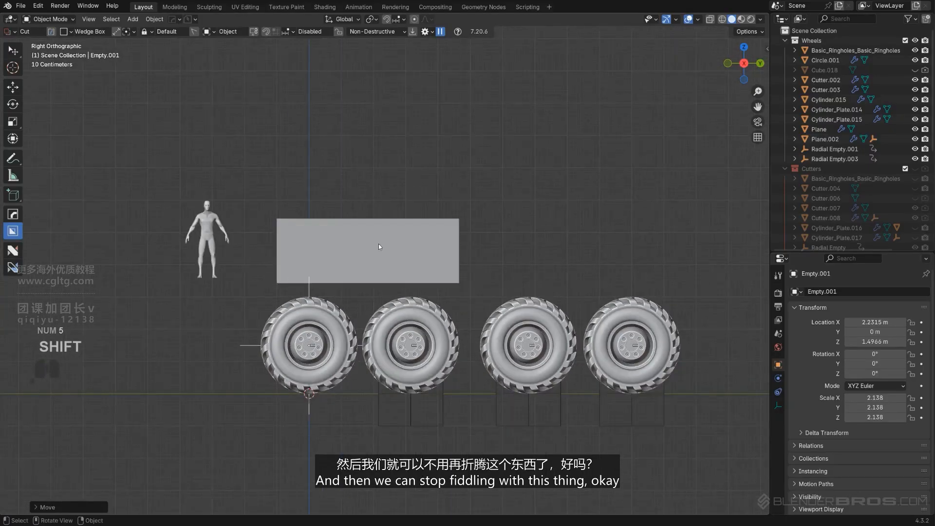
pyautogui.click(378, 243)
pyautogui.scroll(2, 375, 242)
pyautogui.moveTo(366, 229)
pyautogui.mouseDown(button='middle')
pyautogui.moveTo(352, 251)
pyautogui.moveTo(355, 243)
pyautogui.mouseUp(button='middle')
pyautogui.press('Tab')
pyautogui.keyDown('alt'); pyautogui.moveTo(367, 204); pyautogui.dragTo(426, 254, button='middle'); pyautogui.keyUp('alt')
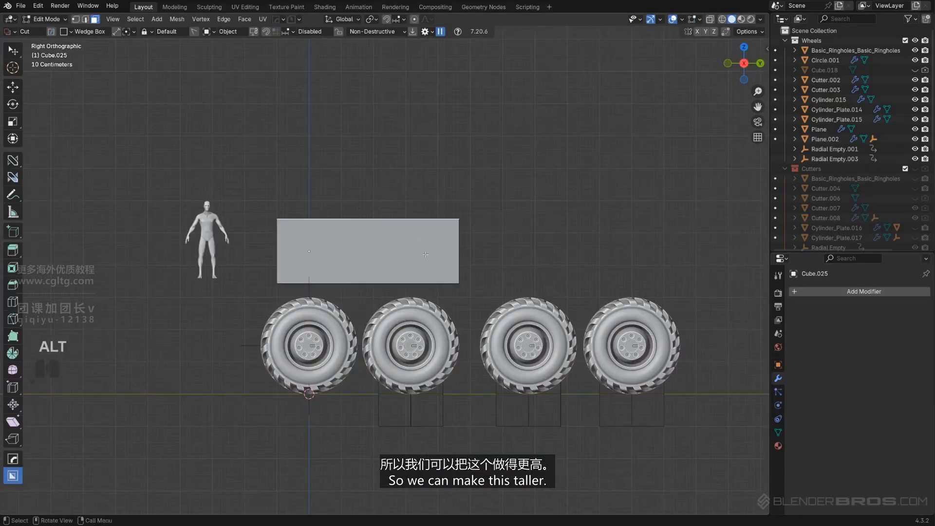
pyautogui.press('g')
pyautogui.press('z')
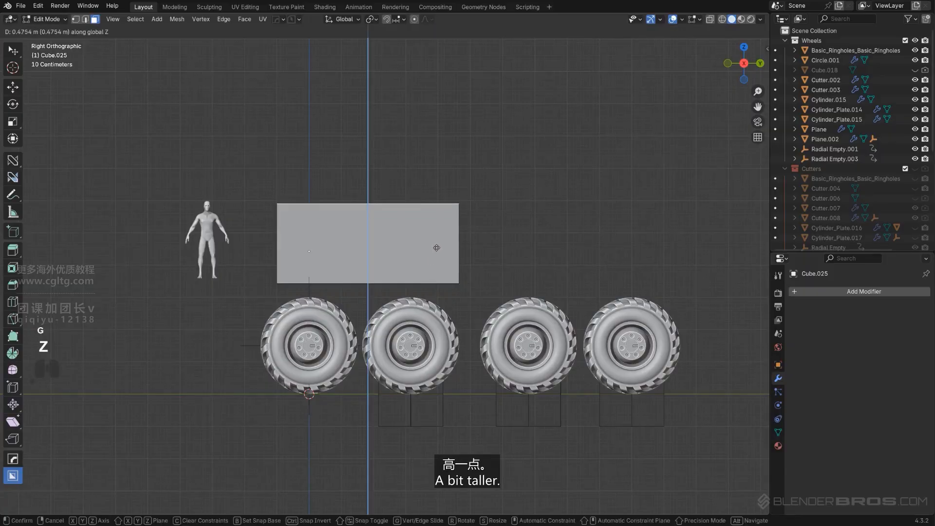
pyautogui.click(437, 248)
pyautogui.scroll(1, 341, 247)
pyautogui.press('Tab')
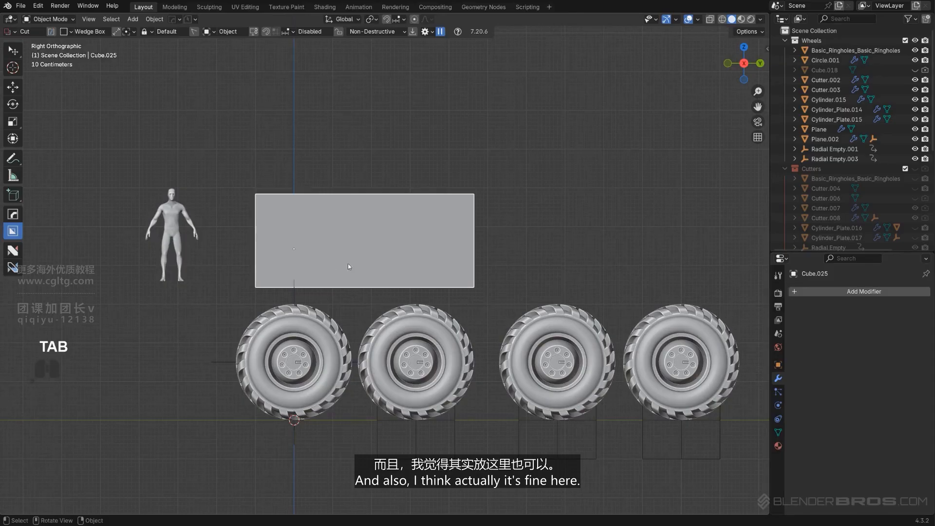
# - Nudge the whole cabin block along Y by about 0.01 m
pyautogui.press('g')
pyautogui.press('y')
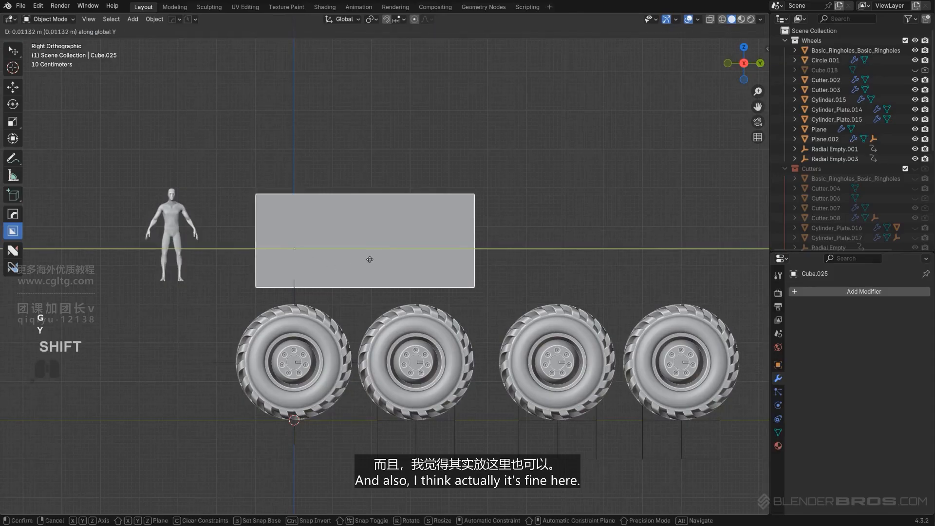
pyautogui.click(369, 259)
pyautogui.scroll(-1, 352, 256)
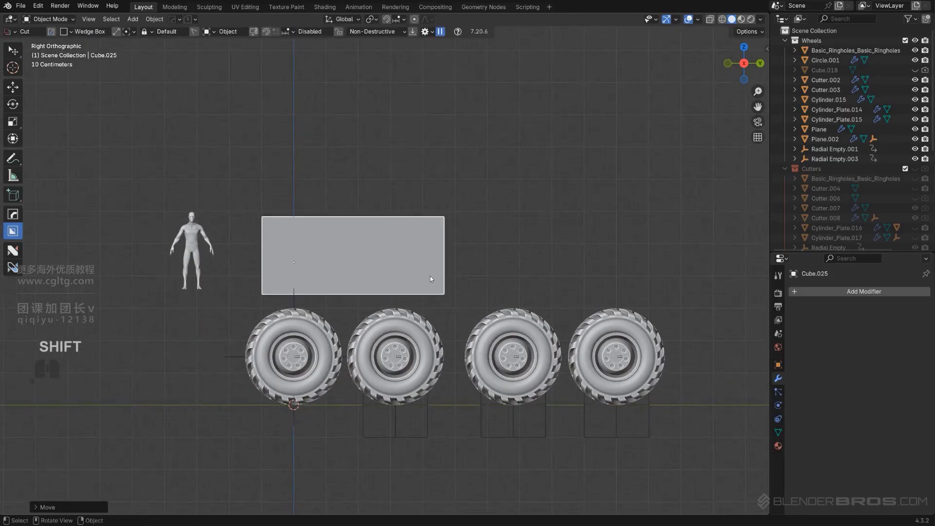
pyautogui.keyDown('shift'); pyautogui.moveTo(347, 252); pyautogui.dragTo(355, 256, button='middle'); pyautogui.keyUp('shift')
pyautogui.scroll(2, 355, 255)
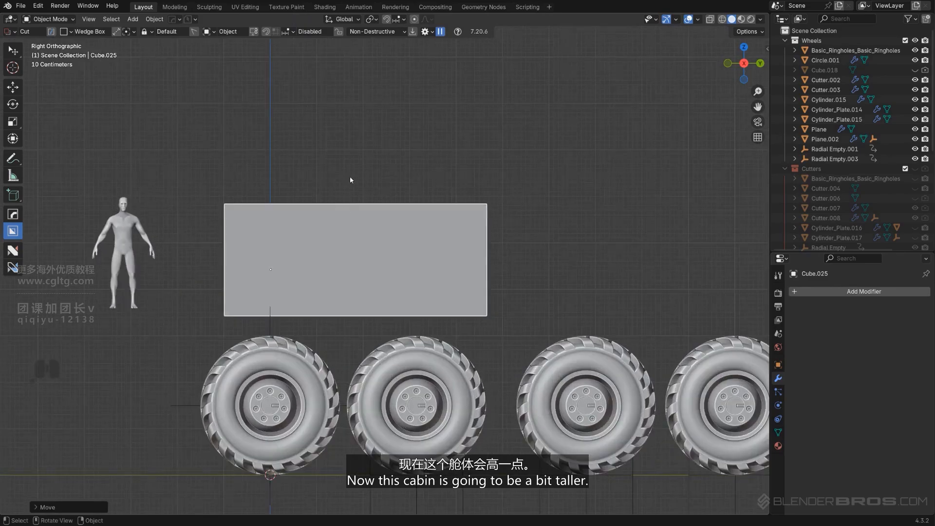
# - Duplicate the cabin block upward along Z, flatten the copy along Z, and rest it on the block as a trial roof slab
pyautogui.scroll(-1, 350, 180)
pyautogui.hotkey('shift', 'd')
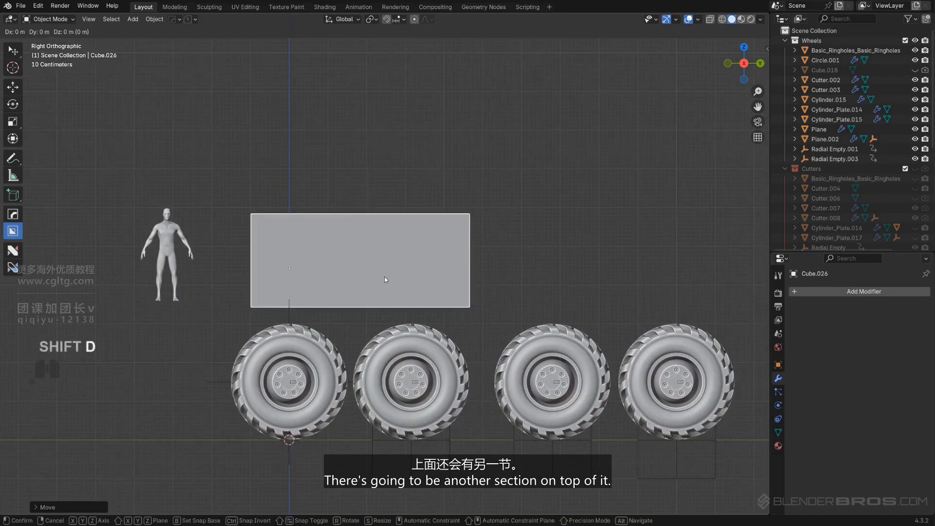
pyautogui.press('z')
pyautogui.click(520, 204)
pyautogui.press('s')
pyautogui.press('z')
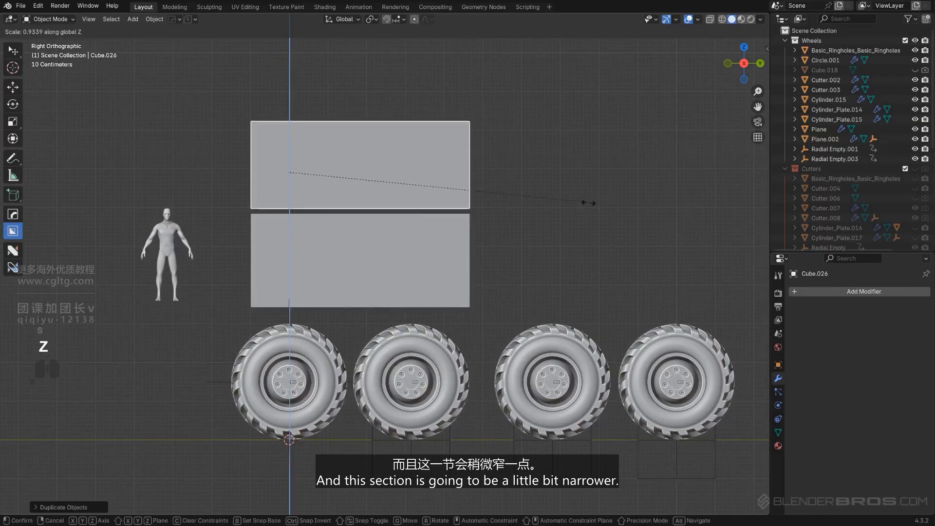
pyautogui.click(310, 210)
pyautogui.press('g')
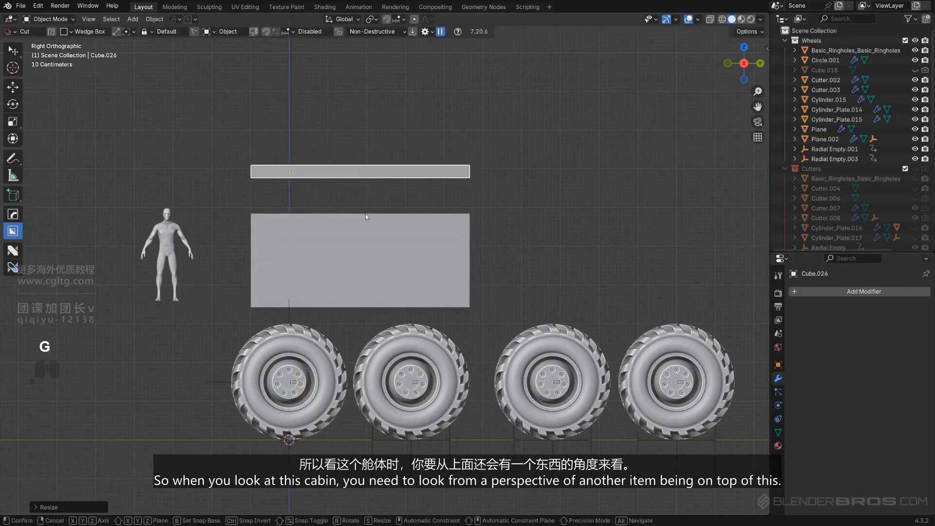
pyautogui.press('z')
pyautogui.click(367, 248)
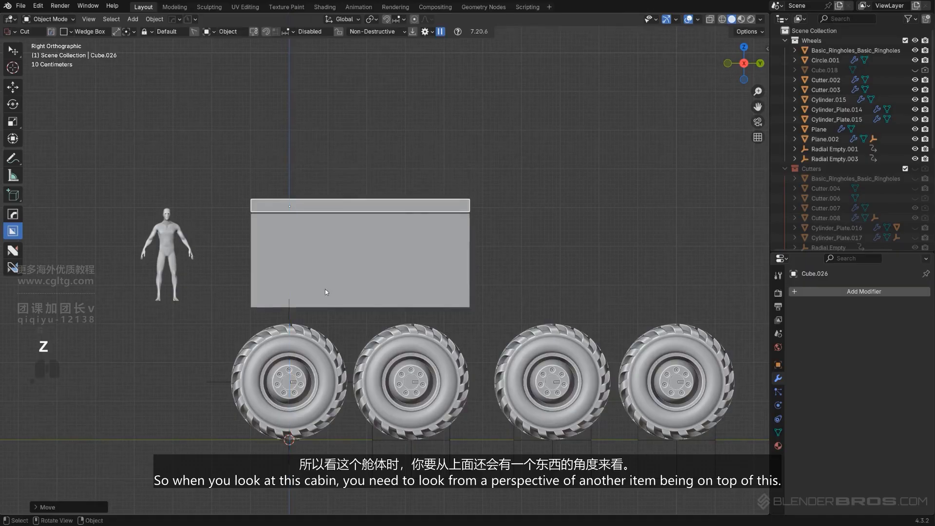
# - Delete the trial roof slab from above the cabin block
pyautogui.scroll(2, 498, 276)
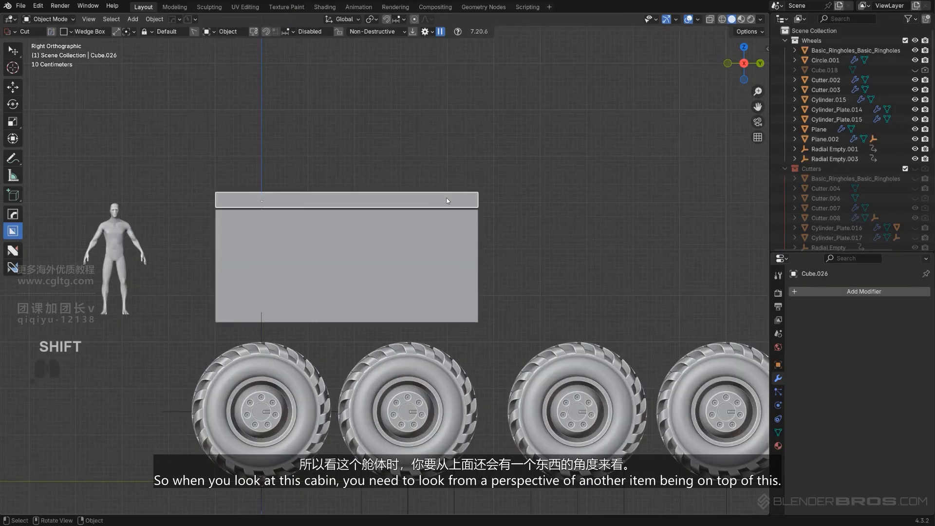
pyautogui.press('Delete')
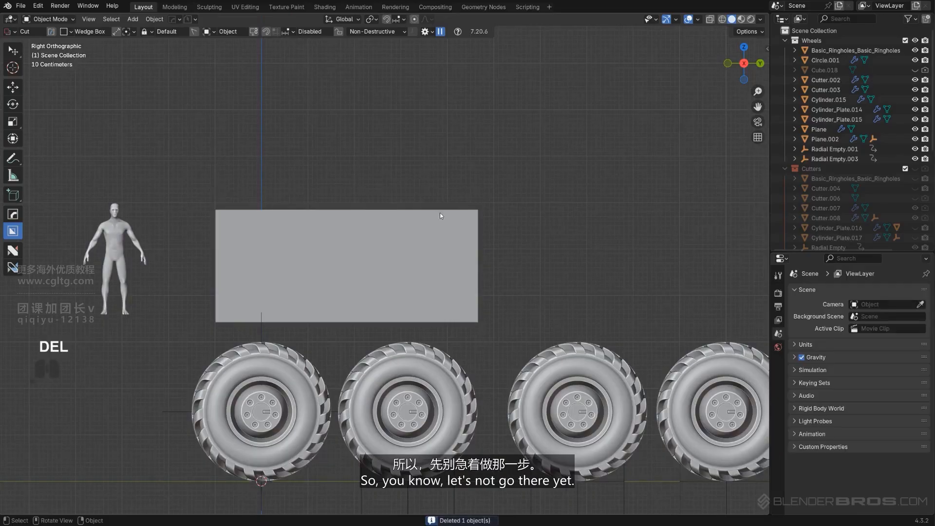
pyautogui.press('x')
pyautogui.hotkey('ctrl', 'z')
pyautogui.scroll(-2, 387, 236)
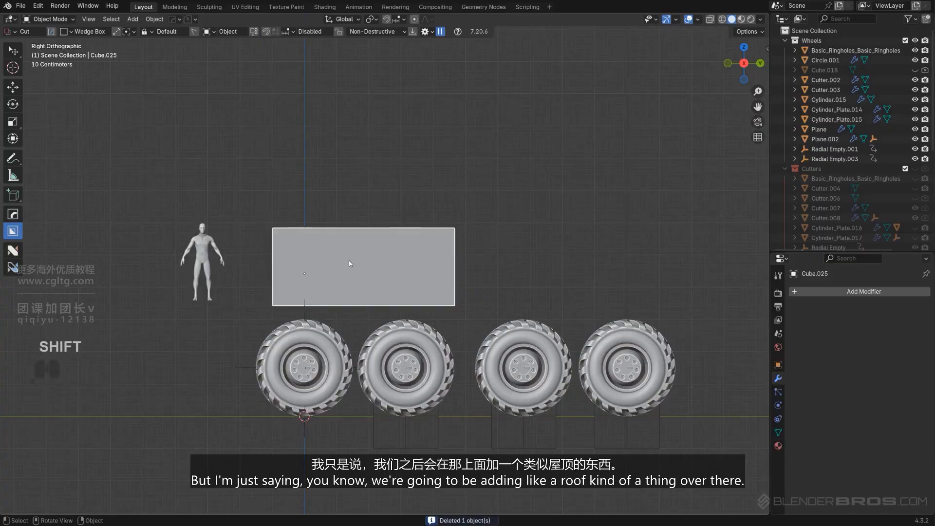
# - Make the cabin block taller by moving its top face up along Z by about 0.13 m
pyautogui.scroll(2, 348, 264)
pyautogui.press('Tab')
pyautogui.moveTo(433, 186); pyautogui.dragTo(422, 224, button='middle')
pyautogui.press('g')
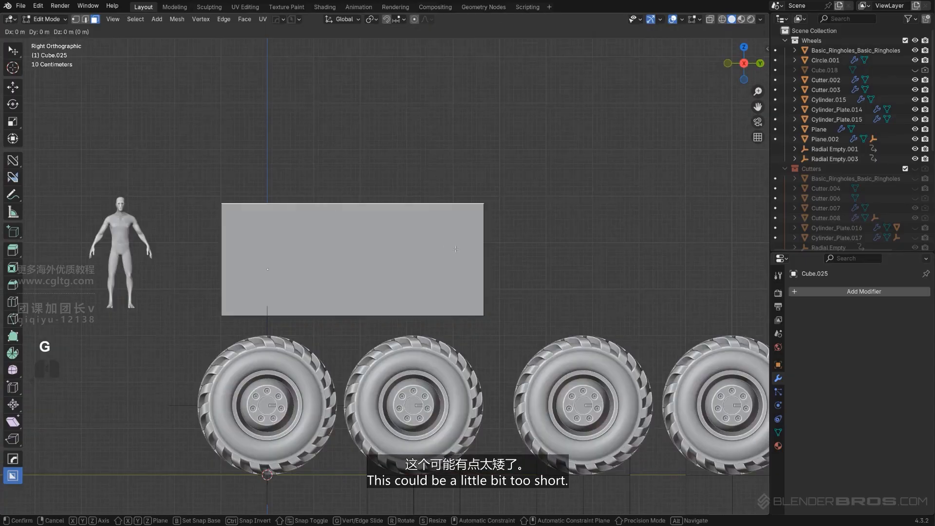
pyautogui.press('z')
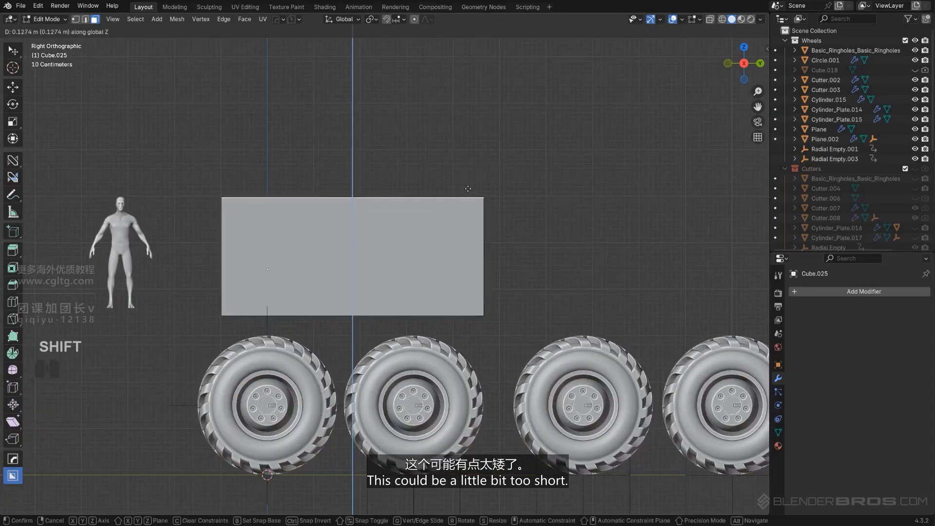
pyautogui.click(463, 195)
pyautogui.press('Tab')
# - Scale the human reference figure down uniformly to make the truck look larger
pyautogui.scroll(-3, 366, 238)
pyautogui.click(215, 259)
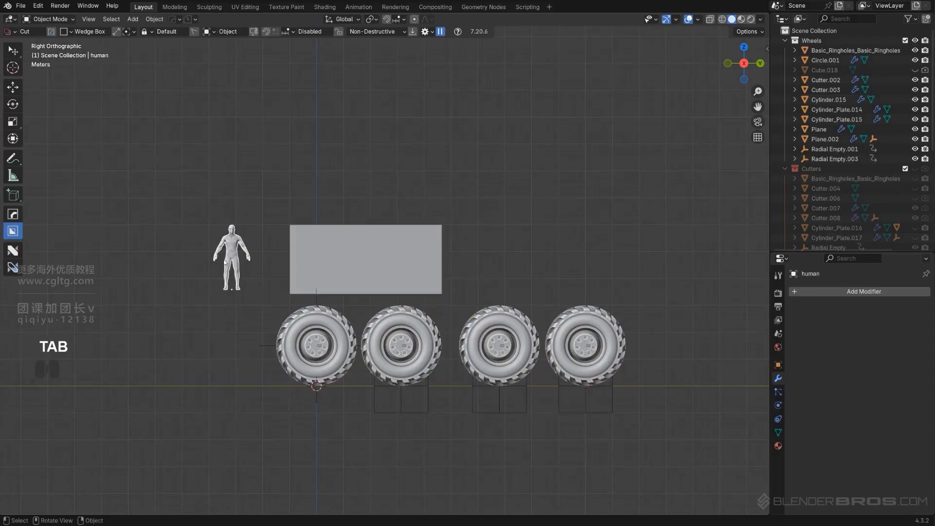
pyautogui.scroll(2, 323, 281)
pyautogui.press('s')
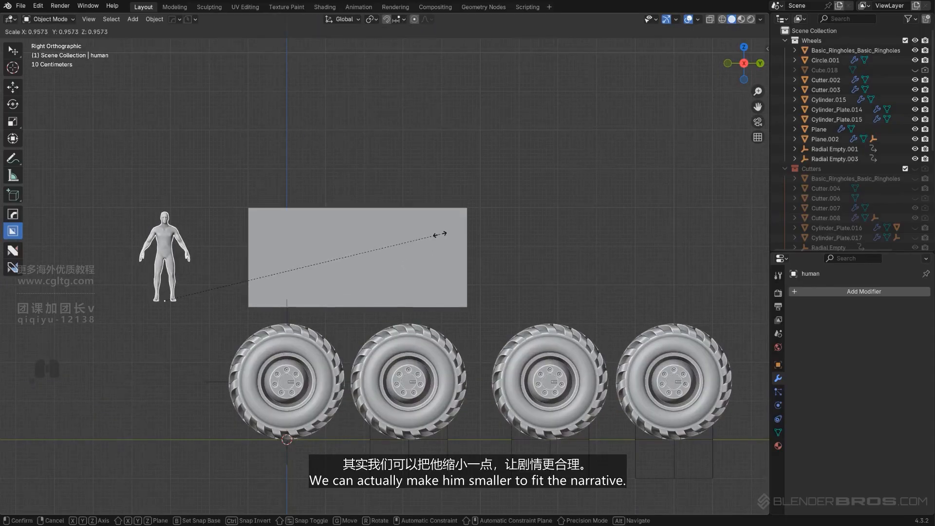
pyautogui.click(403, 239)
# - Move the human figure over the cabin block to compare heights, and place it along Y just behind the block's rear edge
pyautogui.press('g')
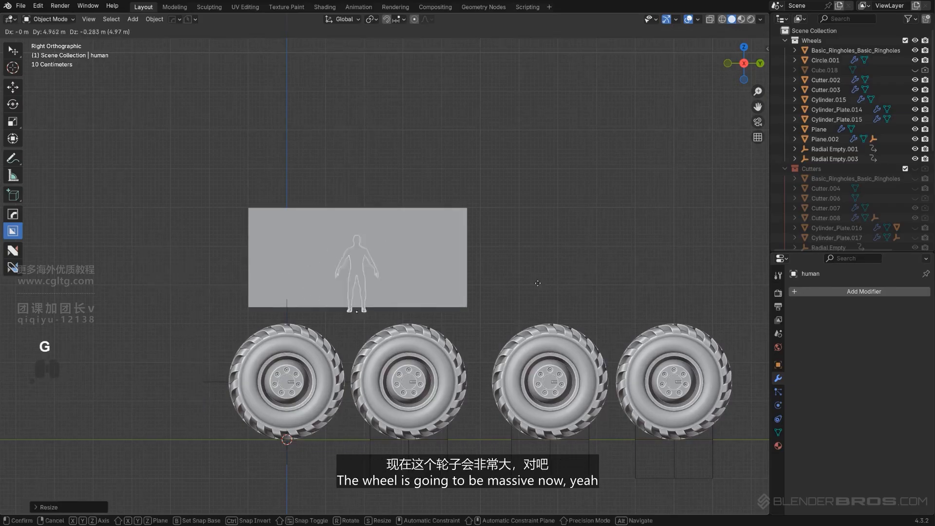
pyautogui.click(559, 290)
pyautogui.scroll(3, 557, 289)
pyautogui.keyDown('shift'); pyautogui.moveTo(557, 291); pyautogui.dragTo(521, 260, button='middle'); pyautogui.keyUp('shift')
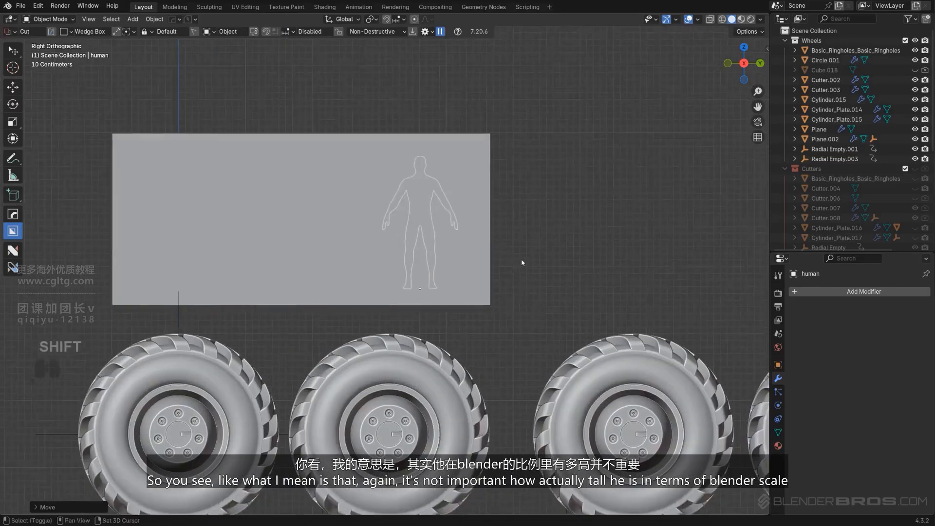
pyautogui.scroll(-2, 506, 267)
pyautogui.press('g')
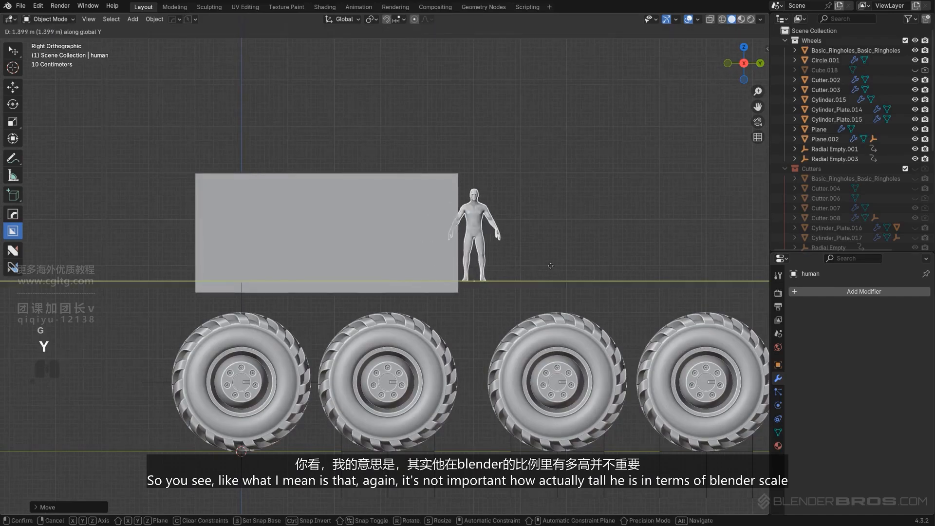
pyautogui.click(573, 266)
pyautogui.keyDown('shift'); pyautogui.moveTo(573, 266); pyautogui.dragTo(549, 266, button='middle'); pyautogui.keyUp('shift')
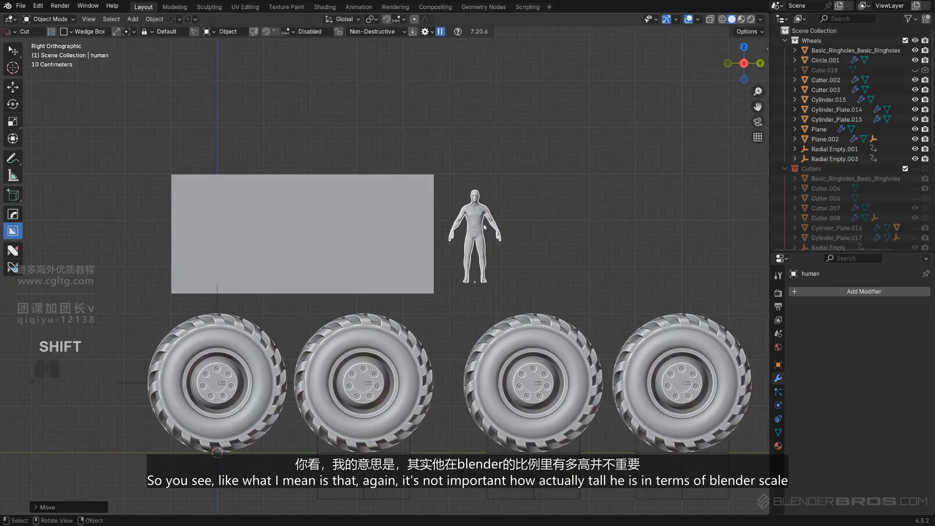
# - Add a mesh cube and move it about 7.4 m along Y and 4.7 m up, beside the human, as a height reference
pyautogui.scroll(-2, 535, 244)
pyautogui.hotkey('shift', 'a')
pyautogui.moveTo(516, 241)
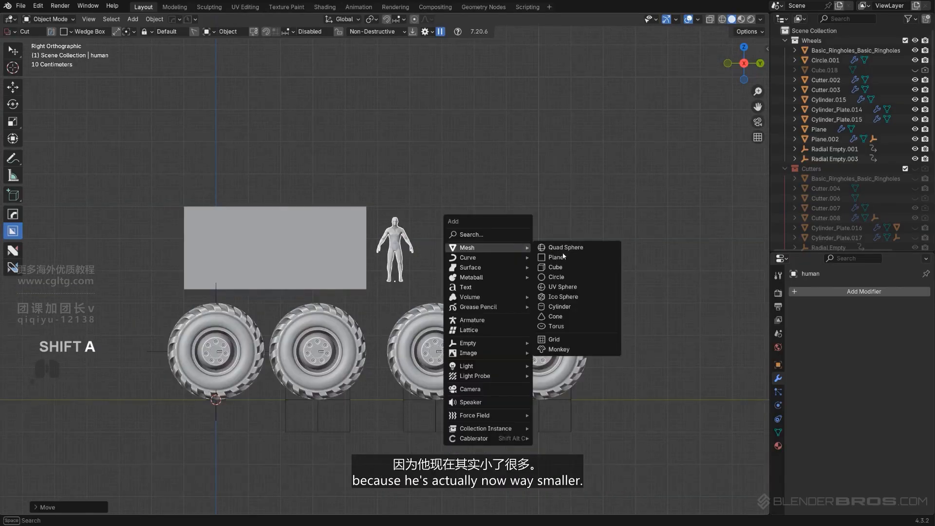
pyautogui.click(568, 258)
pyautogui.press('g')
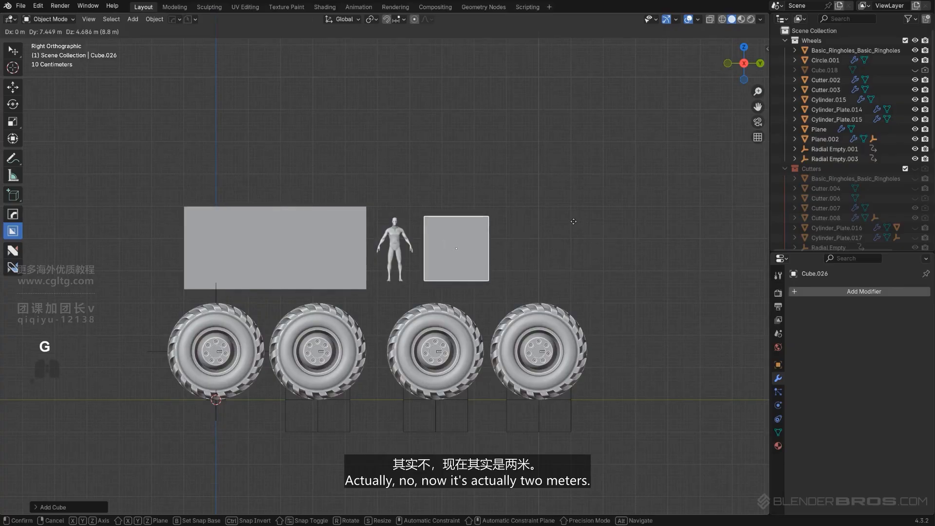
pyautogui.click(574, 222)
# - Scale the human figure down by a factor of about 0.88, judging its height against the reference cube
pyautogui.scroll(5, 536, 232)
pyautogui.click(415, 207)
pyautogui.press('s')
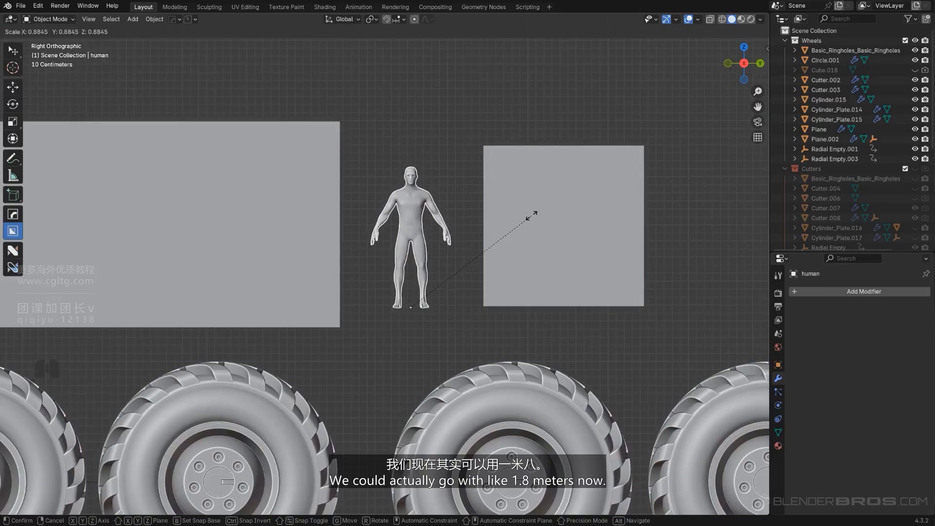
pyautogui.click(531, 216)
# - Delete the reference cube beside the human figure
pyautogui.scroll(-1, 530, 253)
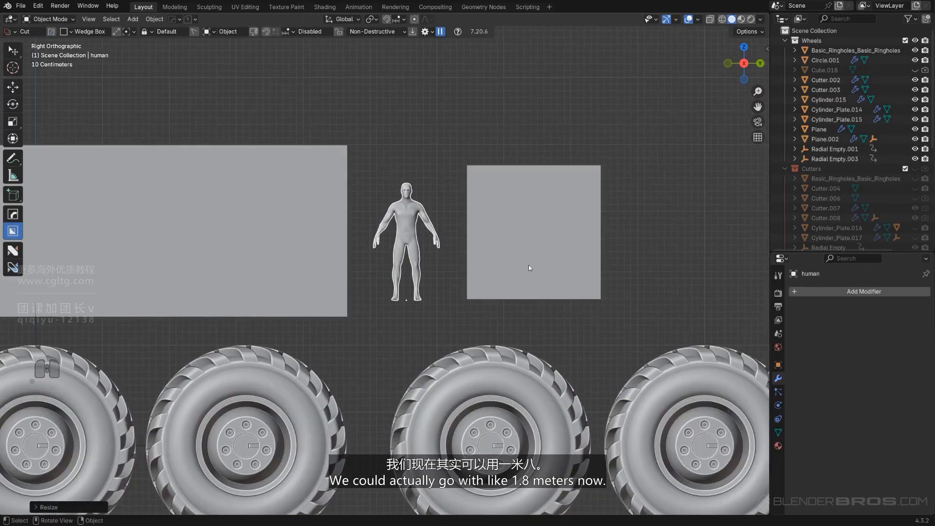
pyautogui.click(533, 264)
pyautogui.press('Delete')
pyautogui.scroll(-6, 527, 276)
pyautogui.keyDown('shift'); pyautogui.moveTo(532, 290); pyautogui.dragTo(509, 271, button='middle'); pyautogui.keyUp('shift')
# - Move the human figure over the cabin block to compare heights and set it back beside the block's rear edge
pyautogui.moveTo(431, 226); pyautogui.dragTo(431, 226)
pyautogui.click(430, 228)
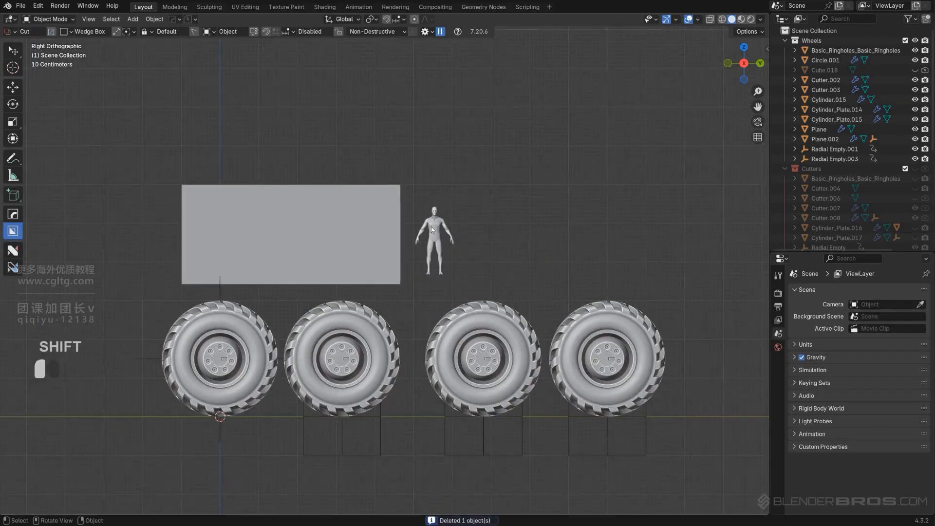
pyautogui.scroll(2, 382, 243)
pyautogui.press('g')
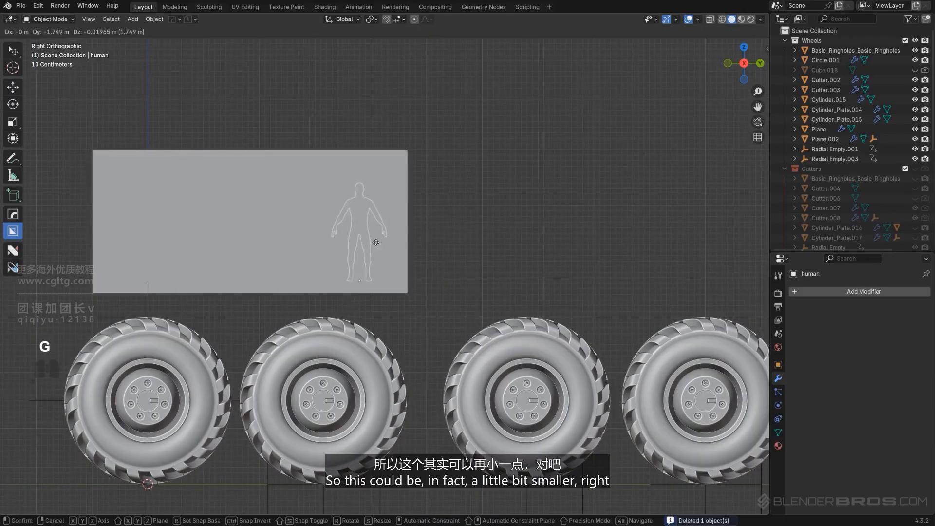
pyautogui.click(481, 237)
pyautogui.click(347, 243)
pyautogui.scroll(-1, 404, 241)
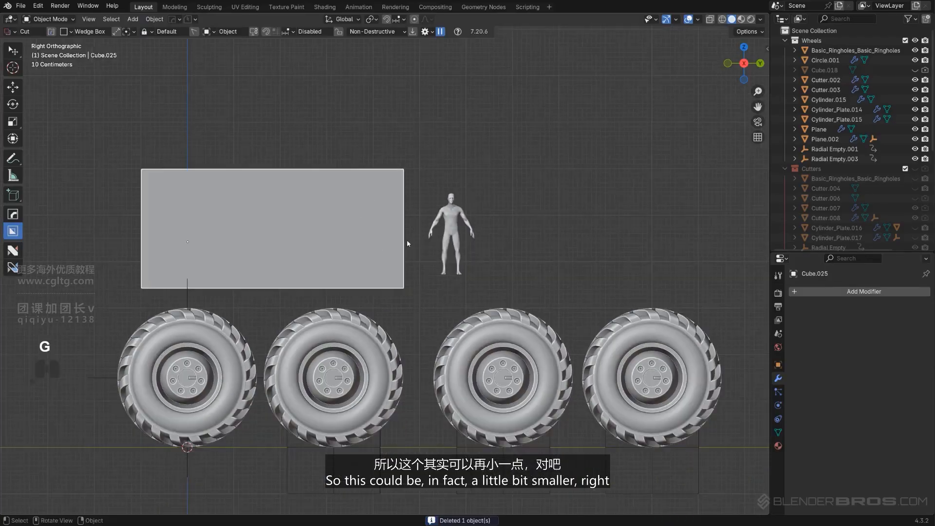
# - Scale the human figure up uniformly so it stands slightly taller beside the cabin block
pyautogui.click(460, 227)
pyautogui.press('s')
pyautogui.click(554, 237)
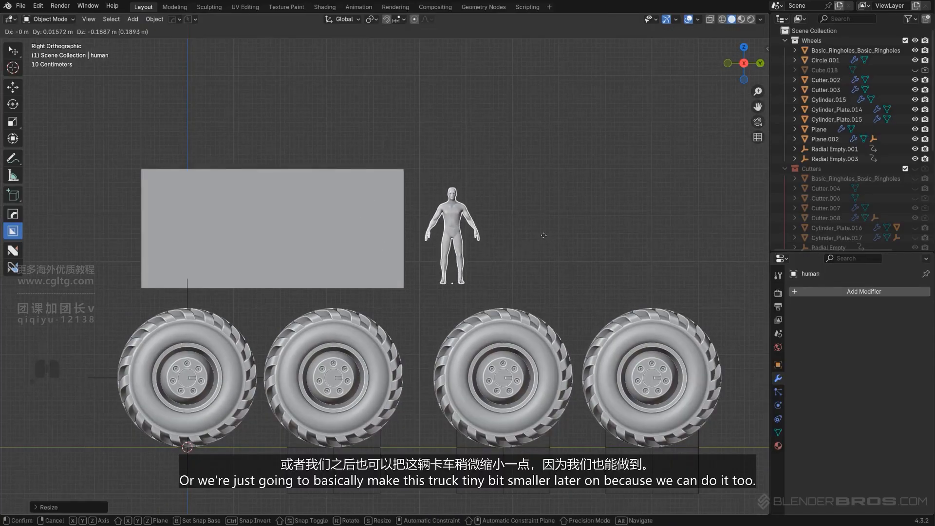
# - Try to lower the human figure by about 0.19 m and rescale it
pyautogui.press('g')
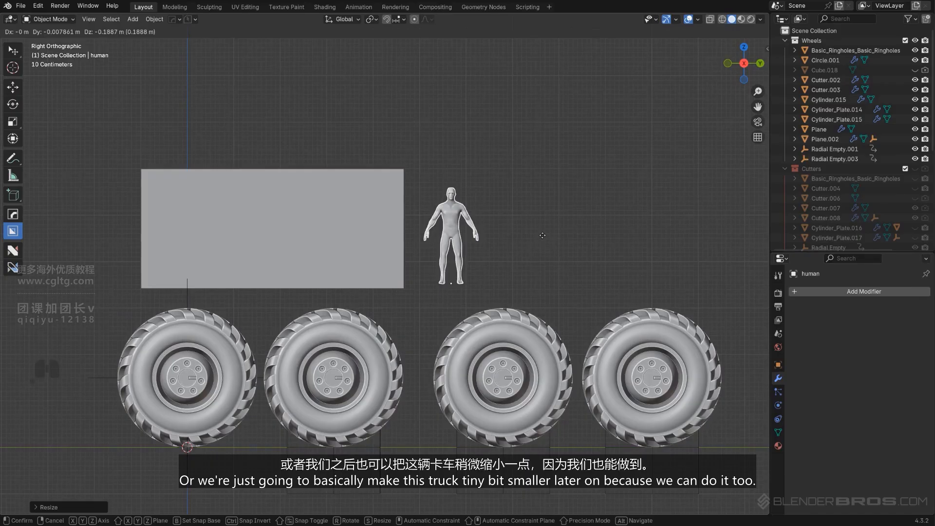
pyautogui.click(542, 236)
pyautogui.moveTo(532, 229)
pyautogui.keyDown('ctrl'); pyautogui.mouseDown(button='middle')
pyautogui.moveTo(531, 216)
pyautogui.moveTo(529, 229)
pyautogui.mouseUp(button='middle'); pyautogui.keyUp('ctrl')
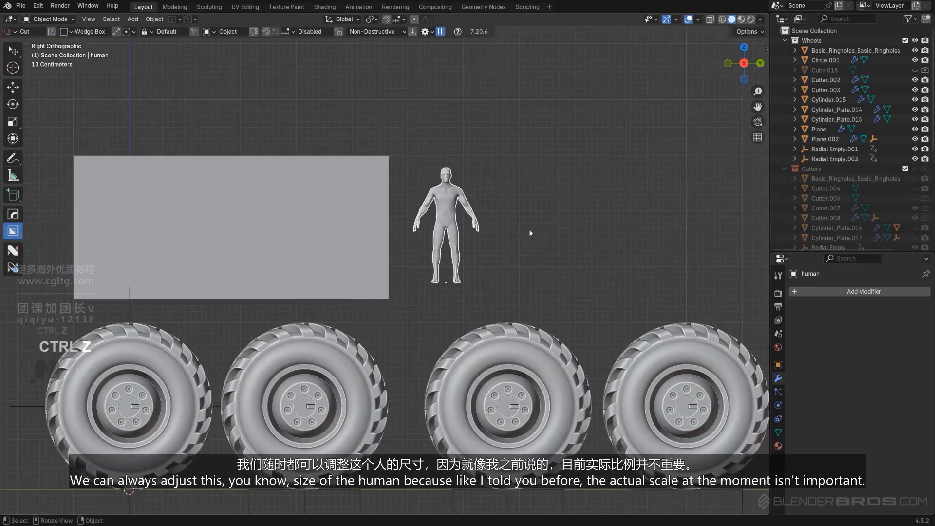
pyautogui.press('s')
pyautogui.rightClick(511, 236)
# - Compare the proportions of the human, cabin block and wheels, and select the cabin block
pyautogui.scroll(-3, 510, 237)
pyautogui.keyDown('shift'); pyautogui.moveTo(483, 255); pyautogui.dragTo(466, 260, button='middle'); pyautogui.keyUp('shift')
pyautogui.scroll(2, 467, 259)
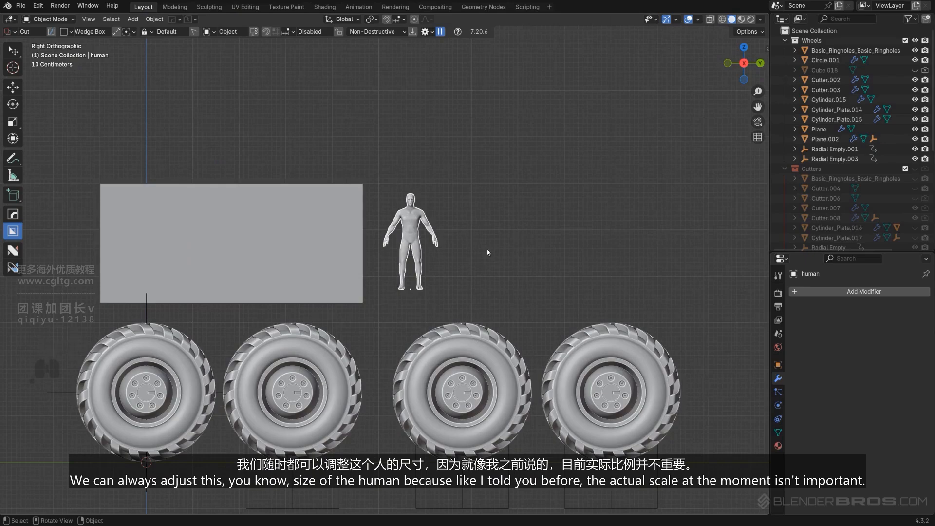
pyautogui.scroll(-2, 446, 265)
pyautogui.keyDown('shift'); pyautogui.moveTo(448, 265); pyautogui.dragTo(481, 263, button='middle'); pyautogui.keyUp('shift')
pyautogui.scroll(2, 481, 263)
pyautogui.click(328, 247)
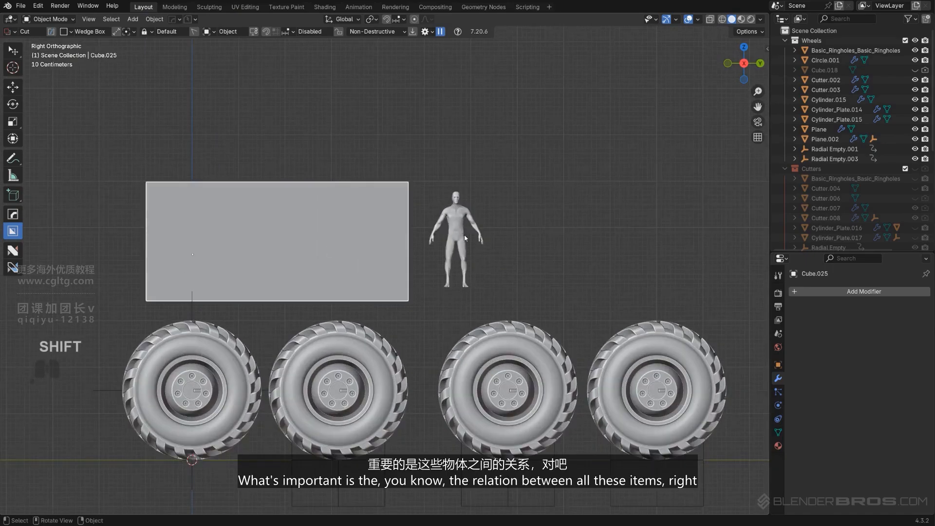
# - Try smaller and much larger sizes for the human figure beside the cabin block
pyautogui.click(464, 237)
pyautogui.click(340, 244)
pyautogui.click(451, 235)
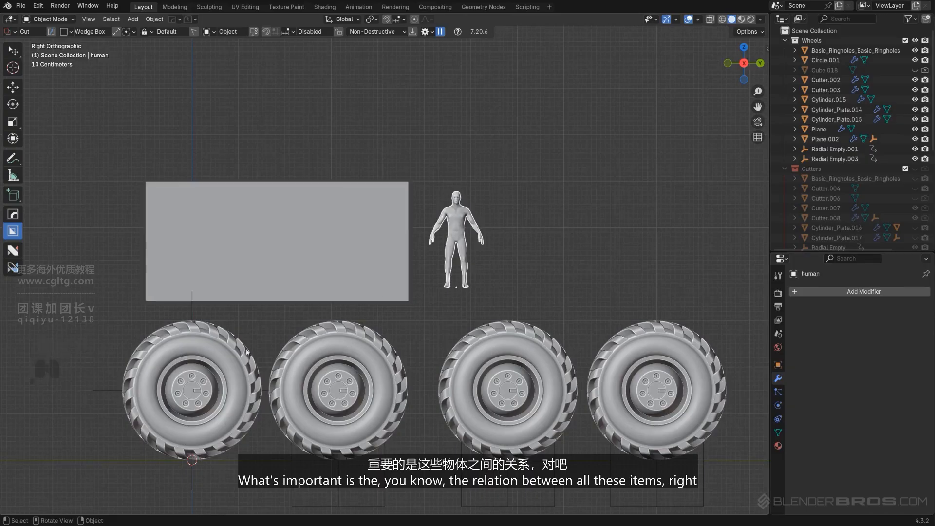
pyautogui.press('s')
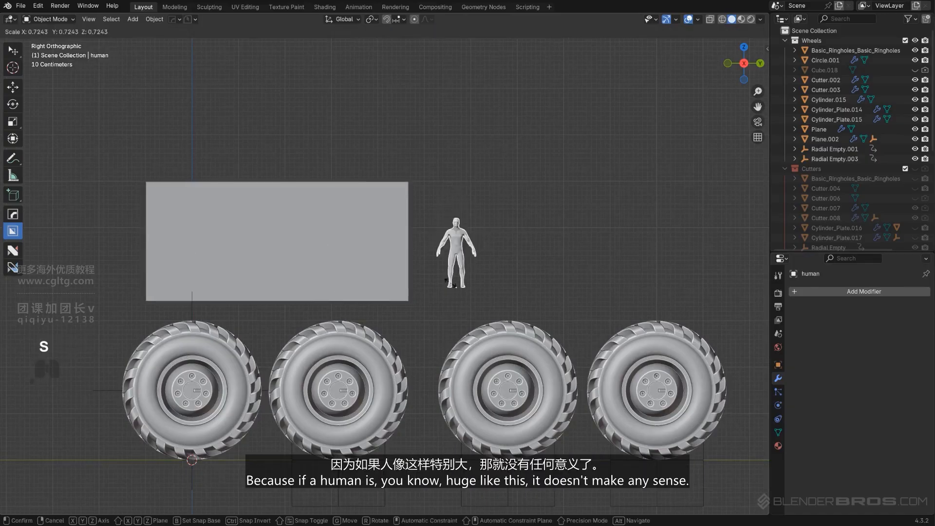
pyautogui.keyDown('alt'); pyautogui.scroll(-2, 536, 294); pyautogui.keyUp('alt')
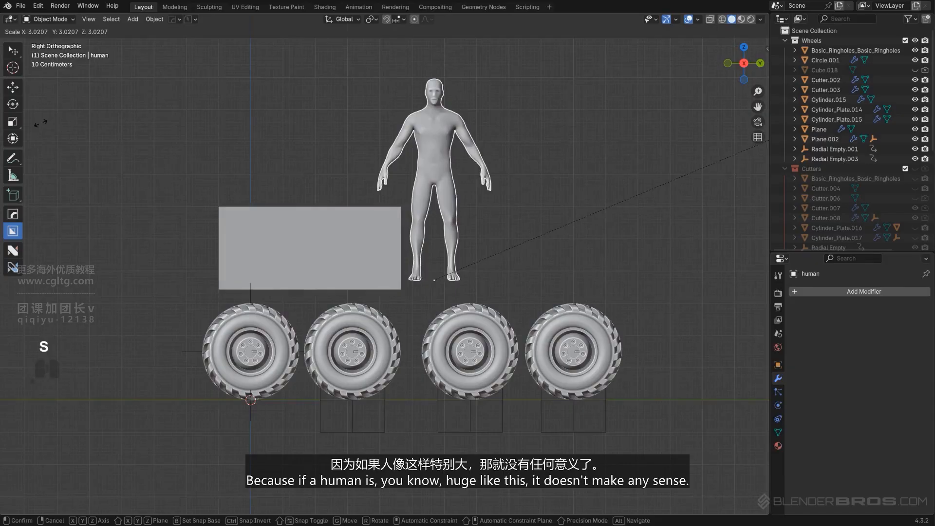
pyautogui.click(515, 181)
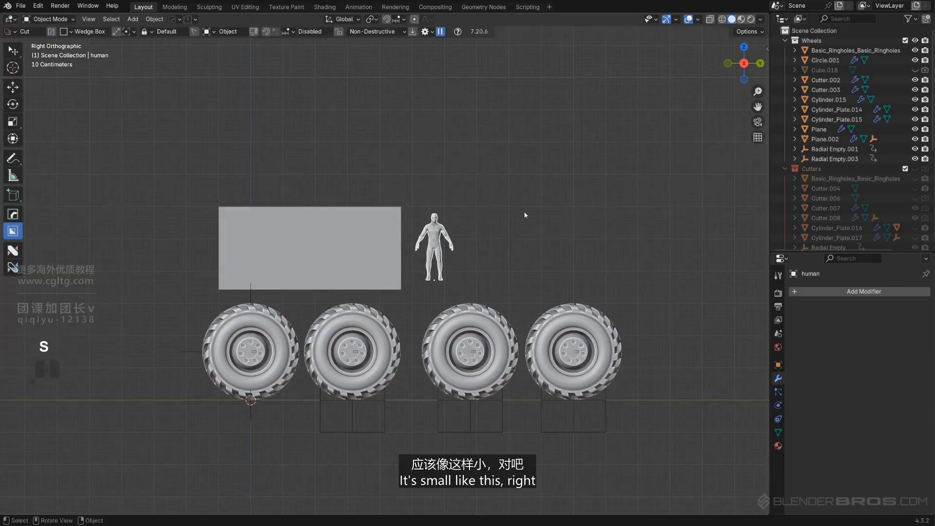
pyautogui.press('s')
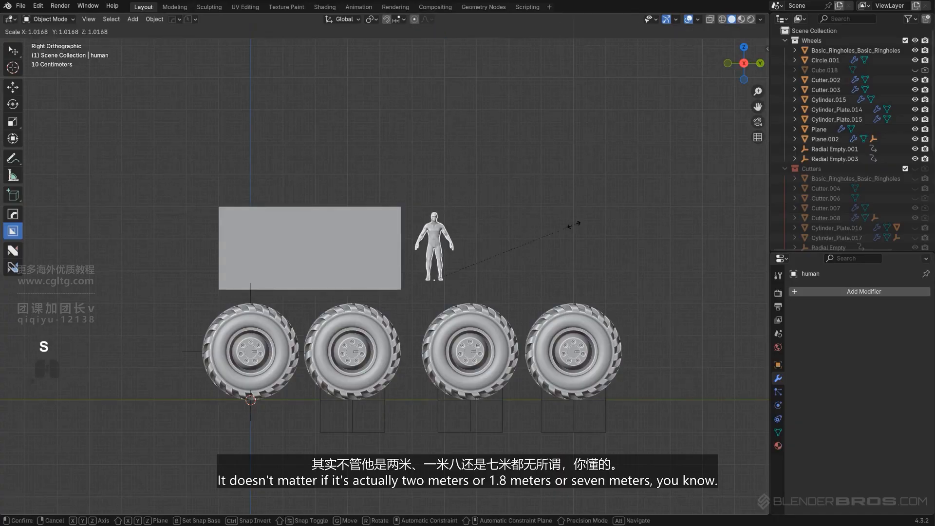
pyautogui.rightClick(532, 242)
pyautogui.scroll(2, 514, 257)
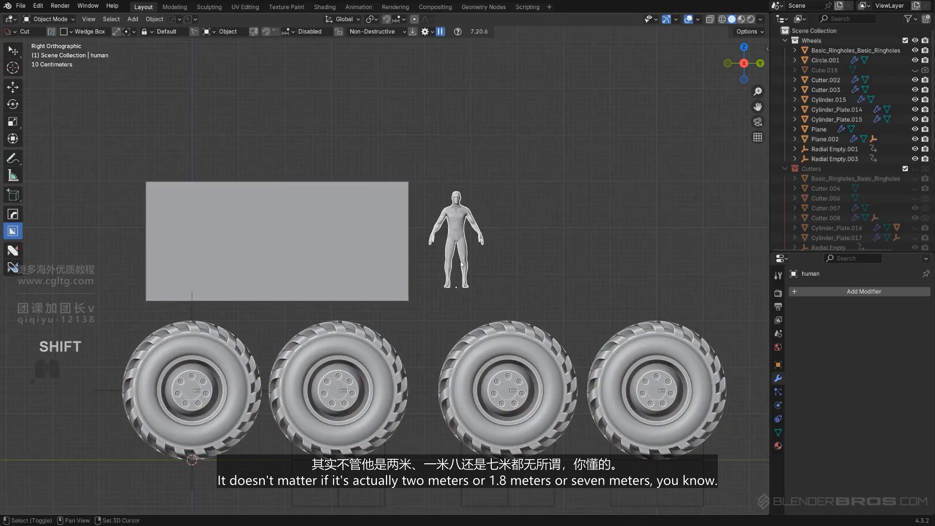
pyautogui.scroll(1, 490, 250)
pyautogui.press('g')
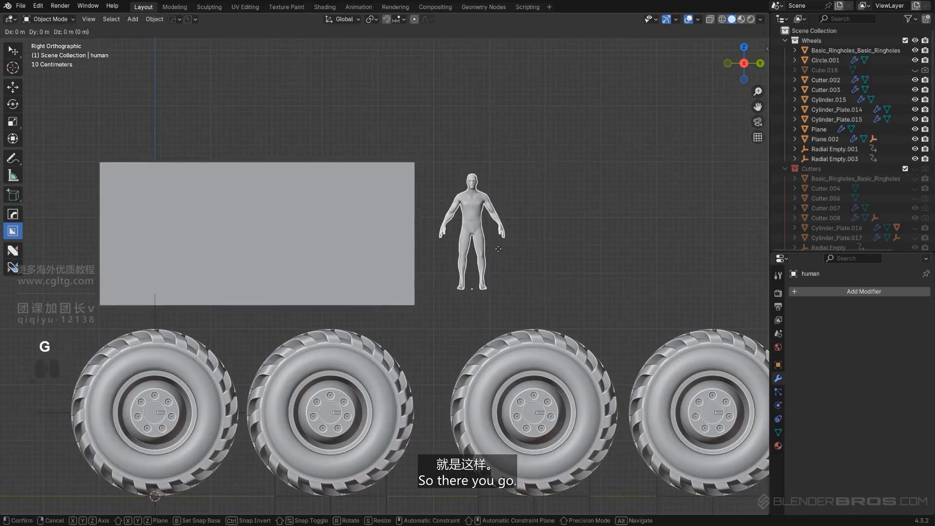
pyautogui.rightClick(516, 250)
# - Examine the proportions of the human, cabin block and wheels in perspective and from the side
pyautogui.scroll(-5, 515, 251)
pyautogui.moveTo(252, 337); pyautogui.dragTo(344, 338, button='middle')
pyautogui.press('KP_5')
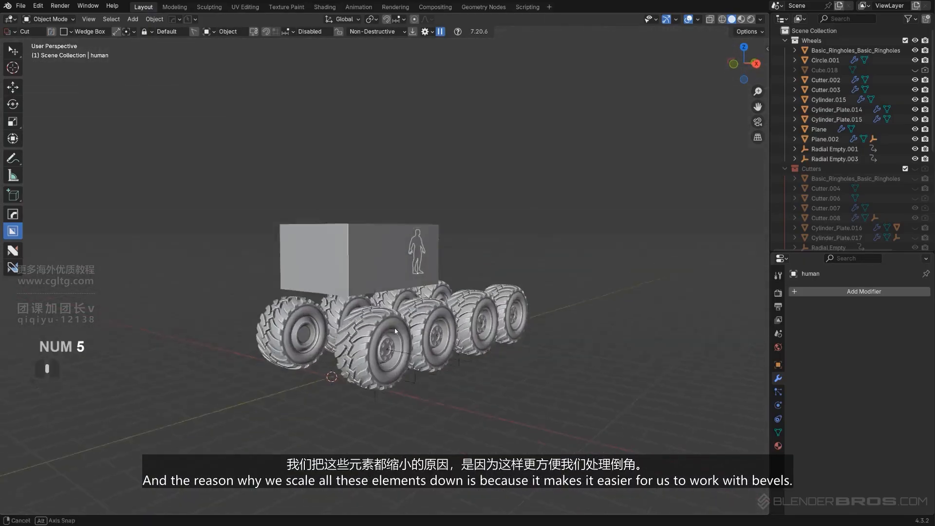
pyautogui.keyDown('shift'); pyautogui.click(437, 411); pyautogui.keyUp('shift')
pyautogui.press('KP_3')
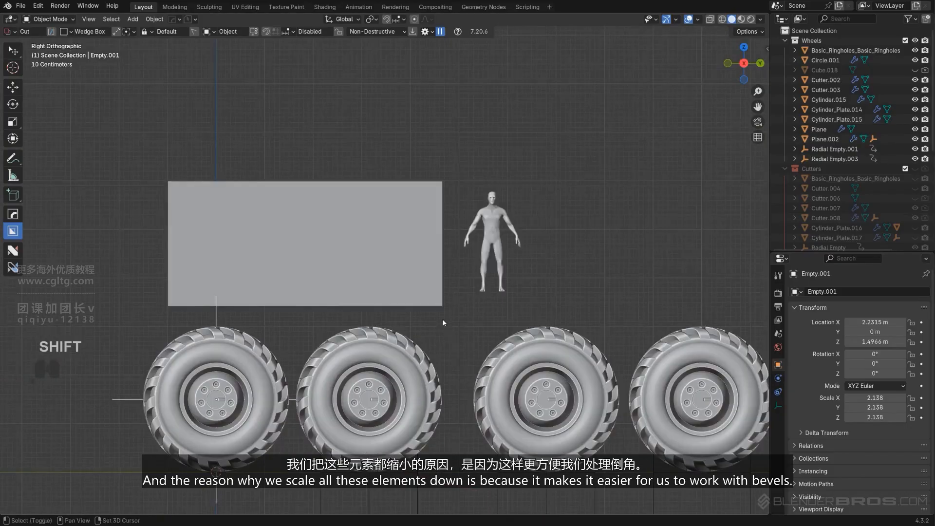
pyautogui.keyDown('shift'); pyautogui.moveTo(444, 322); pyautogui.dragTo(431, 256, button='middle'); pyautogui.keyUp('shift')
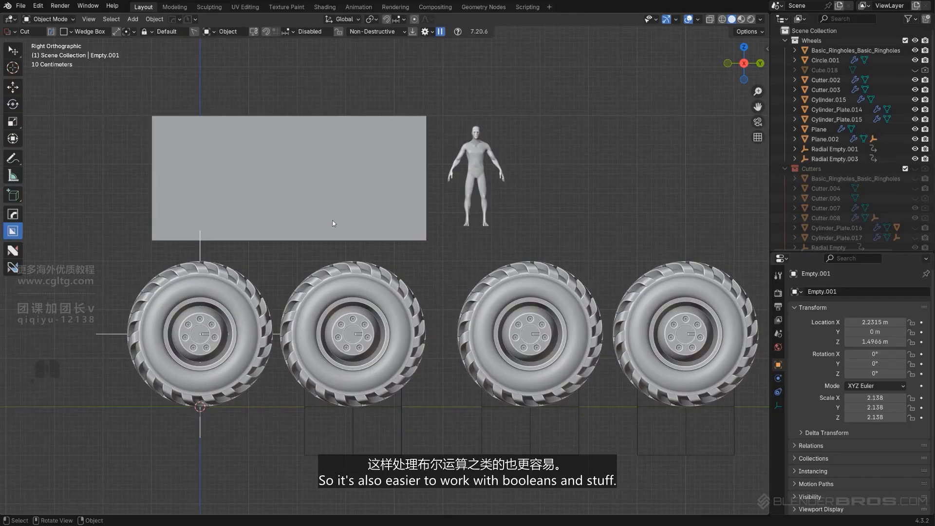
pyautogui.keyDown('shift'); pyautogui.moveTo(508, 210); pyautogui.dragTo(509, 217, button='middle'); pyautogui.keyUp('shift')
# - Lower the human figure slightly along Z and scale it uniformly by about 0.98
pyautogui.click(479, 183)
pyautogui.scroll(2, 506, 185)
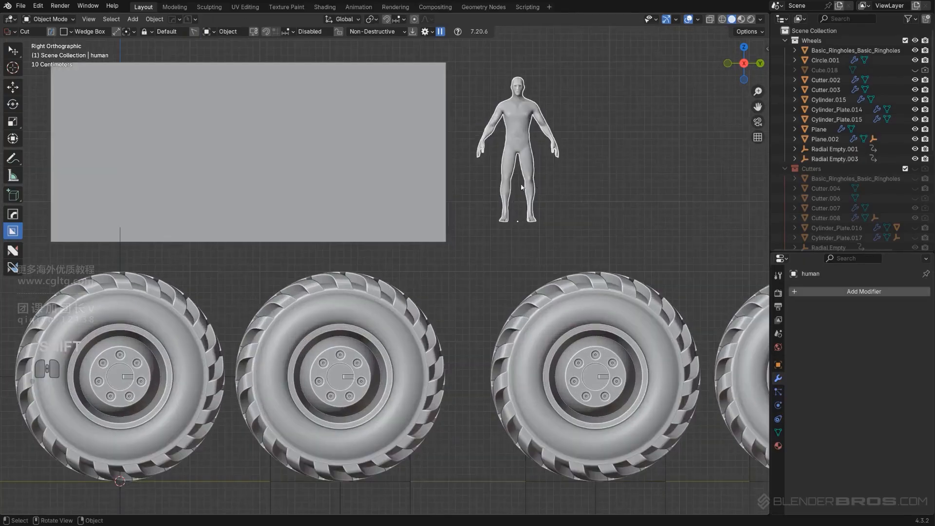
pyautogui.press('g')
pyautogui.press('z')
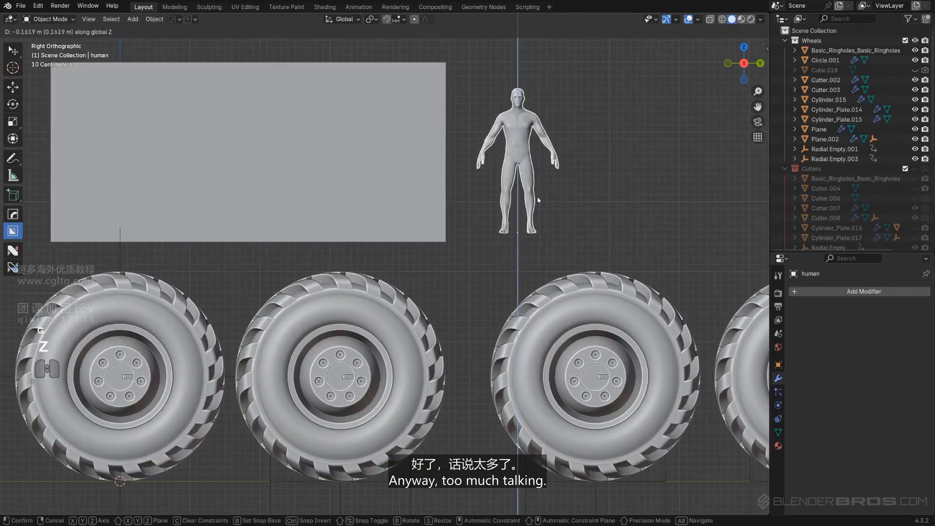
pyautogui.click(538, 195)
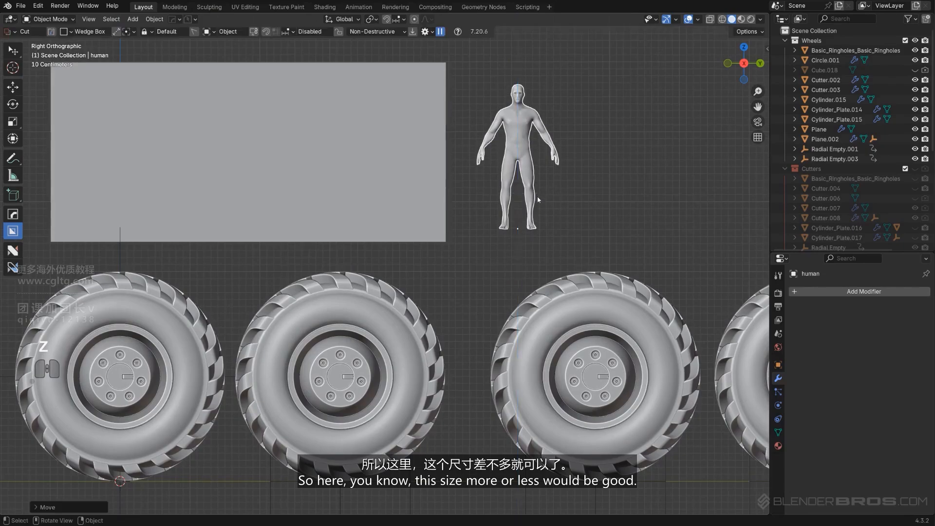
pyautogui.scroll(-2, 537, 202)
pyautogui.scroll(1, 565, 203)
pyautogui.keyDown('shift'); pyautogui.moveTo(547, 223); pyautogui.dragTo(553, 226, button='middle'); pyautogui.keyUp('shift')
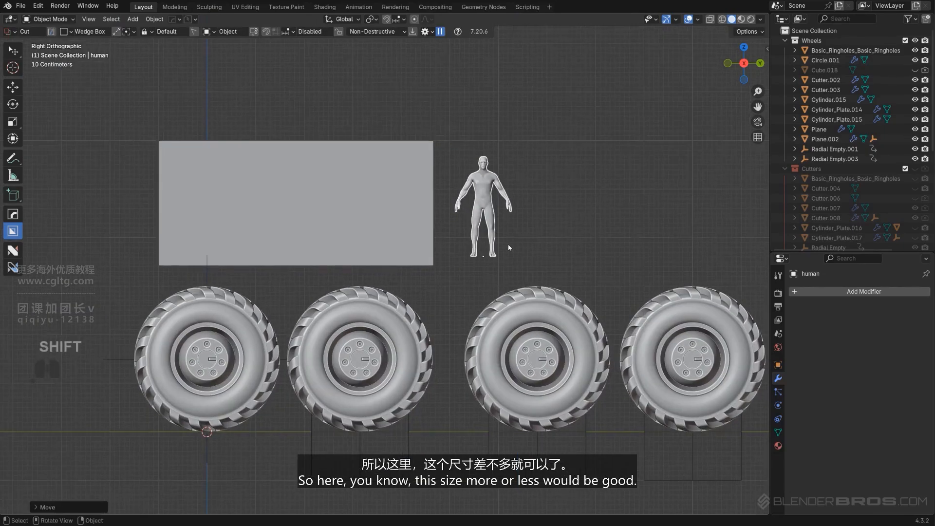
pyautogui.press('s')
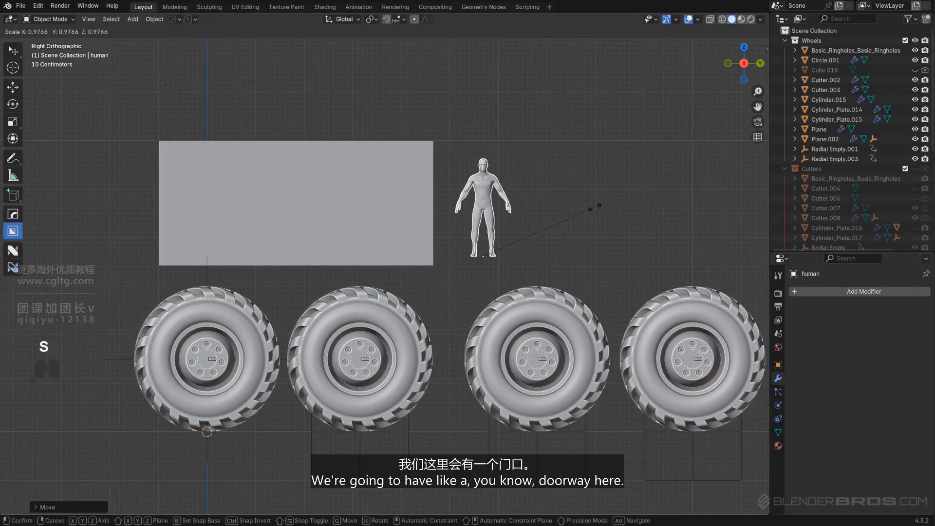
pyautogui.click(595, 207)
pyautogui.scroll(-3, 568, 213)
pyautogui.scroll(2, 542, 223)
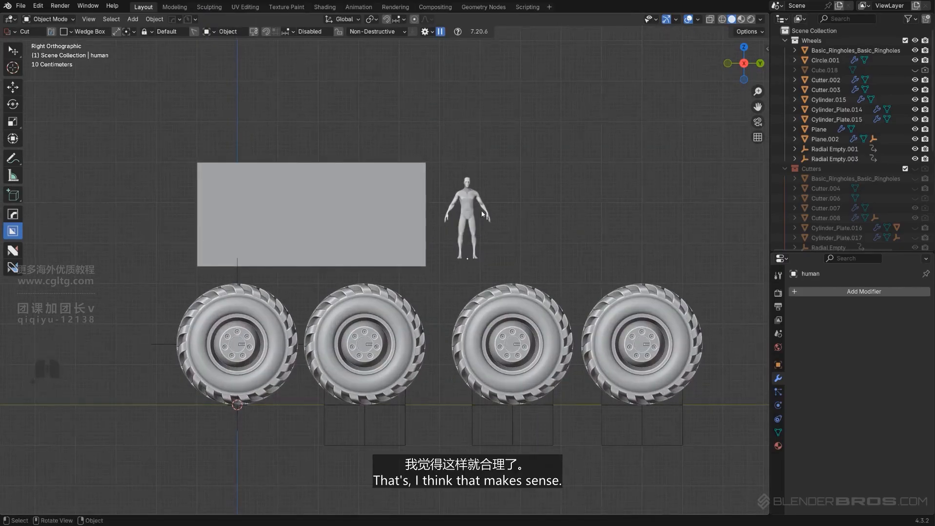
# - Move the human figure along Y from behind the cabin block to just ahead of its front edge
pyautogui.press('g')
pyautogui.press('y')
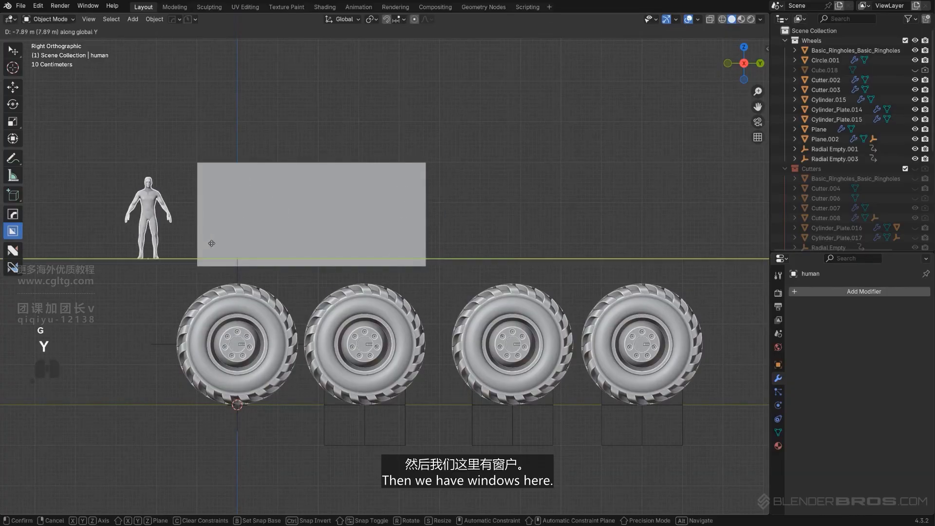
pyautogui.click(207, 217)
pyautogui.keyDown('shift'); pyautogui.moveTo(230, 233); pyautogui.dragTo(385, 247, button='middle'); pyautogui.keyUp('shift')
pyautogui.scroll(2, 375, 265)
pyautogui.scroll(-1, 380, 247)
pyautogui.keyDown('shift'); pyautogui.moveTo(453, 256); pyautogui.dragTo(356, 248, button='middle'); pyautogui.keyUp('shift')
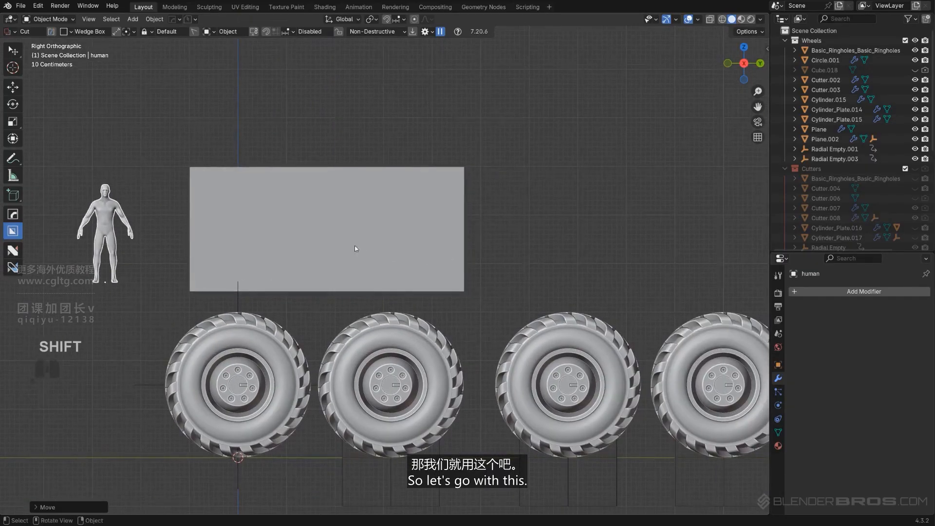
pyautogui.scroll(-2, 408, 261)
pyautogui.keyDown('shift'); pyautogui.moveTo(411, 262); pyautogui.dragTo(451, 267, button='middle'); pyautogui.keyUp('shift')
pyautogui.scroll(1, 467, 248)
pyautogui.keyDown('shift'); pyautogui.moveTo(482, 229); pyautogui.dragTo(396, 209, button='middle'); pyautogui.keyUp('shift')
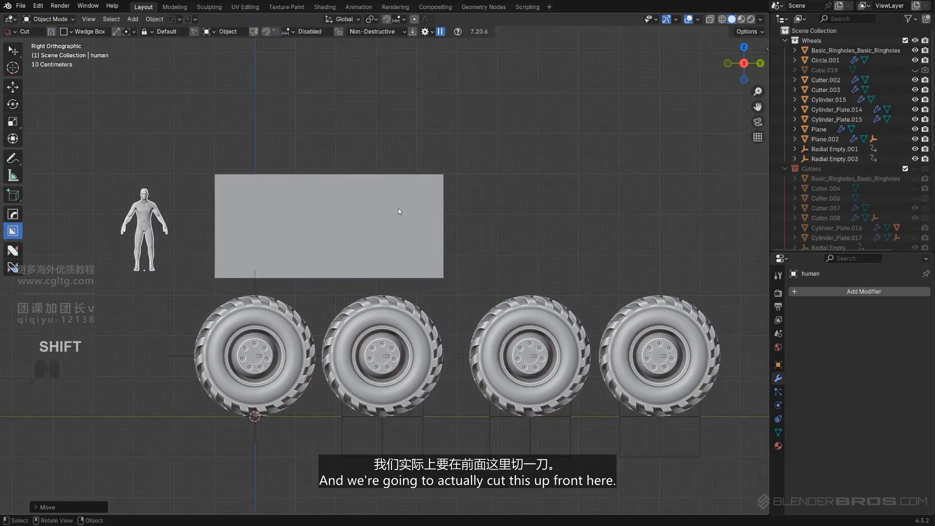
# - Select the cabin block and set the BoxCutter cut shape to Ngon
pyautogui.click(396, 209)
pyautogui.keyDown('shift'); pyautogui.moveTo(288, 150); pyautogui.dragTo(324, 159, button='middle'); pyautogui.keyUp('shift')
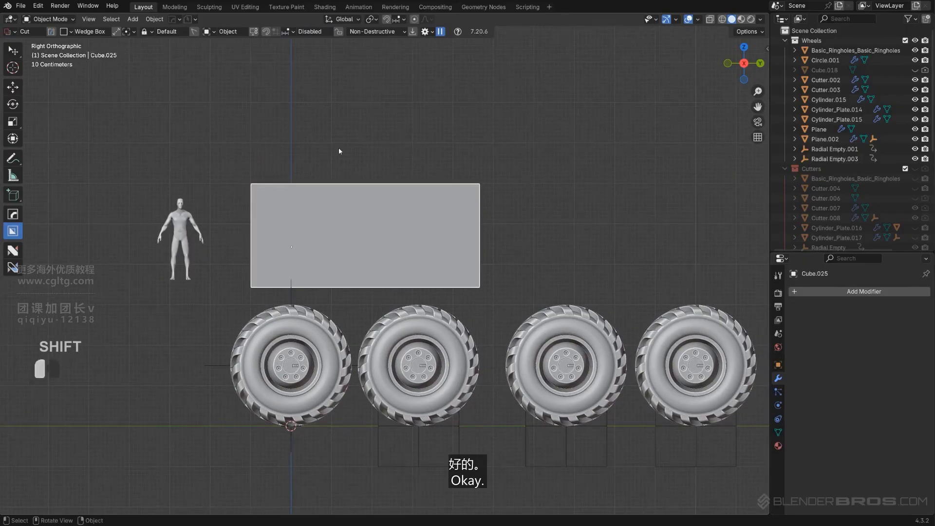
pyautogui.hotkey('shift', 'a')
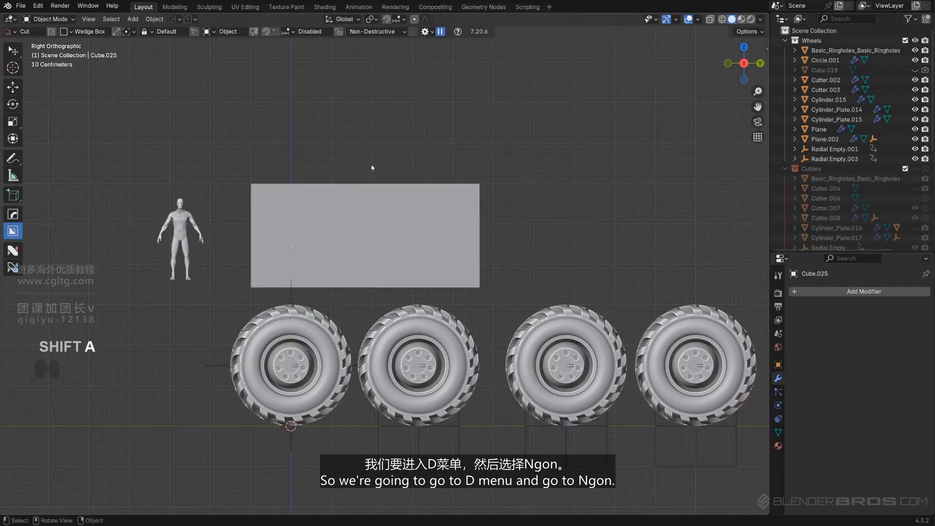
pyautogui.press('d')
pyautogui.click(366, 180)
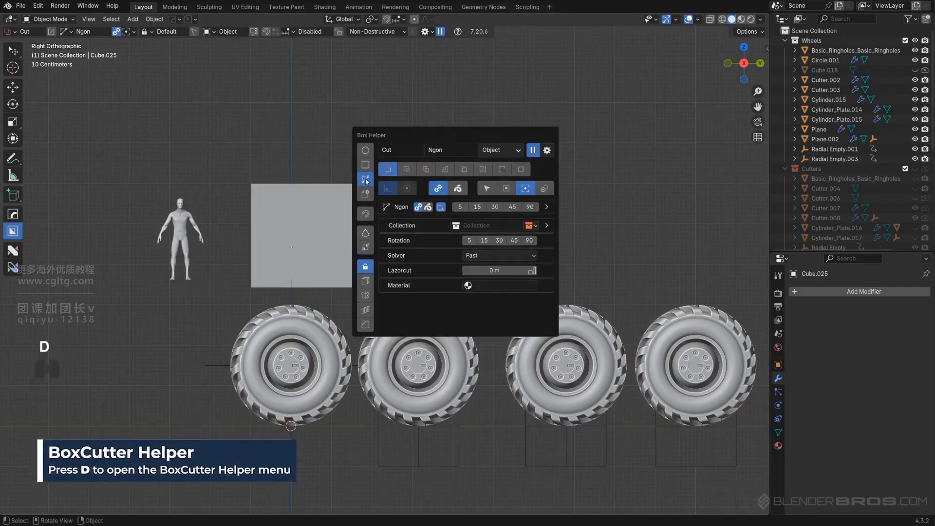
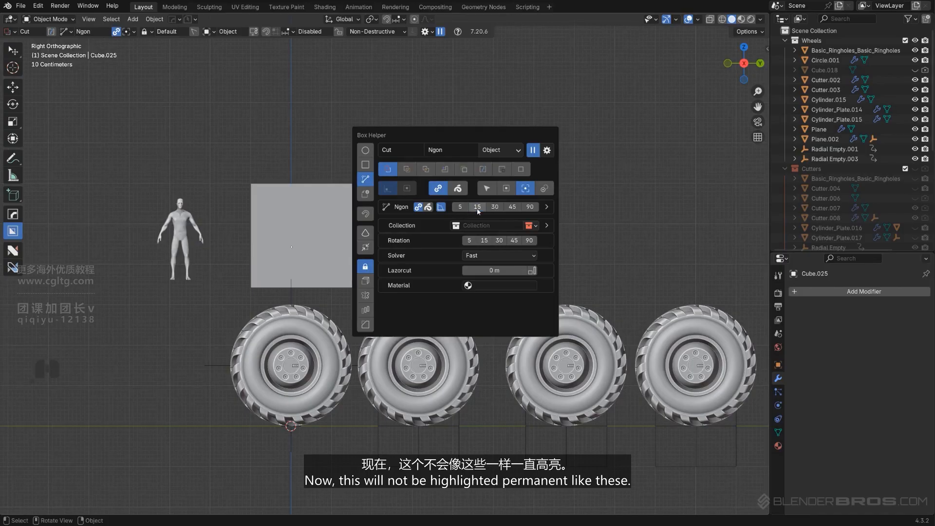
pyautogui.click(442, 191)
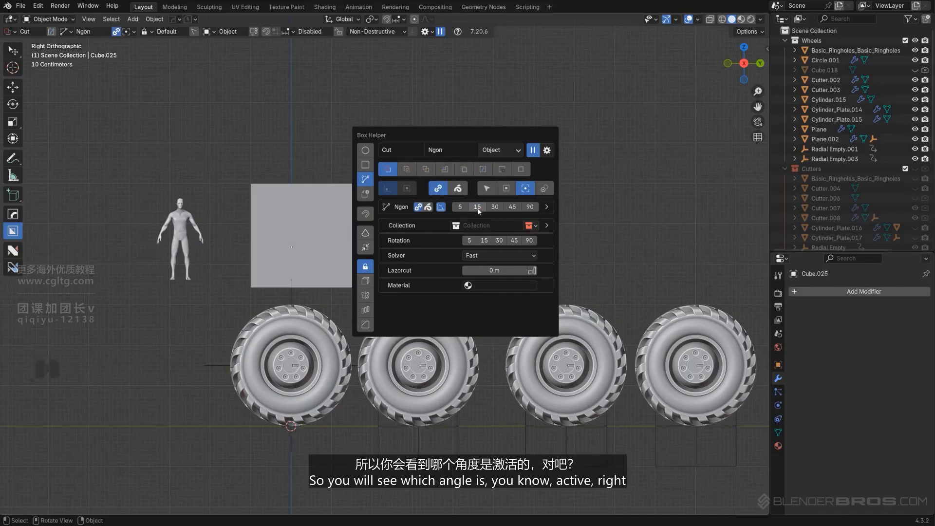
# - Cut the cabin block's upper front corner off diagonally with a triangular Ngon, keeping the cutter object selected
pyautogui.scroll(2, 302, 208)
pyautogui.keyDown('shift'); pyautogui.moveTo(273, 187); pyautogui.dragTo(328, 195, button='middle'); pyautogui.keyUp('shift')
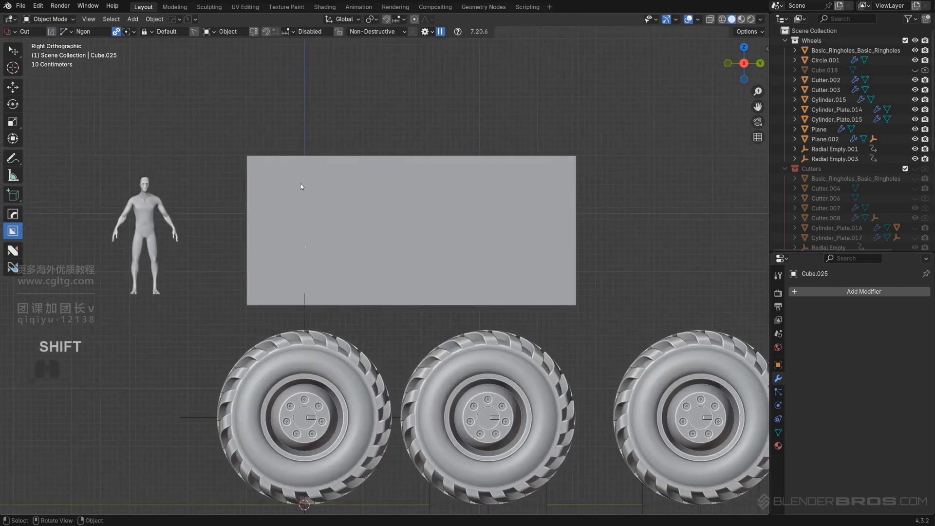
pyautogui.scroll(-1, 300, 186)
pyautogui.click(333, 142)
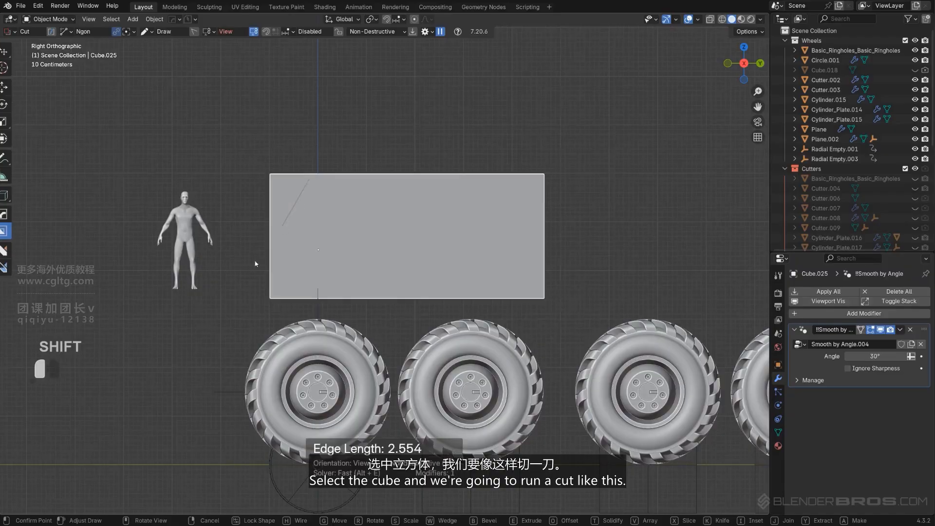
pyautogui.click(235, 294)
pyautogui.click(222, 109)
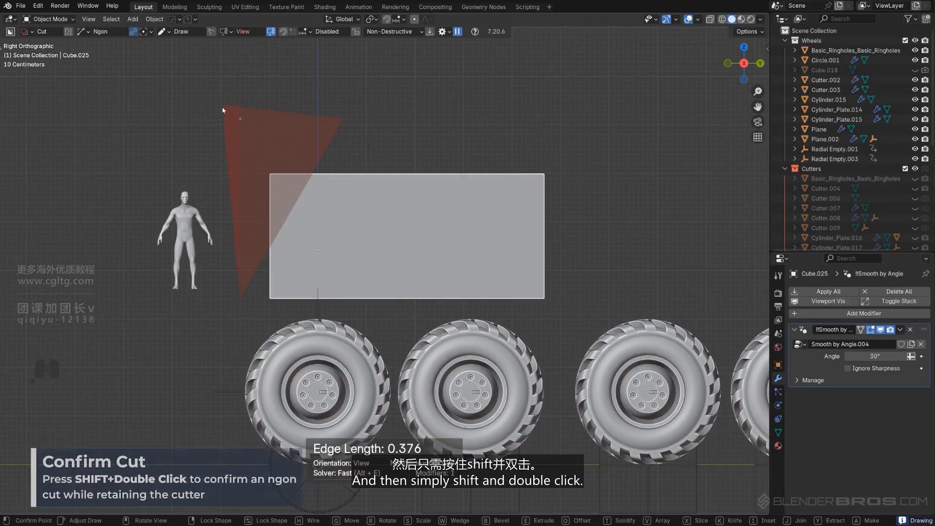
pyautogui.keyDown('shift'); pyautogui.doubleClick(223, 108); pyautogui.keyUp('shift')
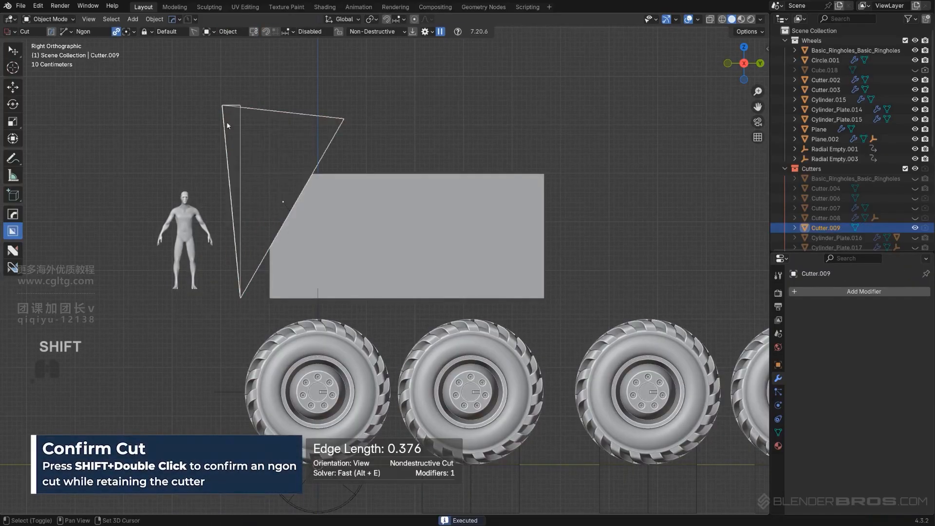
# - Edit the cutter's mesh and merge the stray upper vertex on its near side into the outer corner vertex
pyautogui.scroll(2, 255, 188)
pyautogui.moveTo(271, 177); pyautogui.dragTo(328, 195, button='middle')
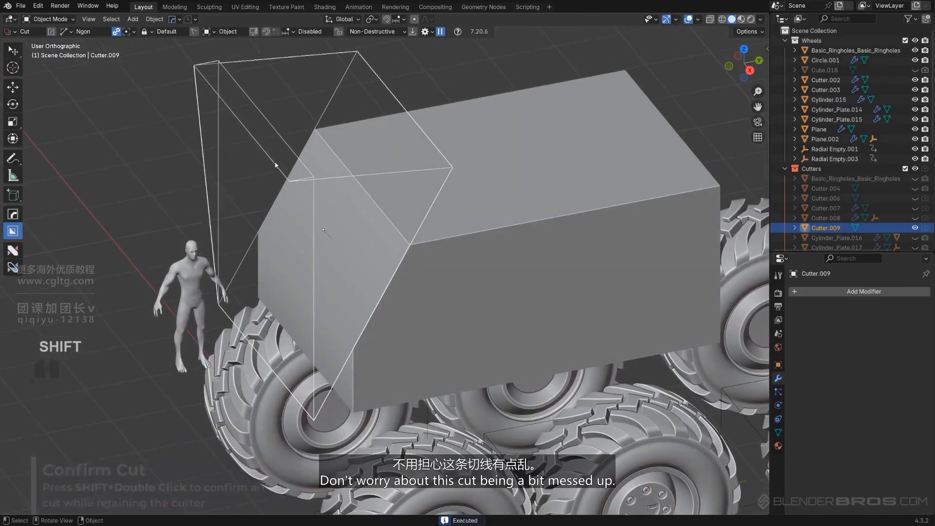
pyautogui.press('Tab')
pyautogui.hotkey('ctrl', 'z')
pyautogui.hotkey('ctrl', 'z')
pyautogui.hotkey('ctrl', 'z')
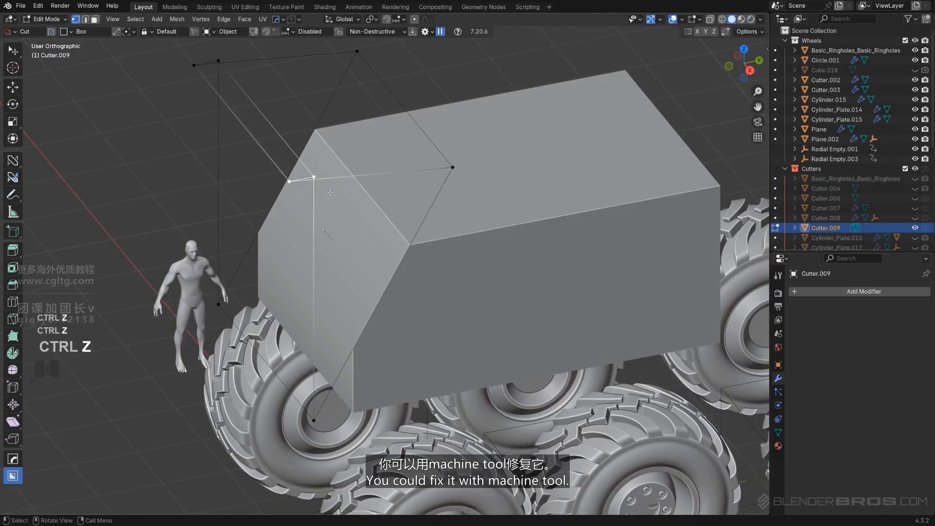
pyautogui.click(314, 177)
pyautogui.keyDown('shift'); pyautogui.click(292, 183); pyautogui.keyUp('shift')
pyautogui.press('1')
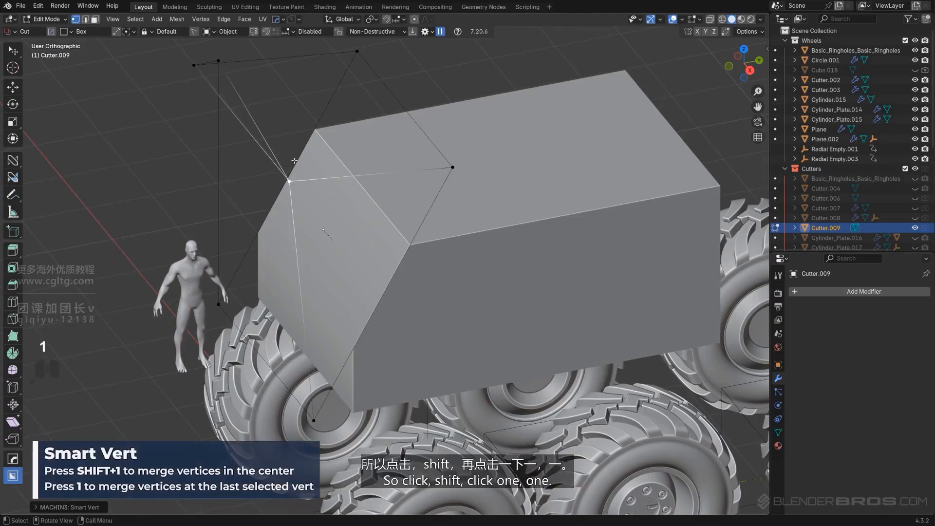
# - Merge the matching stray vertex on the cutter's far side into its outer corner and finish editing the mesh
pyautogui.click(218, 61)
pyautogui.keyDown('shift'); pyautogui.click(195, 65); pyautogui.keyUp('shift')
pyautogui.press('1')
pyautogui.scroll(-1, 341, 170)
pyautogui.moveTo(365, 176); pyautogui.dragTo(344, 168, button='middle')
pyautogui.press('Tab')
pyautogui.keyDown('shift'); pyautogui.moveTo(353, 223); pyautogui.dragTo(349, 238, button='middle'); pyautogui.keyUp('shift')
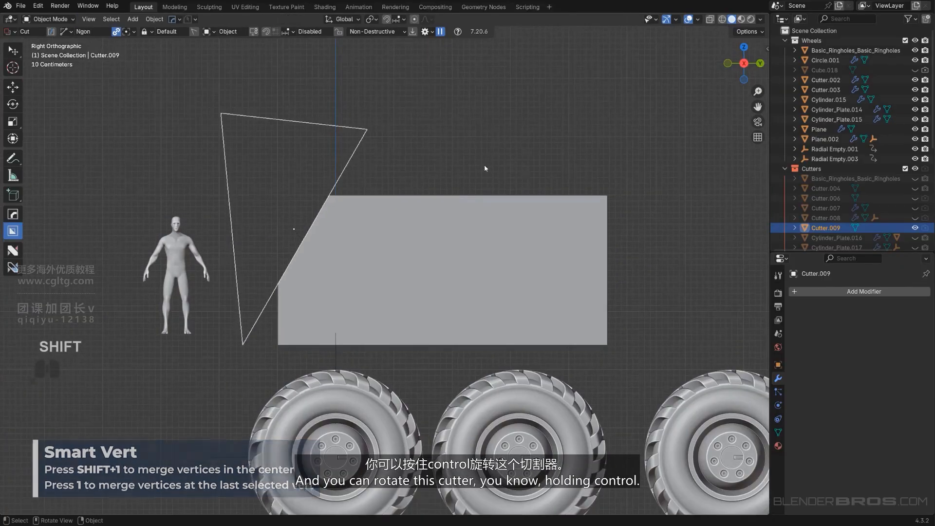
# - Try rotating the cutter with 5° increment snapping to adjust the slope of the cabin's front
pyautogui.press('r')
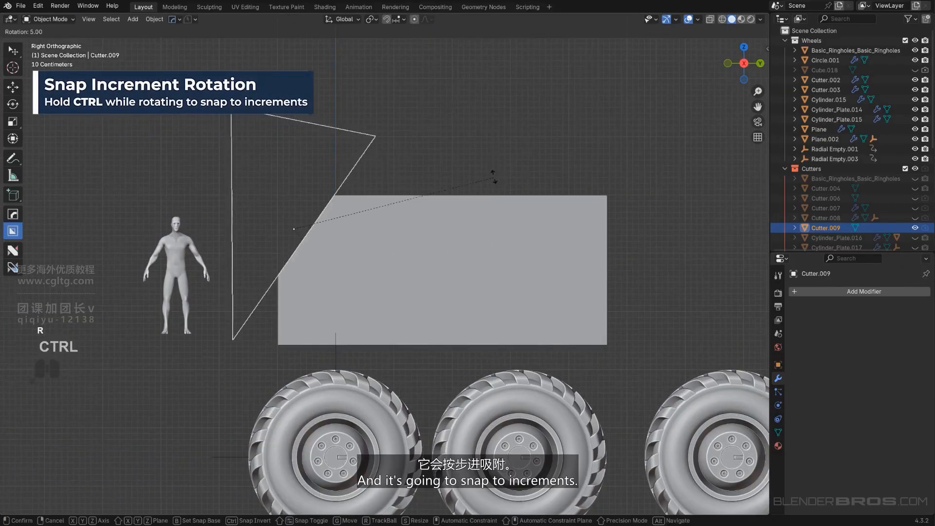
pyautogui.keyDown('ctrl'); pyautogui.click(495, 178); pyautogui.keyUp('ctrl')
pyautogui.scroll(-3, 487, 174)
pyautogui.keyDown('shift'); pyautogui.moveTo(461, 161); pyautogui.dragTo(451, 146, button='middle'); pyautogui.keyUp('shift')
pyautogui.scroll(2, 389, 210)
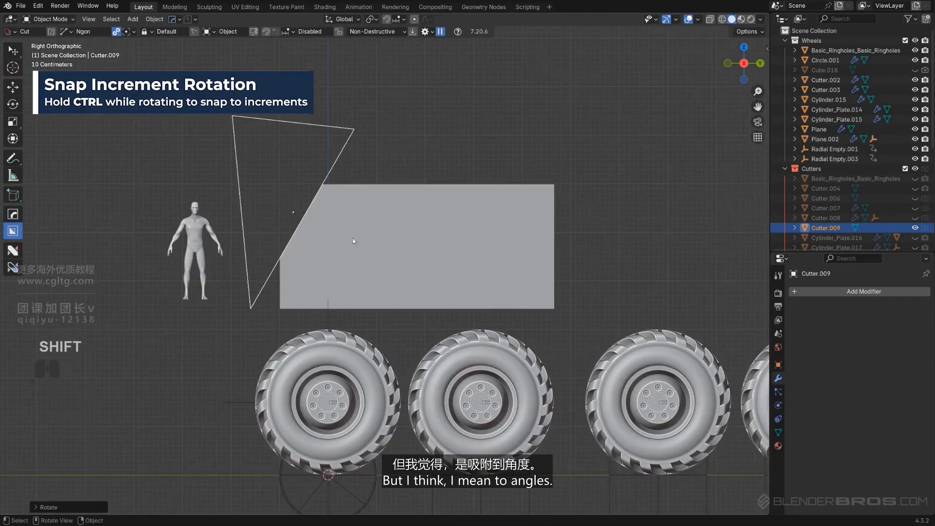
pyautogui.scroll(2, 327, 239)
pyautogui.scroll(-4, 308, 236)
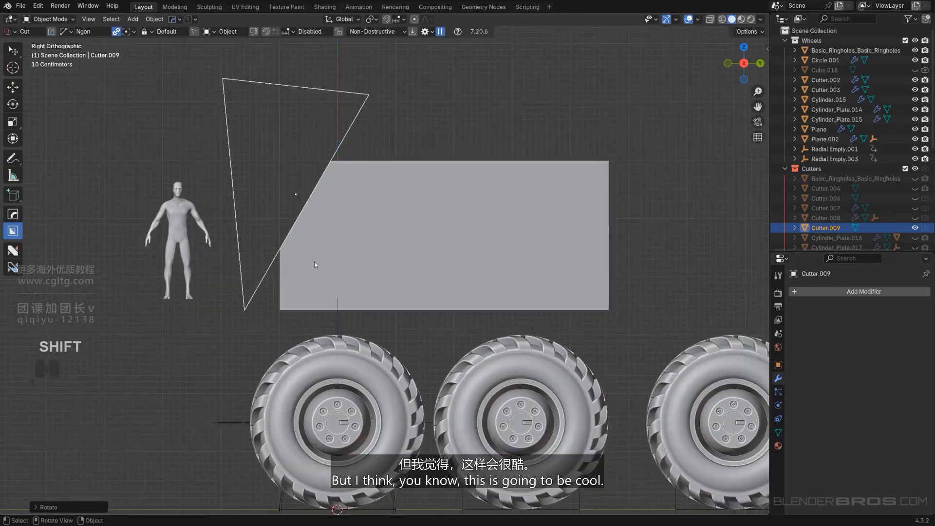
# - Hide the Cutters collection so only the truck block-out and the human reference remain displayed
pyautogui.keyDown('shift'); pyautogui.moveTo(459, 308); pyautogui.dragTo(365, 263, button='middle'); pyautogui.keyUp('shift')
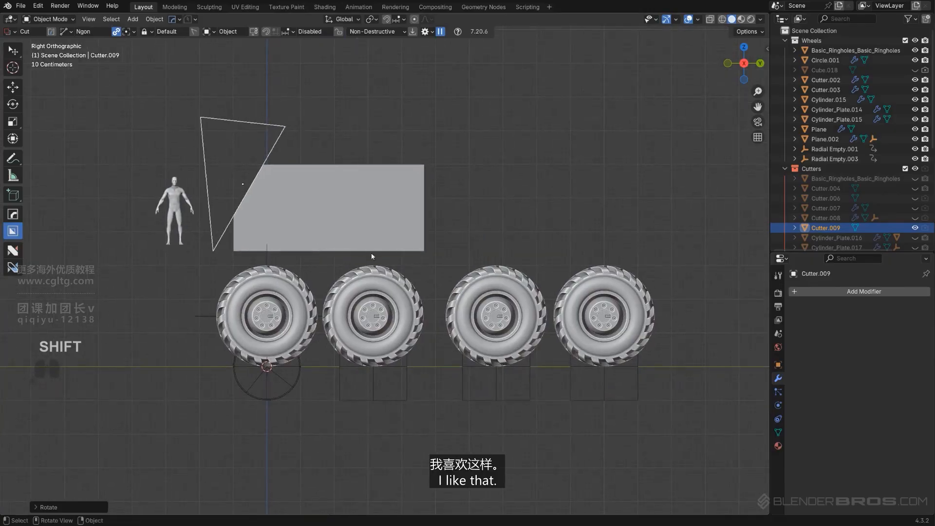
pyautogui.hotkey('shift', '2')
pyautogui.keyDown('shift'); pyautogui.moveTo(375, 230); pyautogui.dragTo(354, 248, button='middle'); pyautogui.keyUp('shift')
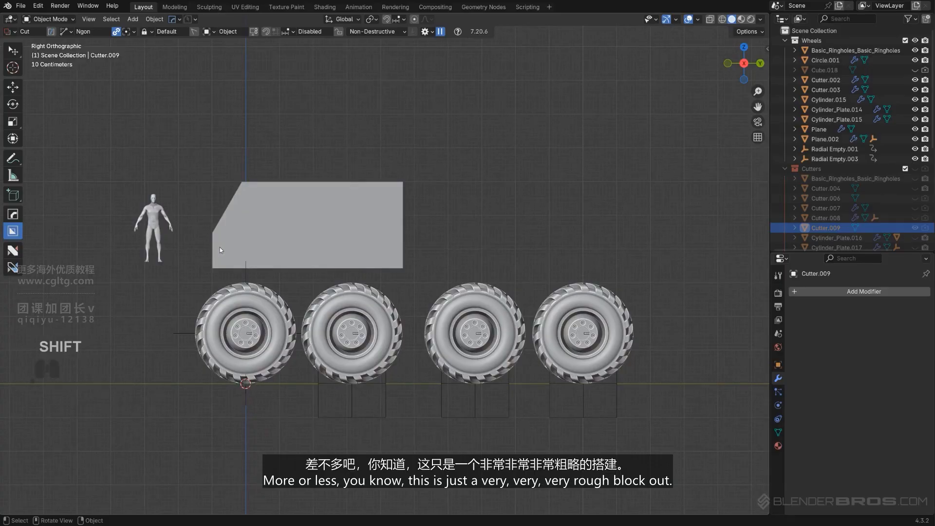
# - Examine the width and height of the cabin block and wheels against the human reference from the front and side
pyautogui.press('KP_5')
pyautogui.moveTo(361, 244); pyautogui.dragTo(341, 222, button='middle')
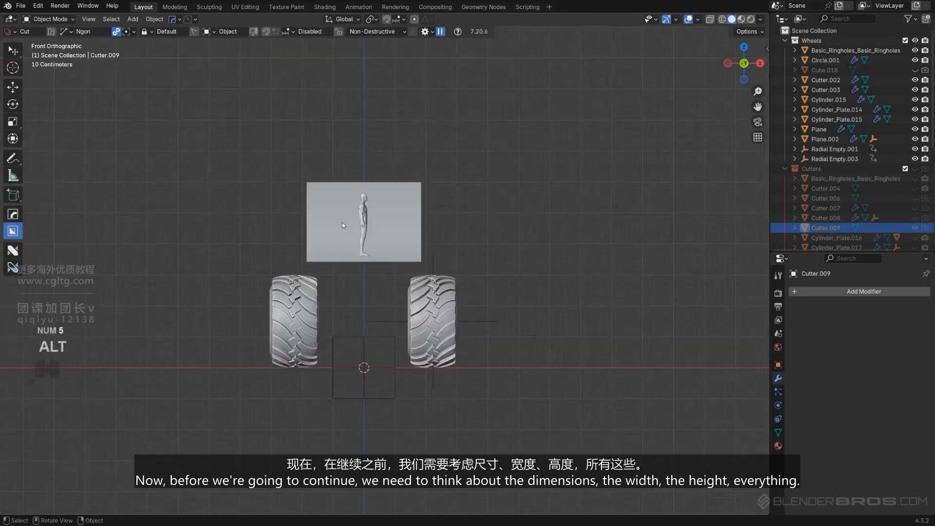
pyautogui.scroll(2, 342, 222)
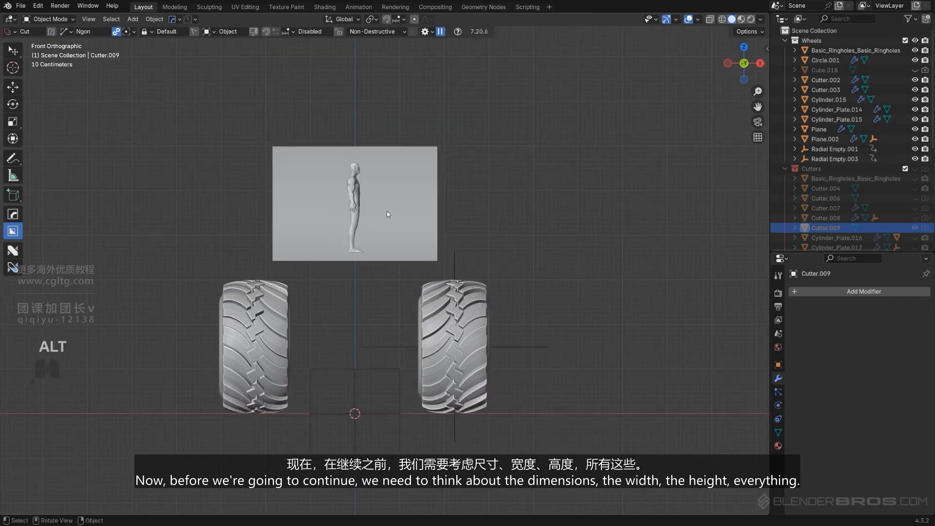
pyautogui.keyDown('alt'); pyautogui.moveTo(538, 213); pyautogui.dragTo(273, 211, button='middle'); pyautogui.keyUp('alt')
pyautogui.scroll(-2, 471, 219)
pyautogui.keyDown('shift'); pyautogui.moveTo(428, 200); pyautogui.dragTo(450, 190, button='middle'); pyautogui.keyUp('shift')
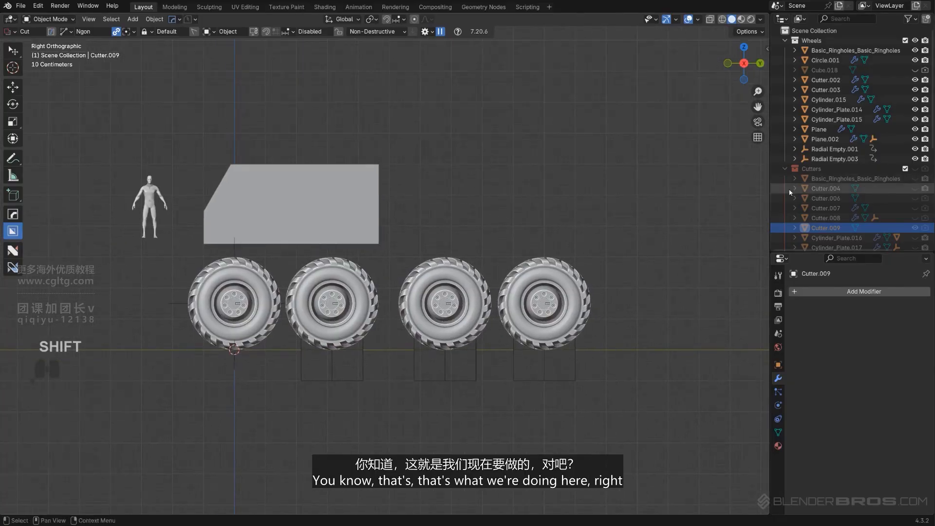
pyautogui.scroll(-4, 868, 190)
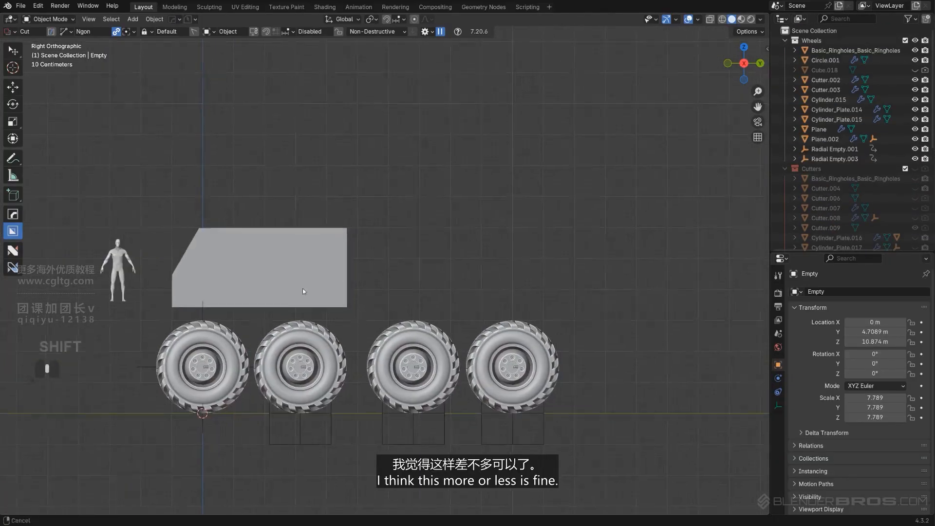
# - Move the second and fourth wheel sets together about 0.025 m forward along Y, then select the rearmost set
pyautogui.scroll(2, 294, 299)
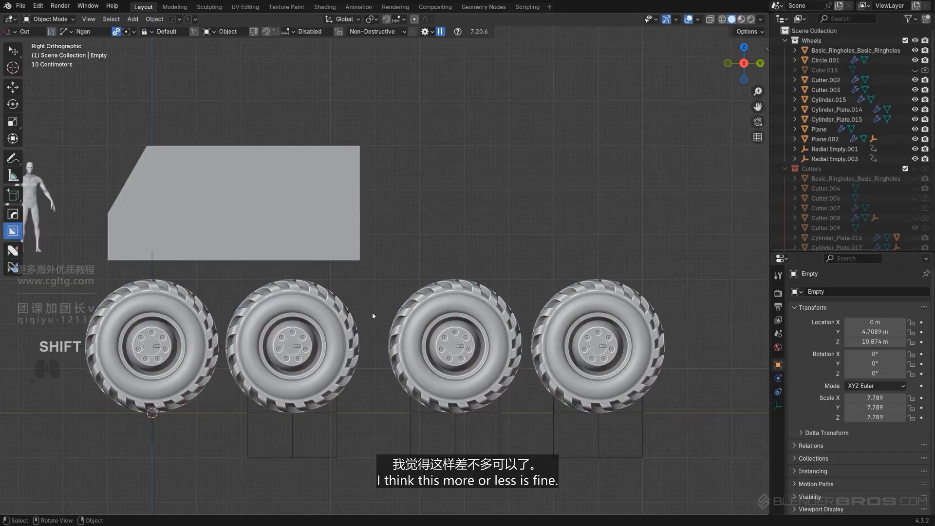
pyautogui.keyDown('shift'); pyautogui.click(430, 311); pyautogui.keyUp('shift')
pyautogui.scroll(2, 454, 323)
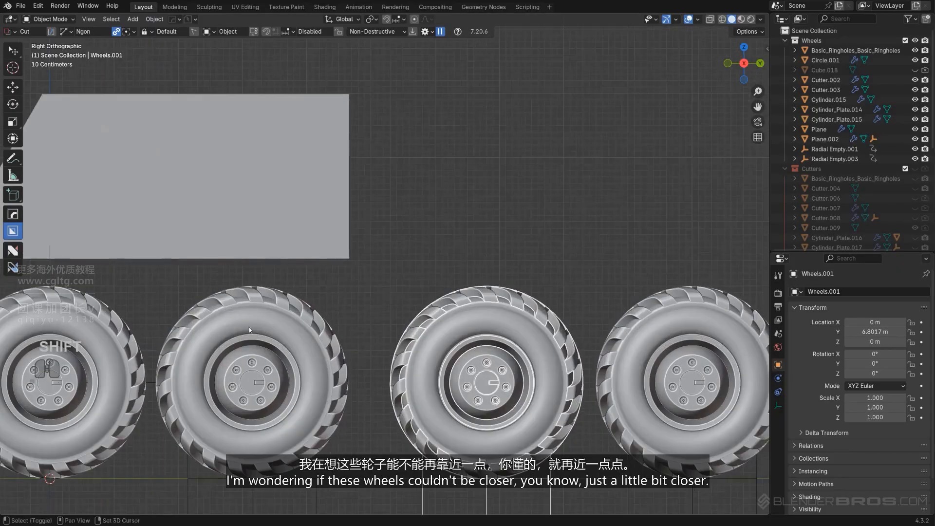
pyautogui.keyDown('shift'); pyautogui.click(293, 331); pyautogui.keyUp('shift')
pyautogui.keyDown('shift'); pyautogui.click(573, 312); pyautogui.keyUp('shift')
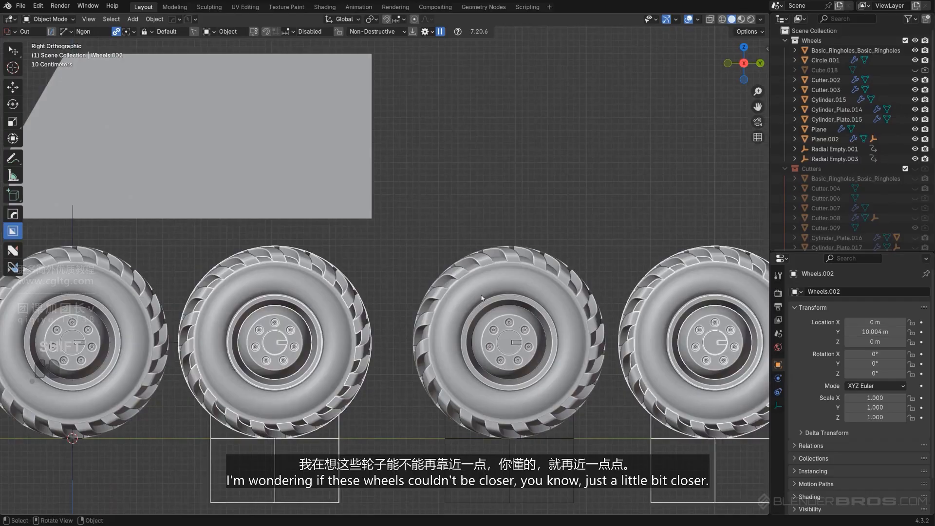
pyautogui.press('g')
pyautogui.press('y')
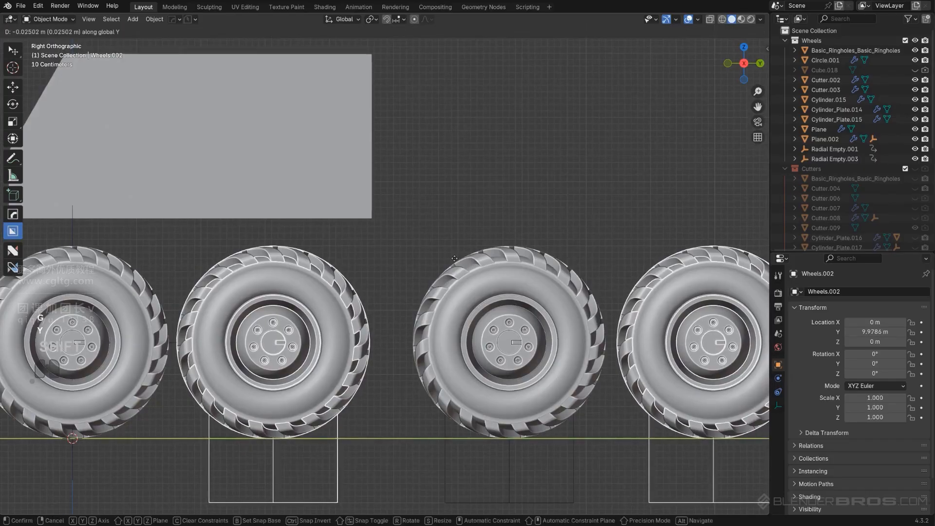
pyautogui.click(634, 288)
# - Move the rearmost wheel set about 0.04 m forward along Y, closer to the third set
pyautogui.press('g')
pyautogui.press('y')
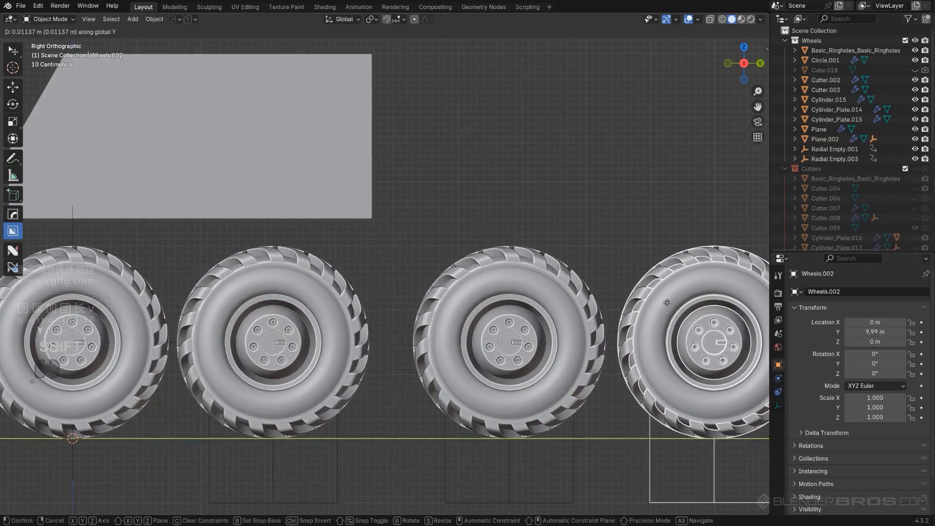
pyautogui.click(633, 293)
pyautogui.scroll(-1, 633, 293)
# - Move the two rear wheel sets together about 0.11 m forward along Y to narrow the gap in the middle
pyautogui.click(553, 311)
pyautogui.keyDown('shift'); pyautogui.click(592, 310); pyautogui.keyUp('shift')
pyautogui.scroll(1, 592, 310)
pyautogui.press('g')
pyautogui.press('y')
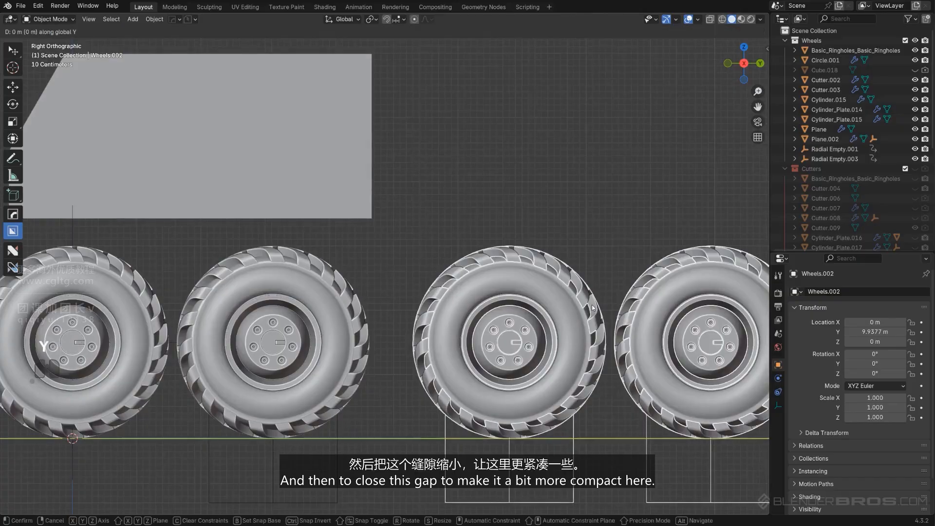
pyautogui.click(519, 309)
pyautogui.scroll(-4, 519, 308)
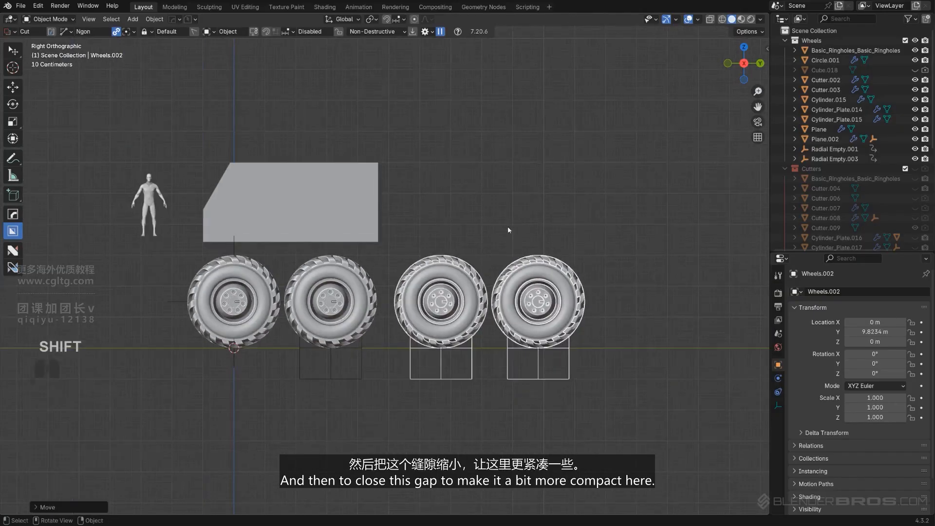
# - Widen the cabin block by scaling it about 1.017 along X, and select the empty at the front wheel's centre
pyautogui.keyDown('shift'); pyautogui.moveTo(382, 222); pyautogui.dragTo(519, 243, button='middle'); pyautogui.keyUp('shift')
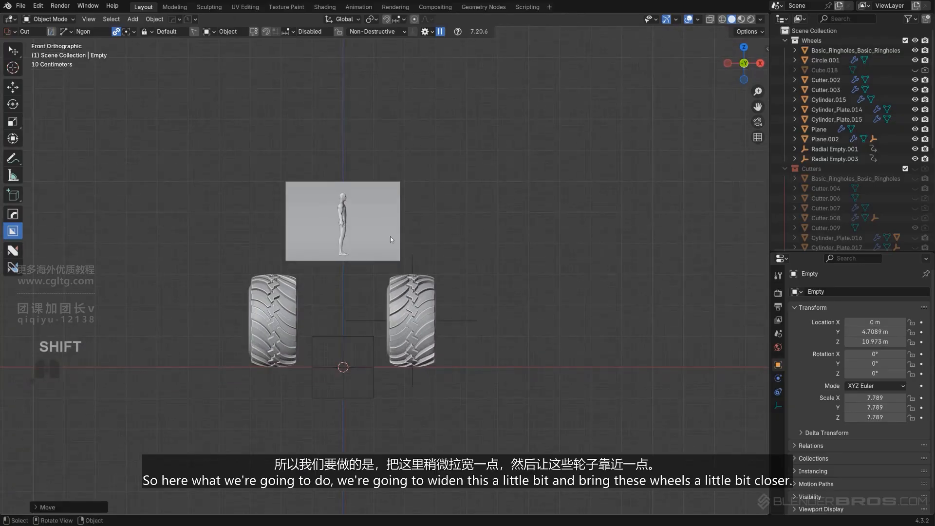
pyautogui.click(374, 227)
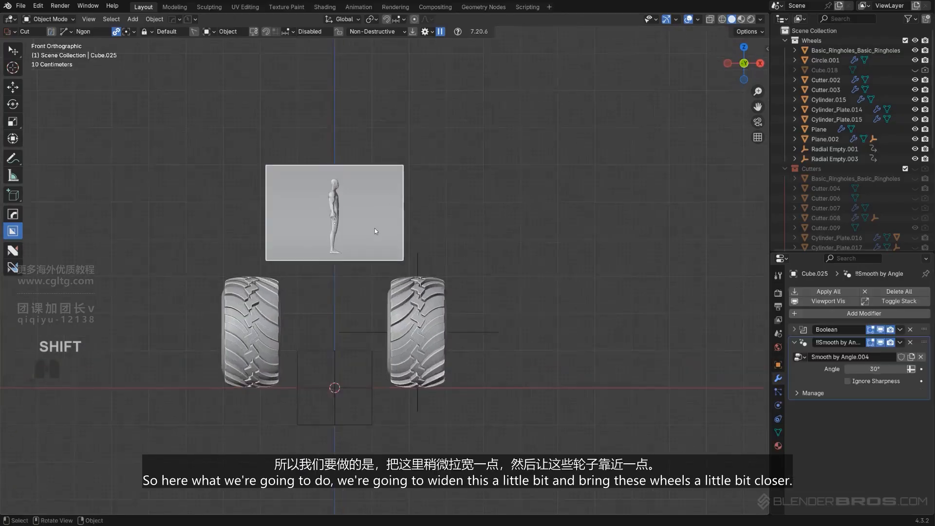
pyautogui.scroll(3, 376, 228)
pyautogui.press('s')
pyautogui.press('x')
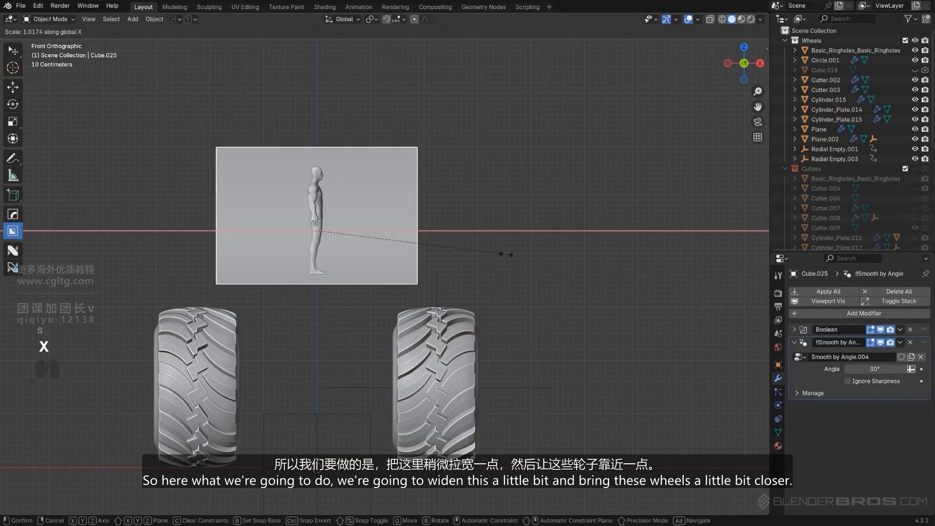
pyautogui.click(505, 254)
pyautogui.click(530, 388)
pyautogui.press('s')
pyautogui.press('x')
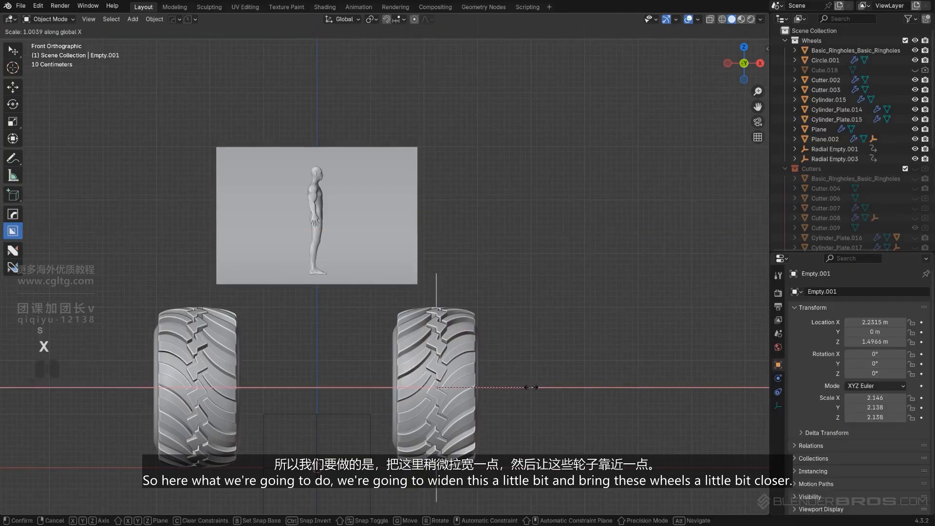
pyautogui.rightClick(455, 305)
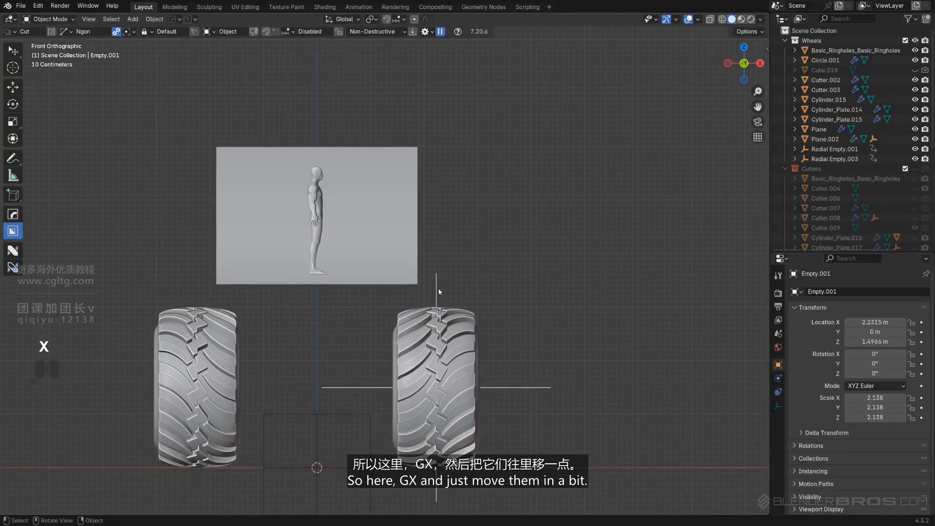
# - Move the selected wheel empty about 0.007 m inward along X to bring the wheels slightly closer together
pyautogui.press('g')
pyautogui.press('x')
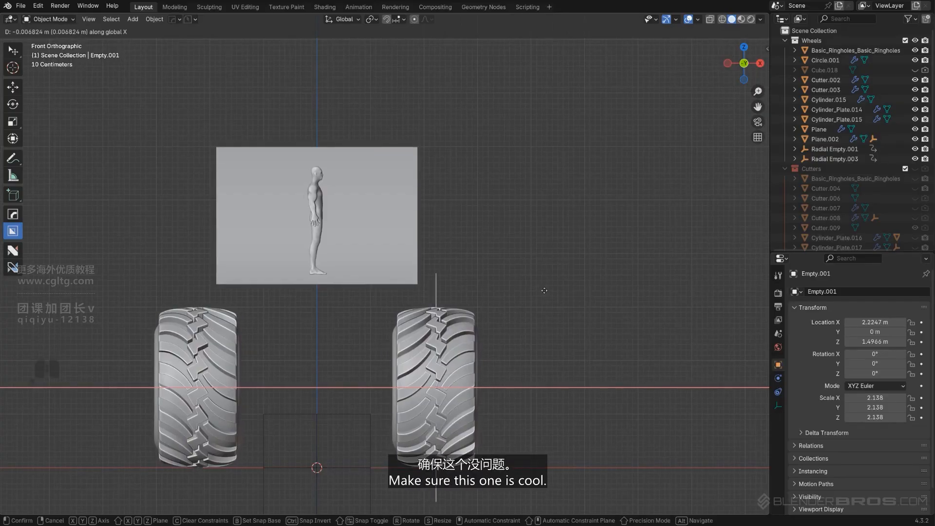
pyautogui.click(543, 290)
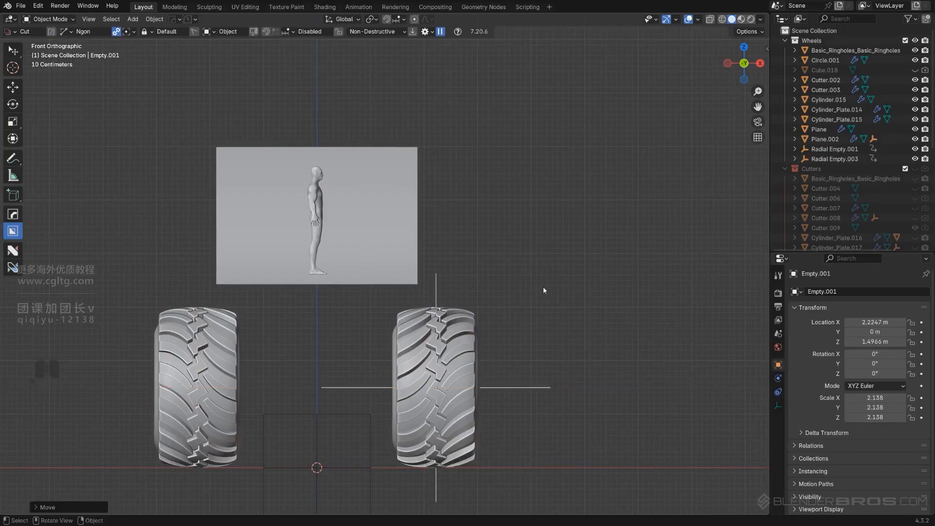
# - Check how the wheels sit beneath the cabin block and save the truck block-out file with PowerSave
pyautogui.scroll(-3, 543, 286)
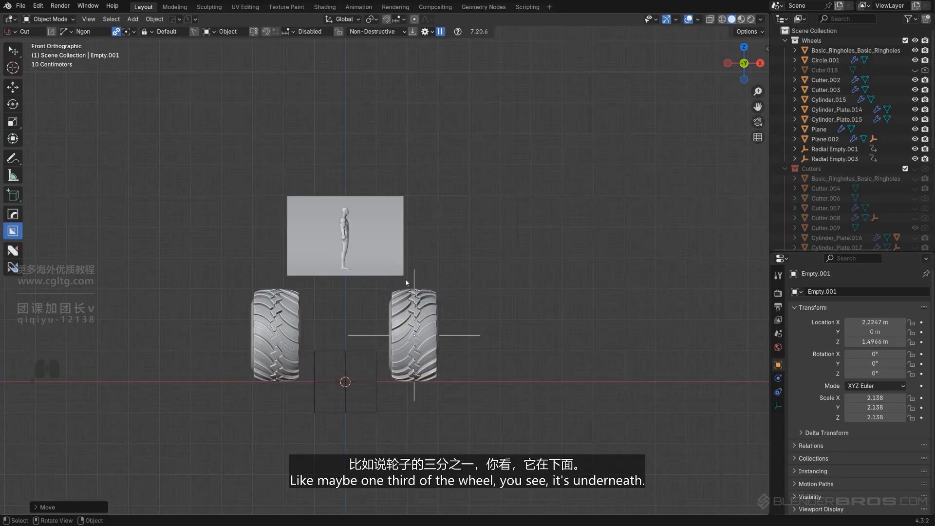
pyautogui.moveTo(468, 275); pyautogui.dragTo(408, 303, button='middle')
pyautogui.scroll(3, 438, 288)
pyautogui.keyDown('alt'); pyautogui.moveTo(492, 265); pyautogui.dragTo(464, 264, button='middle'); pyautogui.keyUp('alt')
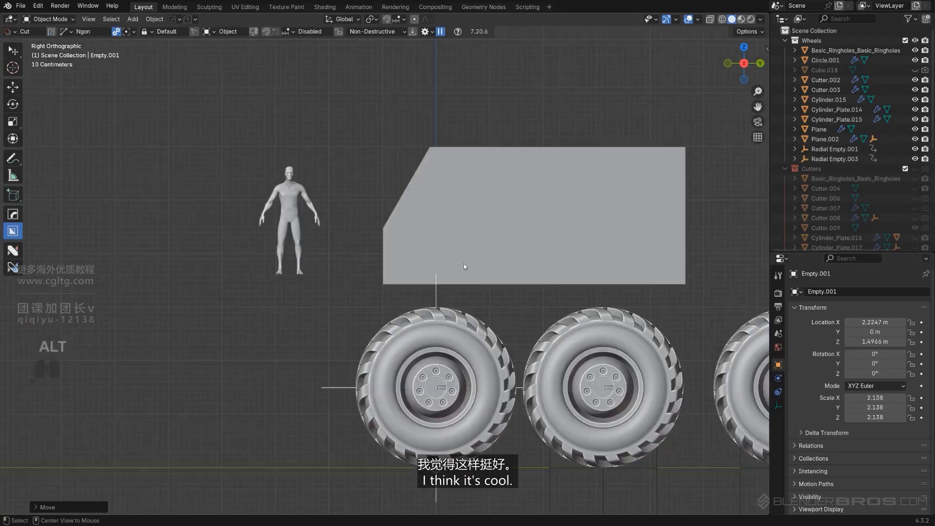
pyautogui.scroll(-4, 463, 264)
pyautogui.keyDown('shift'); pyautogui.moveTo(503, 209); pyautogui.dragTo(408, 191, button='middle'); pyautogui.keyUp('shift')
pyautogui.scroll(1, 408, 191)
pyautogui.click(190, 19)
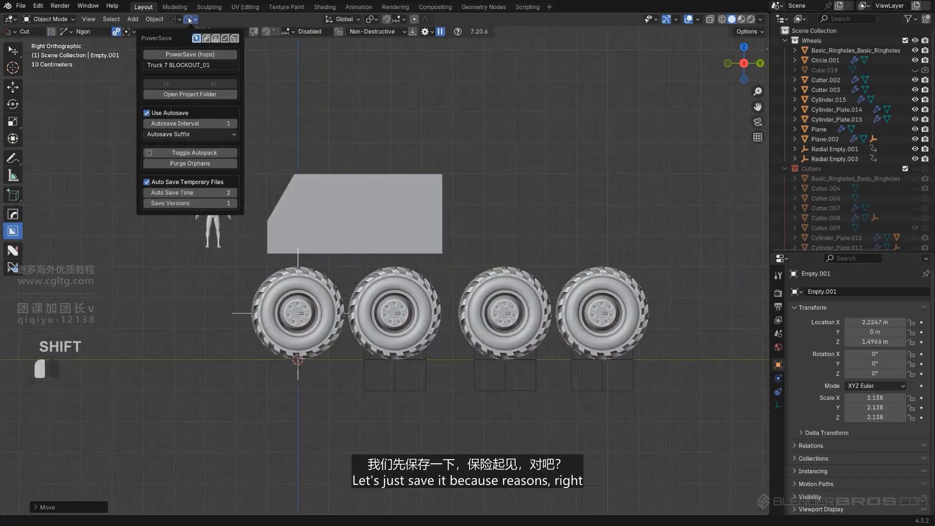
pyautogui.click(190, 54)
# - Extract the cabin block's rear face as a solidified plate with Curve/Extract, thickened rearward to about half the cabin's length
pyautogui.scroll(2, 510, 270)
pyautogui.moveTo(510, 271); pyautogui.dragTo(372, 286, button='middle')
pyautogui.press('KP_5')
pyautogui.click(371, 286)
pyautogui.press('Tab')
pyautogui.scroll(3, 442, 264)
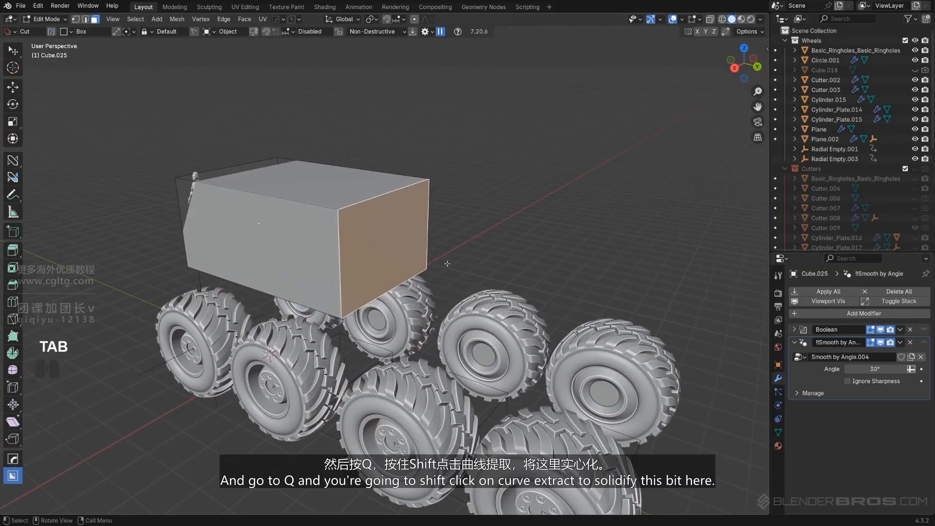
pyautogui.press('q')
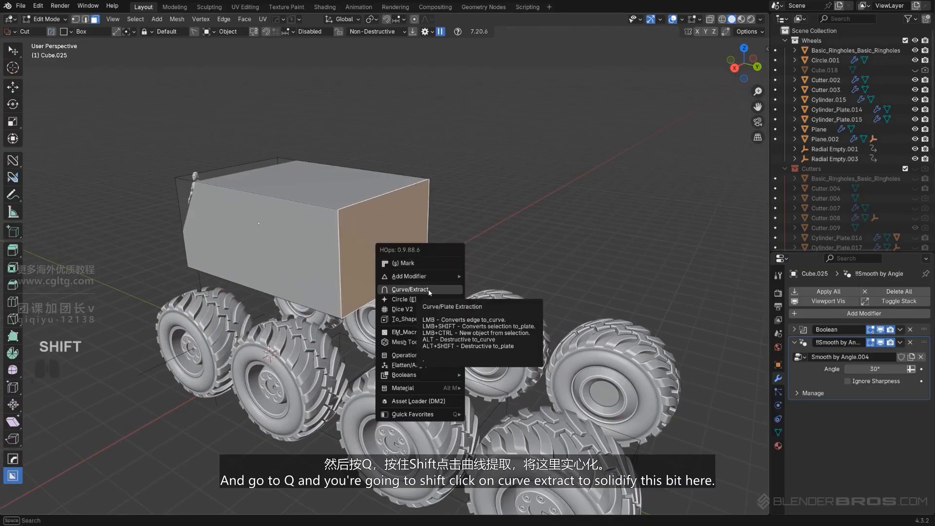
pyautogui.keyDown('shift'); pyautogui.click(410, 289); pyautogui.keyUp('shift')
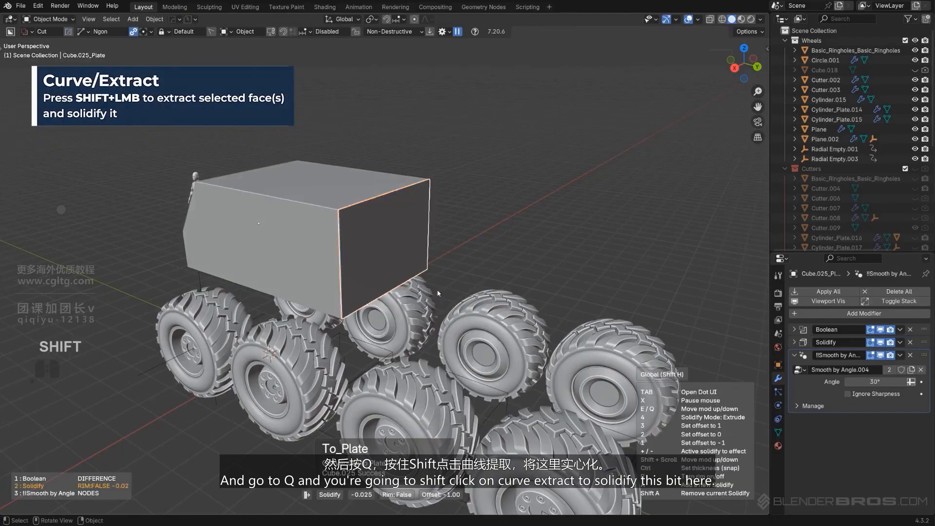
pyautogui.click(212, 353)
# - Examine the extracted rear block's length against the cabin and wheels from the side, along with its Solidify modifier
pyautogui.scroll(-2, 213, 354)
pyautogui.moveTo(212, 354); pyautogui.dragTo(272, 294, button='middle')
pyautogui.press('KP_5')
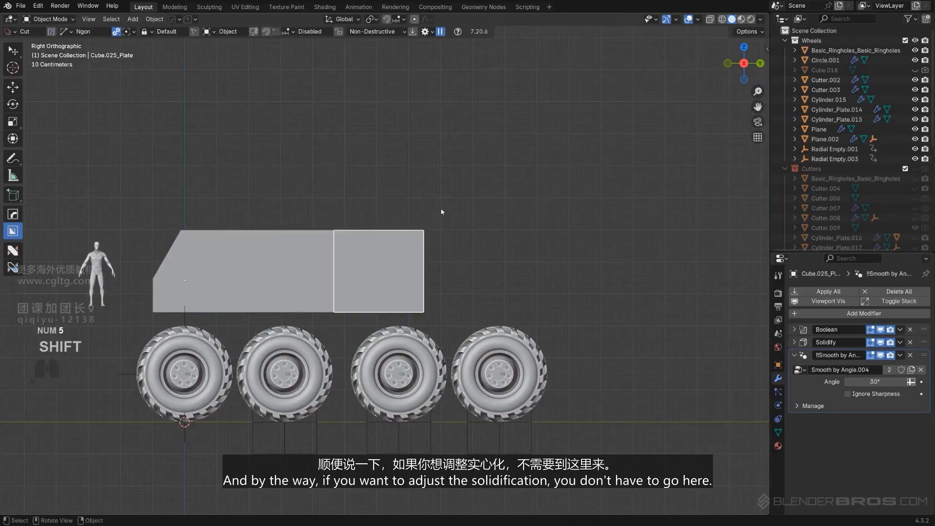
pyautogui.keyDown('shift'); pyautogui.moveTo(436, 272); pyautogui.dragTo(435, 268, button='middle'); pyautogui.keyUp('shift')
pyautogui.keyDown('shift'); pyautogui.moveTo(499, 216); pyautogui.dragTo(529, 196, button='middle'); pyautogui.keyUp('shift')
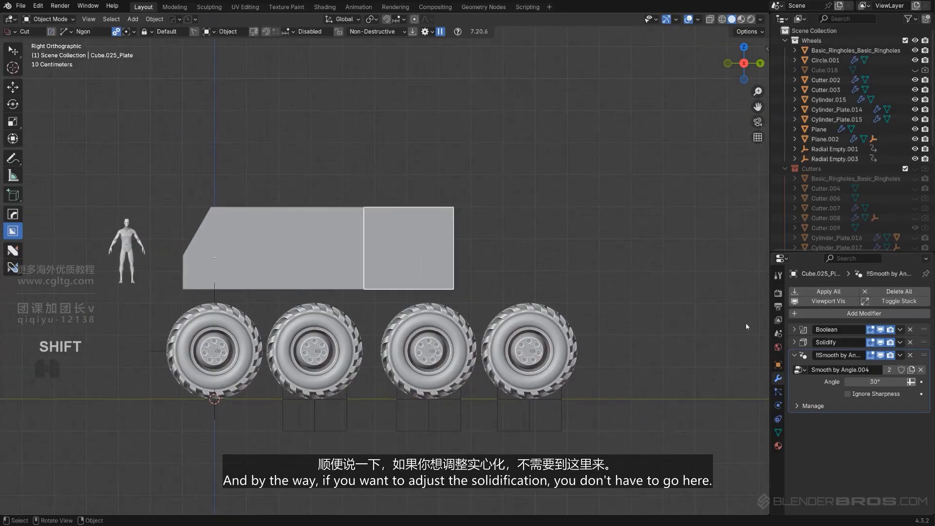
pyautogui.click(855, 346)
pyautogui.click(855, 347)
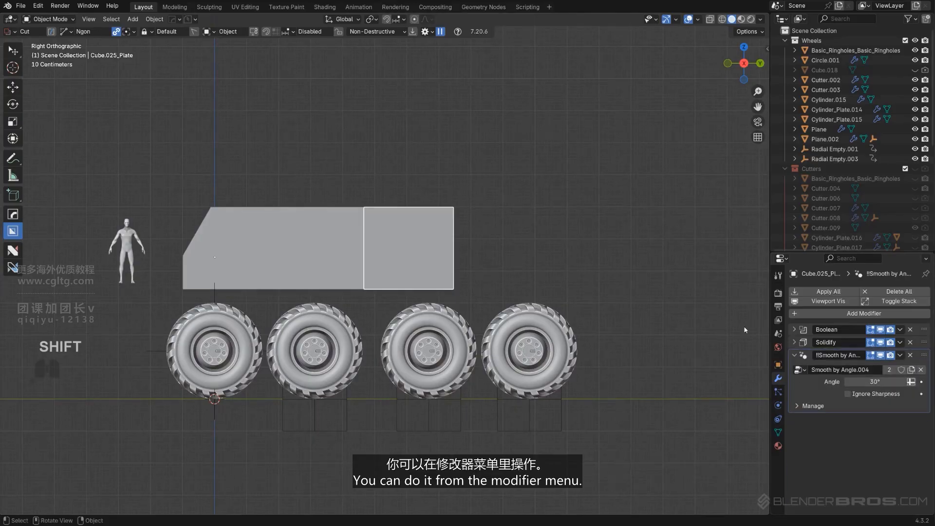
# - Lengthen the rear hull block by adjusting its existing Solidify modifier to a thickness of about -3.1
pyautogui.press('q')
pyautogui.moveTo(471, 279)
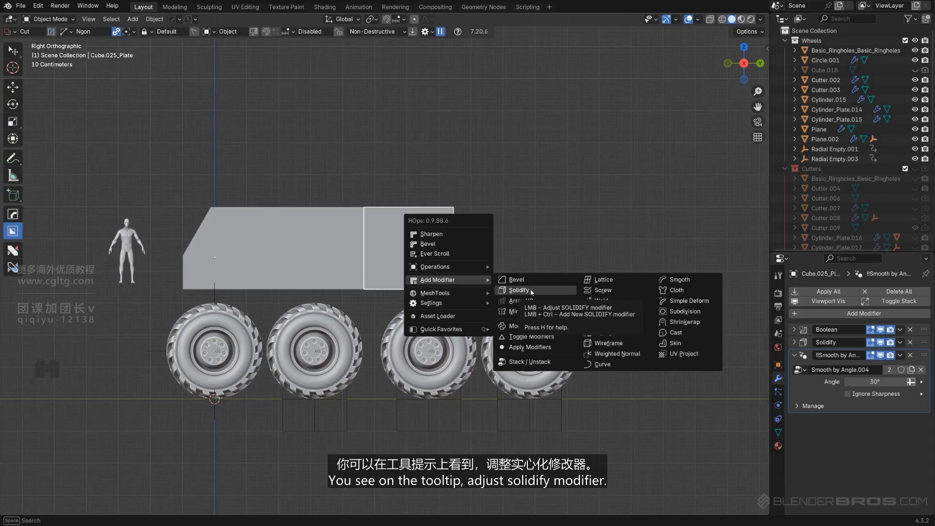
pyautogui.click(532, 291)
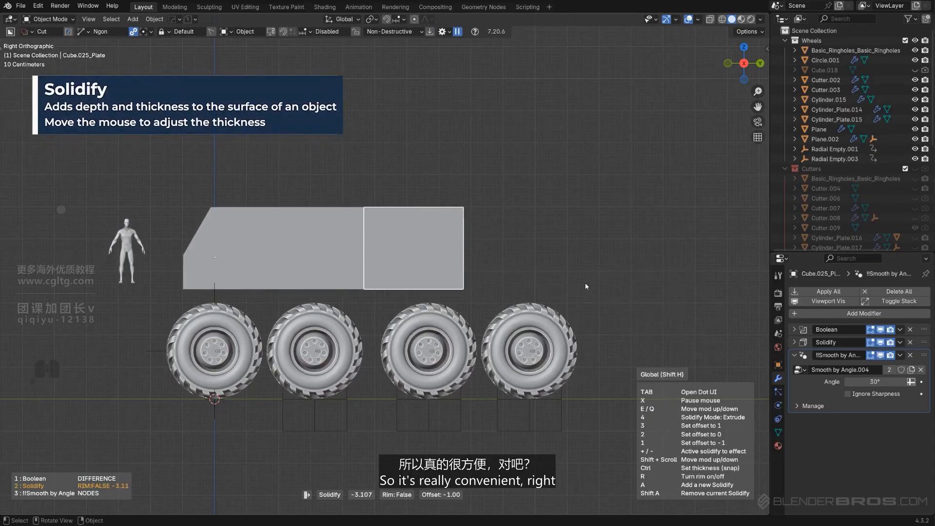
pyautogui.click(578, 283)
# - Shorten the rear hull block slightly by adjusting its Solidify thickness to about -2.96
pyautogui.scroll(-1, 467, 243)
pyautogui.scroll(-2, 467, 245)
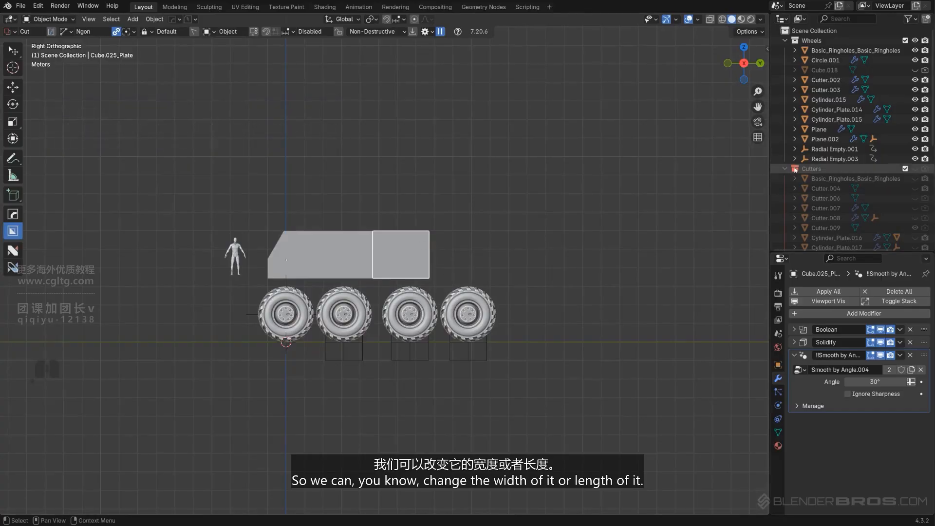
pyautogui.scroll(-10, 837, 155)
pyautogui.scroll(5, 553, 244)
pyautogui.press('q')
pyautogui.moveTo(553, 244)
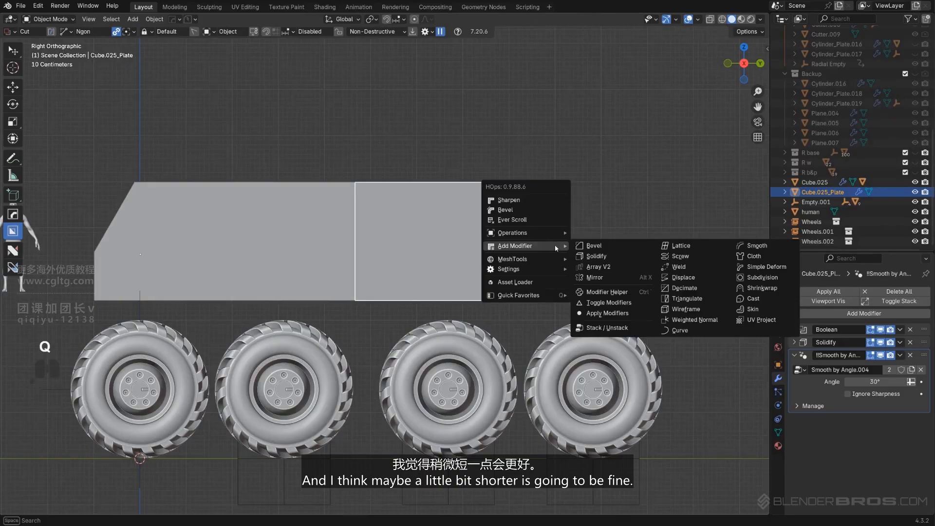
pyautogui.click(596, 256)
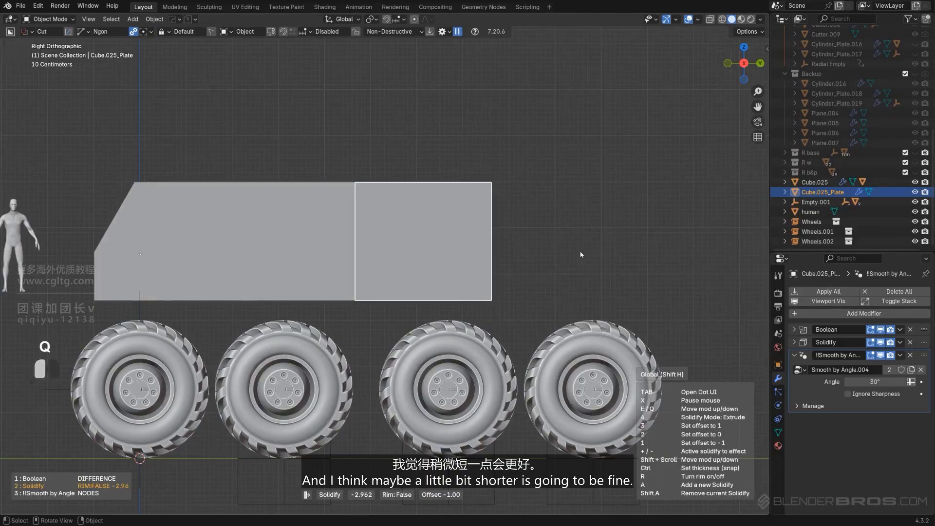
pyautogui.click(579, 252)
pyautogui.scroll(-4, 569, 257)
# - Add a plane mesh and move it just beneath the hull, about 4.07 m along Y and 3.35 m along Z
pyautogui.click(569, 256)
pyautogui.scroll(2, 569, 257)
pyautogui.hotkey('shift', 'a')
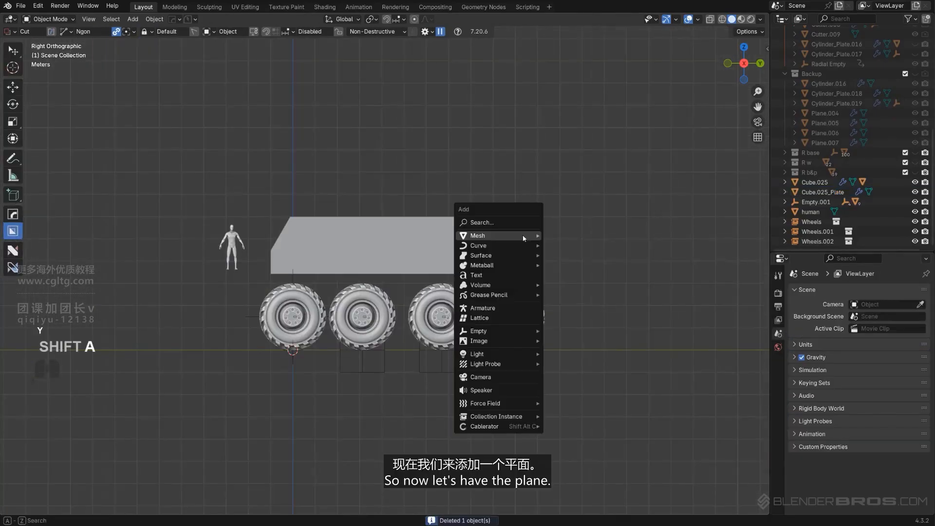
pyautogui.moveTo(521, 235)
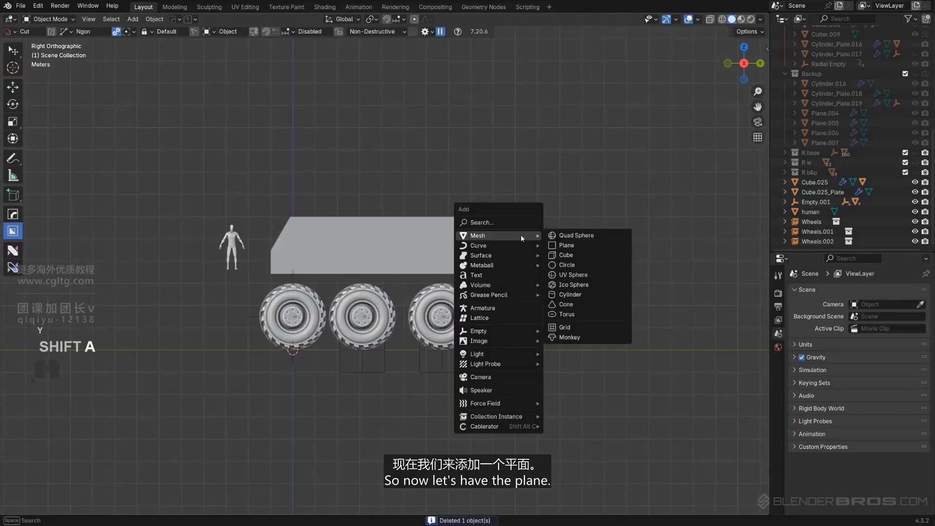
pyautogui.click(566, 245)
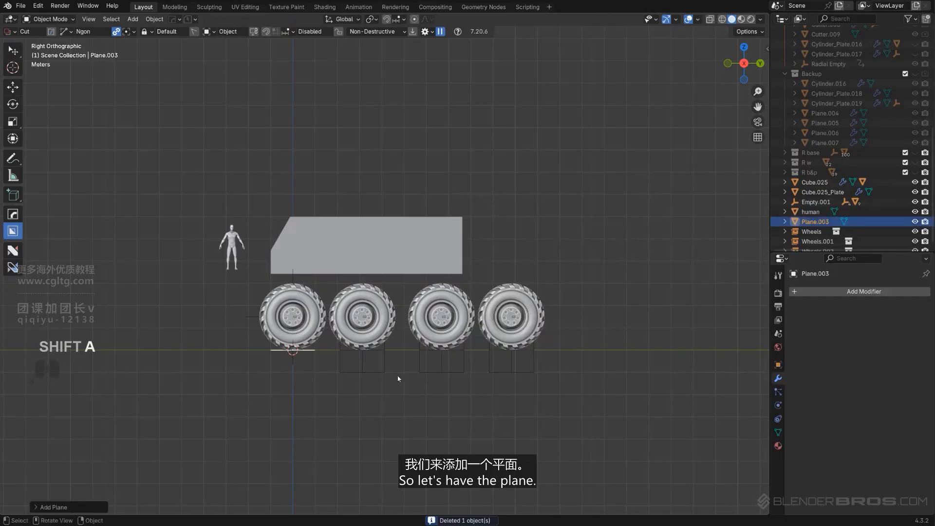
pyautogui.press('g')
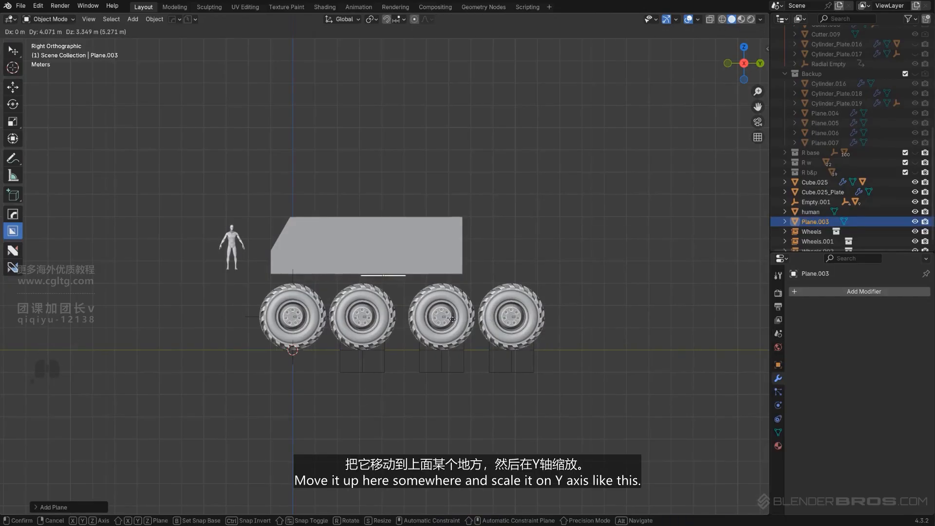
pyautogui.click(453, 318)
# - Stretch the plane along the Y axis until it extends well past both ends of the hull
pyautogui.press('s')
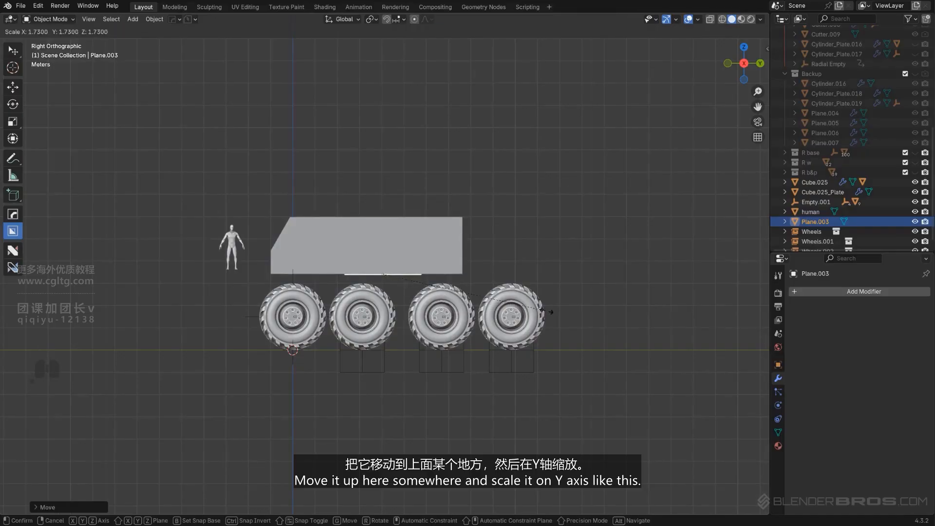
pyautogui.press('y')
pyautogui.click(395, 239)
pyautogui.scroll(1, 396, 240)
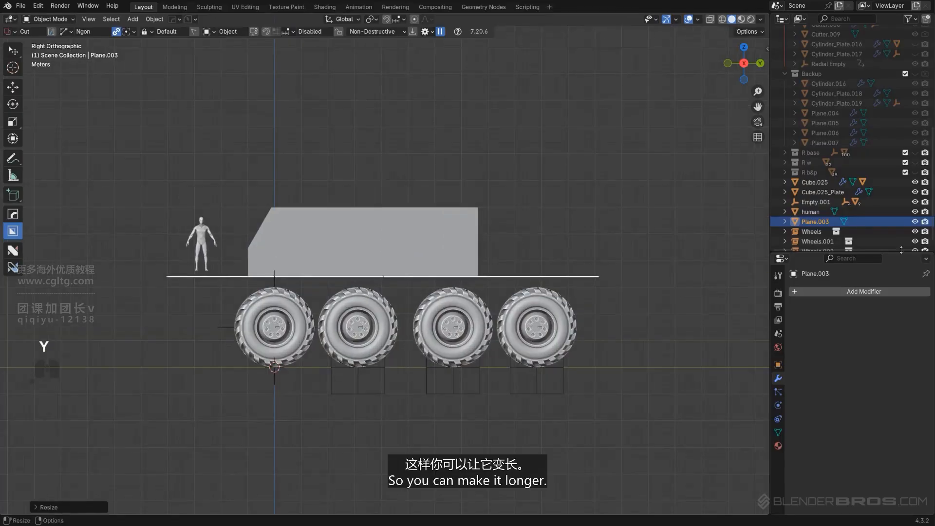
# - Widen the plane along the X axis until it overhangs both hull sides slightly, and apply its scale
pyautogui.moveTo(488, 264); pyautogui.dragTo(501, 287, button='middle')
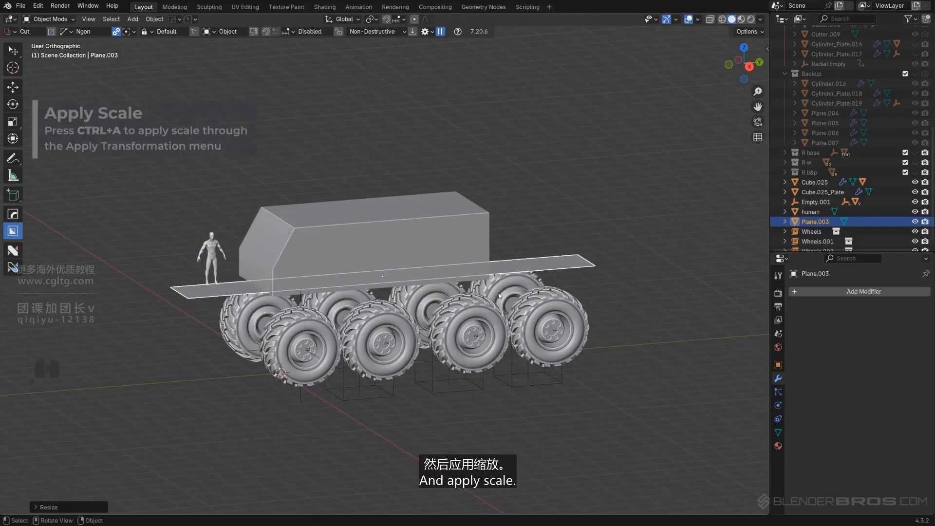
pyautogui.hotkey('ctrl', 'a')
pyautogui.moveTo(638, 232); pyautogui.dragTo(414, 273, button='middle')
pyautogui.press('KP_5')
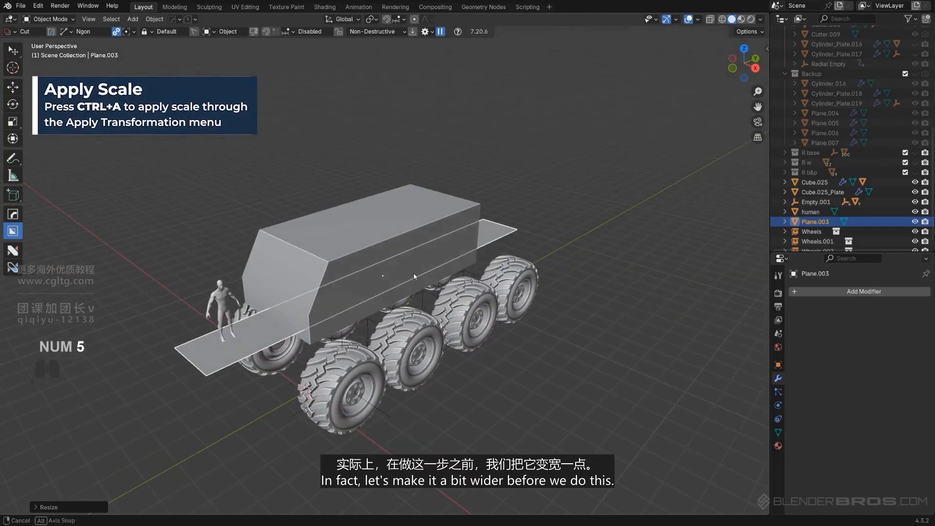
pyautogui.press('s')
pyautogui.press('x')
pyautogui.click(437, 297)
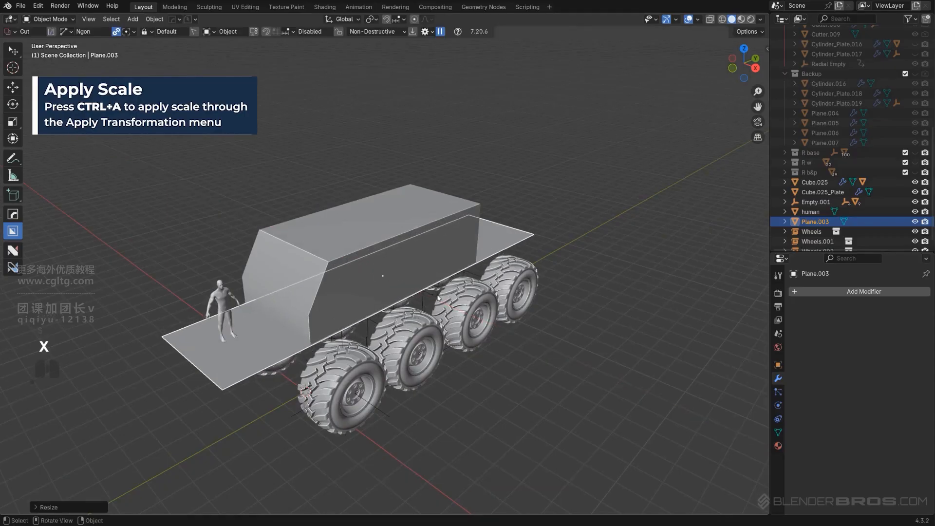
pyautogui.press('s')
pyautogui.press('x')
pyautogui.click(442, 295)
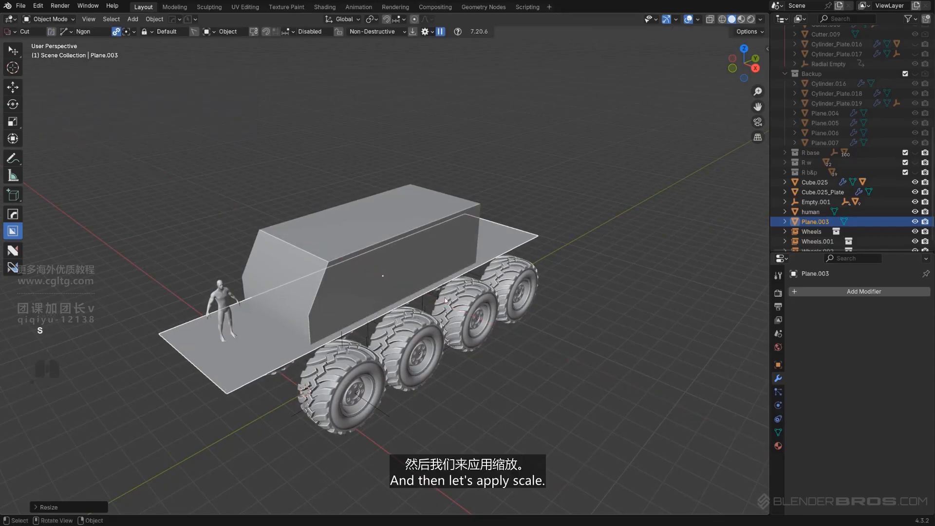
pyautogui.hotkey('ctrl', 'a')
pyautogui.click(435, 321)
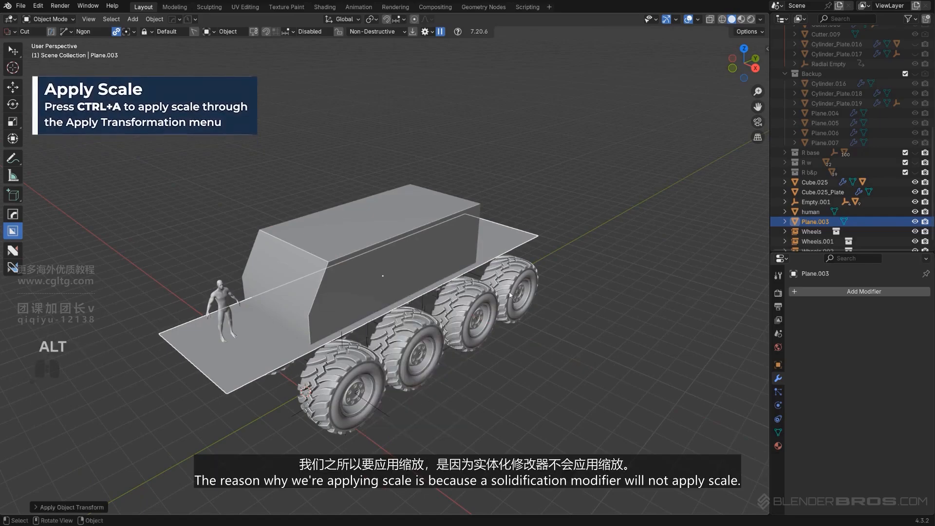
# - Add a Solidify modifier to the plane under the hull with a downward thickness of about 0.15
pyautogui.keyDown('alt'); pyautogui.moveTo(409, 287); pyautogui.dragTo(373, 297, button='middle'); pyautogui.keyUp('alt')
pyautogui.keyDown('alt'); pyautogui.scroll(-1, 372, 296); pyautogui.keyUp('alt')
pyautogui.press('KP_5')
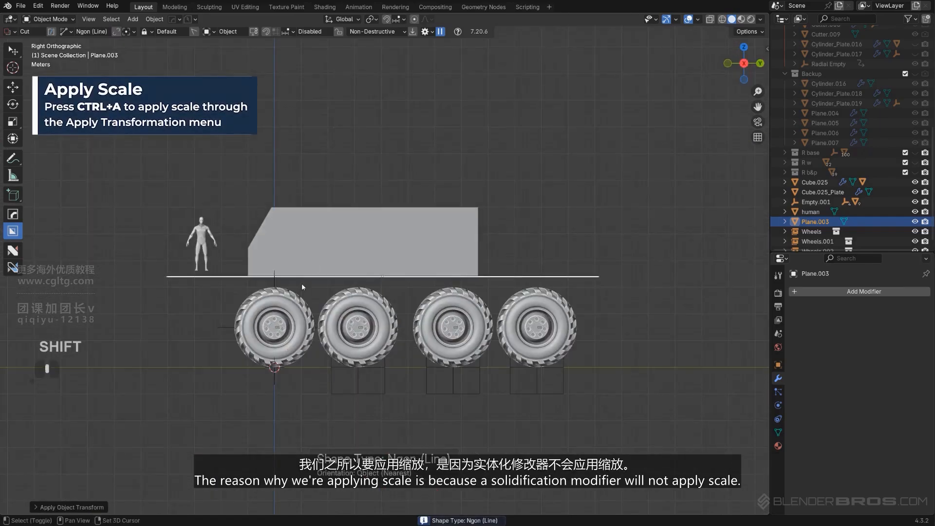
pyautogui.keyDown('shift'); pyautogui.moveTo(302, 283); pyautogui.dragTo(282, 249, button='middle'); pyautogui.keyUp('shift')
pyautogui.keyDown('shift'); pyautogui.moveTo(442, 258); pyautogui.dragTo(464, 274, button='middle'); pyautogui.keyUp('shift')
pyautogui.scroll(1, 423, 273)
pyautogui.press('q')
pyautogui.moveTo(489, 264)
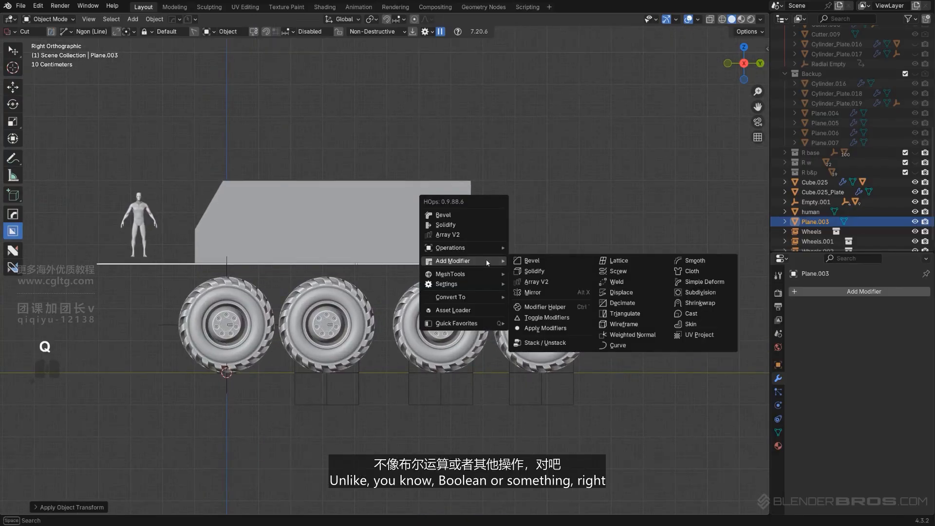
pyautogui.click(534, 270)
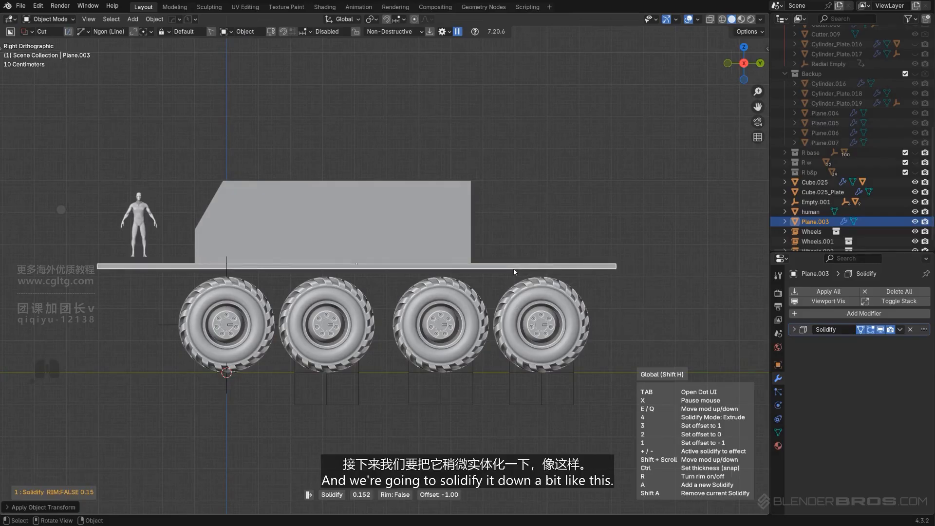
pyautogui.click(514, 273)
# - Raise the floor slab about 0.02 m along Z so its upper face meets the underside of the hull
pyautogui.scroll(1, 479, 281)
pyautogui.keyDown('shift'); pyautogui.moveTo(419, 286); pyautogui.dragTo(432, 314, button='middle'); pyautogui.keyUp('shift')
pyautogui.scroll(6, 417, 315)
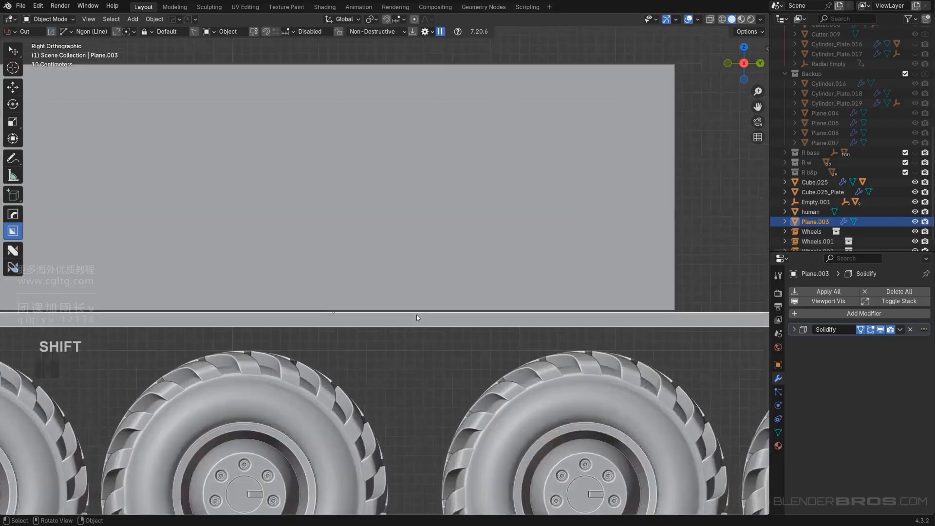
pyautogui.press('g')
pyautogui.press('z')
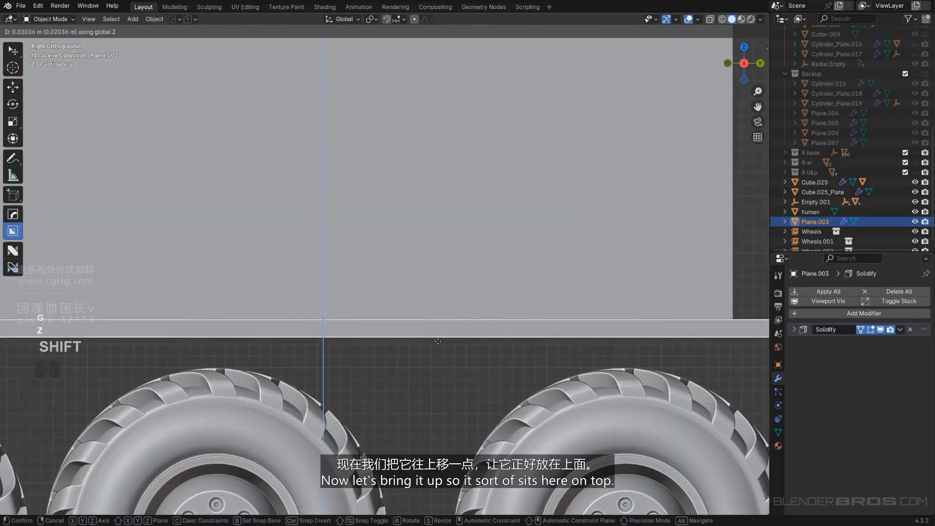
pyautogui.click(438, 346)
# - Select the front hull block together with the floor slab and scale both slightly wider along the X axis
pyautogui.scroll(-3, 439, 345)
pyautogui.scroll(-6, 439, 345)
pyautogui.keyDown('alt'); pyautogui.moveTo(404, 320); pyautogui.dragTo(446, 312, button='middle'); pyautogui.keyUp('alt')
pyautogui.scroll(5, 448, 297)
pyautogui.keyDown('shift'); pyautogui.moveTo(454, 275); pyautogui.dragTo(430, 284, button='middle'); pyautogui.keyUp('shift')
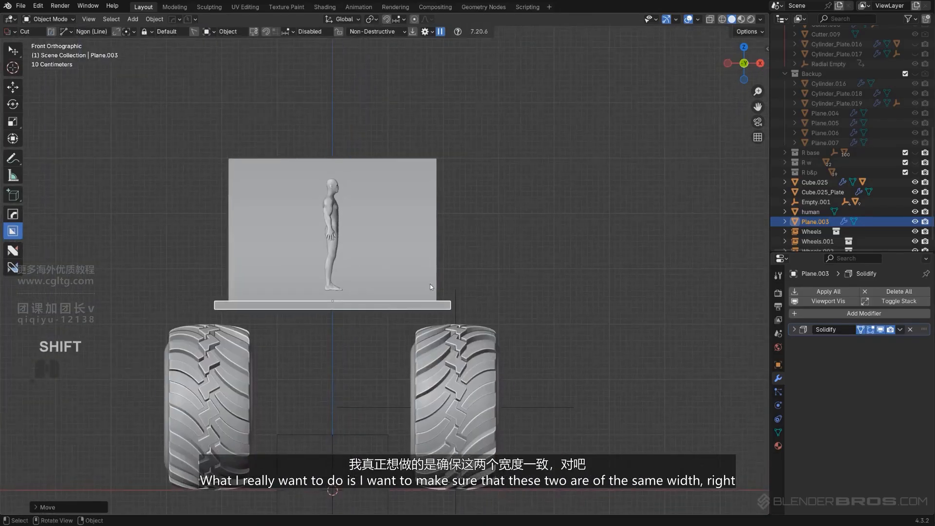
pyautogui.click(430, 285)
pyautogui.keyDown('shift'); pyautogui.click(436, 308); pyautogui.keyUp('shift')
pyautogui.press('s')
pyautogui.press('x')
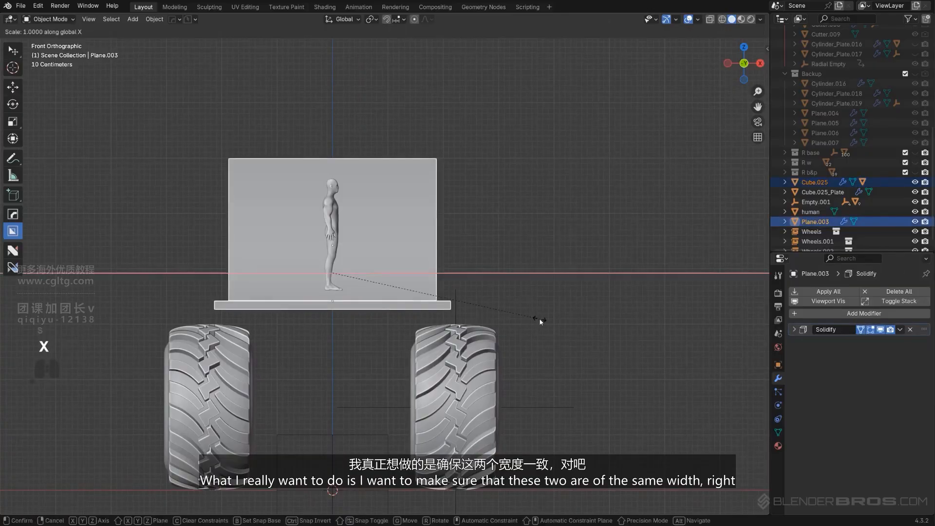
pyautogui.click(550, 322)
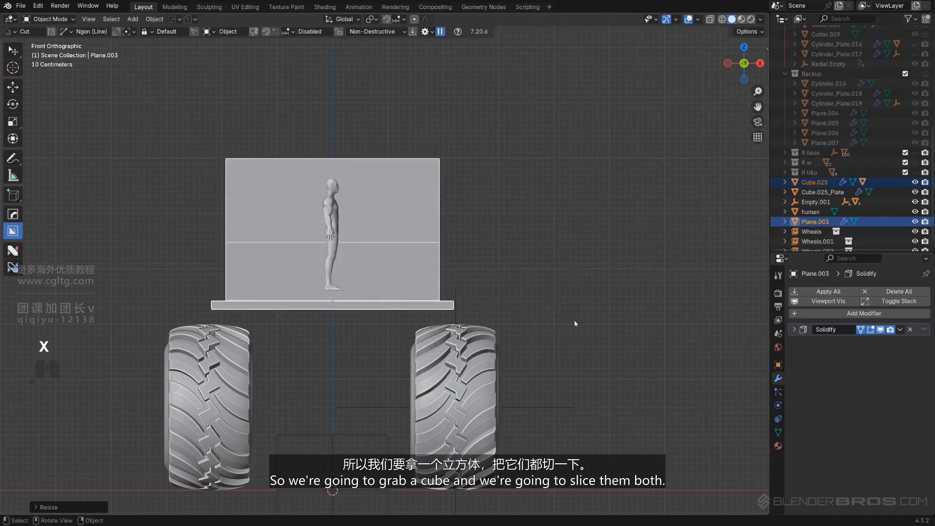
# - Cut the +X sides of the hull block and slab flush with one BoxCutter box of about 2.29 by 4.70
pyautogui.press('d')
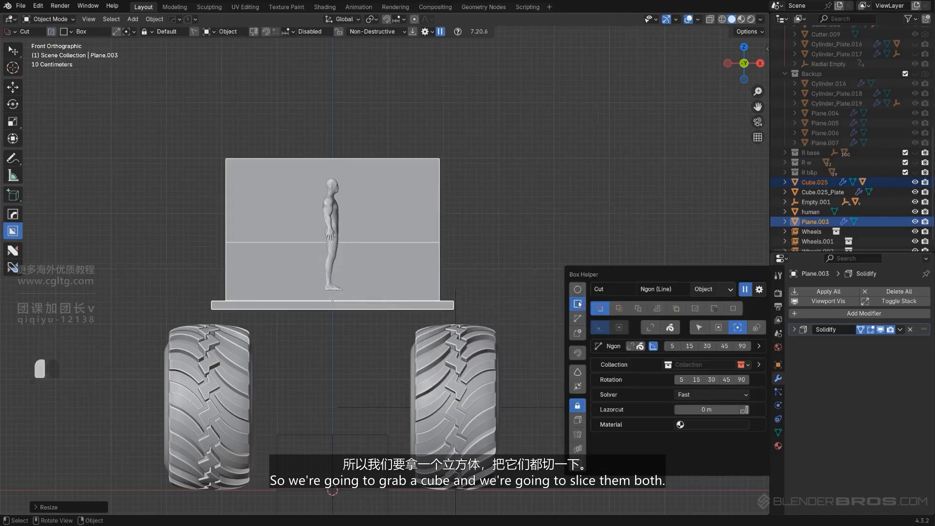
pyautogui.moveTo(436, 133); pyautogui.dragTo(563, 395)
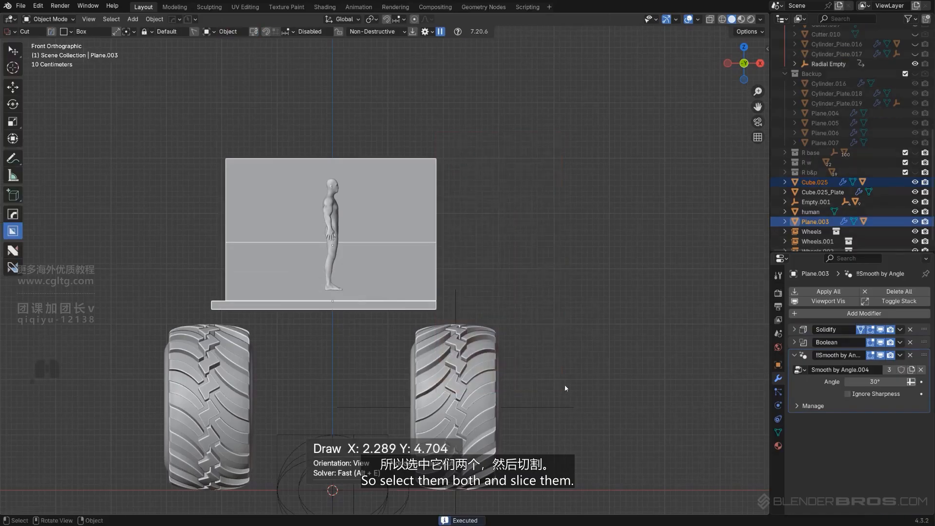
pyautogui.click(572, 288)
# - Mirror the floor slab and the front hull block individually across the X axis from the trimmed +X side
pyautogui.click(437, 309)
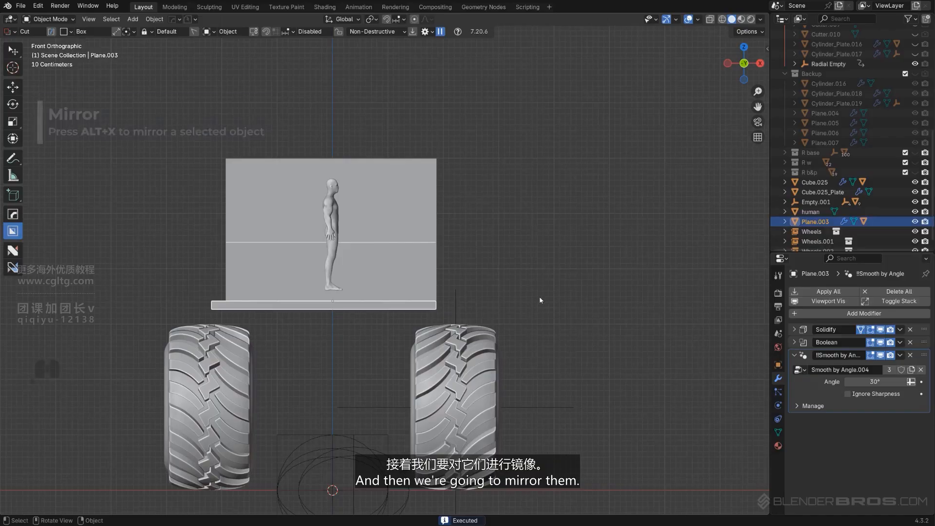
pyautogui.hotkey('alt', 'x')
pyautogui.click(421, 271)
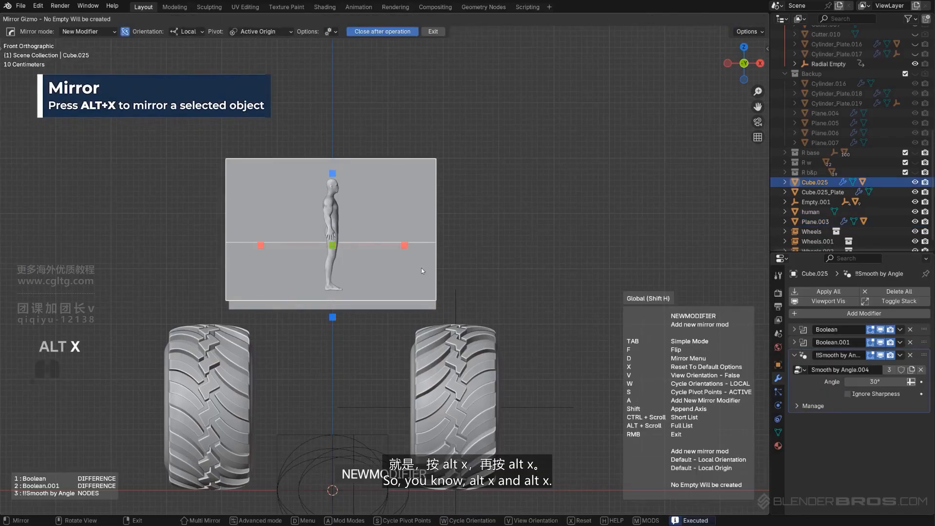
pyautogui.click(405, 246)
# - Move the rear hull block slightly backward to open a narrow gap behind the front hull block
pyautogui.keyDown('alt'); pyautogui.moveTo(559, 271); pyautogui.dragTo(536, 279, button='middle'); pyautogui.keyUp('alt')
pyautogui.scroll(-2, 535, 279)
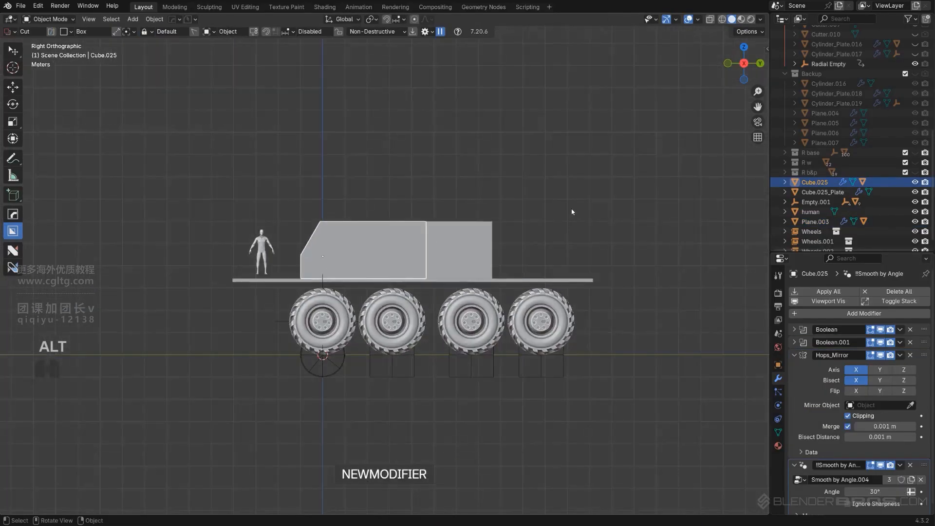
pyautogui.click(572, 212)
pyautogui.scroll(2, 560, 224)
pyautogui.keyDown('shift'); pyautogui.moveTo(537, 247); pyautogui.dragTo(467, 266, button='middle'); pyautogui.keyUp('shift')
pyautogui.click(432, 258)
pyautogui.scroll(3, 436, 288)
pyautogui.press('g')
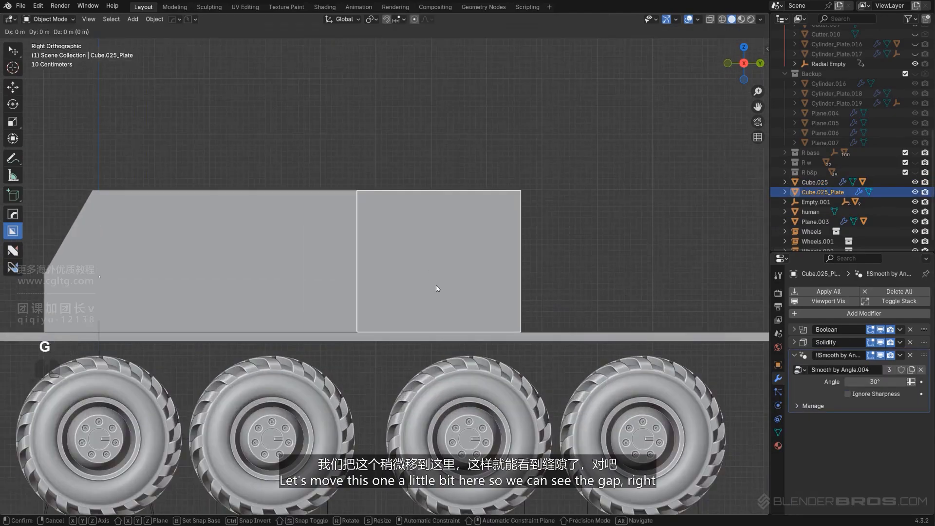
pyautogui.click(451, 288)
# - Isolate the rear block, snap the 3D cursor to its lower front edge, and return to Object Mode in the full scene
pyautogui.scroll(-5, 585, 200)
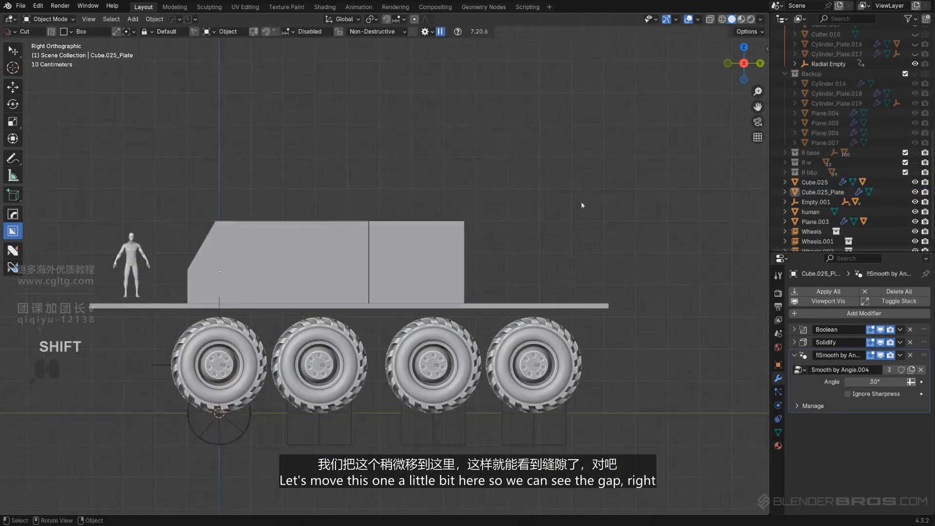
pyautogui.moveTo(484, 286); pyautogui.dragTo(381, 303, button='middle')
pyautogui.press('KP_5')
pyautogui.click(486, 273)
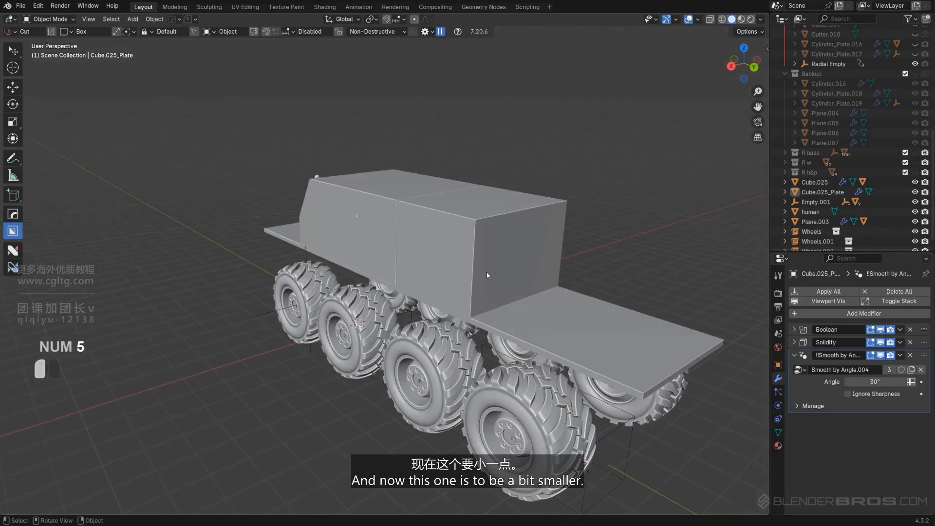
pyautogui.scroll(3, 480, 278)
pyautogui.keyDown('shift'); pyautogui.moveTo(438, 287); pyautogui.dragTo(365, 355, button='middle'); pyautogui.keyUp('shift')
pyautogui.moveTo(444, 321); pyautogui.dragTo(397, 359, button='middle')
pyautogui.press('KP_Divide')
pyautogui.press('Tab')
pyautogui.hotkey('shift', 's')
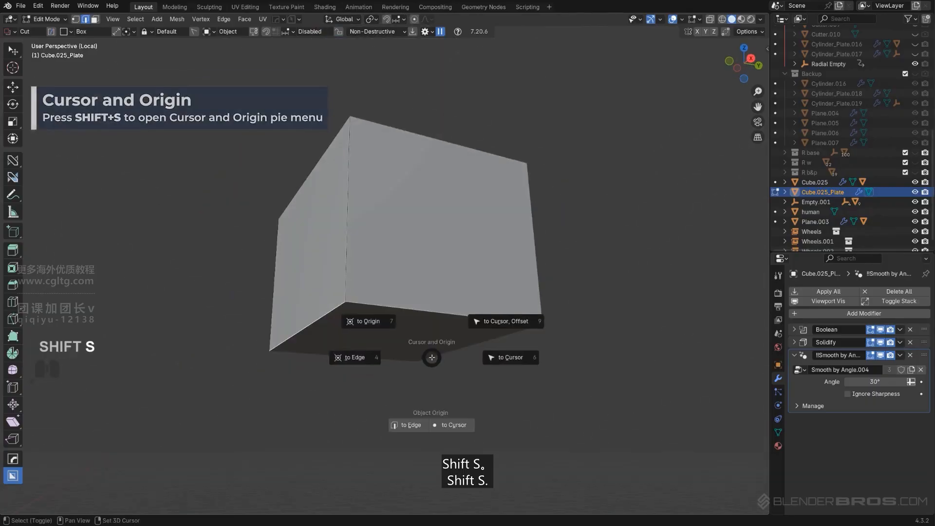
pyautogui.click(368, 359)
pyautogui.press('KP_Divide')
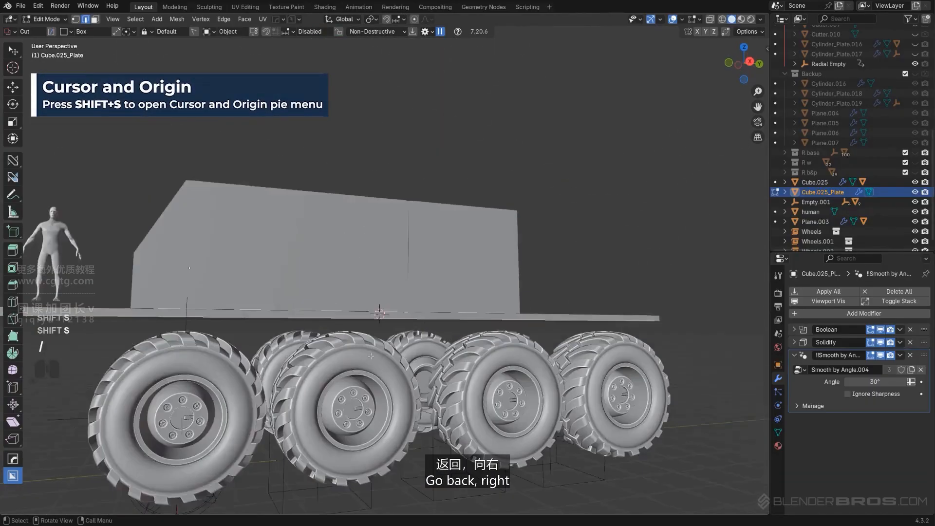
pyautogui.press('Tab')
pyautogui.click(423, 191)
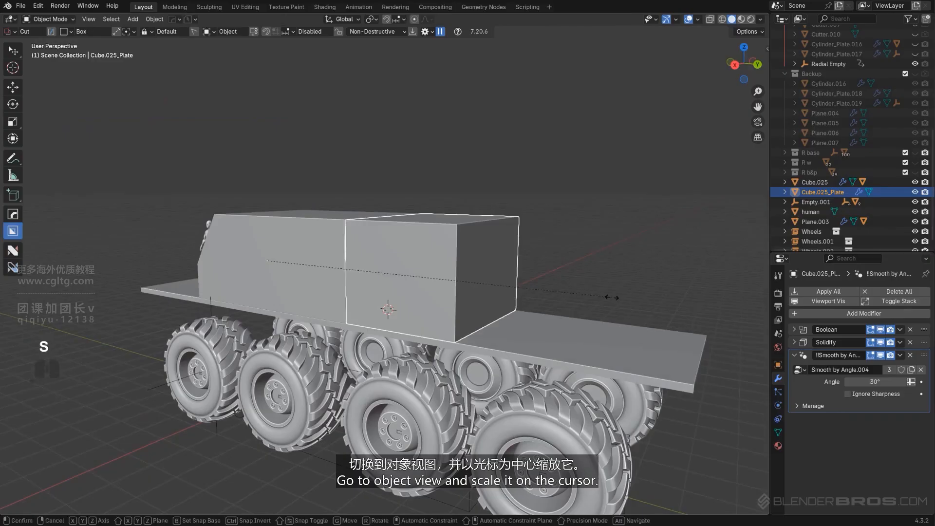
# - Set the transform pivot point to 3D Cursor and scale the rear block down slightly on all axes
pyautogui.rightClick(583, 299)
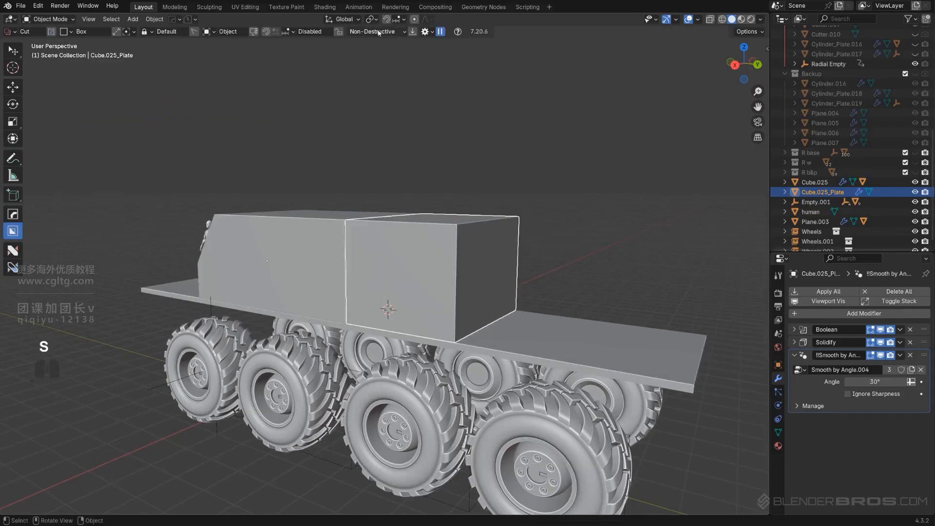
pyautogui.click(376, 21)
pyautogui.click(397, 53)
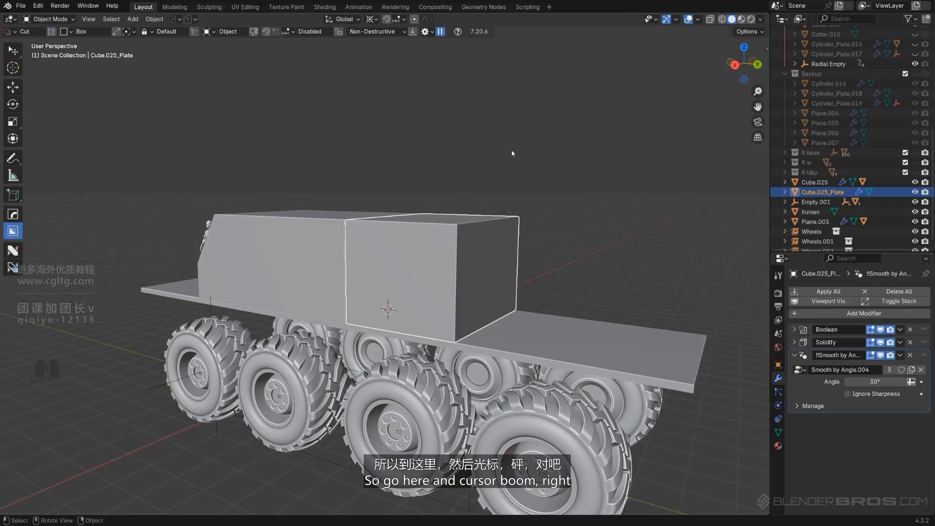
pyautogui.press('s')
pyautogui.click(618, 252)
# - Scale the rear block along the X axis to make it slightly narrower relative to the front hull
pyautogui.keyDown('alt'); pyautogui.moveTo(618, 253); pyautogui.dragTo(524, 283, button='middle'); pyautogui.keyUp('alt')
pyautogui.press('KP_5')
pyautogui.scroll(3, 526, 284)
pyautogui.press('s')
pyautogui.press('x')
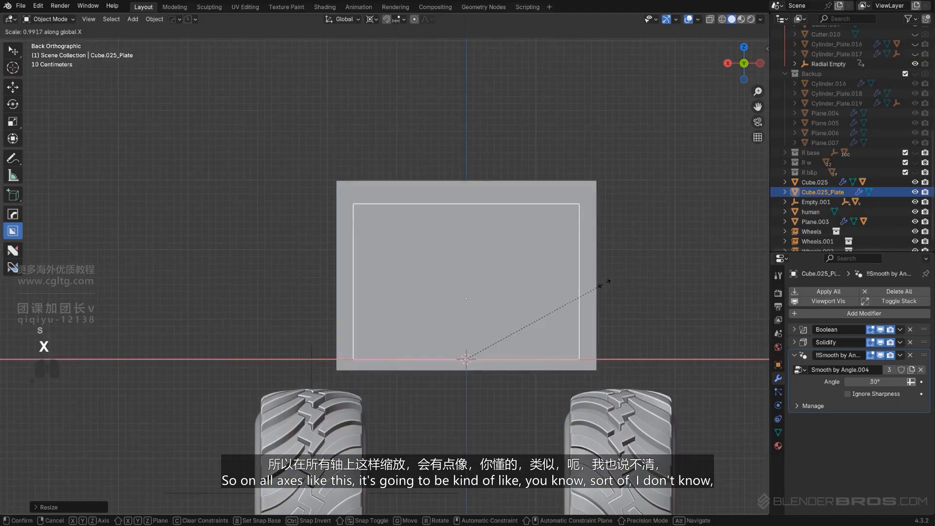
pyautogui.click(592, 294)
pyautogui.scroll(-2, 585, 294)
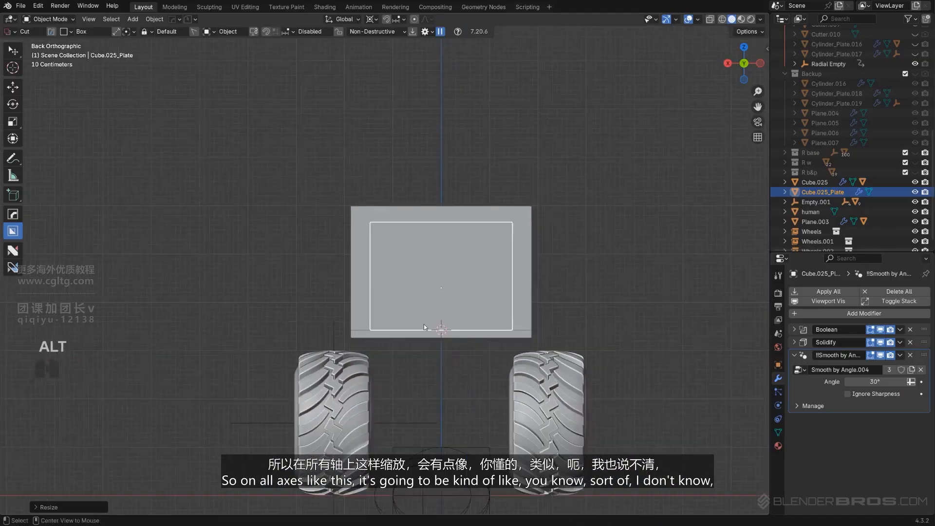
# - Duplicate the rear block along Y and place the copy above the rearmost wheel, near the slab's back end
pyautogui.keyDown('alt'); pyautogui.moveTo(559, 311); pyautogui.dragTo(482, 322, button='middle'); pyautogui.keyUp('alt')
pyautogui.scroll(-2, 481, 323)
pyautogui.scroll(-1, 480, 321)
pyautogui.keyDown('shift'); pyautogui.moveTo(467, 238); pyautogui.dragTo(463, 242, button='middle'); pyautogui.keyUp('shift')
pyautogui.click(463, 242)
pyautogui.scroll(2, 390, 266)
pyautogui.moveTo(386, 266)
pyautogui.mouseDown(button='middle')
pyautogui.moveTo(387, 288)
pyautogui.moveTo(436, 289)
pyautogui.moveTo(443, 274)
pyautogui.moveTo(321, 314)
pyautogui.moveTo(329, 302)
pyautogui.moveTo(399, 312)
pyautogui.moveTo(396, 300)
pyautogui.moveTo(288, 333)
pyautogui.moveTo(381, 315)
pyautogui.moveTo(372, 268)
pyautogui.mouseUp(button='middle')
pyautogui.press('KP_5')
pyautogui.press('KP_5')
pyautogui.scroll(1, 381, 313)
pyautogui.click(349, 293)
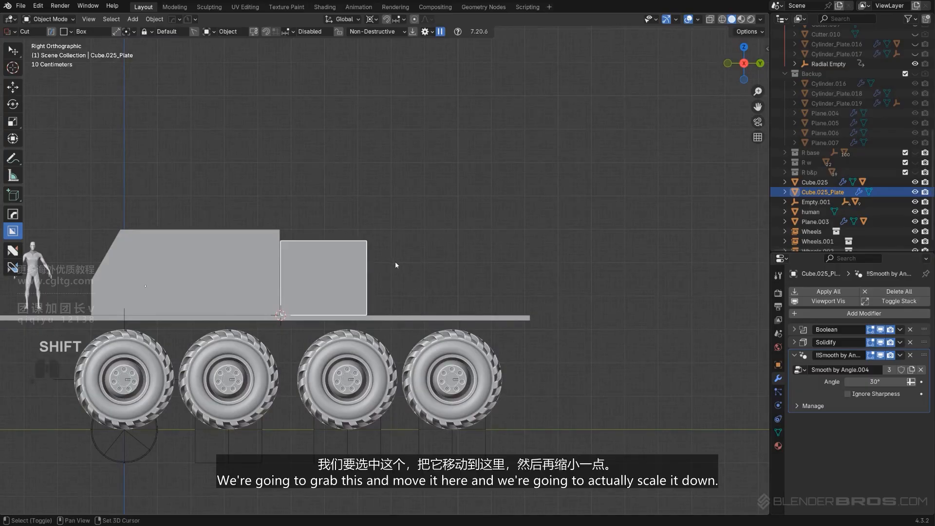
pyautogui.hotkey('shift', 'd')
pyautogui.press('y')
pyautogui.click(542, 268)
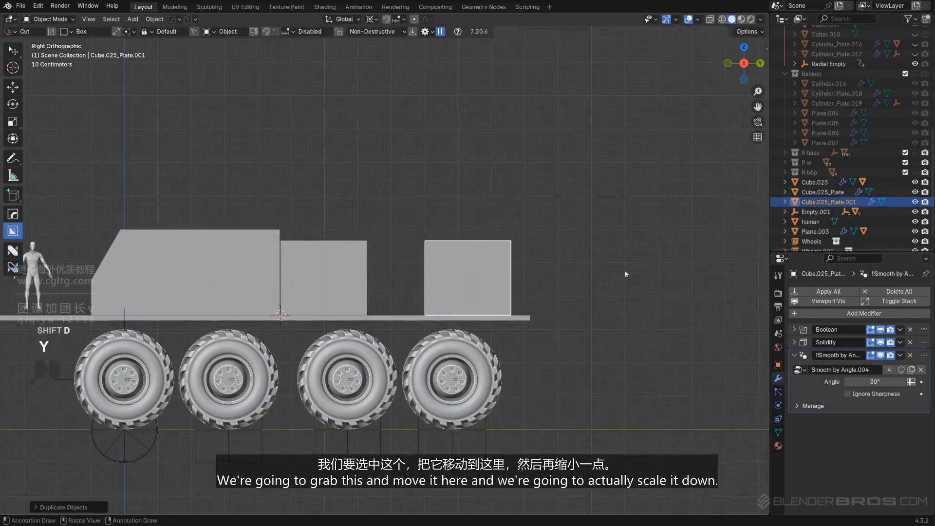
# - Scale the duplicated block down along Z into a low box resting on the slab
pyautogui.press('s')
pyautogui.press('z')
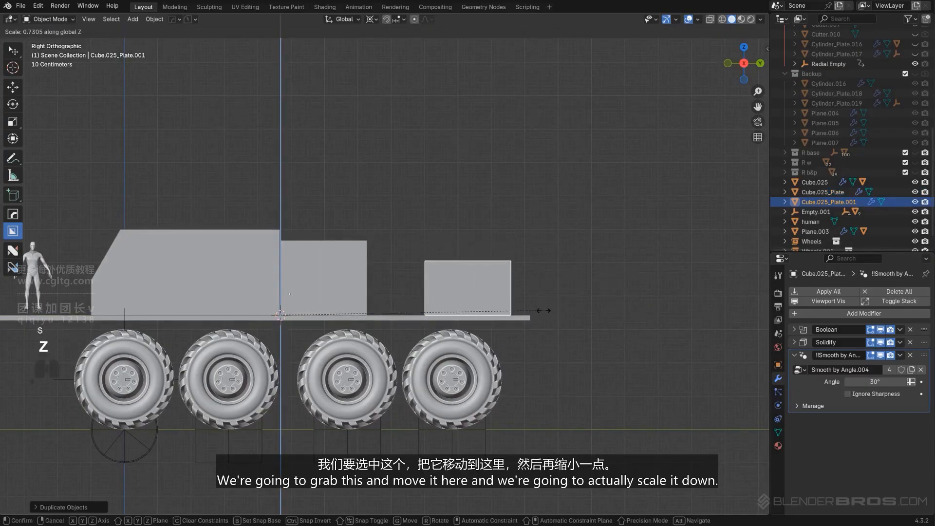
pyautogui.click(500, 321)
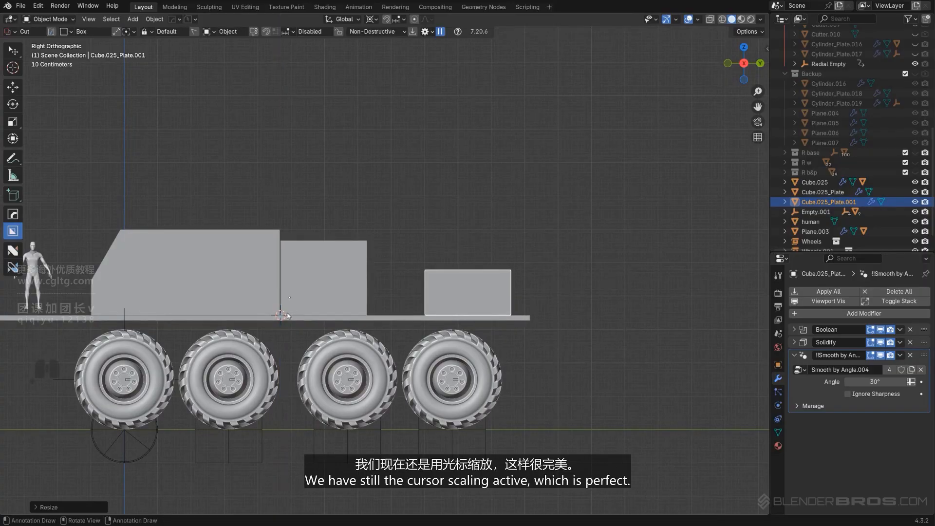
pyautogui.keyDown('shift'); pyautogui.moveTo(484, 280); pyautogui.dragTo(476, 289, button='middle'); pyautogui.keyUp('shift')
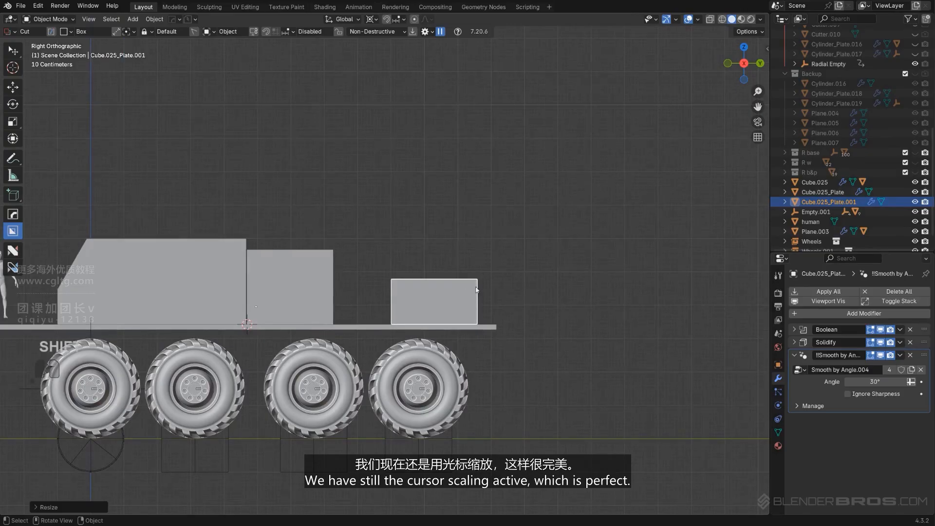
pyautogui.hotkey('shift', 'a')
pyautogui.moveTo(558, 312)
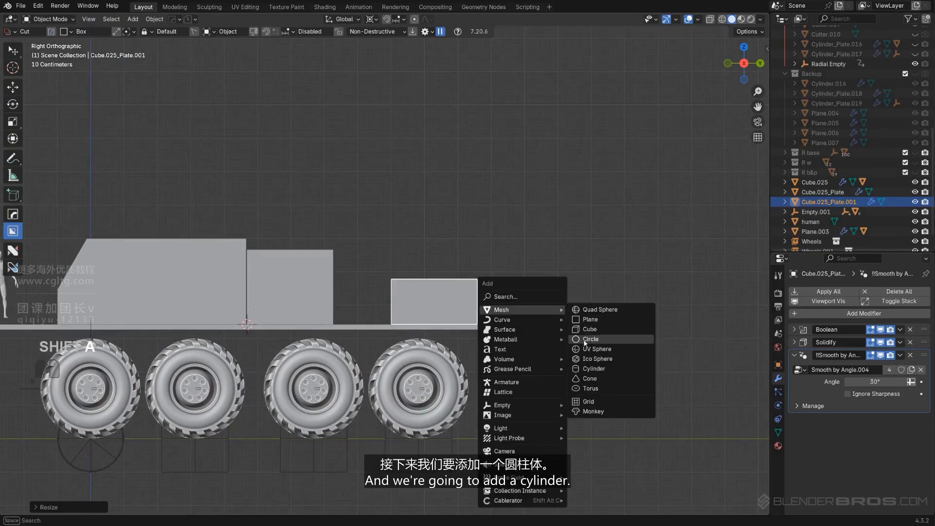
pyautogui.click(589, 378)
pyautogui.click(571, 359)
# - Add a mesh cylinder and move it on top of the low rear box
pyautogui.hotkey('shift', 'a')
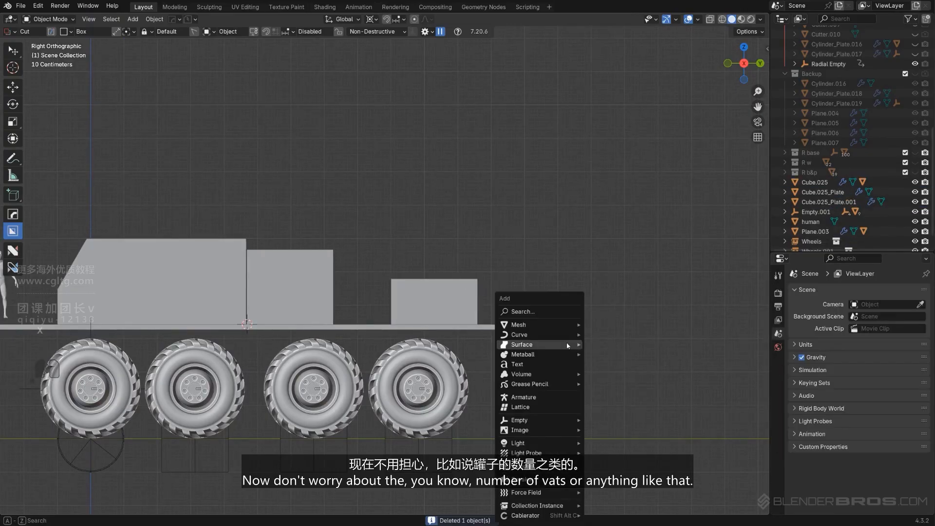
pyautogui.moveTo(562, 327)
pyautogui.click(608, 383)
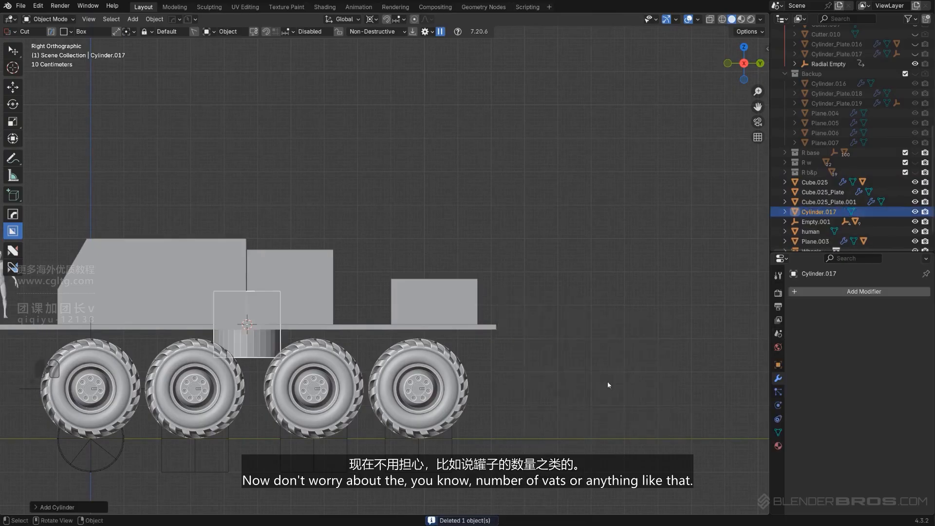
pyautogui.press('g')
pyautogui.click(589, 252)
# - Set the transform pivot point to Individual Origins and rotate the cylinder 90 degrees so it lies along the vehicle's length
pyautogui.press('r')
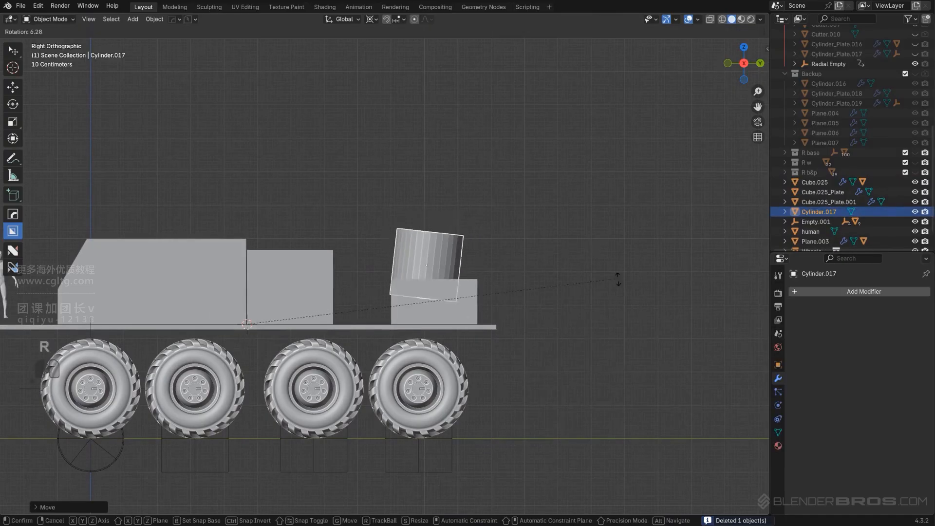
pyautogui.rightClick(617, 277)
pyautogui.click(375, 20)
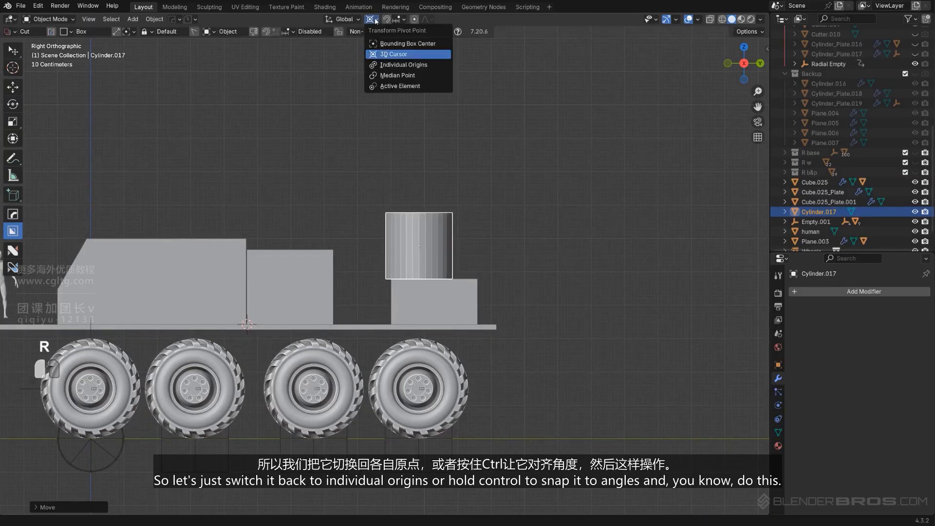
pyautogui.click(404, 65)
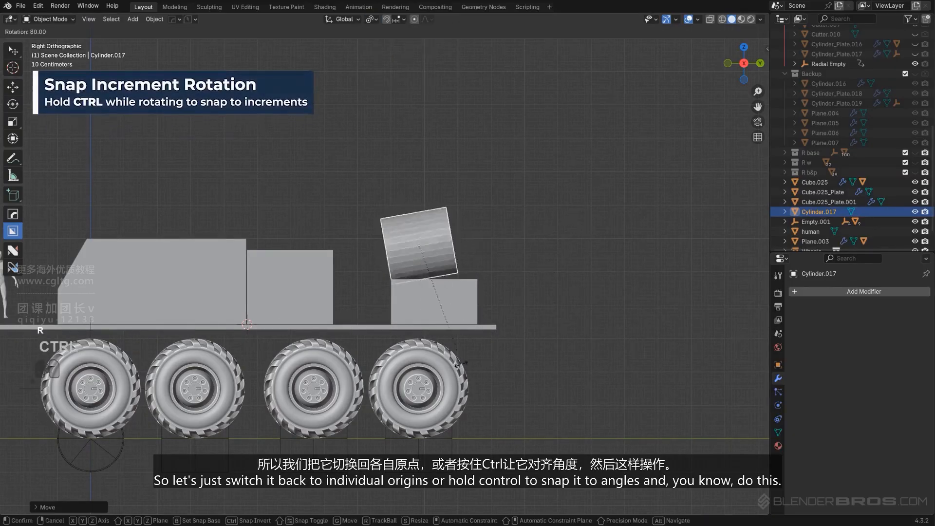
pyautogui.keyDown('ctrl'); pyautogui.click(434, 356); pyautogui.keyUp('ctrl')
# - Lengthen the cylinder along Y and apply Sharpen for smooth shading
pyautogui.press('s')
pyautogui.press('y')
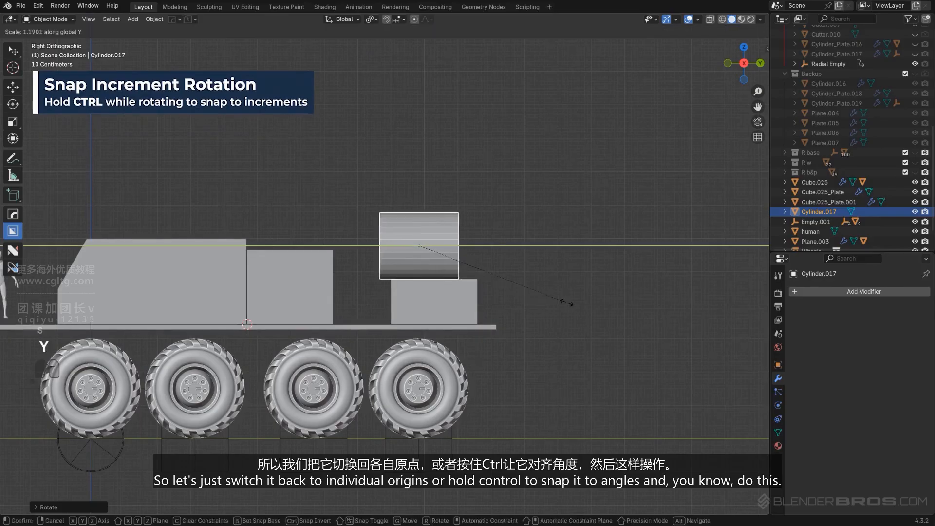
pyautogui.click(599, 306)
pyautogui.press('q')
pyautogui.click(554, 193)
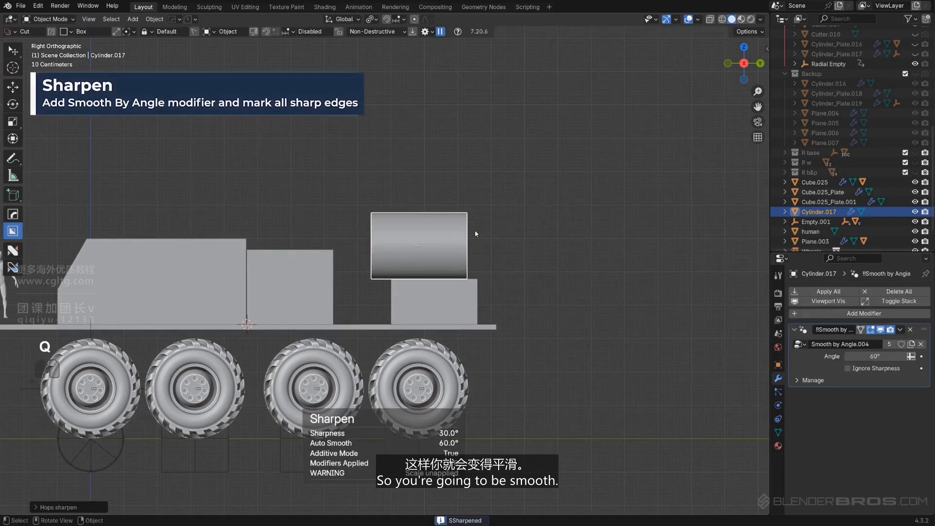
# - Move the cylinder about 0.37 m along Y to centre it over the low rear box
pyautogui.scroll(3, 471, 250)
pyautogui.press('g')
pyautogui.press('y')
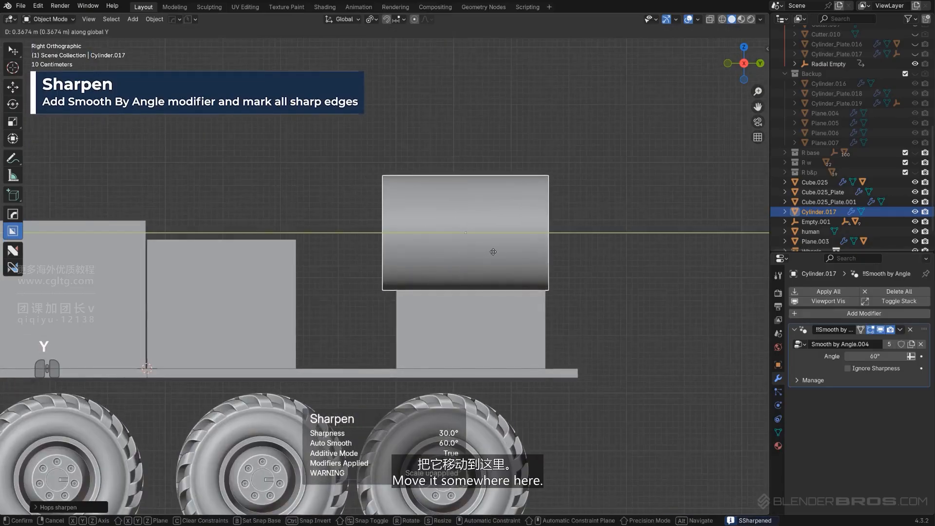
pyautogui.click(493, 252)
# - Scale the cylinder slightly smaller, stretch it along Y past both ends of the low box, and lower it onto the box
pyautogui.press('s')
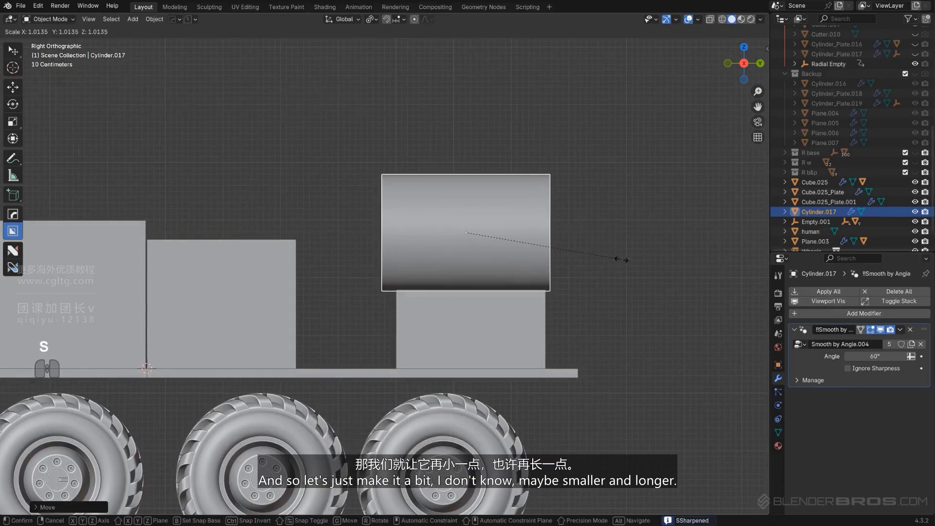
pyautogui.click(617, 259)
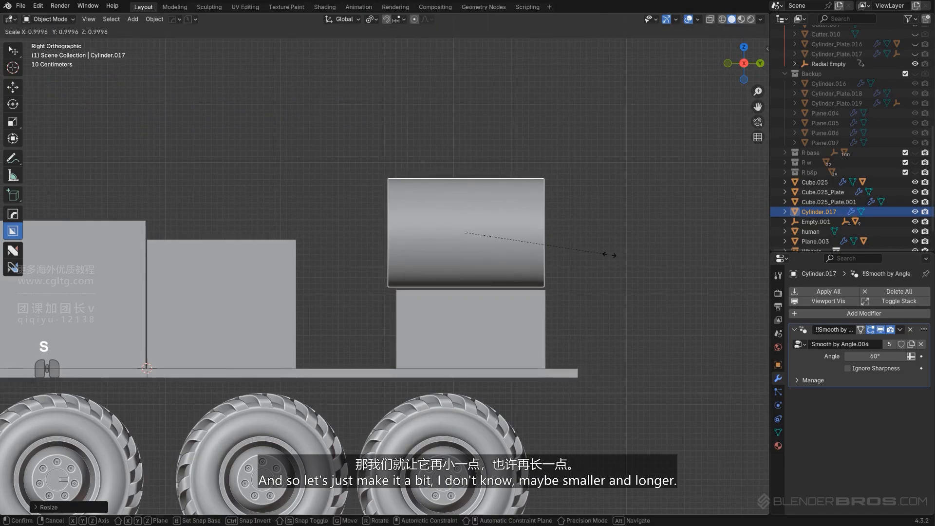
pyautogui.press('y')
pyautogui.click(625, 254)
pyautogui.press('g')
pyautogui.press('z')
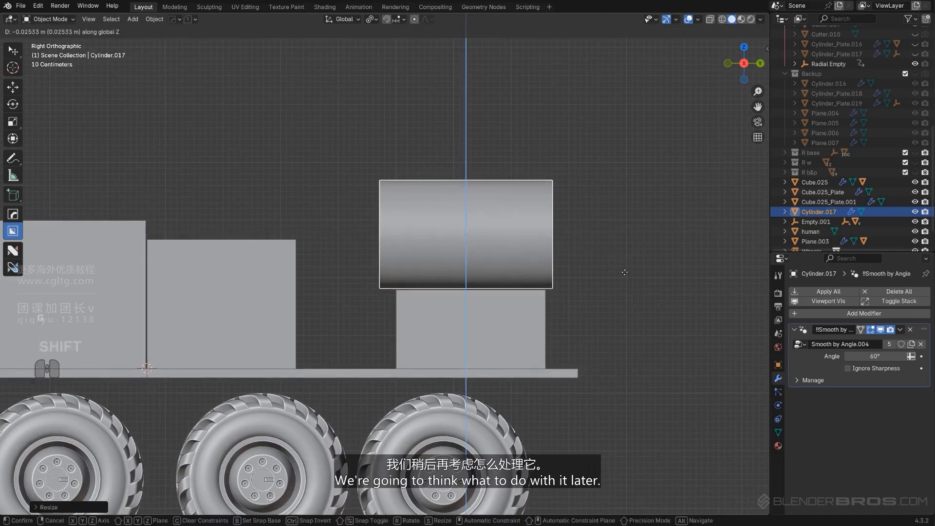
pyautogui.click(624, 286)
# - Move the cylinder along the X axis toward the vehicle's +X side
pyautogui.scroll(-4, 619, 288)
pyautogui.scroll(1, 565, 294)
pyautogui.scroll(-3, 561, 294)
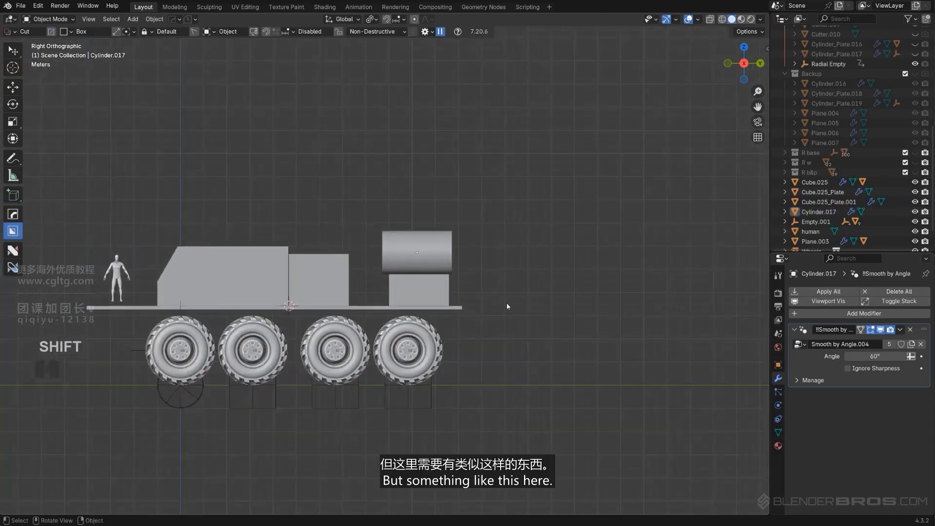
pyautogui.moveTo(507, 302); pyautogui.dragTo(486, 312, button='middle')
pyautogui.press('KP_5')
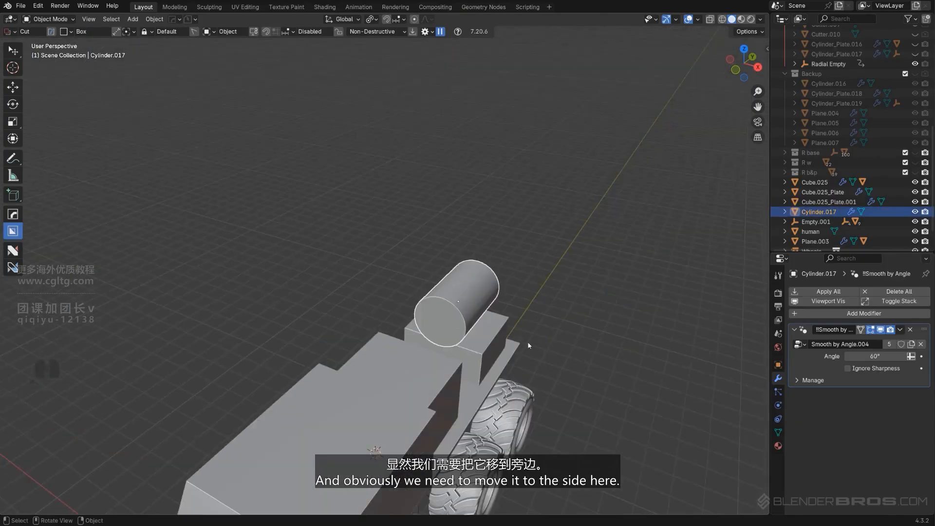
pyautogui.keyDown('shift'); pyautogui.moveTo(528, 346); pyautogui.dragTo(488, 333, button='middle'); pyautogui.keyUp('shift')
pyautogui.press('g')
pyautogui.press('x')
pyautogui.click(518, 344)
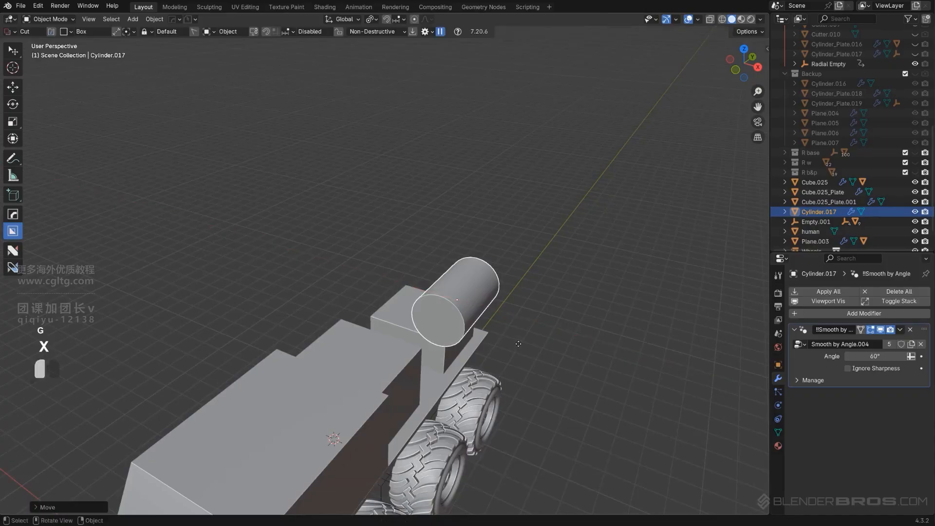
# - Scale the low rear box along X to make it narrower under the cylinder
pyautogui.scroll(1, 518, 344)
pyautogui.click(420, 343)
pyautogui.press('s')
pyautogui.press('x')
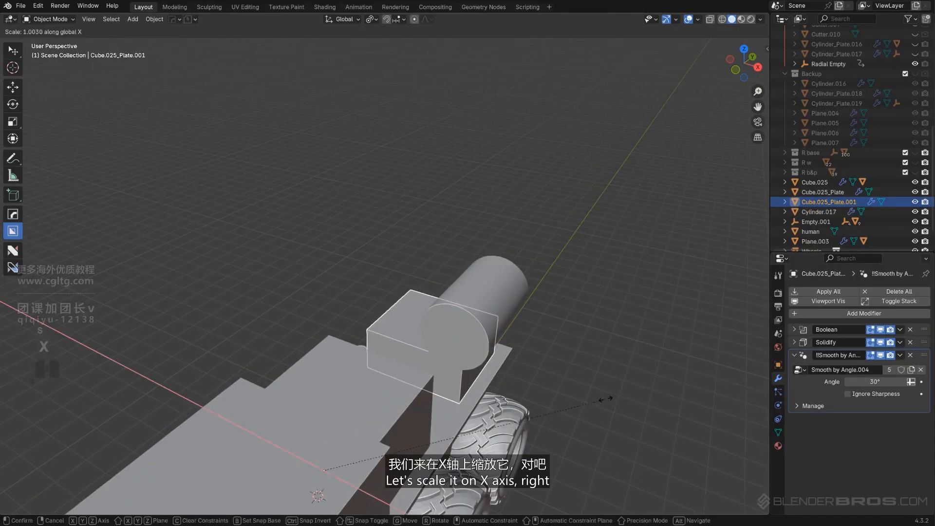
pyautogui.click(460, 388)
# - Move the low rear box about 1.1 m along X to the +X edge of the slab, beneath the cylinder
pyautogui.press('g')
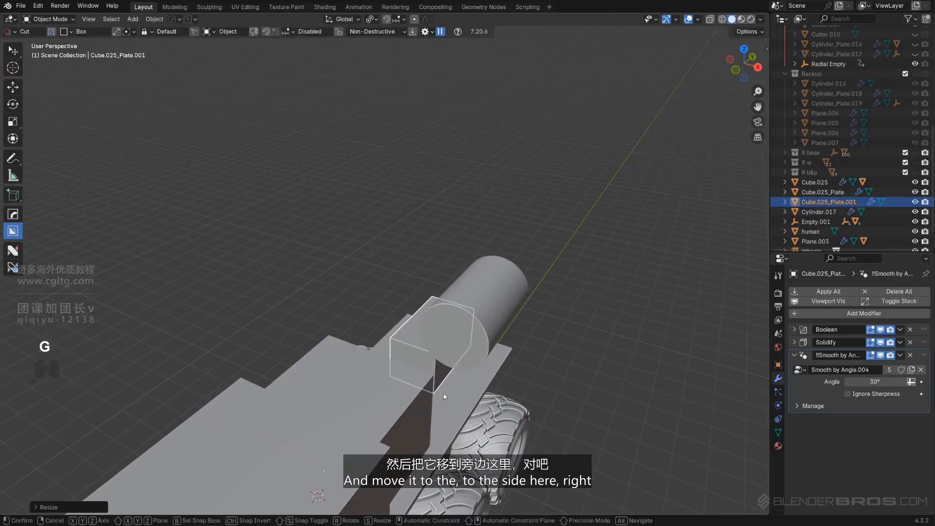
pyautogui.press('x')
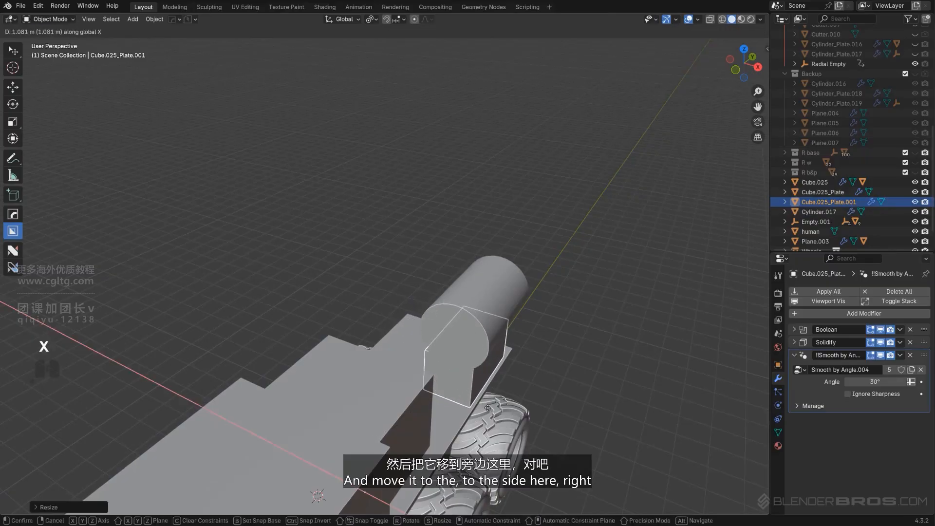
pyautogui.click(510, 400)
pyautogui.press('g')
pyautogui.press('z')
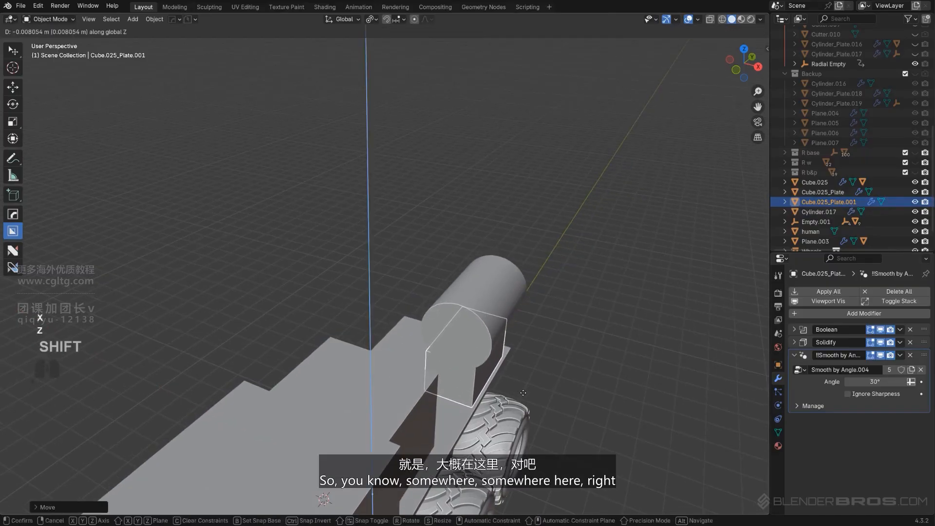
pyautogui.click(543, 403)
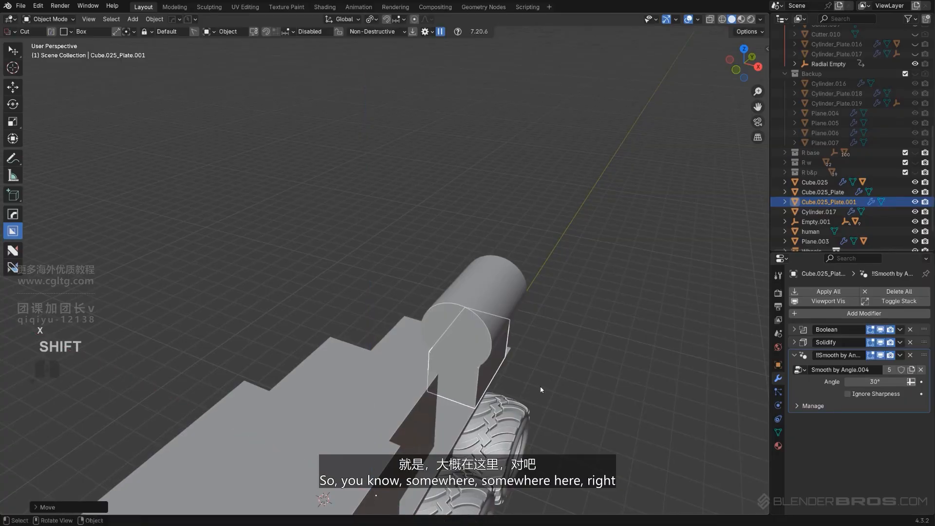
# - Mirror the cylinder and the low rear box across the X axis, using the front hull block as the mirror object
pyautogui.moveTo(540, 386); pyautogui.dragTo(497, 351, button='middle')
pyautogui.hotkey('alt', 'a')
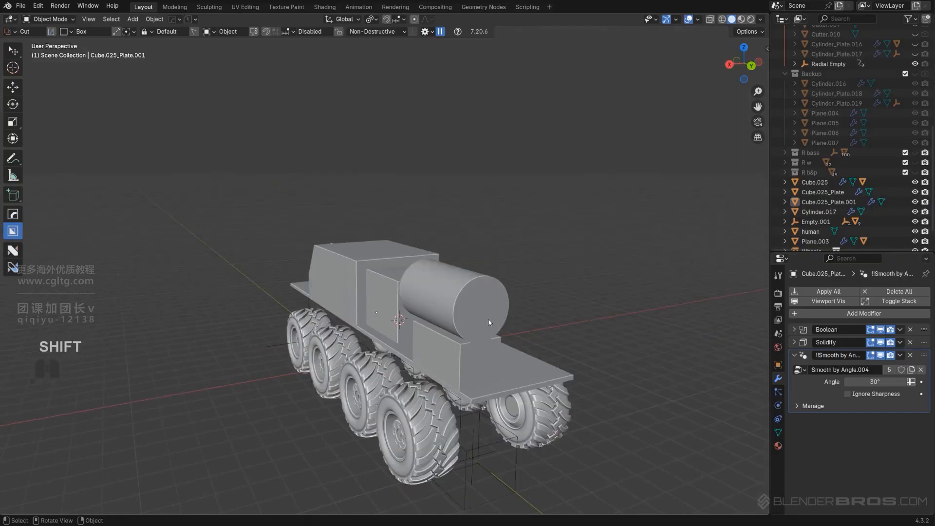
pyautogui.keyDown('shift'); pyautogui.click(489, 320); pyautogui.keyUp('shift')
pyautogui.keyDown('shift'); pyautogui.click(486, 357); pyautogui.keyUp('shift')
pyautogui.keyDown('shift'); pyautogui.click(384, 260); pyautogui.keyUp('shift')
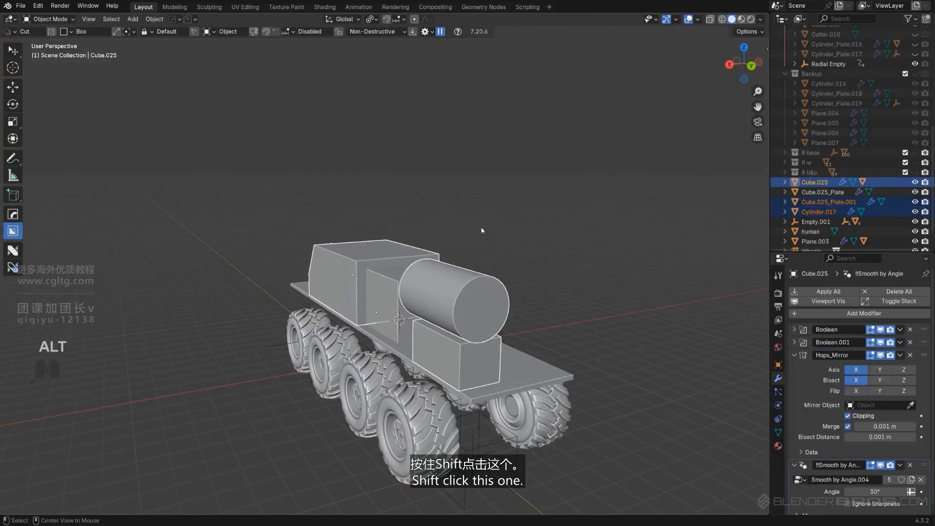
pyautogui.hotkey('alt', 'x')
pyautogui.click(285, 282)
pyautogui.click(153, 282)
# - Move the cylinder and the low rear box together about 0.71 m forward along the Y axis
pyautogui.press('KP_3')
pyautogui.press('KP_5')
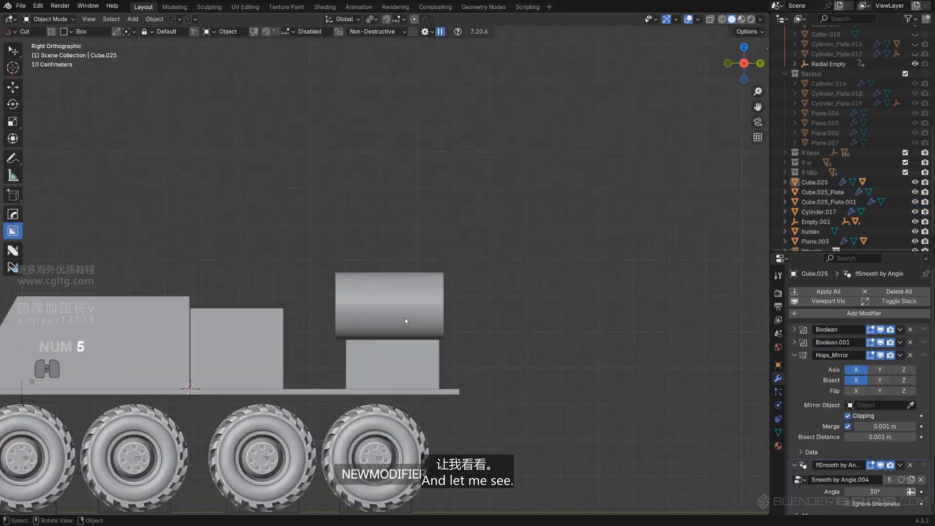
pyautogui.keyDown('shift'); pyautogui.moveTo(273, 372); pyautogui.dragTo(465, 271, button='middle'); pyautogui.keyUp('shift')
pyautogui.scroll(-1, 429, 271)
pyautogui.scroll(1, 461, 275)
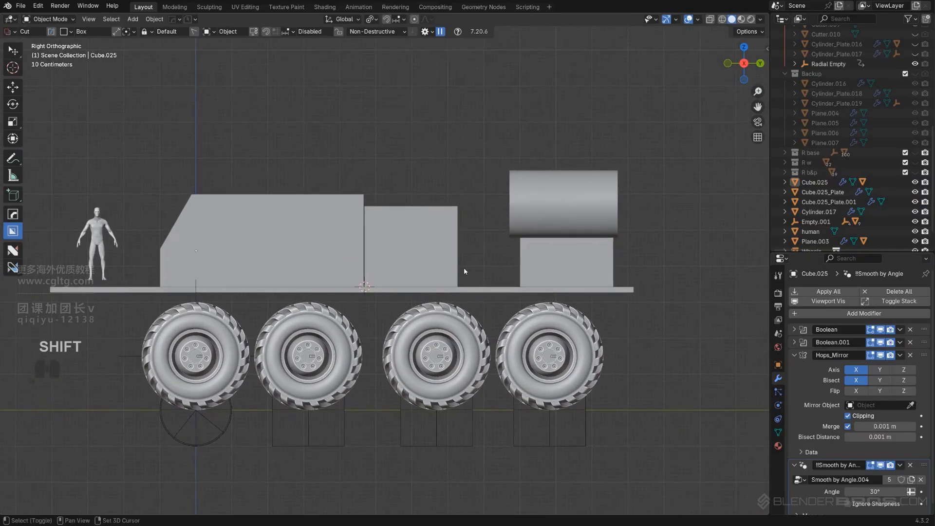
pyautogui.click(565, 260)
pyautogui.keyDown('shift'); pyautogui.click(602, 235); pyautogui.keyUp('shift')
pyautogui.press('g')
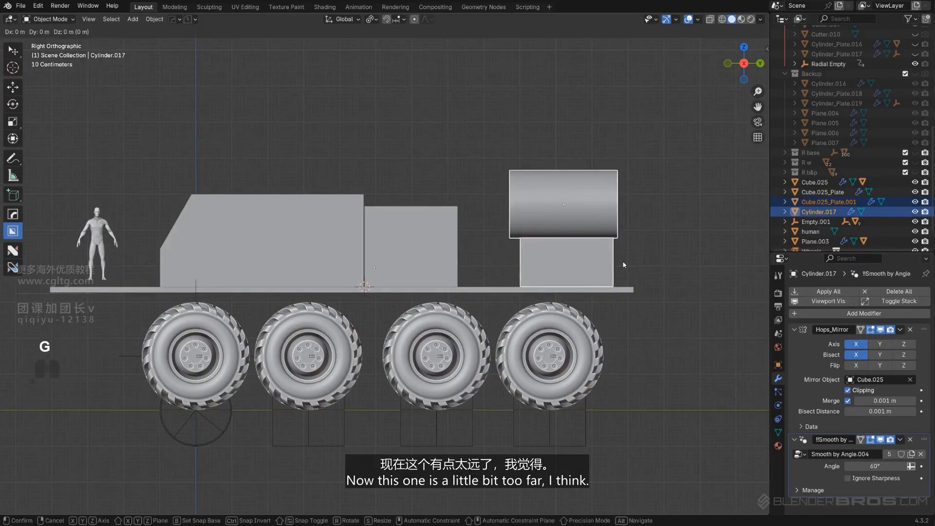
pyautogui.press('y')
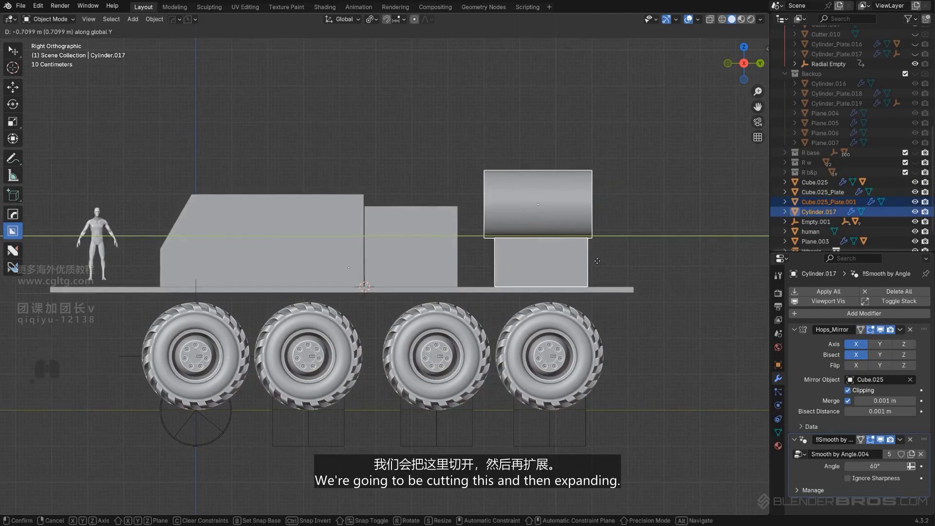
pyautogui.click(597, 261)
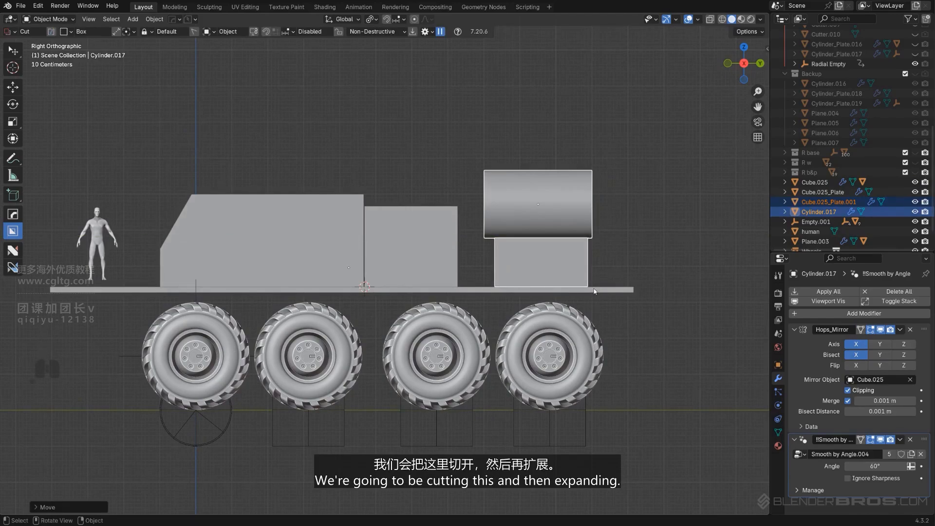
# - Duplicate the floor slab and place the copy directly on top of the original, with its front edge overlapping the rear of the front hull
pyautogui.keyDown('shift'); pyautogui.moveTo(594, 291); pyautogui.dragTo(575, 293, button='middle'); pyautogui.keyUp('shift')
pyautogui.scroll(1, 579, 296)
pyautogui.scroll(-3, 500, 306)
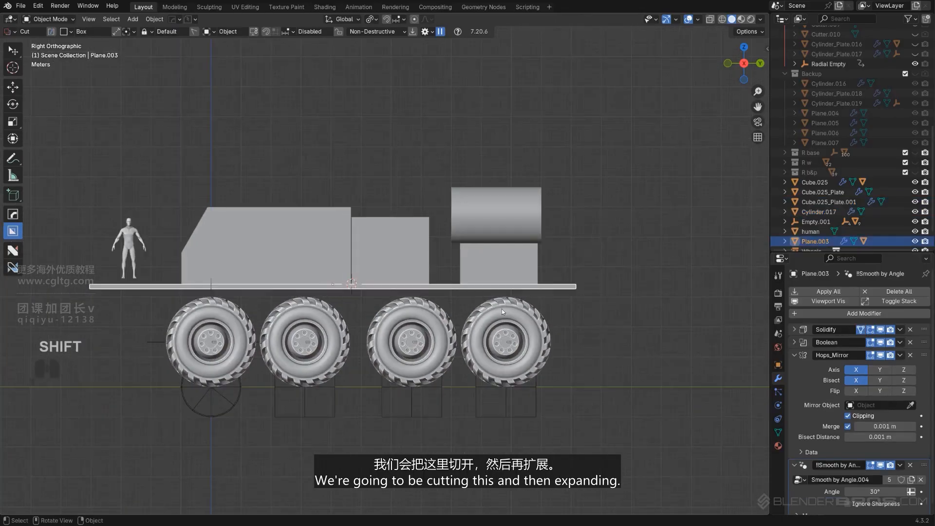
pyautogui.click(557, 292)
pyautogui.scroll(1, 517, 324)
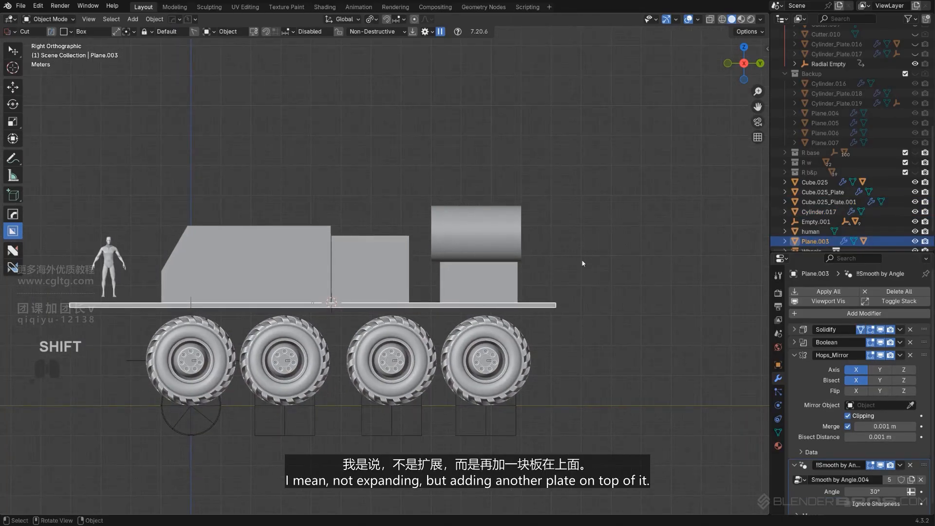
pyautogui.hotkey('shift', 'd')
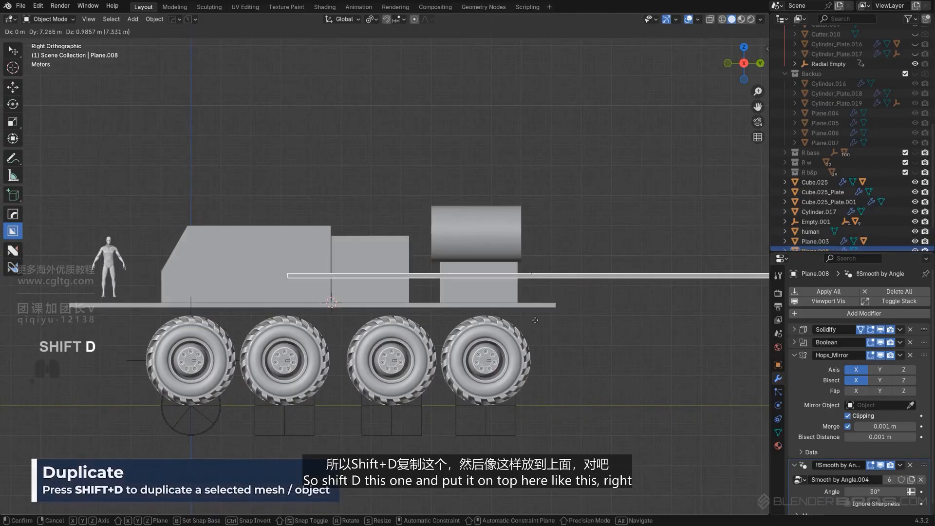
pyautogui.click(575, 340)
pyautogui.scroll(6, 559, 348)
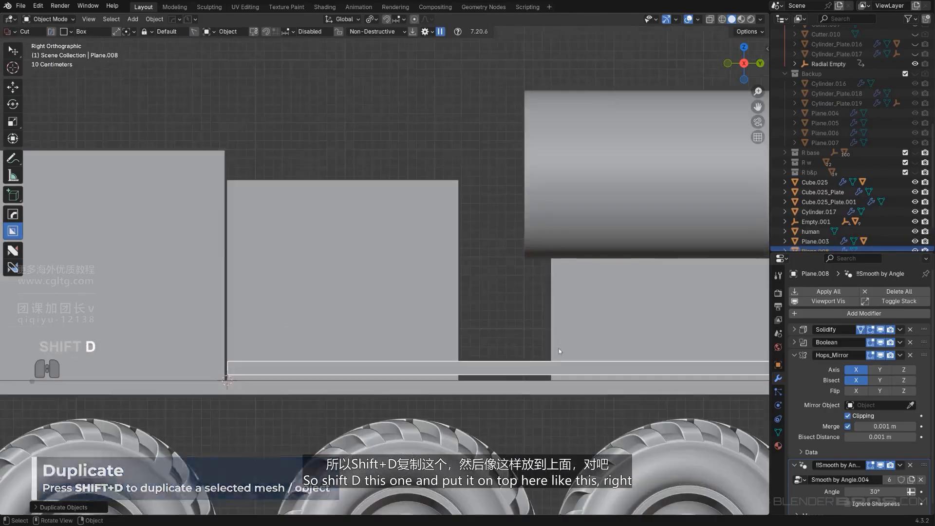
pyautogui.press('shift')
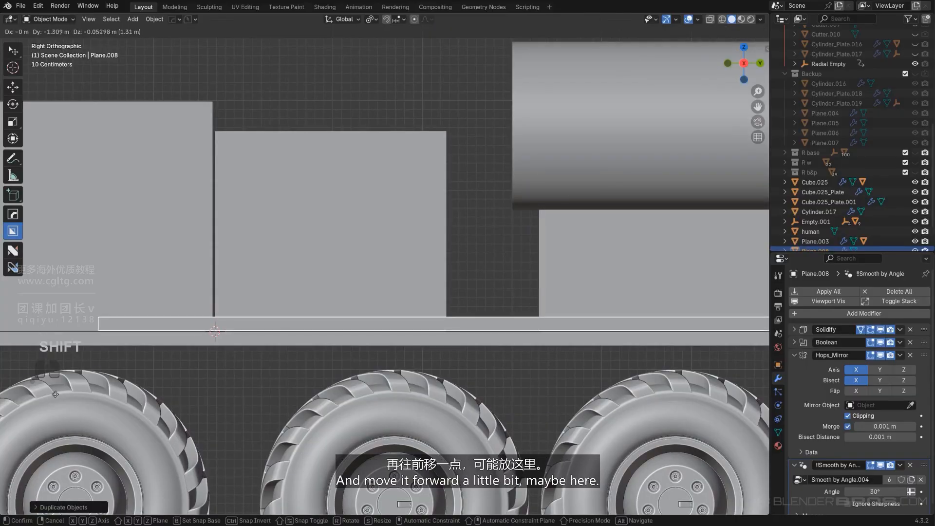
pyautogui.click(38, 402)
# - Scale the upper plate along the X axis so it covers the width of the lower slab
pyautogui.moveTo(356, 319); pyautogui.dragTo(422, 351, button='middle')
pyautogui.press('KP_5')
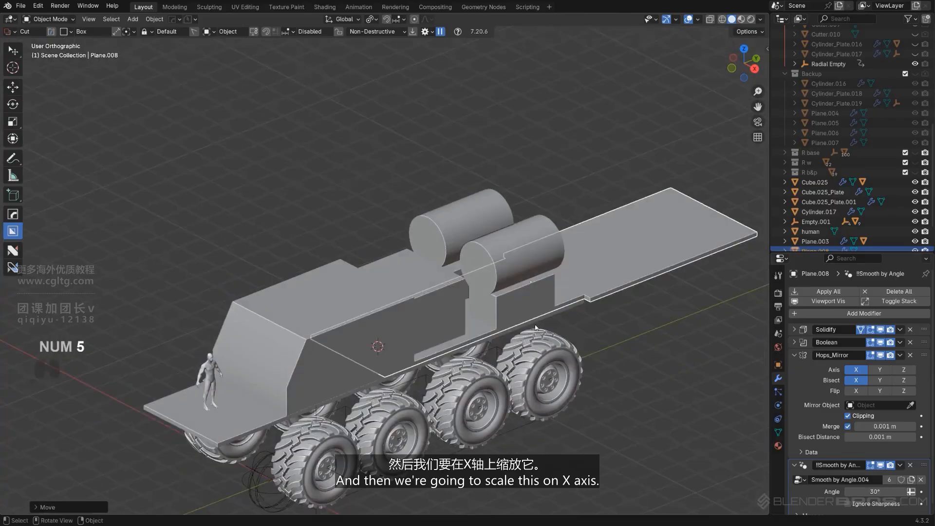
pyautogui.press('s')
pyautogui.press('x')
pyautogui.click(635, 377)
pyautogui.scroll(-2, 647, 377)
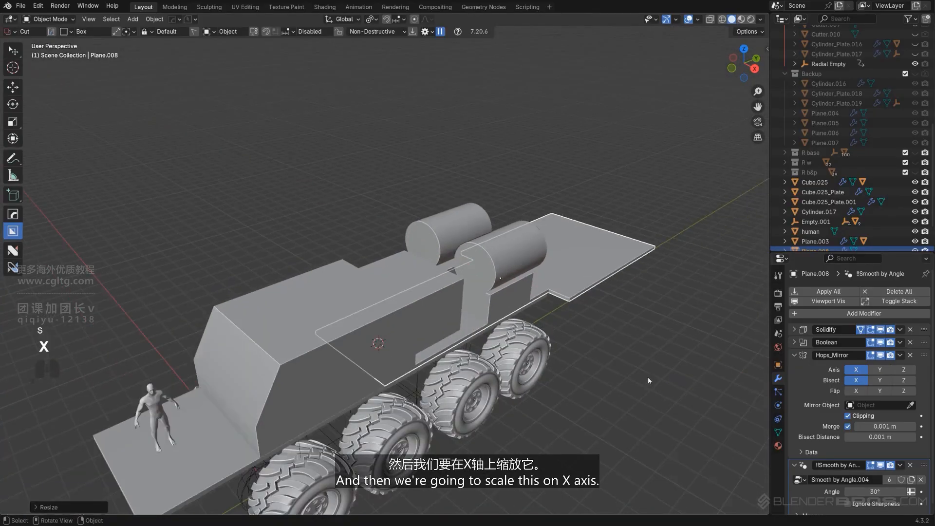
pyautogui.keyDown('shift'); pyautogui.moveTo(648, 377); pyautogui.dragTo(536, 254, button='middle'); pyautogui.keyUp('shift')
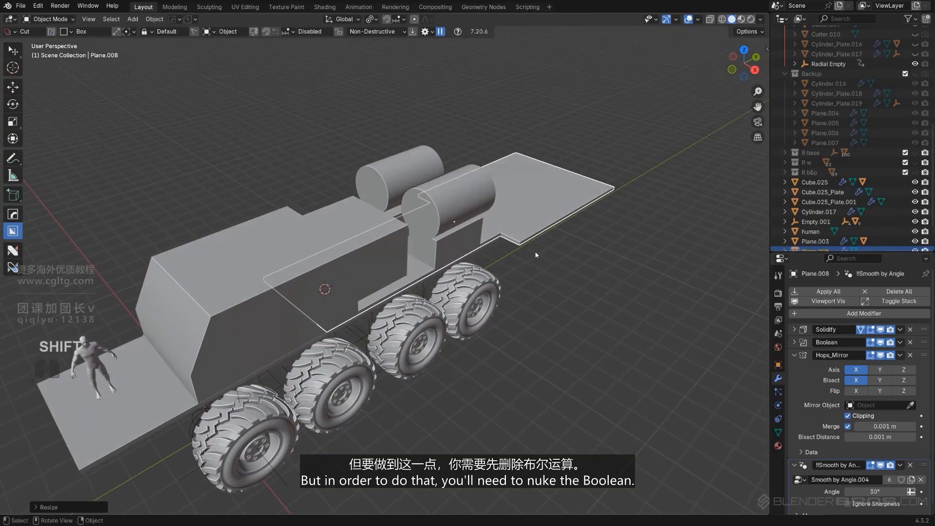
# - Remove the copied Boolean modifier from the upper plate
pyautogui.click(910, 343)
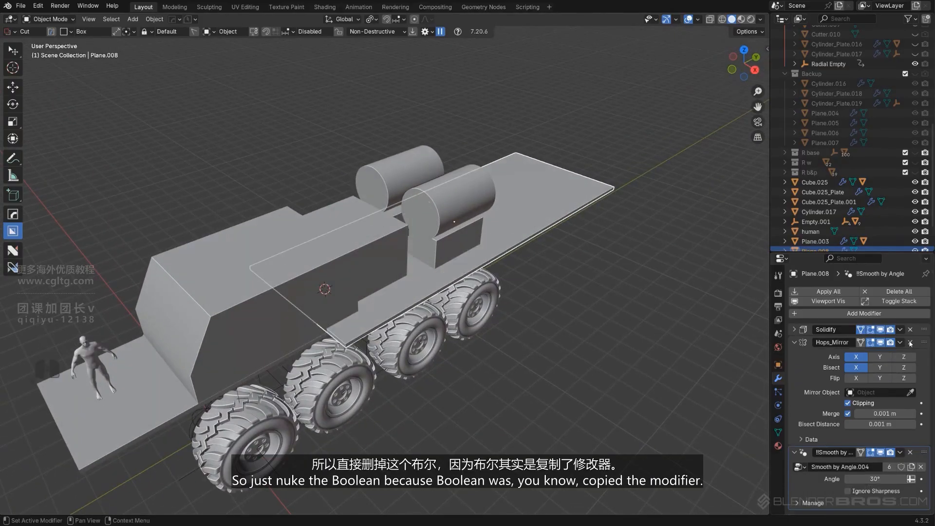
pyautogui.moveTo(587, 302); pyautogui.dragTo(528, 274, button='middle')
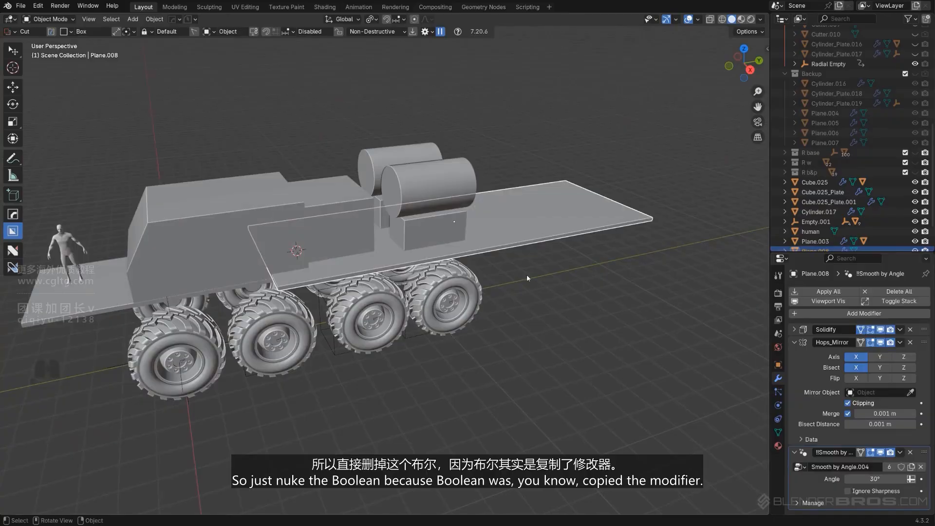
pyautogui.scroll(2, 479, 270)
pyautogui.keyDown('shift'); pyautogui.moveTo(448, 245); pyautogui.dragTo(487, 261, button='middle'); pyautogui.keyUp('shift')
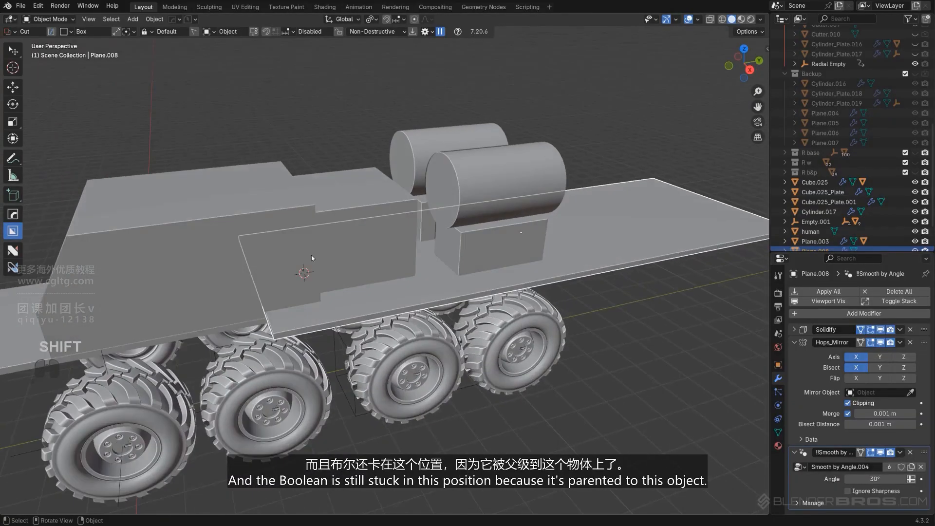
pyautogui.keyDown('shift'); pyautogui.moveTo(355, 243); pyautogui.dragTo(387, 245, button='middle'); pyautogui.keyUp('shift')
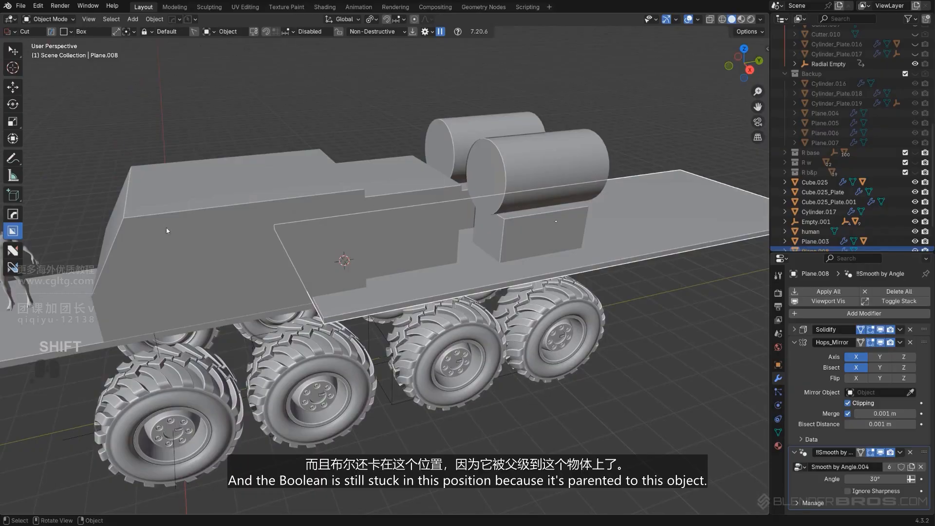
# - Save the blockout file as Truck 8 BLOCKOUT_01
pyautogui.click(279, 222)
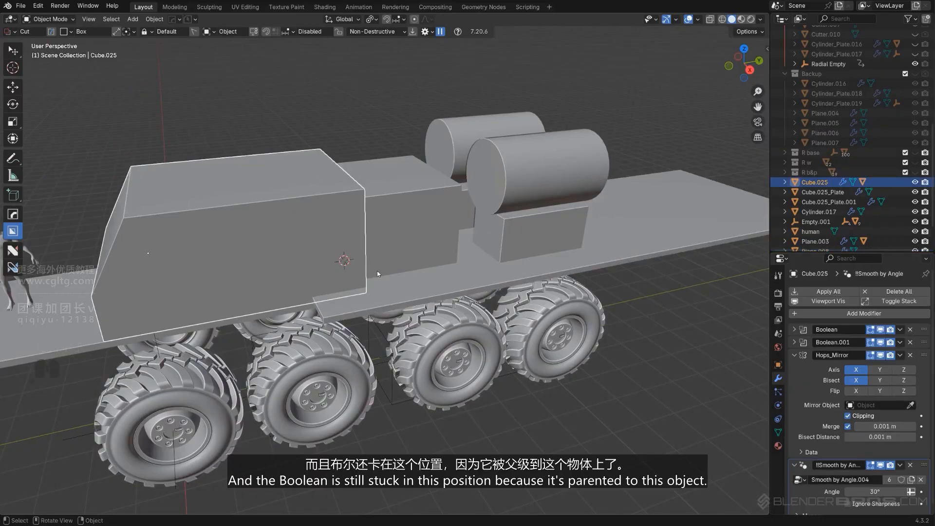
pyautogui.moveTo(516, 275); pyautogui.dragTo(480, 277, button='middle')
pyautogui.scroll(2, 524, 256)
pyautogui.scroll(-2, 491, 263)
pyautogui.scroll(-2, 511, 261)
pyautogui.press('KP_5')
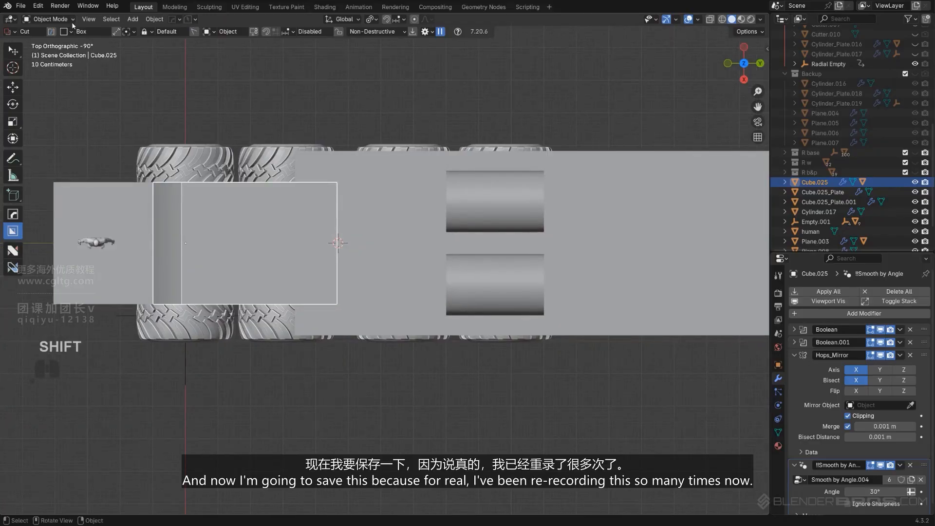
pyautogui.click(22, 9)
pyautogui.click(11, 19)
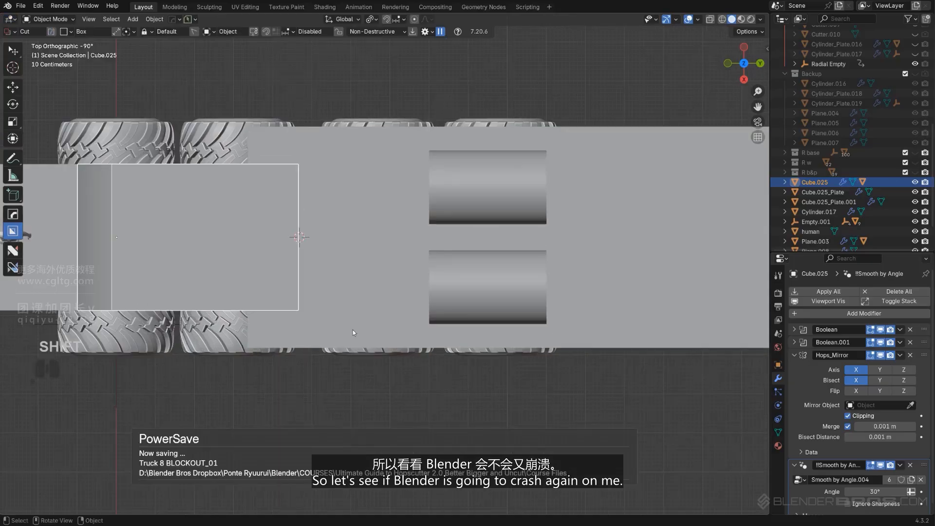
# - Cut a diagonal front corner and a thin side strip off the upper plate with an Ngon boolean shape, viewed from above
pyautogui.click(353, 329)
pyautogui.scroll(-2, 356, 334)
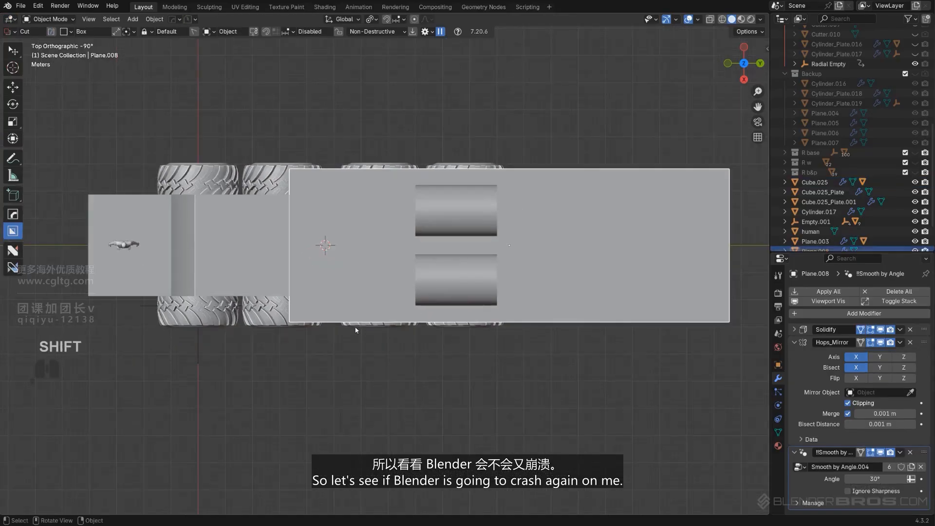
pyautogui.press('d')
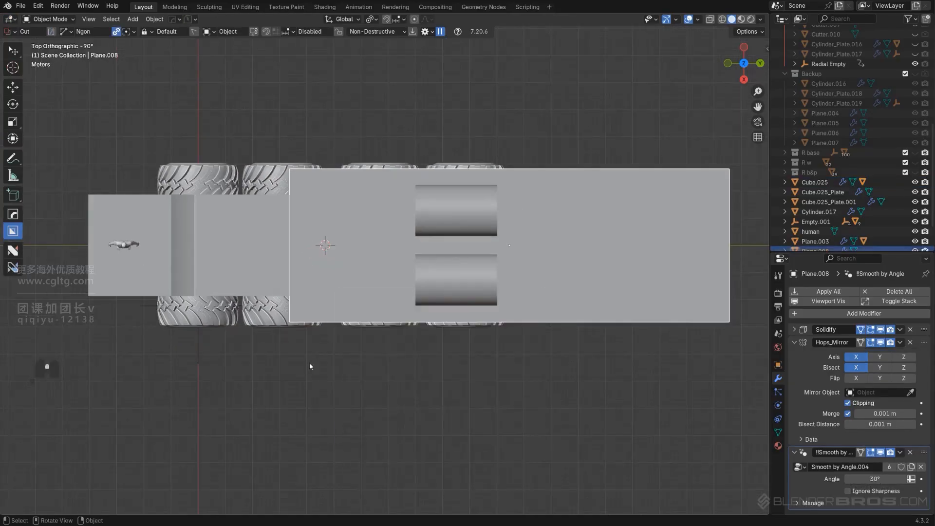
pyautogui.scroll(2, 297, 351)
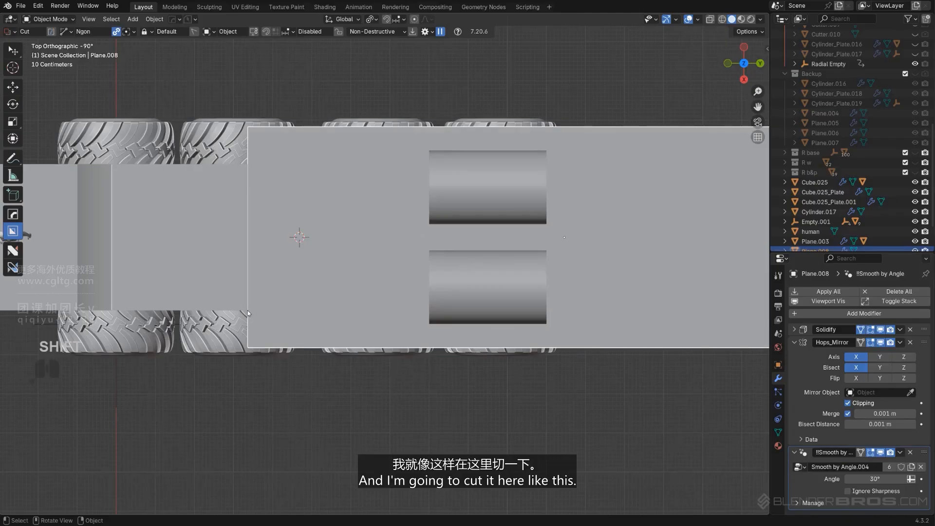
pyautogui.moveTo(247, 310)
pyautogui.mouseDown()
pyautogui.moveTo(302, 348)
pyautogui.moveTo(334, 352)
pyautogui.moveTo(414, 314)
pyautogui.mouseUp()
pyautogui.scroll(-4, 305, 349)
pyautogui.moveTo(583, 311); pyautogui.dragTo(646, 310)
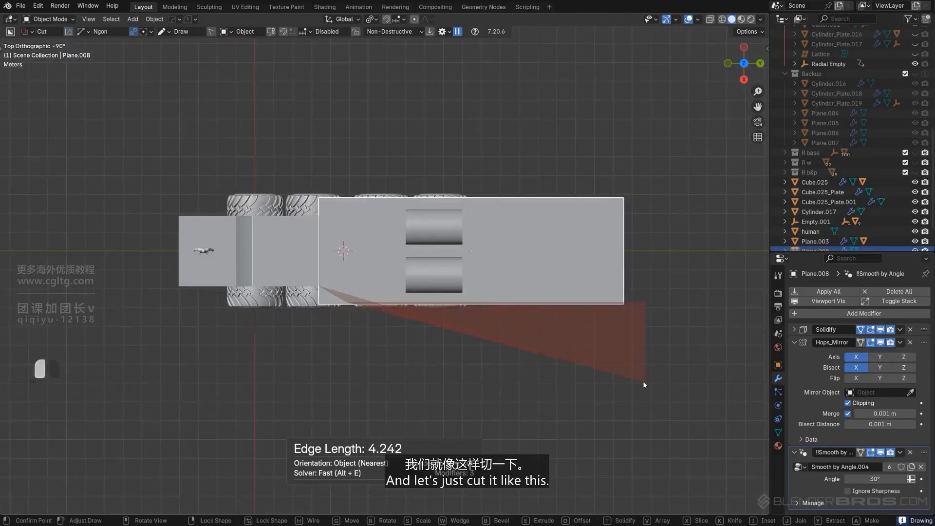
pyautogui.press('space')
# - Bring up the upper plate's new boolean cutter with Ever Scroll to fix the jagged front corner
pyautogui.scroll(6, 236, 355)
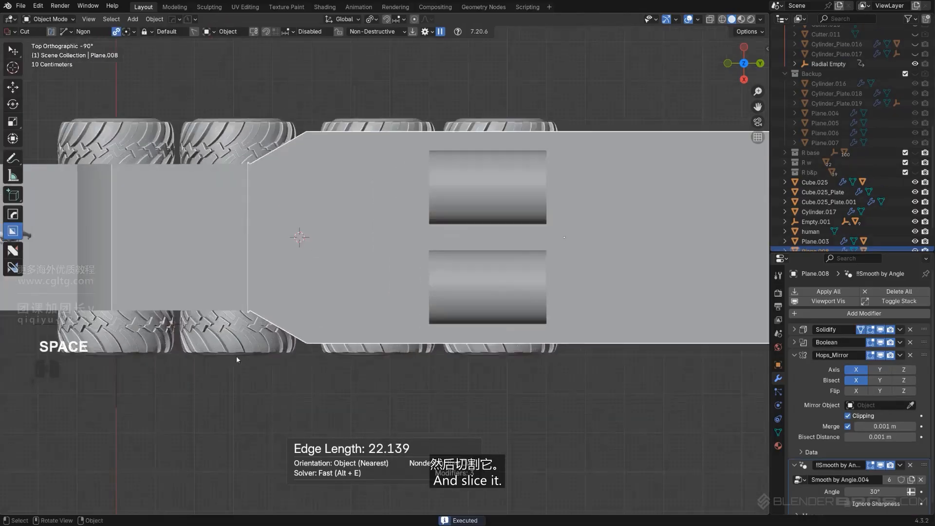
pyautogui.keyDown('shift'); pyautogui.moveTo(236, 355); pyautogui.dragTo(353, 306, button='middle'); pyautogui.keyUp('shift')
pyautogui.keyDown('shift'); pyautogui.moveTo(353, 306); pyautogui.dragTo(398, 305, button='middle'); pyautogui.keyUp('shift')
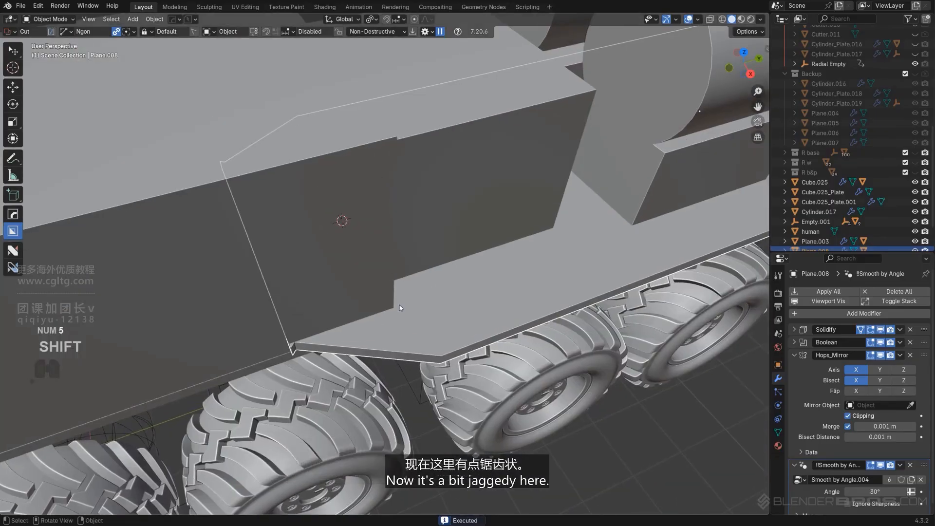
pyautogui.press('q')
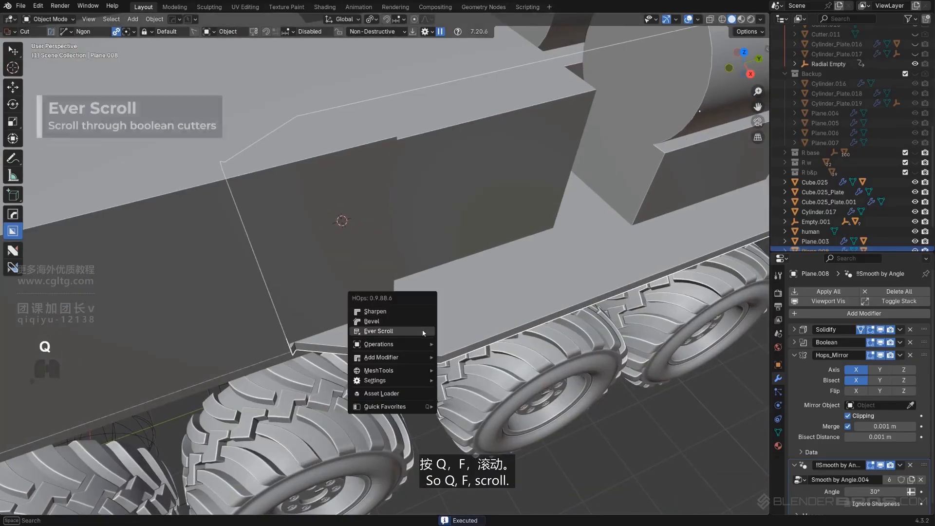
pyautogui.press('f')
pyautogui.scroll(-2, 422, 329)
pyautogui.moveTo(278, 345); pyautogui.dragTo(407, 292, button='middle')
pyautogui.keyDown('shift'); pyautogui.moveTo(407, 292); pyautogui.dragTo(419, 209, button='middle'); pyautogui.keyUp('shift')
pyautogui.scroll(-3, 438, 244)
# - Extrude the cutter's narrow front face past the upper plate's front corner, and hide the Cutters collection
pyautogui.press('Tab')
pyautogui.click(423, 358)
pyautogui.press('e')
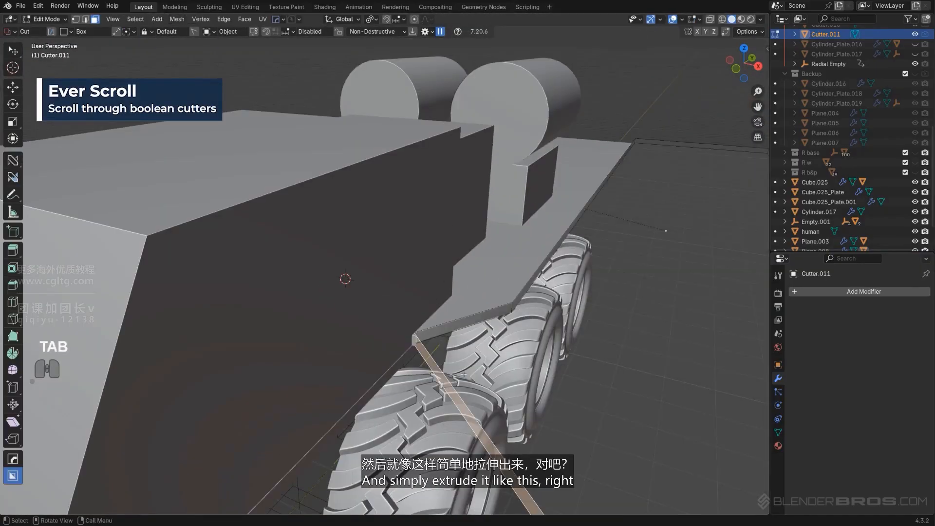
pyautogui.click(458, 385)
pyautogui.press('Tab')
pyautogui.scroll(-6, 437, 229)
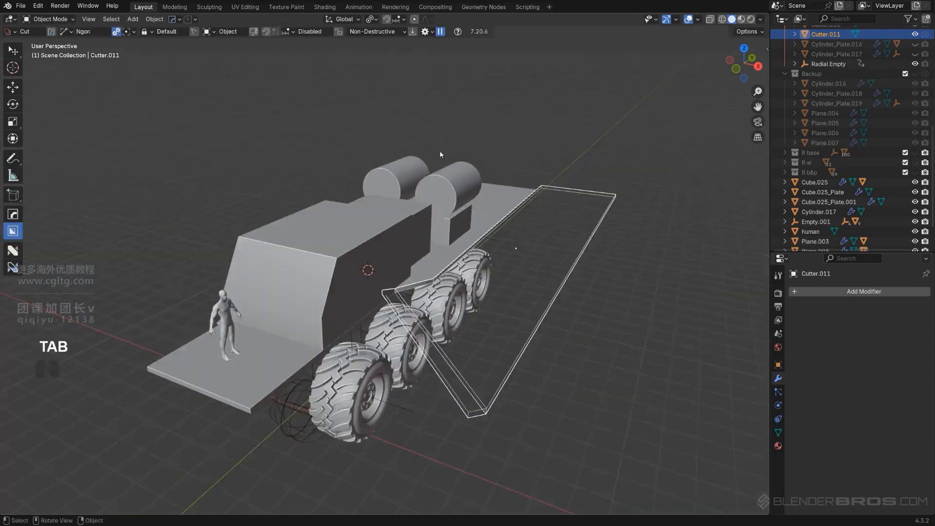
pyautogui.hotkey('shift', '2')
# - Shorten the lower slab by moving its rear-end vertices about 1 m forward along Y, to just behind the last wheel's centre
pyautogui.scroll(3, 419, 234)
pyautogui.keyDown('alt'); pyautogui.moveTo(428, 235); pyautogui.dragTo(321, 239, button='middle'); pyautogui.keyUp('alt')
pyautogui.press('KP_5')
pyautogui.scroll(2, 370, 249)
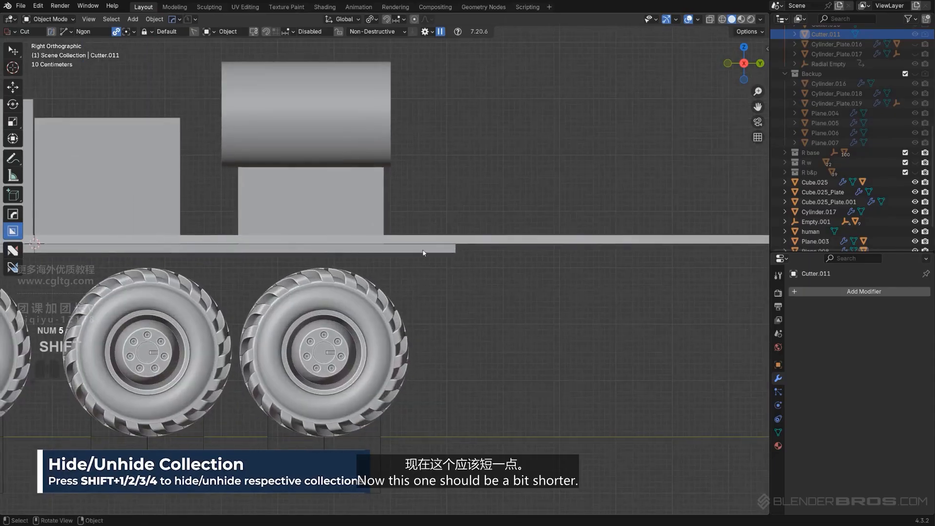
pyautogui.click(421, 255)
pyautogui.scroll(2, 443, 310)
pyautogui.press('Tab')
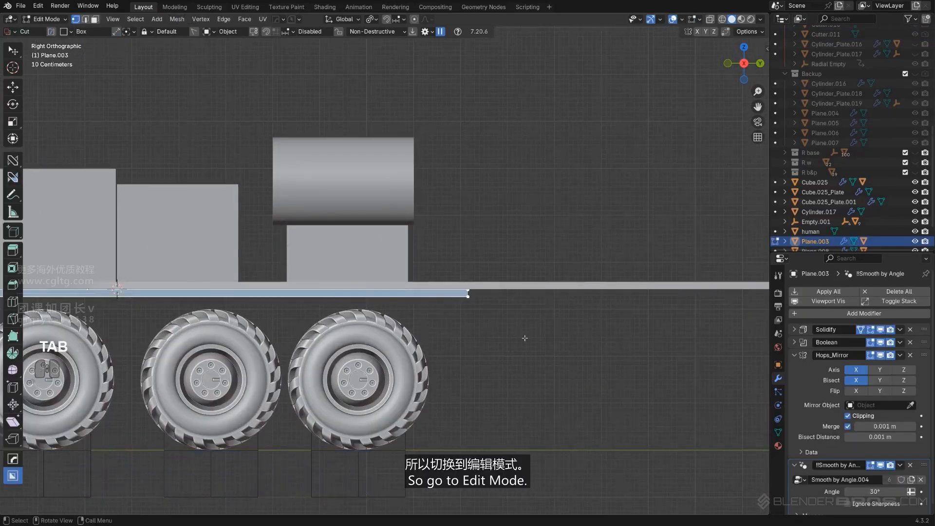
pyautogui.hotkey('alt', 'z')
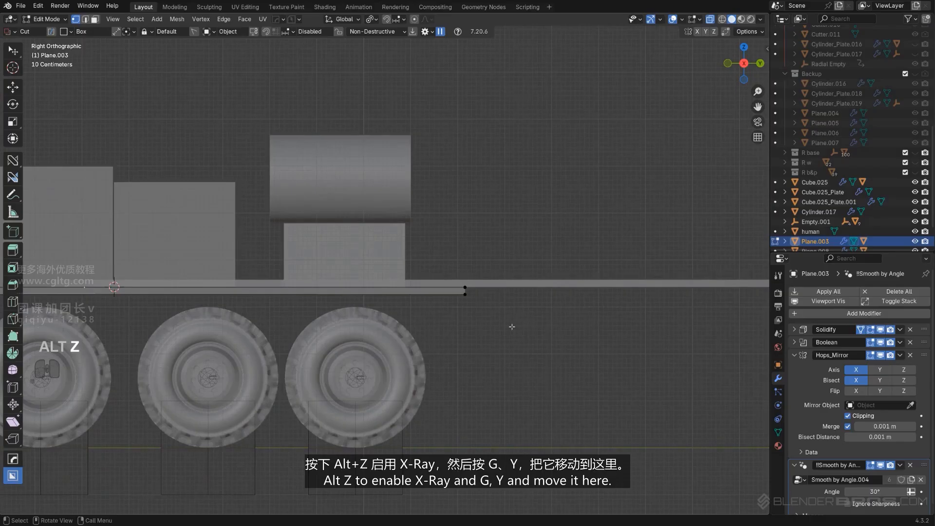
pyautogui.click(473, 275)
pyautogui.press('g')
pyautogui.press('y')
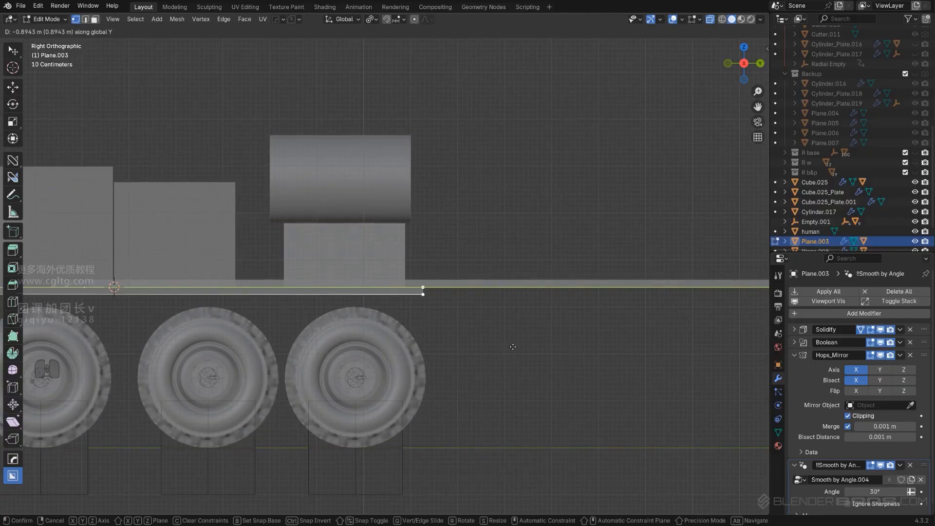
pyautogui.click(505, 344)
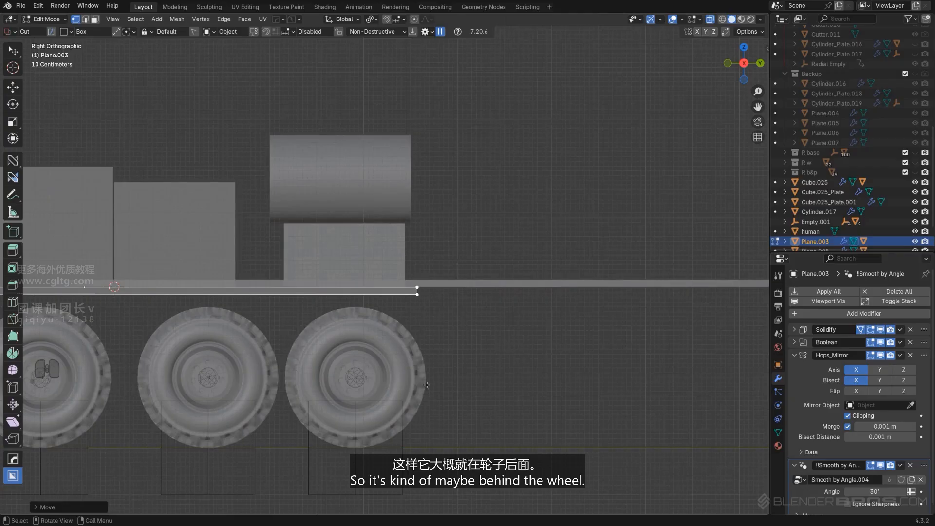
pyautogui.hotkey('alt', 'z')
pyautogui.press('Tab')
pyautogui.scroll(-2, 494, 282)
pyautogui.click(467, 219)
pyautogui.keyDown('shift'); pyautogui.moveTo(431, 222); pyautogui.dragTo(449, 165, button='middle'); pyautogui.keyUp('shift')
pyautogui.scroll(2, 443, 230)
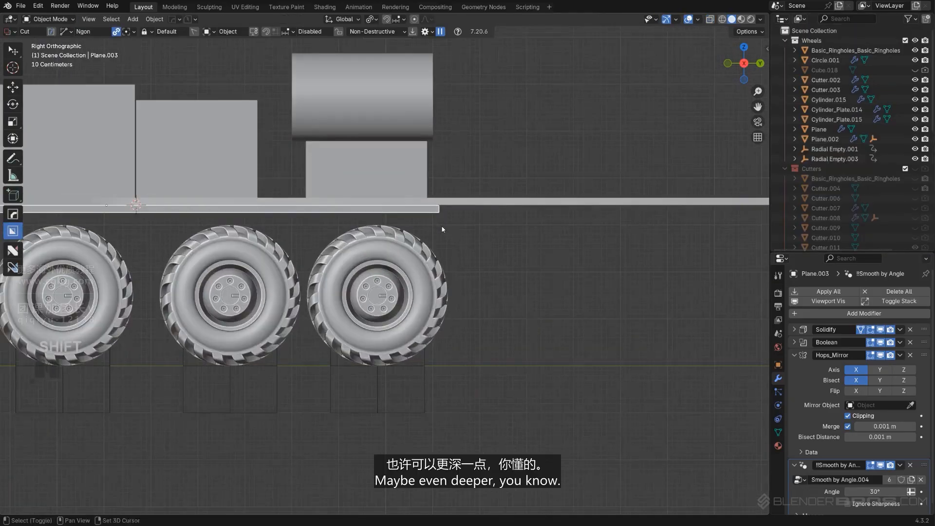
# - Move the lower slab's rear-end vertices about 0.24 m forward along Y, close to the rear block's back edge
pyautogui.keyDown('shift'); pyautogui.moveTo(443, 230); pyautogui.dragTo(459, 274, button='middle'); pyautogui.keyUp('shift')
pyautogui.press('Tab')
pyautogui.press('g')
pyautogui.press('y')
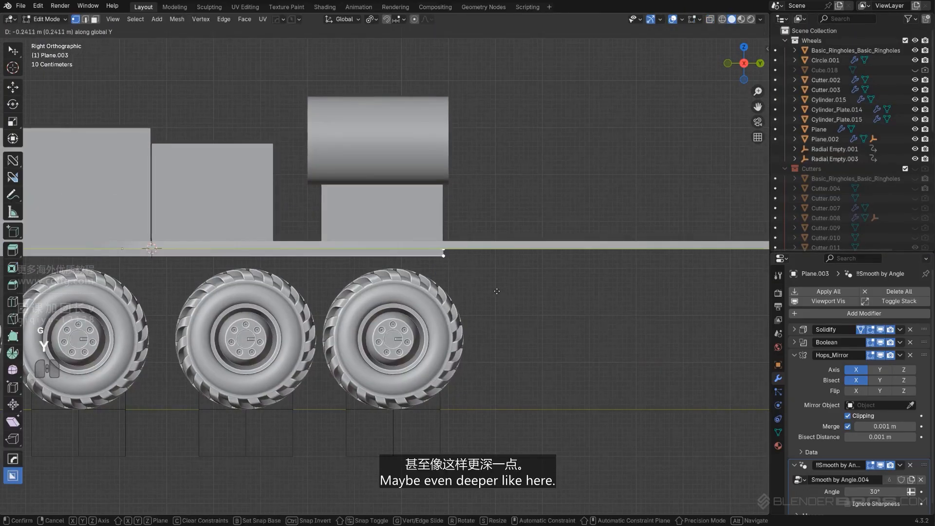
pyautogui.click(452, 85)
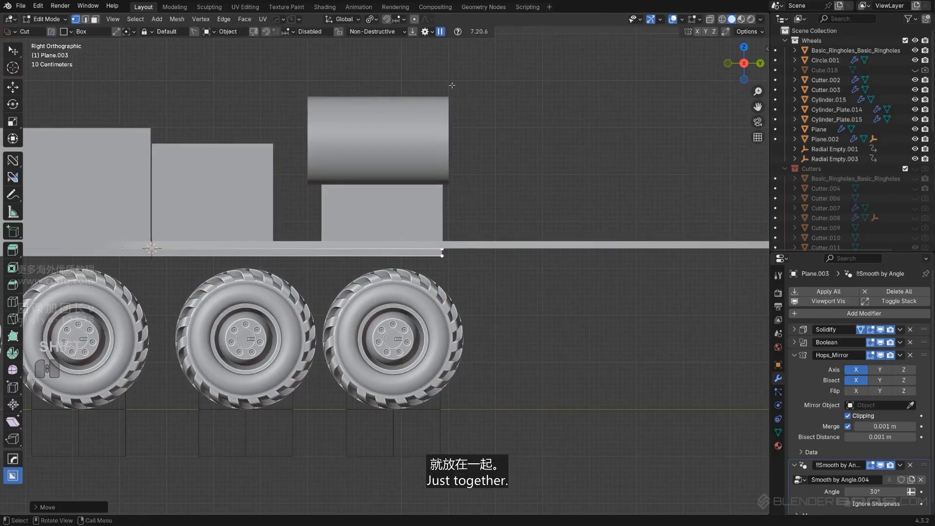
pyautogui.press('Tab')
# - Fine-adjust the lower slab's rear-end vertices along Y until they are flush with the rear block's back face
pyautogui.scroll(3, 483, 209)
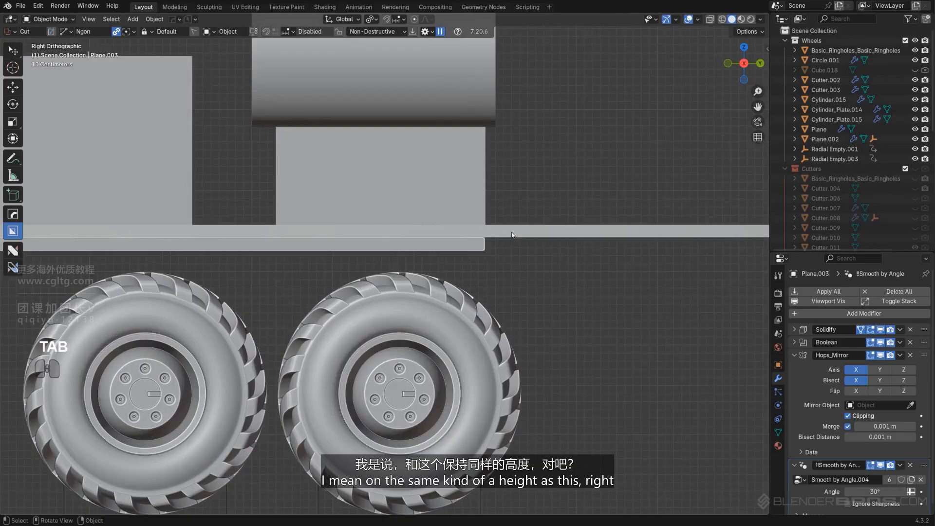
pyautogui.scroll(2, 417, 337)
pyautogui.press('Tab')
pyautogui.keyDown('shift'); pyautogui.moveTo(493, 229); pyautogui.dragTo(452, 300, button='middle'); pyautogui.keyUp('shift')
pyautogui.scroll(2, 452, 300)
pyautogui.press('g')
pyautogui.press('y')
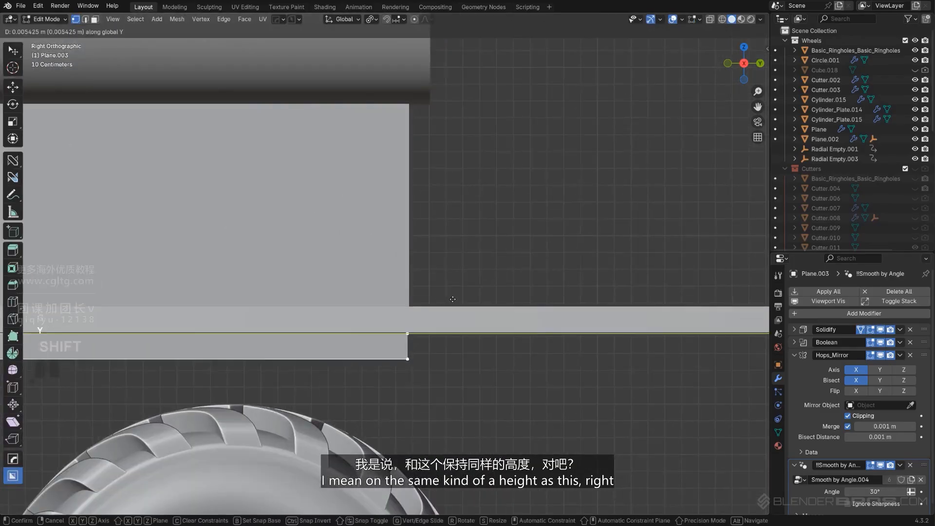
pyautogui.click(463, 299)
pyautogui.press('Tab')
pyautogui.scroll(-5, 497, 279)
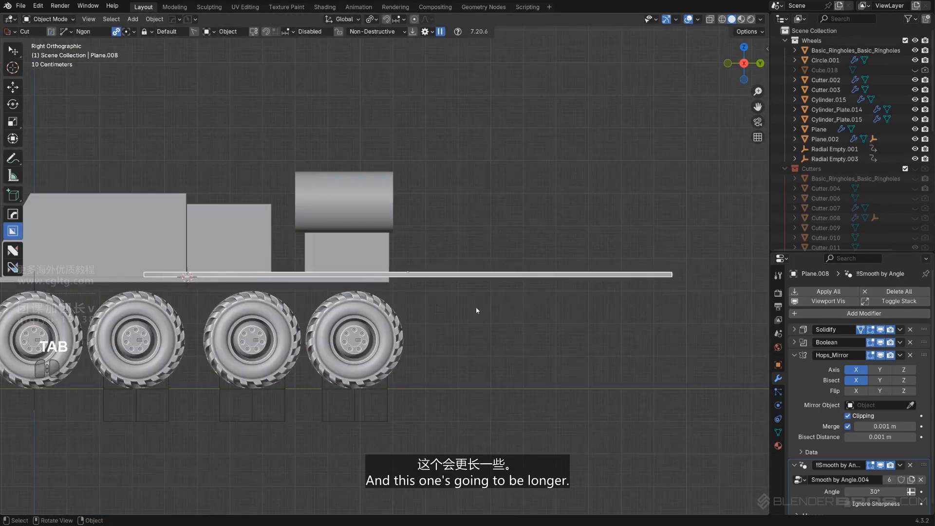
# - Cut the long rear end off the upper plate with a Box boolean shape, leaving a short overhang behind the rear block
pyautogui.keyDown('shift'); pyautogui.moveTo(476, 310); pyautogui.dragTo(476, 310, button='middle'); pyautogui.keyUp('shift')
pyautogui.press('d')
pyautogui.click(475, 322)
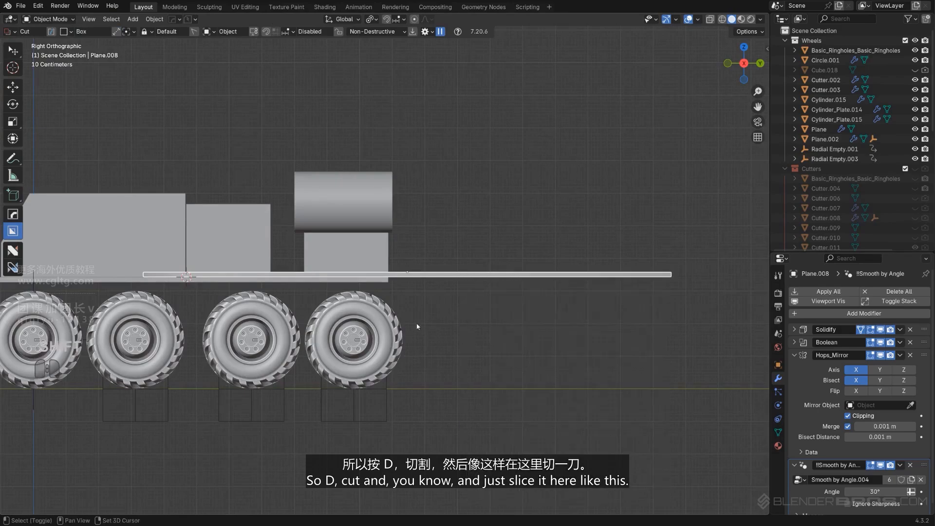
pyautogui.scroll(-2, 418, 326)
pyautogui.moveTo(418, 212); pyautogui.dragTo(617, 376)
pyautogui.press('space')
pyautogui.keyDown('shift'); pyautogui.moveTo(340, 335); pyautogui.dragTo(444, 336, button='middle'); pyautogui.keyUp('shift')
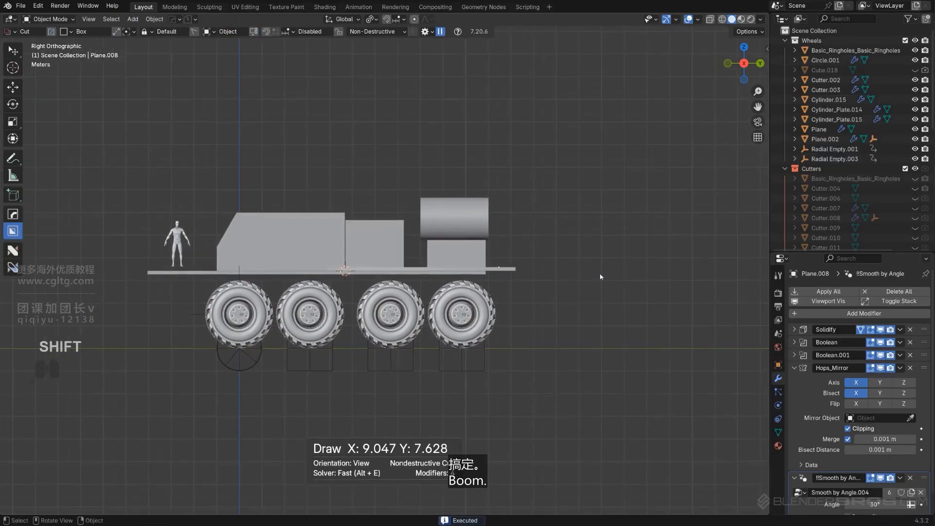
pyautogui.scroll(2, 463, 322)
# - Bring up the upper plate's rear box cutter, move it about 0.4 m forward along Y, and hide the Cutters collection
pyautogui.press('q')
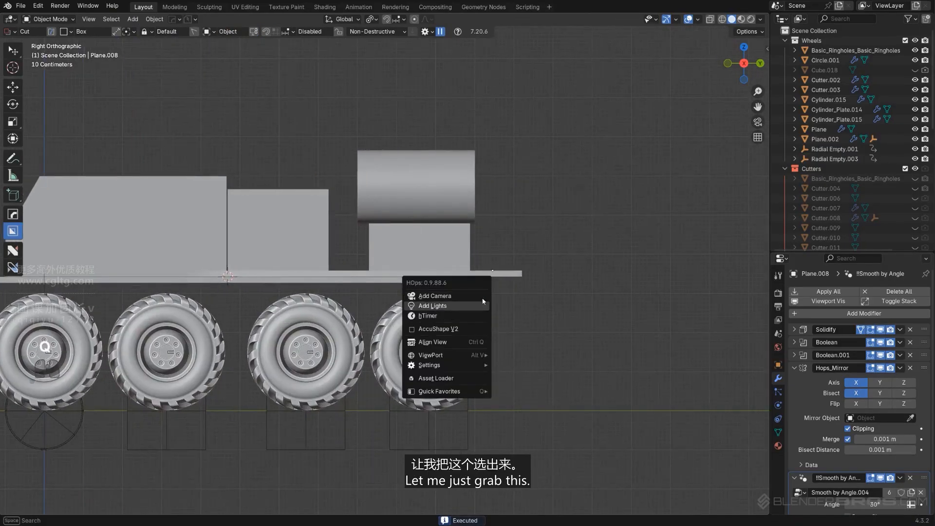
pyautogui.press('q')
pyautogui.click(520, 273)
pyautogui.click(604, 300)
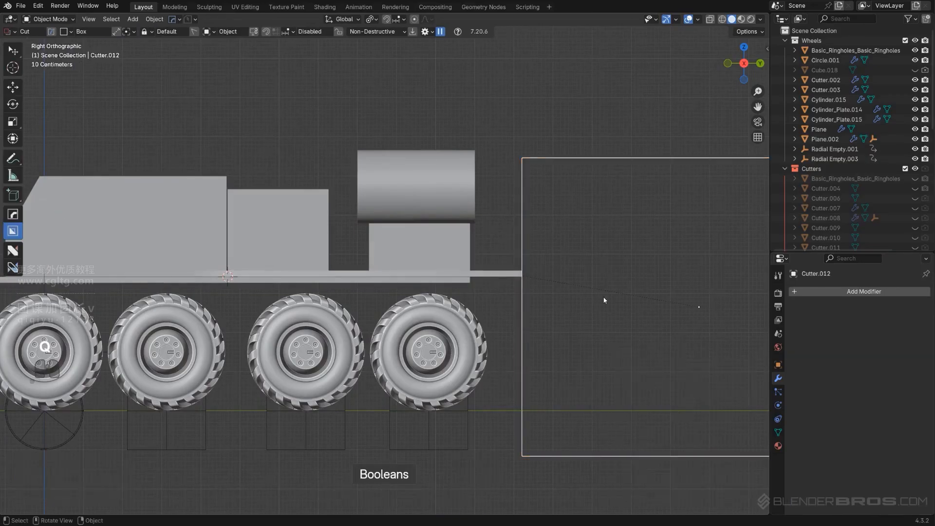
pyautogui.press('g')
pyautogui.press('y')
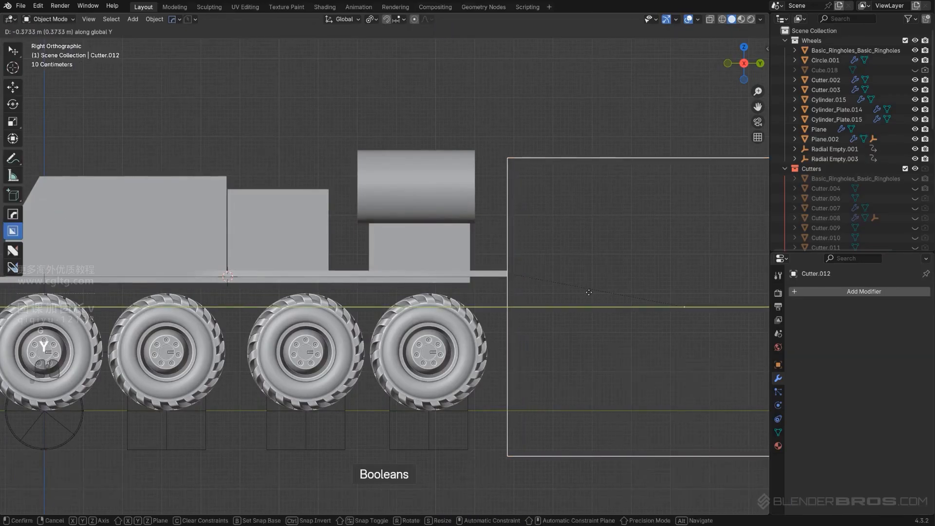
pyautogui.click(585, 291)
pyautogui.hotkey('shift', '2')
pyautogui.scroll(-4, 541, 159)
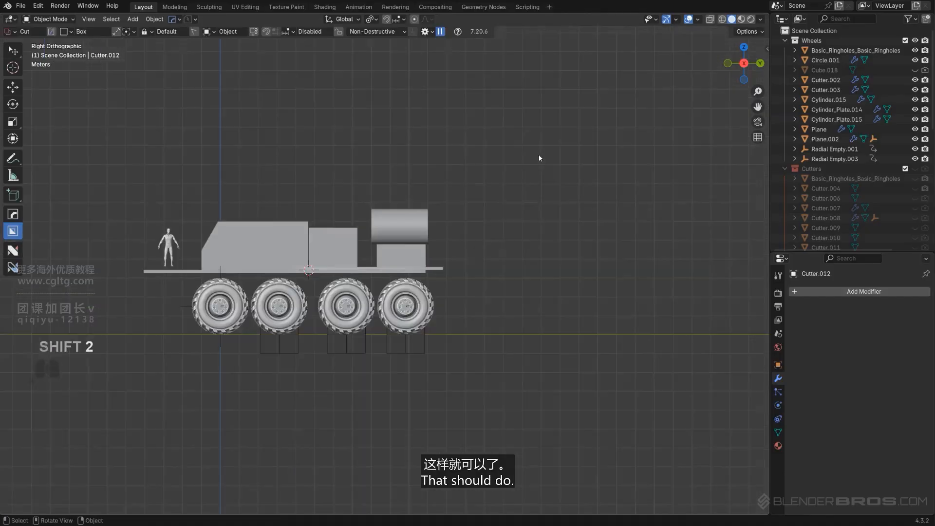
# - Cut the lower slab's front overhang off with a box about 4.49 by 4.11 m, flush with the front hull's nose
pyautogui.keyDown('shift'); pyautogui.moveTo(383, 281); pyautogui.dragTo(445, 288, button='middle'); pyautogui.keyUp('shift')
pyautogui.scroll(1, 452, 282)
pyautogui.scroll(3, 379, 289)
pyautogui.moveTo(302, 294)
pyautogui.keyDown('shift'); pyautogui.mouseDown(button='middle')
pyautogui.moveTo(379, 288)
pyautogui.moveTo(316, 292)
pyautogui.mouseUp(button='middle'); pyautogui.keyUp('shift')
pyautogui.keyDown('shift'); pyautogui.moveTo(219, 293); pyautogui.dragTo(296, 291, button='middle'); pyautogui.keyUp('shift')
pyautogui.click(250, 280)
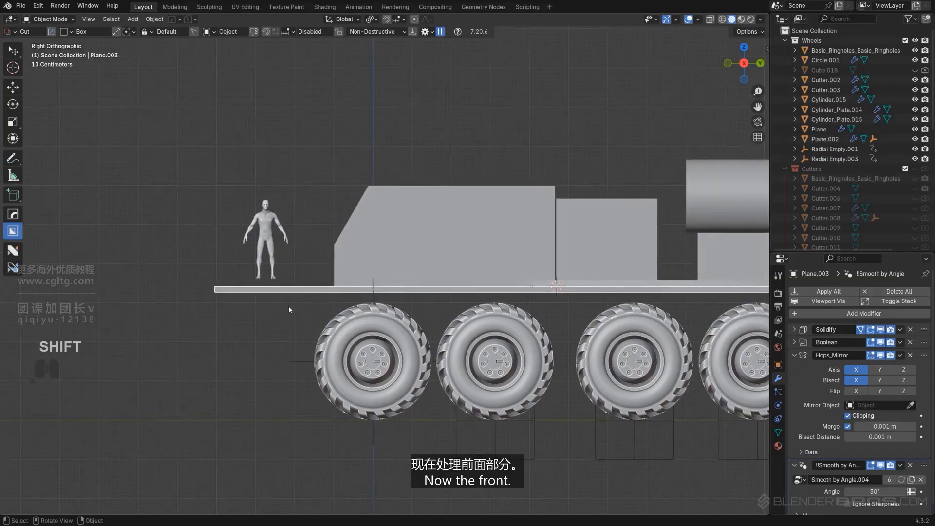
pyautogui.moveTo(159, 208); pyautogui.dragTo(335, 367)
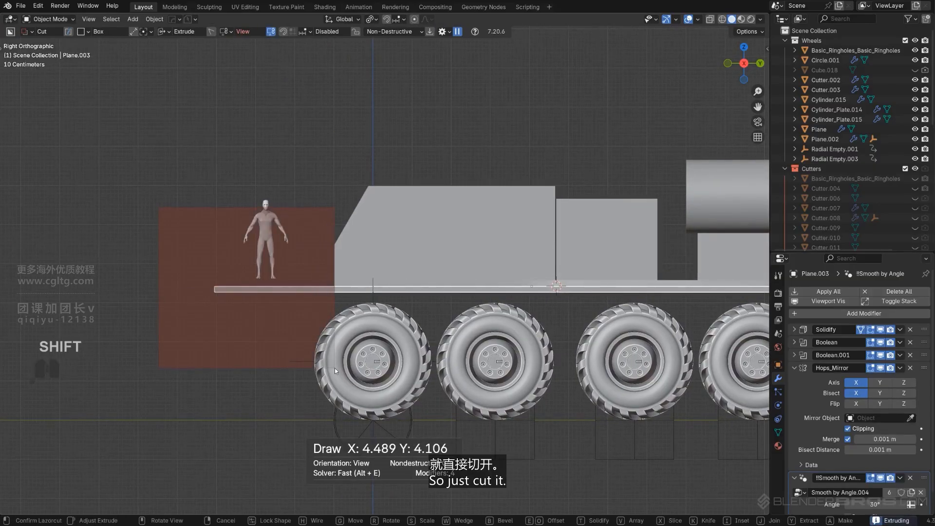
pyautogui.scroll(-2, 332, 318)
pyautogui.keyDown('shift'); pyautogui.moveTo(332, 317); pyautogui.dragTo(282, 319, button='middle'); pyautogui.keyUp('shift')
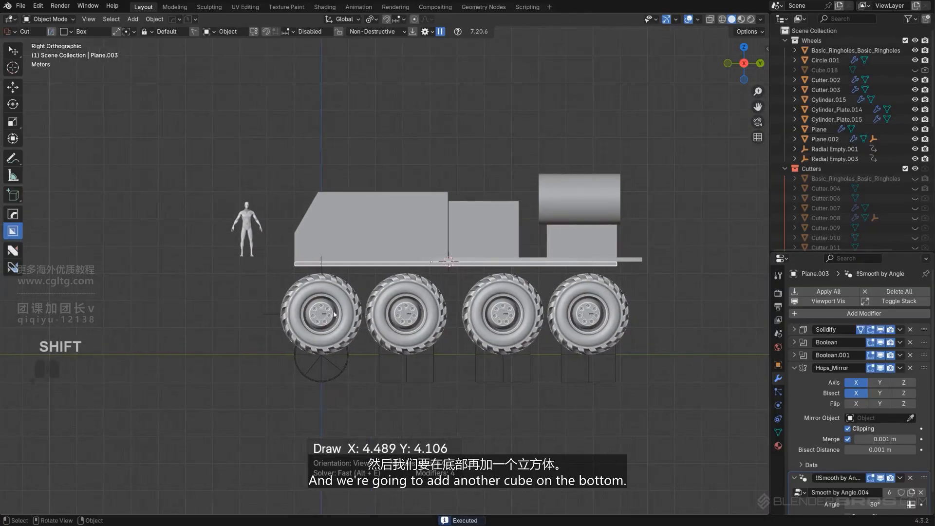
# - Add a cube and lower it about 1.15 m along Z so its top sits against the lower slab's underside
pyautogui.hotkey('shift', 'a')
pyautogui.moveTo(361, 320)
pyautogui.click(400, 342)
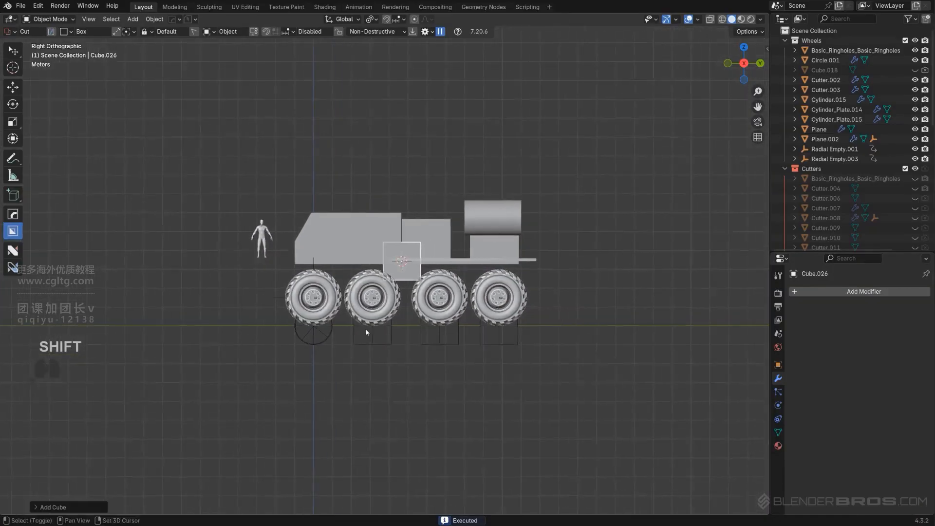
pyautogui.scroll(2, 520, 298)
pyautogui.press('g')
pyautogui.press('z')
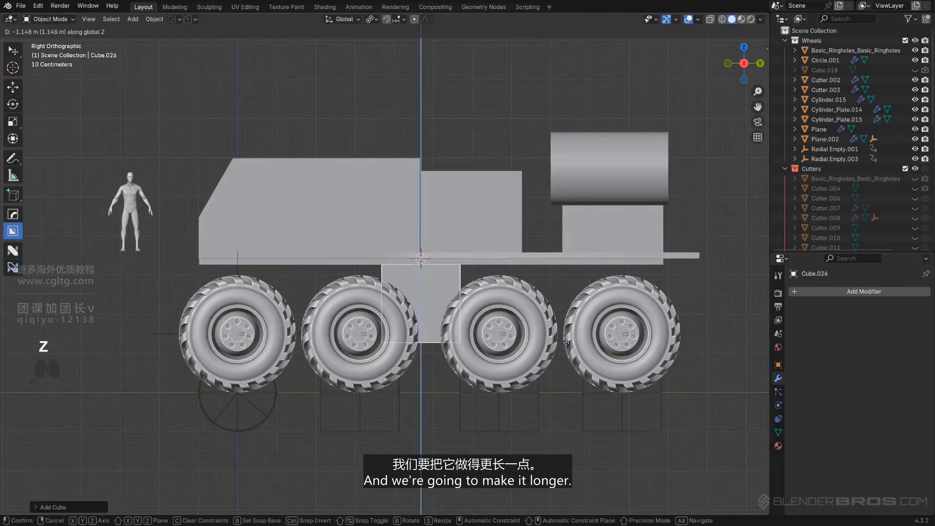
pyautogui.click(566, 344)
# - Stretch the new cube along Y into a long chassis beam extending beyond the front and rear wheels
pyautogui.scroll(-2, 428, 273)
pyautogui.press('s')
pyautogui.press('y')
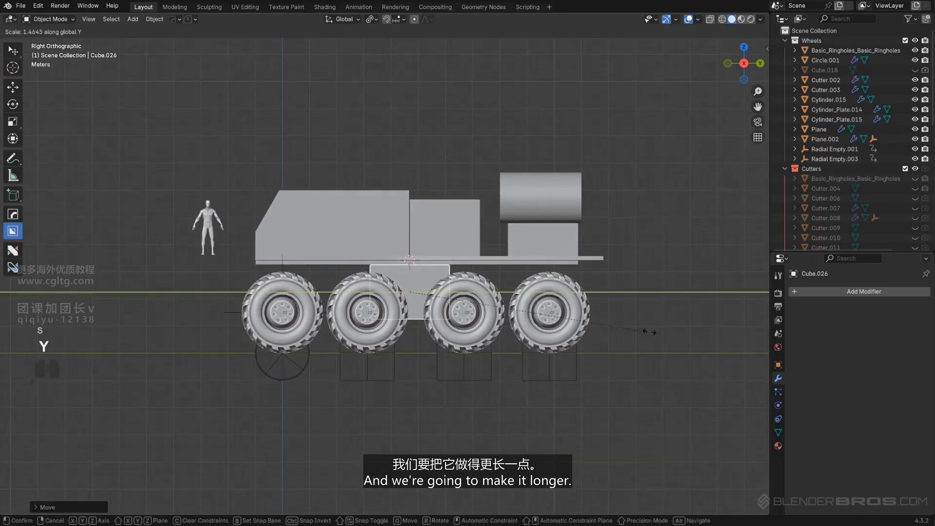
pyautogui.click(140, 319)
pyautogui.scroll(3, 243, 329)
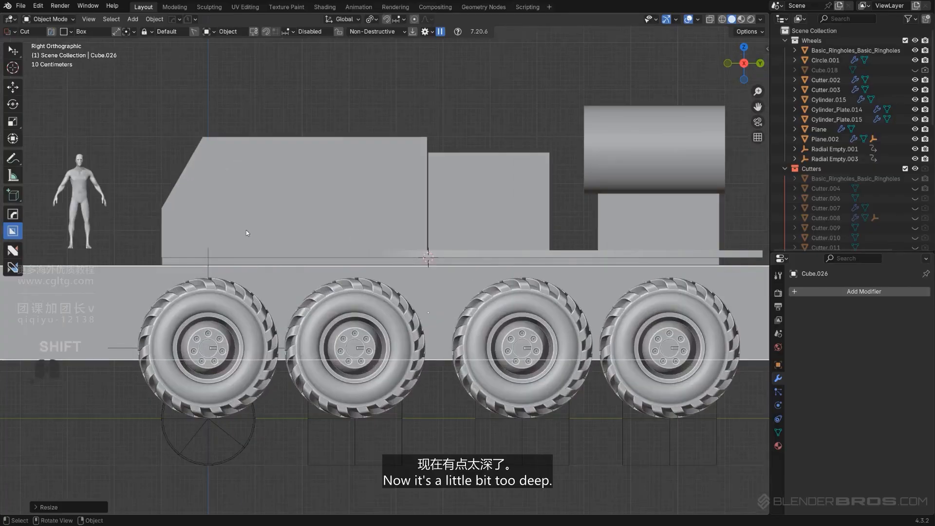
# - Trim the chassis beam's underside along its full length with a wide Box boolean cut in the side view
pyautogui.scroll(-3, 247, 230)
pyautogui.keyDown('shift'); pyautogui.moveTo(322, 293); pyautogui.dragTo(288, 257, button='middle'); pyautogui.keyUp('shift')
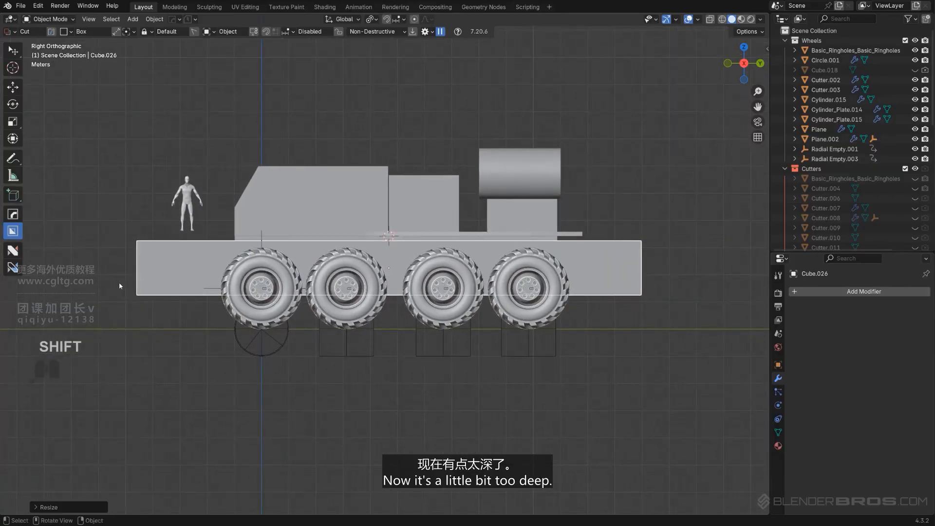
pyautogui.moveTo(120, 285); pyautogui.dragTo(734, 381)
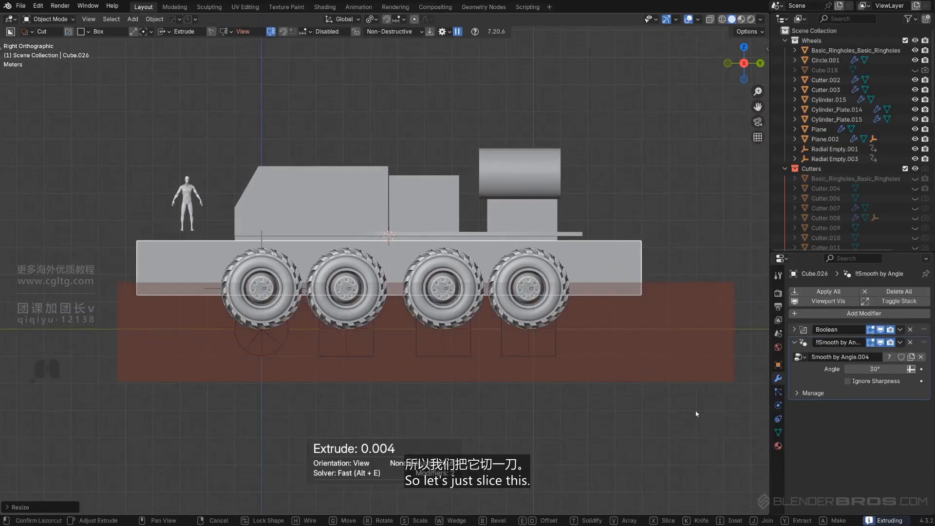
pyautogui.moveTo(696, 414); pyautogui.dragTo(682, 417)
pyautogui.scroll(3, 542, 391)
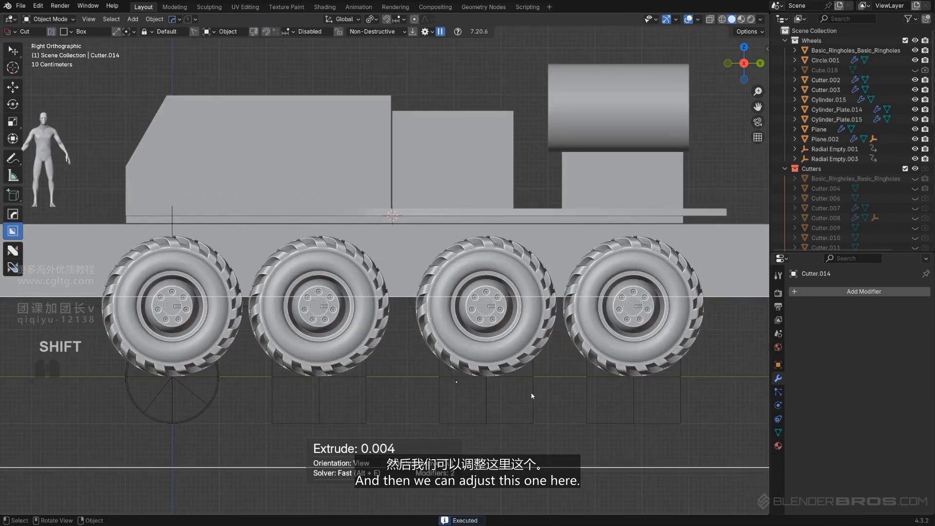
# - Raise the beam's box cutter about 0.22 m along Z for more ground clearance, and hide the Cutters collection
pyautogui.press('g')
pyautogui.press('z')
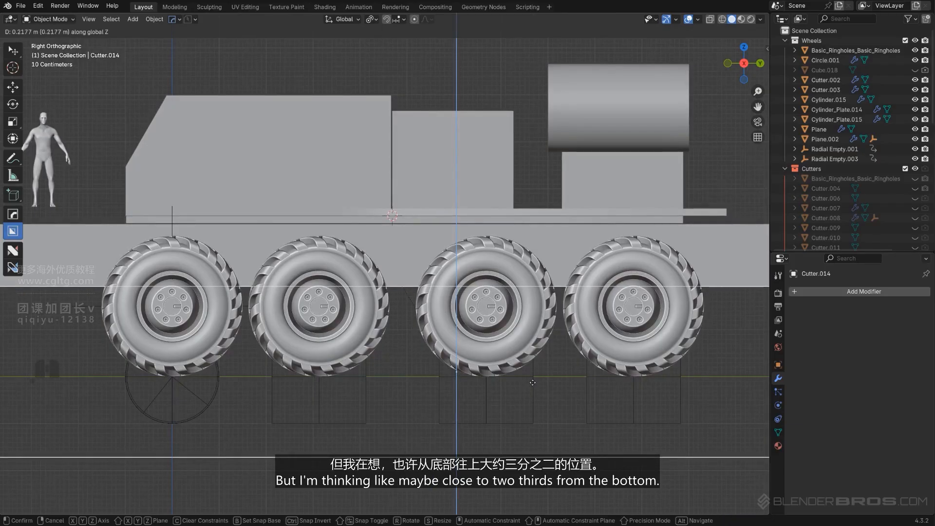
pyautogui.click(532, 383)
pyautogui.scroll(-3, 507, 381)
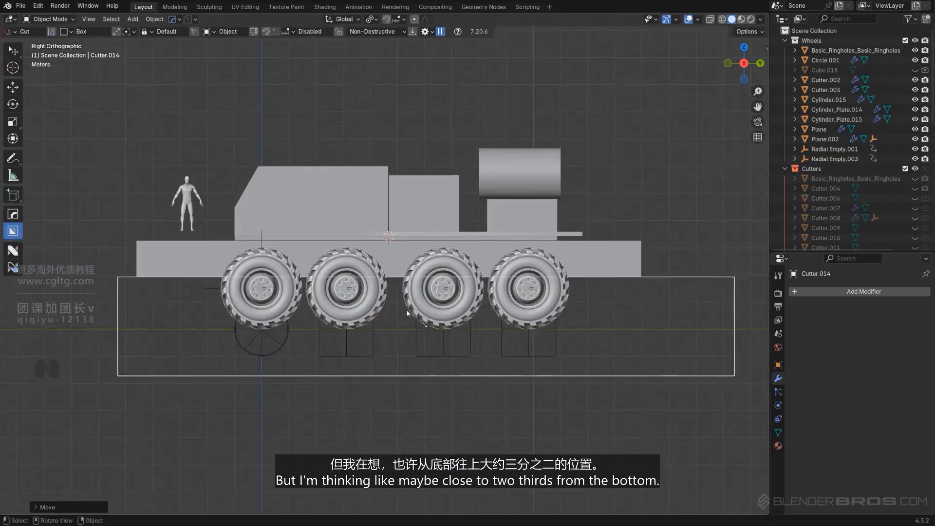
pyautogui.hotkey('shift', '2')
pyautogui.scroll(3, 383, 276)
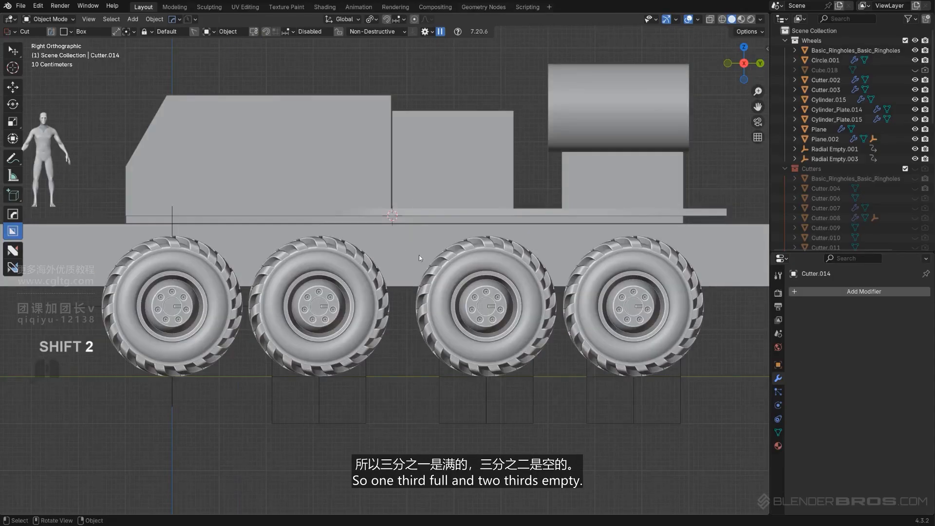
pyautogui.scroll(-4, 390, 371)
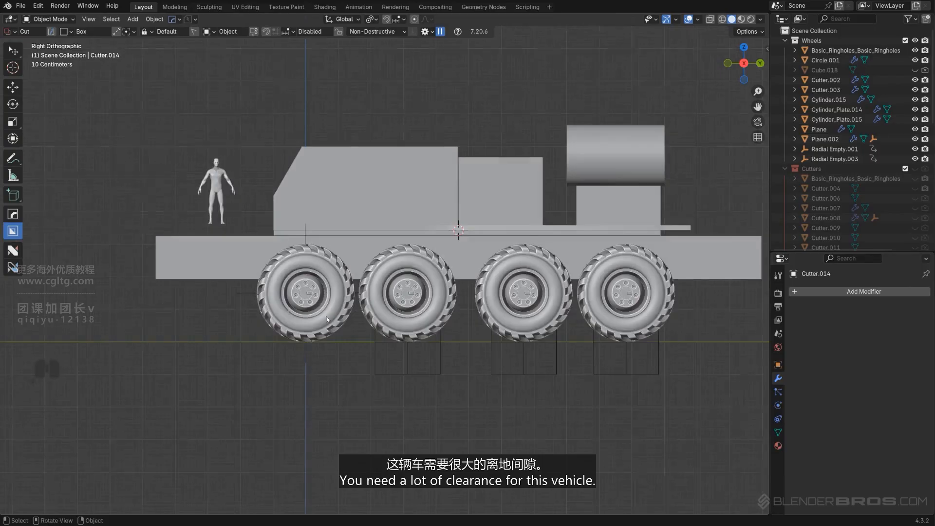
# - Widen the chassis beam along X by a factor of about 1.2 in the front view
pyautogui.moveTo(326, 316); pyautogui.dragTo(385, 302, button='middle')
pyautogui.scroll(2, 380, 292)
pyautogui.keyDown('shift'); pyautogui.moveTo(182, 279); pyautogui.dragTo(389, 285, button='middle'); pyautogui.keyUp('shift')
pyautogui.click(390, 286)
pyautogui.scroll(2, 404, 282)
pyautogui.press('s')
pyautogui.press('x')
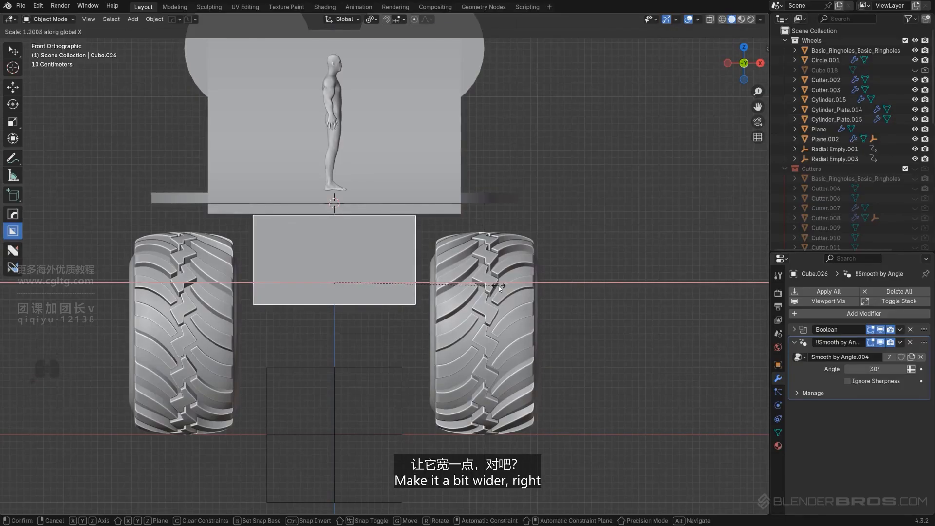
pyautogui.click(501, 285)
# - Scale the chassis beam slightly wider along X again, leaving a narrow gap to the wheels on both sides
pyautogui.scroll(-2, 500, 285)
pyautogui.keyDown('alt'); pyautogui.moveTo(501, 289); pyautogui.dragTo(384, 295, button='middle'); pyautogui.keyUp('alt')
pyautogui.scroll(5, 383, 281)
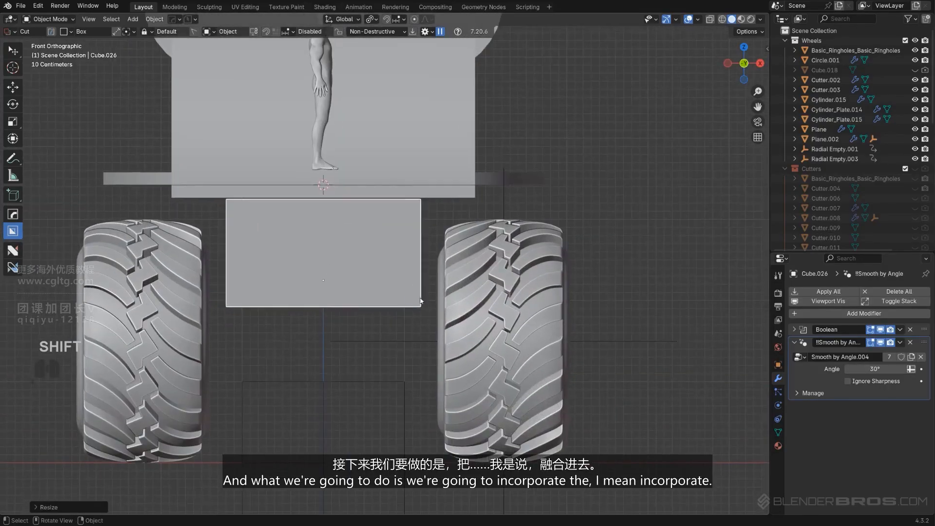
pyautogui.press('s')
pyautogui.press('x')
pyautogui.click(426, 297)
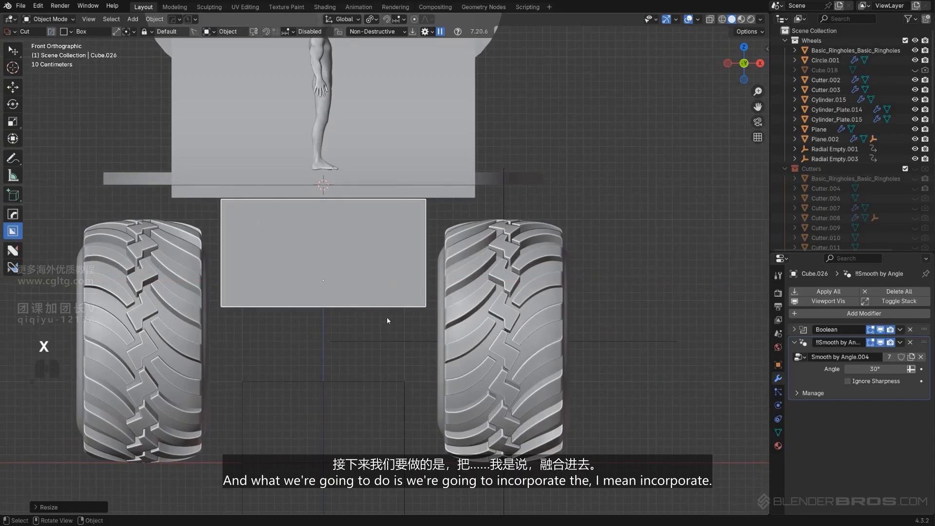
# - Slice the chassis beam's front end off at a diagonal with a four-point Ngon boolean cut in the side view
pyautogui.keyDown('shift'); pyautogui.moveTo(408, 335); pyautogui.dragTo(483, 292, button='middle'); pyautogui.keyUp('shift')
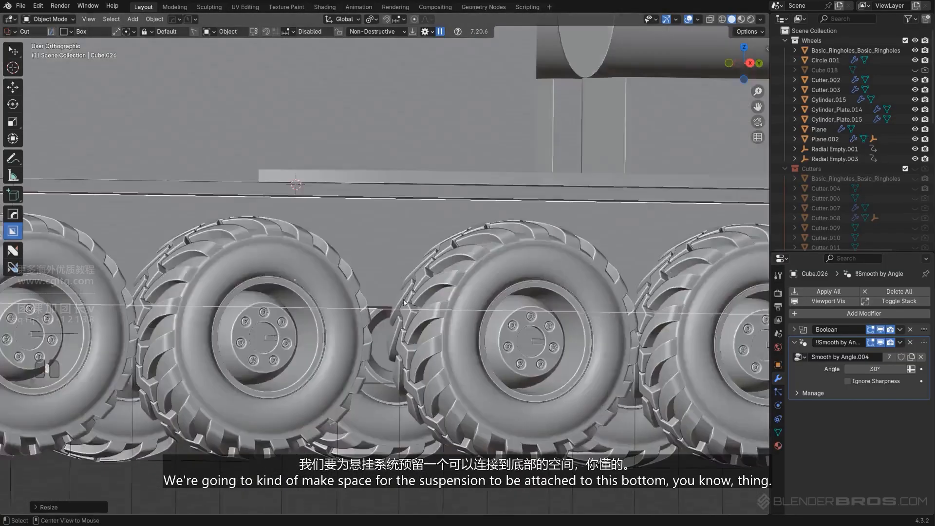
pyautogui.press('KP_3')
pyautogui.scroll(-3, 384, 303)
pyautogui.keyDown('shift'); pyautogui.moveTo(341, 263); pyautogui.dragTo(413, 275, button='middle'); pyautogui.keyUp('shift')
pyautogui.scroll(2, 414, 275)
pyautogui.scroll(-4, 437, 277)
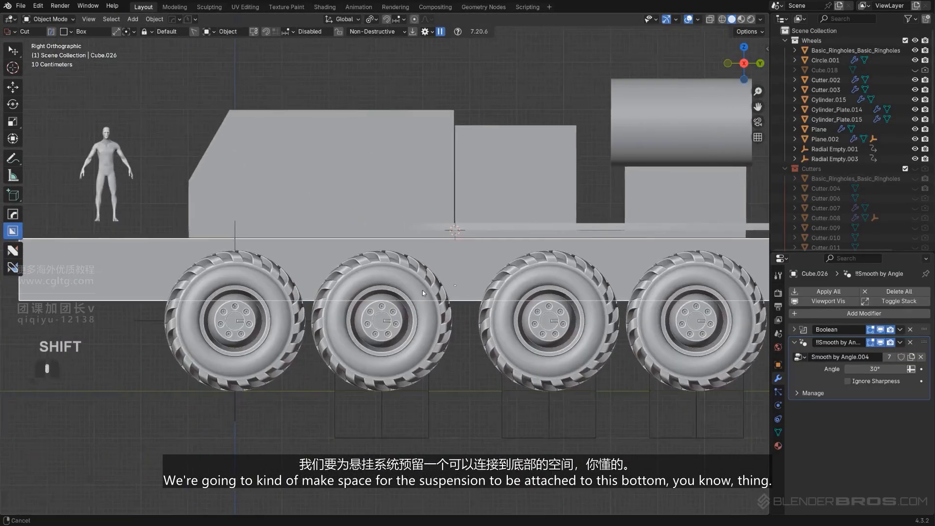
pyautogui.press('d')
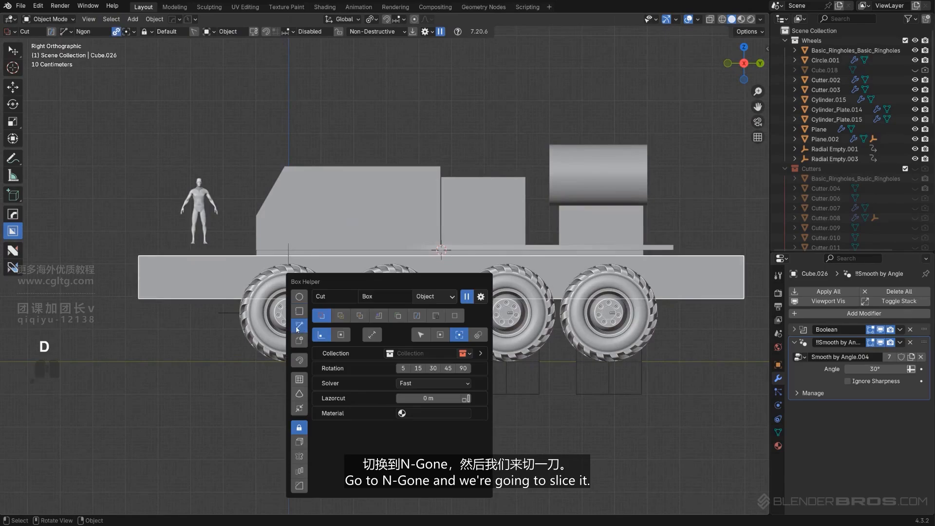
pyautogui.click(159, 220)
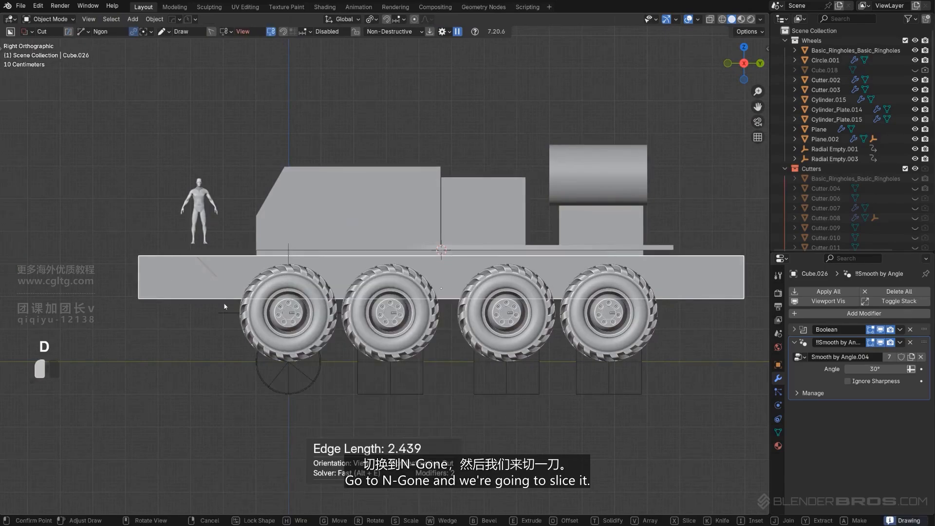
pyautogui.click(276, 362)
pyautogui.click(47, 349)
pyautogui.keyDown('shift'); pyautogui.doubleClick(46, 254); pyautogui.keyUp('shift')
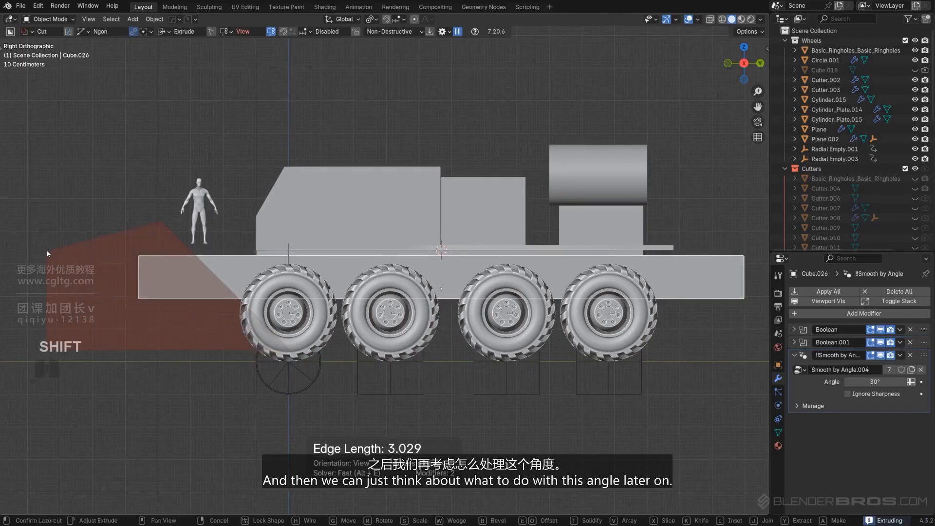
# - Shift the front-end cutter about 0.35 m rearward along Y so the chassis beam's nose gets shorter
pyautogui.scroll(1, 131, 287)
pyautogui.press('g')
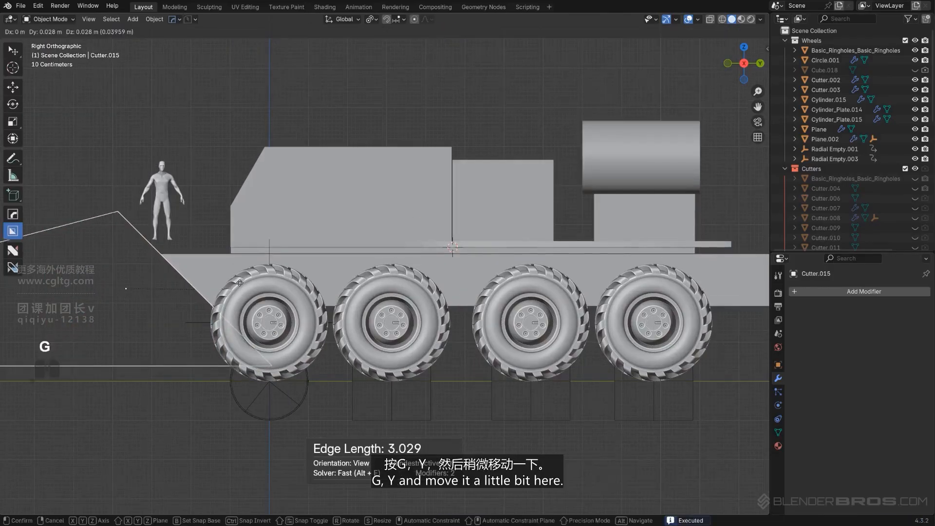
pyautogui.press('y')
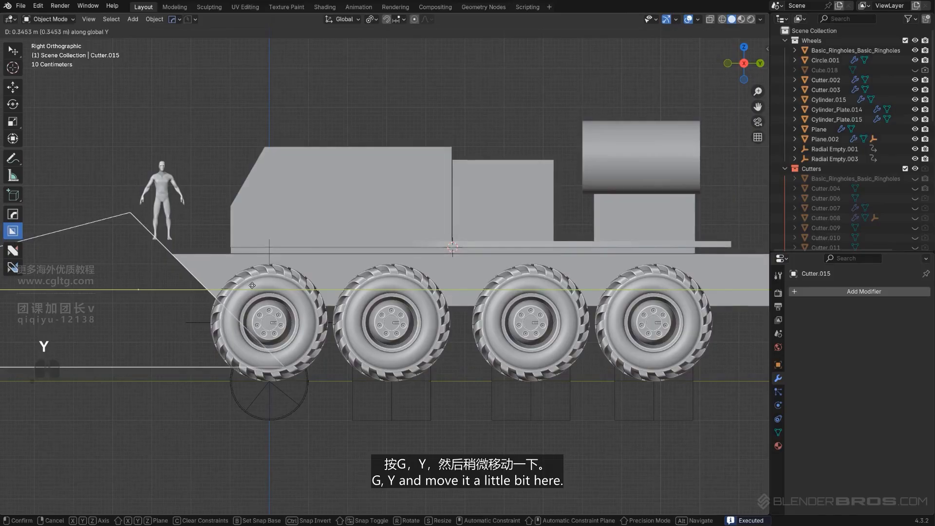
pyautogui.click(255, 201)
pyautogui.scroll(-3, 213, 161)
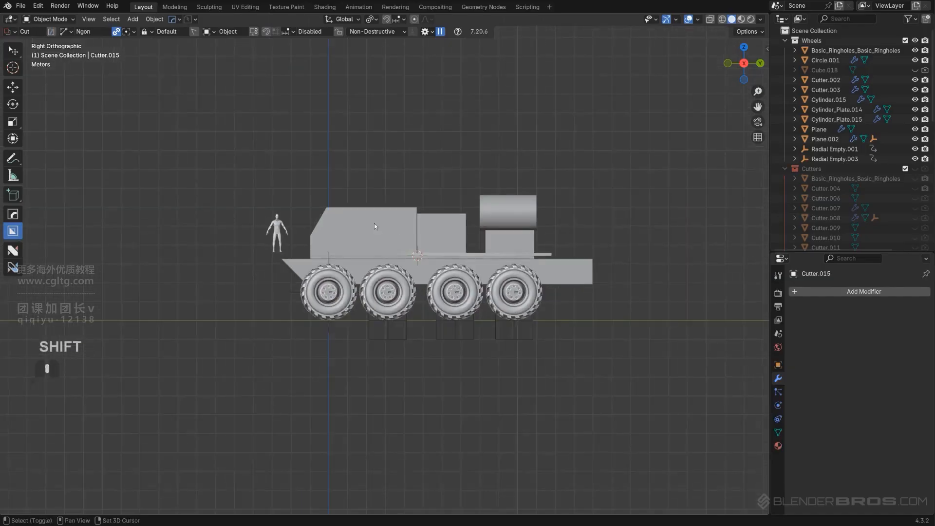
# - Trim the chassis beam's rear end with an Ngon boolean cut, vertical below the rear block's edge and diagonal behind the last wheel
pyautogui.scroll(3, 374, 223)
pyautogui.click(468, 261)
pyautogui.scroll(1, 506, 254)
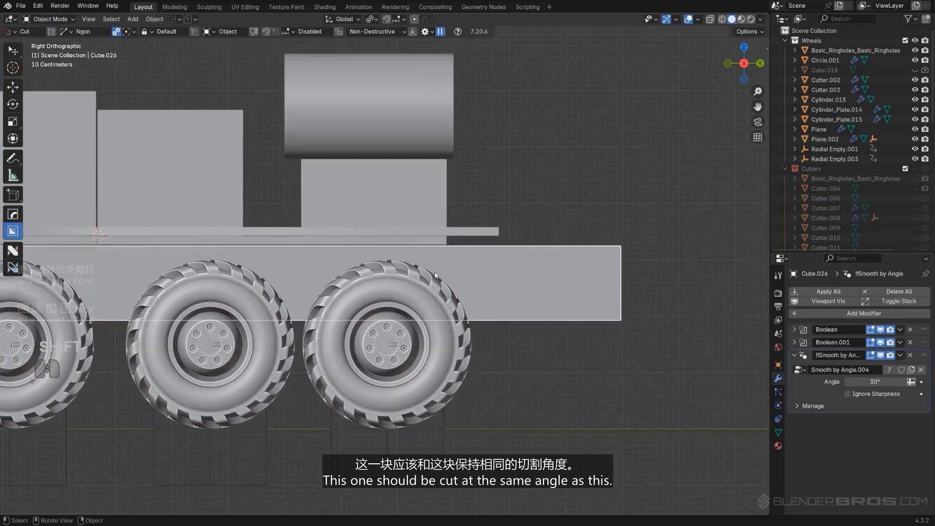
pyautogui.press('d')
pyautogui.click(448, 239)
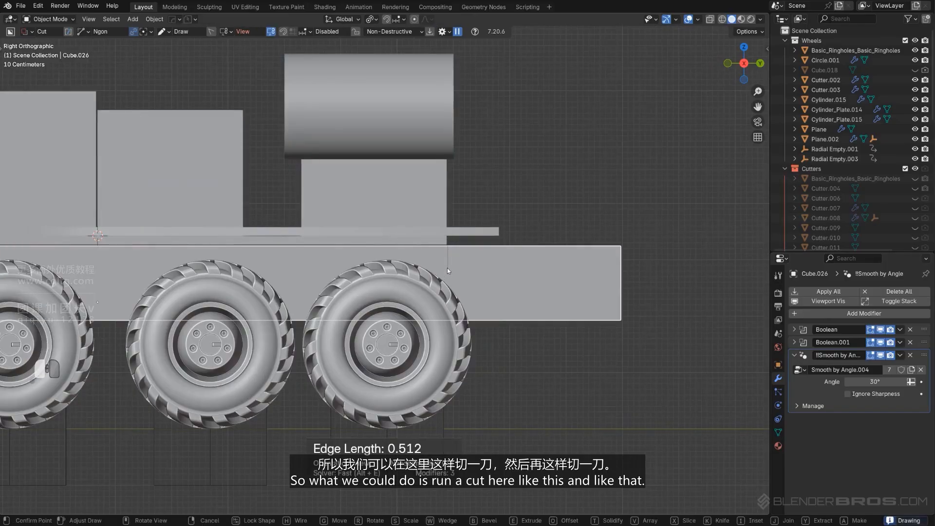
pyautogui.click(447, 268)
pyautogui.click(264, 374)
pyautogui.click(626, 374)
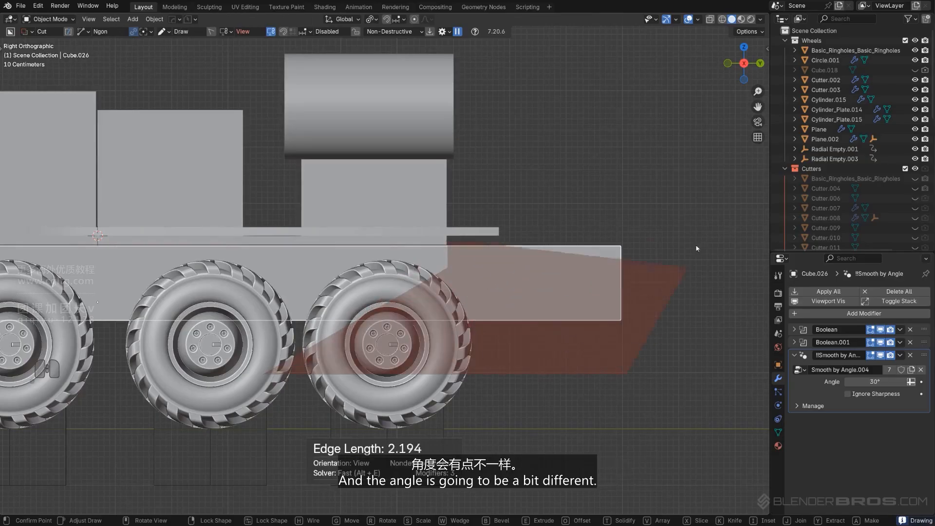
pyautogui.press('space')
pyautogui.scroll(-5, 569, 267)
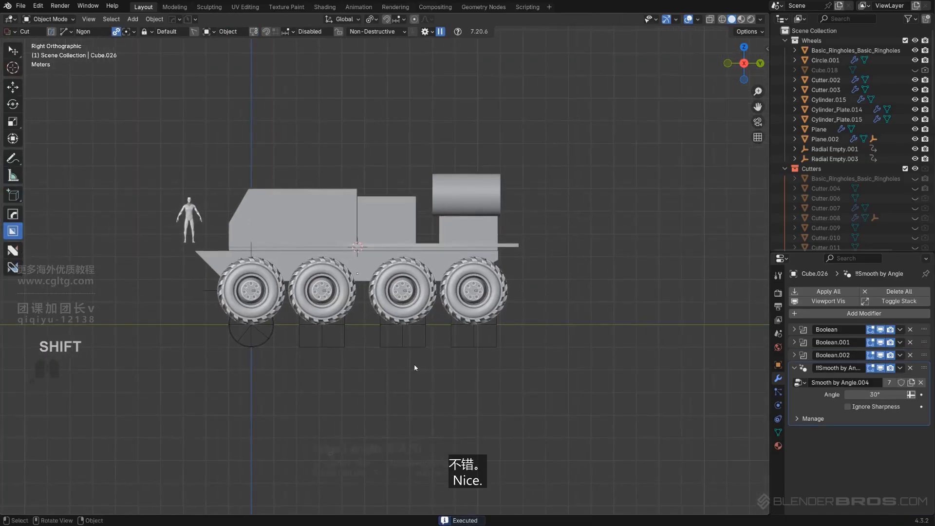
pyautogui.scroll(2, 416, 363)
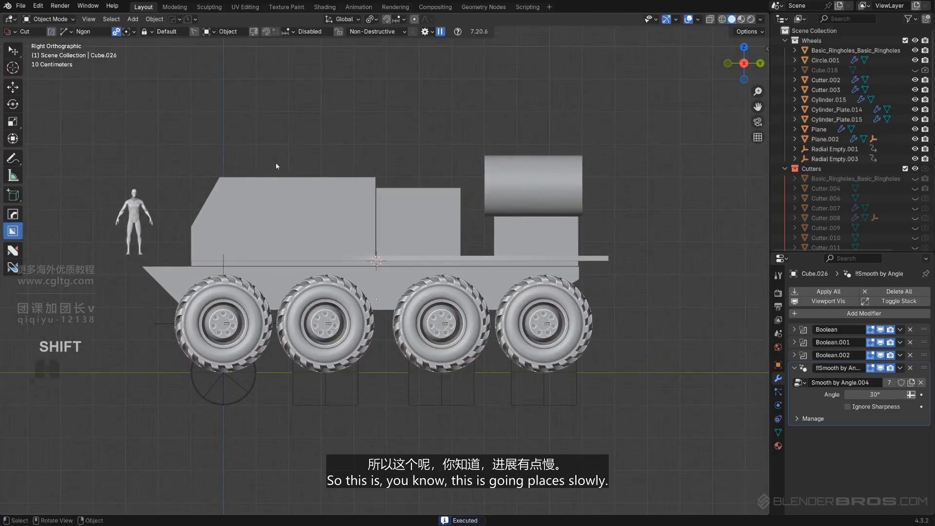
# - Select the wide rear plate beneath the cylinders in a perspective view
pyautogui.moveTo(276, 162); pyautogui.dragTo(391, 327, button='middle')
pyautogui.press('KP_5')
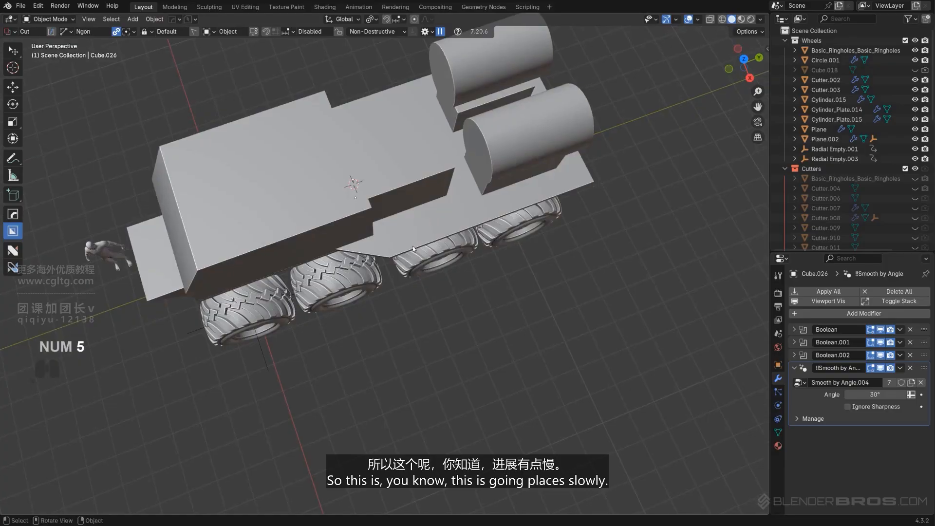
pyautogui.click(411, 237)
pyautogui.press('q')
pyautogui.click(410, 236)
pyautogui.scroll(1, 410, 239)
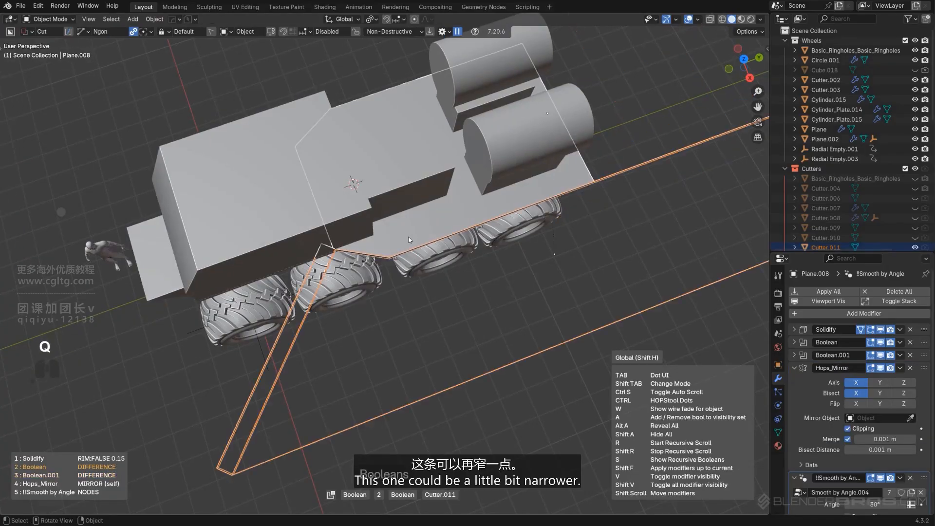
pyautogui.rightClick(409, 239)
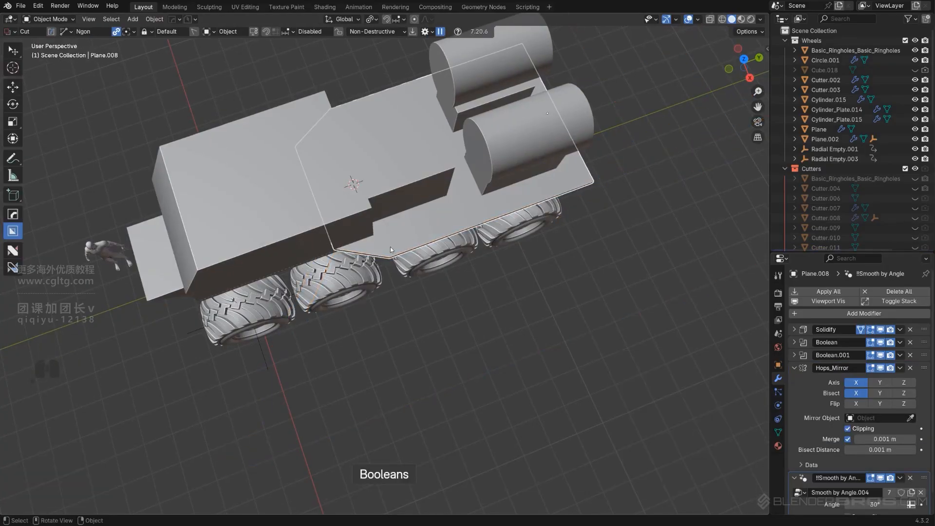
# - Recover the boolean cutter trimming the rear plate's side and move it about 0.16 m inward along X
pyautogui.moveTo(397, 246); pyautogui.dragTo(405, 230, button='middle')
pyautogui.scroll(1, 409, 230)
pyautogui.press('q')
pyautogui.click(430, 237)
pyautogui.scroll(1, 430, 237)
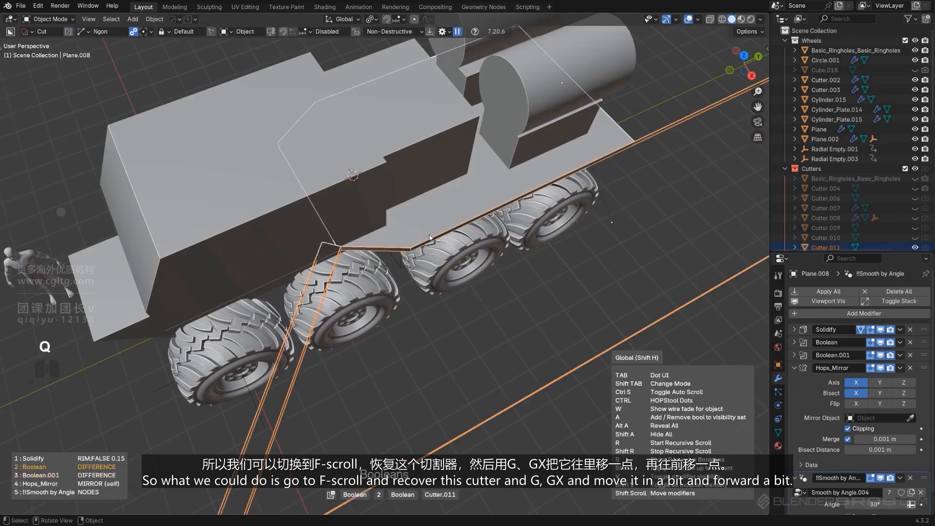
pyautogui.click(430, 237)
pyautogui.press('g')
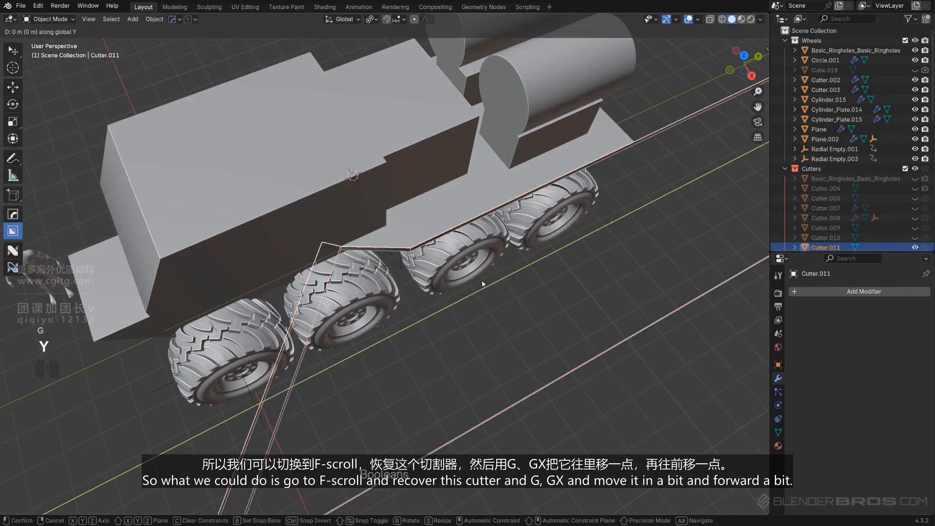
pyautogui.press('x')
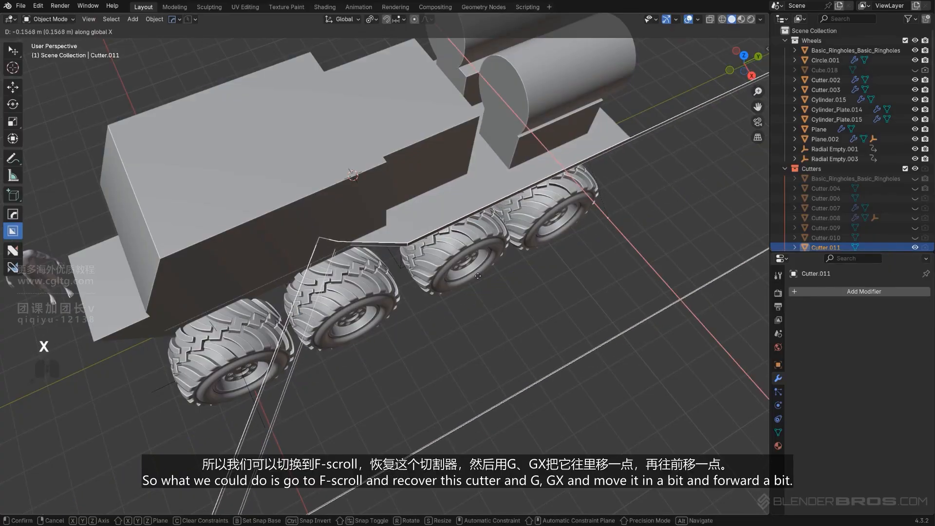
pyautogui.click(480, 279)
# - Move the plate's cutter about 0.14 m forward along Y, shift it further inward and forward with Z locked, and hide the Cutters collection
pyautogui.press('g')
pyautogui.press('y')
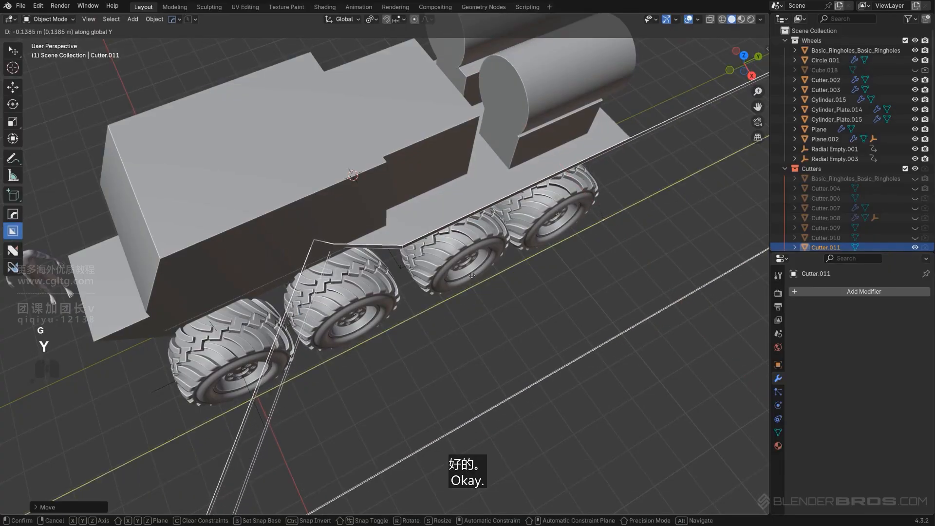
pyautogui.click(469, 277)
pyautogui.press('g')
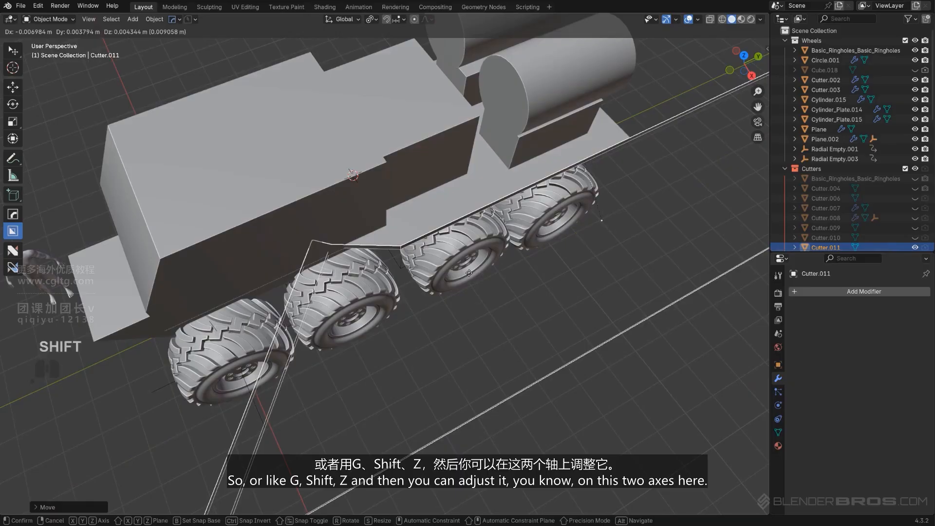
pyautogui.hotkey('shift', 'z')
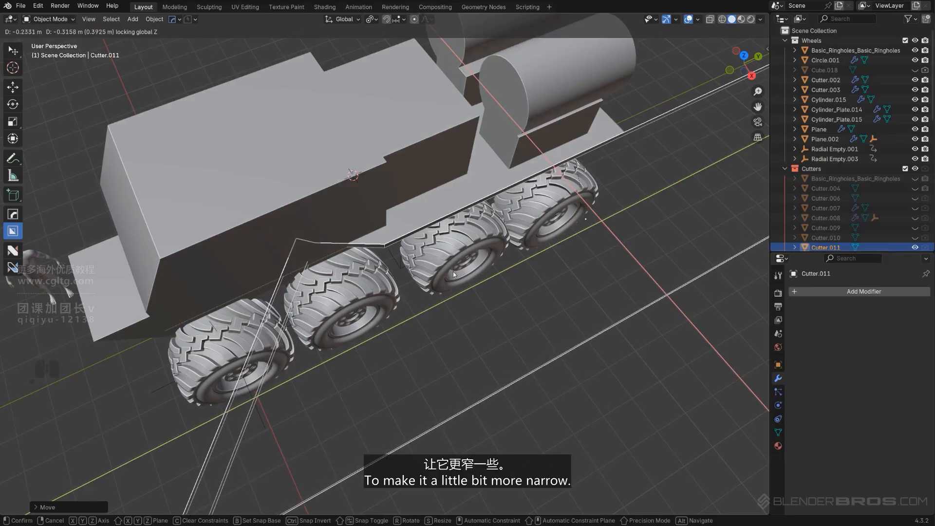
pyautogui.click(455, 274)
pyautogui.hotkey('shift', '2')
# - Select the long floor plate beneath the hull in the side view and open its mesh for editing
pyautogui.keyDown('alt'); pyautogui.moveTo(456, 282); pyautogui.dragTo(410, 306, button='middle'); pyautogui.keyUp('alt')
pyautogui.press('KP_5')
pyautogui.scroll(6, 422, 237)
pyautogui.scroll(3, 390, 278)
pyautogui.click(369, 253)
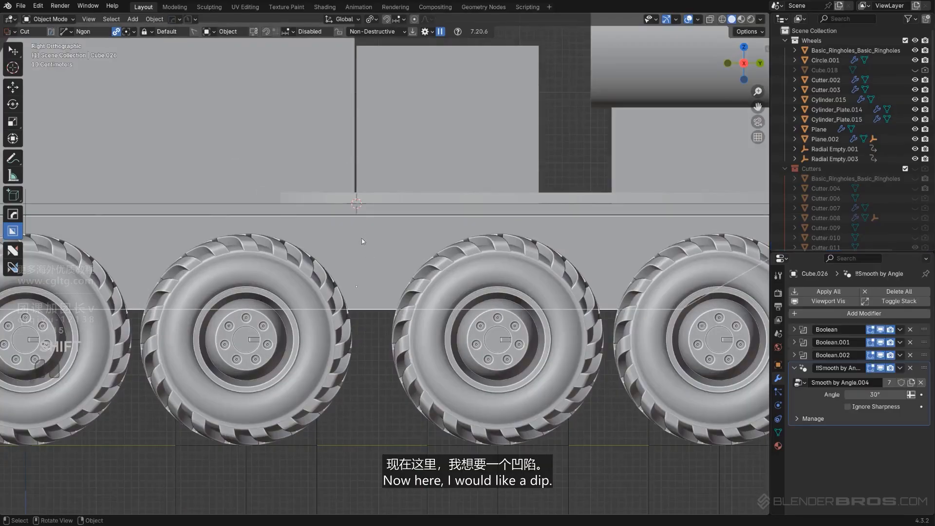
pyautogui.scroll(-2, 327, 231)
pyautogui.scroll(2, 378, 244)
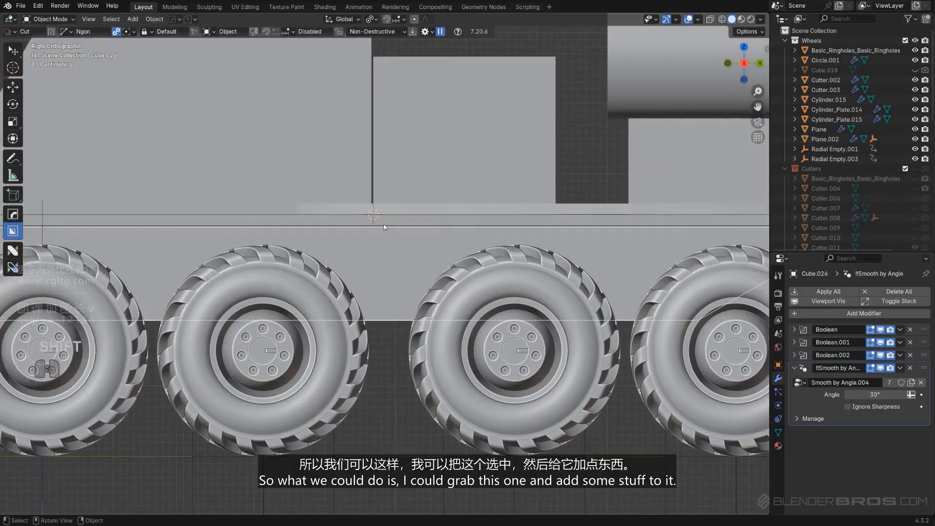
pyautogui.click(390, 215)
pyautogui.scroll(-3, 410, 256)
pyautogui.scroll(2, 376, 252)
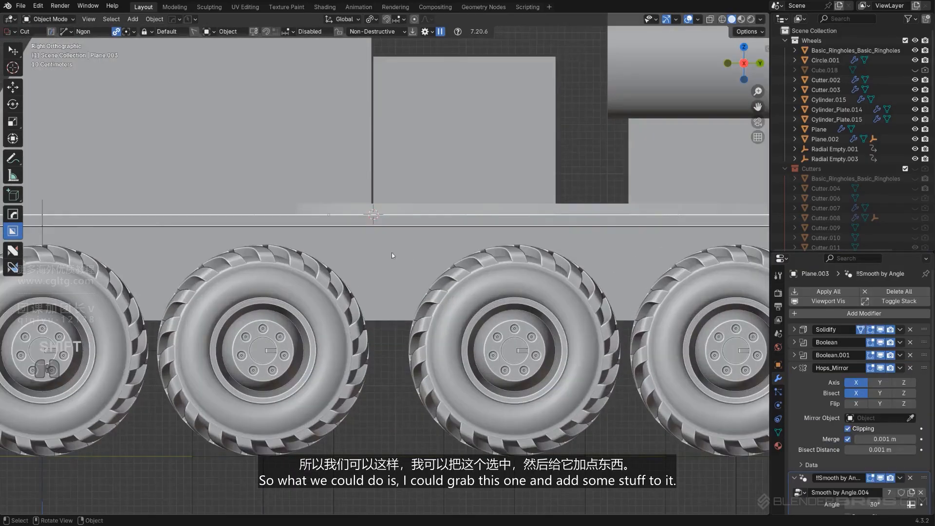
pyautogui.scroll(-2, 391, 253)
pyautogui.scroll(3, 385, 246)
pyautogui.press('Tab')
pyautogui.scroll(-4, 377, 319)
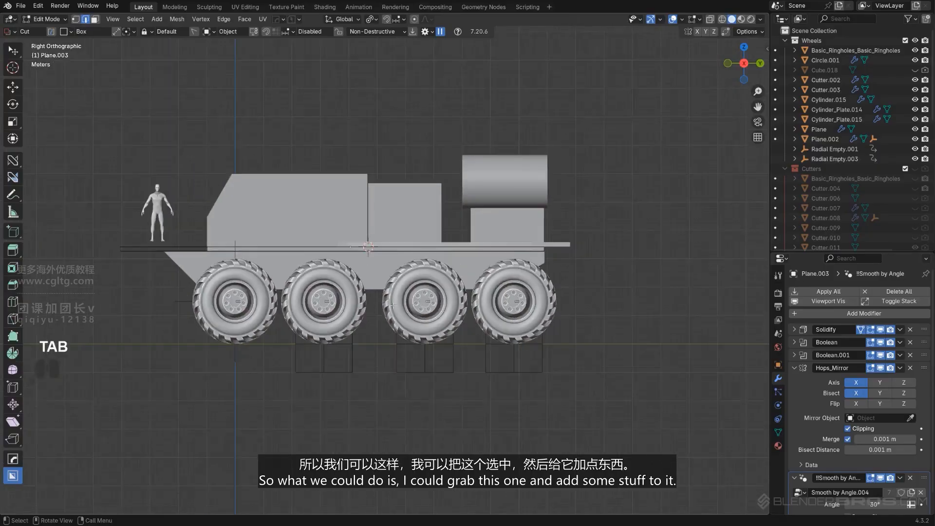
# - Isolate the floor plate in local view and apply its two Boolean modifiers in object mode, keeping Solidify
pyautogui.moveTo(378, 319); pyautogui.dragTo(434, 330, button='middle')
pyautogui.press('KP_5')
pyautogui.press('/')
pyautogui.press('Tab')
pyautogui.press('Tab')
pyautogui.hotkey('ctrl', 'z')
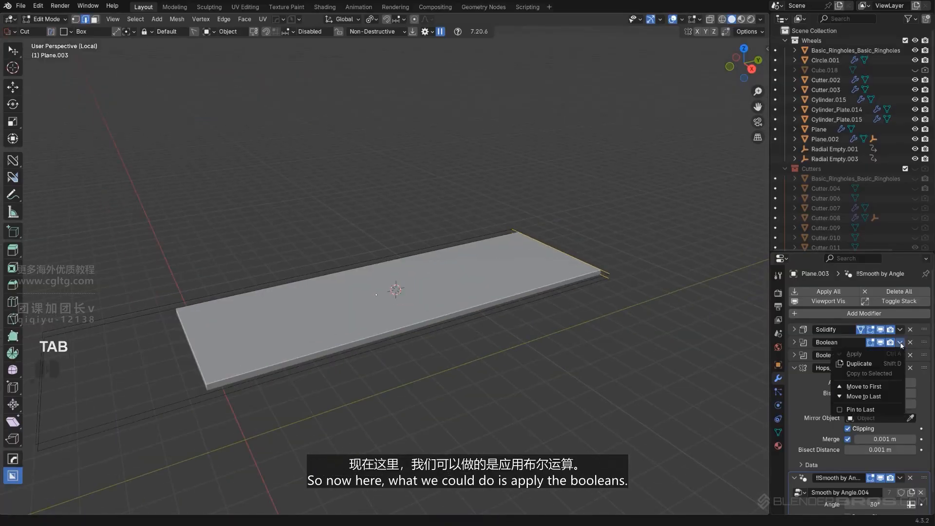
pyautogui.press('Tab')
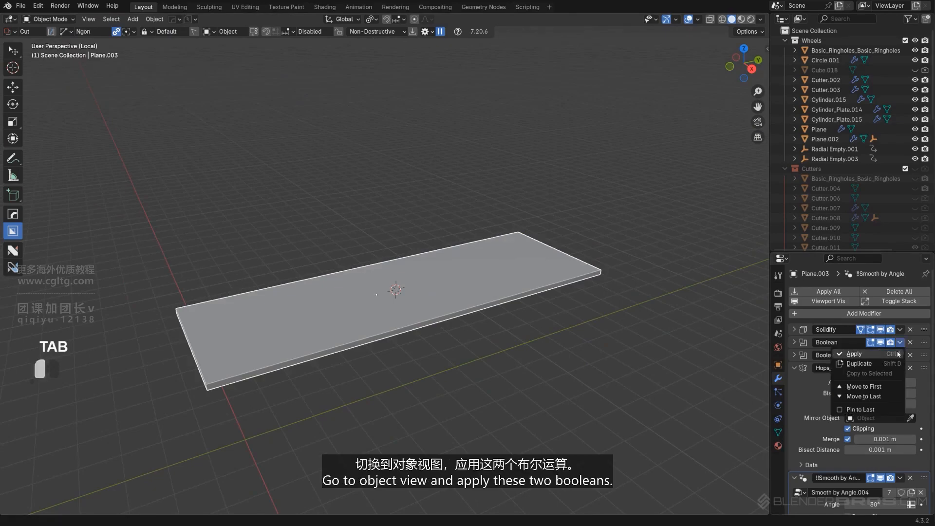
pyautogui.click(896, 354)
pyautogui.click(896, 354)
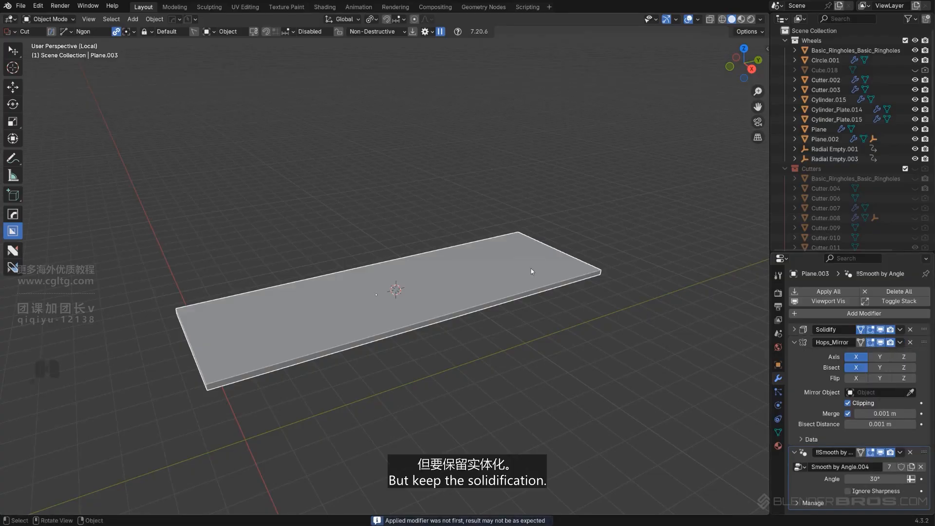
pyautogui.press('Tab')
pyautogui.scroll(2, 403, 361)
pyautogui.hotkey('ctrl', 'r')
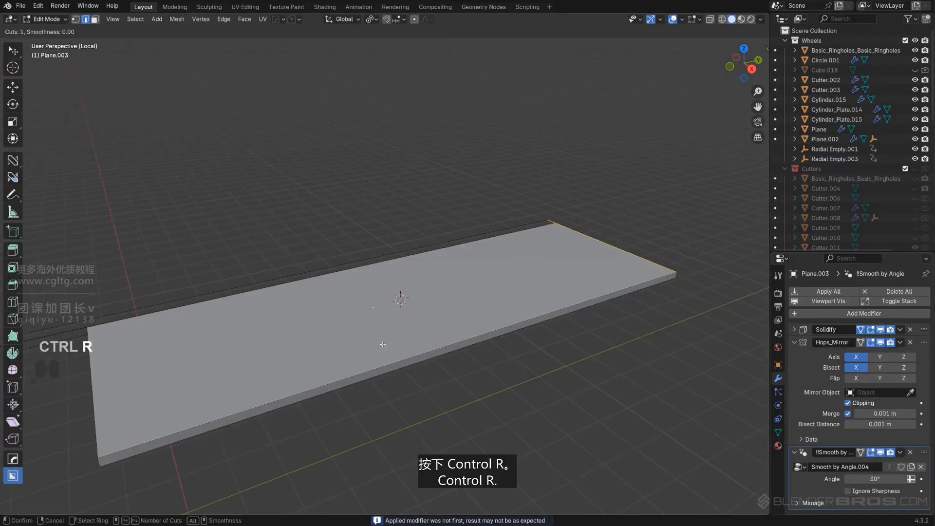
pyautogui.rightClick(415, 228)
pyautogui.press('Tab')
pyautogui.scroll(-4, 455, 265)
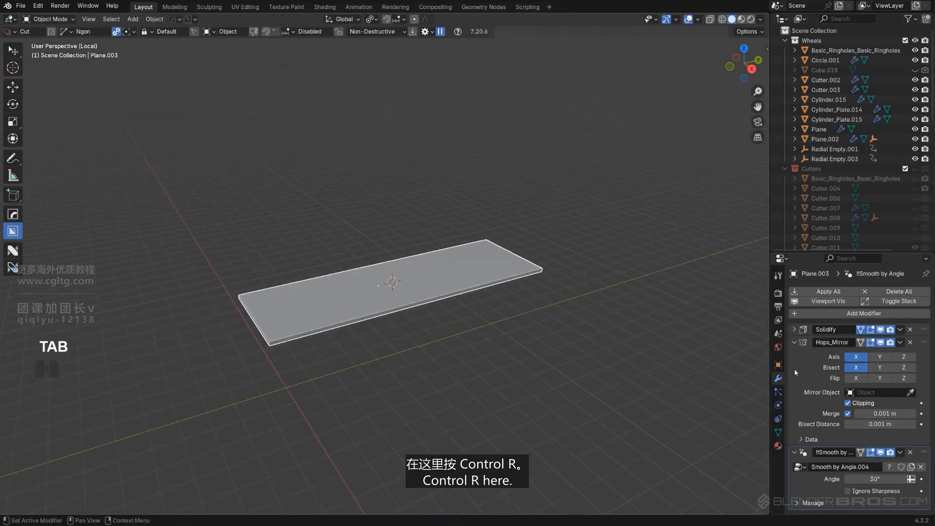
# - Apply the floor plate's Hops_Mirror modifier
pyautogui.click(901, 343)
pyautogui.click(889, 353)
pyautogui.scroll(3, 414, 277)
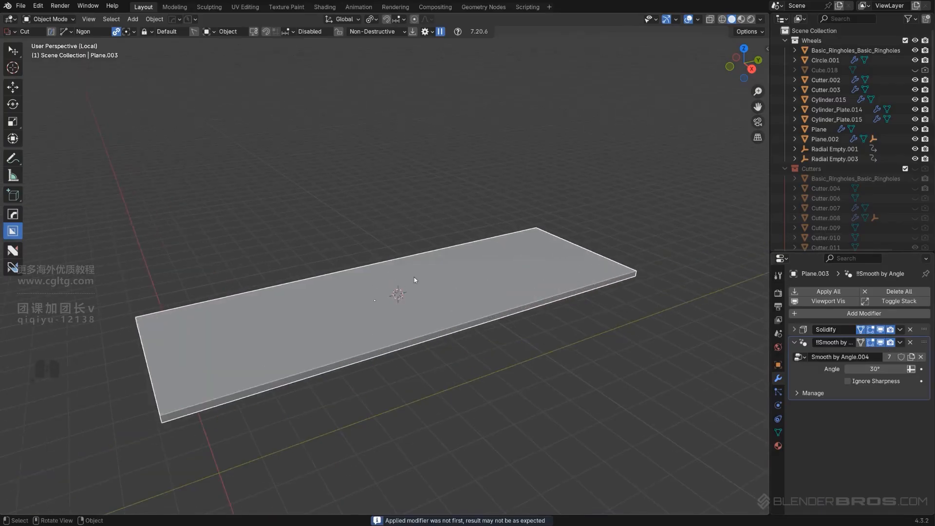
# - Add a crosswise loop cut near the middle of the floor plate and bevel it into a wide band
pyautogui.press('Tab')
pyautogui.hotkey('ctrl', 'r')
pyautogui.click(399, 296)
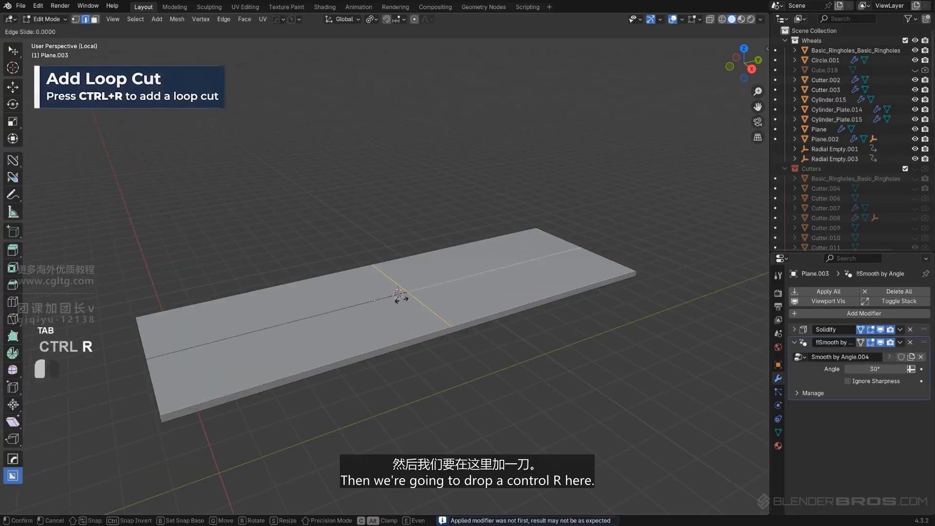
pyautogui.click(441, 321)
pyautogui.scroll(-3, 572, 294)
pyautogui.hotkey('ctrl', 'b')
pyautogui.click(666, 260)
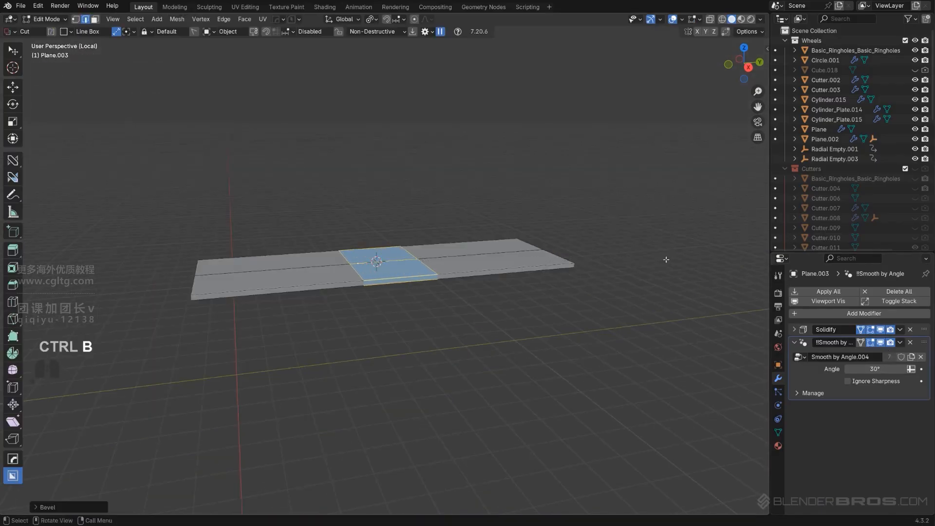
# - Leave local view and, in the side view, scale the plate's band by about 1.2 along Y and shift it slightly toward the front
pyautogui.press('/')
pyautogui.scroll(3, 630, 263)
pyautogui.keyDown('alt'); pyautogui.scroll(1, 630, 263); pyautogui.keyUp('alt')
pyautogui.keyDown('alt'); pyautogui.moveTo(630, 263); pyautogui.dragTo(469, 268, button='middle'); pyautogui.keyUp('alt')
pyautogui.press('KP_5')
pyautogui.scroll(4, 497, 266)
pyautogui.scroll(-1, 470, 268)
pyautogui.keyDown('shift'); pyautogui.moveTo(539, 303); pyautogui.dragTo(537, 297, button='middle'); pyautogui.keyUp('shift')
pyautogui.scroll(1, 537, 297)
pyautogui.press('s')
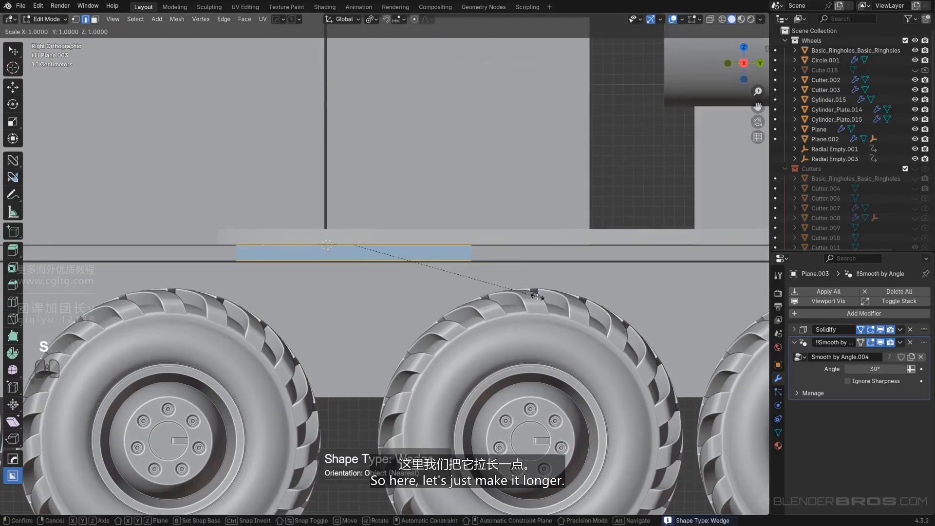
pyautogui.press('y')
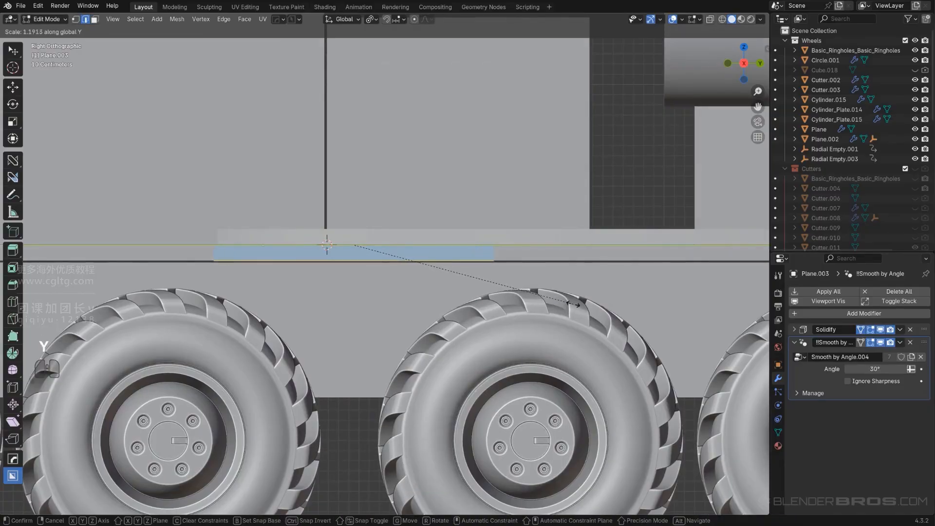
pyautogui.click(576, 306)
pyautogui.press('g')
pyautogui.press('y')
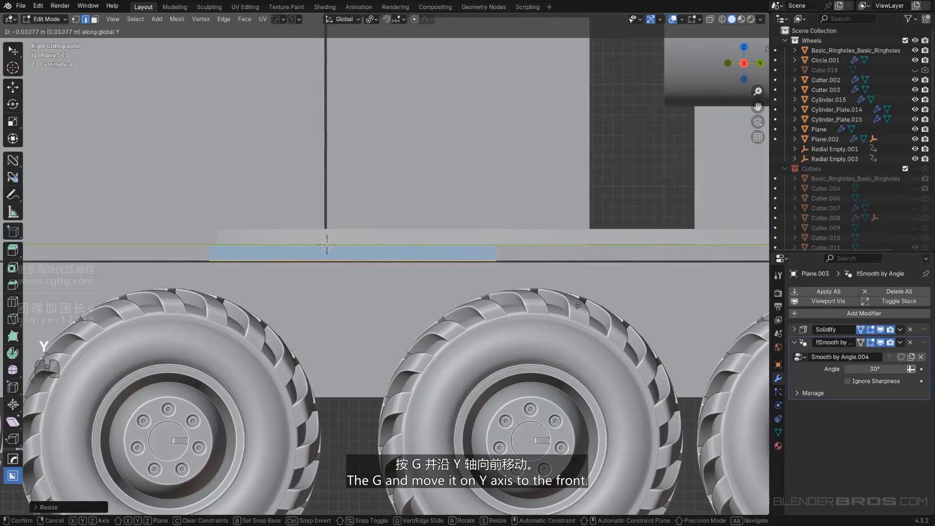
pyautogui.click(576, 305)
# - Add another loop cut in the middle of the band and bevel it into a narrower inner strip
pyautogui.hotkey('ctrl', 'r')
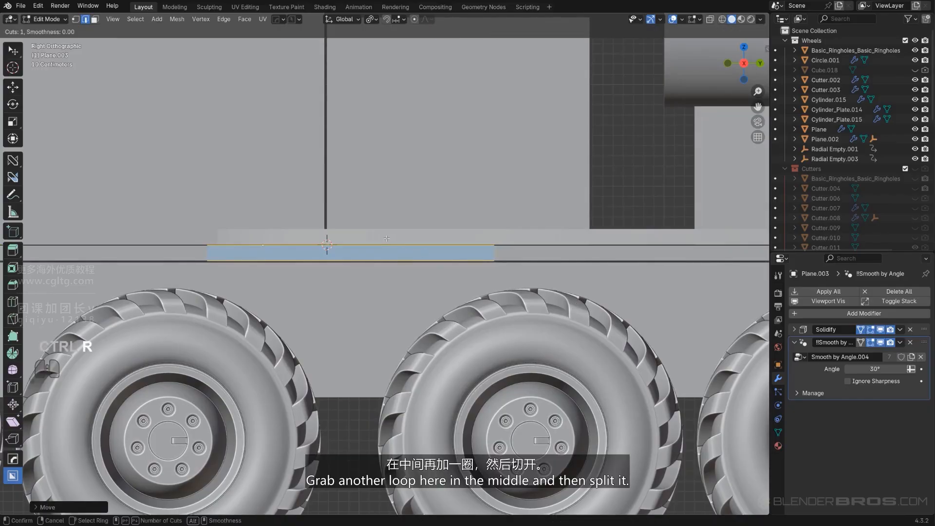
pyautogui.click(364, 247)
pyautogui.hotkey('ctrl', 'b')
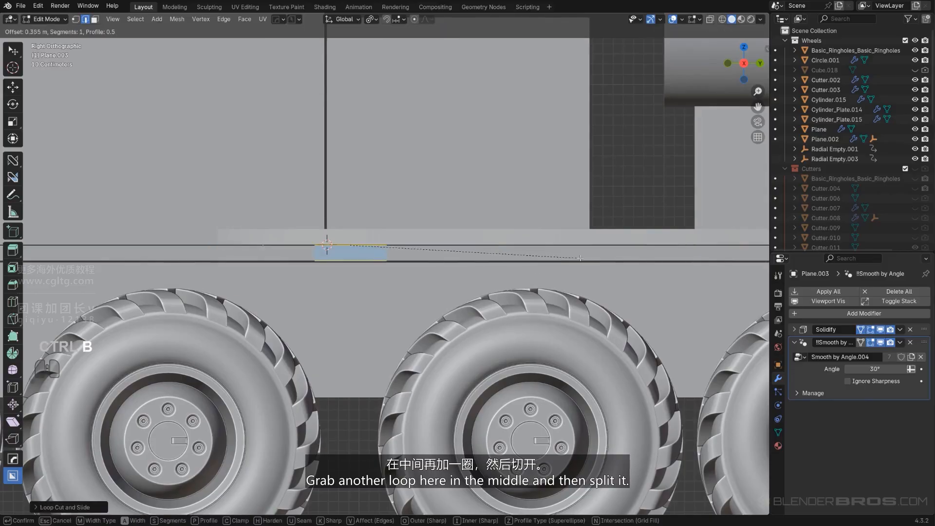
pyautogui.click(628, 267)
# - Lower the floor plate's inner strip 0.2 m along Z with snapping to form a dip between the wheels
pyautogui.press('g')
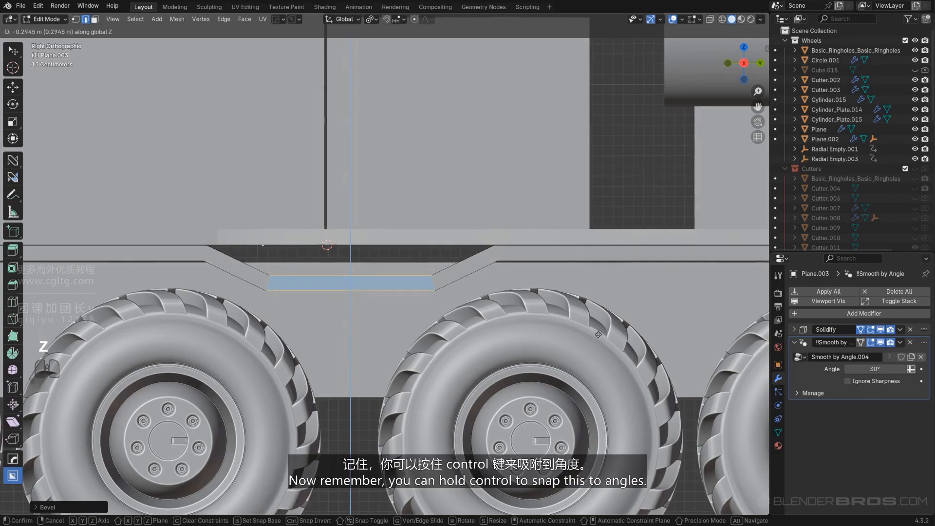
pyautogui.press('ctrl')
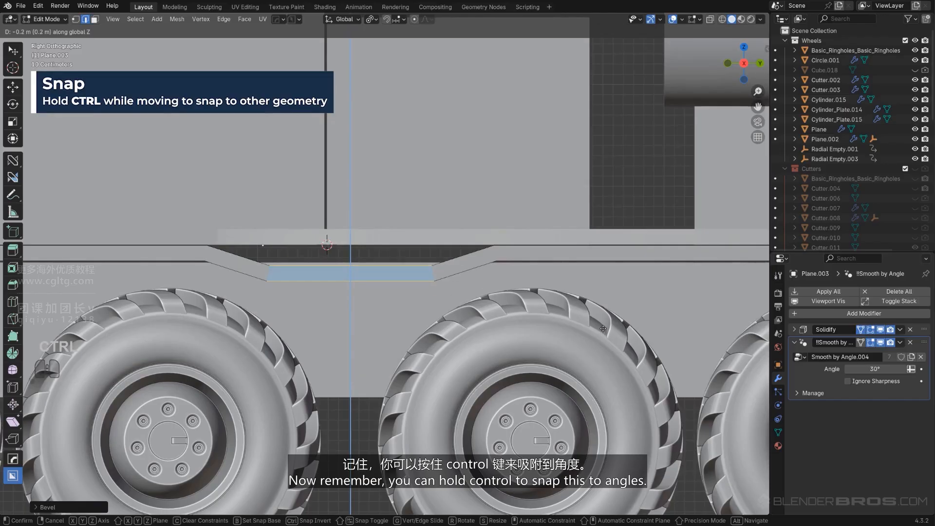
pyautogui.keyDown('ctrl'); pyautogui.click(603, 329); pyautogui.keyUp('ctrl')
pyautogui.scroll(-7, 603, 329)
pyautogui.press('Tab')
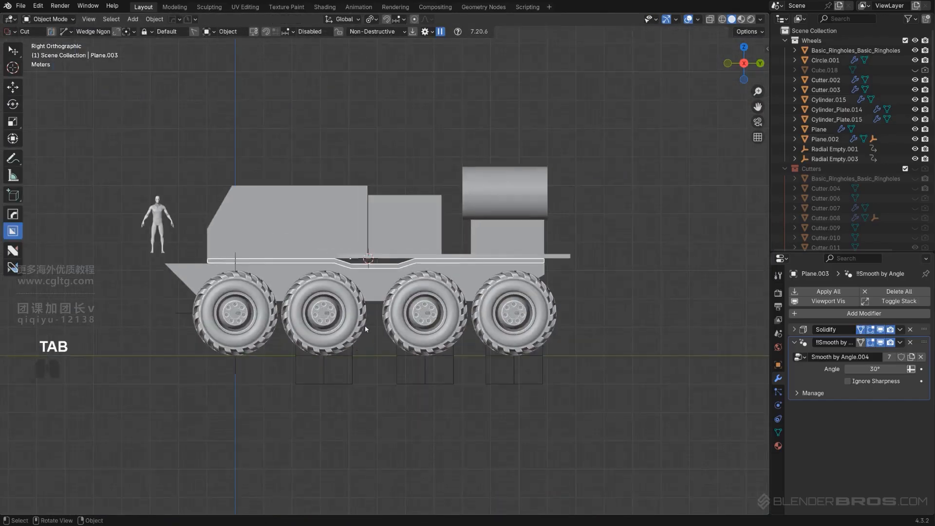
# - Move the floor plate's inner strip further down along Z in the side view to steepen both sloped sides
pyautogui.moveTo(367, 329); pyautogui.dragTo(356, 279, button='middle')
pyautogui.press('KP_5')
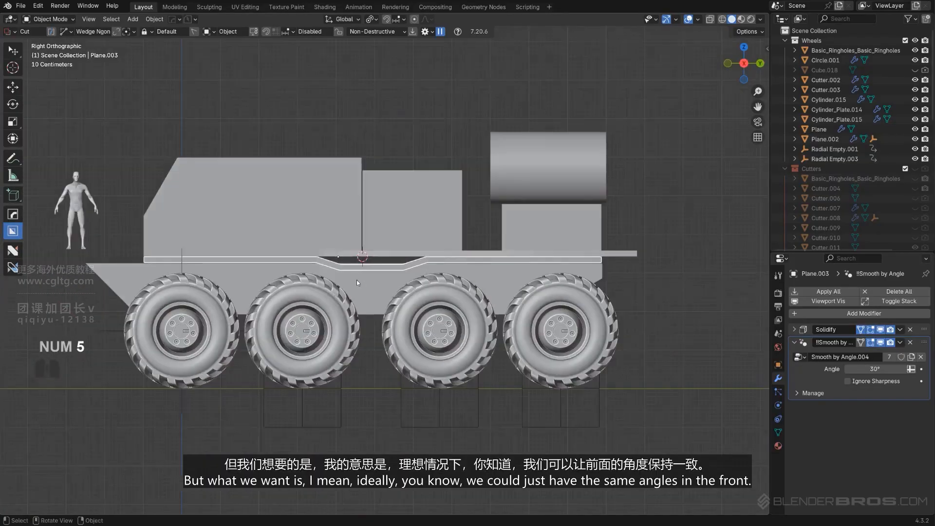
pyautogui.scroll(3, 361, 287)
pyautogui.keyDown('shift'); pyautogui.scroll(-1, 389, 298); pyautogui.keyUp('shift')
pyautogui.press('q')
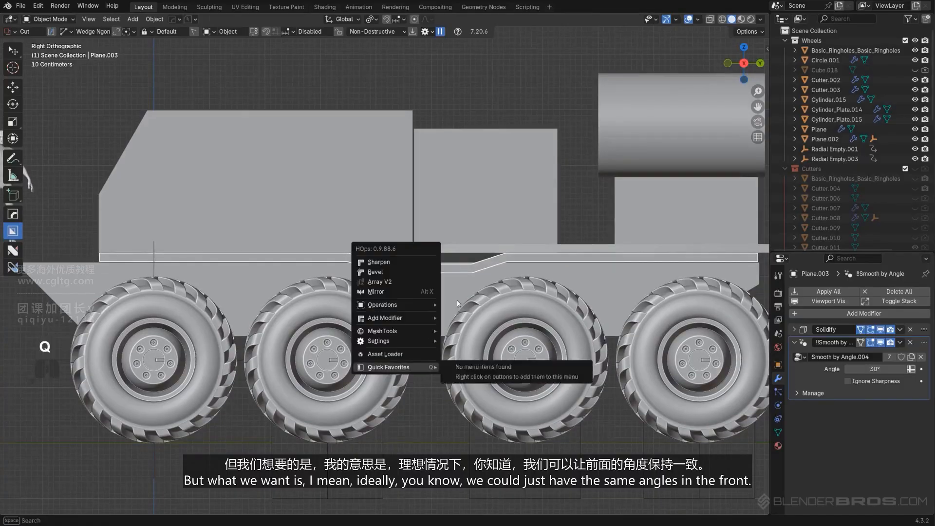
pyautogui.press('Tab')
pyautogui.scroll(-2, 318, 374)
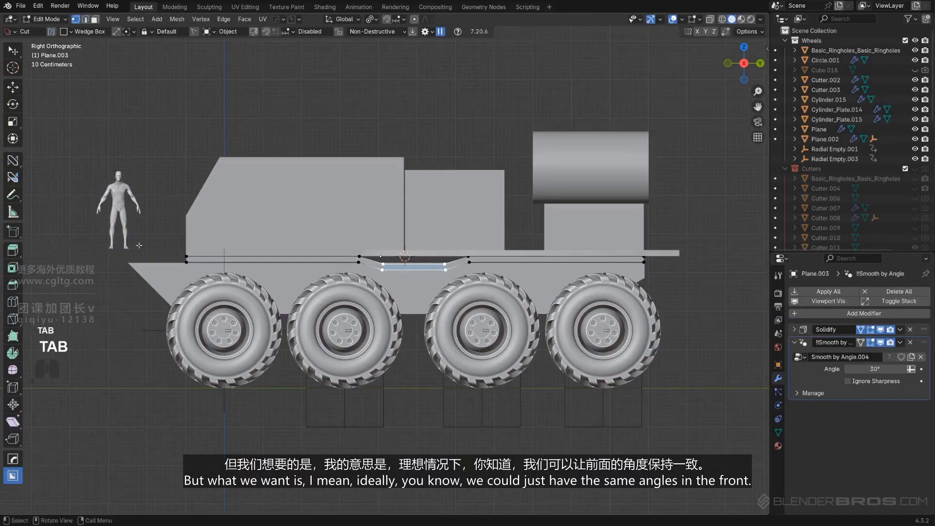
pyautogui.press('g')
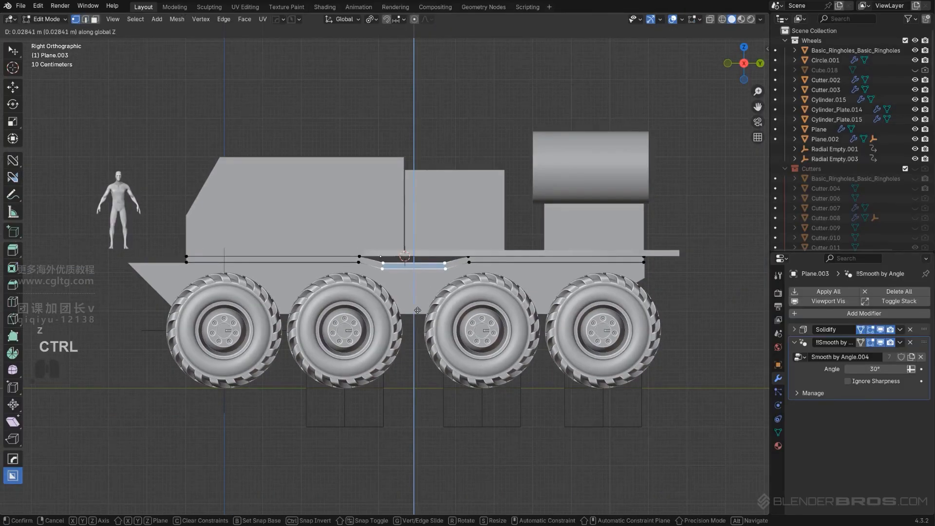
pyautogui.click(425, 323)
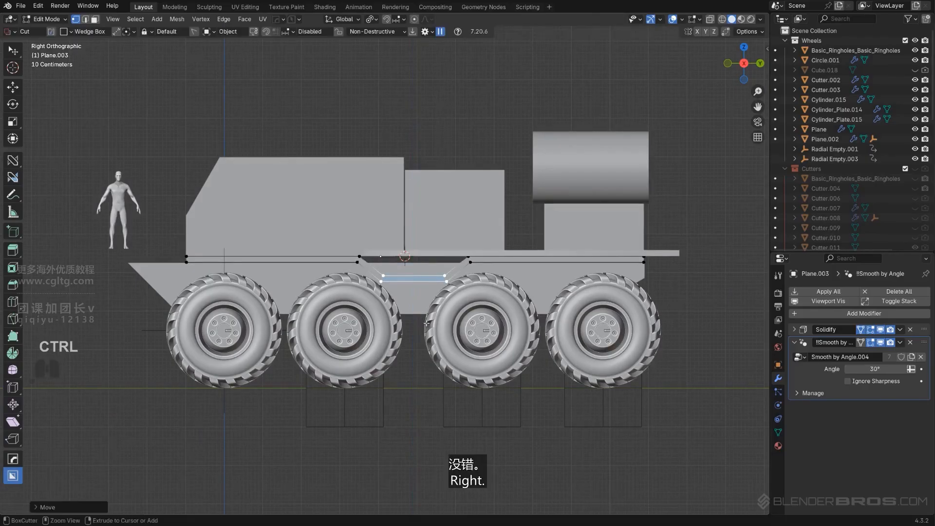
pyautogui.press('Tab')
pyautogui.scroll(3, 443, 314)
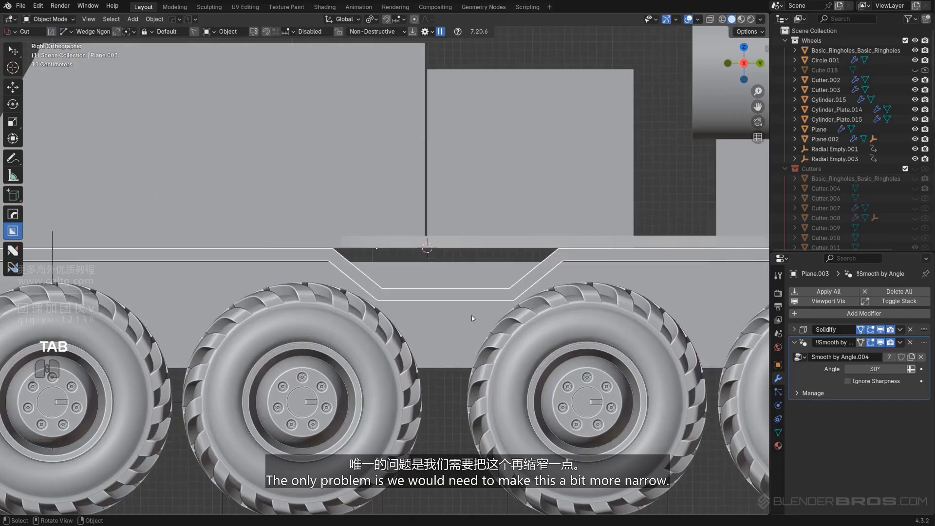
# - In X-ray view, select the dip's rear slope and move it along Y toward the front of the truck
pyautogui.press('Tab')
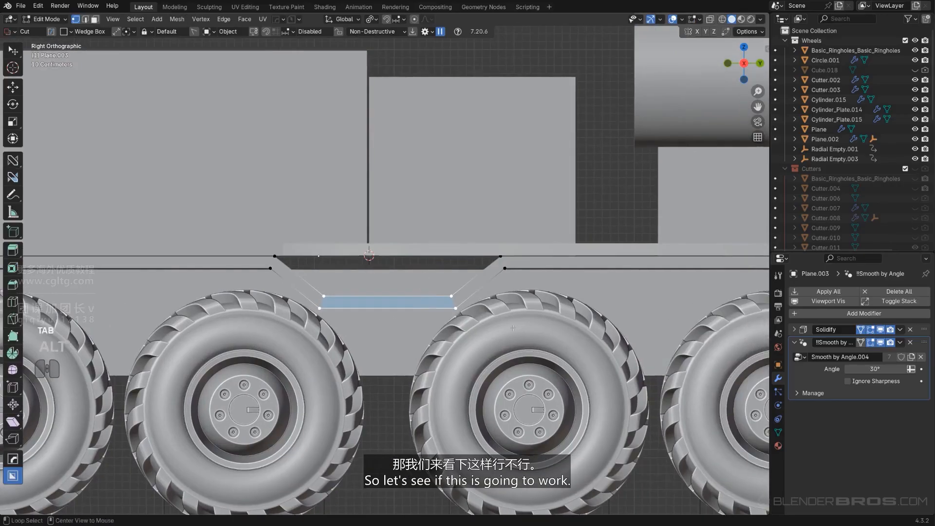
pyautogui.hotkey('alt', 'z')
pyautogui.keyDown('shift'); pyautogui.moveTo(513, 327); pyautogui.dragTo(486, 354, button='middle'); pyautogui.keyUp('shift')
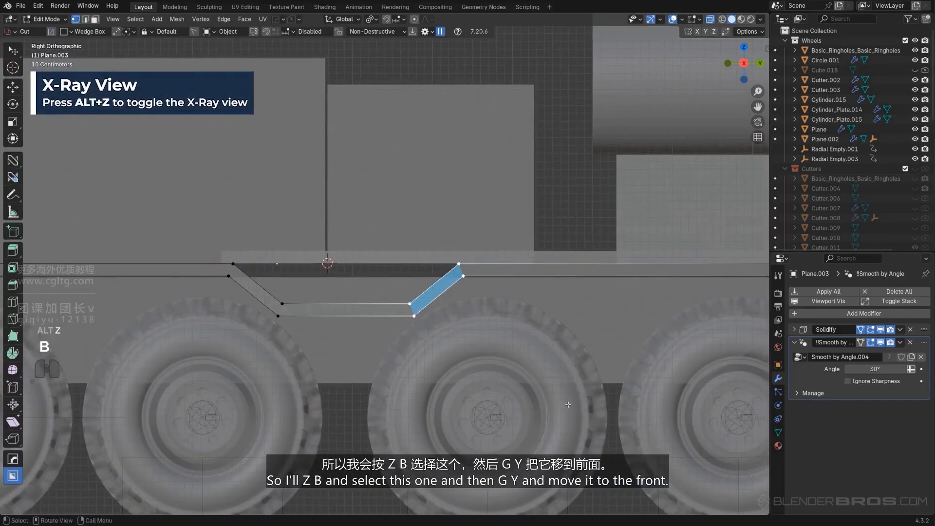
pyautogui.press('g')
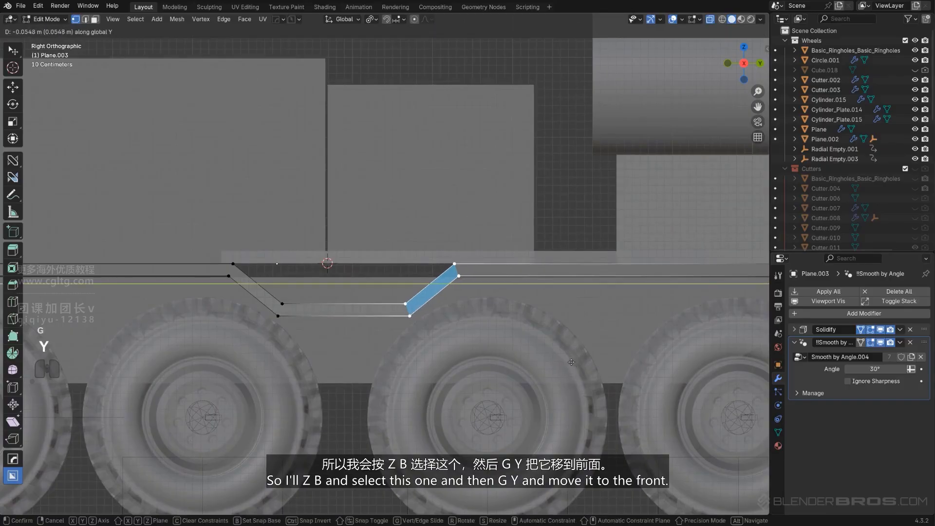
pyautogui.click(556, 357)
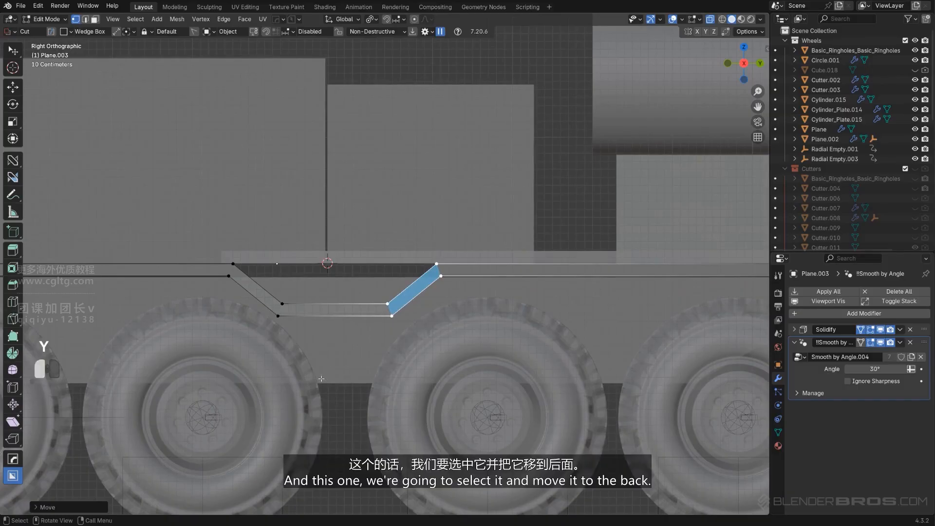
# - Select the dip's front slope and move it along Y toward the rear, restoring the solid view
pyautogui.moveTo(183, 222); pyautogui.dragTo(335, 319)
pyautogui.press('g')
pyautogui.press('y')
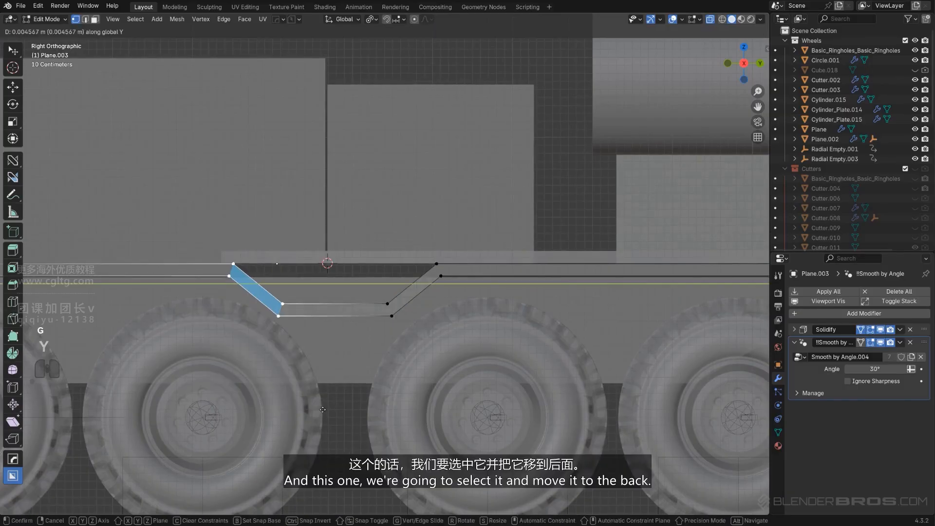
pyautogui.click(346, 409)
pyautogui.hotkey('alt', 'z')
pyautogui.press('Tab')
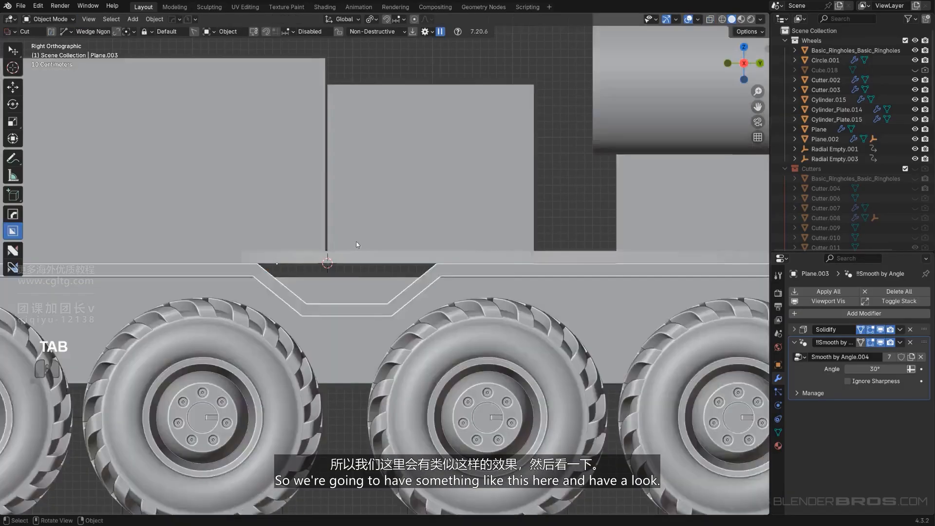
# - Nudge the dip's rear slope slightly more toward the front along Y, using X-ray view to select it
pyautogui.scroll(-4, 385, 282)
pyautogui.scroll(1, 399, 302)
pyautogui.press('Tab')
pyautogui.scroll(1, 424, 300)
pyautogui.scroll(1, 424, 301)
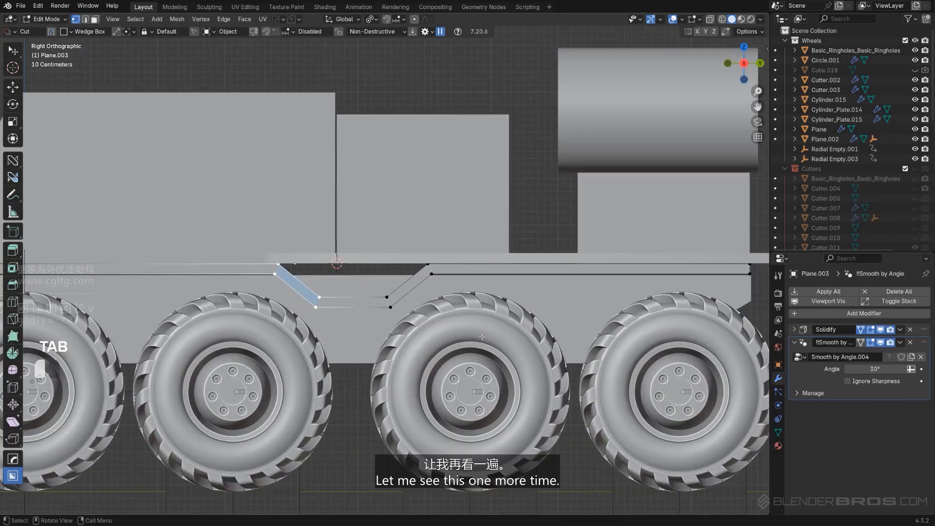
pyautogui.hotkey('alt', 'z')
pyautogui.press('b')
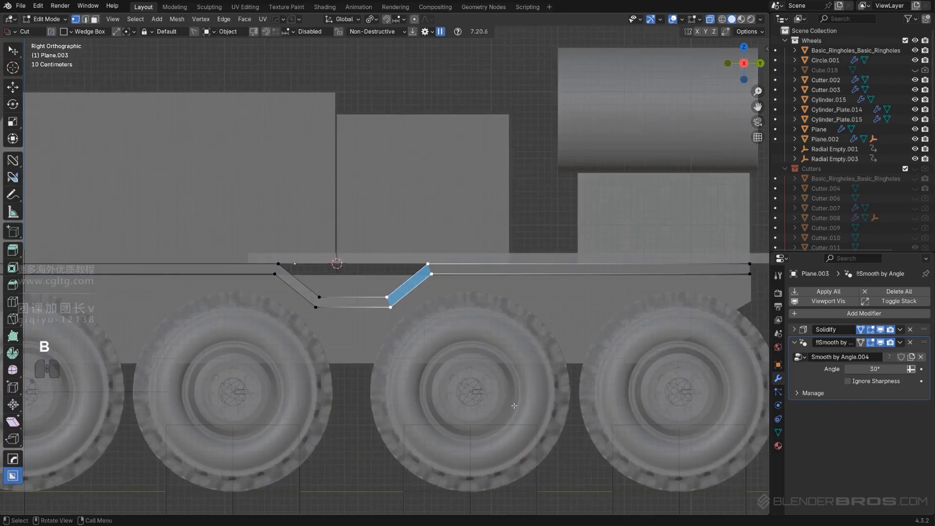
pyautogui.press('g')
pyautogui.press('y')
pyautogui.click(500, 391)
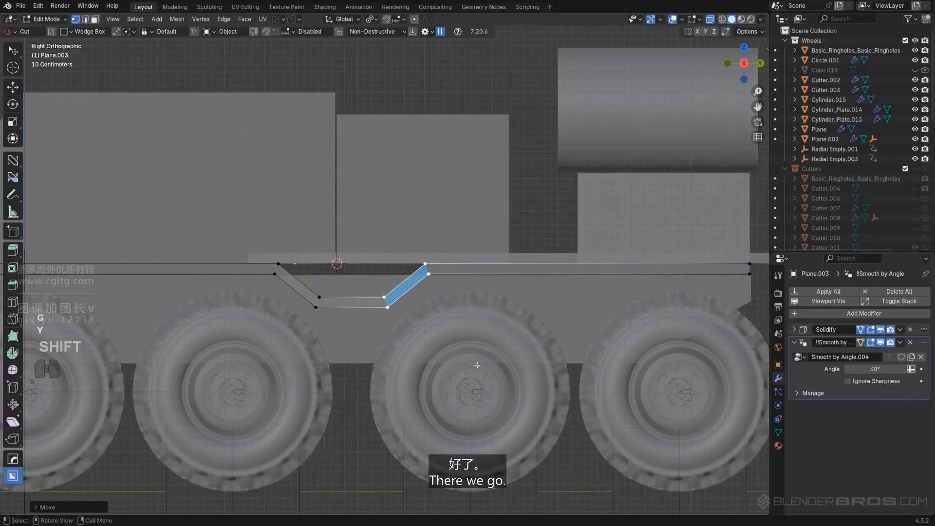
pyautogui.press('Tab')
# - Look through the hull's boolean cutters with Ever Scroll for a cut along its top
pyautogui.scroll(-6, 505, 245)
pyautogui.scroll(2, 495, 358)
pyautogui.moveTo(380, 346); pyautogui.dragTo(412, 342, button='middle')
pyautogui.scroll(3, 430, 359)
pyautogui.scroll(-4, 411, 343)
pyautogui.click(420, 337)
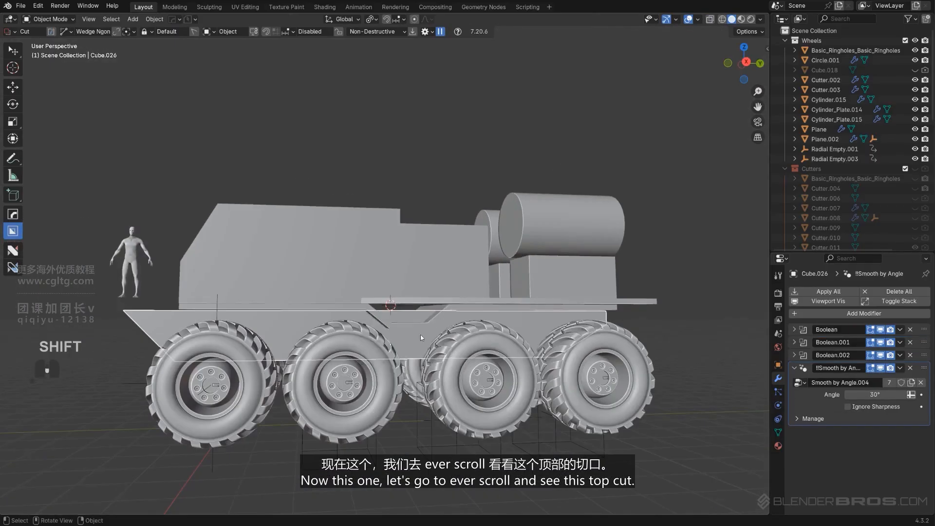
pyautogui.press('q')
pyautogui.click(433, 311)
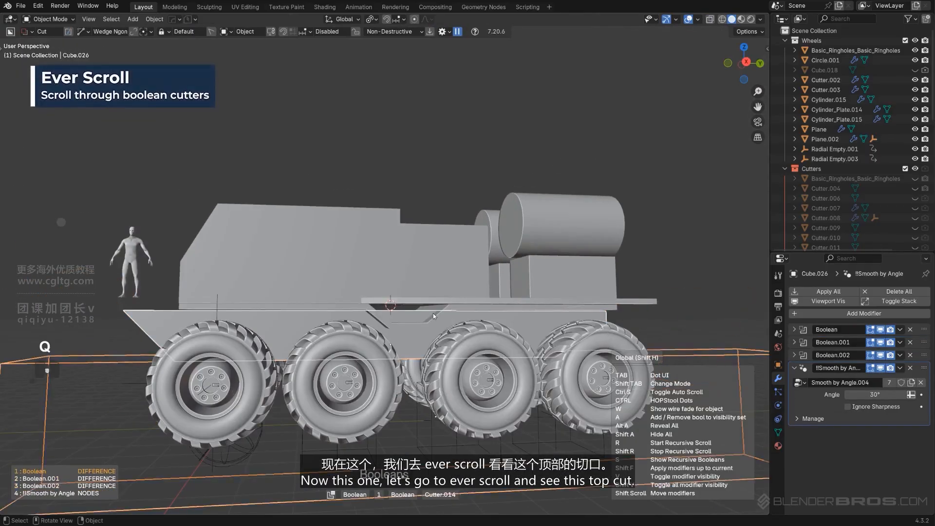
pyautogui.scroll(-1, 434, 316)
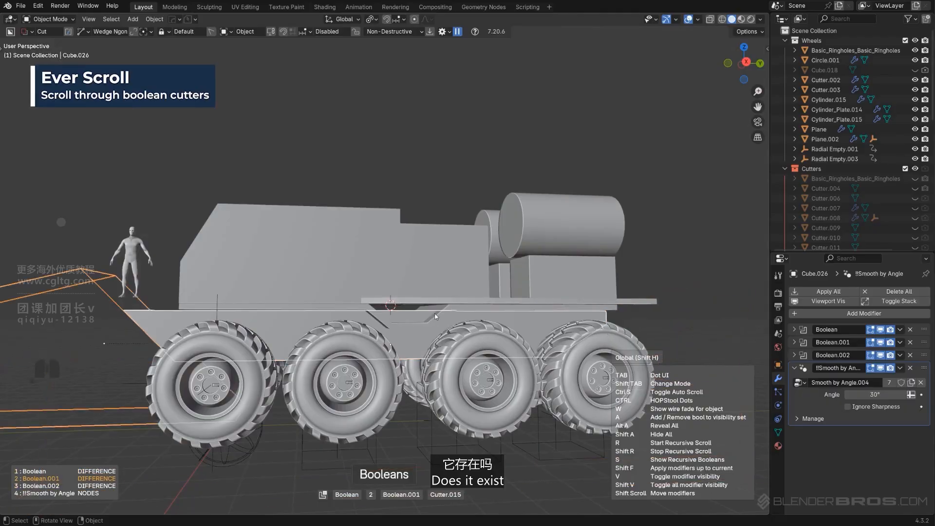
pyautogui.rightClick(435, 317)
# - Raise the hull's top face about 0.26 m along Z to fill the gap beneath the cab
pyautogui.moveTo(435, 317); pyautogui.dragTo(457, 331, button='middle')
pyautogui.press('Tab')
pyautogui.click(175, 340)
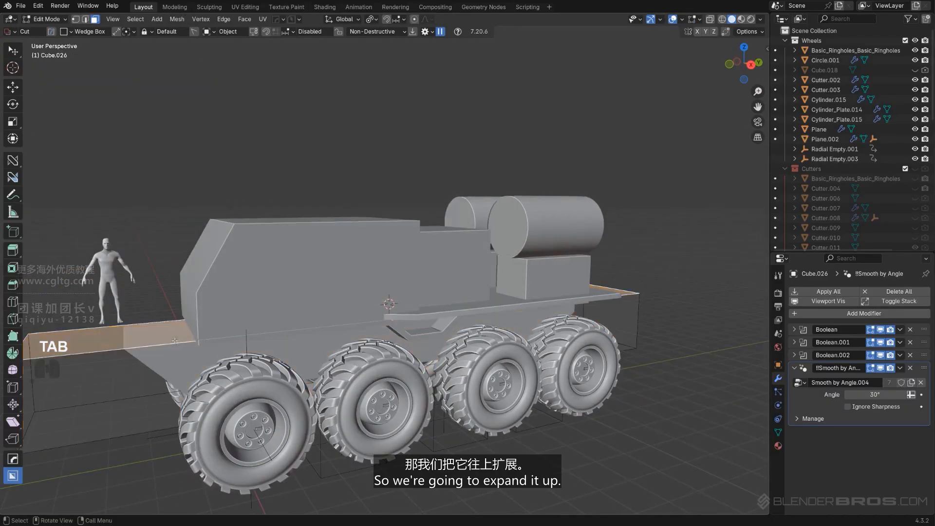
pyautogui.press('g')
pyautogui.press('z')
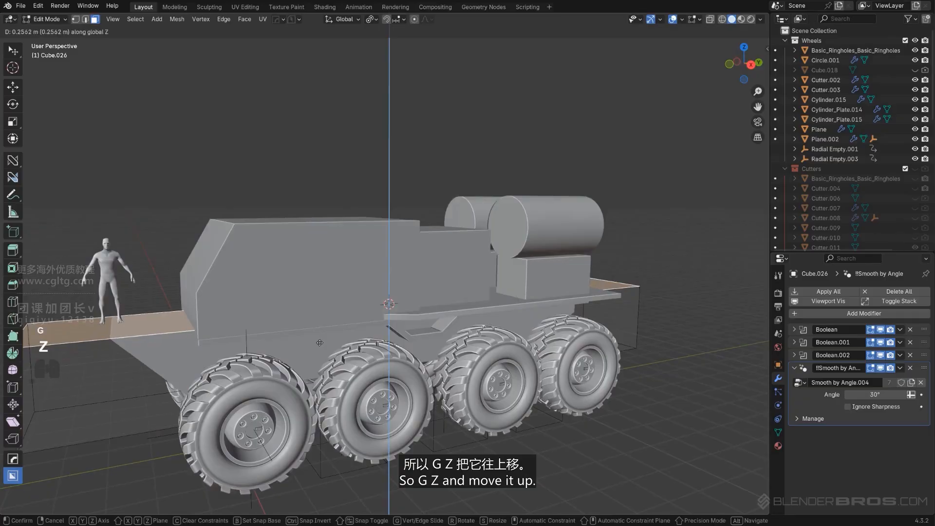
pyautogui.click(319, 342)
pyautogui.press('Tab')
# - Reveal the boolean cutter at the hull's rear with Ever Scroll and open it for mesh editing
pyautogui.scroll(-3, 341, 317)
pyautogui.keyDown('alt'); pyautogui.moveTo(384, 272); pyautogui.dragTo(418, 254, button='middle'); pyautogui.keyUp('alt')
pyautogui.press('KP_5')
pyautogui.scroll(3, 428, 289)
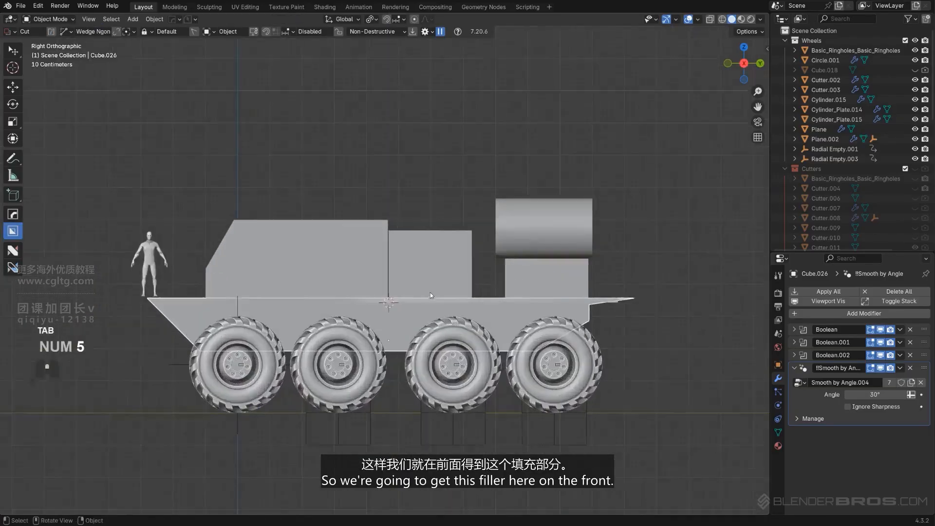
pyautogui.scroll(2, 430, 296)
pyautogui.scroll(-2, 431, 296)
pyautogui.keyDown('shift'); pyautogui.moveTo(551, 296); pyautogui.dragTo(479, 362, button='middle'); pyautogui.keyUp('shift')
pyautogui.scroll(1, 571, 306)
pyautogui.press('q')
pyautogui.click(572, 306)
pyautogui.click(571, 306)
pyautogui.press('KP_5')
pyautogui.press('Tab')
# - Select the rear cutter's two upper faces and flatten them to one level with the MACHIN3 Align tool
pyautogui.scroll(-3, 639, 362)
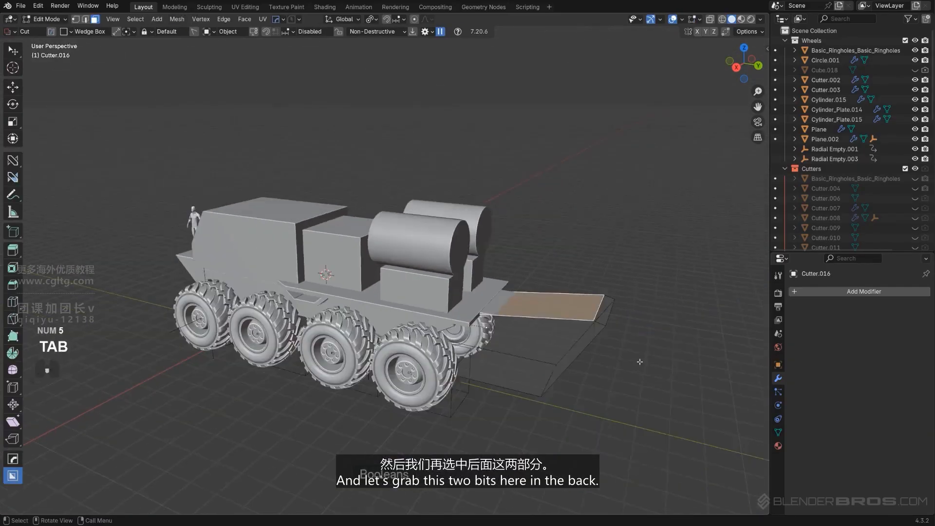
pyautogui.keyDown('shift'); pyautogui.moveTo(640, 361); pyautogui.dragTo(503, 336, button='middle'); pyautogui.keyUp('shift')
pyautogui.keyDown('shift'); pyautogui.click(506, 314); pyautogui.keyUp('shift')
pyautogui.press('KP_5')
pyautogui.keyDown('alt'); pyautogui.scroll(-1, 509, 331); pyautogui.keyUp('alt')
pyautogui.press('KP_5')
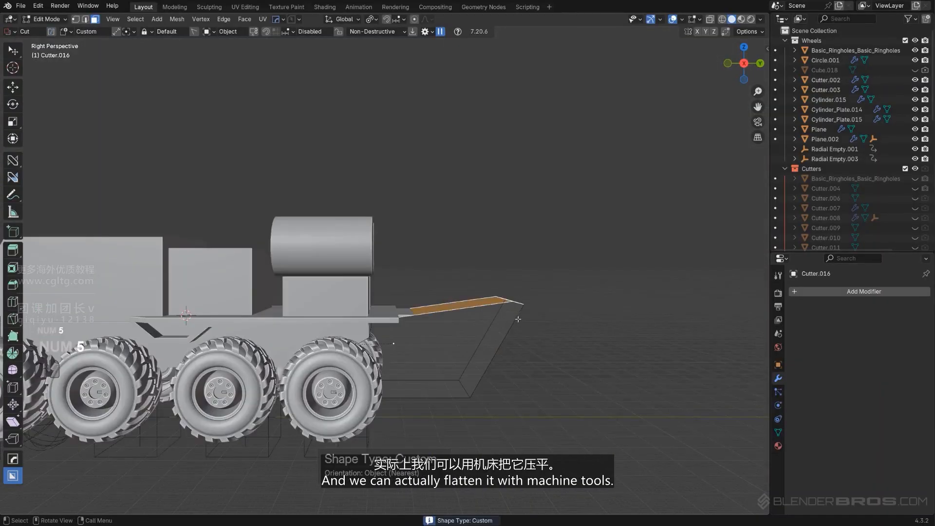
pyautogui.press('KP_5')
pyautogui.scroll(3, 523, 320)
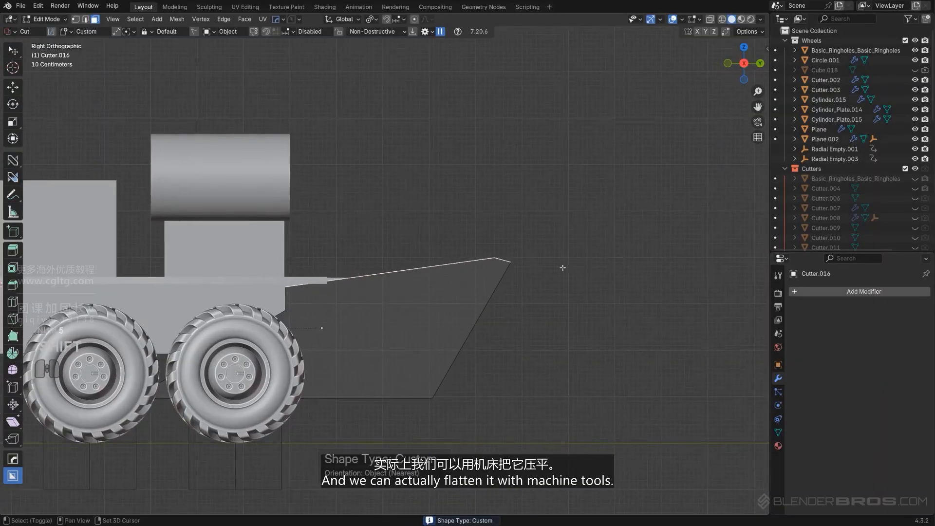
pyautogui.hotkey('alt', 'a')
pyautogui.click(562, 324)
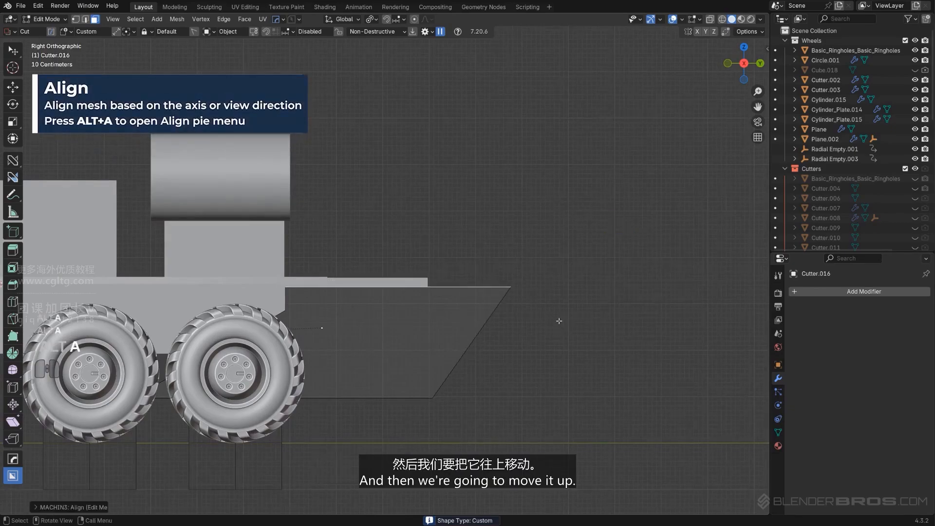
# - Raise the flattened cutter faces about 0.92 m along Z, leave mesh editing and hide the cutters
pyautogui.press('g')
pyautogui.press('z')
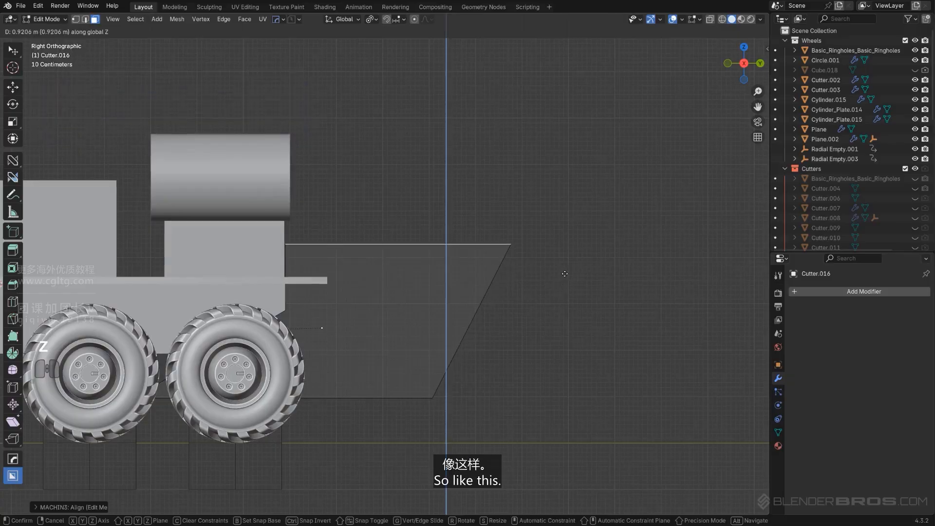
pyautogui.click(564, 274)
pyautogui.press('Tab')
pyautogui.scroll(-4, 589, 112)
pyautogui.keyDown('shift'); pyautogui.moveTo(428, 260); pyautogui.dragTo(465, 281, button='middle'); pyautogui.keyUp('shift')
pyautogui.scroll(2, 465, 292)
pyautogui.moveTo(467, 314); pyautogui.dragTo(414, 387, button='middle')
pyautogui.moveTo(414, 387); pyautogui.dragTo(389, 312, button='middle')
pyautogui.hotkey('shift', '2')
# - Examine the hull's rear end and underside where the cutter trims it
pyautogui.scroll(2, 393, 288)
pyautogui.press('KP_5')
pyautogui.scroll(3, 360, 351)
pyautogui.keyDown('shift'); pyautogui.moveTo(389, 312); pyautogui.dragTo(405, 254, button='middle'); pyautogui.keyUp('shift')
pyautogui.press('q')
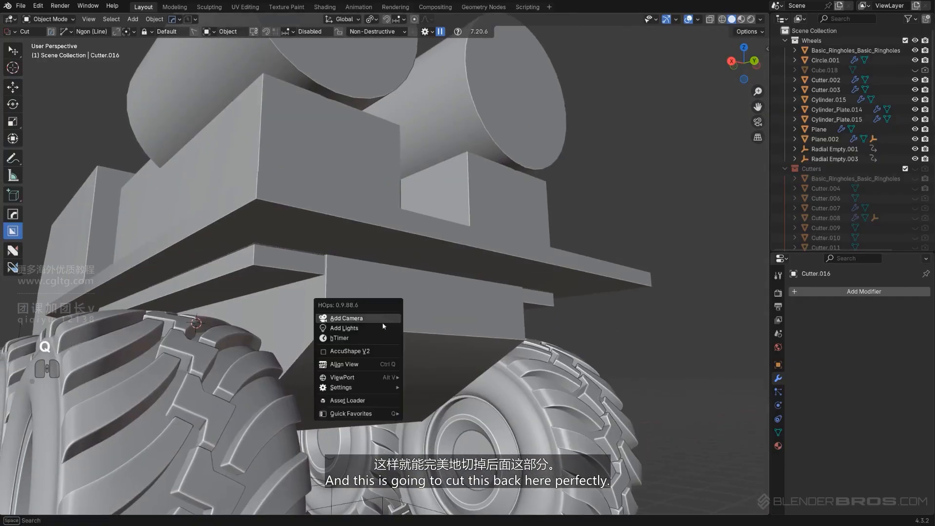
pyautogui.scroll(-4, 422, 334)
pyautogui.moveTo(422, 334); pyautogui.dragTo(513, 351, button='middle')
pyautogui.scroll(-3, 293, 341)
pyautogui.keyDown('shift'); pyautogui.moveTo(234, 336); pyautogui.dragTo(361, 365, button='middle'); pyautogui.keyUp('shift')
# - Move the human reference figure along Y away from the front of the truck
pyautogui.moveTo(360, 365); pyautogui.dragTo(340, 291, button='middle')
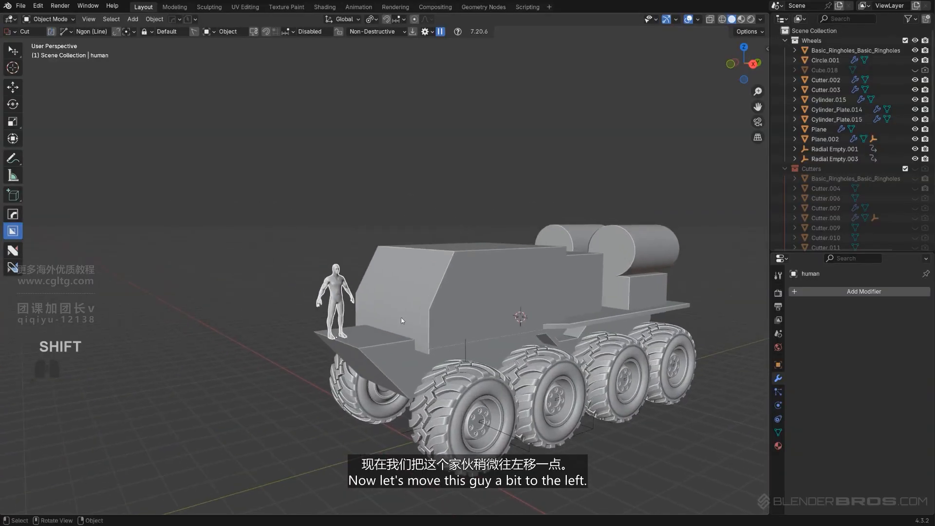
pyautogui.press('g')
pyautogui.press('y')
pyautogui.click(289, 335)
# - Select the lower hull while viewing the truck's front in a right orthographic view
pyautogui.scroll(1, 331, 353)
pyautogui.moveTo(367, 364); pyautogui.dragTo(451, 340, button='middle')
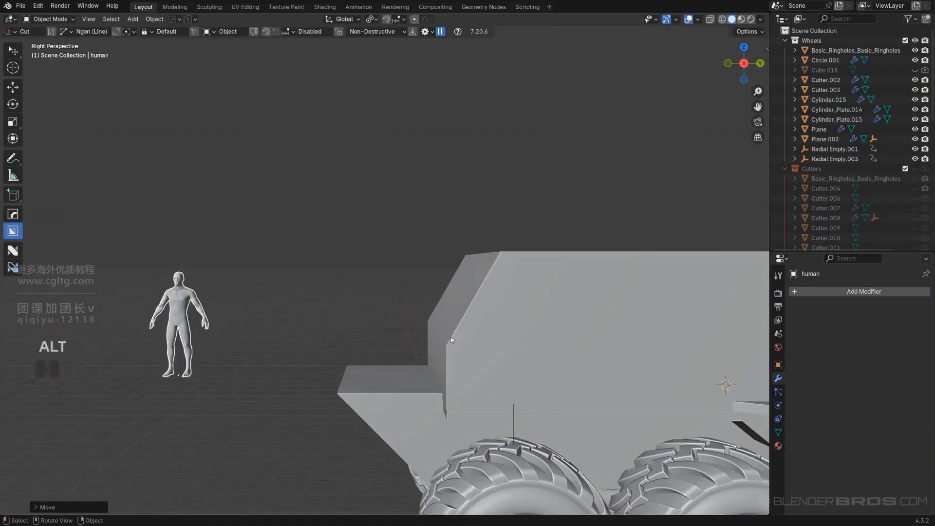
pyautogui.press('KP_5')
pyautogui.scroll(-1, 329, 253)
pyautogui.scroll(2, 330, 252)
pyautogui.keyDown('shift'); pyautogui.moveTo(432, 264); pyautogui.dragTo(388, 219, button='middle'); pyautogui.keyUp('shift')
pyautogui.scroll(2, 390, 224)
pyautogui.keyDown('shift'); pyautogui.moveTo(429, 351); pyautogui.dragTo(325, 236, button='middle'); pyautogui.keyUp('shift')
pyautogui.click(264, 264)
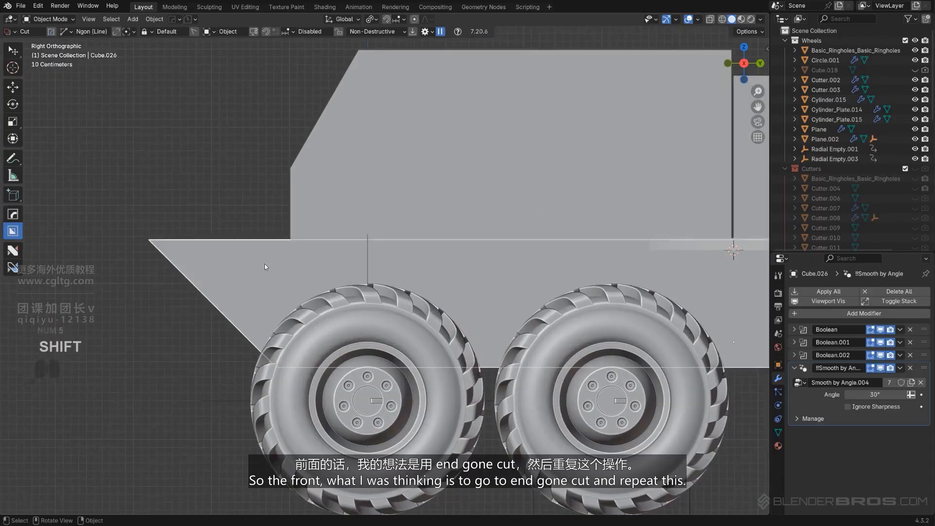
pyautogui.scroll(-2, 264, 267)
pyautogui.press('d')
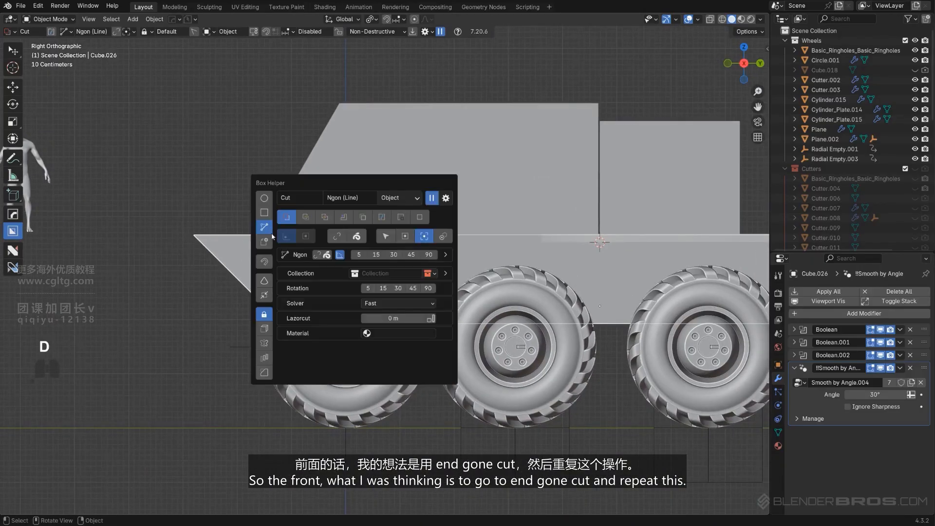
pyautogui.moveTo(231, 235); pyautogui.dragTo(259, 264)
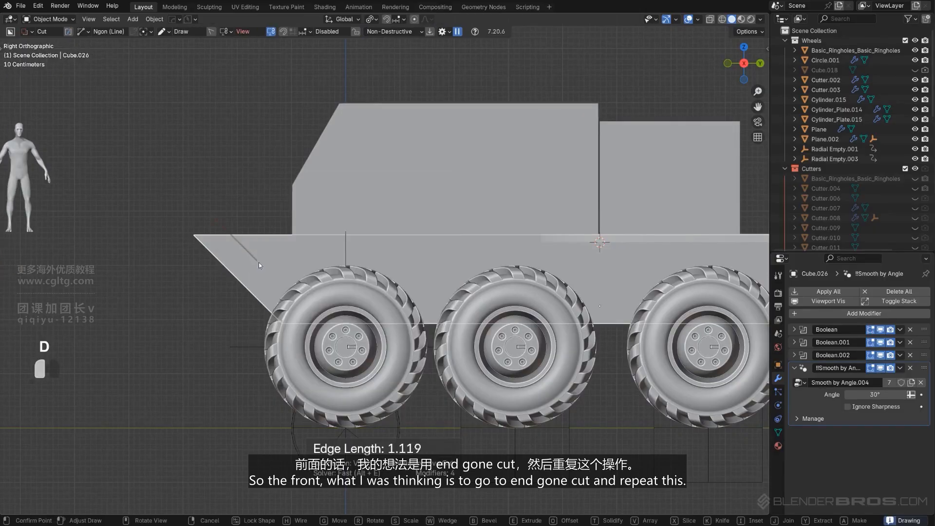
pyautogui.rightClick(271, 259)
# - Switch the BoxCutter Ngon to its closed, cyclic form and cut a slope-ended recess into the hull's top edge behind the front tip
pyautogui.press('d')
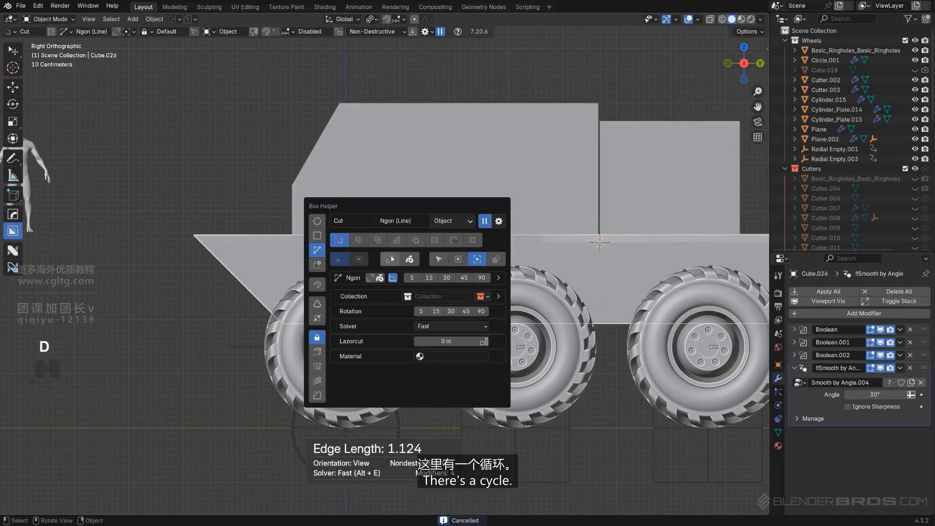
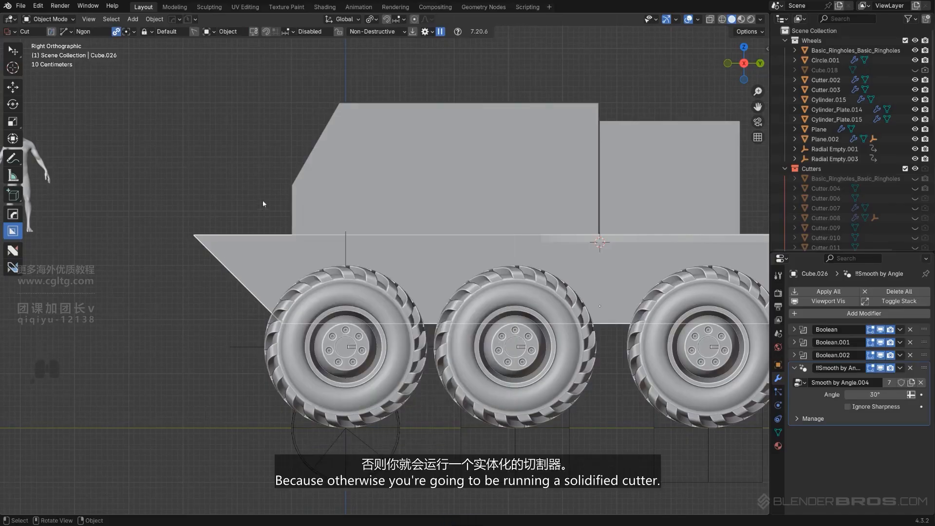
pyautogui.keyDown('shift'); pyautogui.moveTo(284, 245); pyautogui.dragTo(177, 240, button='middle'); pyautogui.keyUp('shift')
pyautogui.scroll(-1, 168, 238)
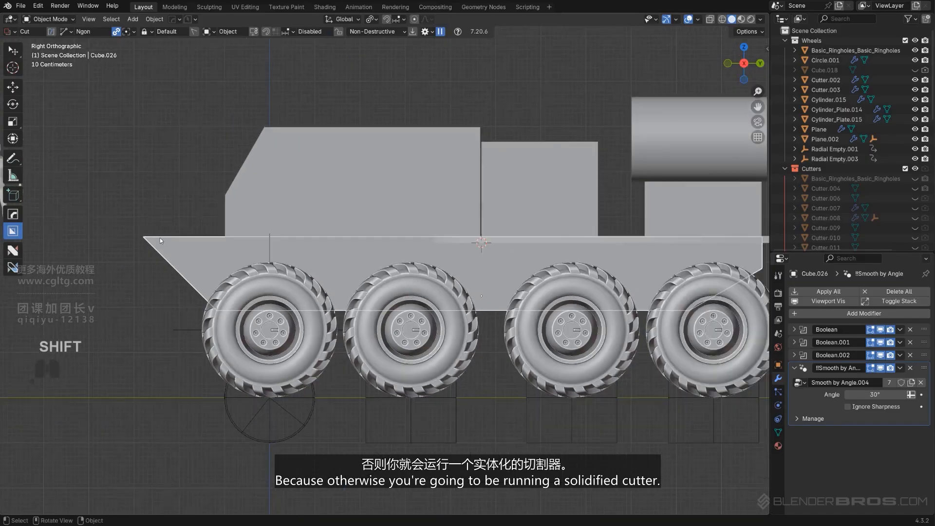
pyautogui.keyDown('shift'); pyautogui.moveTo(178, 237); pyautogui.dragTo(202, 261); pyautogui.keyUp('shift')
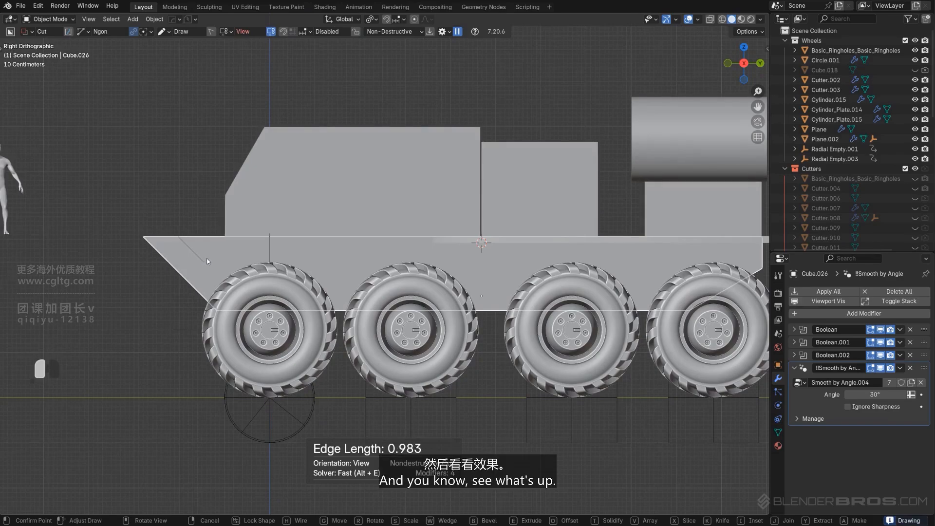
pyautogui.click(203, 260)
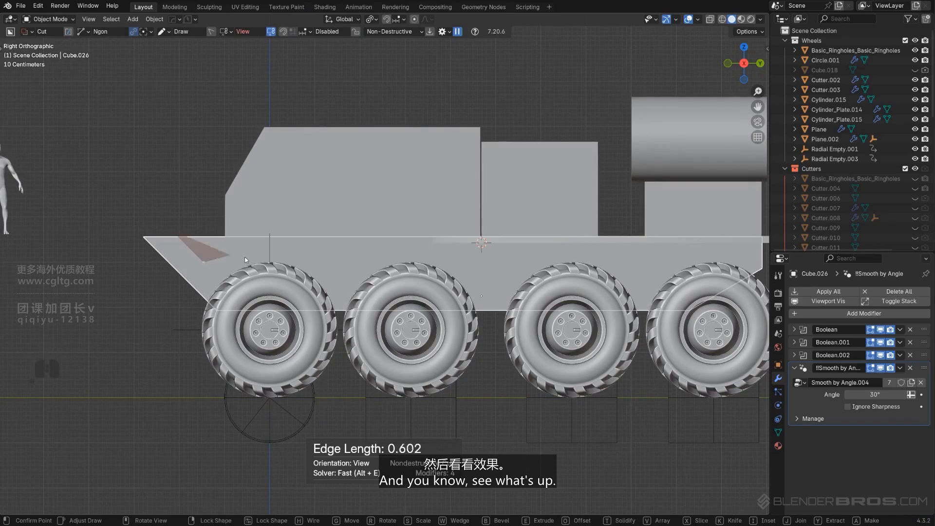
pyautogui.click(488, 260)
pyautogui.click(530, 213)
pyautogui.doubleClick(303, 177)
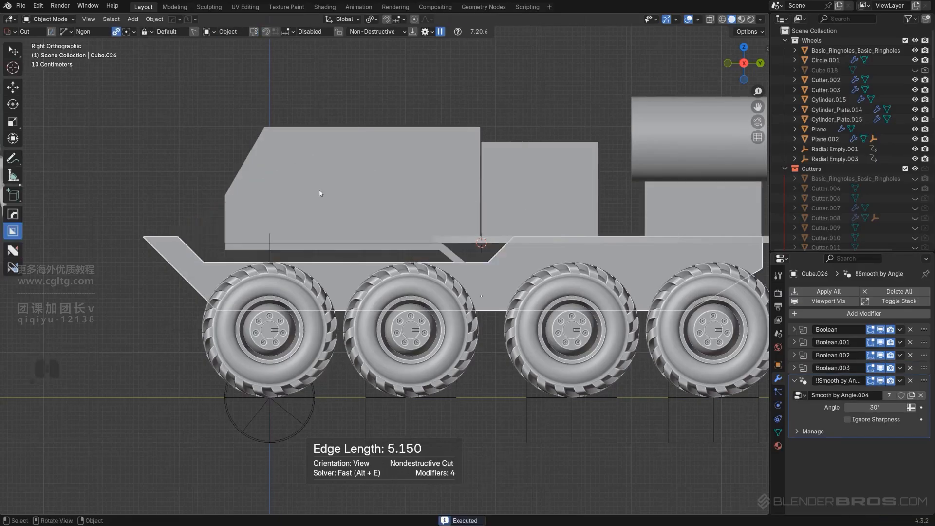
# - Bring back the recess cutter with HOps Ever Scroll and raise it along Z to make the recess shallower
pyautogui.scroll(1, 372, 234)
pyautogui.press('q')
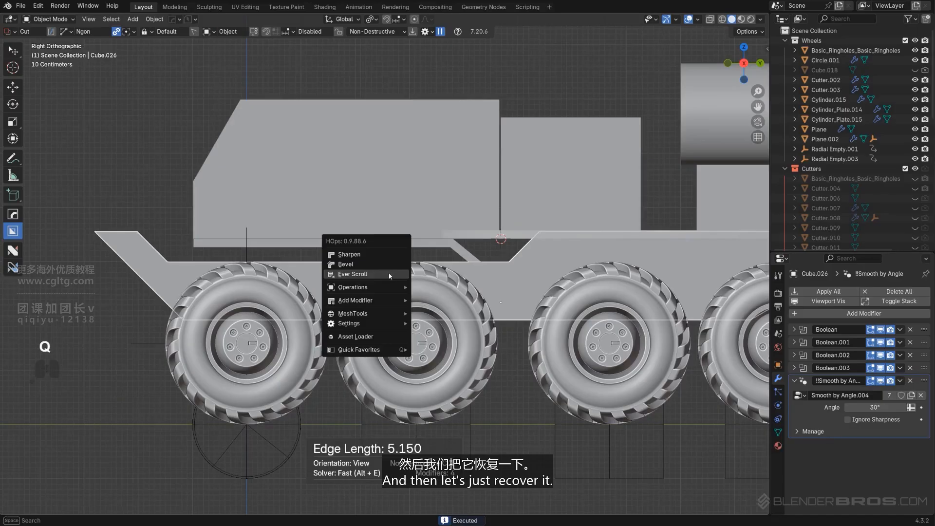
pyautogui.click(389, 274)
pyautogui.click(389, 273)
pyautogui.press('g')
pyautogui.press('z')
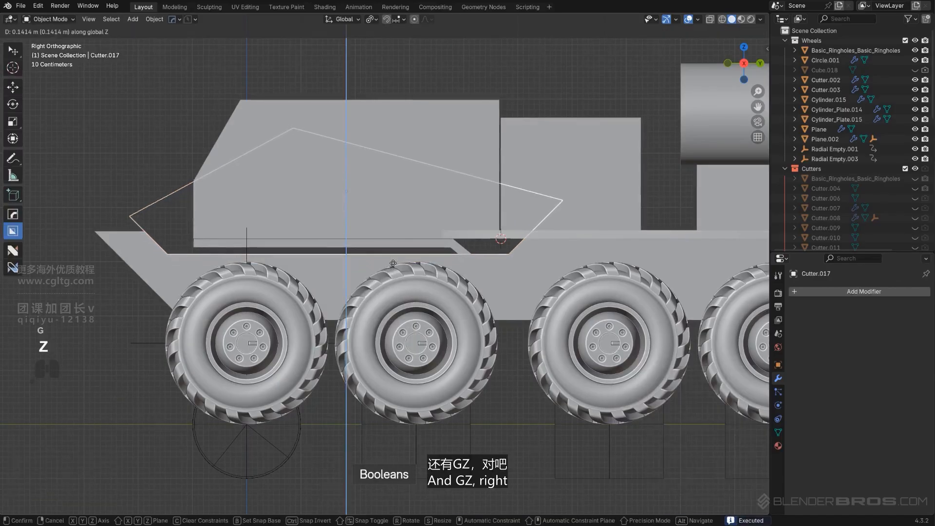
pyautogui.click(392, 230)
# - Edit the recess cutter in X-ray, select its two rear corners and align them into a vertical end with MACHIN3 Align
pyautogui.press('Tab')
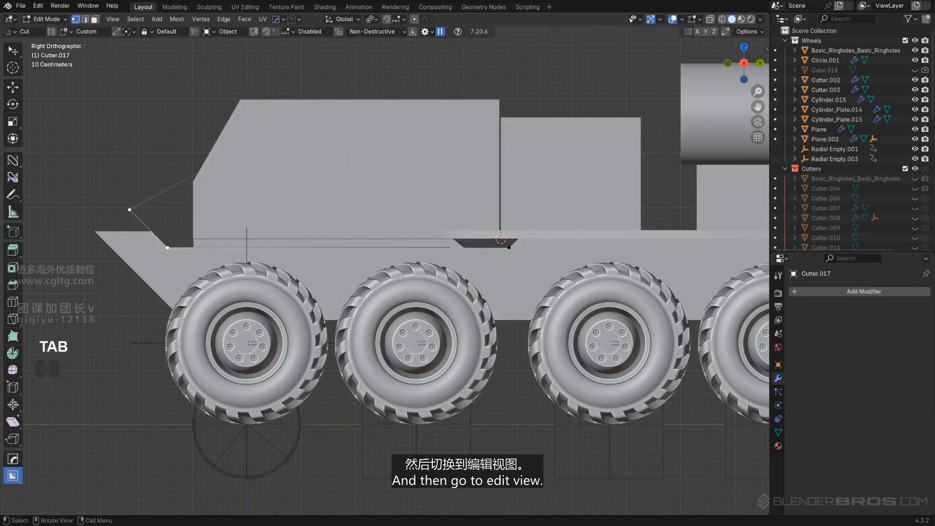
pyautogui.keyDown('shift'); pyautogui.moveTo(531, 247); pyautogui.dragTo(399, 260, button='middle'); pyautogui.keyUp('shift')
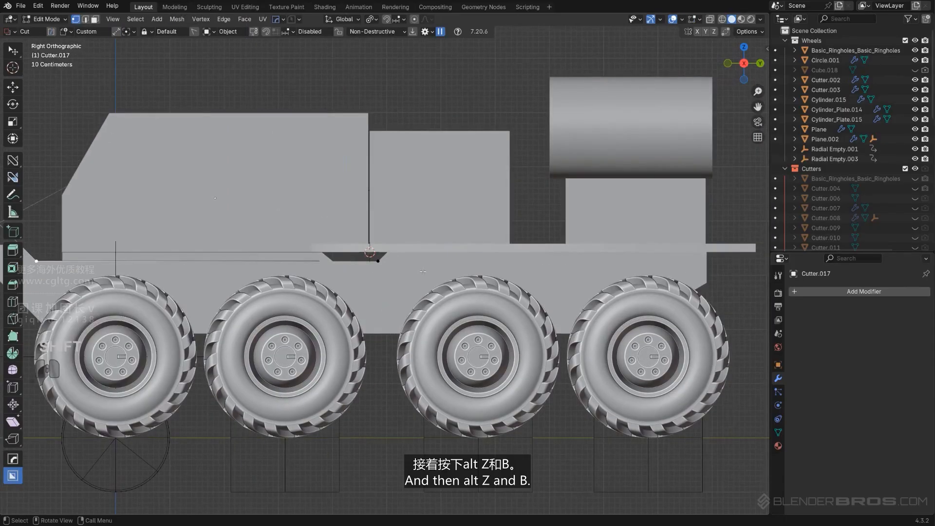
pyautogui.hotkey('alt', 'z')
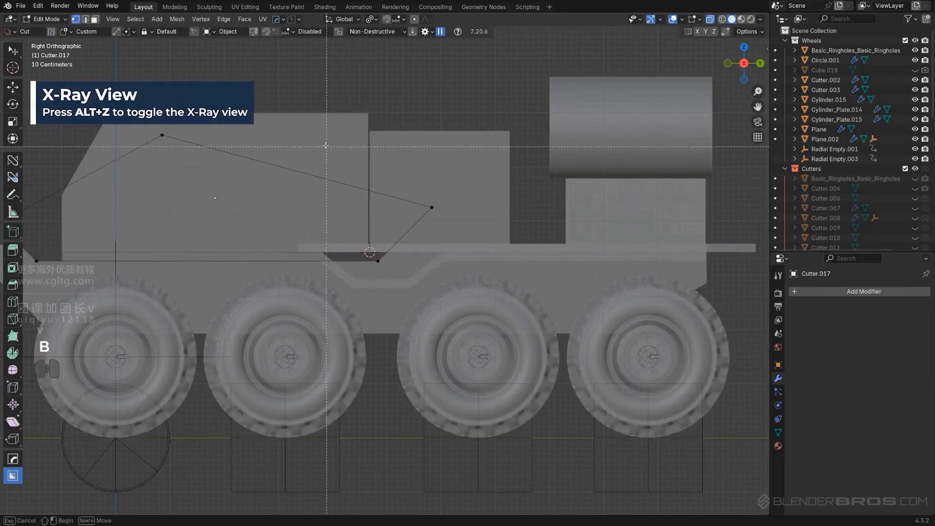
pyautogui.hotkey('alt', 'a')
pyautogui.click(445, 280)
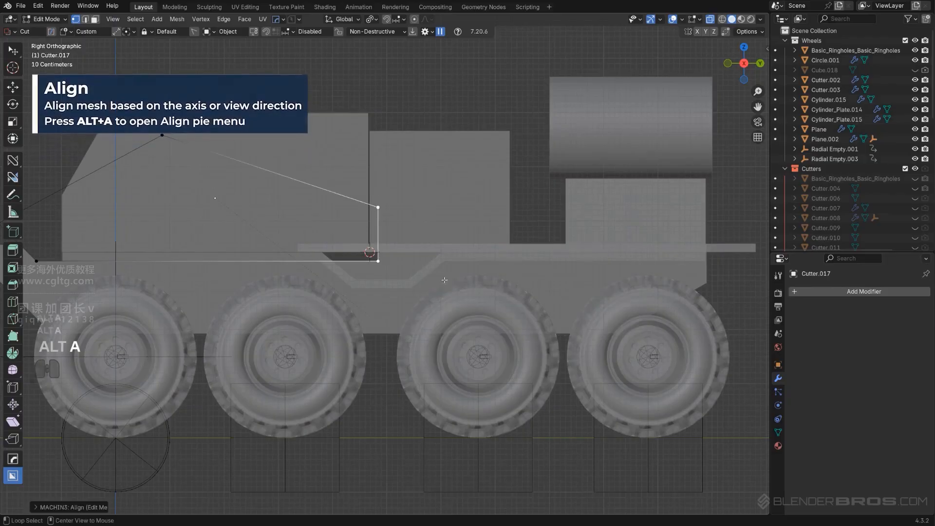
# - Move the cutter's rear end about -1.36 m along Y, leave mesh editing and hide the cutters
pyautogui.press('g')
pyautogui.press('y')
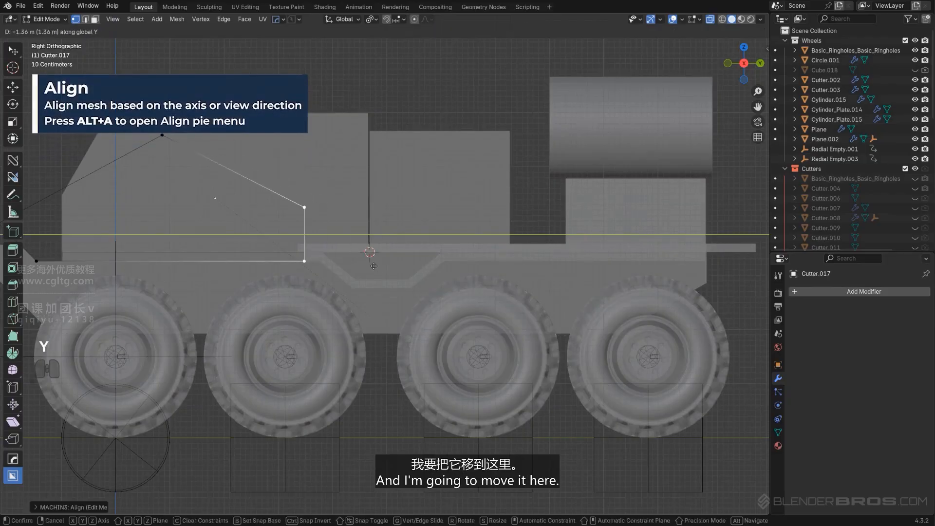
pyautogui.click(373, 266)
pyautogui.press('Tab')
pyautogui.scroll(-2, 369, 208)
pyautogui.hotkey('shift', '2')
# - Examine the recessed hull front and its fit beneath the cab from the side and in perspective
pyautogui.scroll(3, 293, 235)
pyautogui.keyDown('shift'); pyautogui.moveTo(214, 263); pyautogui.dragTo(392, 298, button='middle'); pyautogui.keyUp('shift')
pyautogui.scroll(-4, 384, 282)
pyautogui.press('KP_5')
pyautogui.scroll(3, 389, 300)
pyautogui.keyDown('shift'); pyautogui.moveTo(384, 292); pyautogui.dragTo(431, 305, button='middle'); pyautogui.keyUp('shift')
pyautogui.moveTo(431, 305); pyautogui.dragTo(301, 245, button='middle')
pyautogui.press('KP_5')
pyautogui.scroll(-4, 462, 230)
pyautogui.keyDown('shift'); pyautogui.moveTo(250, 281); pyautogui.dragTo(324, 269, button='middle'); pyautogui.keyUp('shift')
pyautogui.scroll(2, 223, 267)
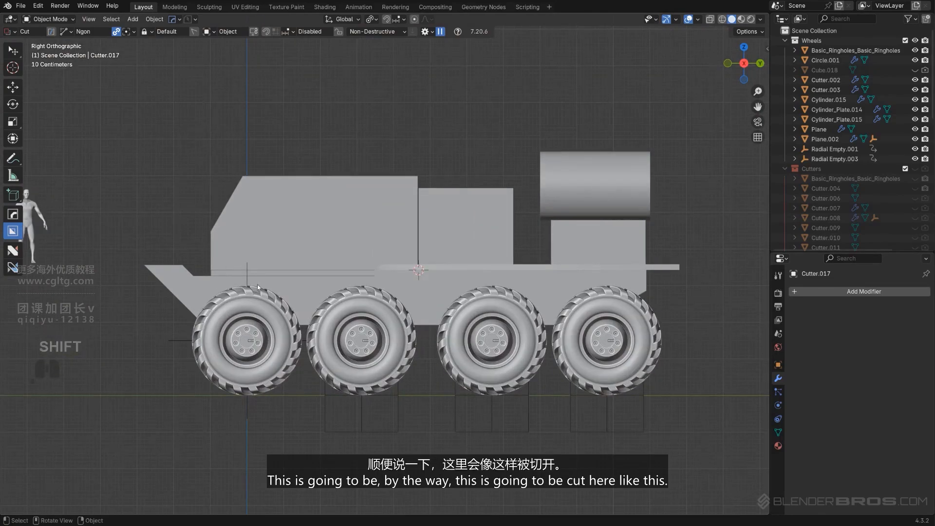
pyautogui.keyDown('shift'); pyautogui.moveTo(273, 283); pyautogui.dragTo(454, 336, button='middle'); pyautogui.keyUp('shift')
pyautogui.scroll(3, 337, 297)
pyautogui.scroll(-1, 285, 298)
# - Select the cab body above the hull's recessed front
pyautogui.press('KP_5')
pyautogui.click(334, 306)
pyautogui.press('KP_5')
pyautogui.press('Tab')
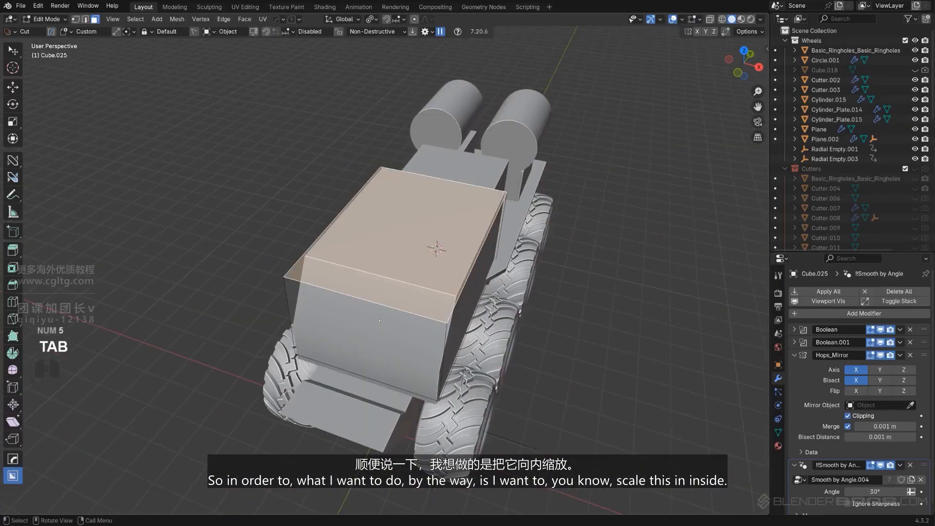
pyautogui.press('s')
pyautogui.press('x')
pyautogui.rightClick(432, 287)
pyautogui.keyDown('alt'); pyautogui.moveTo(457, 298); pyautogui.dragTo(375, 291, button='middle'); pyautogui.keyUp('alt')
pyautogui.press('KP_5')
pyautogui.scroll(2, 301, 293)
pyautogui.keyDown('shift'); pyautogui.moveTo(271, 293); pyautogui.dragTo(272, 278, button='middle'); pyautogui.keyUp('shift')
pyautogui.press('Tab')
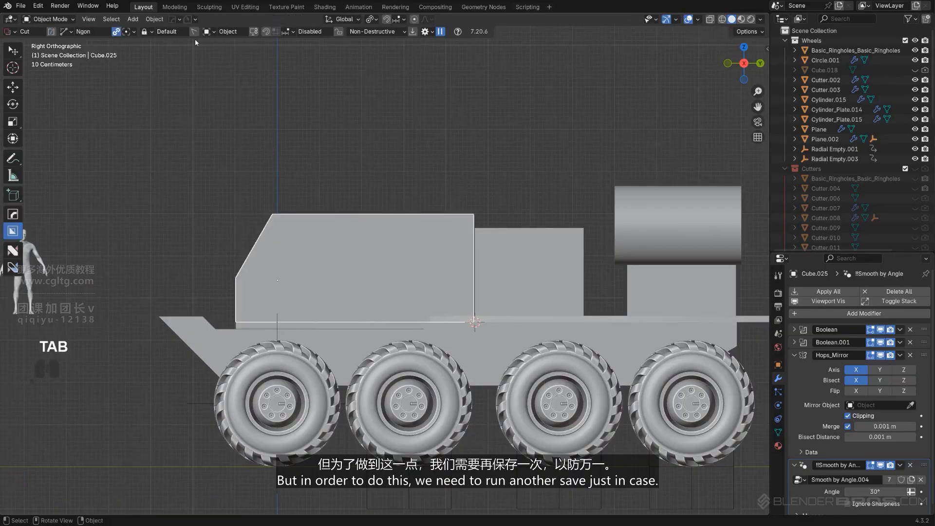
# - Save the truck blockout file with PowerSave
pyautogui.click(187, 19)
pyautogui.click(193, 55)
pyautogui.scroll(3, 388, 274)
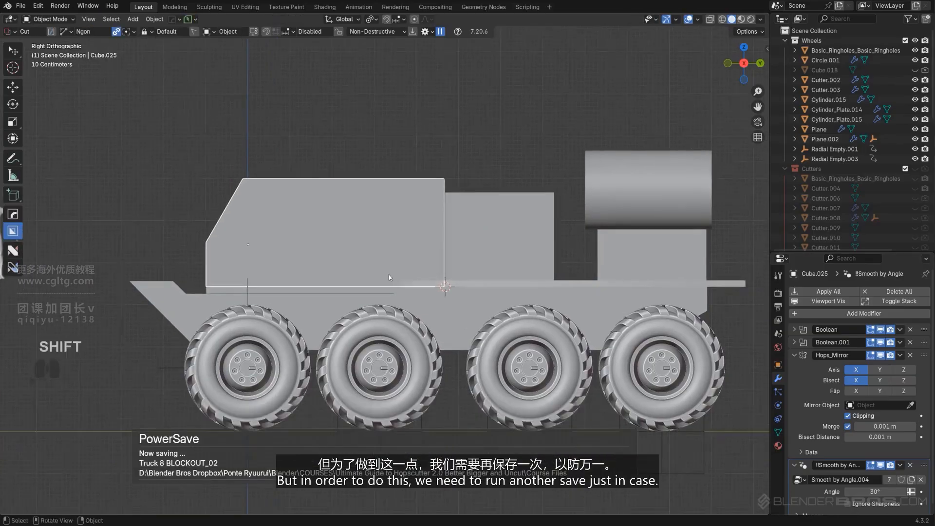
# - Apply the cab's Boolean and Mirror modifiers to its mesh with HOps Smart Apply
pyautogui.press('Tab')
pyautogui.keyDown('shift'); pyautogui.moveTo(239, 303); pyautogui.dragTo(282, 315, button='middle'); pyautogui.keyUp('shift')
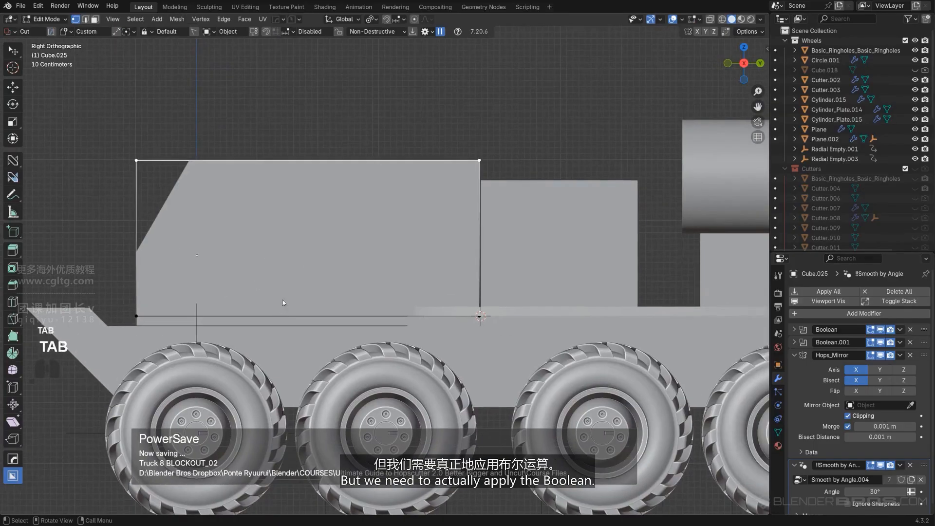
pyautogui.press('Tab')
pyautogui.scroll(-4, 282, 300)
pyautogui.press('q')
pyautogui.moveTo(302, 258)
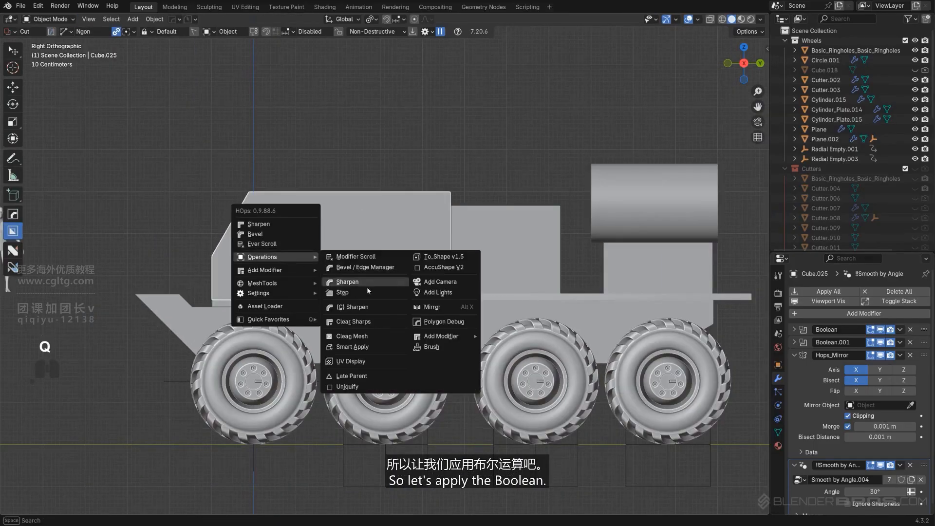
pyautogui.click(352, 346)
# - Open the cab's mesh for editing and isolate it in local view
pyautogui.scroll(4, 338, 334)
pyautogui.press('Tab')
pyautogui.keyDown('shift'); pyautogui.moveTo(319, 285); pyautogui.dragTo(385, 349, button='middle'); pyautogui.keyUp('shift')
pyautogui.press('KP_5')
pyautogui.press('/')
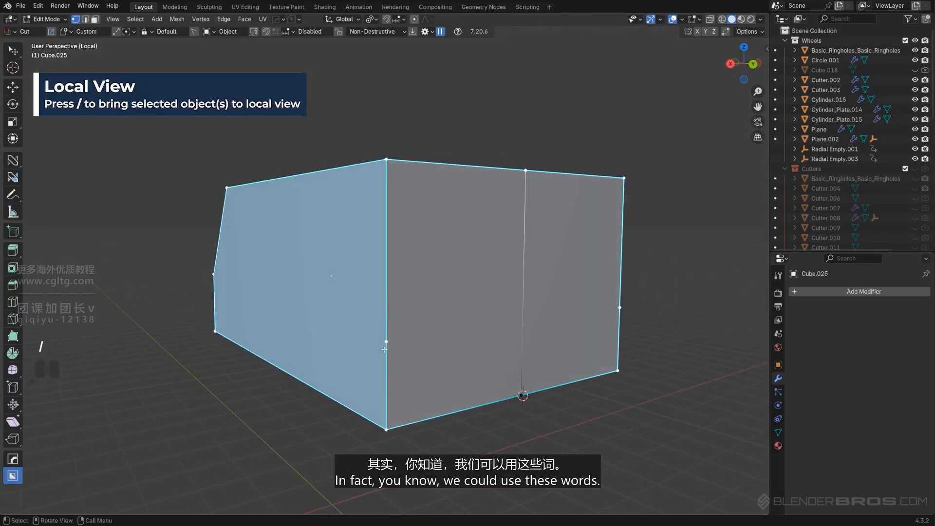
# - Select the front and rear mid-height vertices on both sides of the cab and align them to one level
pyautogui.click(385, 347)
pyautogui.moveTo(621, 310); pyautogui.dragTo(205, 252, button='middle')
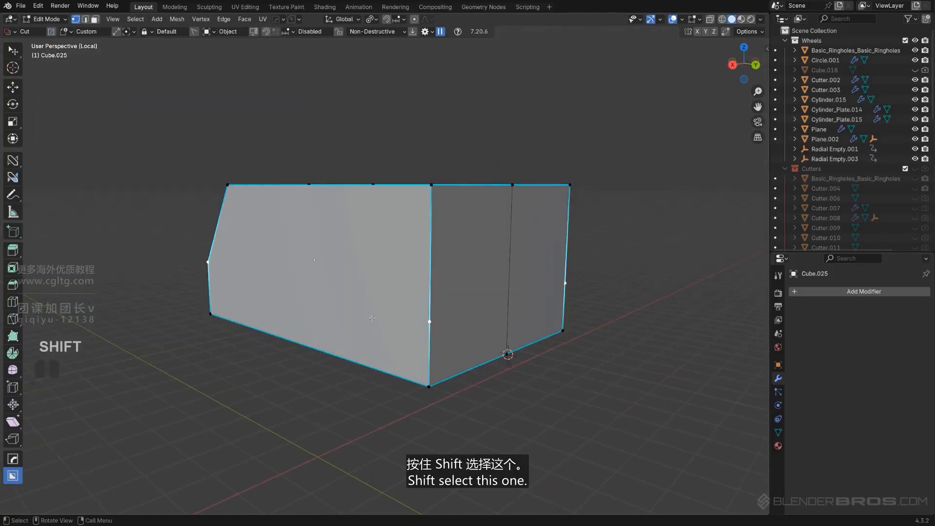
pyautogui.hotkey('alt', 'a')
pyautogui.click(371, 263)
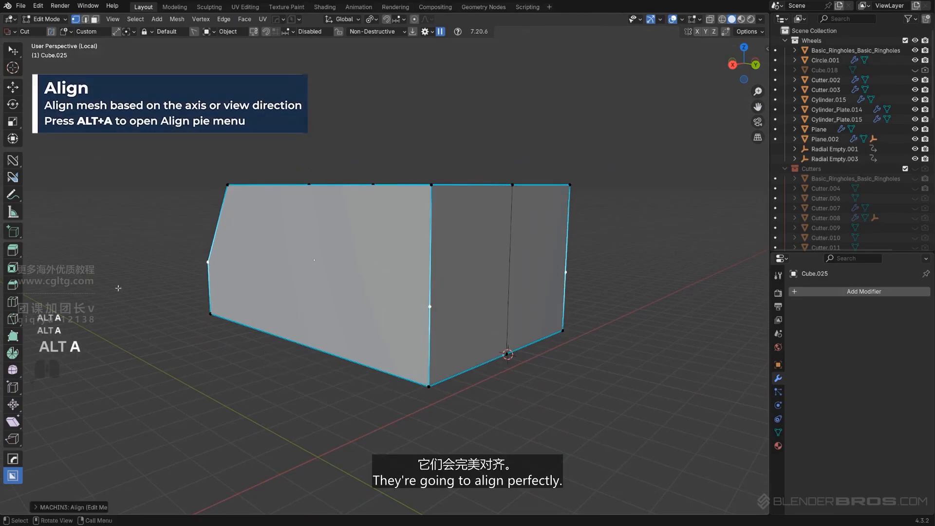
# - Join the aligned vertices with a horizontal edge along the cab's side
pyautogui.keyDown('alt'); pyautogui.moveTo(475, 308); pyautogui.dragTo(58, 301, button='middle'); pyautogui.keyUp('alt')
pyautogui.press('KP_5')
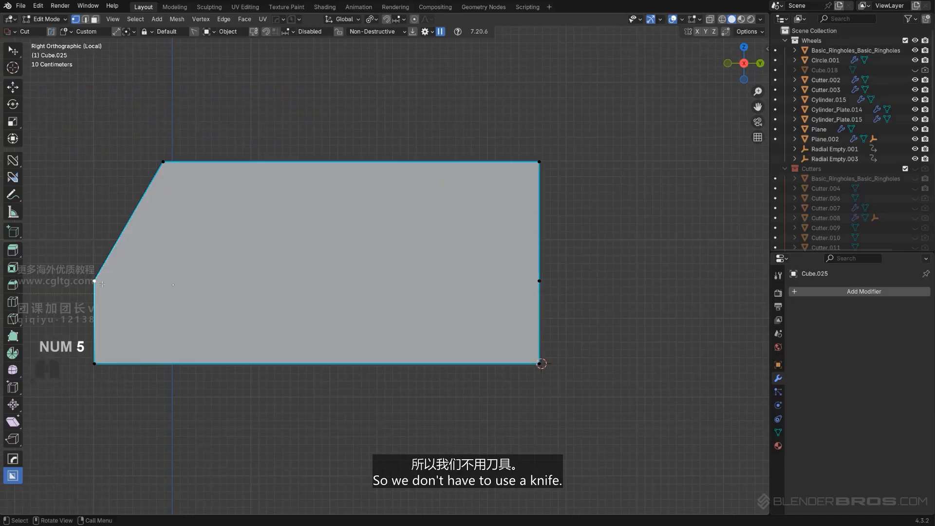
pyautogui.press('j')
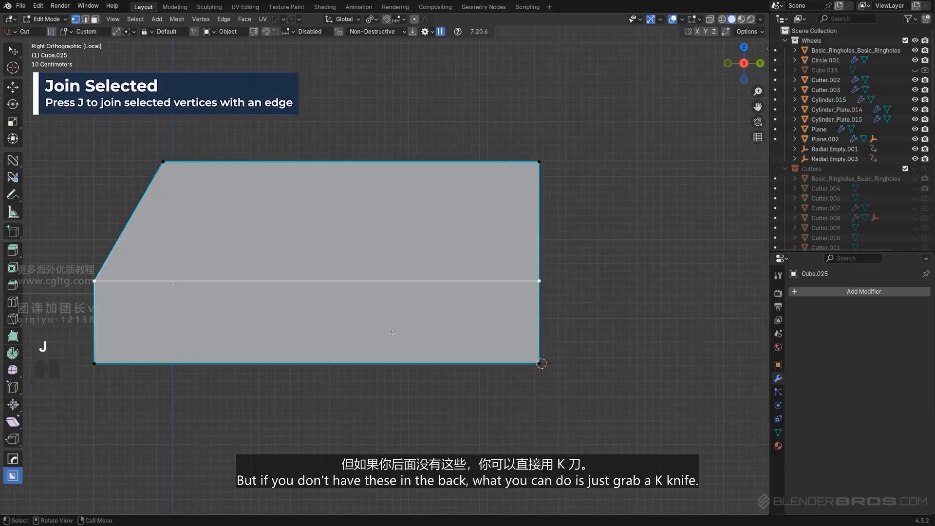
# - Try a horizontal cut-through Knife line across the cab above the joined side edge
pyautogui.moveTo(507, 304); pyautogui.dragTo(490, 328, button='middle')
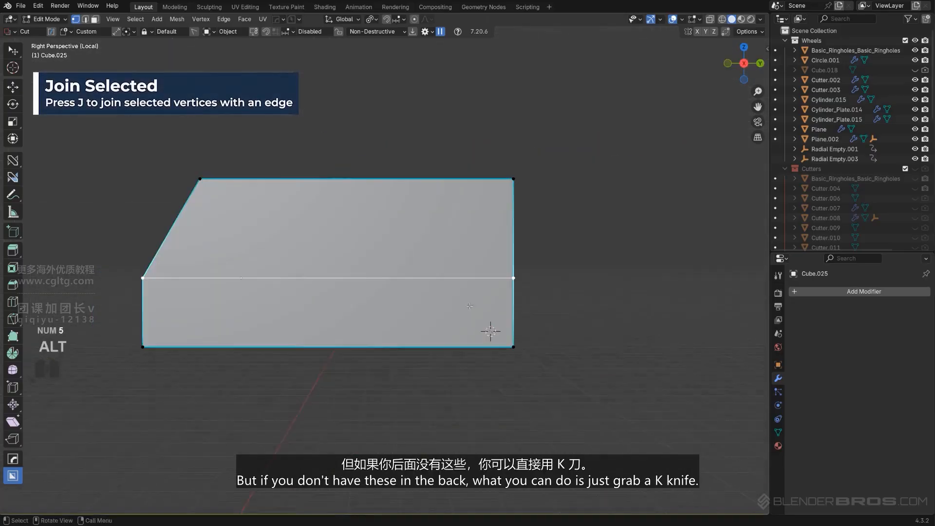
pyautogui.press('KP_5')
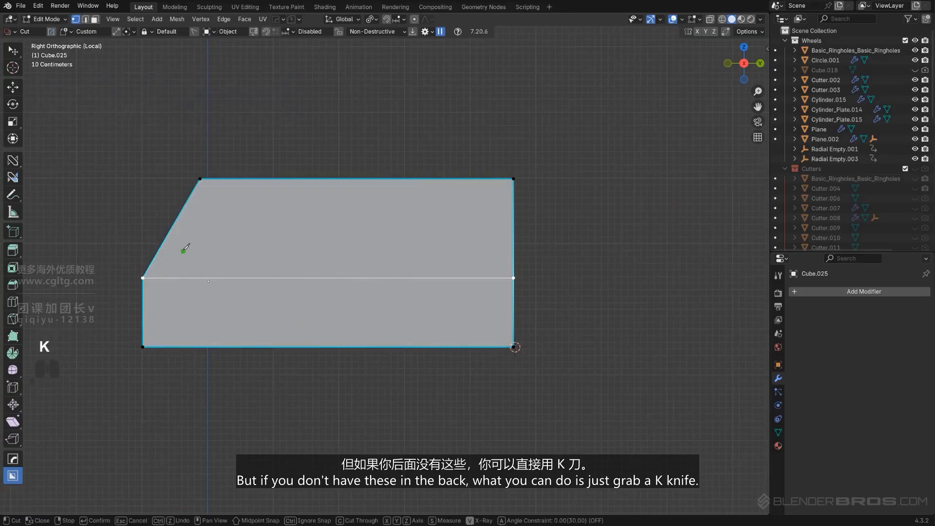
pyautogui.click(169, 231)
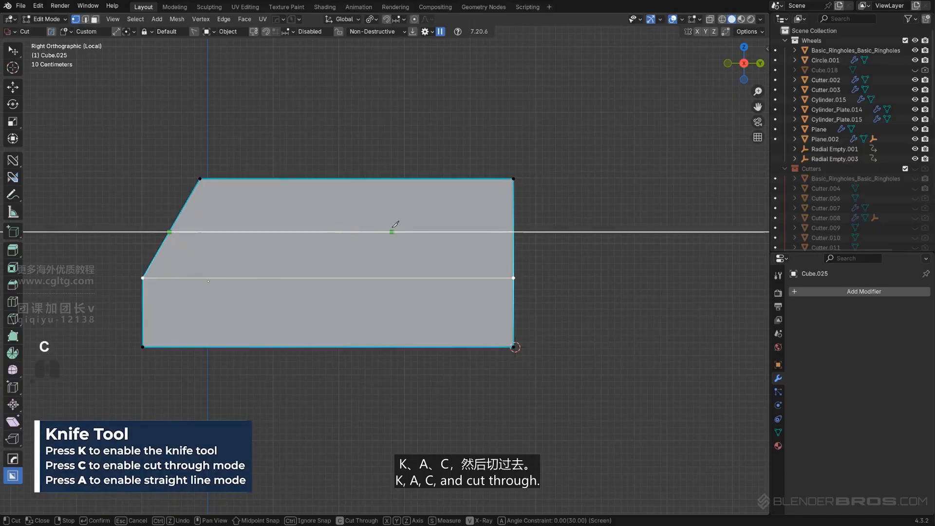
pyautogui.moveTo(344, 290); pyautogui.dragTo(490, 312, button='middle')
pyautogui.hotkey('ctrl', 'z')
# - Select the two mid-height vertices at the cab's rear and join them with an edge across the back
pyautogui.click(434, 359)
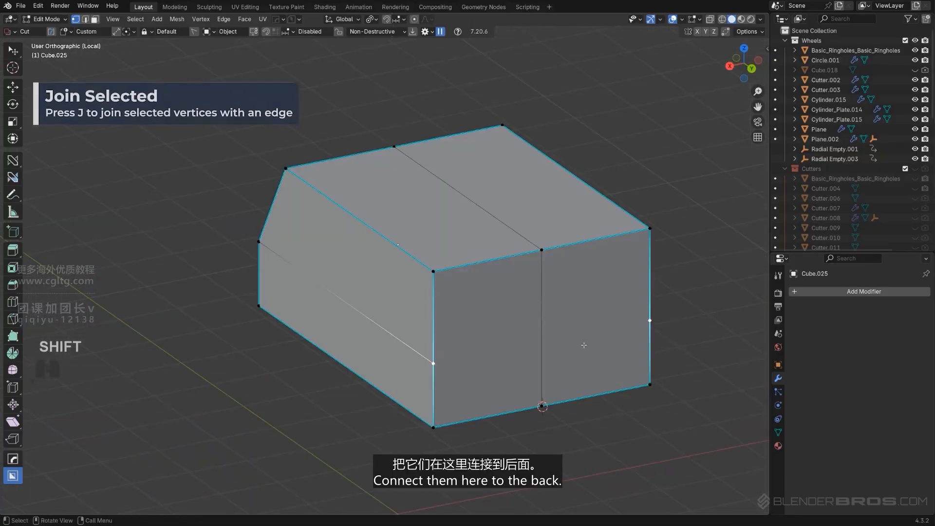
pyautogui.press('j')
pyautogui.keyDown('alt'); pyautogui.moveTo(584, 344); pyautogui.dragTo(275, 373, button='middle'); pyautogui.keyUp('alt')
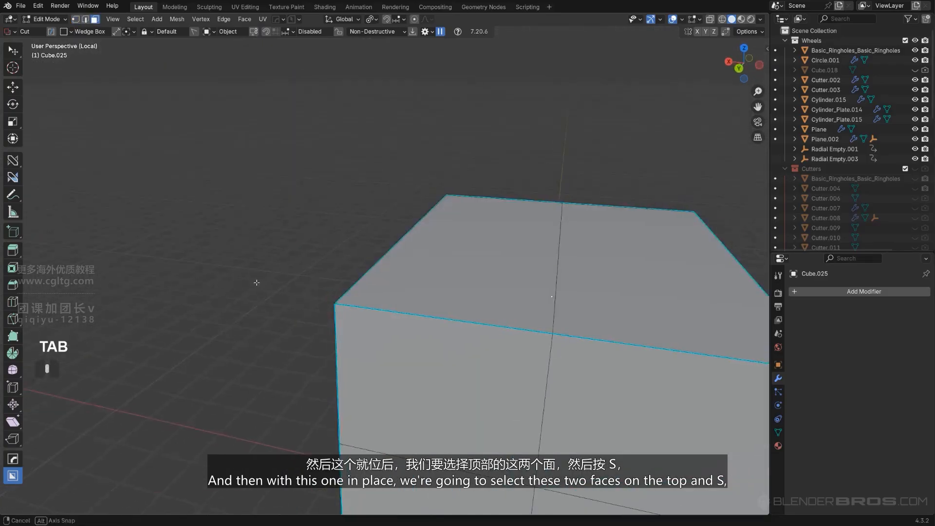
# - Select the cab's two roof faces and scale them inward along X to taper its upper sides
pyautogui.moveTo(312, 272); pyautogui.dragTo(425, 282, button='middle')
pyautogui.scroll(1, 425, 283)
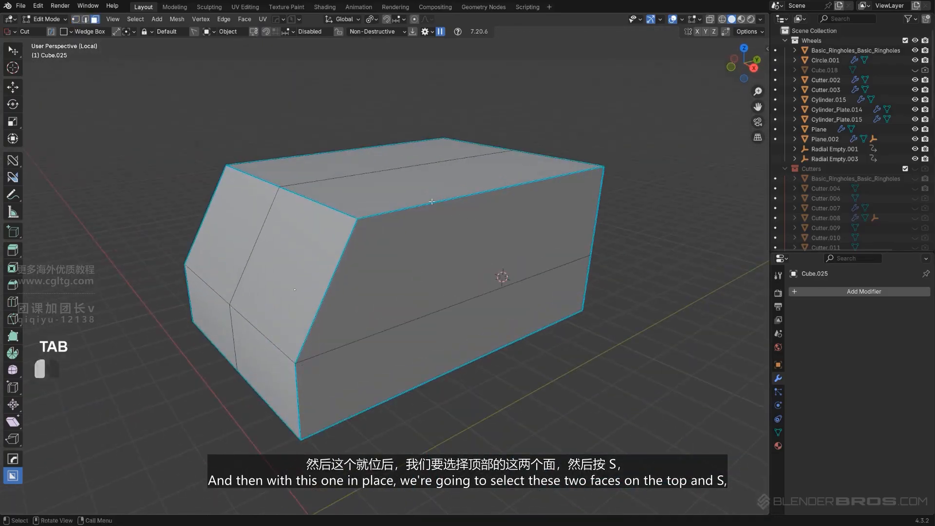
pyautogui.click(390, 189)
pyautogui.keyDown('shift'); pyautogui.click(353, 169); pyautogui.keyUp('shift')
pyautogui.moveTo(353, 169); pyautogui.dragTo(653, 294, button='middle')
pyautogui.press('s')
pyautogui.press('x')
pyautogui.click(584, 288)
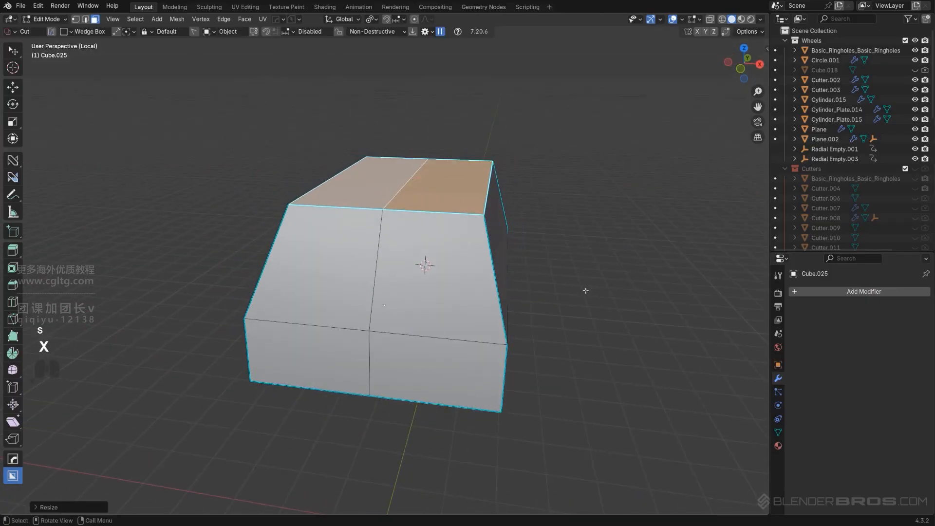
# - Leave local view and scale the cab's roof faces further inward along X to strengthen the side taper
pyautogui.press('/')
pyautogui.keyDown('alt'); pyautogui.moveTo(361, 314); pyautogui.dragTo(446, 349, button='middle'); pyautogui.keyUp('alt')
pyautogui.press('KP_5')
pyautogui.scroll(2, 615, 310)
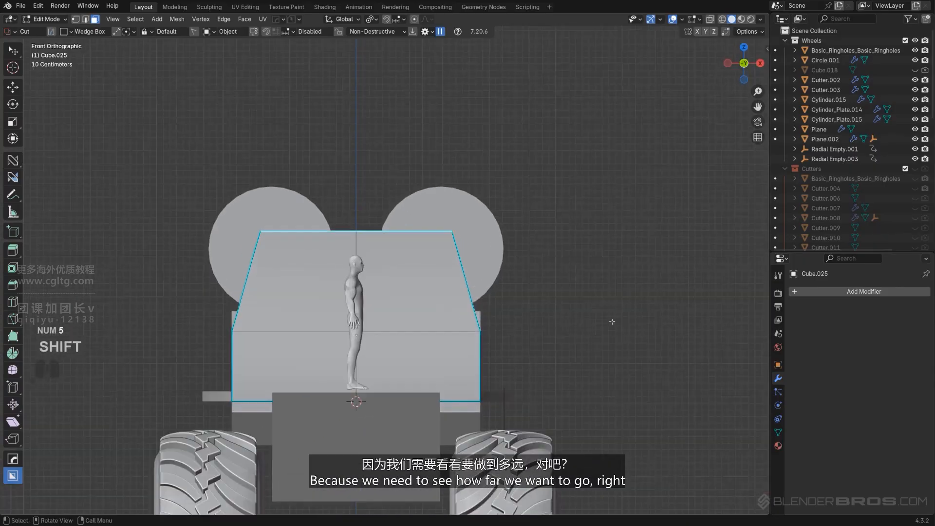
pyautogui.press('s')
pyautogui.press('x')
pyautogui.click(598, 321)
pyautogui.scroll(-2, 590, 327)
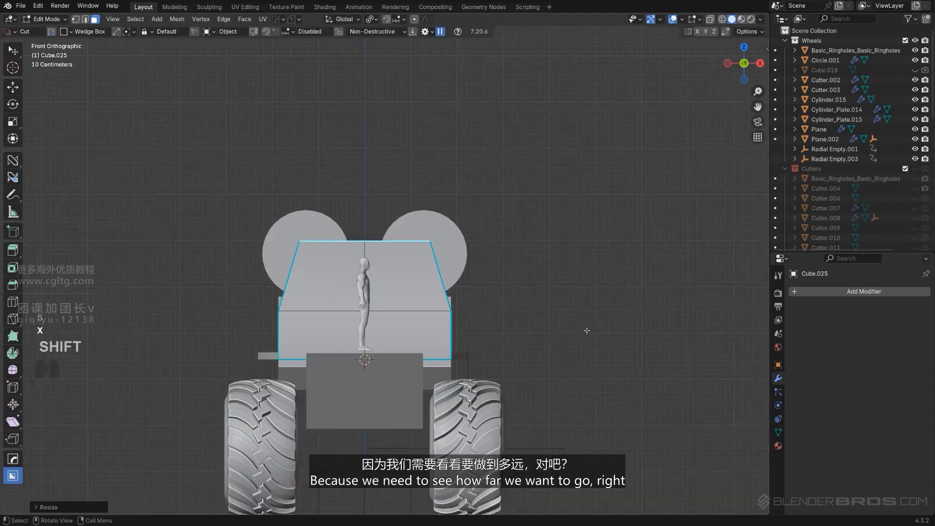
pyautogui.keyDown('shift'); pyautogui.moveTo(565, 332); pyautogui.dragTo(558, 291, button='middle'); pyautogui.keyUp('shift')
pyautogui.scroll(-5, 859, 191)
pyautogui.keyDown('alt'); pyautogui.moveTo(522, 304); pyautogui.dragTo(501, 307, button='middle'); pyautogui.keyUp('alt')
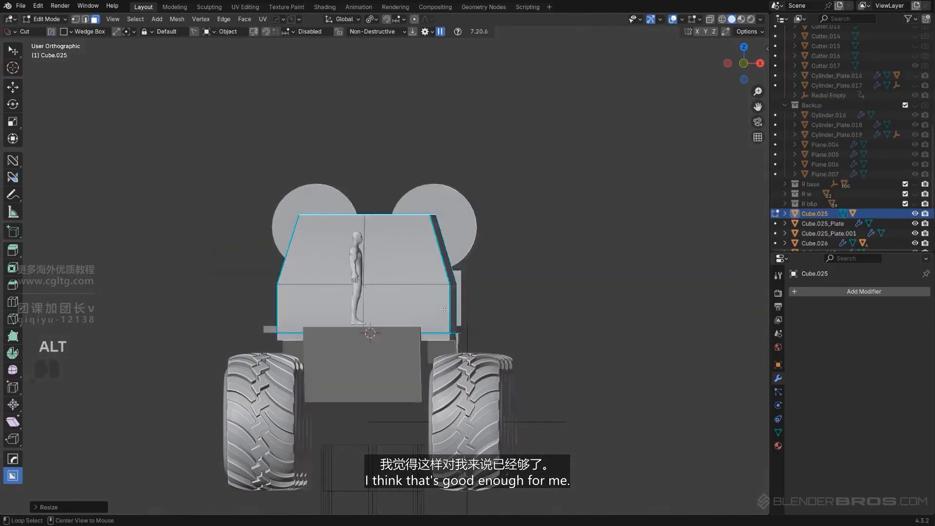
# - Select the cab's whole mid-height edge loop and bevel it about 0.29 m with 11 segments
pyautogui.keyDown('alt'); pyautogui.moveTo(441, 317); pyautogui.dragTo(363, 314, button='middle'); pyautogui.keyUp('alt')
pyautogui.scroll(2, 358, 311)
pyautogui.press('Tab')
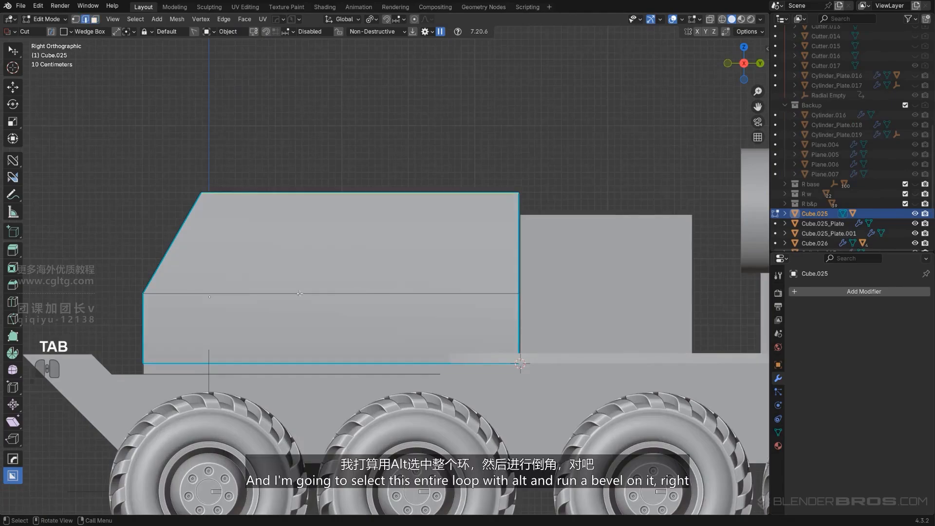
pyautogui.moveTo(298, 292); pyautogui.dragTo(641, 264, button='middle')
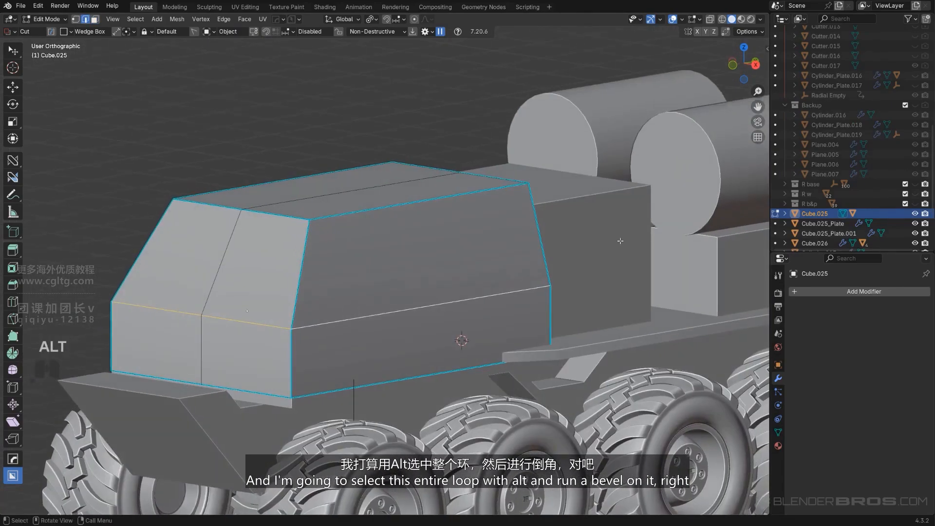
pyautogui.hotkey('ctrl', 'b')
pyautogui.scroll(1, 115, 264)
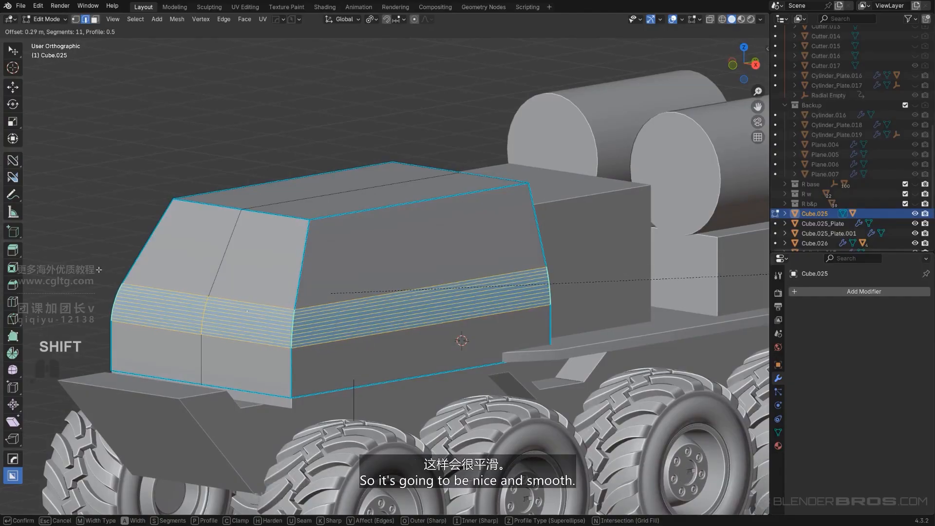
pyautogui.click(99, 270)
pyautogui.press('KP_5')
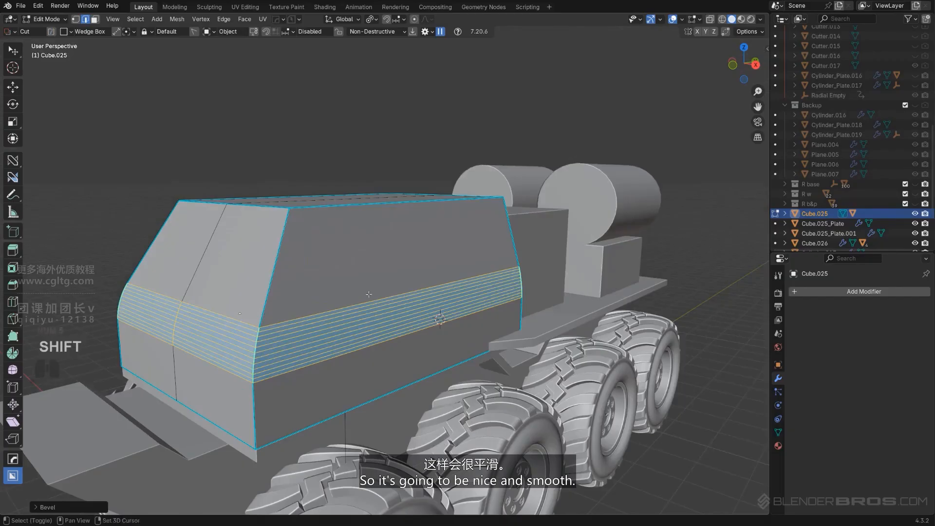
# - Select the cab's front corner edge path from roof to base and bevel it with 11 segments
pyautogui.keyDown('shift'); pyautogui.moveTo(368, 295); pyautogui.dragTo(409, 290, button='middle'); pyautogui.keyUp('shift')
pyautogui.click(408, 257)
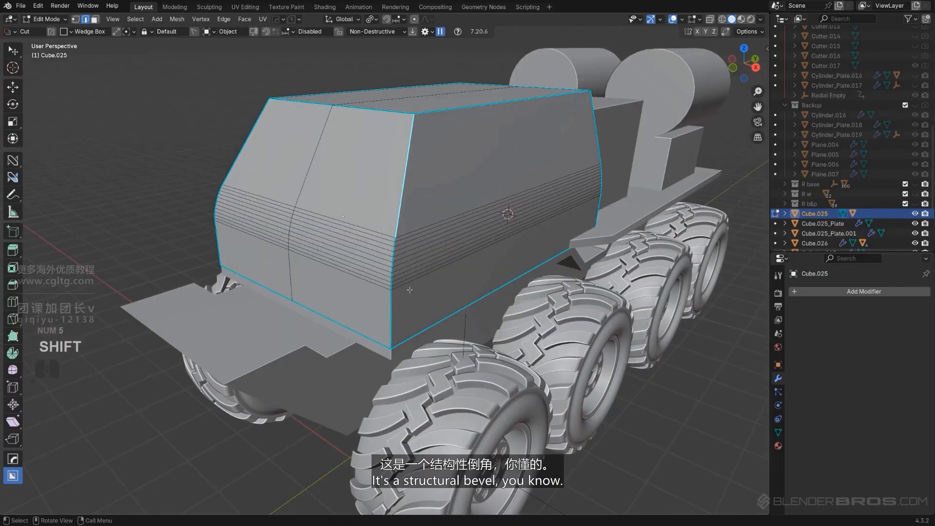
pyautogui.keyDown('ctrl'); pyautogui.click(392, 322); pyautogui.keyUp('ctrl')
pyautogui.moveTo(392, 322); pyautogui.dragTo(471, 251, button='middle')
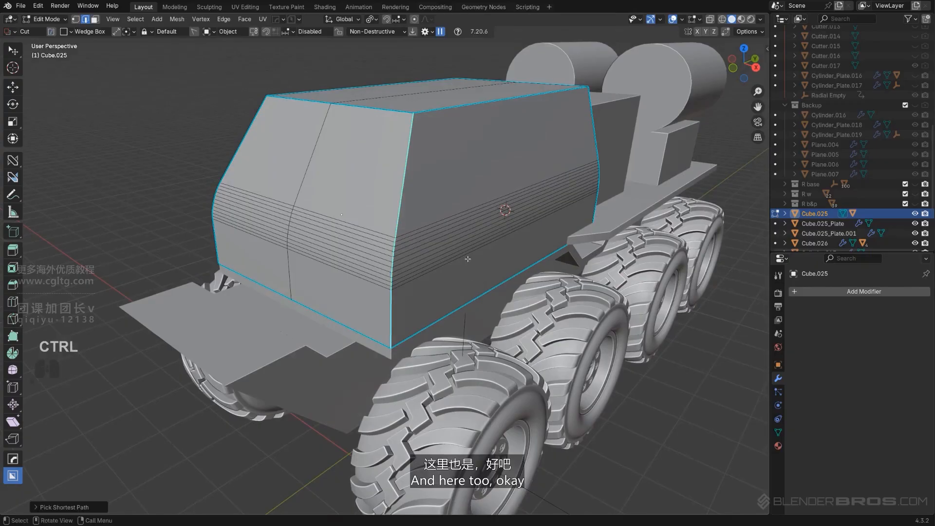
pyautogui.hotkey('ctrl', 'b')
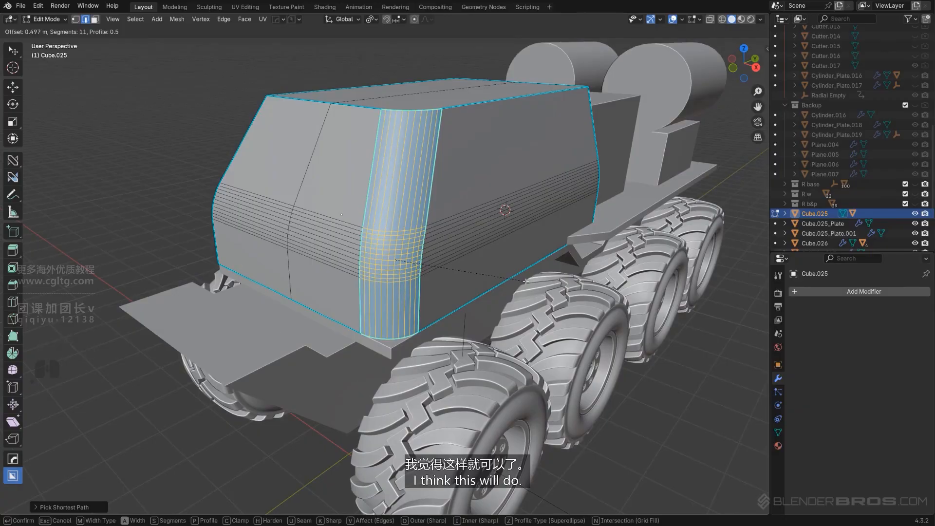
pyautogui.click(519, 280)
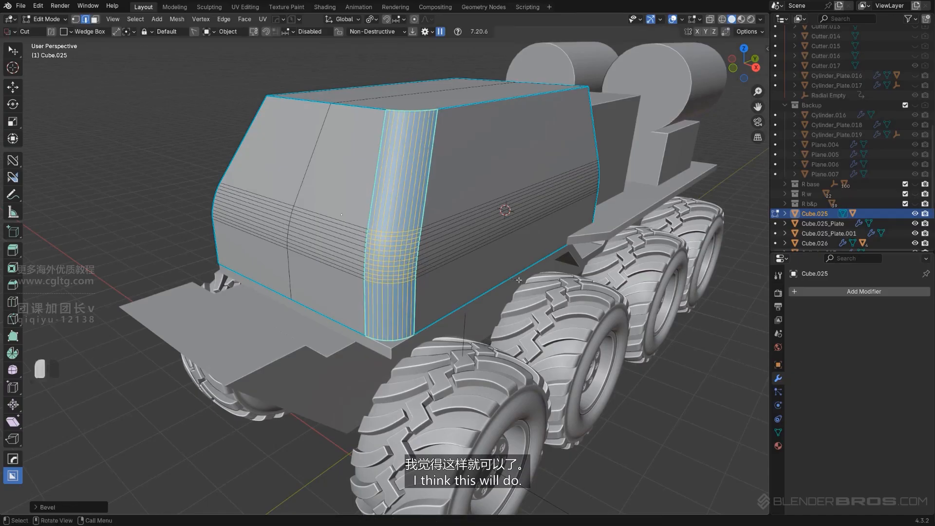
# - Leave mesh editing and mirror the cab across X with bisect to repeat the rounded corner
pyautogui.press('Tab')
pyautogui.moveTo(519, 281); pyautogui.dragTo(406, 241, button='middle')
pyautogui.hotkey('alt', 'x')
pyautogui.click(480, 247)
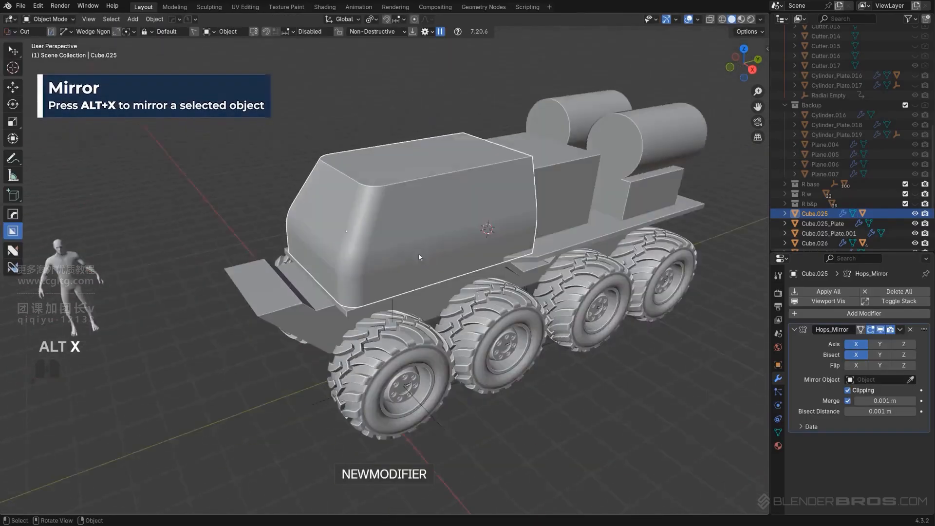
# - Recalculate the cab's shading with Sharpen, using a 60° smooth-by-angle setting
pyautogui.scroll(3, 379, 224)
pyautogui.keyDown('shift'); pyautogui.moveTo(358, 206); pyautogui.dragTo(324, 246, button='middle'); pyautogui.keyUp('shift')
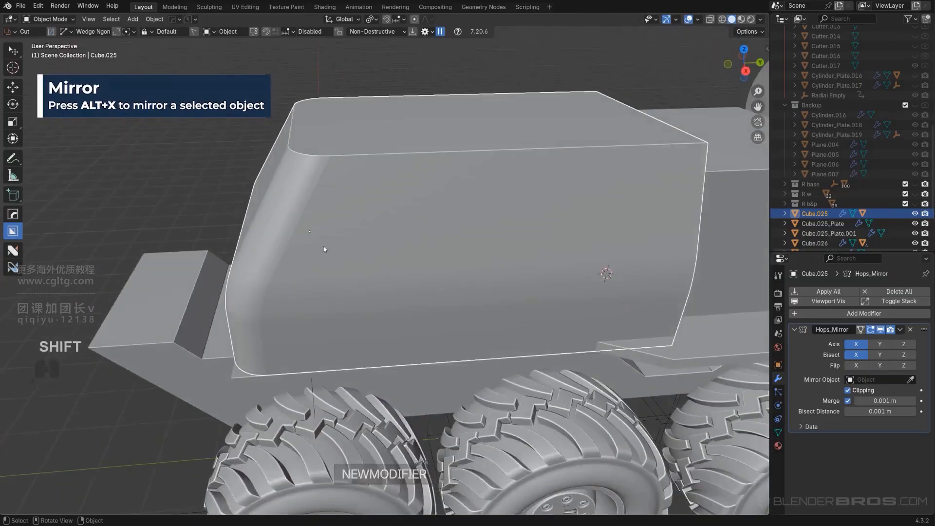
pyautogui.scroll(2, 326, 239)
pyautogui.keyDown('shift'); pyautogui.moveTo(335, 180); pyautogui.dragTo(359, 229, button='middle'); pyautogui.keyUp('shift')
pyautogui.press('q')
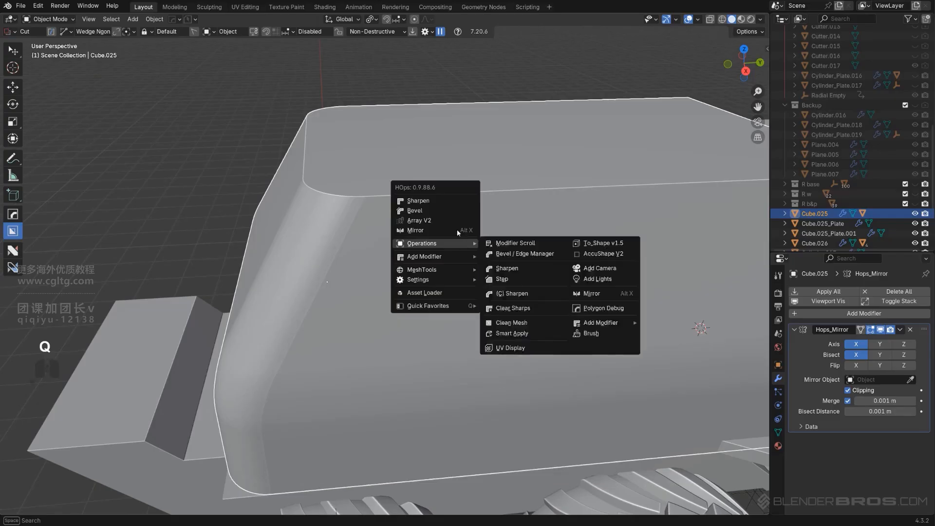
pyautogui.keyDown('ctrl'); pyautogui.keyDown('shift'); pyautogui.click(443, 200); pyautogui.keyUp('shift'); pyautogui.keyUp('ctrl')
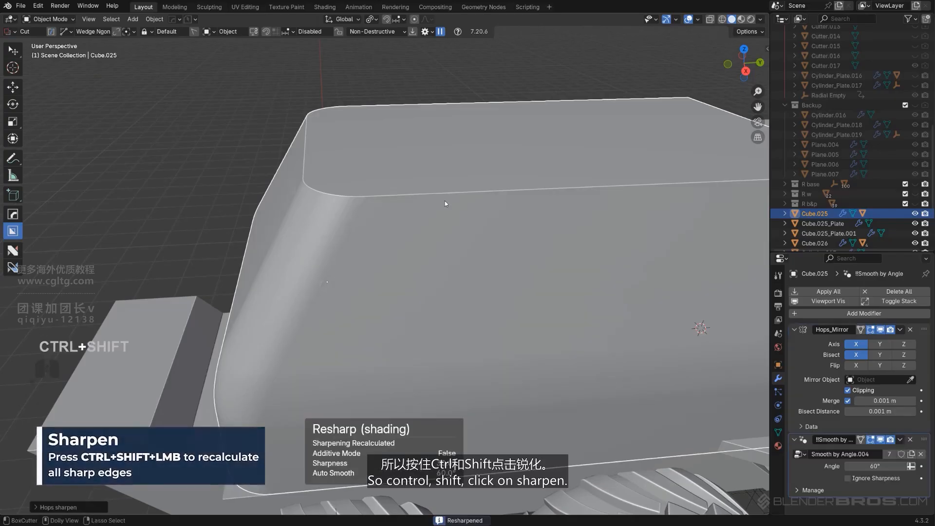
# - Set the Sharpen marking defaults in the HOps Helper to leave out crease, bevel weight and sharp
pyautogui.scroll(-3, 408, 264)
pyautogui.hotkey('ctrl', '`')
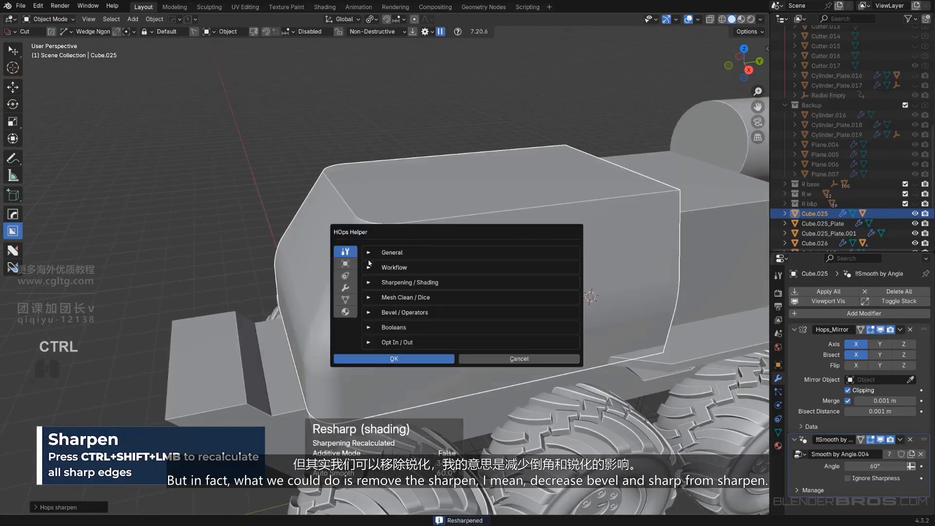
pyautogui.click(369, 283)
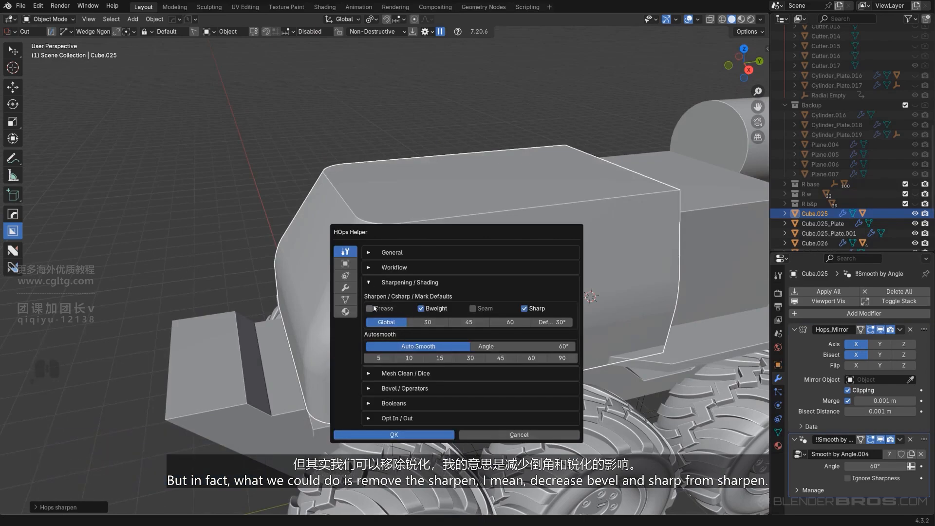
pyautogui.click(431, 437)
pyautogui.moveTo(453, 336); pyautogui.dragTo(438, 326, button='middle')
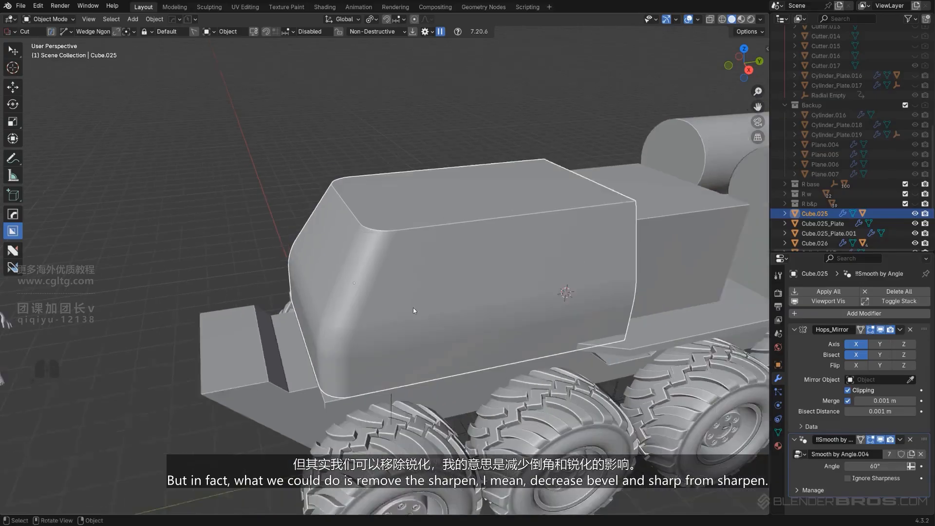
# - Examine the box behind the cab and its modifier stack, including Smooth by Angle
pyautogui.scroll(-3, 438, 293)
pyautogui.moveTo(589, 258); pyautogui.dragTo(456, 234, button='middle')
pyautogui.click(458, 234)
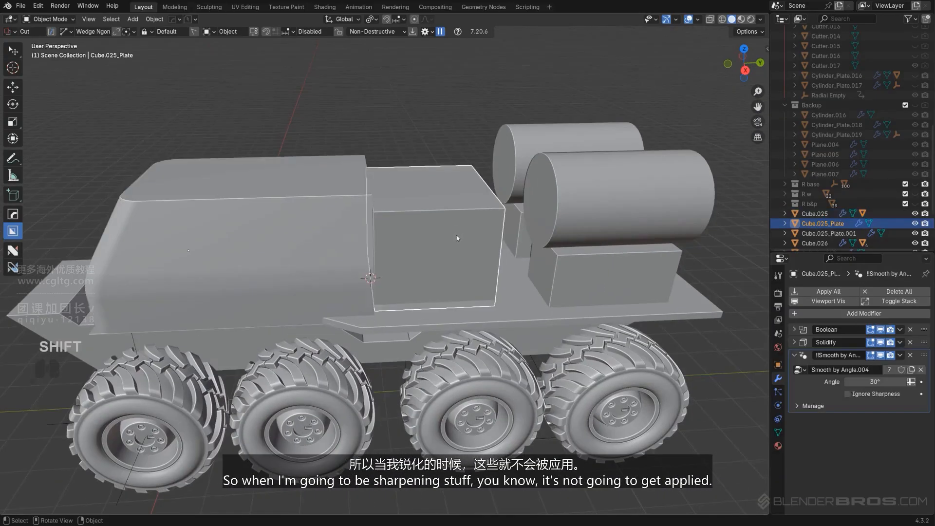
pyautogui.scroll(5, 419, 240)
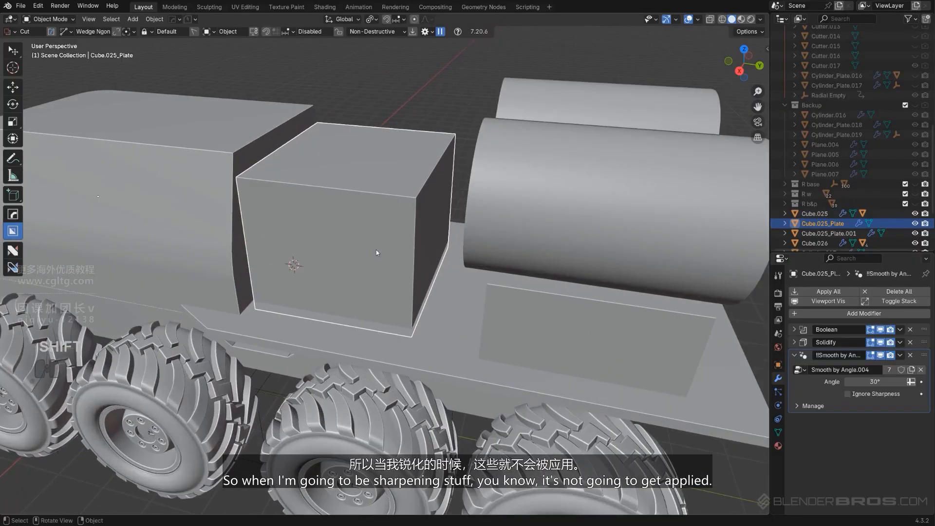
pyautogui.moveTo(376, 250)
pyautogui.mouseDown(button='middle')
pyautogui.moveTo(358, 247)
pyautogui.moveTo(375, 247)
pyautogui.mouseUp(button='middle')
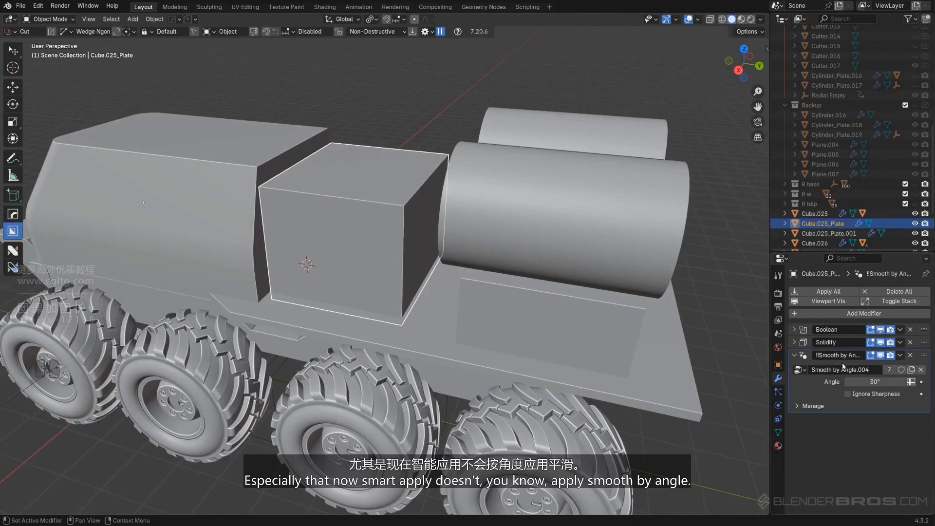
pyautogui.scroll(-4, 393, 240)
pyautogui.moveTo(376, 229); pyautogui.dragTo(414, 229, button='middle')
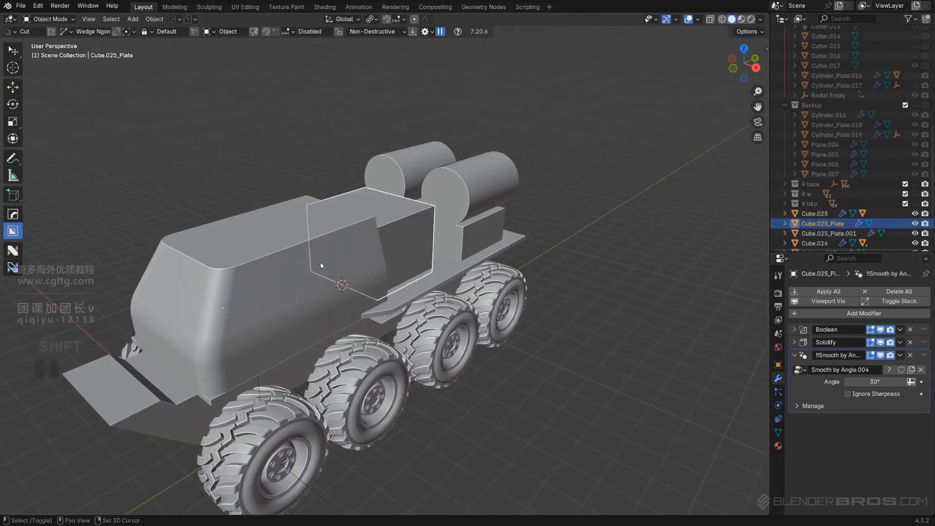
# - Select the cab body in the right orthographic view
pyautogui.keyDown('shift'); pyautogui.moveTo(326, 258); pyautogui.dragTo(443, 228, button='middle'); pyautogui.keyUp('shift')
pyautogui.scroll(2, 442, 228)
pyautogui.keyDown('alt'); pyautogui.moveTo(336, 233); pyautogui.dragTo(425, 375, button='middle'); pyautogui.keyUp('alt')
pyautogui.press('KP_5')
pyautogui.scroll(2, 312, 246)
pyautogui.click(259, 285)
pyautogui.scroll(1, 260, 288)
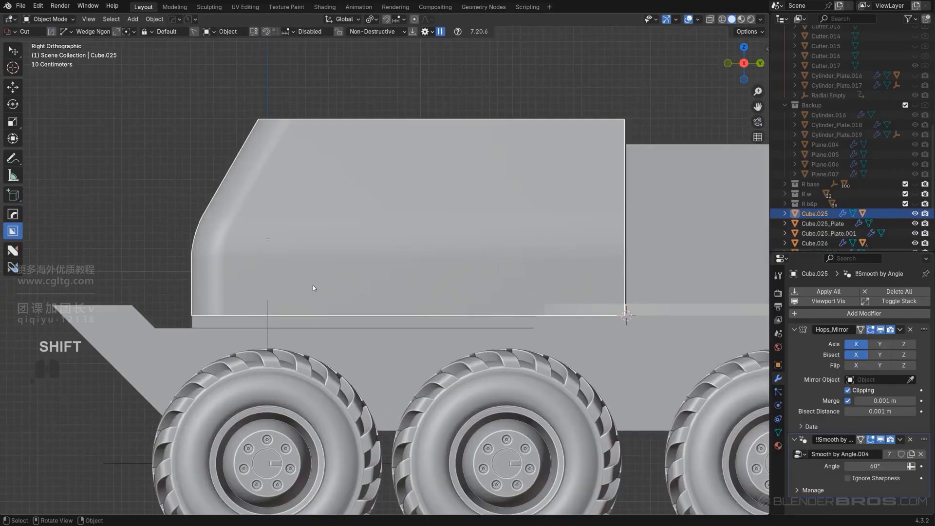
pyautogui.press('d')
pyautogui.scroll(-2, 171, 298)
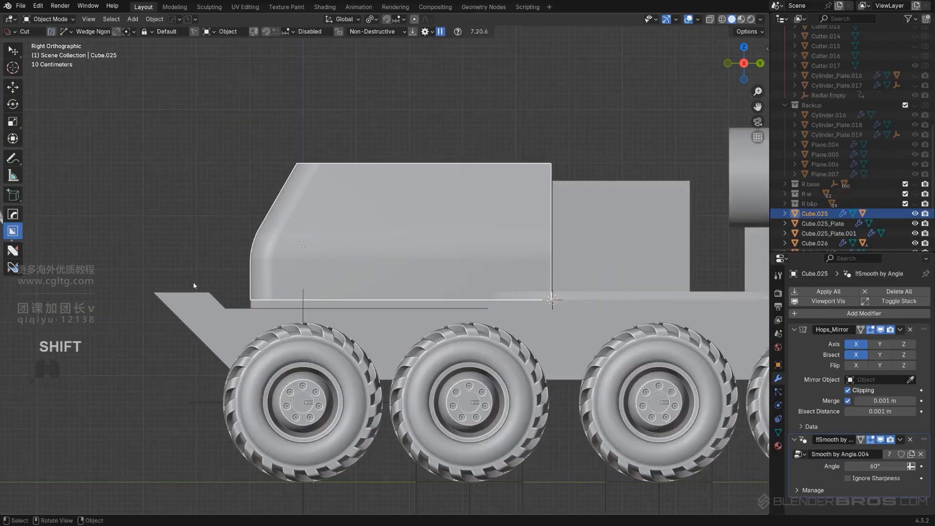
pyautogui.scroll(2, 202, 286)
pyautogui.keyDown('shift'); pyautogui.moveTo(181, 259); pyautogui.dragTo(275, 339); pyautogui.keyUp('shift')
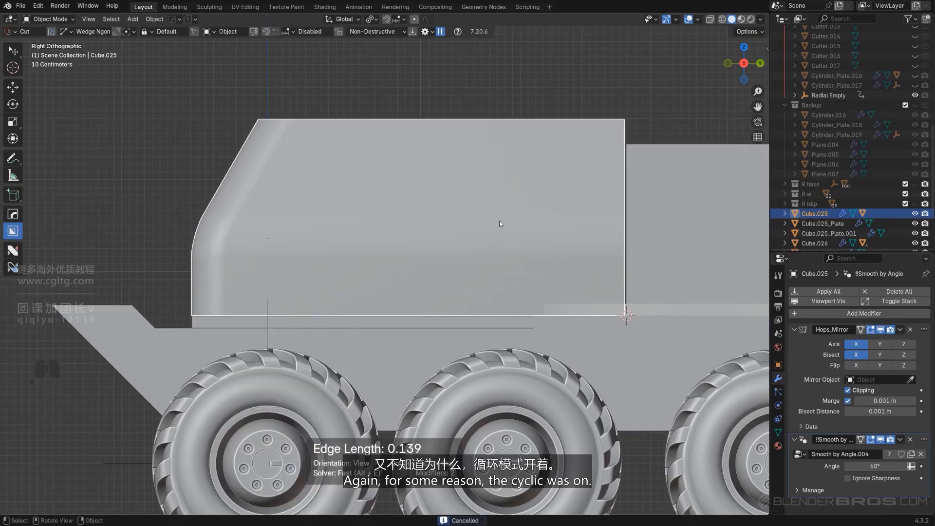
# - Toggle the cyclic option of the Ngon cutter
pyautogui.press('d')
pyautogui.click(435, 260)
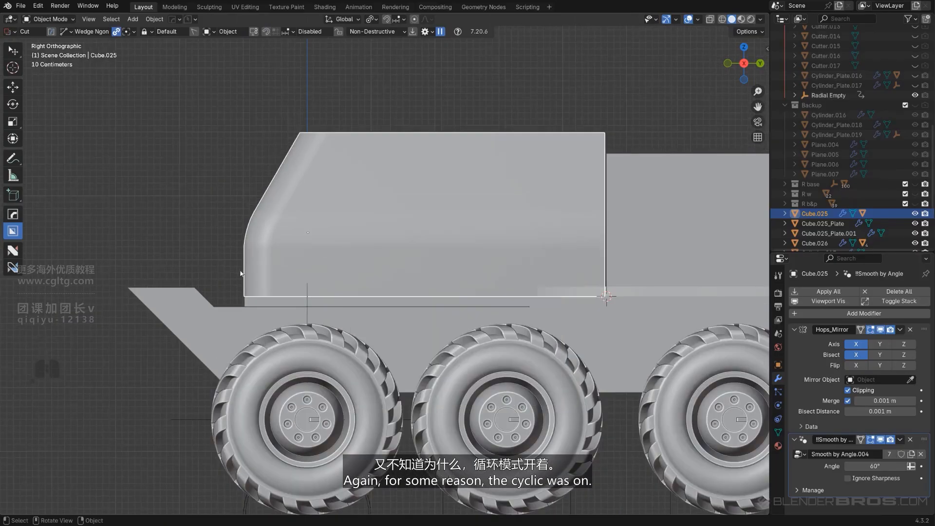
# - Try a three-sided Ngon cut over the cab's lower front corner
pyautogui.scroll(3, 274, 272)
pyautogui.keyDown('shift'); pyautogui.moveTo(178, 250); pyautogui.dragTo(237, 294); pyautogui.keyUp('shift')
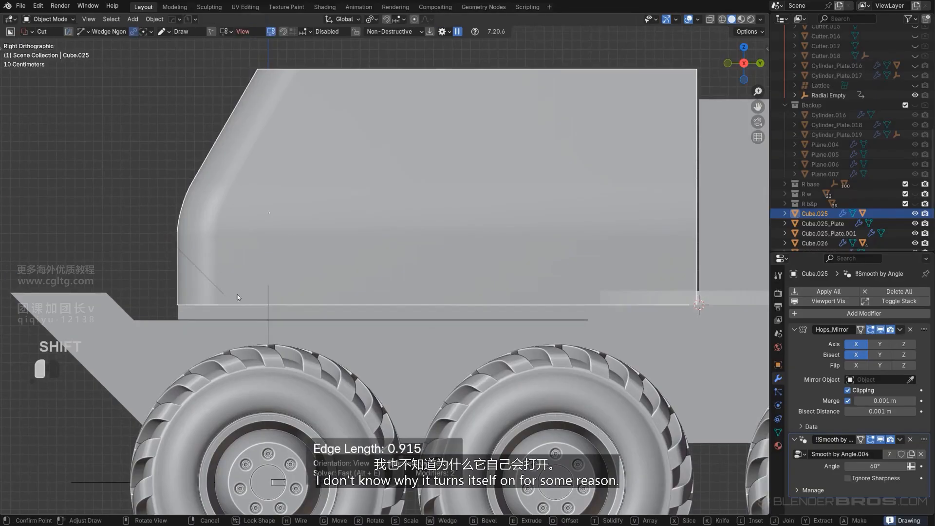
pyautogui.keyDown('shift'); pyautogui.moveTo(266, 330); pyautogui.dragTo(265, 332); pyautogui.keyUp('shift')
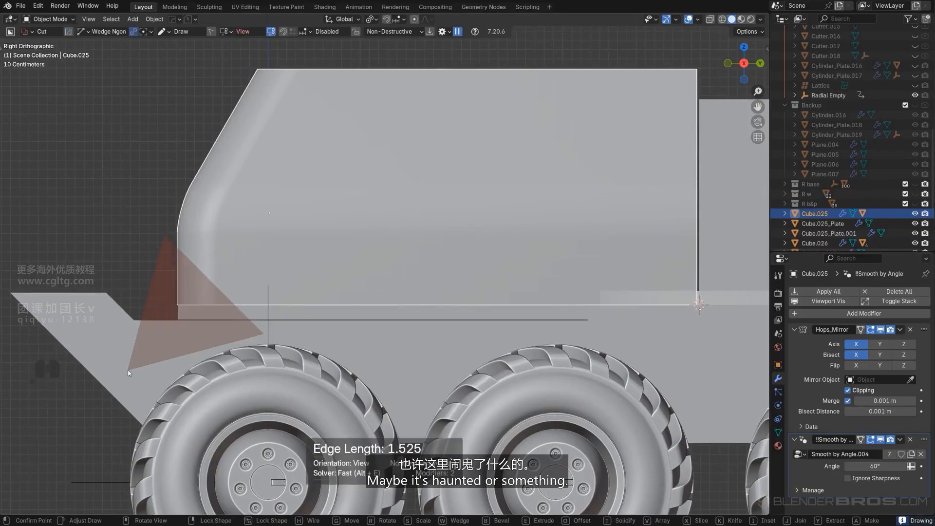
pyautogui.click(128, 373)
pyautogui.hotkey('ctrl', 'z')
pyautogui.scroll(-5, 227, 267)
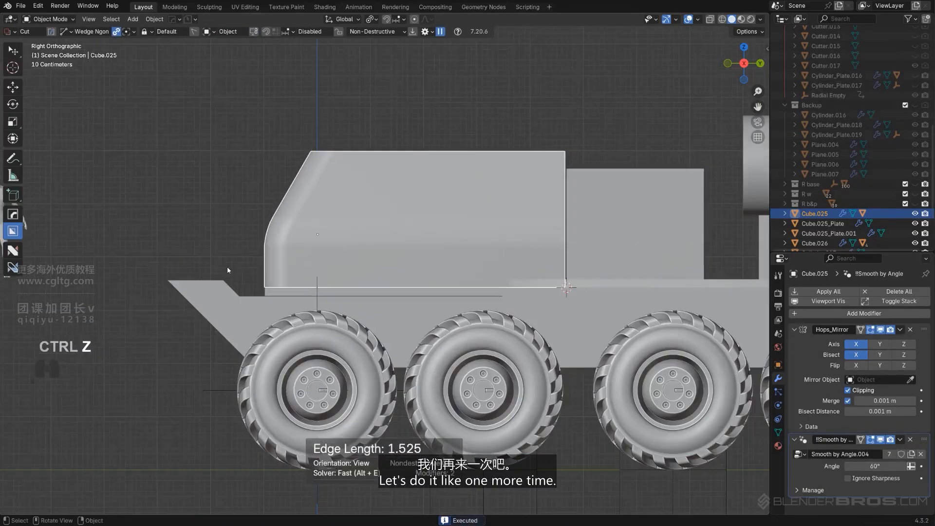
# - Cut the cab's lower front corner off diagonally with an Ngon that extends beyond the cab's front
pyautogui.scroll(4, 237, 264)
pyautogui.keyDown('shift'); pyautogui.moveTo(194, 255); pyautogui.dragTo(179, 254, button='middle'); pyautogui.keyUp('shift')
pyautogui.keyDown('shift'); pyautogui.moveTo(183, 232); pyautogui.dragTo(269, 323); pyautogui.keyUp('shift')
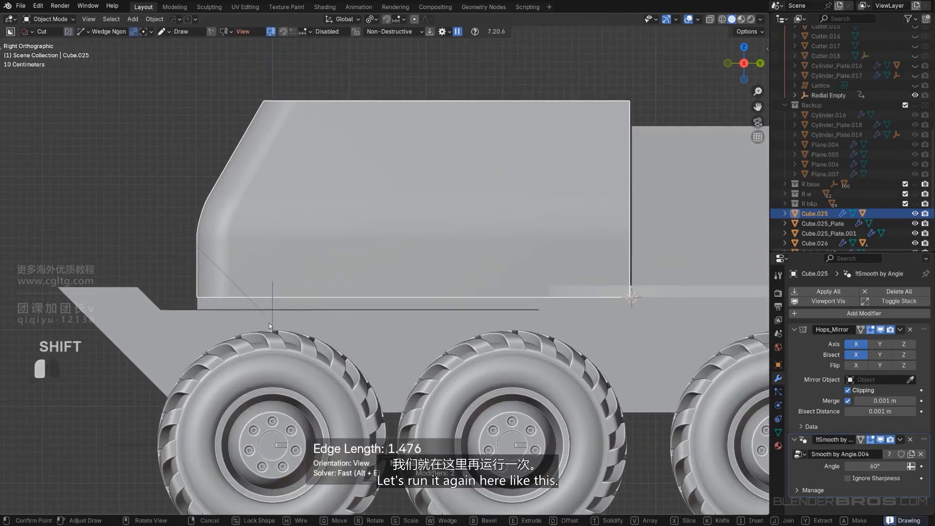
pyautogui.keyDown('shift'); pyautogui.click(112, 375); pyautogui.keyUp('shift')
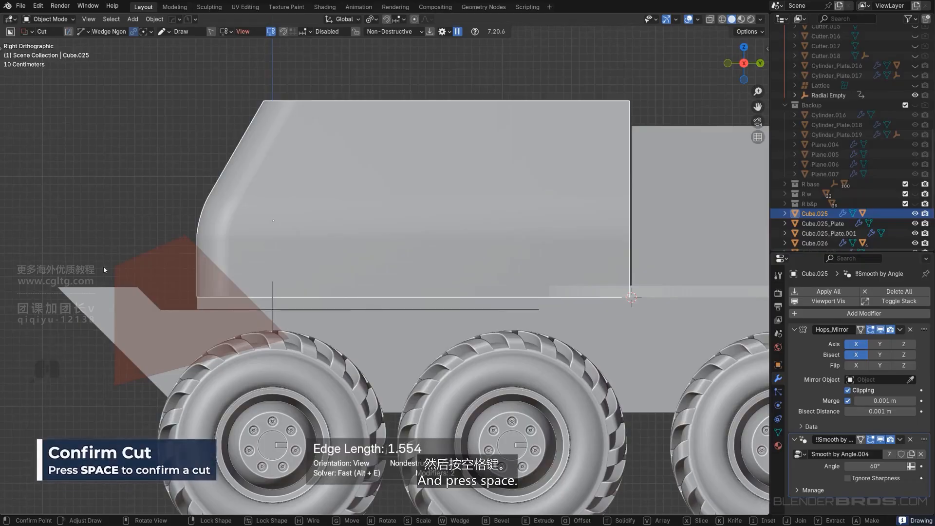
pyautogui.press('space')
# - Reveal the cab's corner cutter, select it and move it down slightly along Z
pyautogui.moveTo(103, 266); pyautogui.dragTo(390, 233, button='middle')
pyautogui.press('KP_5')
pyautogui.press('q')
pyautogui.click(384, 251)
pyautogui.click(384, 252)
pyautogui.press('KP_5')
pyautogui.scroll(2, 330, 234)
pyautogui.press('g')
pyautogui.middleClick(334, 249)
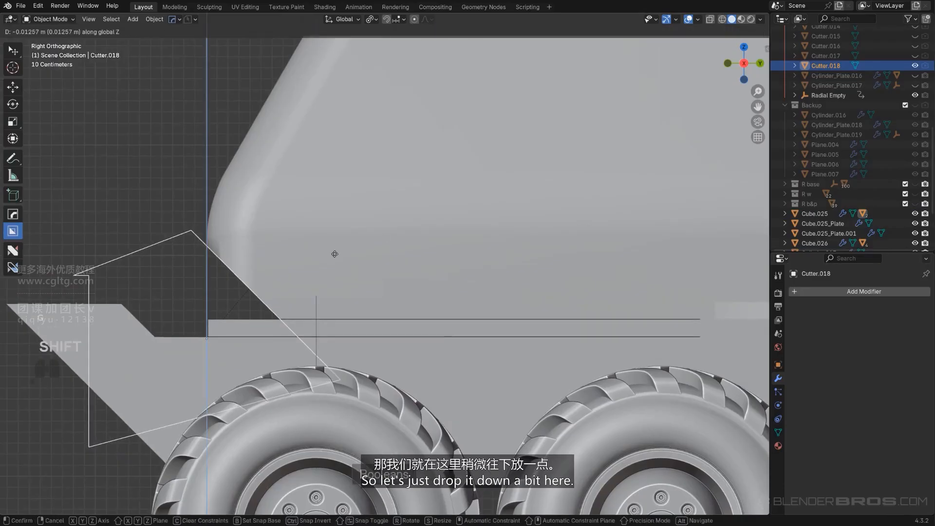
pyautogui.click(327, 353)
# - Hide the corner cutter and select the thin plate directly beneath the cab
pyautogui.scroll(-6, 327, 348)
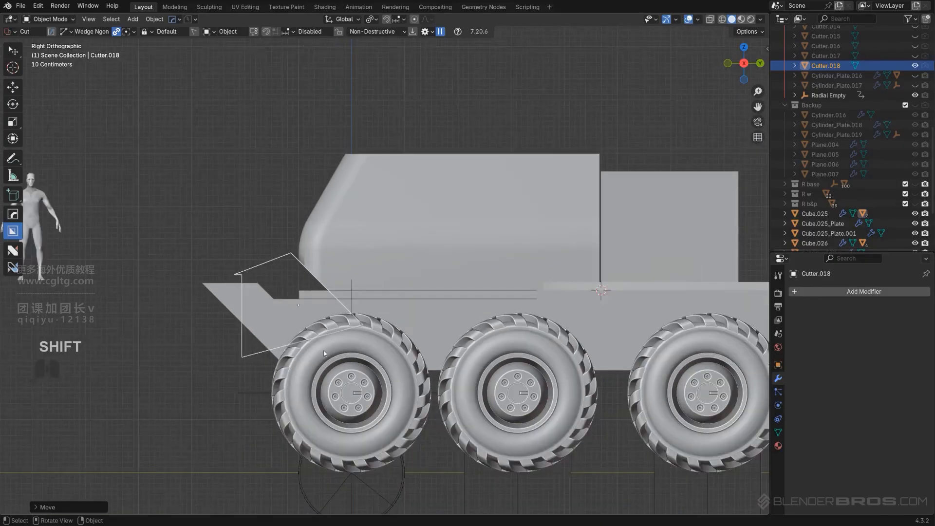
pyautogui.scroll(3, 335, 333)
pyautogui.click(294, 316)
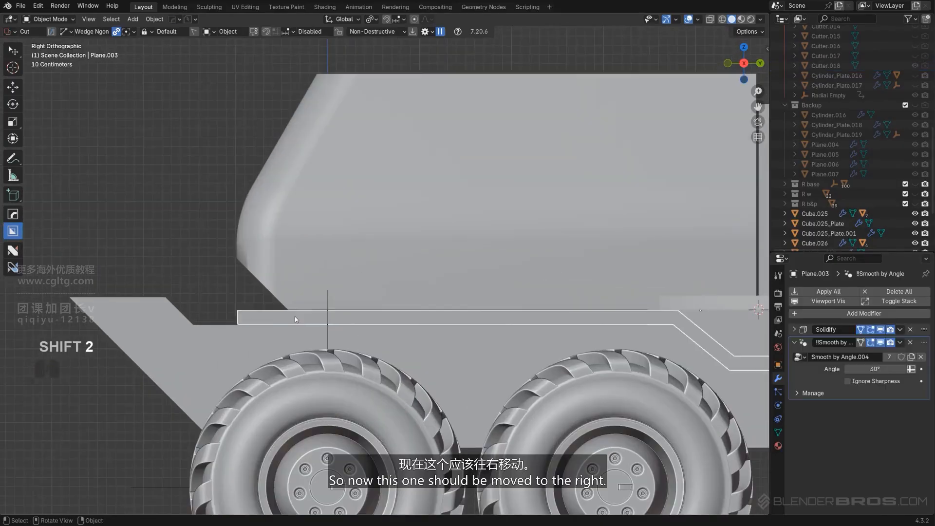
# - Move the end vertices of the thin chassis plate about 0.54 m along Y to open a gap beneath the cab's front
pyautogui.press('Tab')
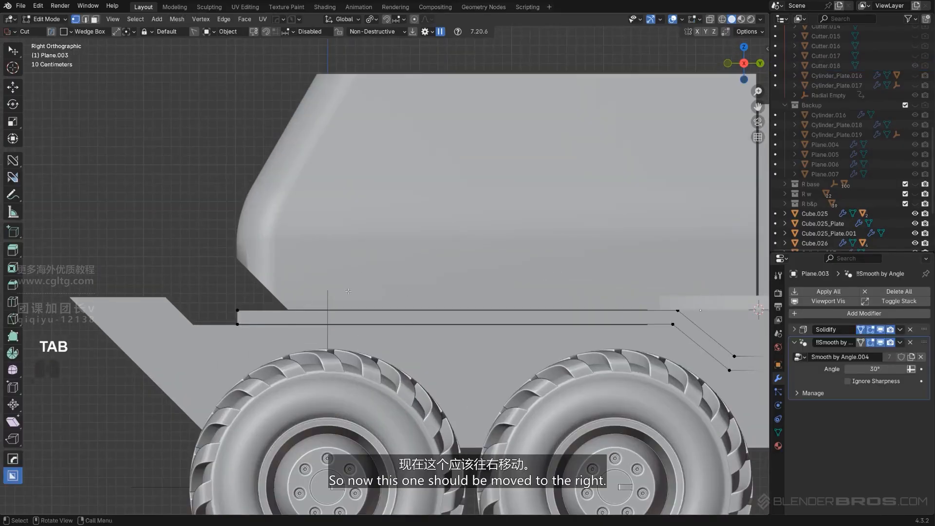
pyautogui.hotkey('alt', 'a')
pyautogui.hotkey('alt', 'z')
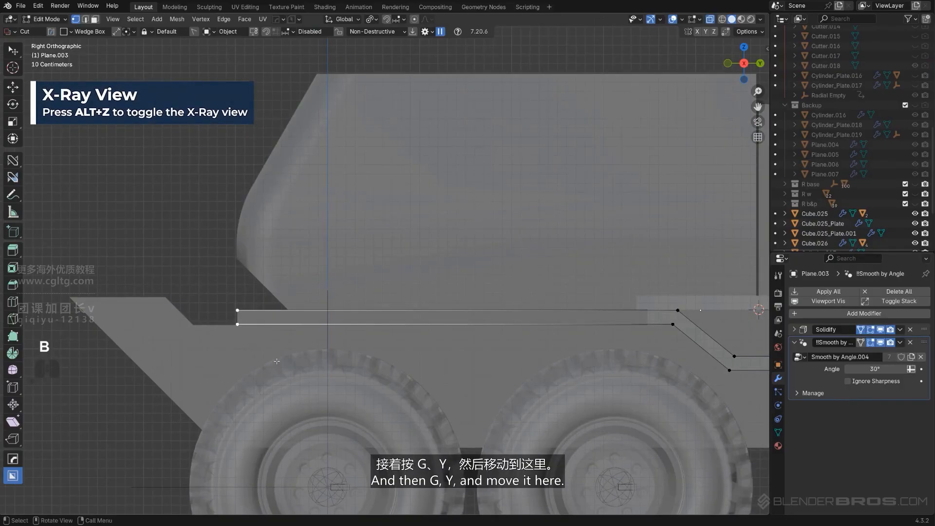
pyautogui.press('g')
pyautogui.press('y')
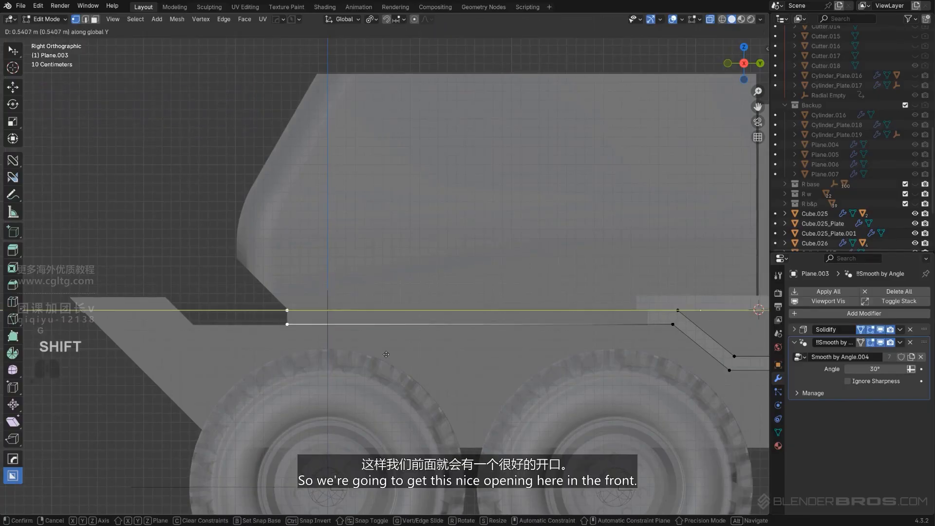
pyautogui.click(396, 356)
pyautogui.press('Tab')
pyautogui.scroll(-5, 384, 188)
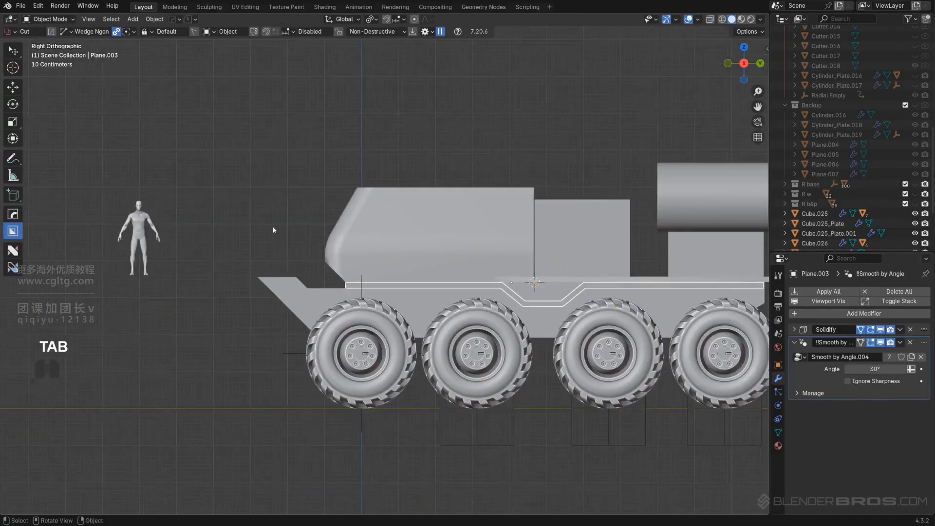
# - Set the cab body's auto smooth angle to 30° with the Sharpen tool
pyautogui.scroll(-2, 244, 220)
pyautogui.scroll(2, 273, 262)
pyautogui.keyDown('shift'); pyautogui.moveTo(312, 257); pyautogui.dragTo(468, 267, button='middle'); pyautogui.keyUp('shift')
pyautogui.scroll(-2, 289, 256)
pyautogui.moveTo(469, 267); pyautogui.dragTo(492, 264, button='middle')
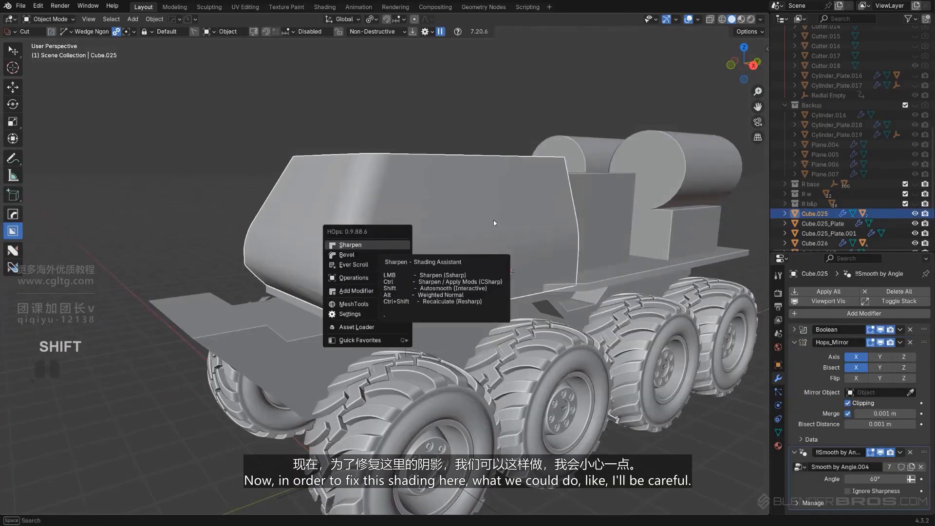
pyautogui.scroll(2, 356, 253)
pyautogui.moveTo(348, 258); pyautogui.dragTo(384, 242, button='middle')
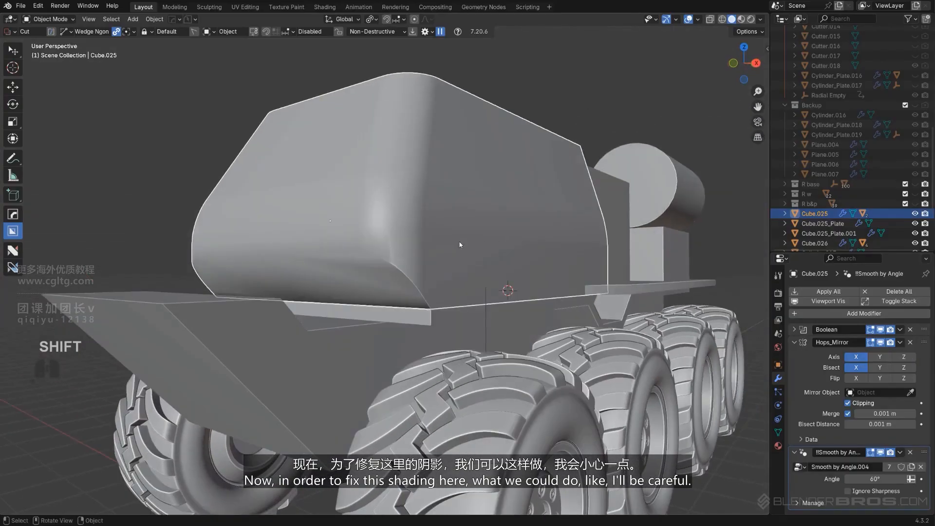
pyautogui.moveTo(460, 245); pyautogui.dragTo(401, 207, button='middle')
pyautogui.press('q')
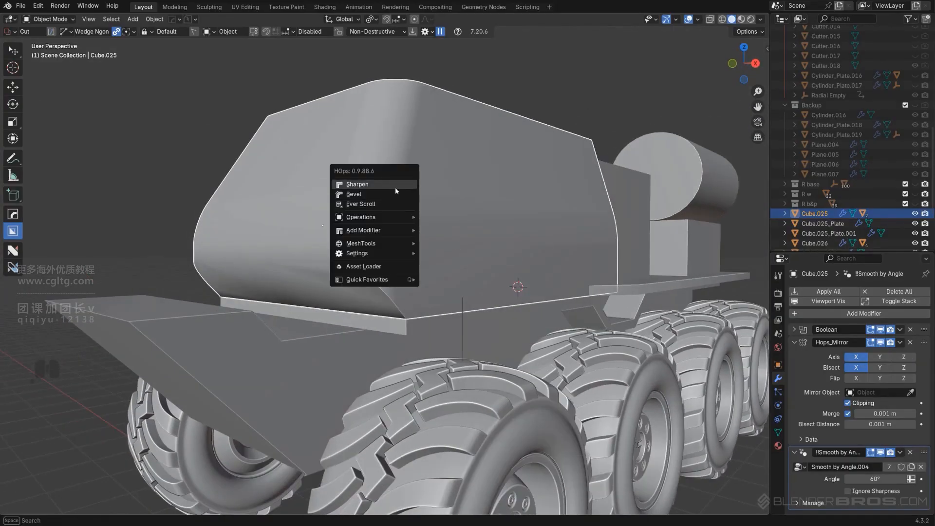
pyautogui.keyDown('shift'); pyautogui.click(395, 189); pyautogui.keyUp('shift')
pyautogui.click(397, 192)
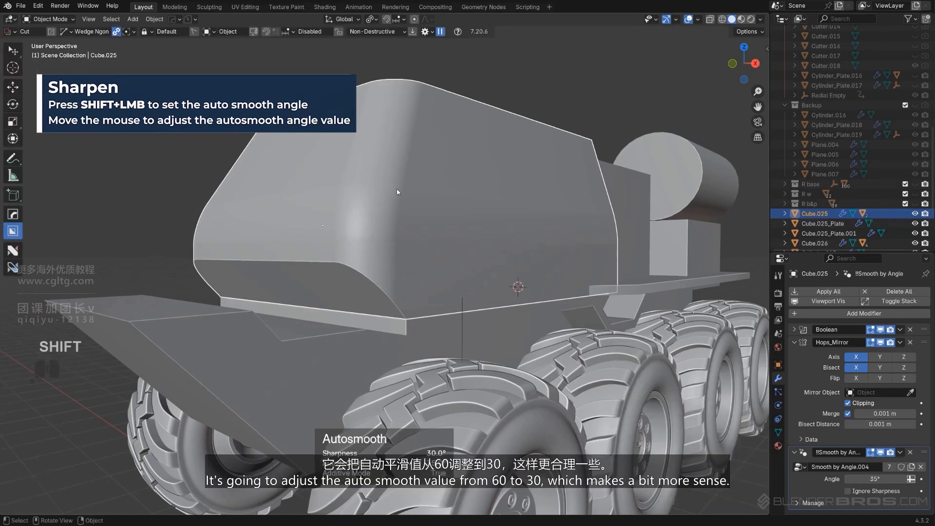
# - Smart Apply all modifiers on the box behind the cab
pyautogui.moveTo(444, 280)
pyautogui.mouseDown(button='middle')
pyautogui.moveTo(370, 310)
pyautogui.moveTo(325, 270)
pyautogui.moveTo(410, 296)
pyautogui.moveTo(376, 261)
pyautogui.moveTo(428, 279)
pyautogui.mouseUp(button='middle')
pyautogui.click(410, 296)
pyautogui.scroll(2, 434, 275)
pyautogui.press('q')
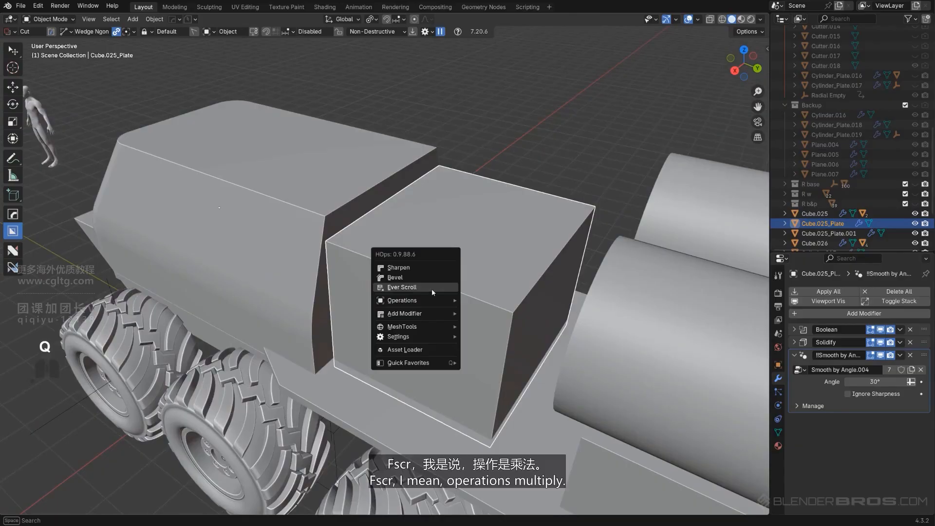
pyautogui.moveTo(435, 301)
pyautogui.click(529, 390)
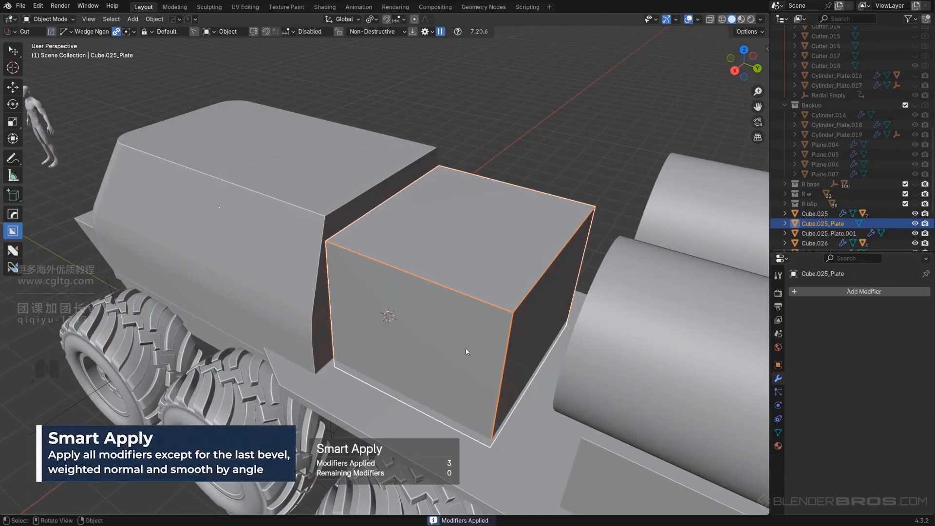
# - Save the truck blockout file with PowerSave
pyautogui.click(190, 19)
pyautogui.click(200, 57)
pyautogui.scroll(-1, 320, 181)
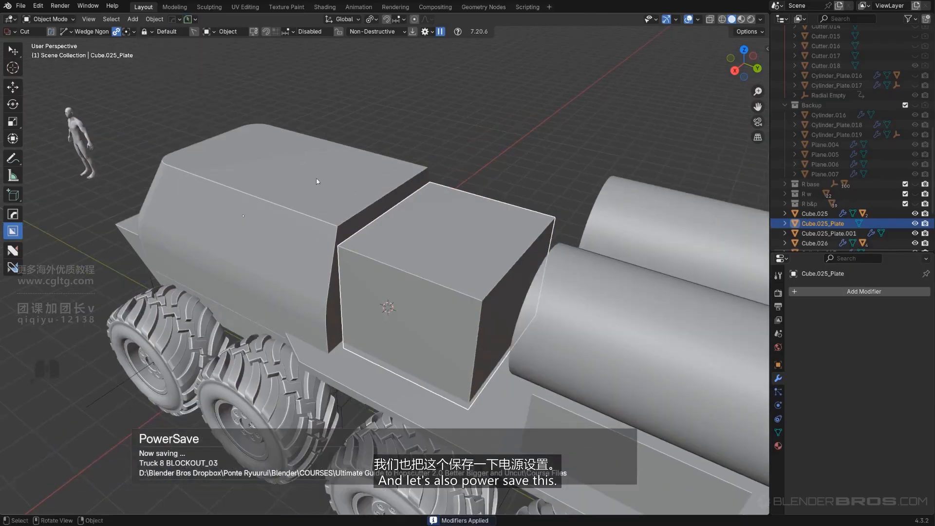
# - Scale the box behind the cab slightly wider along X
pyautogui.keyDown('shift'); pyautogui.moveTo(350, 229); pyautogui.dragTo(303, 190, button='middle'); pyautogui.keyUp('shift')
pyautogui.scroll(2, 390, 214)
pyautogui.scroll(-1, 403, 216)
pyautogui.press('s')
pyautogui.press('x')
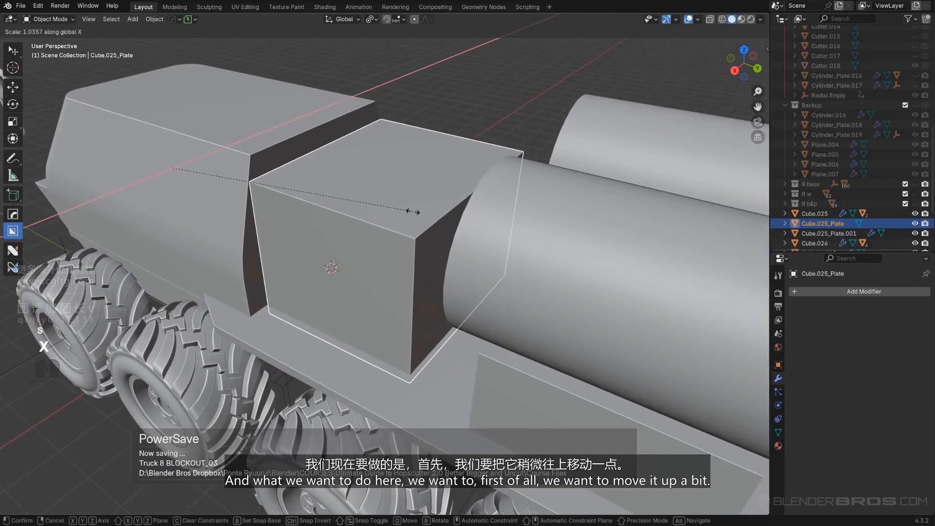
pyautogui.click(404, 216)
# - Raise the box about 0.13 m along Z so its base rests on top of the chassis plate
pyautogui.keyDown('alt'); pyautogui.moveTo(404, 216); pyautogui.dragTo(402, 253, button='middle'); pyautogui.keyUp('alt')
pyautogui.scroll(2, 431, 230)
pyautogui.press('g')
pyautogui.press('z')
pyautogui.press('shift')
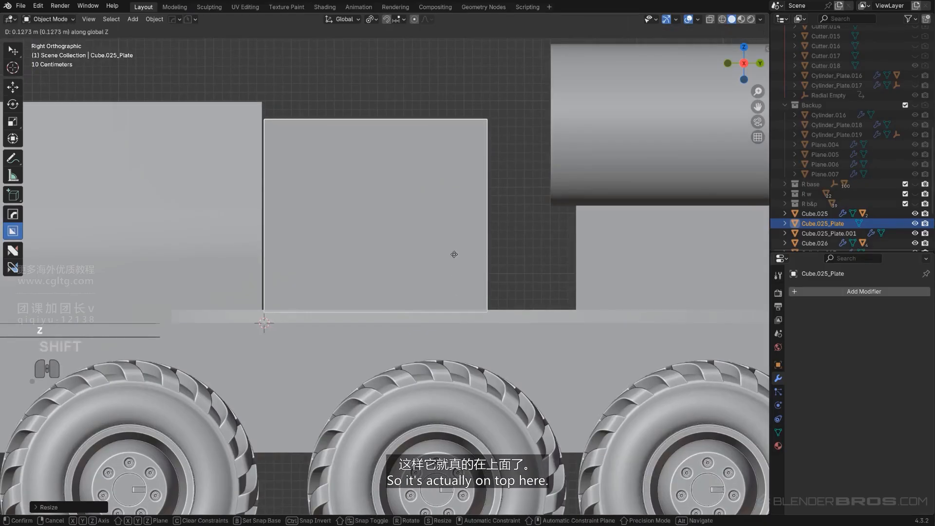
pyautogui.click(453, 232)
# - Add a horizontal loop cut around the box and slide it below the middle by a factor of about 0.23
pyautogui.keyDown('alt'); pyautogui.moveTo(454, 233); pyautogui.dragTo(337, 273, button='middle'); pyautogui.keyUp('alt')
pyautogui.press('KP_5')
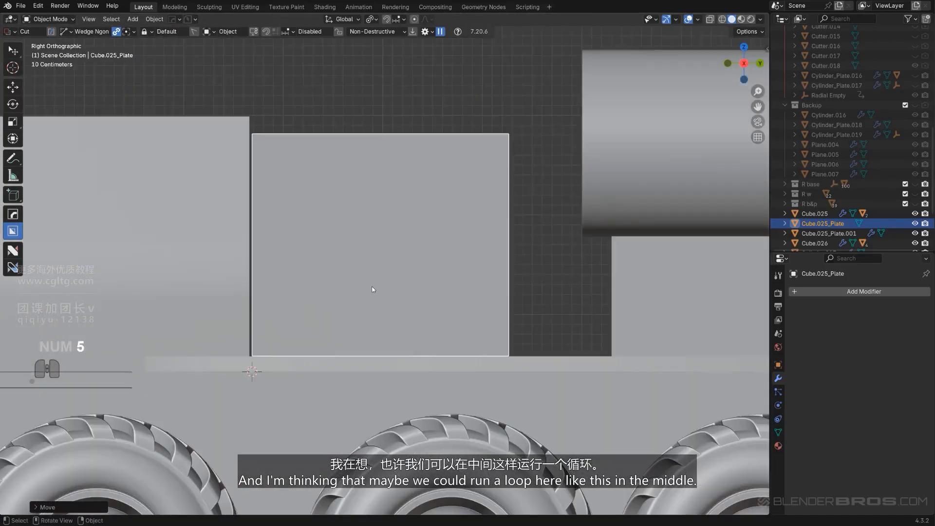
pyautogui.press('Tab')
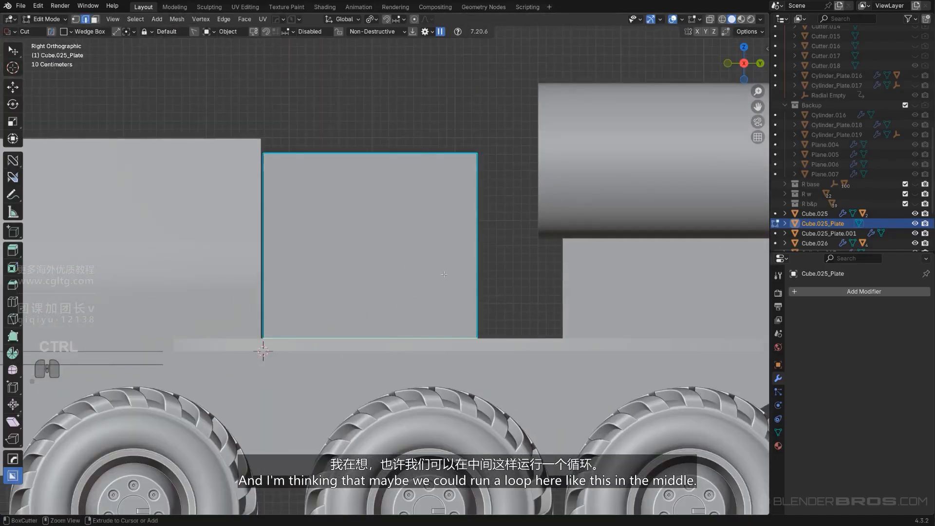
pyautogui.hotkey('ctrl', 'r')
pyautogui.click(475, 270)
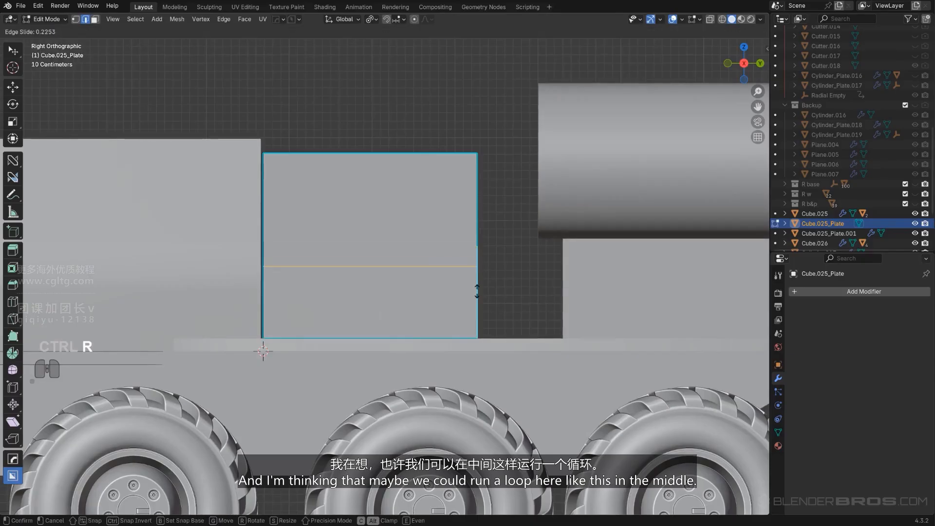
pyautogui.click(477, 291)
pyautogui.moveTo(477, 292); pyautogui.dragTo(432, 311, button='middle')
pyautogui.moveTo(432, 310); pyautogui.dragTo(411, 309, button='middle')
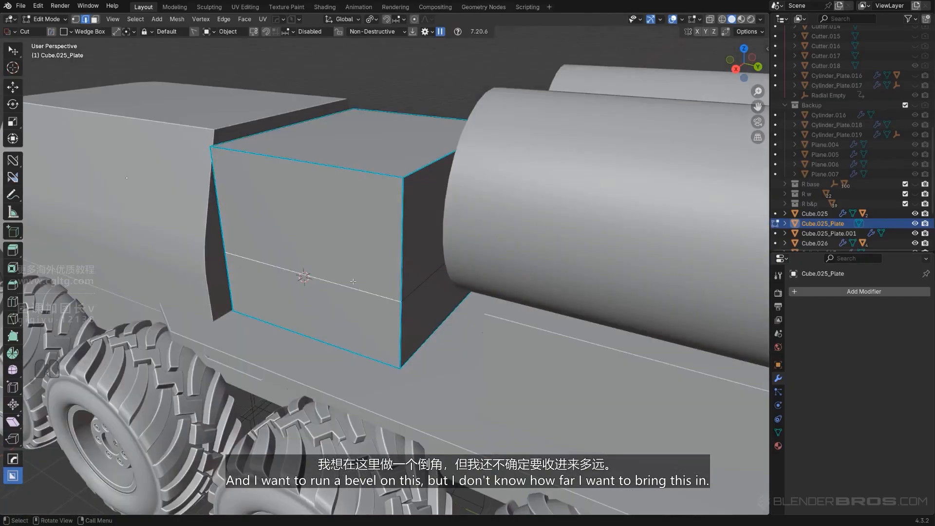
pyautogui.moveTo(353, 282); pyautogui.dragTo(349, 194, button='middle')
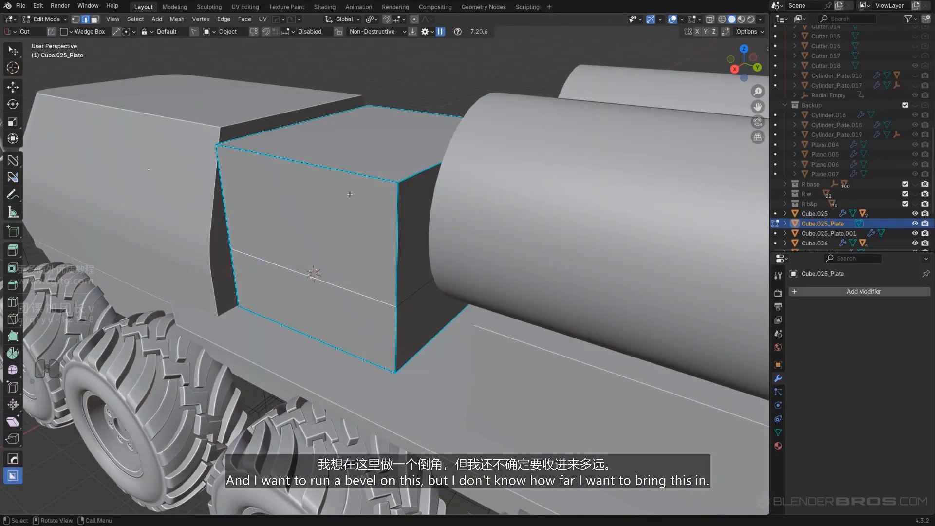
pyautogui.keyDown('shift'); pyautogui.moveTo(331, 276); pyautogui.dragTo(354, 296, button='middle'); pyautogui.keyUp('shift')
pyautogui.scroll(1, 351, 317)
pyautogui.scroll(2, 355, 312)
pyautogui.keyDown('shift'); pyautogui.moveTo(367, 336); pyautogui.dragTo(348, 328, button='middle'); pyautogui.keyUp('shift')
pyautogui.press('q')
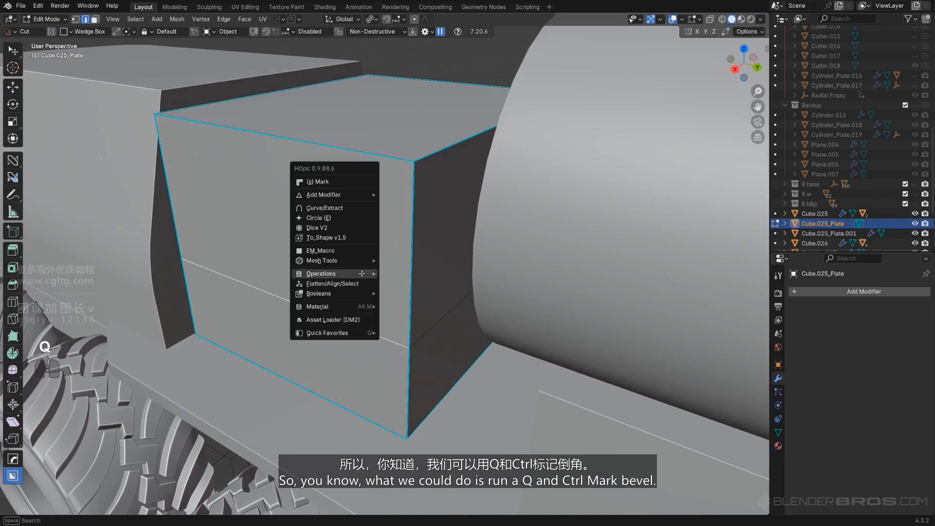
pyautogui.keyDown('ctrl'); pyautogui.click(350, 183); pyautogui.keyUp('ctrl')
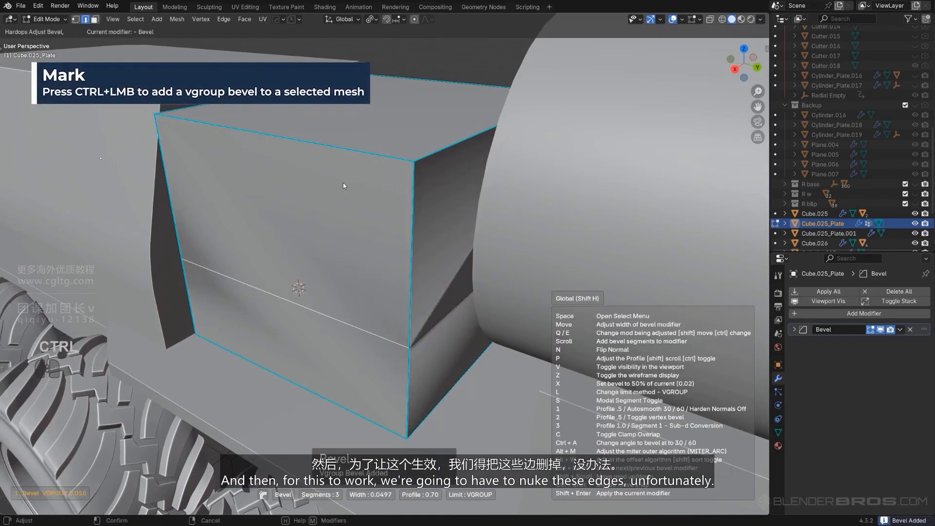
pyautogui.rightClick(424, 288)
pyautogui.scroll(-3, 423, 288)
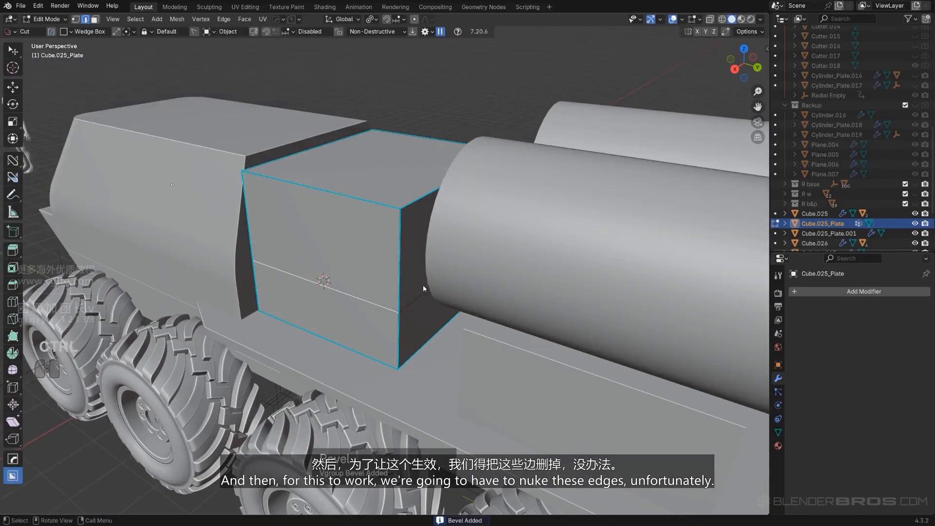
# - Isolate the box and dissolve the loop-cut edges across its front and back faces, returning to the full truck view
pyautogui.scroll(-2, 425, 301)
pyautogui.moveTo(425, 301); pyautogui.dragTo(463, 298, button='middle')
pyautogui.press('/')
pyautogui.moveTo(368, 312); pyautogui.dragTo(425, 320, button='middle')
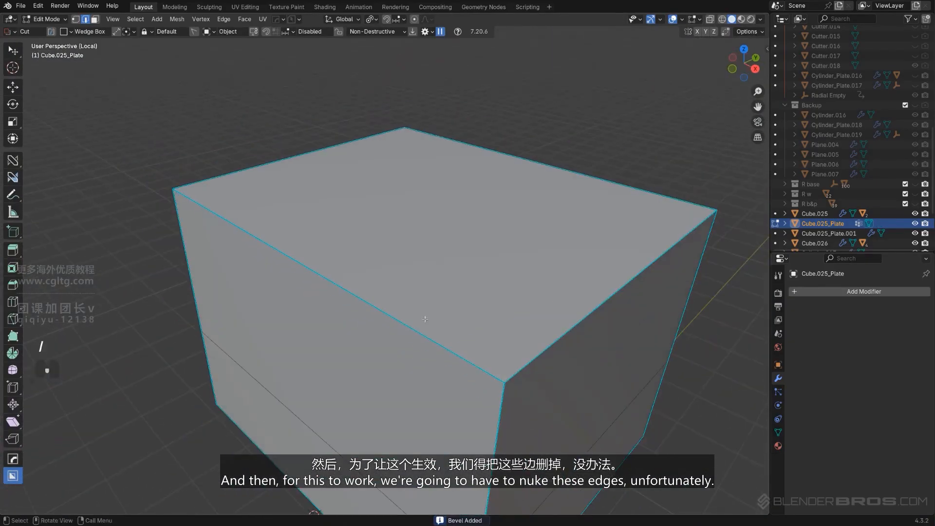
pyautogui.keyDown('shift'); pyautogui.click(298, 414); pyautogui.keyUp('shift')
pyautogui.scroll(-3, 298, 414)
pyautogui.press('x')
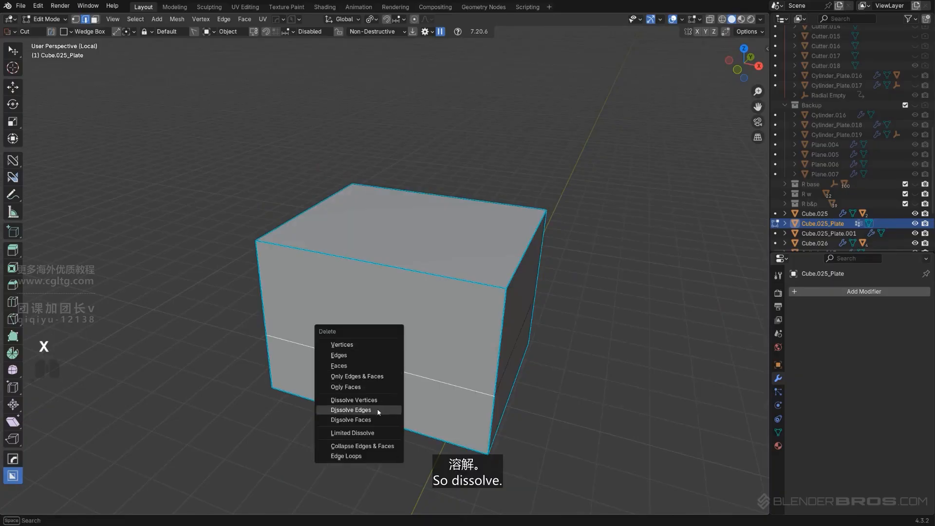
pyautogui.click(343, 411)
pyautogui.moveTo(487, 348); pyautogui.dragTo(219, 387, button='middle')
pyautogui.press('/')
pyautogui.press('KP_5')
pyautogui.press('KP_5')
# - Mark the remaining side loop edges with a vertex-group bevel about 0.23 wide with 11 segments, showing the wireframe while adjusting
pyautogui.moveTo(492, 292); pyautogui.dragTo(453, 244, button='middle')
pyautogui.scroll(2, 487, 270)
pyautogui.press('q')
pyautogui.keyDown('ctrl'); pyautogui.click(451, 258); pyautogui.keyUp('ctrl')
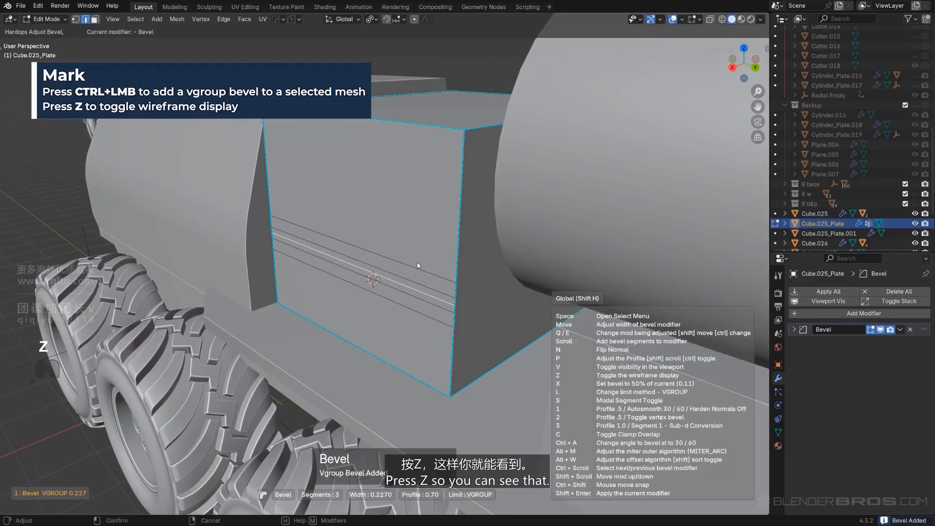
pyautogui.scroll(8, 417, 266)
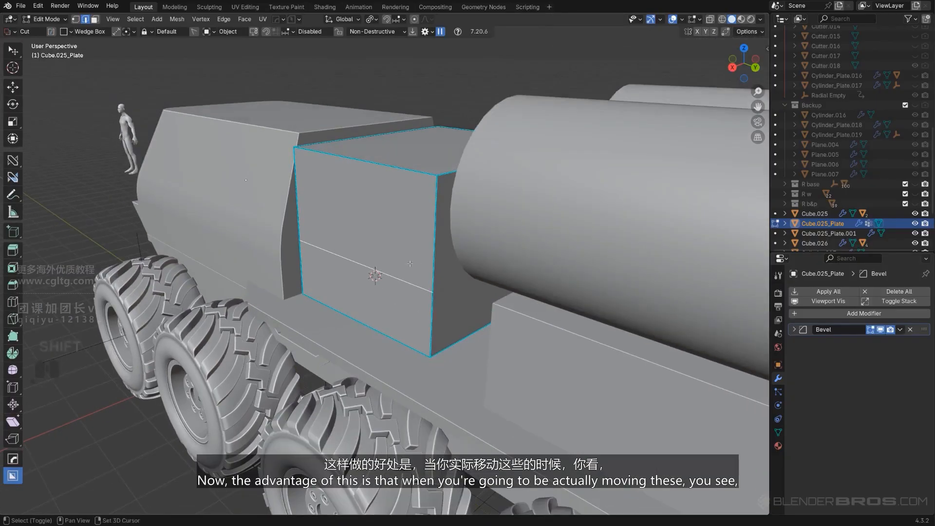
# - Move the box's upper side edge inward along X so the side slopes like the cab's
pyautogui.keyDown('shift'); pyautogui.moveTo(410, 264); pyautogui.dragTo(354, 282, button='middle'); pyautogui.keyUp('shift')
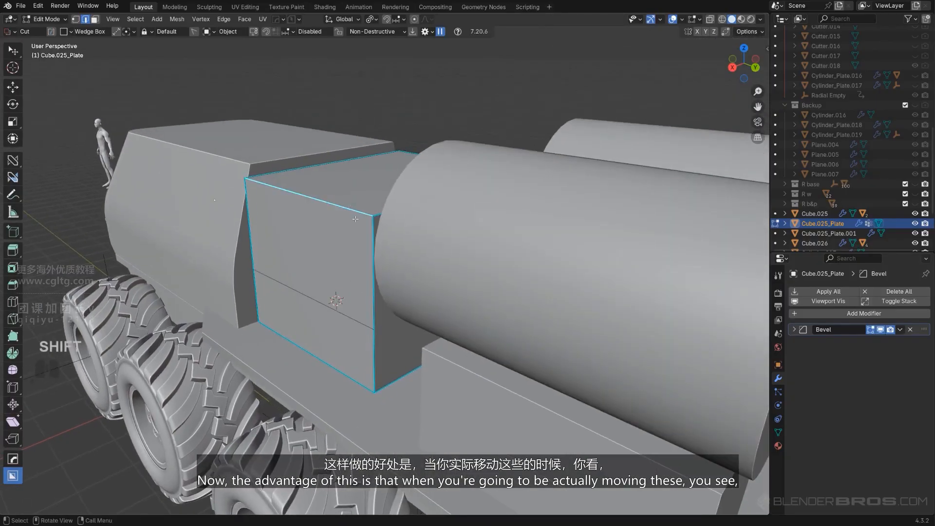
pyautogui.keyDown('shift'); pyautogui.moveTo(355, 219); pyautogui.dragTo(420, 272, button='middle'); pyautogui.keyUp('shift')
pyautogui.scroll(1, 384, 288)
pyautogui.press('g')
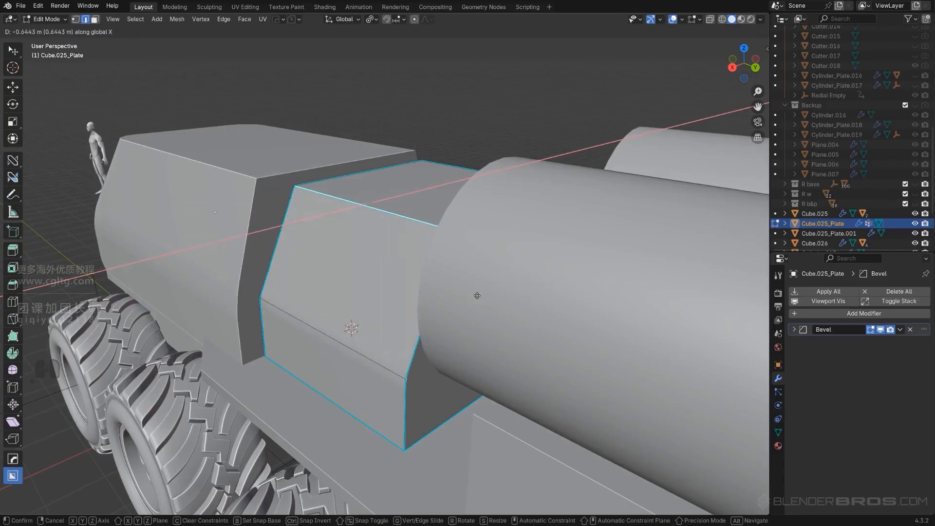
pyautogui.scroll(4, 530, 310)
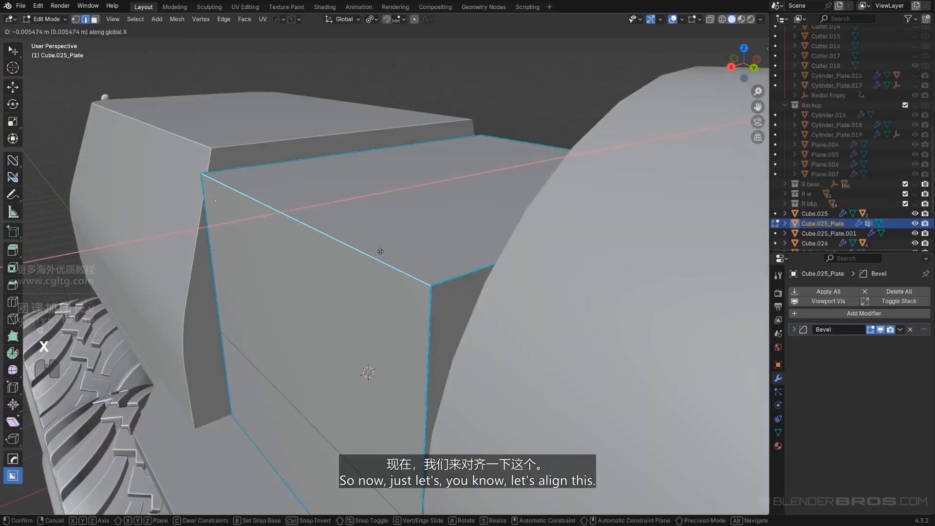
pyautogui.click(442, 258)
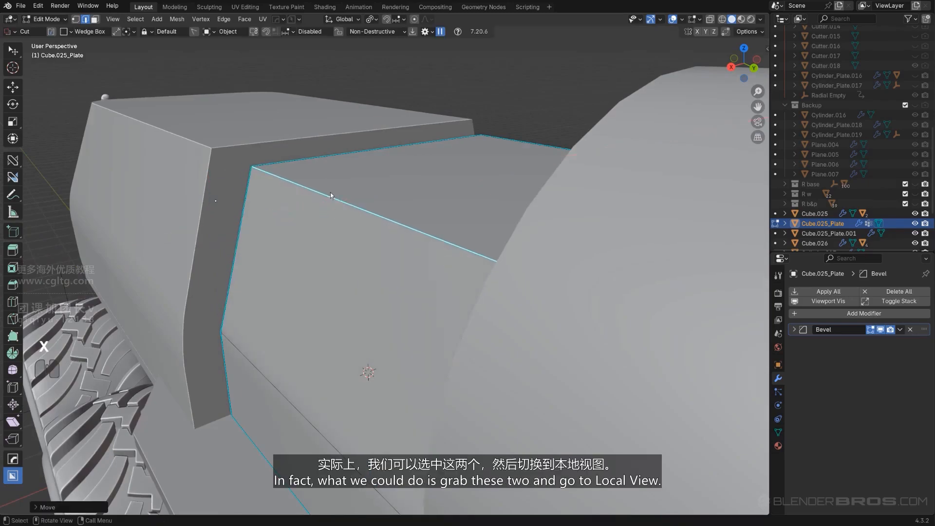
# - Isolate the box together with the cab body and compare their side slopes in back orthographic view
pyautogui.press('Tab')
pyautogui.keyDown('shift'); pyautogui.click(281, 144); pyautogui.keyUp('shift')
pyautogui.press('/')
pyautogui.keyDown('alt'); pyautogui.moveTo(388, 191); pyautogui.dragTo(420, 229, button='middle'); pyautogui.keyUp('alt')
pyautogui.press('KP_5')
pyautogui.scroll(4, 360, 219)
pyautogui.click(420, 229)
pyautogui.scroll(3, 420, 230)
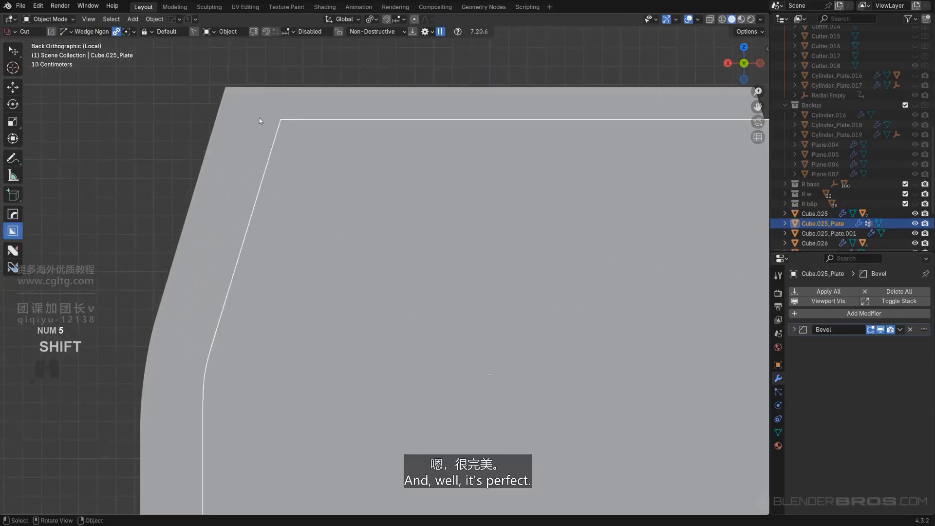
pyautogui.scroll(-2, 235, 329)
pyautogui.scroll(2, 311, 267)
# - Fine-tune the position of the box's upper side edge along X against the cab's outline
pyautogui.press('Tab')
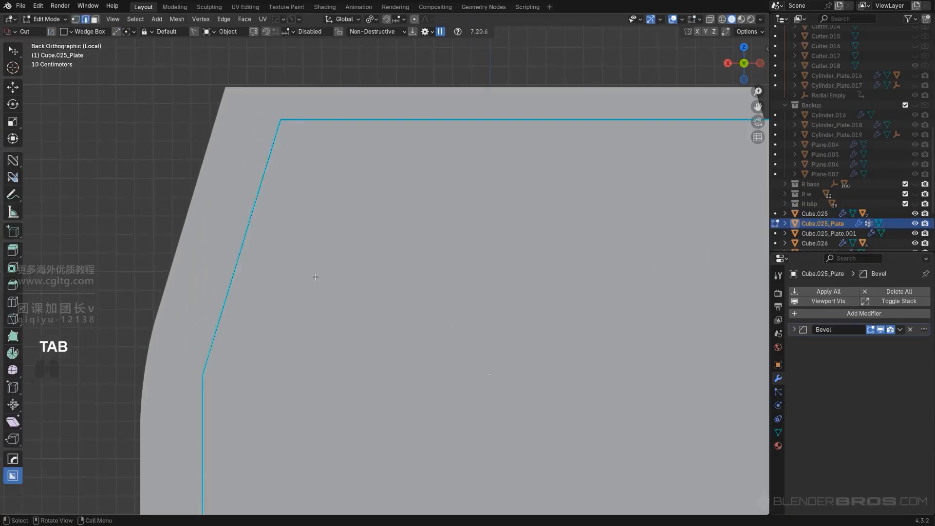
pyautogui.scroll(-3, 316, 277)
pyautogui.scroll(2, 366, 226)
pyautogui.press('g')
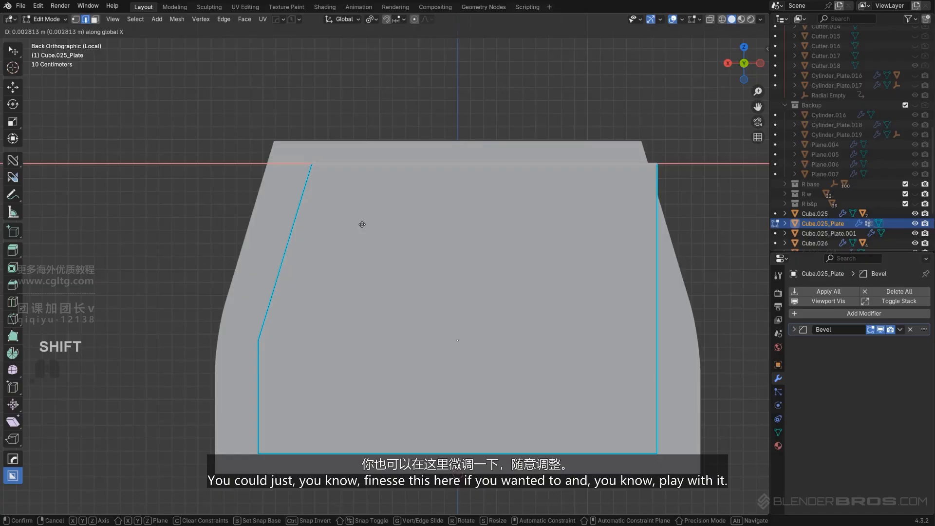
pyautogui.click(363, 223)
pyautogui.press('Tab')
# - Add a 60° Smooth by Angle modifier to the box and open its bevel adjustment without changing the bevel
pyautogui.moveTo(380, 167); pyautogui.dragTo(469, 281, button='middle')
pyautogui.press('KP_5')
pyautogui.press('q')
pyautogui.click(466, 292)
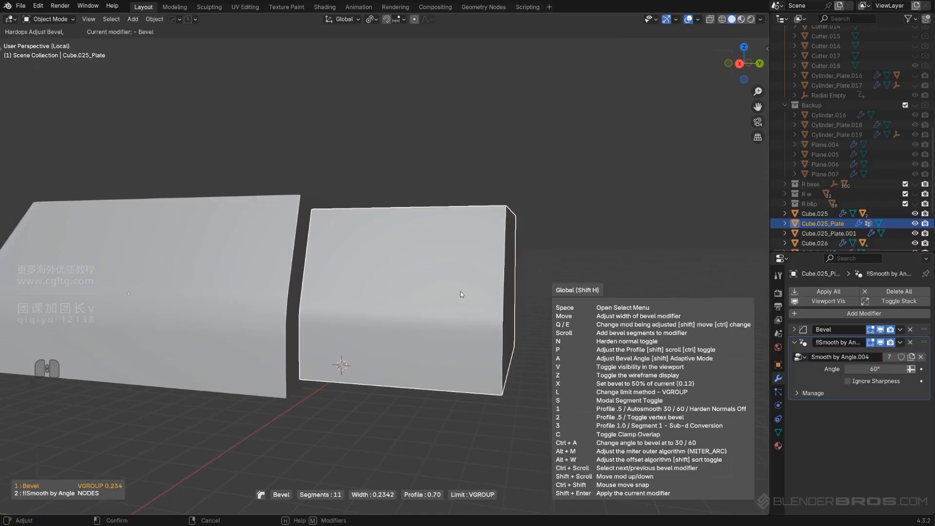
pyautogui.rightClick(451, 291)
# - Turn on the Hard Ops wireframe display to compare the bevel edges of the cab and box in side orthographic view
pyautogui.press('q')
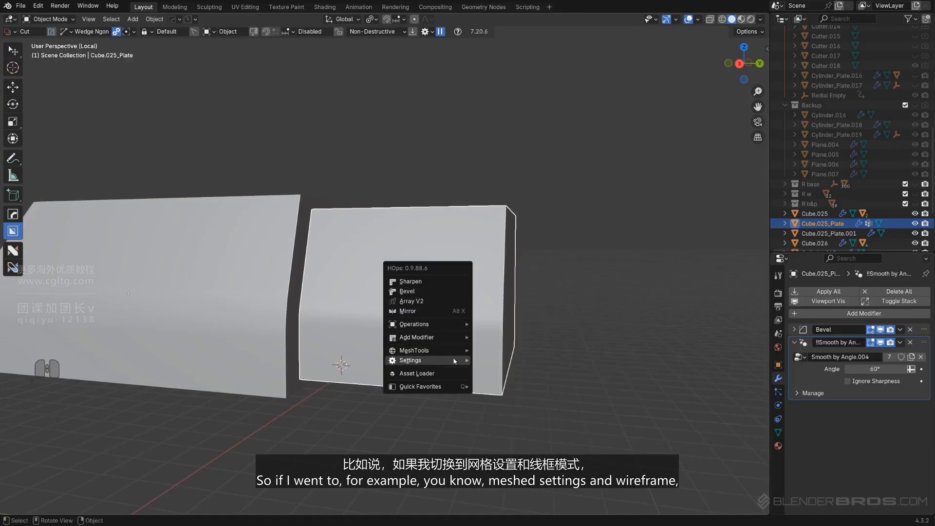
pyautogui.moveTo(461, 360)
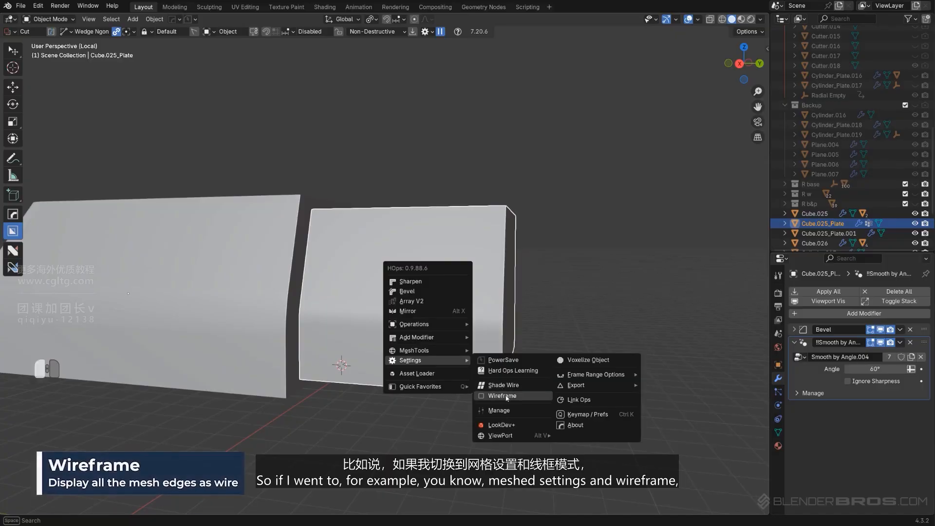
pyautogui.click(504, 395)
pyautogui.keyDown('alt'); pyautogui.moveTo(513, 352); pyautogui.dragTo(468, 312, button='middle'); pyautogui.keyUp('alt')
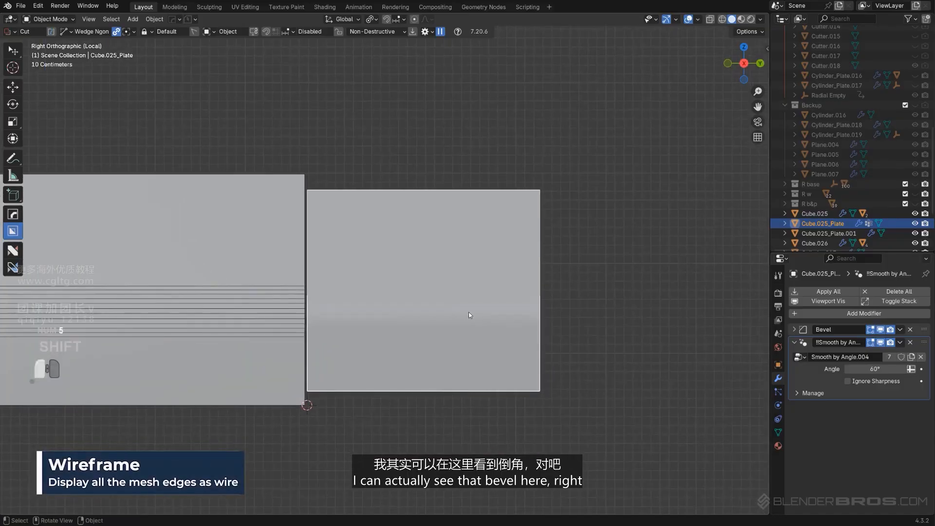
# - Widen the box's side bevel to about 0.29 so its edge lines match the cab's bevel
pyautogui.press('q')
pyautogui.click(451, 250)
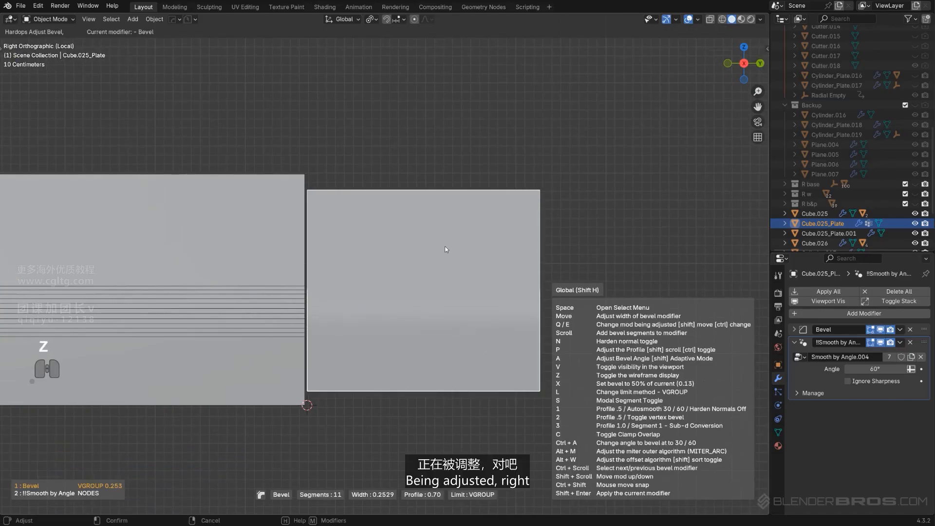
pyautogui.click(435, 244)
pyautogui.moveTo(425, 258); pyautogui.dragTo(393, 258, button='middle')
pyautogui.press('KP_5')
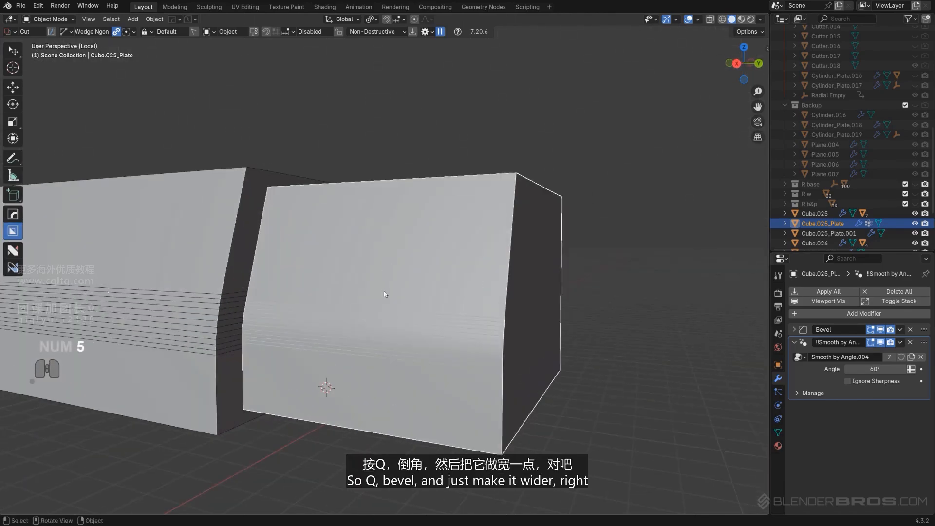
pyautogui.press('q')
pyautogui.click(376, 289)
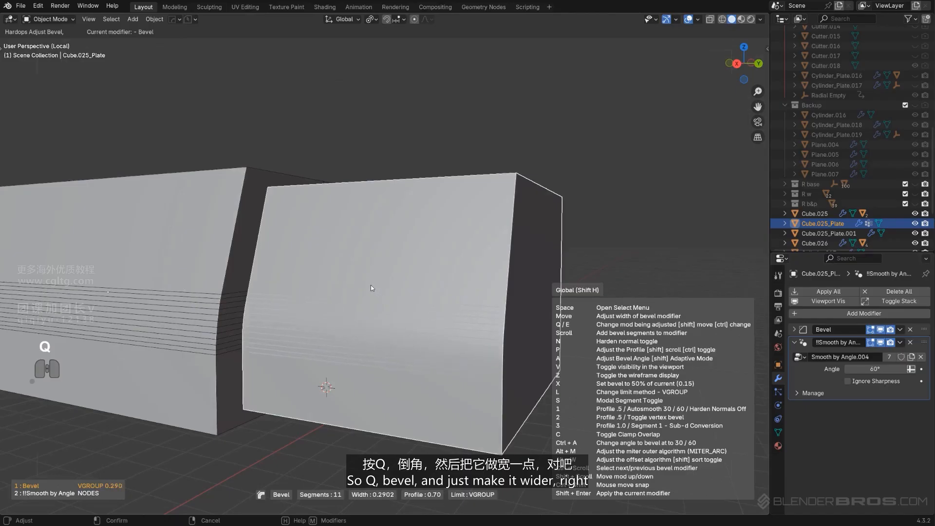
pyautogui.click(371, 285)
pyautogui.moveTo(371, 284); pyautogui.dragTo(404, 285, button='middle')
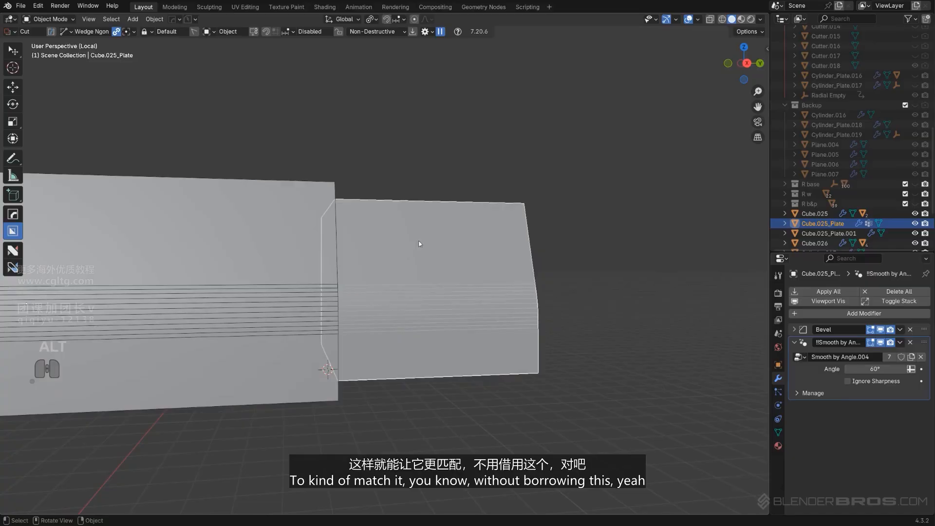
# - Turn off the Hard Ops wireframe display
pyautogui.moveTo(420, 244)
pyautogui.keyDown('alt'); pyautogui.mouseDown(button='middle')
pyautogui.moveTo(332, 278)
pyautogui.moveTo(420, 276)
pyautogui.moveTo(424, 255)
pyautogui.mouseUp(button='middle'); pyautogui.keyUp('alt')
pyautogui.press('KP_5')
pyautogui.press('q')
pyautogui.moveTo(419, 292)
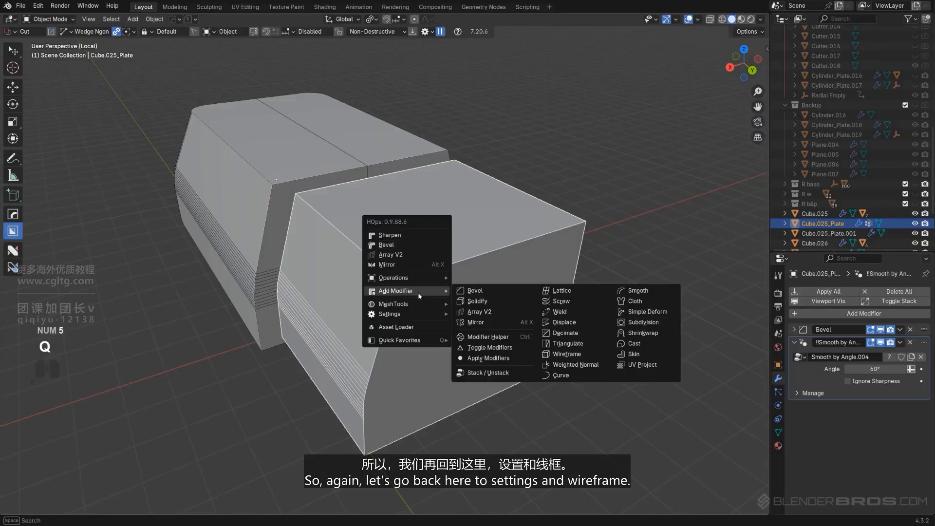
pyautogui.moveTo(416, 315)
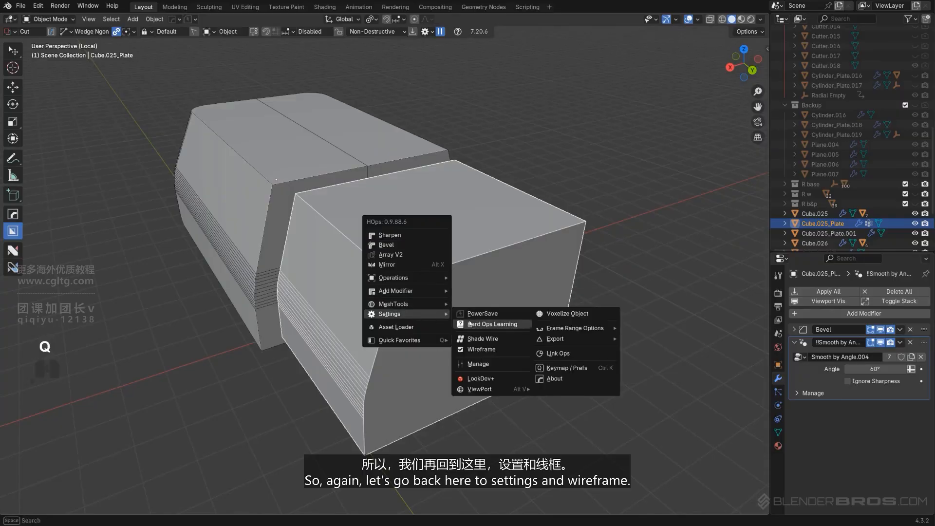
pyautogui.click(499, 351)
# - Mirror the box across its local X axis and leave local view to show the whole truck
pyautogui.scroll(-3, 478, 336)
pyautogui.moveTo(432, 318); pyautogui.dragTo(411, 295, button='middle')
pyautogui.hotkey('alt', 'x')
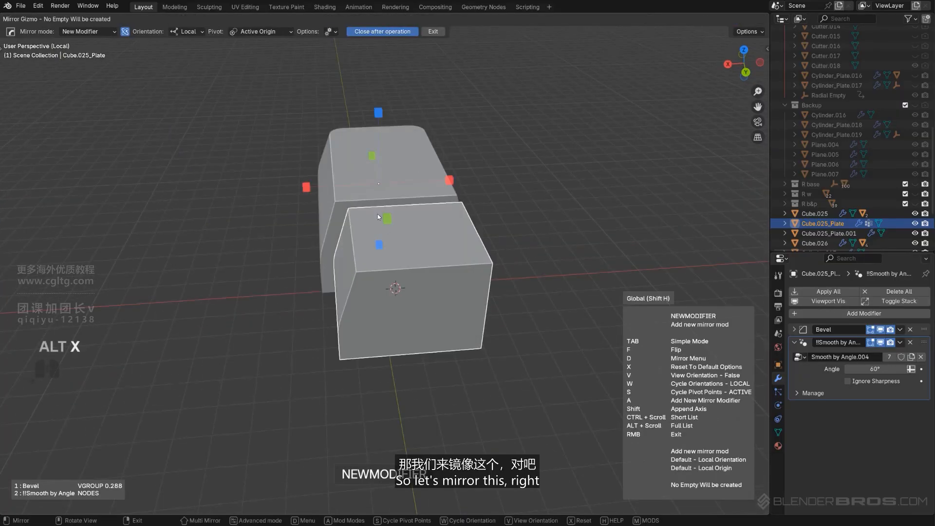
pyautogui.click(308, 186)
pyautogui.press('KP_Divide')
pyautogui.scroll(5, 399, 282)
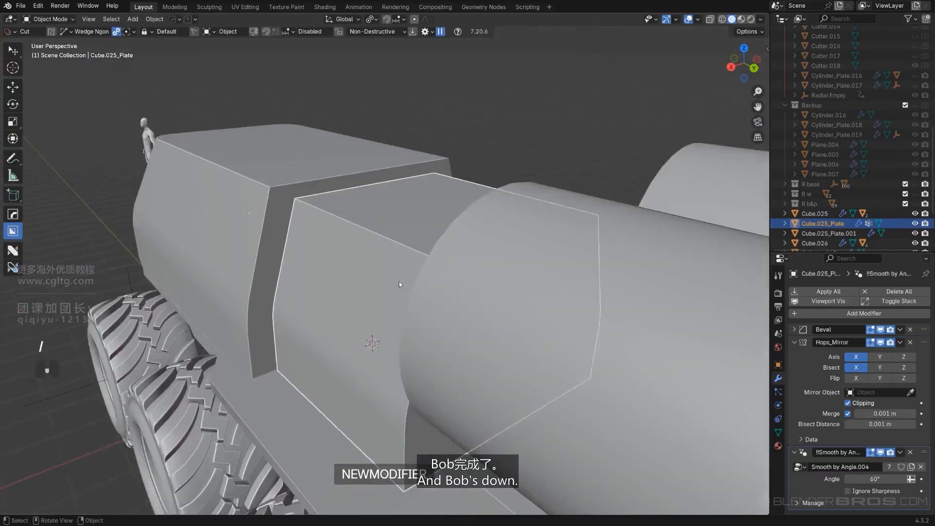
pyautogui.moveTo(438, 279); pyautogui.dragTo(414, 280, button='middle')
# - Chamfer the box's upper side edge with a single-segment bevel offset by about 0.288 m
pyautogui.press('Tab')
pyautogui.scroll(3, 412, 280)
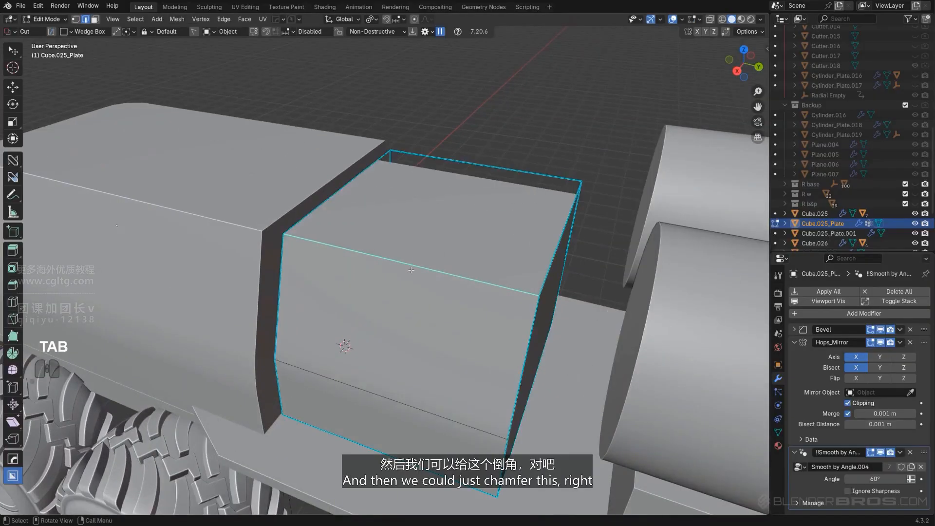
pyautogui.scroll(-3, 412, 280)
pyautogui.hotkey('ctrl', 'b')
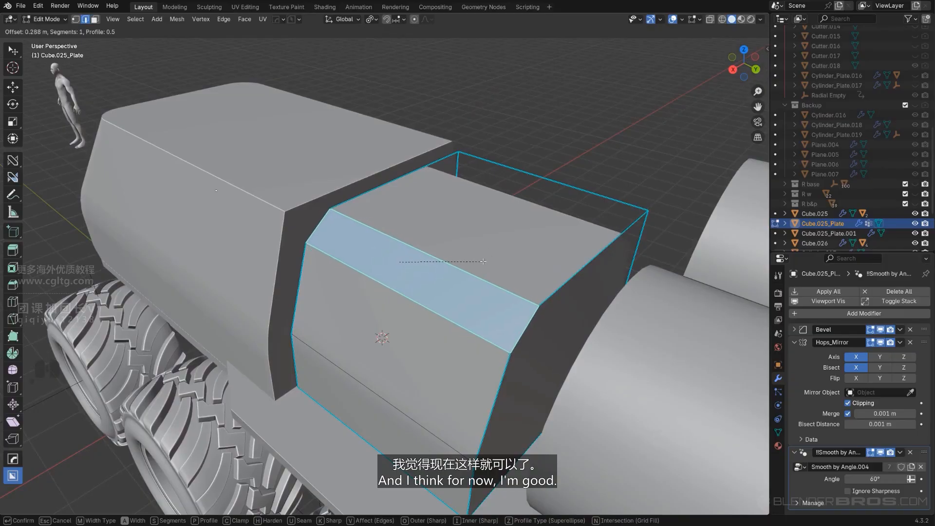
pyautogui.click(482, 261)
pyautogui.press('Tab')
# - Add a 30° bevel modifier to the truck's main hull below the cab
pyautogui.scroll(-5, 483, 262)
pyautogui.moveTo(370, 263); pyautogui.dragTo(512, 243, button='middle')
pyautogui.press('KP_5')
pyautogui.scroll(2, 439, 254)
pyautogui.keyDown('shift'); pyautogui.moveTo(385, 311); pyautogui.dragTo(443, 262, button='middle'); pyautogui.keyUp('shift')
pyautogui.scroll(-3, 391, 246)
pyautogui.moveTo(317, 273); pyautogui.dragTo(356, 281, button='middle')
pyautogui.scroll(2, 355, 282)
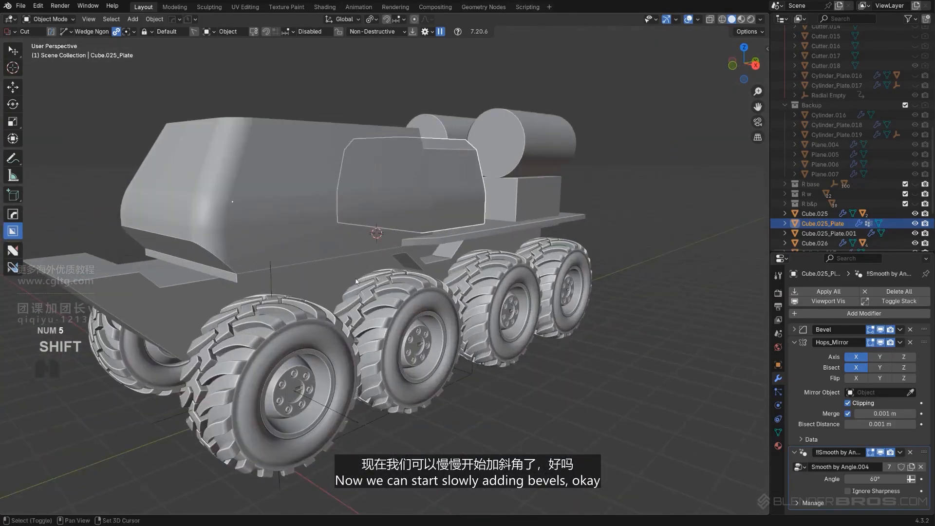
pyautogui.scroll(2, 355, 280)
pyautogui.click(364, 281)
pyautogui.press('q')
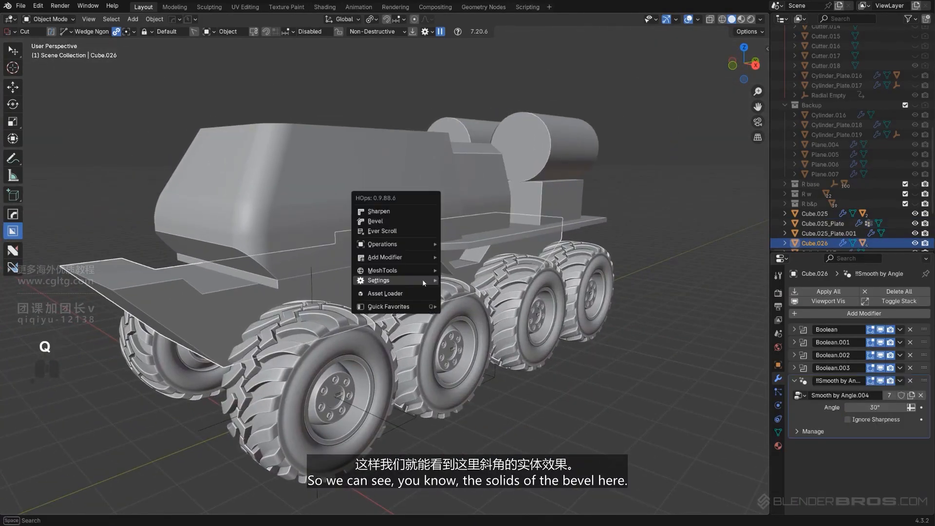
pyautogui.click(404, 222)
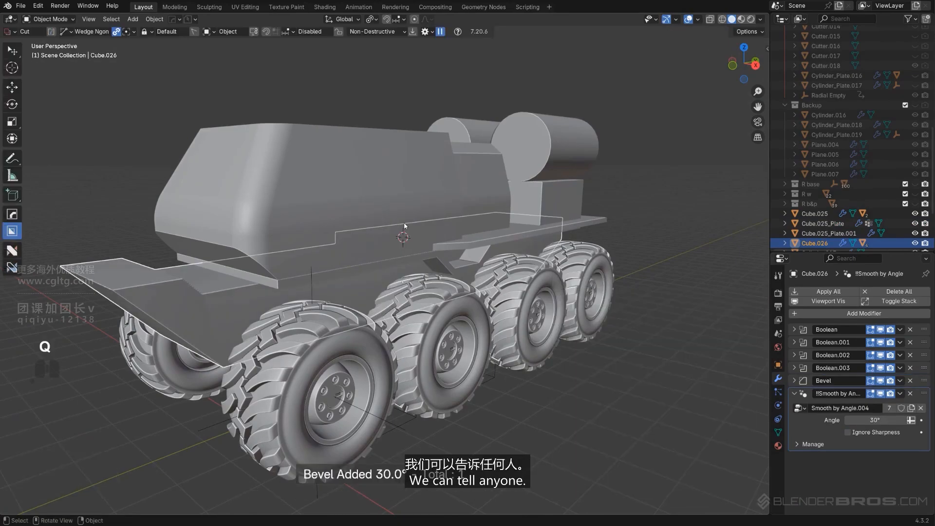
# - Set the hull's bevel profile to 0.5 with 60° auto smooth
pyautogui.scroll(5, 571, 327)
pyautogui.scroll(4, 546, 310)
pyautogui.keyDown('shift'); pyautogui.moveTo(529, 295); pyautogui.dragTo(452, 292, button='middle'); pyautogui.keyUp('shift')
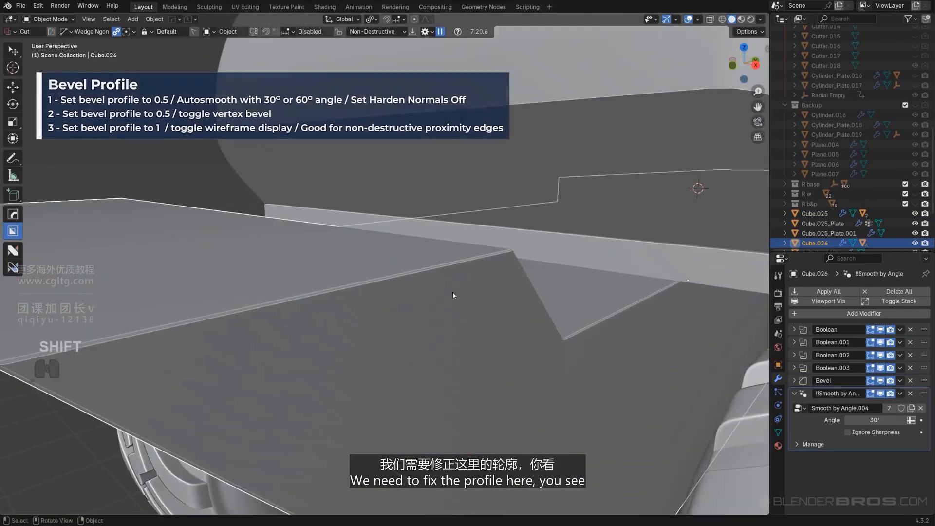
pyautogui.press('q')
pyautogui.click(451, 291)
pyautogui.press('1')
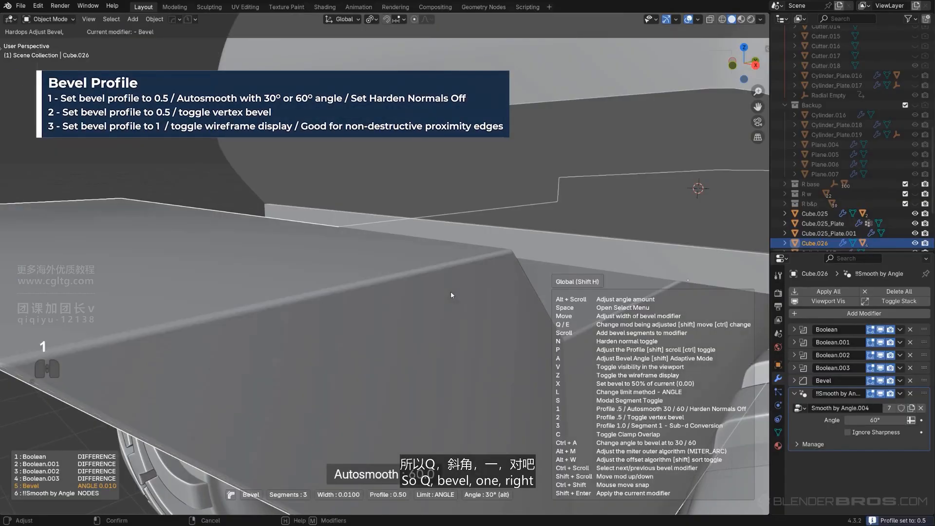
pyautogui.click(461, 294)
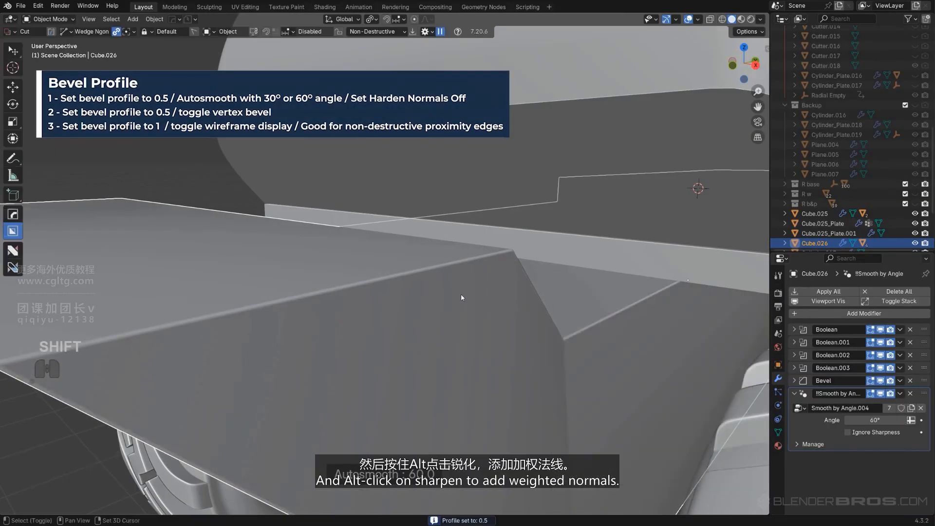
# - Add a Weighted Normal modifier to the beveled hull
pyautogui.scroll(-4, 460, 294)
pyautogui.scroll(-5, 462, 298)
pyautogui.press('q')
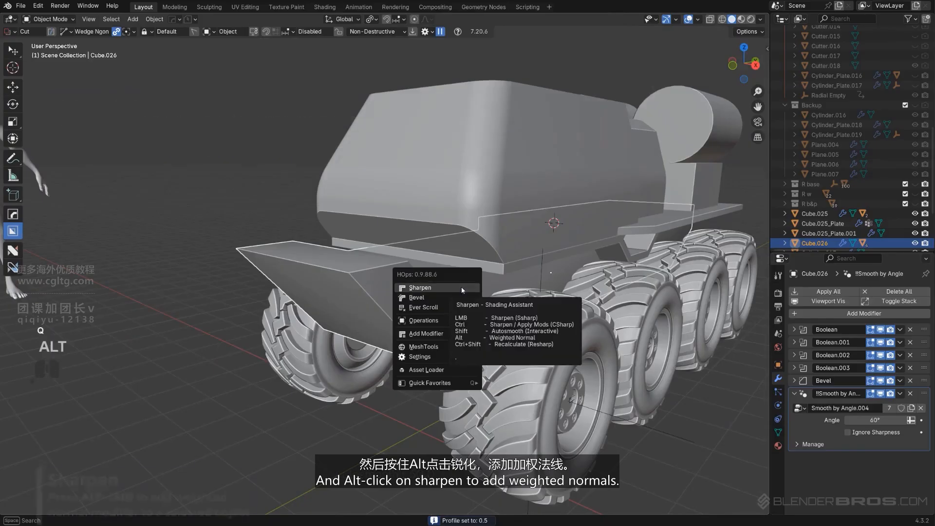
pyautogui.keyDown('alt'); pyautogui.click(461, 288); pyautogui.keyUp('alt')
# - Add bevel modifiers to the cab, the box behind it, the rear deck plate, the rear box and the cylindrical tanks together
pyautogui.scroll(-4, 460, 287)
pyautogui.moveTo(460, 287); pyautogui.dragTo(388, 220, button='middle')
pyautogui.press('KP_5')
pyautogui.press('KP_5')
pyautogui.keyDown('shift'); pyautogui.click(389, 220); pyautogui.keyUp('shift')
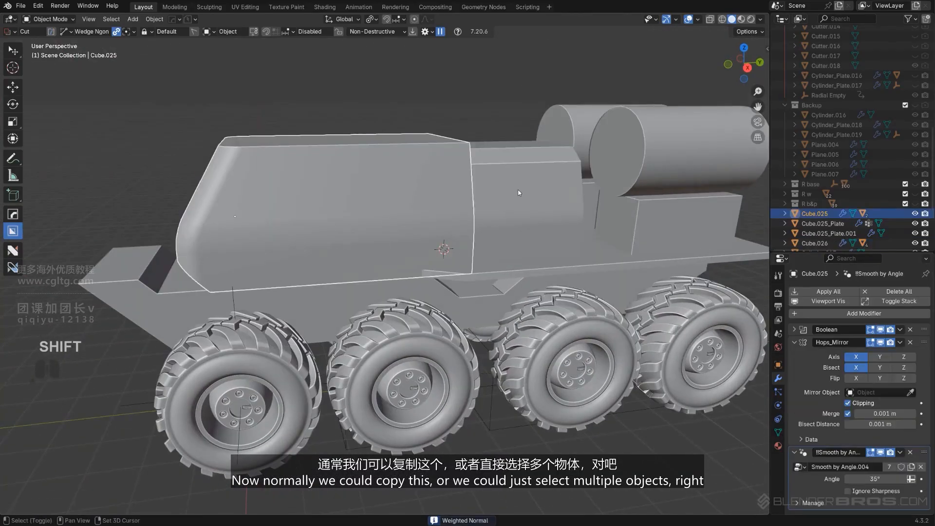
pyautogui.keyDown('shift'); pyautogui.click(644, 221); pyautogui.keyUp('shift')
pyautogui.keyDown('shift'); pyautogui.click(653, 164); pyautogui.keyUp('shift')
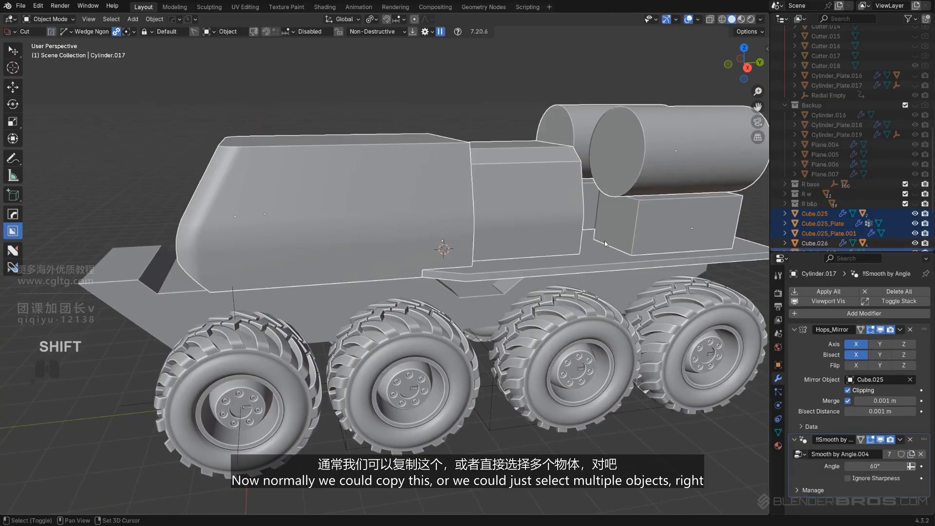
pyautogui.scroll(3, 449, 265)
pyautogui.keyDown('shift'); pyautogui.moveTo(377, 291); pyautogui.dragTo(439, 262, button='middle'); pyautogui.keyUp('shift')
pyautogui.hotkey('shift', 'q')
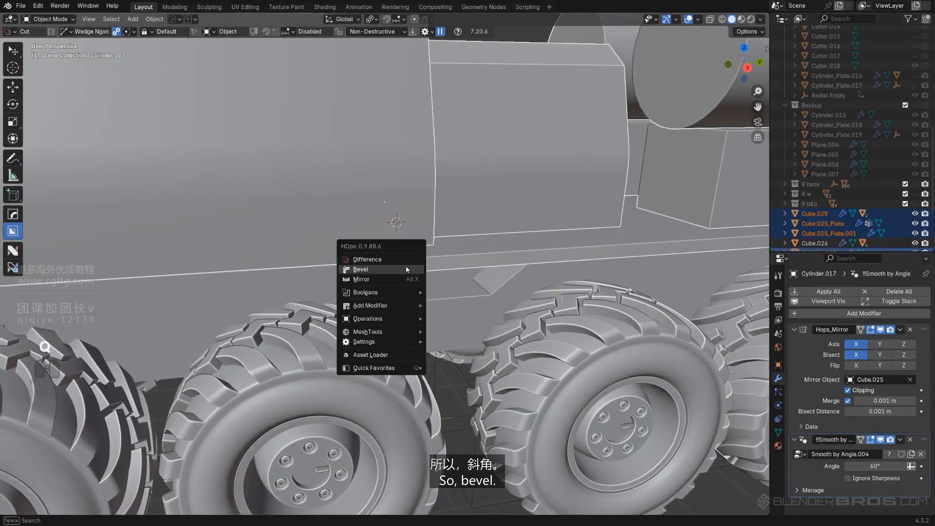
pyautogui.click(406, 267)
pyautogui.click(406, 268)
# - Add Weighted Normal modifiers to all the selected upper body parts with the Sharpen operation
pyautogui.press('q')
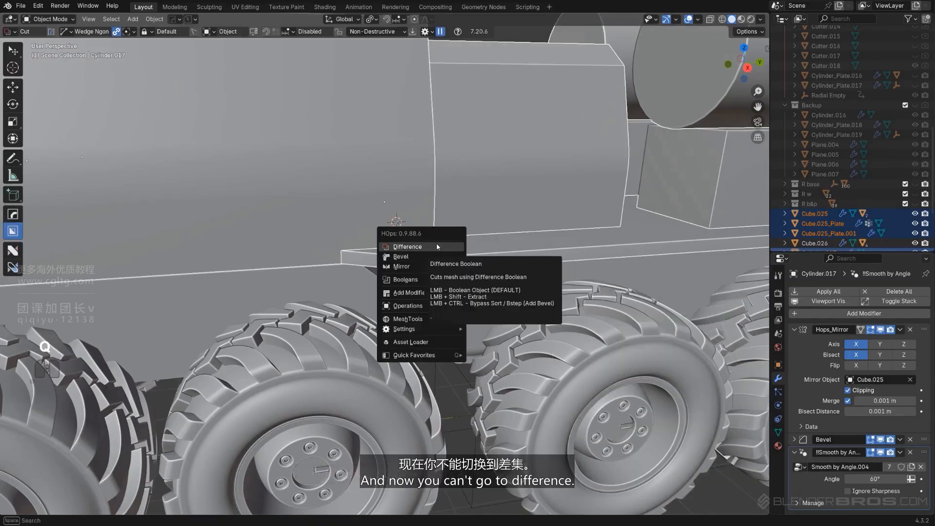
pyautogui.moveTo(427, 308)
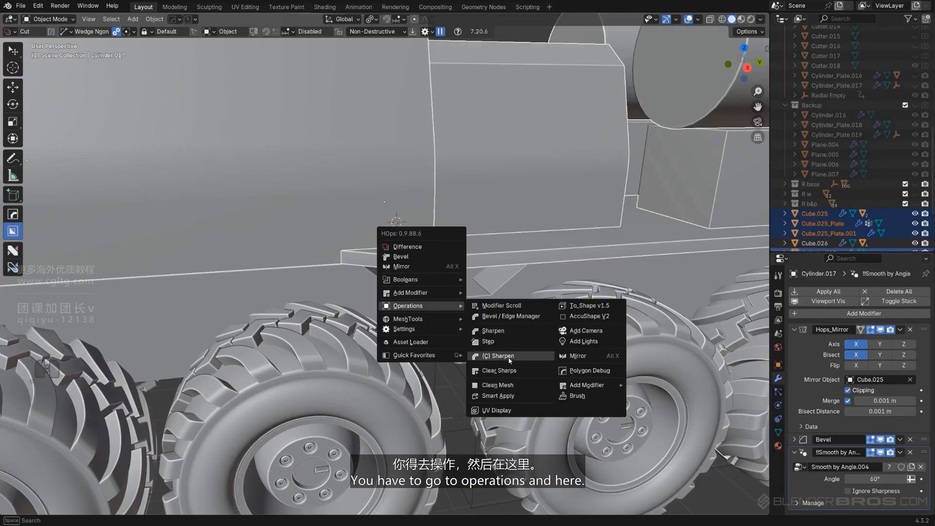
pyautogui.keyDown('alt'); pyautogui.click(523, 332); pyautogui.keyUp('alt')
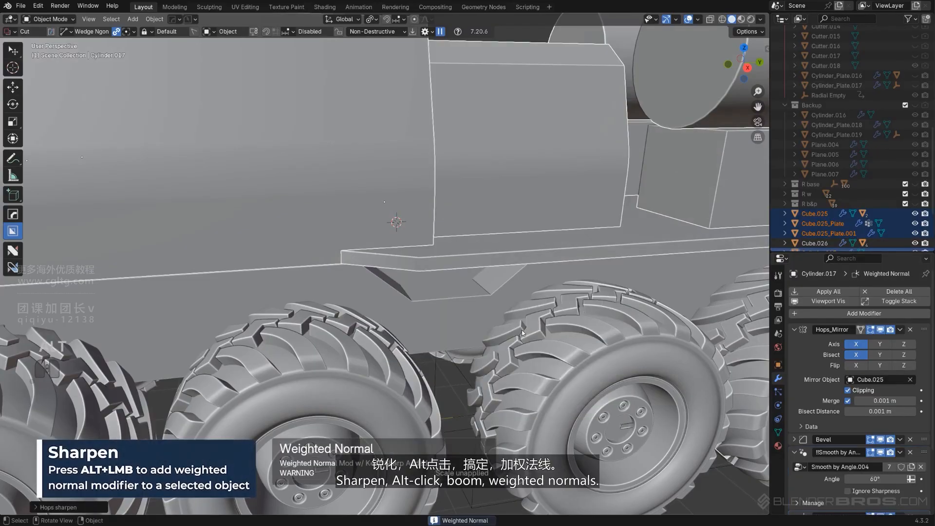
# - Examine the bevels on the tanks, the hull and the side plate with the angled notch above the wheels
pyautogui.scroll(-5, 614, 272)
pyautogui.click(528, 165)
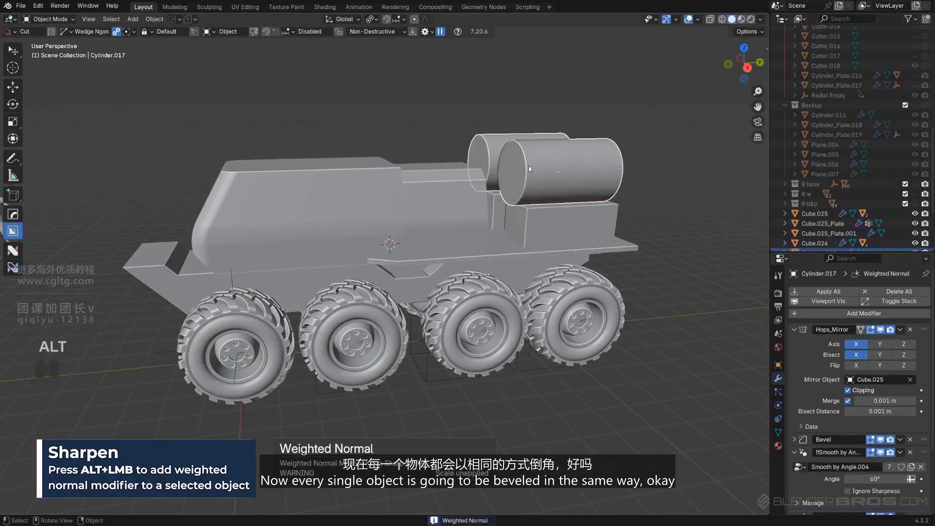
pyautogui.click(376, 200)
pyautogui.scroll(8, 369, 271)
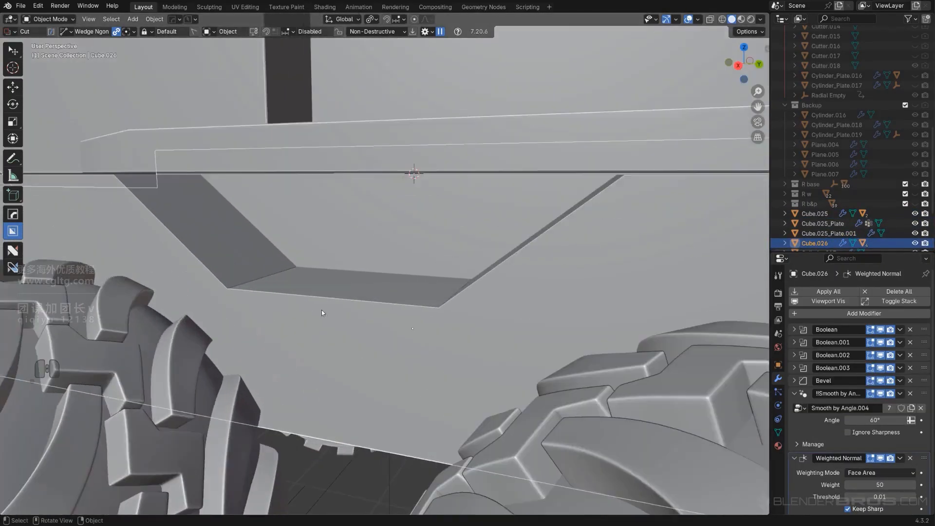
pyautogui.click(369, 297)
pyautogui.scroll(3, 369, 306)
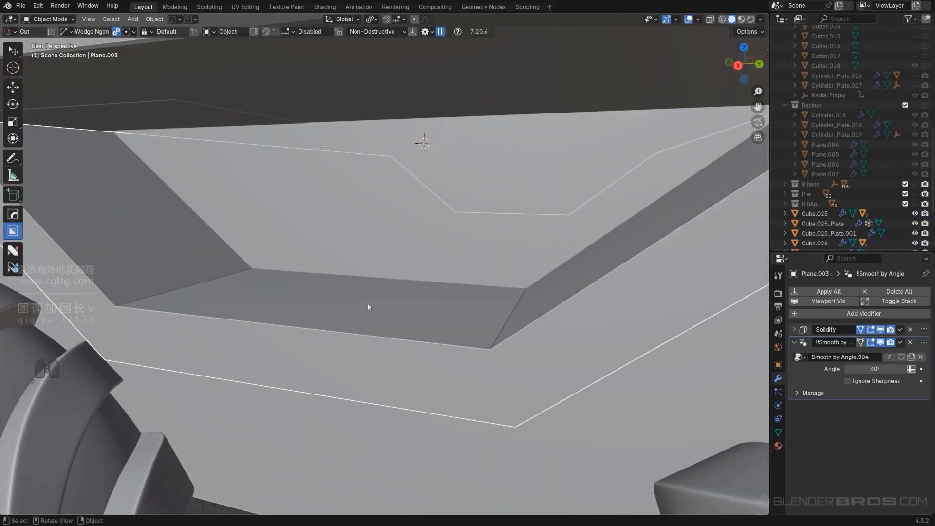
pyautogui.scroll(-4, 369, 312)
pyautogui.moveTo(371, 312); pyautogui.dragTo(420, 304, button='middle')
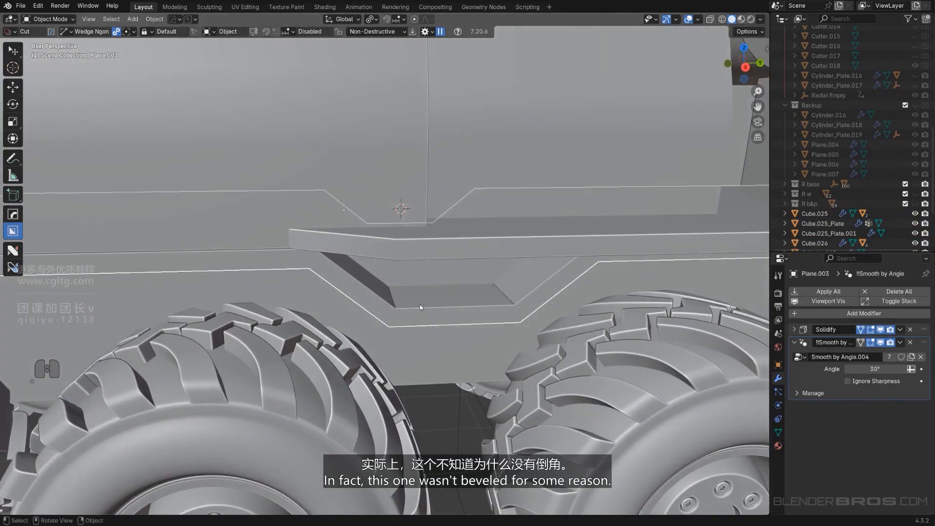
pyautogui.scroll(-7, 443, 285)
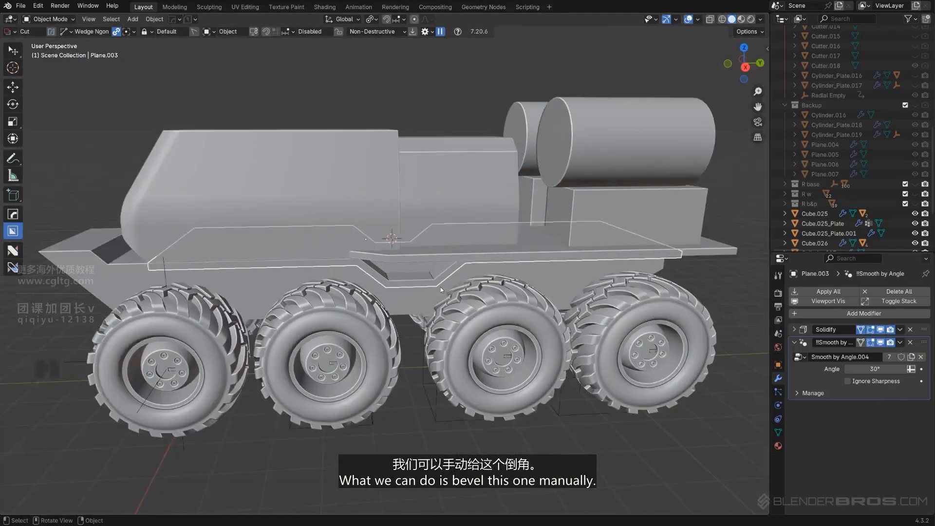
# - Add a 30° bevel to the notched side plate with a 0.5 profile and 60° auto smooth
pyautogui.scroll(4, 438, 286)
pyautogui.press('q')
pyautogui.moveTo(436, 286)
pyautogui.click(431, 251)
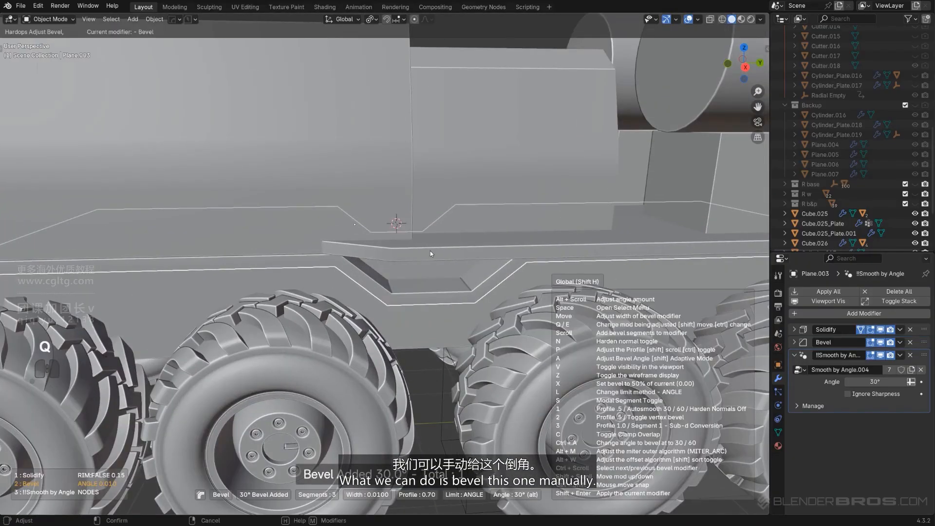
pyautogui.press('1')
pyautogui.click(430, 250)
# - Add a Weighted Normal modifier to the notched side plate and check the truck's silhouette in right orthographic view
pyautogui.press('q')
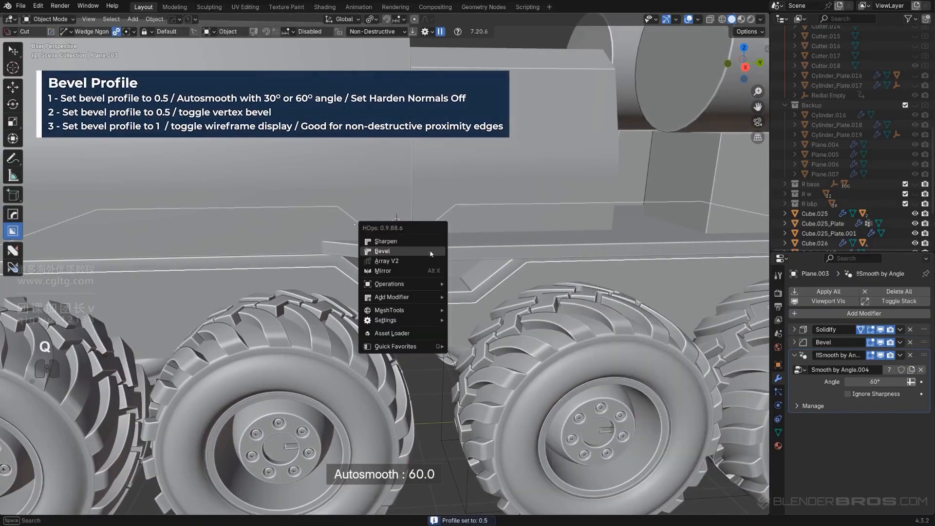
pyautogui.click(427, 241)
pyautogui.scroll(-8, 567, 282)
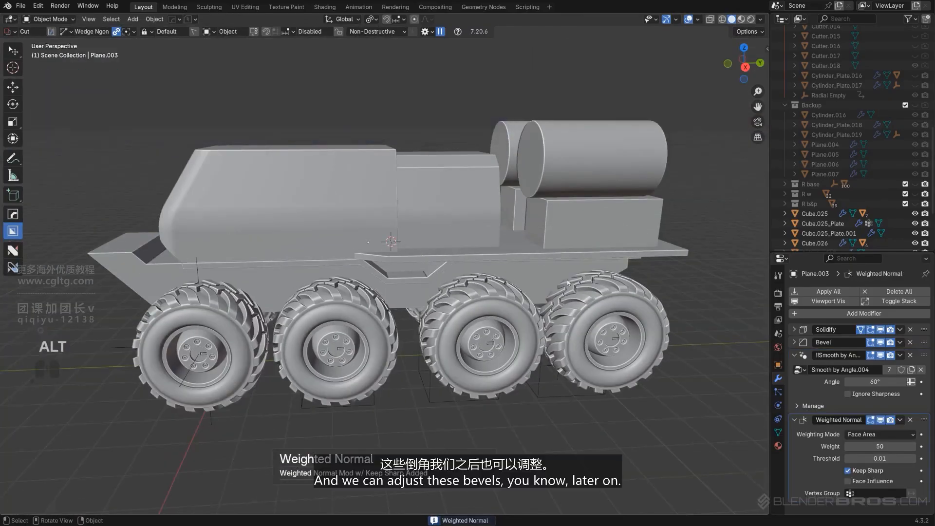
pyautogui.scroll(-2, 568, 282)
pyautogui.keyDown('alt'); pyautogui.moveTo(567, 282); pyautogui.dragTo(540, 287, button='middle'); pyautogui.keyUp('alt')
pyautogui.press('KP_5')
pyautogui.scroll(3, 470, 196)
pyautogui.scroll(-1, 393, 298)
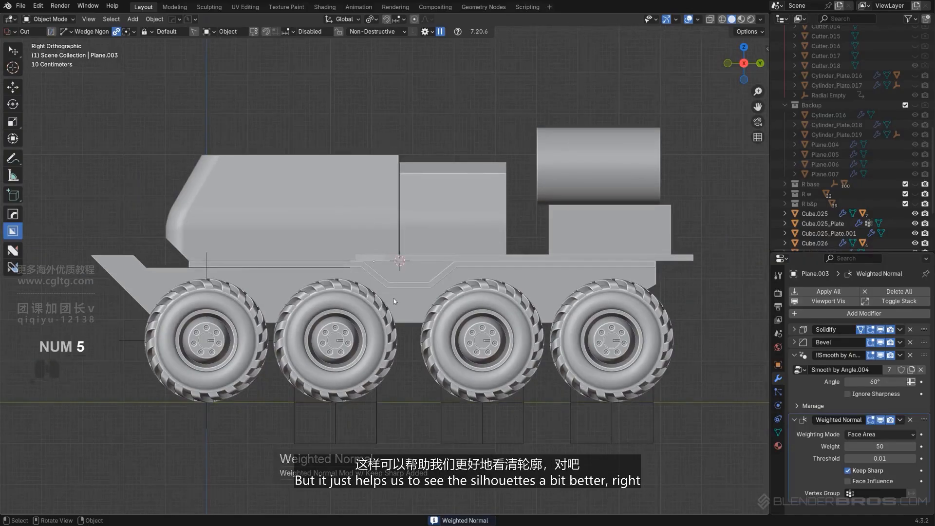
# - Shorten the support box under the rear tank by reducing its Solidify thickness
pyautogui.keyDown('shift'); pyautogui.moveTo(401, 170); pyautogui.dragTo(353, 183, button='middle'); pyautogui.keyUp('shift')
pyautogui.click(584, 226)
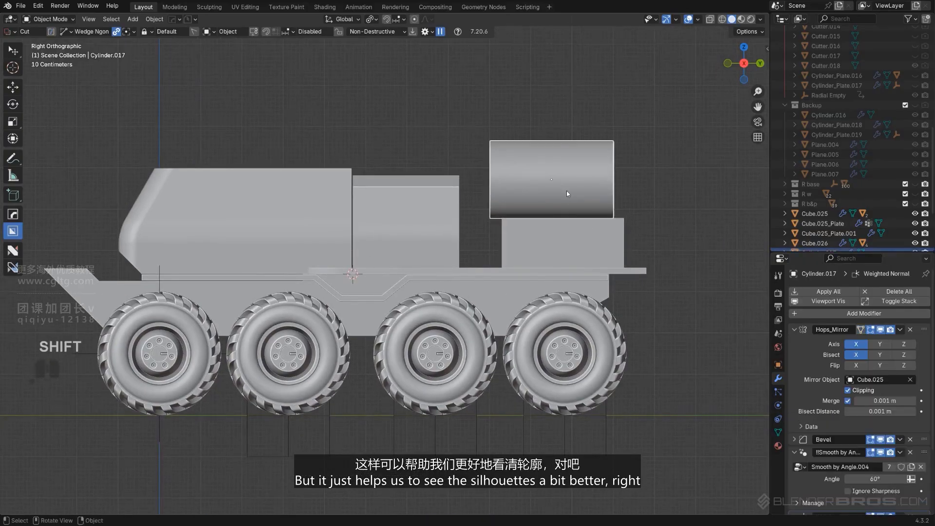
pyautogui.keyDown('shift'); pyautogui.moveTo(547, 238); pyautogui.dragTo(485, 242, button='middle'); pyautogui.keyUp('shift')
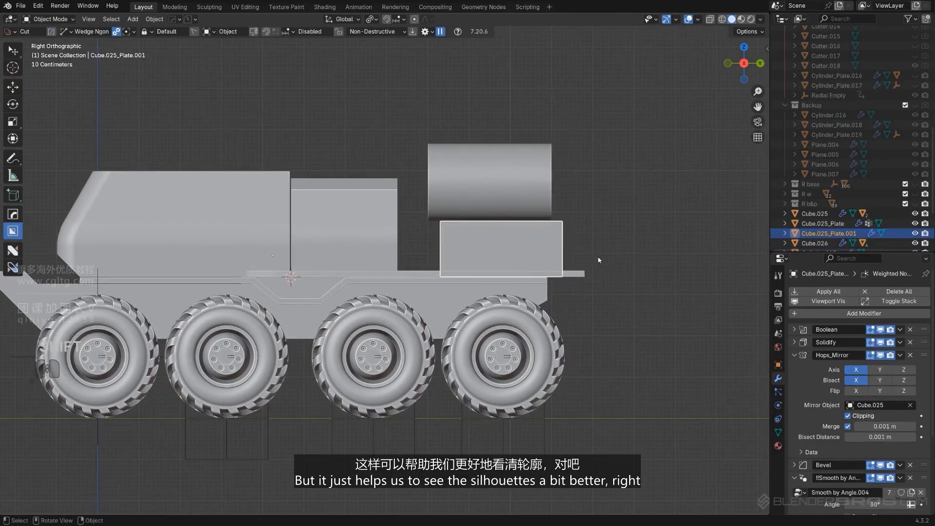
pyautogui.press('Tab')
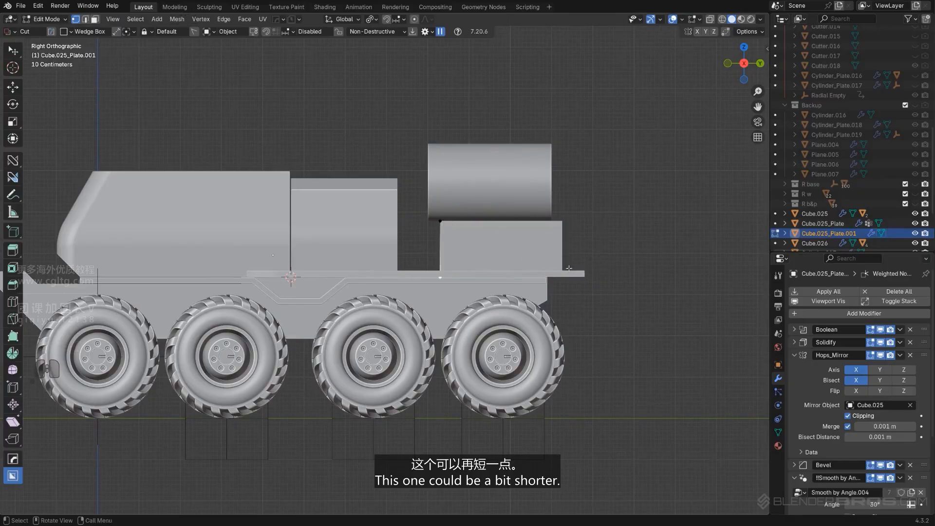
pyautogui.press('Tab')
pyautogui.press('q')
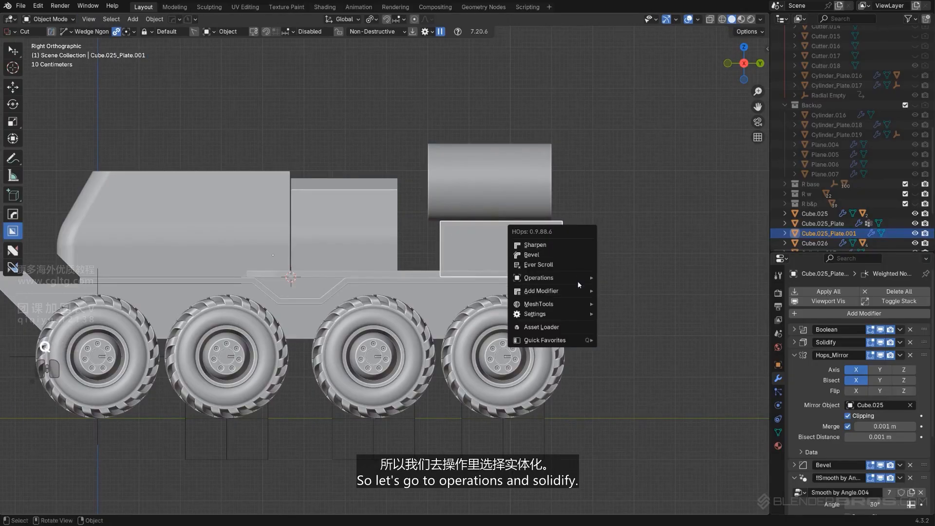
pyautogui.moveTo(571, 292)
pyautogui.click(612, 301)
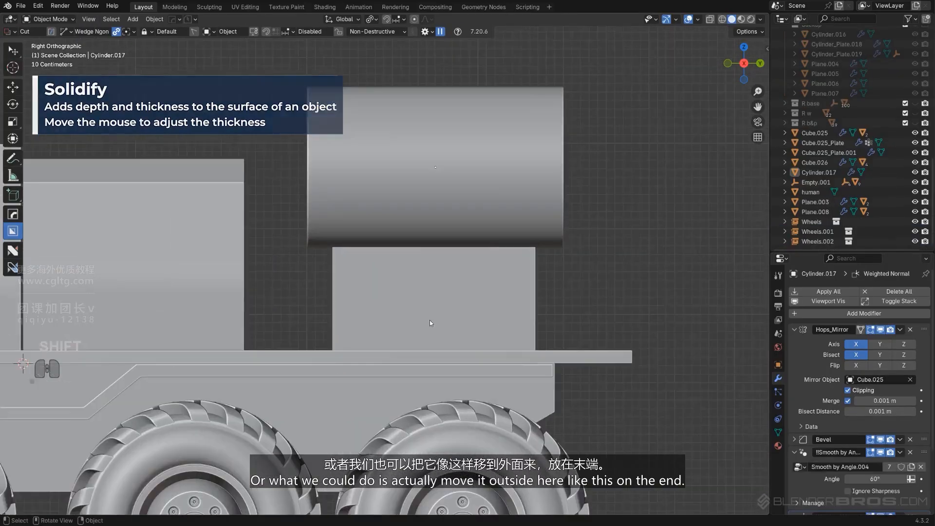
# - Move the tank and its shortened support box together along Y towards the rear end of the deck
pyautogui.keyDown('shift'); pyautogui.moveTo(490, 323); pyautogui.dragTo(456, 302, button='middle'); pyautogui.keyUp('shift')
pyautogui.keyDown('shift'); pyautogui.click(431, 203); pyautogui.keyUp('shift')
pyautogui.press('g')
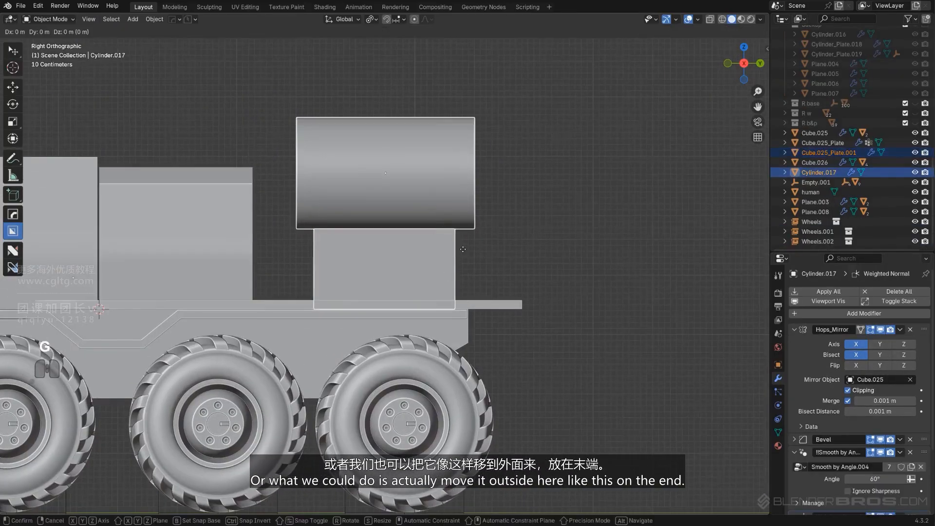
pyautogui.press('y')
pyautogui.click(490, 246)
pyautogui.scroll(-5, 478, 293)
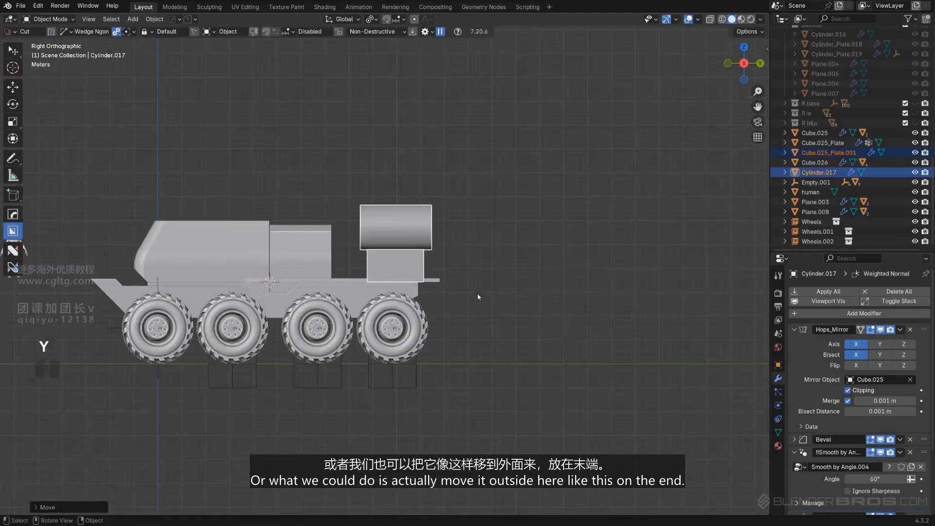
pyautogui.scroll(2, 477, 293)
pyautogui.scroll(-2, 487, 294)
pyautogui.keyDown('shift'); pyautogui.moveTo(460, 292); pyautogui.dragTo(498, 290, button='middle'); pyautogui.keyUp('shift')
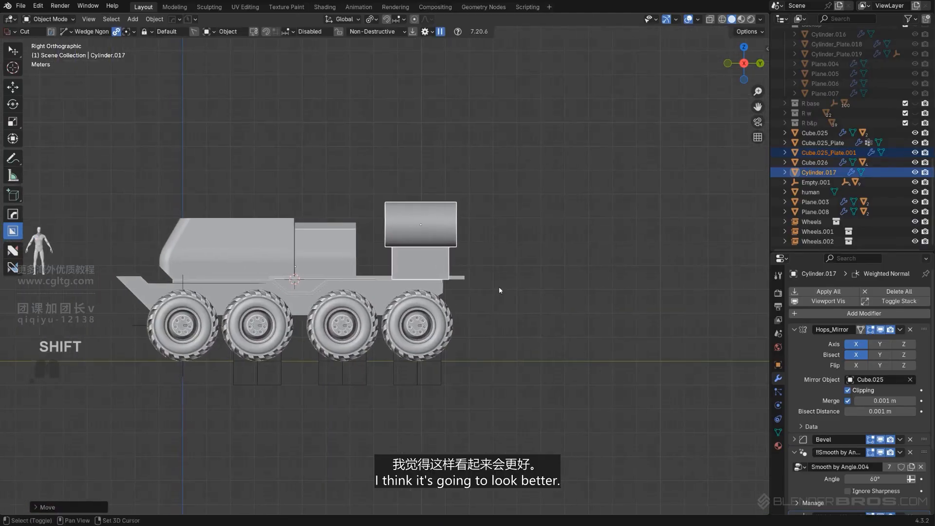
pyautogui.click(533, 272)
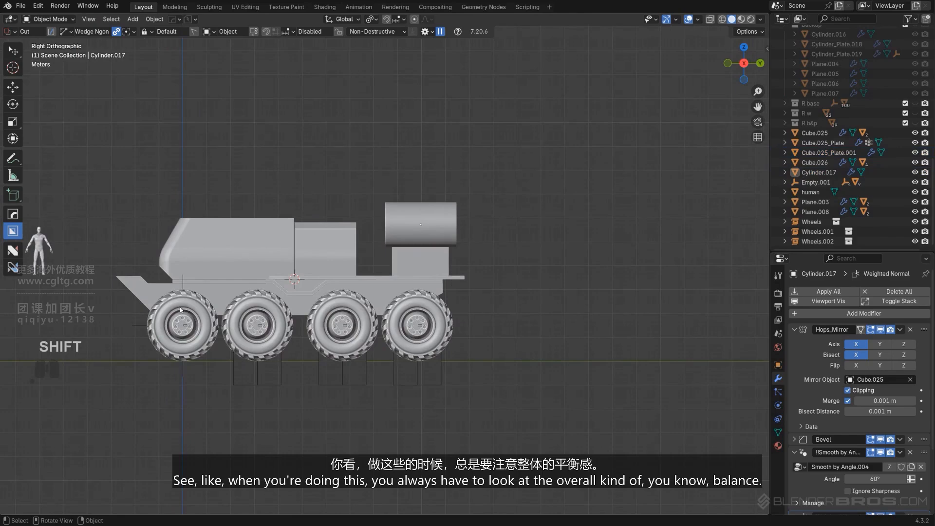
# - Extract the flat roof faces of the cab as a separate plate with Curve/Extract's To_Plate option
pyautogui.moveTo(136, 258); pyautogui.dragTo(375, 290, button='middle')
pyautogui.press('KP_5')
pyautogui.scroll(1, 374, 289)
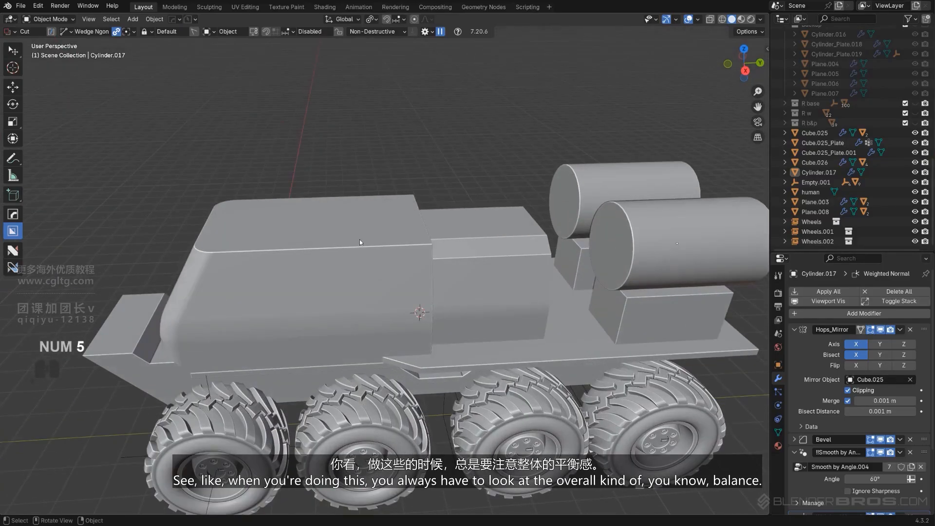
pyautogui.click(360, 238)
pyautogui.press('Tab')
pyautogui.click(384, 231)
pyautogui.keyDown('shift'); pyautogui.click(331, 211); pyautogui.keyUp('shift')
pyautogui.moveTo(311, 241); pyautogui.dragTo(393, 250, button='middle')
pyautogui.press('q')
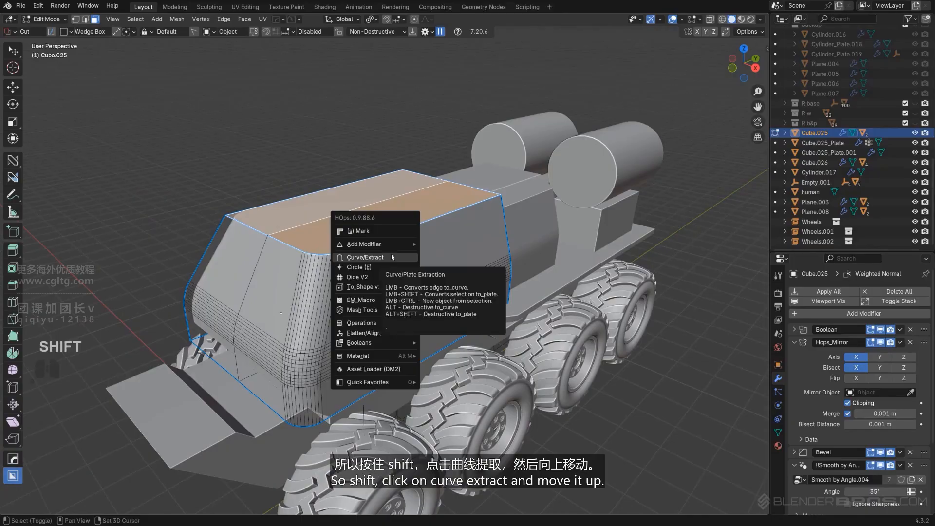
pyautogui.keyDown('shift'); pyautogui.click(393, 257); pyautogui.keyUp('shift')
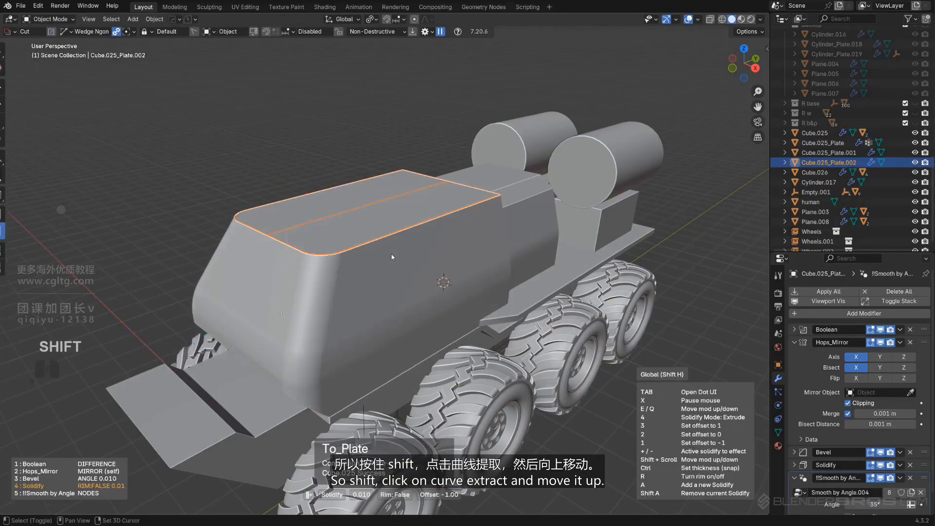
pyautogui.click(427, 258)
# - Make the extracted roof plate taller by increasing its Solidify thickness in right orthographic view
pyautogui.keyDown('alt'); pyautogui.moveTo(427, 258); pyautogui.dragTo(431, 256, button='middle'); pyautogui.keyUp('alt')
pyautogui.keyDown('alt'); pyautogui.scroll(-1, 431, 257); pyautogui.keyUp('alt')
pyautogui.press('KP_5')
pyautogui.scroll(-3, 425, 269)
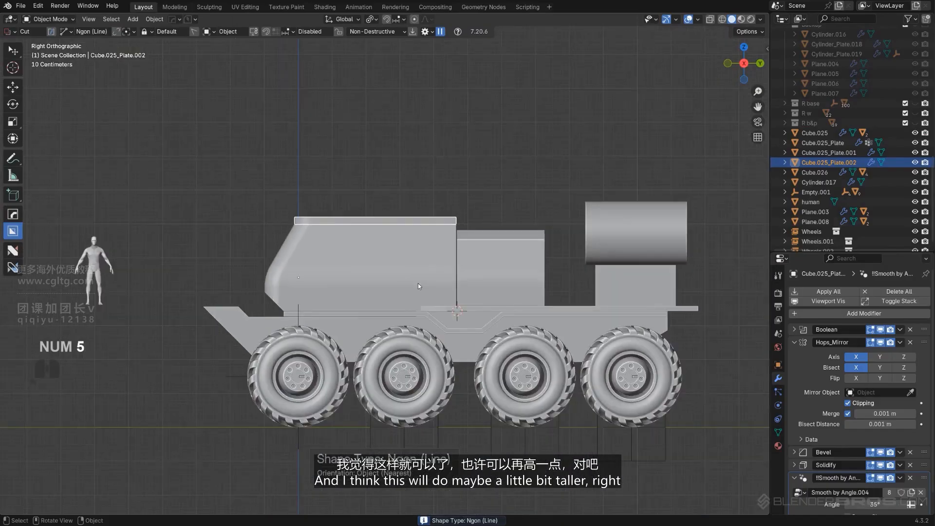
pyautogui.scroll(3, 417, 283)
pyautogui.press('q')
pyautogui.moveTo(418, 308)
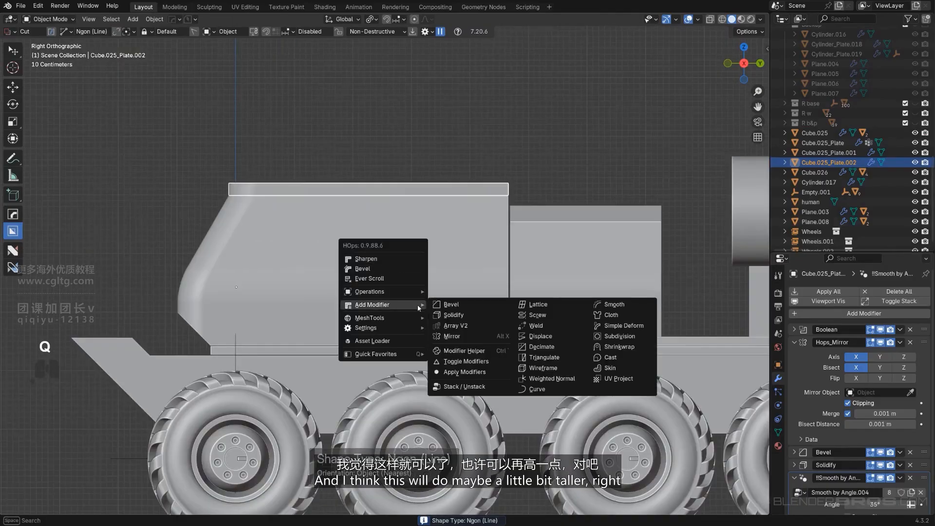
pyautogui.click(449, 316)
pyautogui.scroll(2, 454, 315)
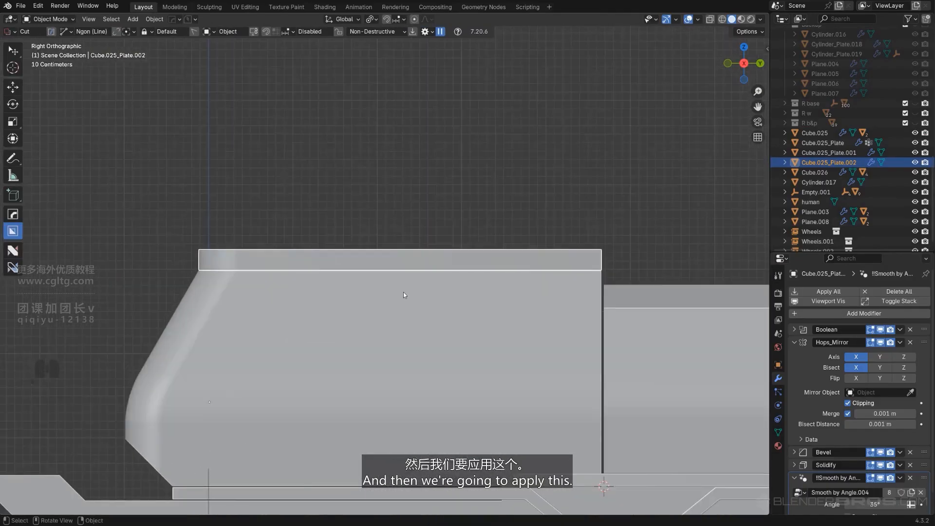
# - Apply the roof plate's structural modifiers with Smart Apply, keeping its bevel editable
pyautogui.press('q')
pyautogui.moveTo(379, 279)
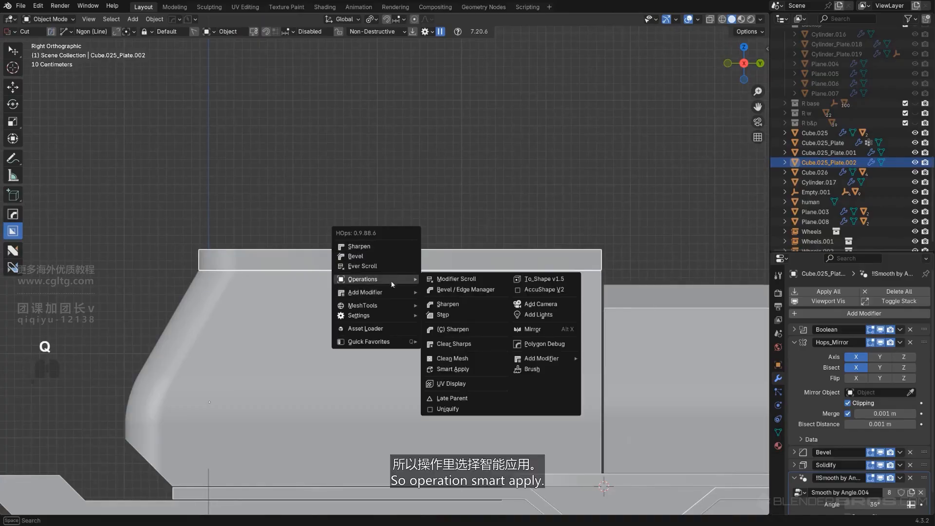
pyautogui.click(453, 369)
pyautogui.press('Tab')
pyautogui.moveTo(454, 370); pyautogui.dragTo(362, 286, button='middle')
pyautogui.press('KP_5')
pyautogui.scroll(2, 337, 301)
# - Move the roof plate's upper front vertices about 0.157 m back along Y so they follow the cab's windshield slope
pyautogui.press('Tab')
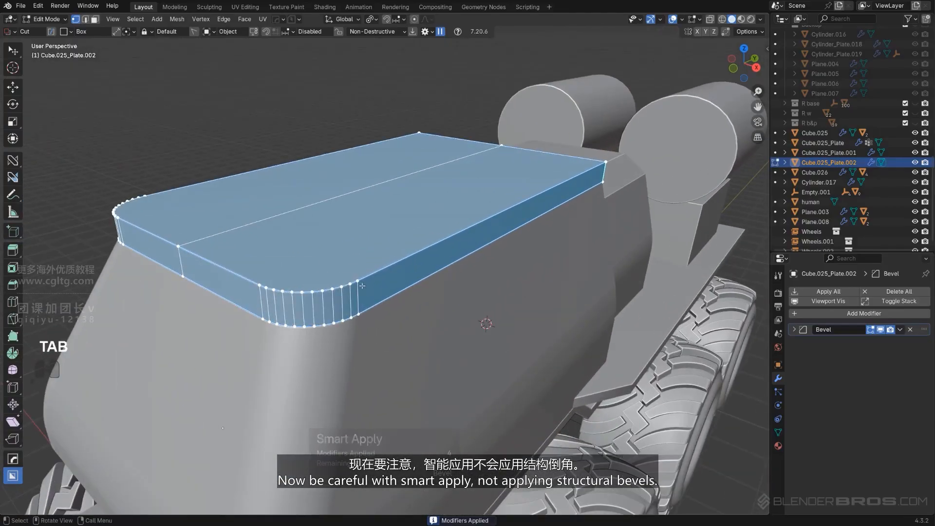
pyautogui.click(359, 280)
pyautogui.keyDown('ctrl'); pyautogui.click(145, 196); pyautogui.keyUp('ctrl')
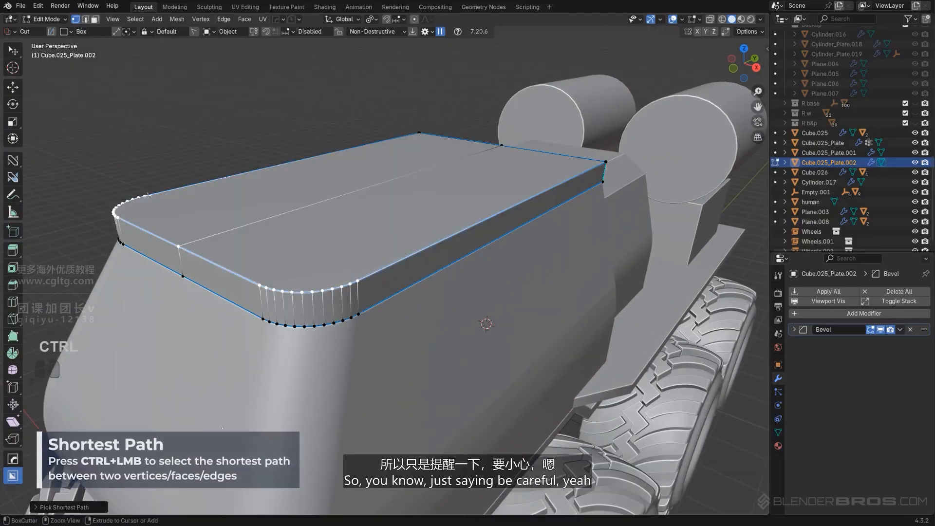
pyautogui.scroll(-2, 317, 255)
pyautogui.keyDown('alt'); pyautogui.moveTo(319, 260); pyautogui.dragTo(330, 219, button='middle'); pyautogui.keyUp('alt')
pyautogui.keyDown('alt'); pyautogui.scroll(1, 337, 234); pyautogui.keyUp('alt')
pyautogui.press('KP_5')
pyautogui.press('g')
pyautogui.press('y')
pyautogui.press('ctrl')
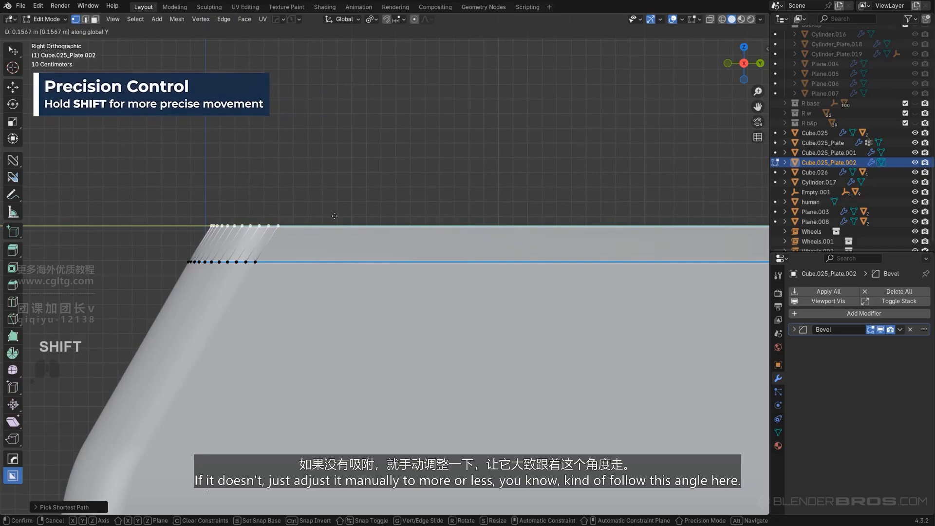
pyautogui.click(335, 216)
pyautogui.press('Tab')
pyautogui.scroll(-5, 388, 265)
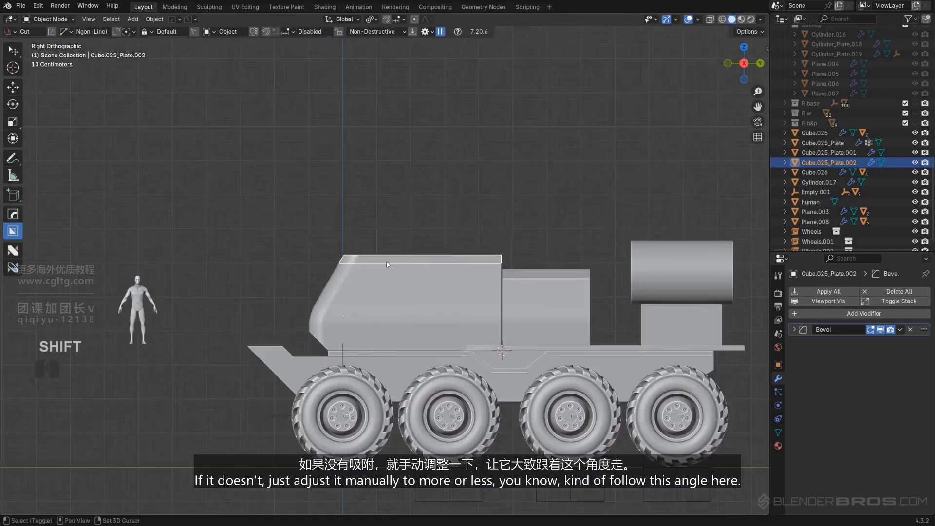
# - Enlarge the bevel along the roof plate's edges with 60° auto smooth
pyautogui.scroll(4, 388, 265)
pyautogui.scroll(-1, 474, 230)
pyautogui.moveTo(474, 230); pyautogui.dragTo(443, 269, button='middle')
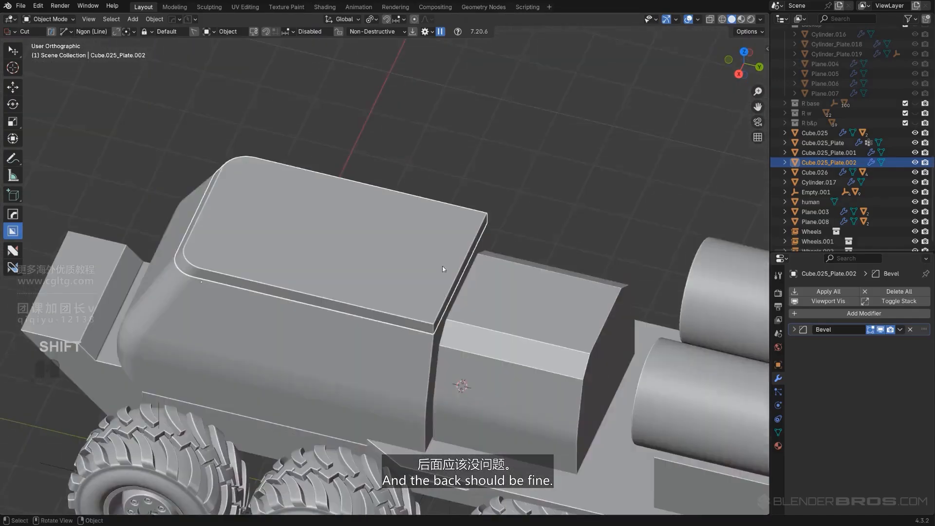
pyautogui.press('KP_5')
pyautogui.scroll(3, 446, 268)
pyautogui.press('q')
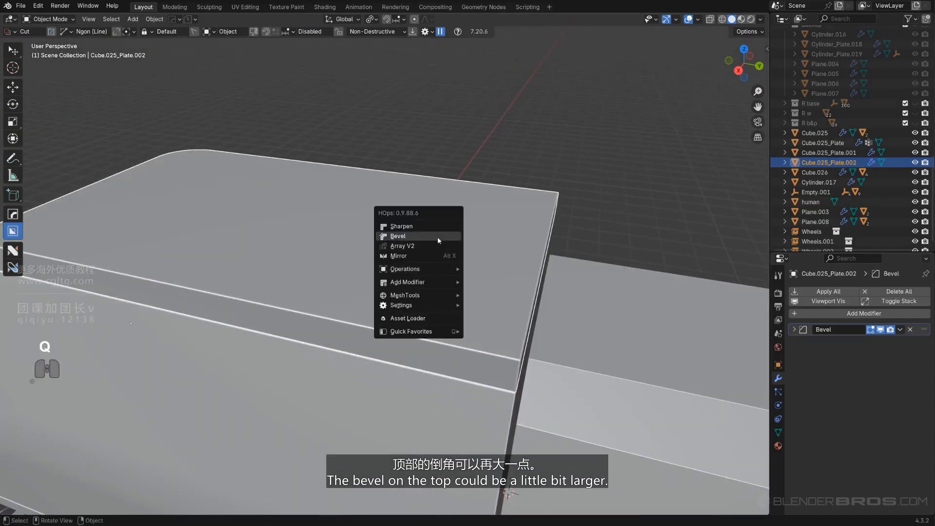
pyautogui.click(437, 237)
pyautogui.click(412, 241)
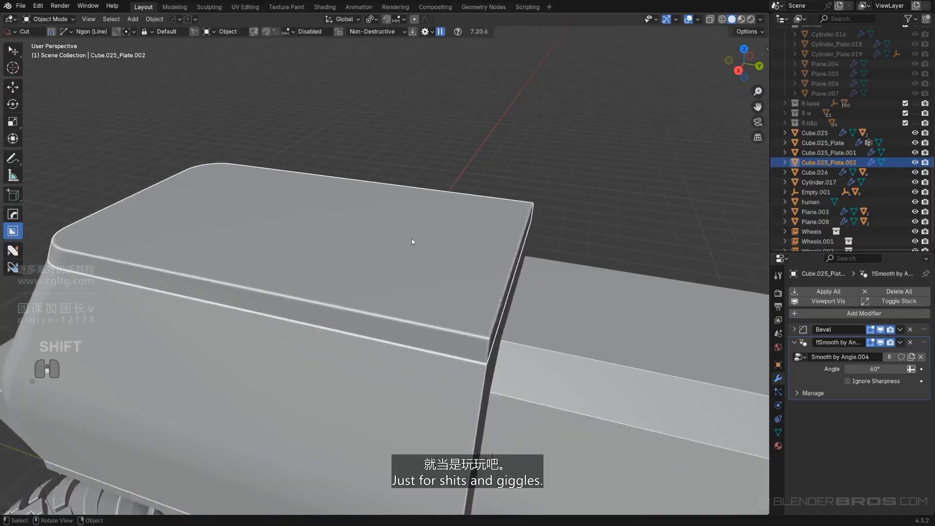
# - Raise the box behind the cab slightly along Z in right orthographic view
pyautogui.scroll(-3, 411, 239)
pyautogui.keyDown('alt'); pyautogui.moveTo(389, 247); pyautogui.dragTo(289, 254, button='middle'); pyautogui.keyUp('alt')
pyautogui.press('KP_5')
pyautogui.scroll(-2, 380, 254)
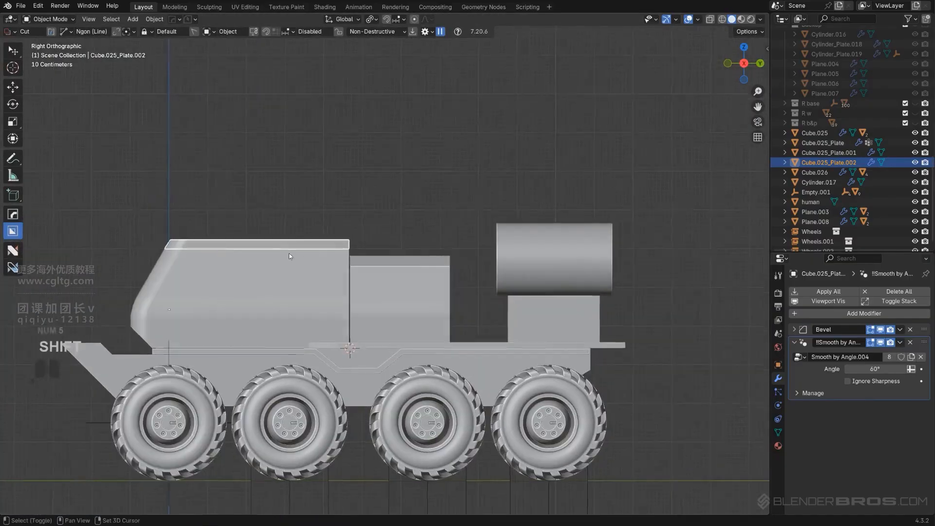
pyautogui.scroll(2, 379, 270)
pyautogui.scroll(2, 383, 282)
pyautogui.click(384, 294)
pyautogui.scroll(-2, 384, 290)
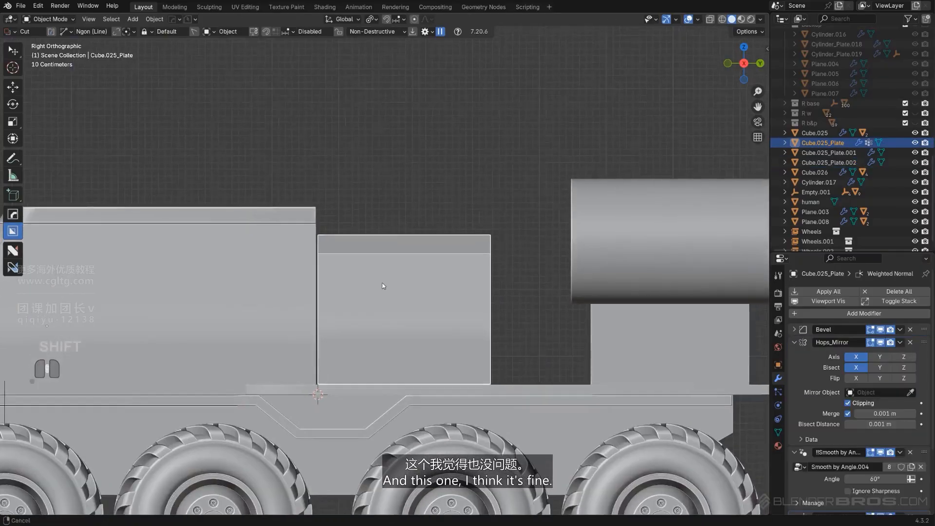
pyautogui.scroll(-5, 383, 286)
pyautogui.scroll(4, 414, 308)
pyautogui.press('g')
pyautogui.press('z')
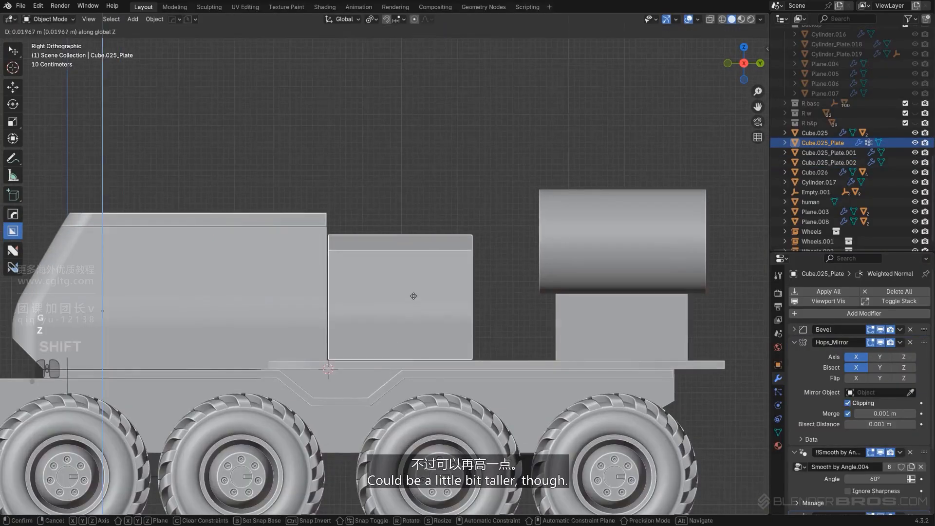
pyautogui.moveTo(414, 296); pyautogui.dragTo(414, 293)
pyautogui.click(414, 293)
# - Lower the bottom face of the box behind the cab about 0.041 m along Z into the deck
pyautogui.scroll(2, 419, 331)
pyautogui.moveTo(407, 345); pyautogui.dragTo(390, 360, button='middle')
pyautogui.press('KP_5')
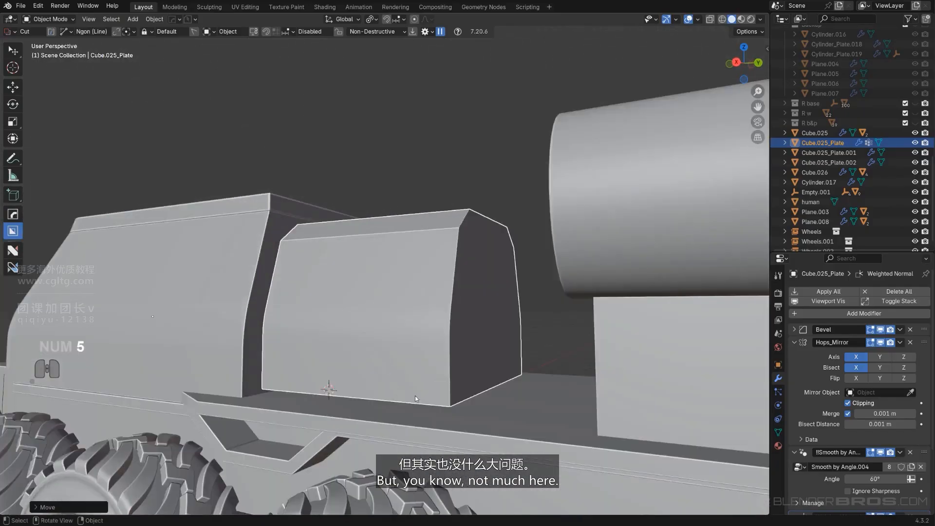
pyautogui.keyDown('shift'); pyautogui.moveTo(415, 395); pyautogui.dragTo(382, 290, button='middle'); pyautogui.keyUp('shift')
pyautogui.press('Tab')
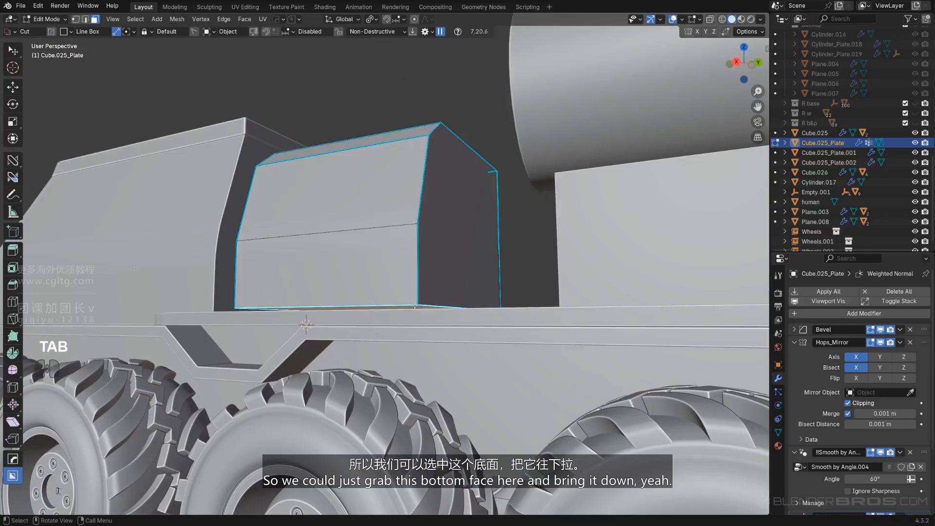
pyautogui.press('g')
pyautogui.press('z')
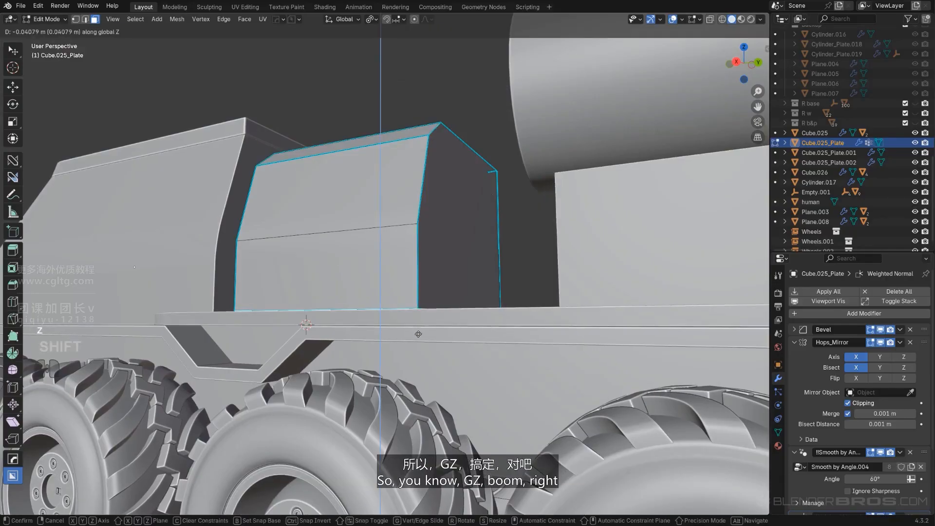
pyautogui.click(418, 334)
pyautogui.press('Tab')
# - Duplicate the support box under the rear tank and place the copy forward, beside the box behind the cab
pyautogui.keyDown('alt'); pyautogui.moveTo(411, 145); pyautogui.dragTo(419, 260, button='middle'); pyautogui.keyUp('alt')
pyautogui.press('KP_5')
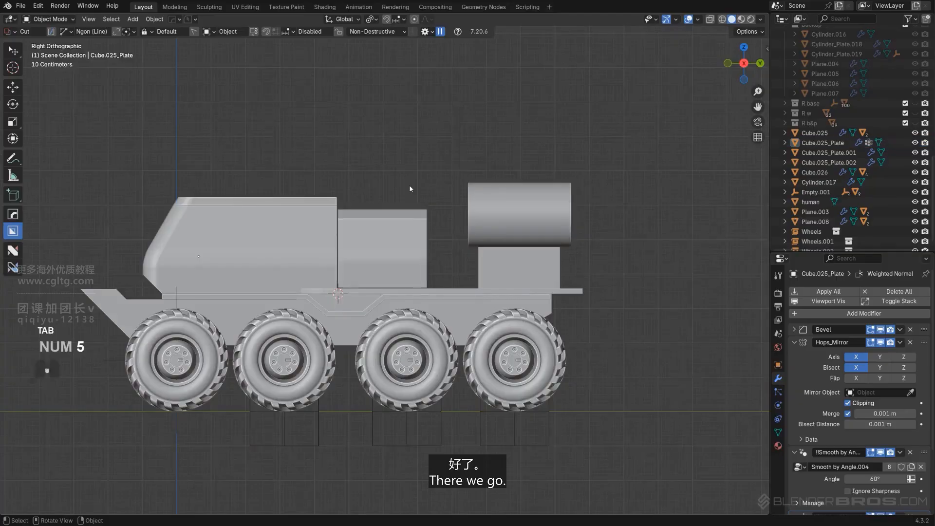
pyautogui.scroll(3, 370, 219)
pyautogui.keyDown('shift'); pyautogui.click(515, 285); pyautogui.keyUp('shift')
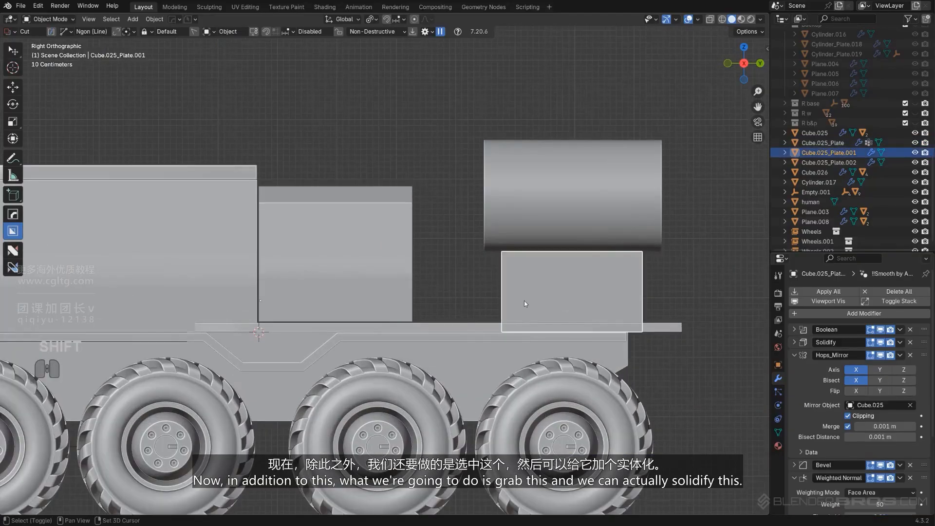
pyautogui.hotkey('shift', 'd')
pyautogui.click(377, 302)
pyautogui.press('s')
pyautogui.press('y')
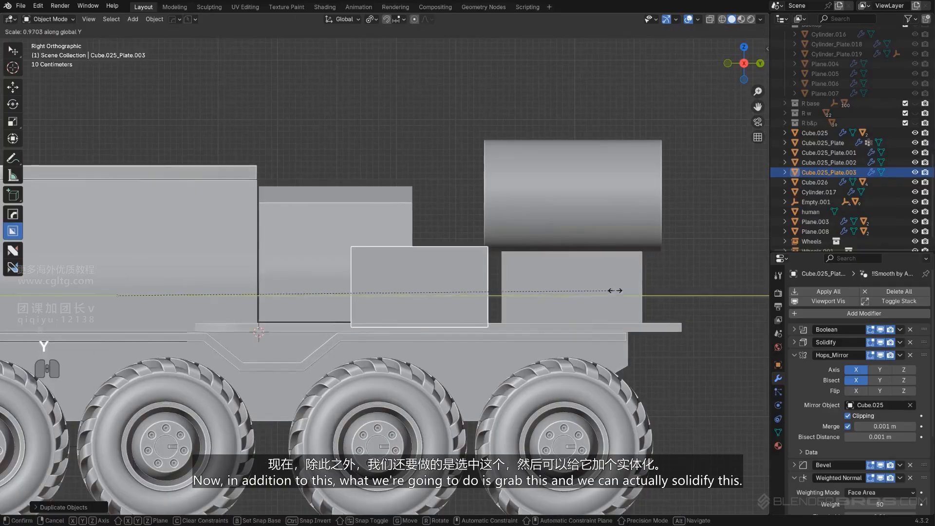
pyautogui.click(543, 295)
# - Reduce the duplicated box's Solidify thickness to make a narrow block beside the box behind the cab
pyautogui.press('q')
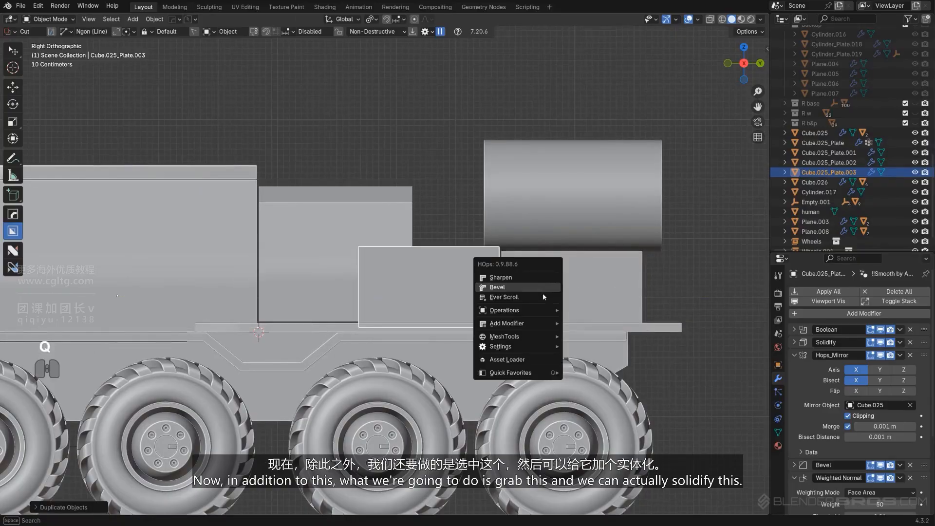
pyautogui.moveTo(550, 324)
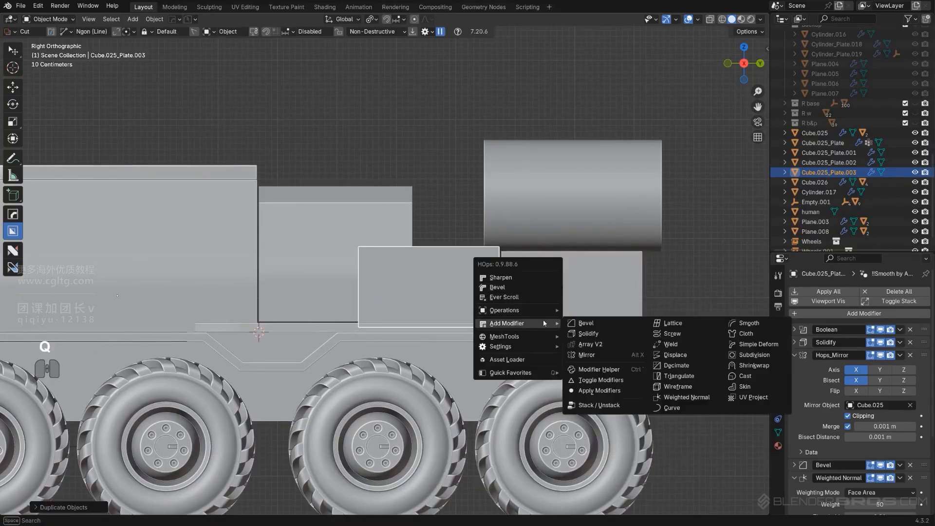
pyautogui.click(588, 334)
pyautogui.click(348, 334)
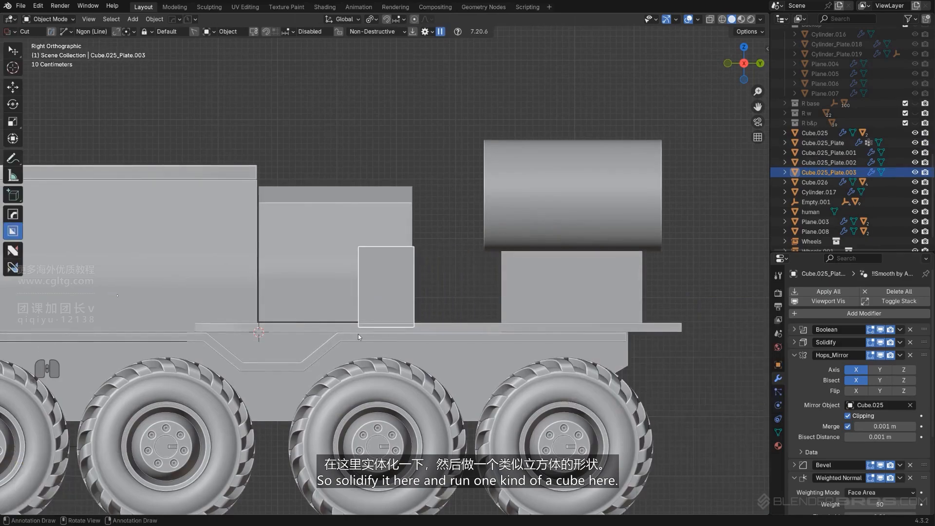
# - Move the narrow block about 0.94 m rearward and 0.1 m up, placing it behind the box that follows the cab
pyautogui.press('g')
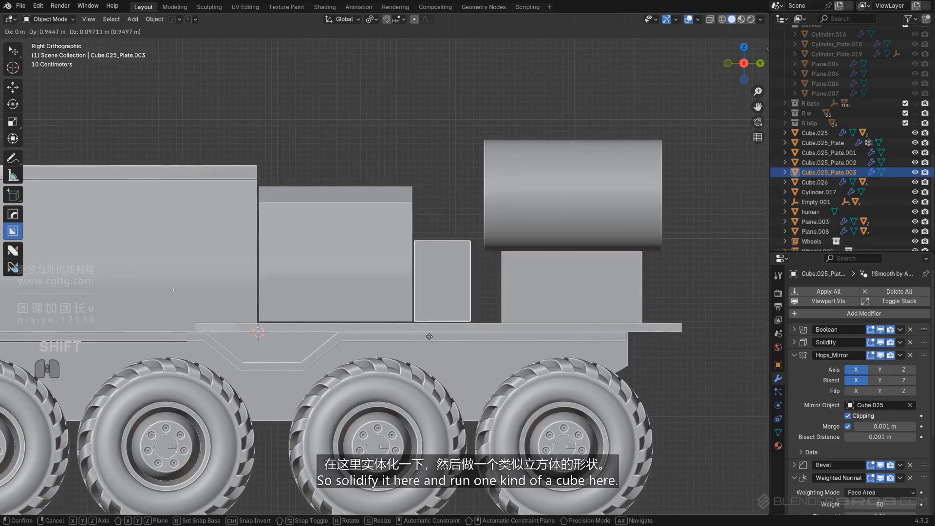
pyautogui.click(429, 337)
pyautogui.scroll(-2, 441, 329)
pyautogui.moveTo(441, 329); pyautogui.dragTo(502, 392, button='middle')
pyautogui.scroll(-2, 474, 373)
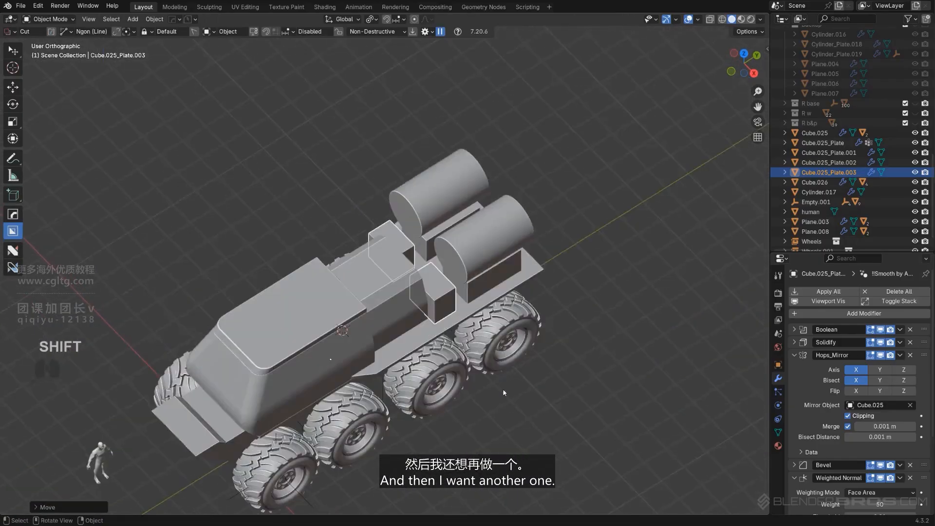
# - Duplicate the narrow block with its height locked, placing the copy about 1 m outward and 2.25 m forward beside the box behind the cab
pyautogui.press('KP_5')
pyautogui.hotkey('shift', 'd')
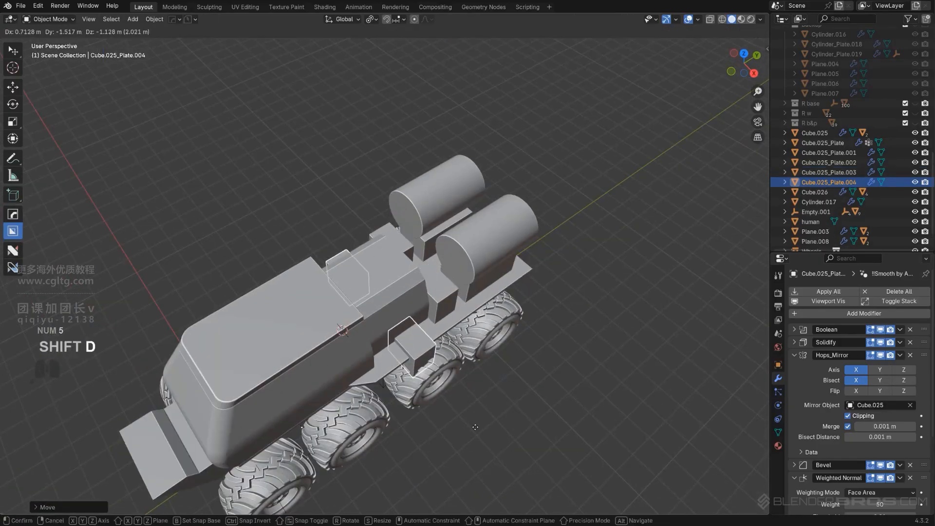
pyautogui.hotkey('shift', 'z')
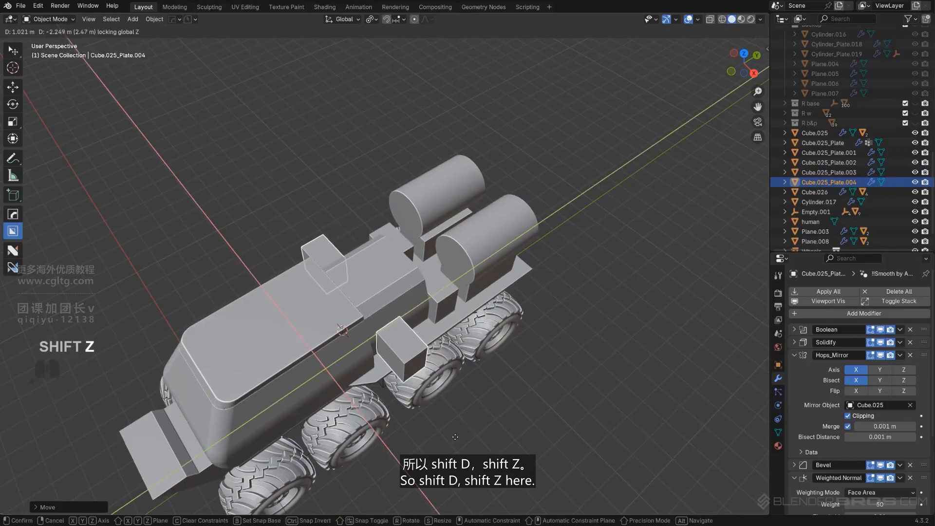
pyautogui.click(454, 439)
# - Narrow the duplicated side block along X and shift it inward along X toward the box behind the cab
pyautogui.scroll(2, 454, 437)
pyautogui.moveTo(463, 429); pyautogui.dragTo(485, 392, button='middle')
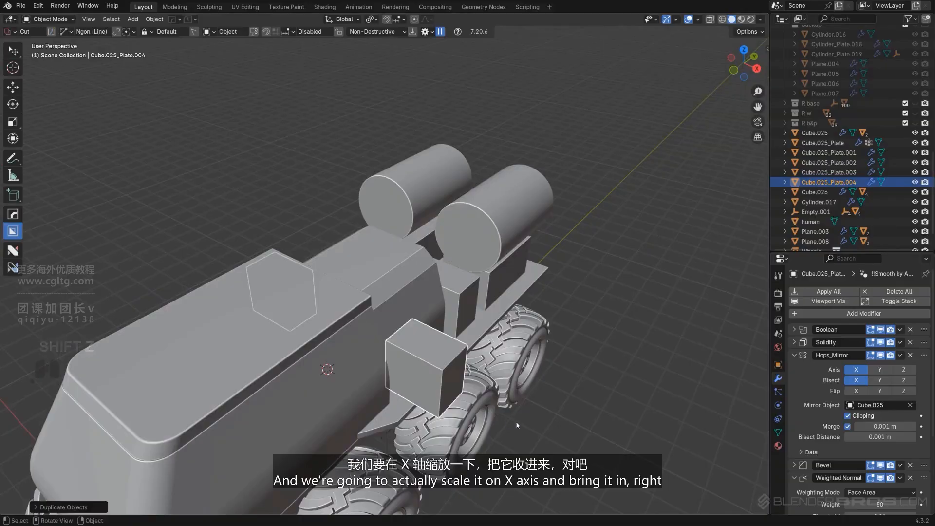
pyautogui.moveTo(526, 429); pyautogui.dragTo(540, 426, button='middle')
pyautogui.press('s')
pyautogui.press('x')
pyautogui.click(439, 441)
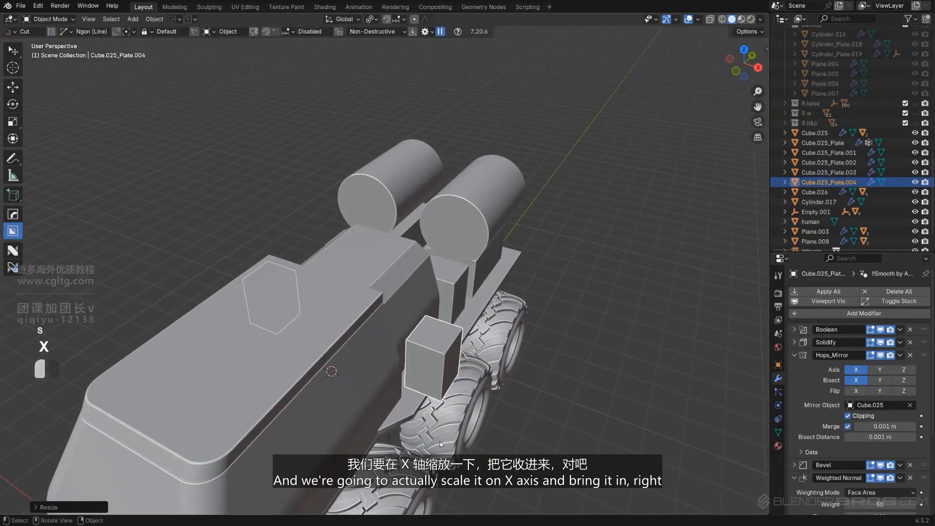
pyautogui.press('g')
pyautogui.press('x')
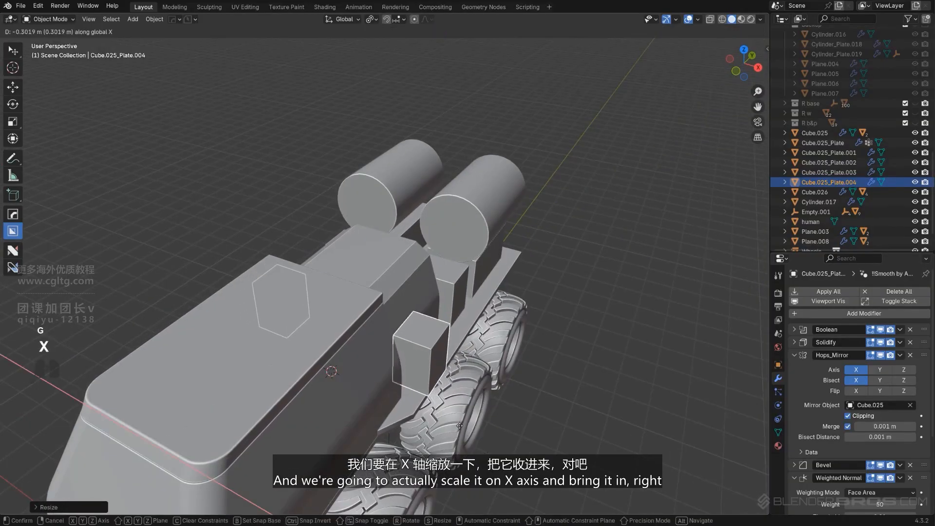
pyautogui.click(459, 425)
pyautogui.press('s')
pyautogui.press('x')
pyautogui.click(437, 429)
# - Move the side block slightly forward in right view and increase its Solidify thickness to about 1.31 m
pyautogui.moveTo(437, 429); pyautogui.dragTo(410, 262, button='middle')
pyautogui.press('KP_5')
pyautogui.scroll(4, 410, 261)
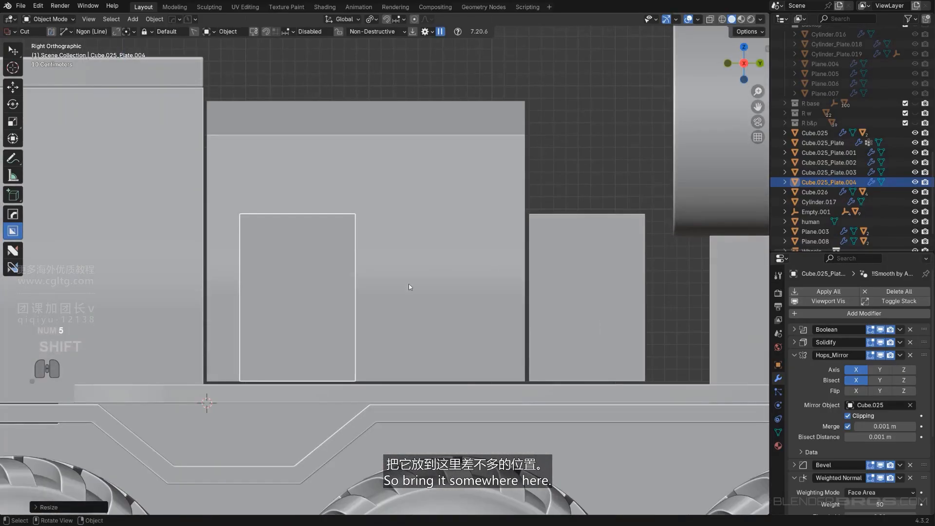
pyautogui.press('g')
pyautogui.click(273, 298)
pyautogui.press('q')
pyautogui.moveTo(324, 274)
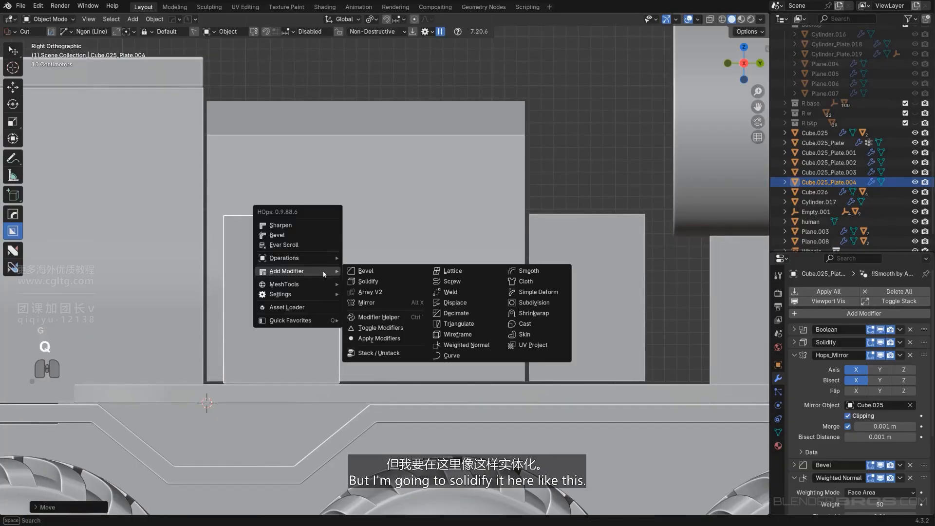
pyautogui.click(368, 281)
pyautogui.click(422, 283)
# - Duplicate the side block rearward along Y and reduce the copy's Solidify thickness to make it shorter
pyautogui.hotkey('shift', 'd')
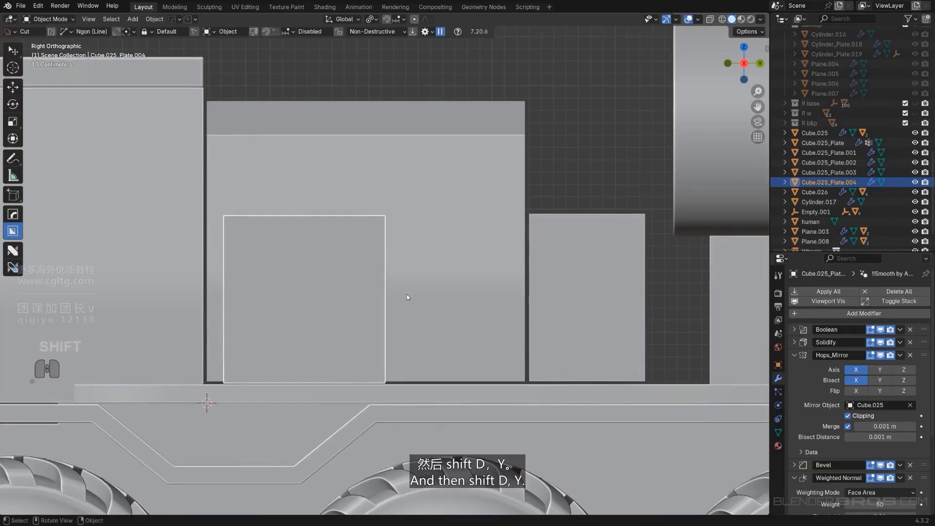
pyautogui.press('y')
pyautogui.click(525, 292)
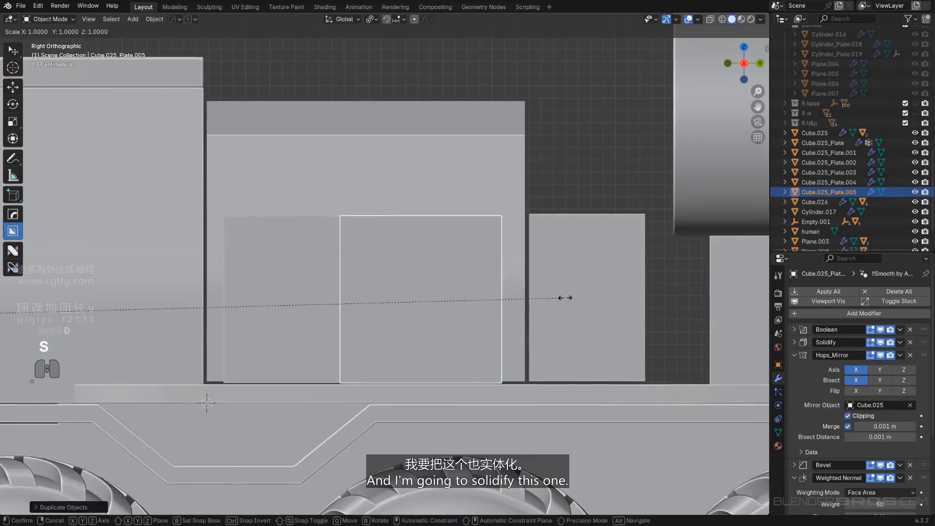
pyautogui.press('q')
pyautogui.moveTo(583, 283)
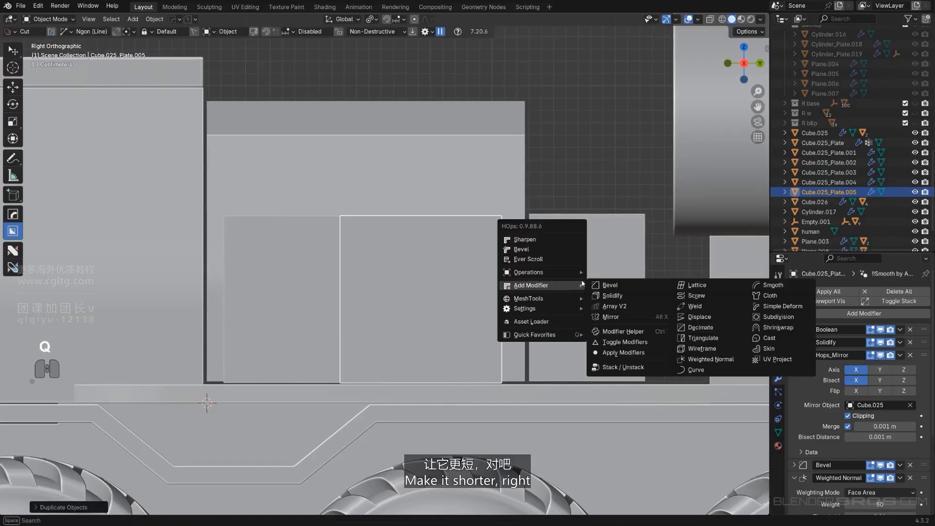
pyautogui.click(615, 296)
pyautogui.click(530, 299)
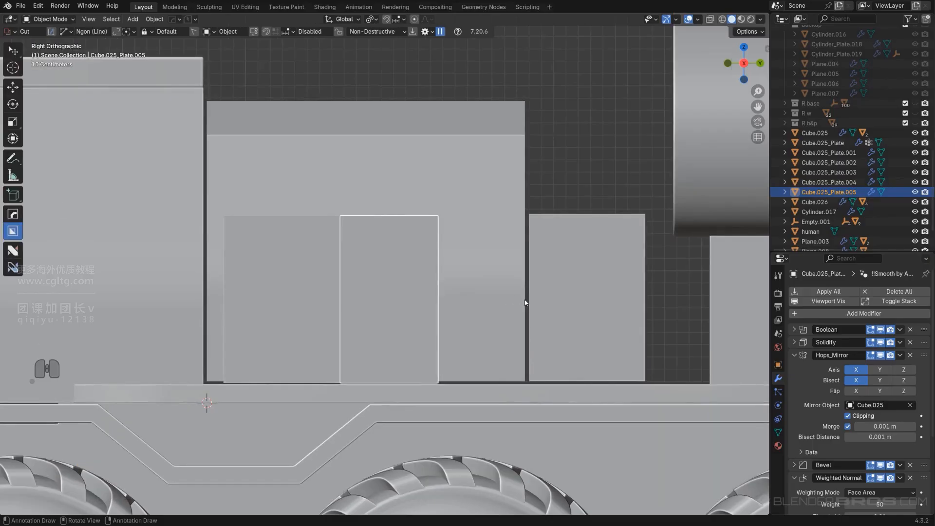
# - Move the shorter side block about 0.38 m rearward along Y so it adjoins the longer one's rear end
pyautogui.press('g')
pyautogui.press('y')
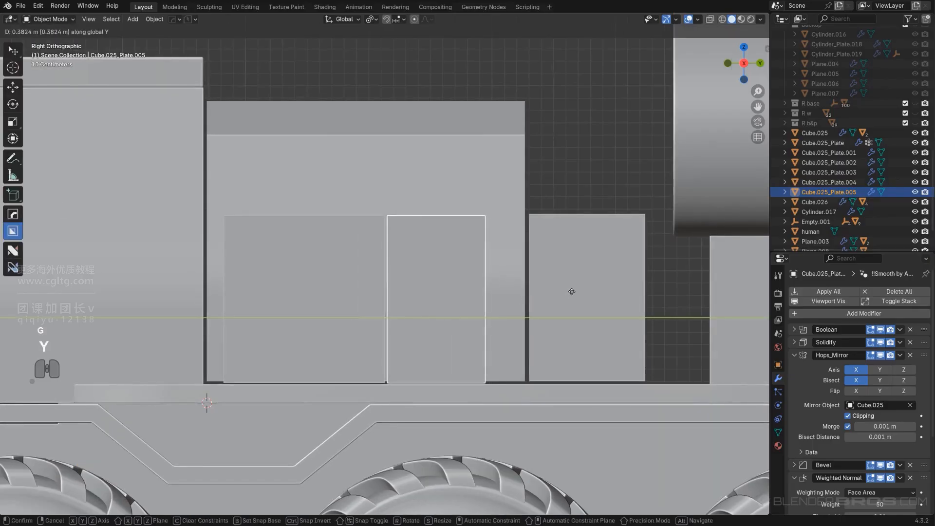
pyautogui.click(571, 291)
# - Lower the top edge of the shorter side block about 0.29 m along Z in Edit Mode
pyautogui.press('Tab')
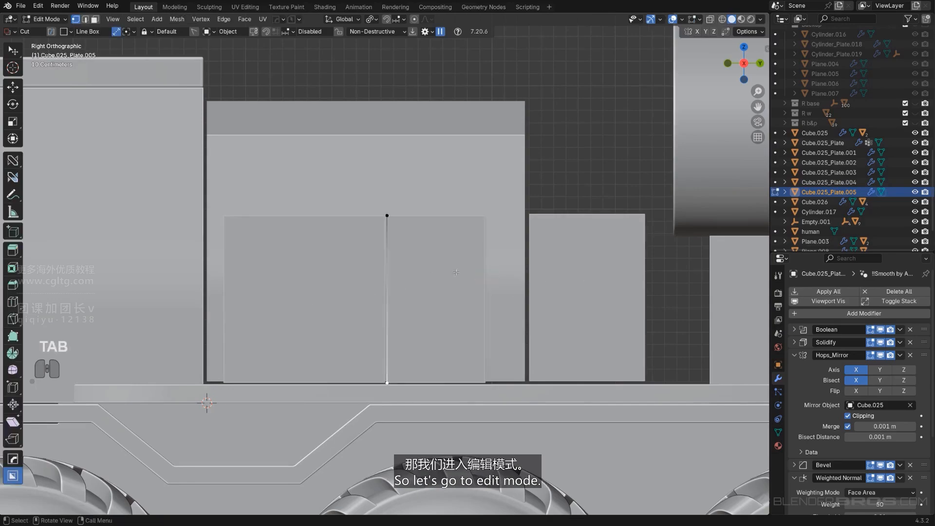
pyautogui.scroll(-2, 468, 274)
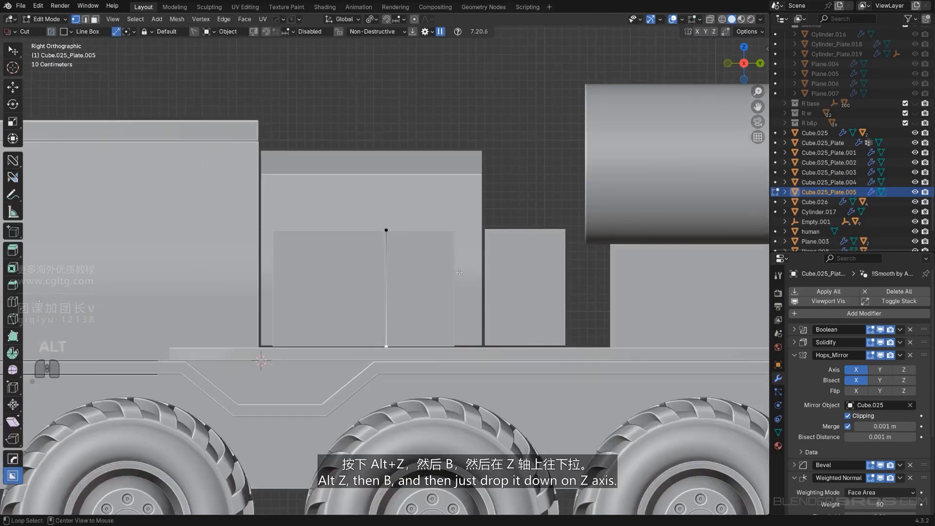
pyautogui.hotkey('alt', 'z')
pyautogui.press('b')
pyautogui.moveTo(337, 189); pyautogui.dragTo(437, 271)
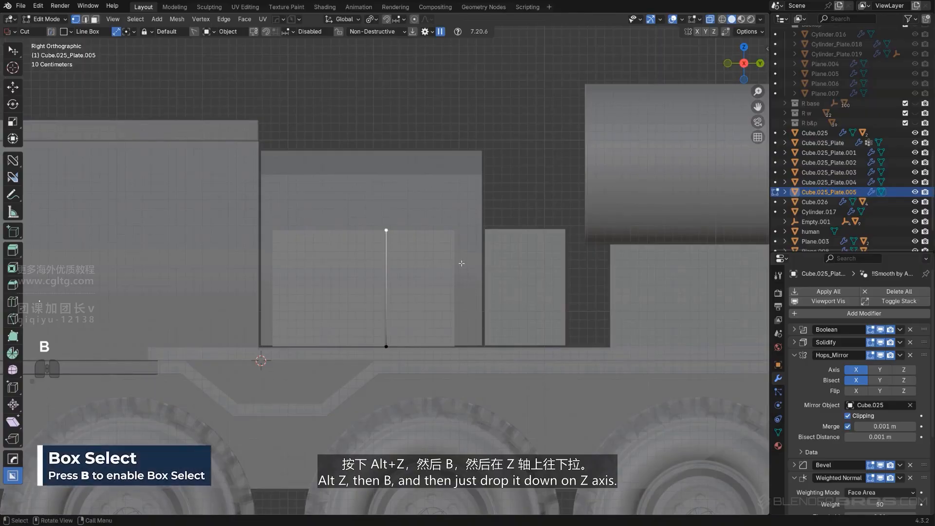
pyautogui.scroll(2, 461, 264)
pyautogui.press('g')
pyautogui.press('y')
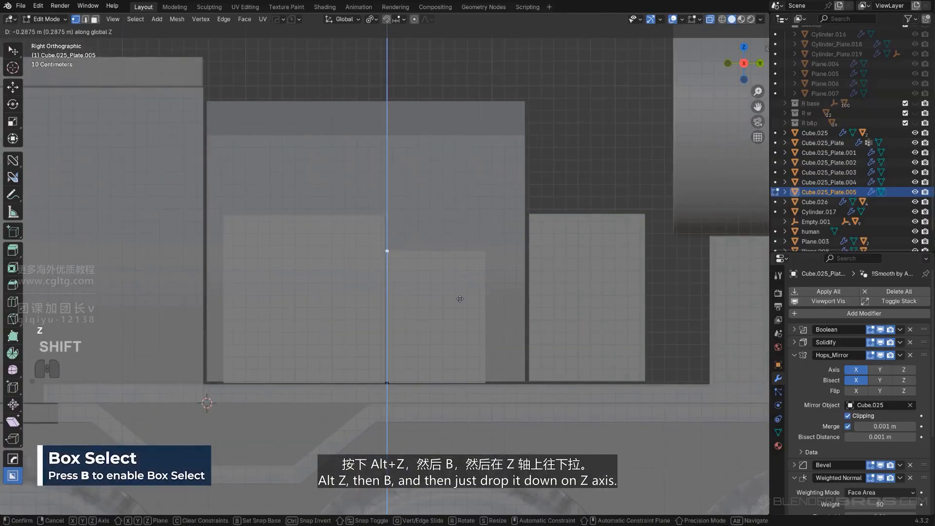
pyautogui.click(460, 299)
pyautogui.press('Tab')
# - Adjust the bevel of the longer side block, setting its profile to 0.5
pyautogui.scroll(-6, 463, 175)
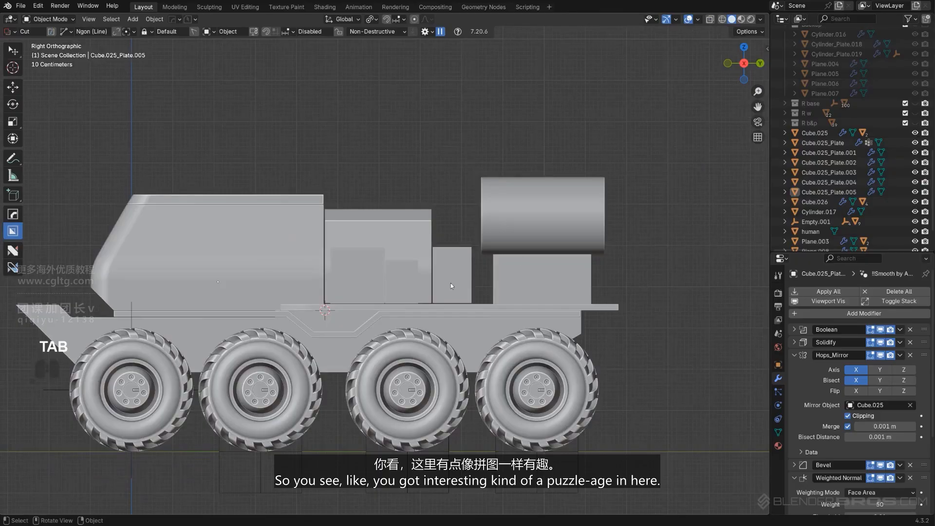
pyautogui.press('KP_5')
pyautogui.moveTo(433, 276); pyautogui.dragTo(457, 313, button='middle')
pyautogui.scroll(4, 457, 313)
pyautogui.scroll(6, 423, 285)
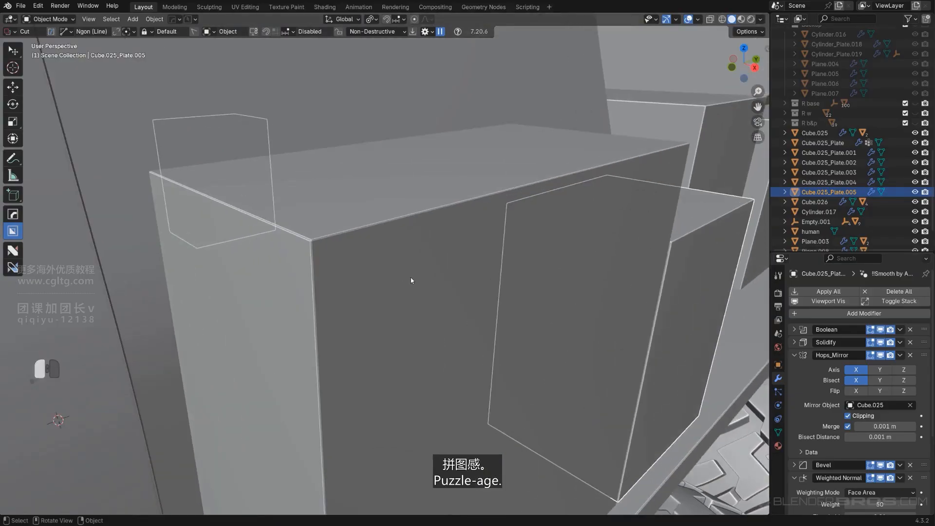
pyautogui.click(411, 280)
pyautogui.press('q')
pyautogui.click(398, 242)
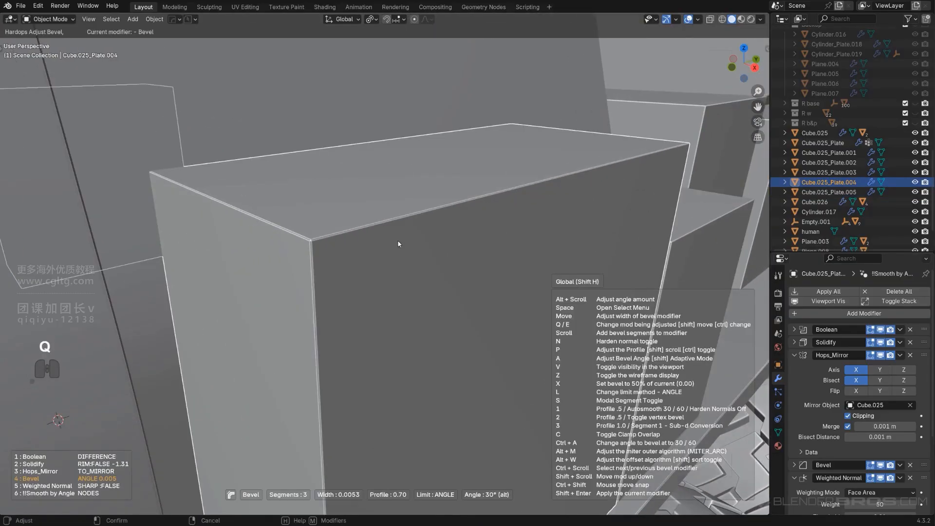
pyautogui.press('1')
pyautogui.click(402, 243)
# - Adjust the bevel of the shorter side block to a 0.5 profile with 60° autosmooth
pyautogui.moveTo(403, 244); pyautogui.dragTo(589, 300, button='middle')
pyautogui.scroll(-6, 531, 266)
pyautogui.scroll(5, 421, 257)
pyautogui.click(352, 269)
pyautogui.press('q')
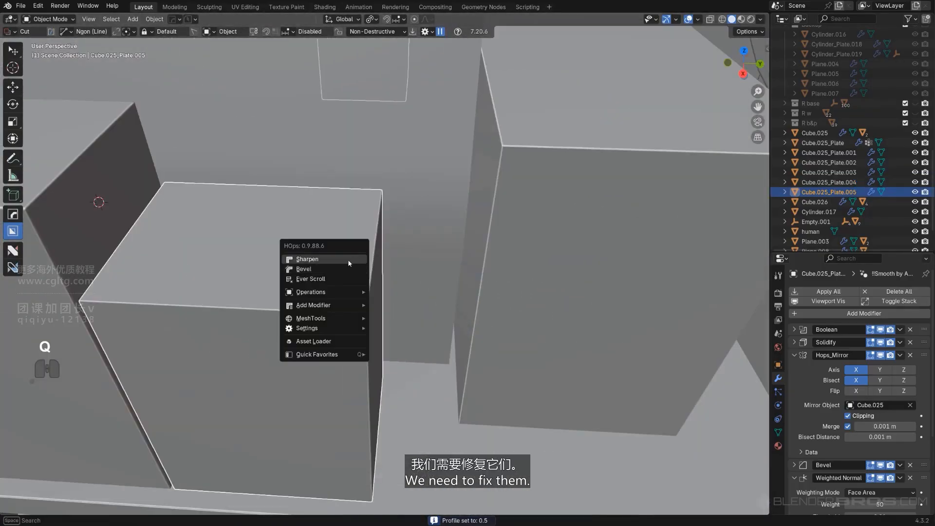
pyautogui.click(349, 267)
pyautogui.press('1')
pyautogui.click(563, 188)
# - Set the bevel profile to 0.5 on the block between the box behind the cab and the rear tank
pyautogui.click(563, 187)
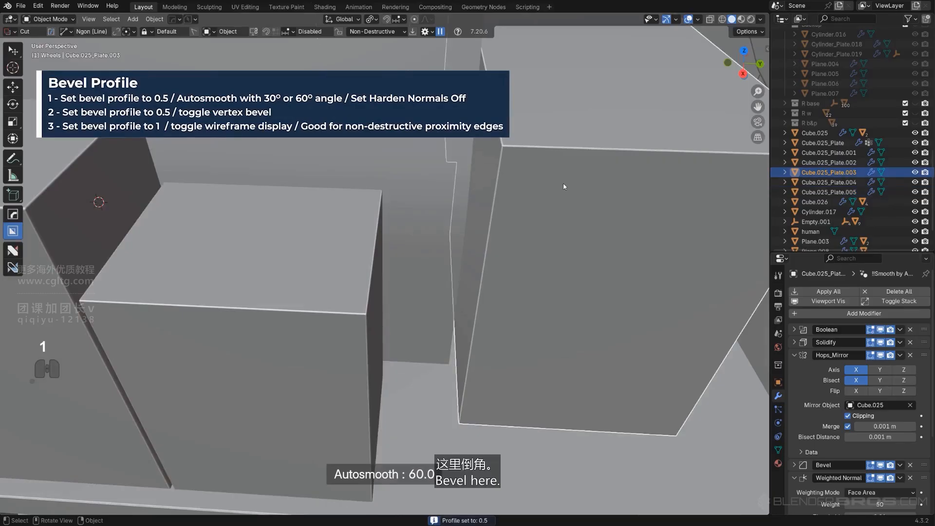
pyautogui.click(564, 186)
pyautogui.click(563, 186)
pyautogui.click(586, 167)
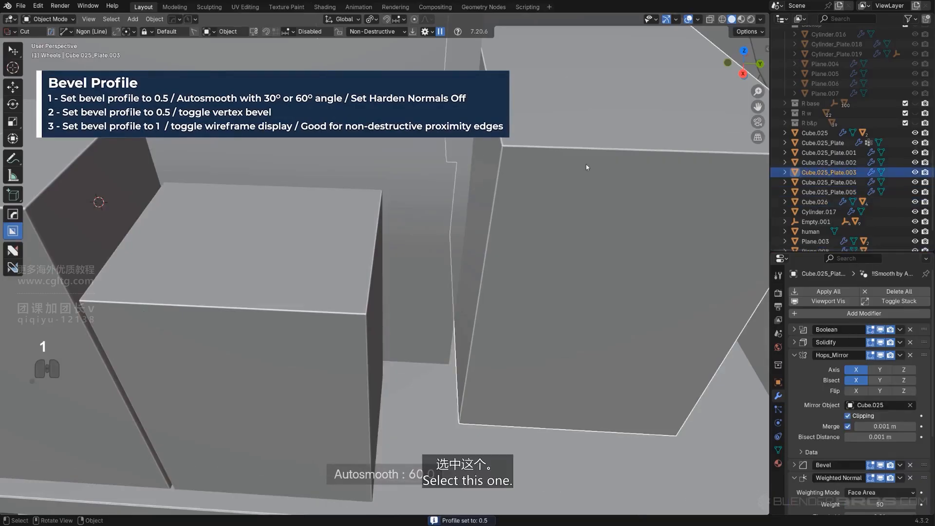
pyautogui.press('q')
pyautogui.click(582, 168)
pyautogui.press('1')
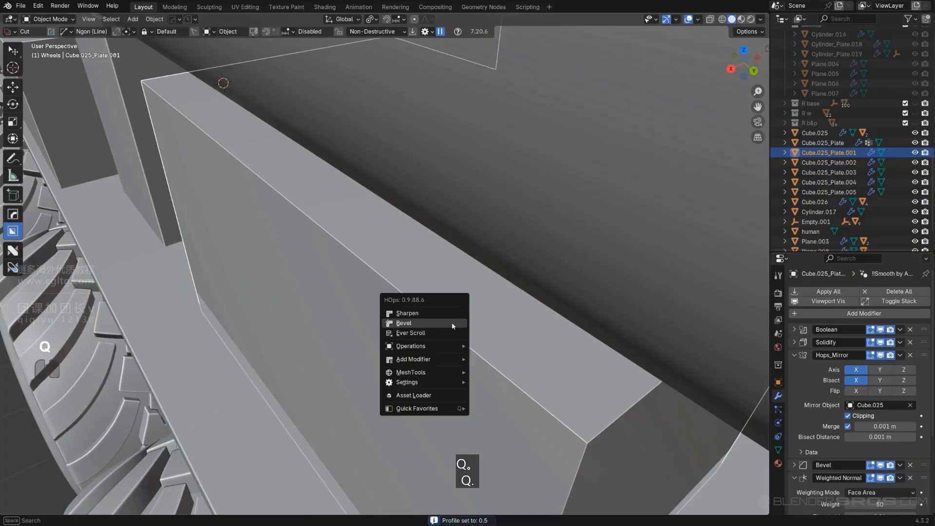
# - Set the bevel of the support box under the rear tank to a 0.5 profile with 30° autosmooth
pyautogui.click(452, 323)
pyautogui.press('1')
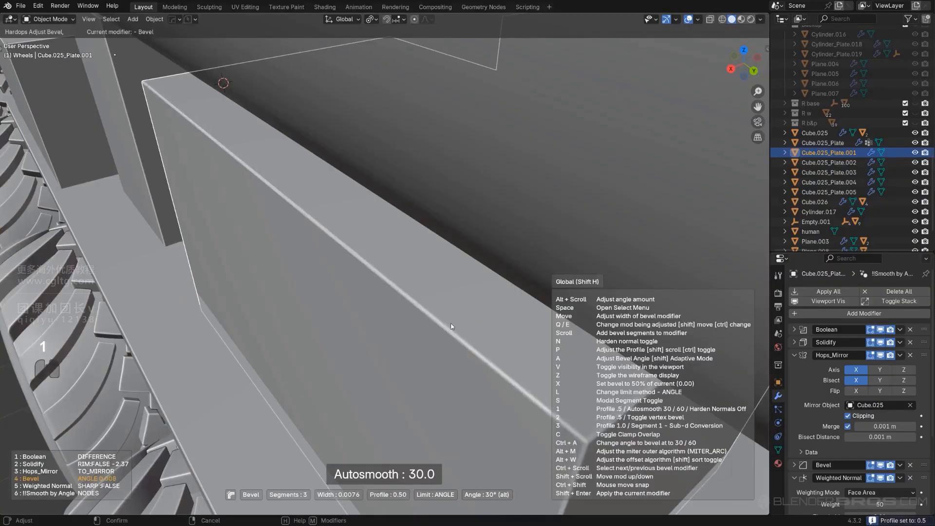
pyautogui.click(451, 323)
# - Isolate the chamfered box behind the cab in local view
pyautogui.scroll(-8, 451, 323)
pyautogui.moveTo(384, 315); pyautogui.dragTo(410, 325, button='middle')
pyautogui.keyDown('shift'); pyautogui.moveTo(410, 325); pyautogui.dragTo(390, 214, button='middle'); pyautogui.keyUp('shift')
pyautogui.scroll(3, 384, 195)
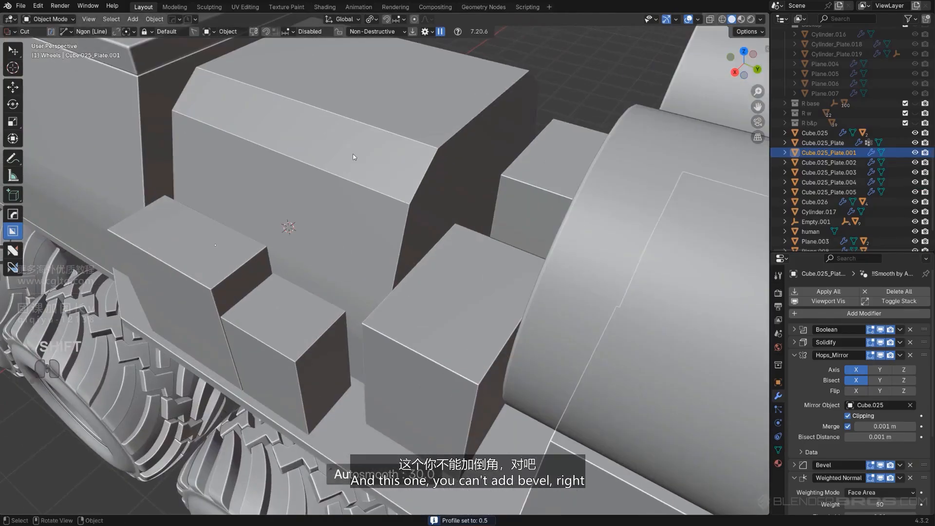
pyautogui.click(379, 171)
pyautogui.press('KP_Divide')
pyautogui.moveTo(416, 267); pyautogui.dragTo(370, 203, button='middle')
pyautogui.press('q')
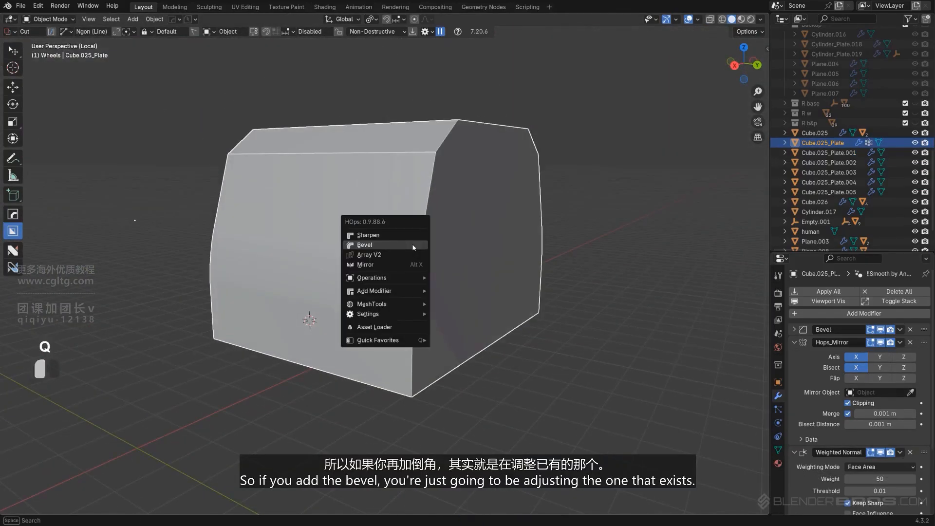
pyautogui.click(413, 246)
pyautogui.rightClick(373, 232)
pyautogui.scroll(-2, 384, 247)
pyautogui.moveTo(383, 246); pyautogui.dragTo(420, 242, button='middle')
pyautogui.scroll(2, 376, 235)
pyautogui.scroll(1, 421, 244)
# - Try a second 30° bevel with a 0.5 profile on the isolated box, testing different widths
pyautogui.press('q')
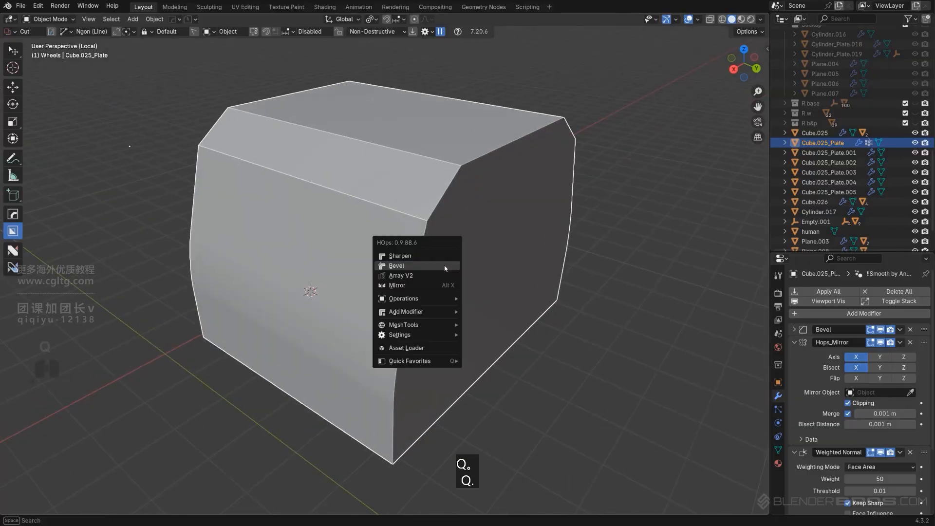
pyautogui.keyDown('ctrl'); pyautogui.click(444, 267); pyautogui.keyUp('ctrl')
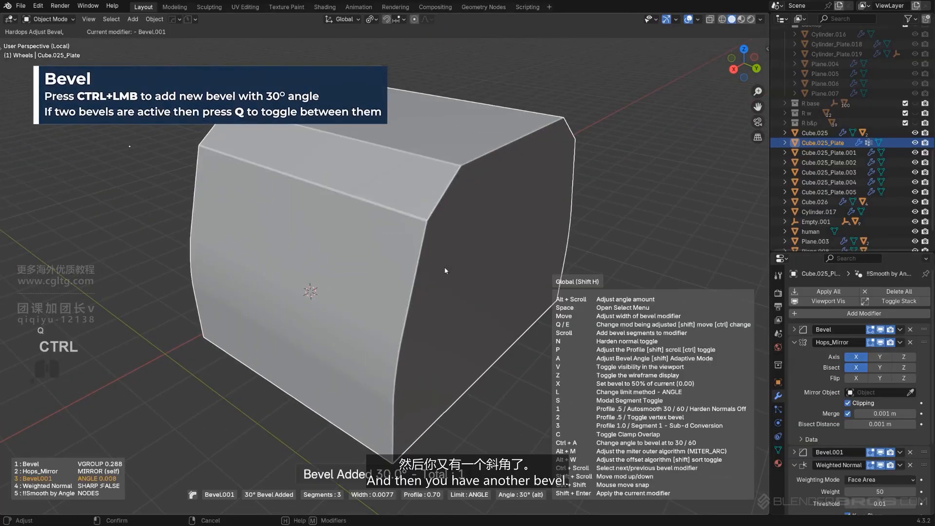
pyautogui.press('1')
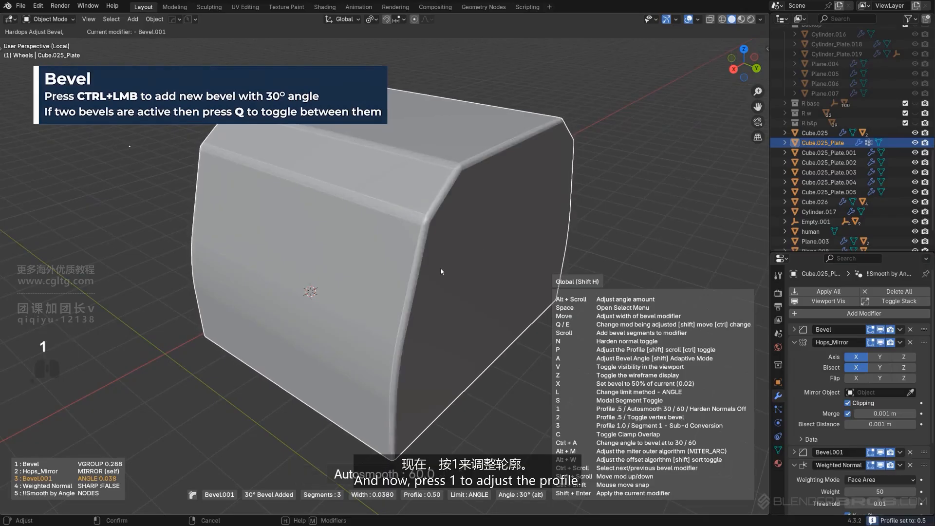
pyautogui.press('q')
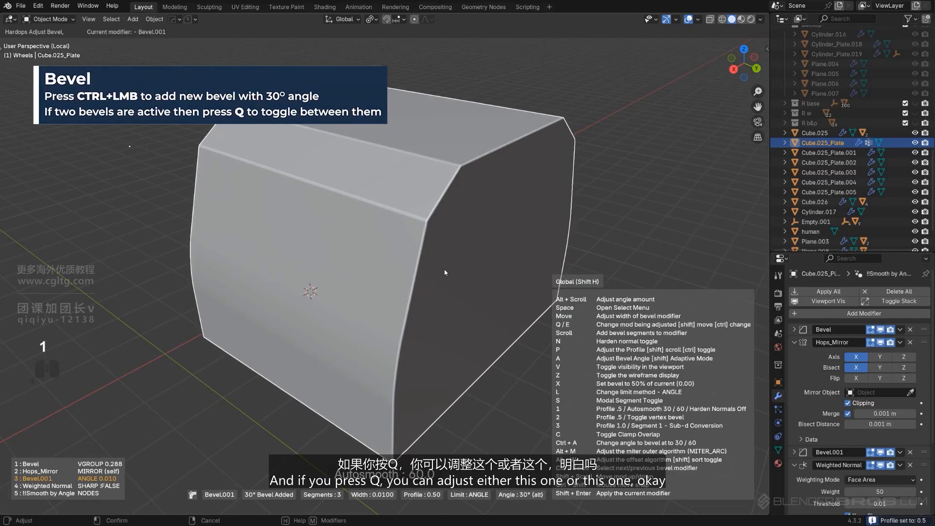
pyautogui.press('q')
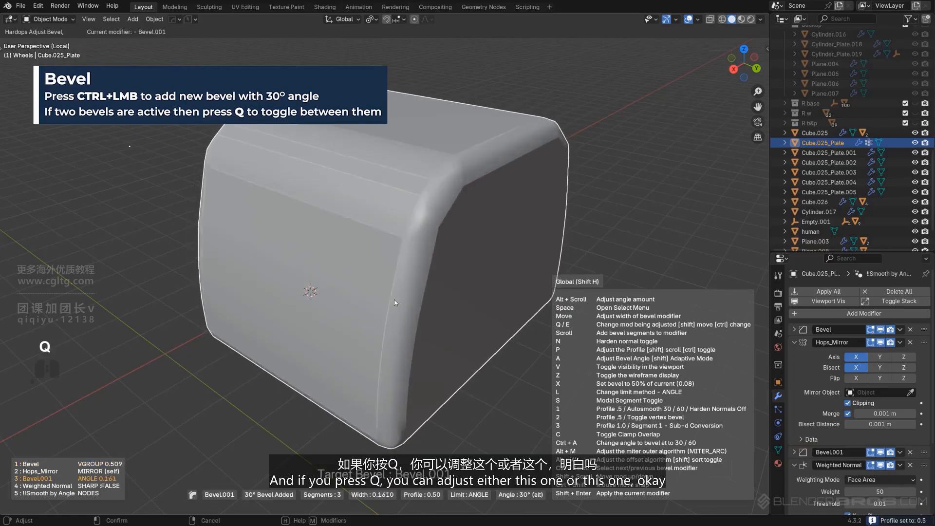
pyautogui.rightClick(403, 297)
# - Add a second 30° bevel with a 0.01 width and 3 segments to the isolated chamfered box, and leave local view
pyautogui.press('q')
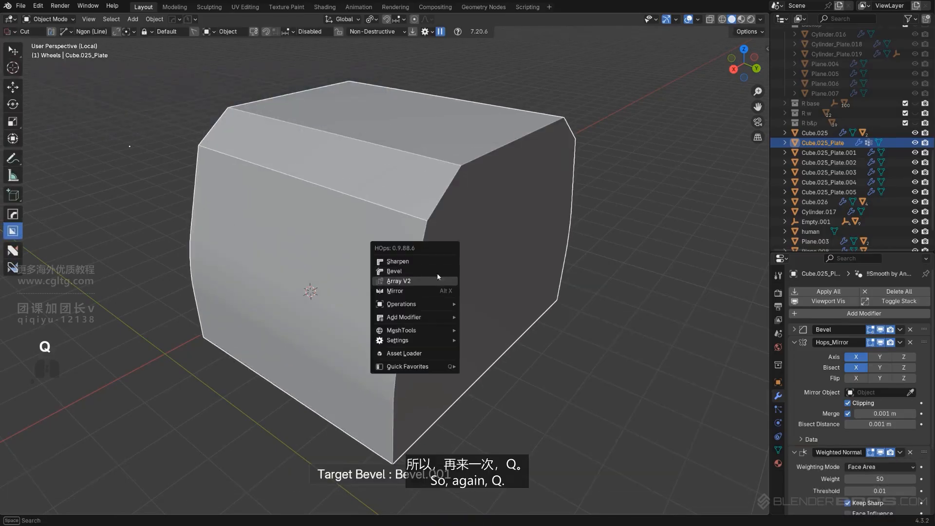
pyautogui.press('Escape')
pyautogui.press('q')
pyautogui.keyDown('ctrl'); pyautogui.click(437, 252); pyautogui.keyUp('ctrl')
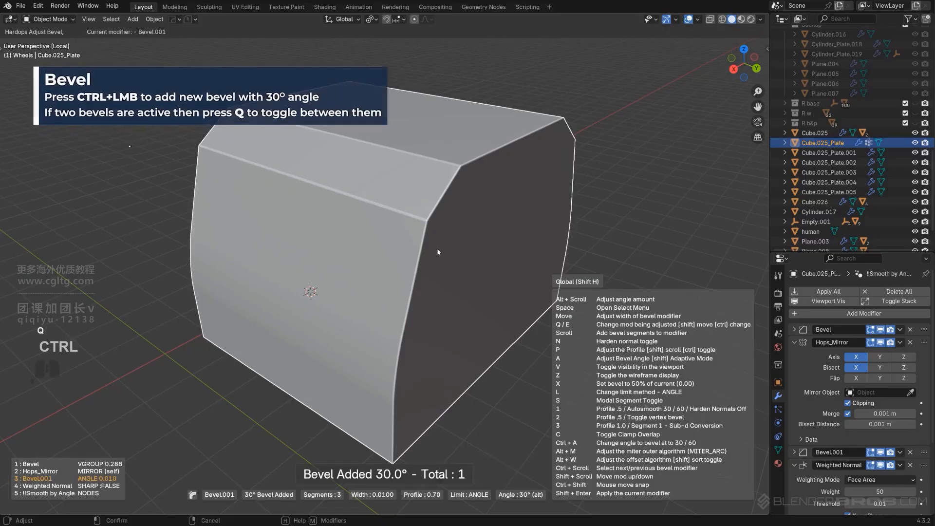
pyautogui.click(437, 252)
pyautogui.press('KP_Divide')
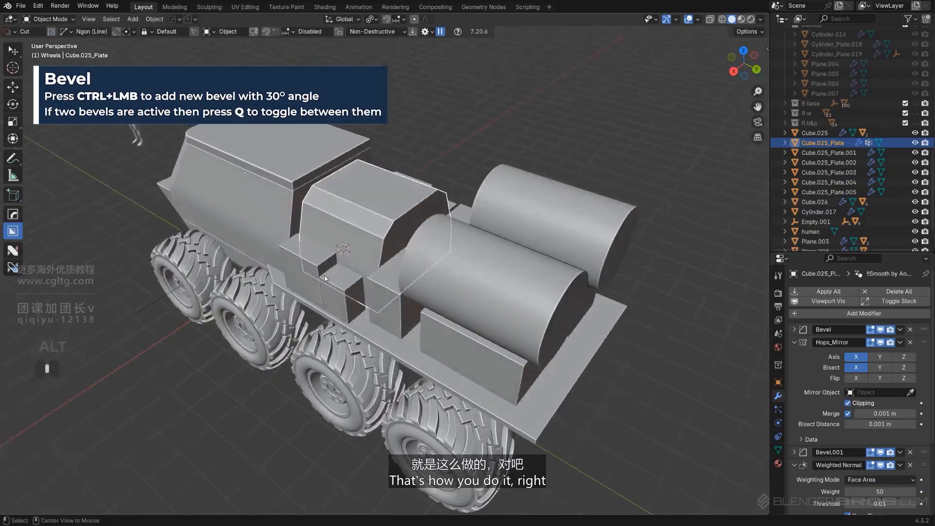
# - Open the two small boxes beside the chamfered box together in Edit Mode
pyautogui.keyDown('alt'); pyautogui.moveTo(325, 279); pyautogui.dragTo(392, 269, button='middle'); pyautogui.keyUp('alt')
pyautogui.press('KP_5')
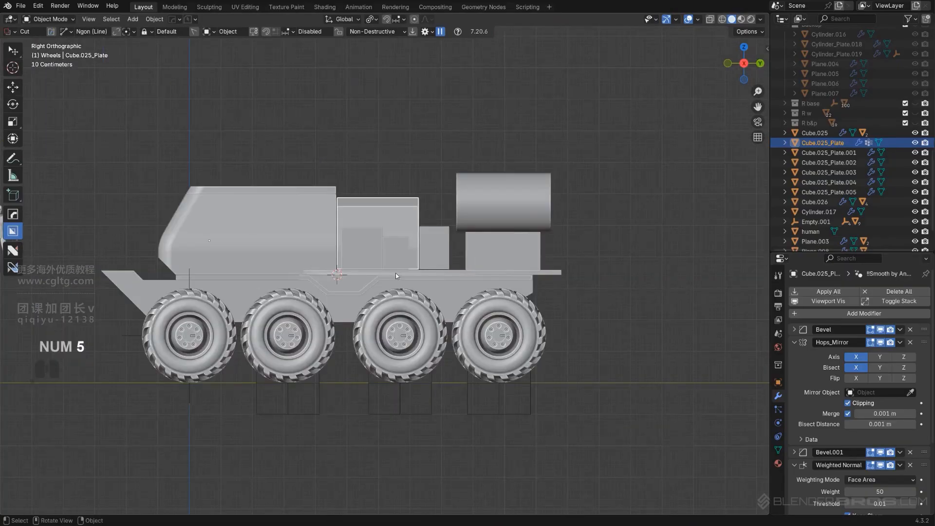
pyautogui.scroll(7, 364, 250)
pyautogui.moveTo(357, 224); pyautogui.dragTo(324, 305, button='middle')
pyautogui.scroll(2, 322, 303)
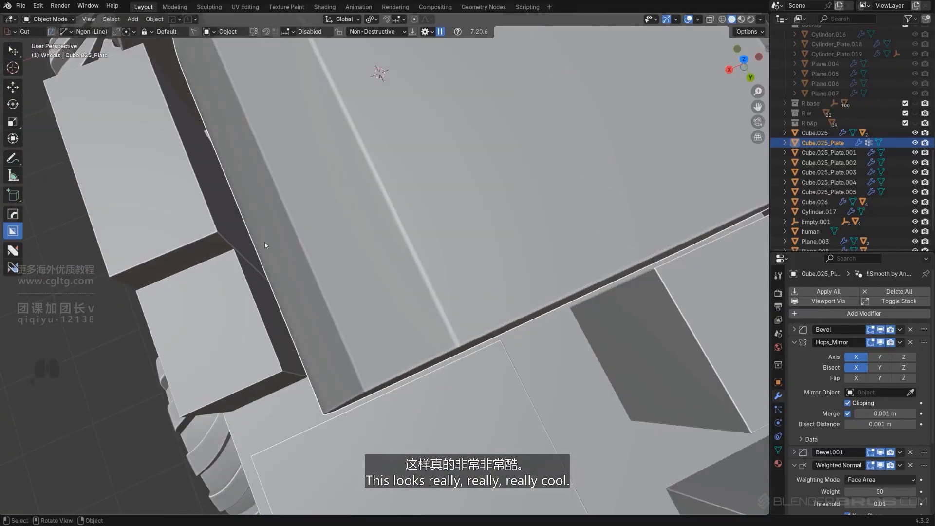
pyautogui.press('Tab')
pyautogui.press('Tab')
pyautogui.click(188, 207)
pyautogui.keyDown('shift'); pyautogui.click(217, 280); pyautogui.keyUp('shift')
pyautogui.press('Tab')
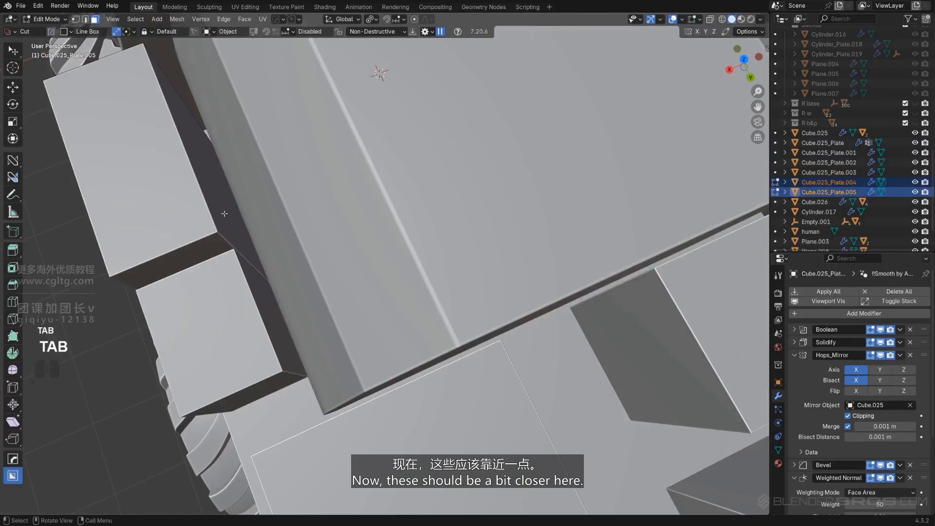
# - Move the inner-side vertices of both small boxes along X toward the chamfered box, and return to Object Mode
pyautogui.press('1')
pyautogui.scroll(-2, 240, 260)
pyautogui.keyDown('shift'); pyautogui.moveTo(283, 221); pyautogui.dragTo(330, 260, button='middle'); pyautogui.keyUp('shift')
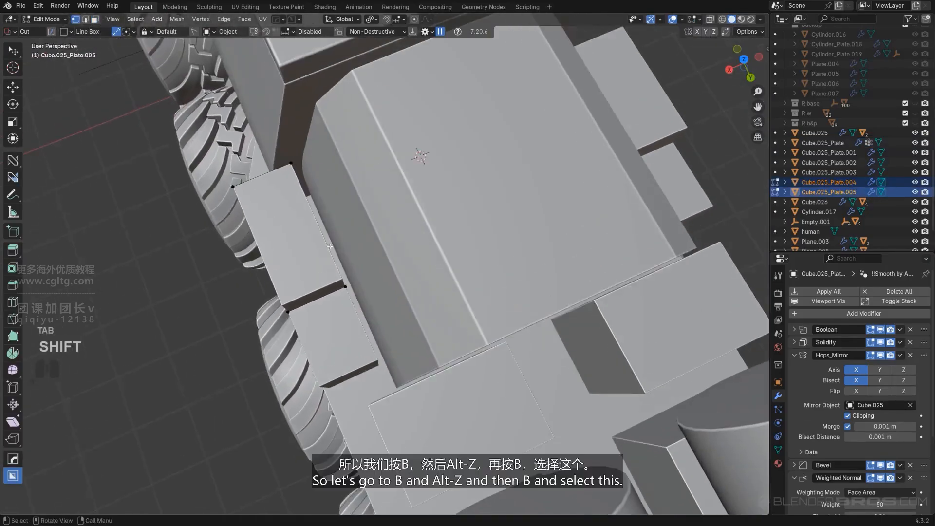
pyautogui.scroll(2, 330, 260)
pyautogui.press('b')
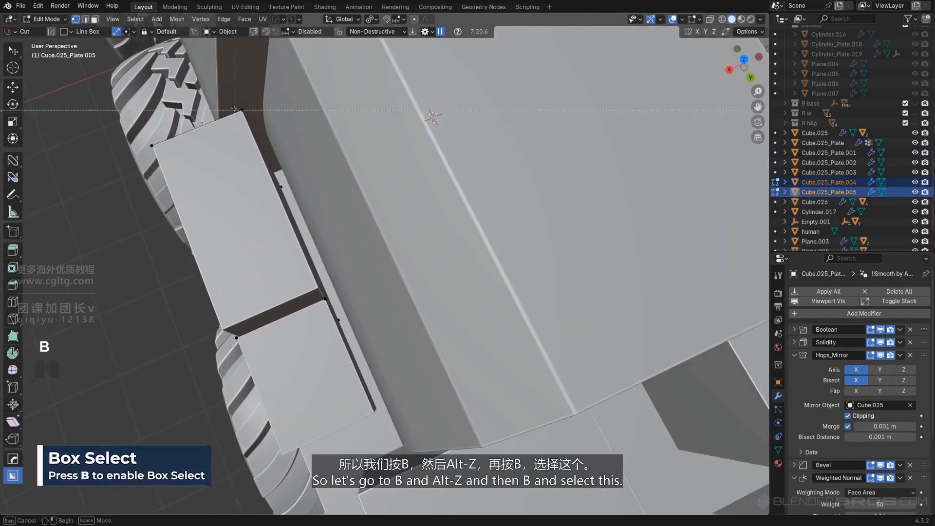
pyautogui.hotkey('alt', 'z')
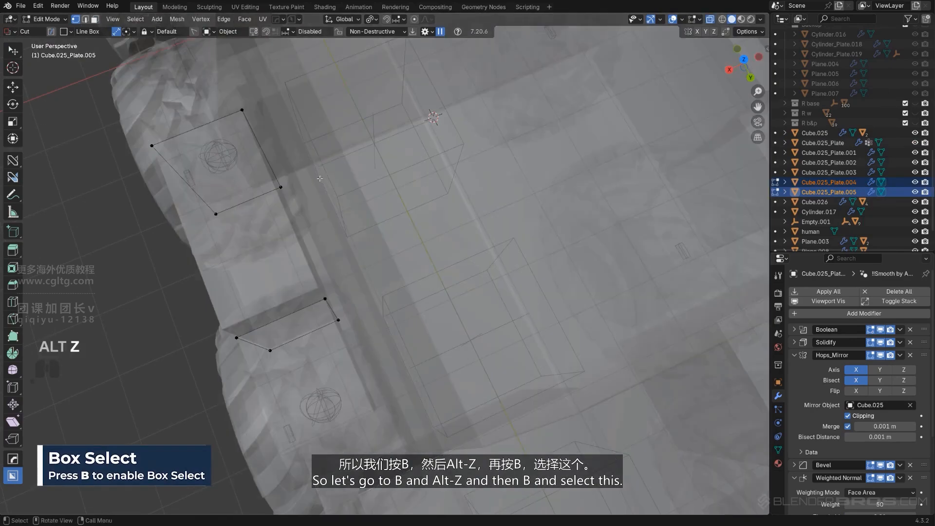
pyautogui.moveTo(227, 87); pyautogui.dragTo(358, 245)
pyautogui.scroll(-1, 332, 273)
pyautogui.hotkey('ctrl', 'z')
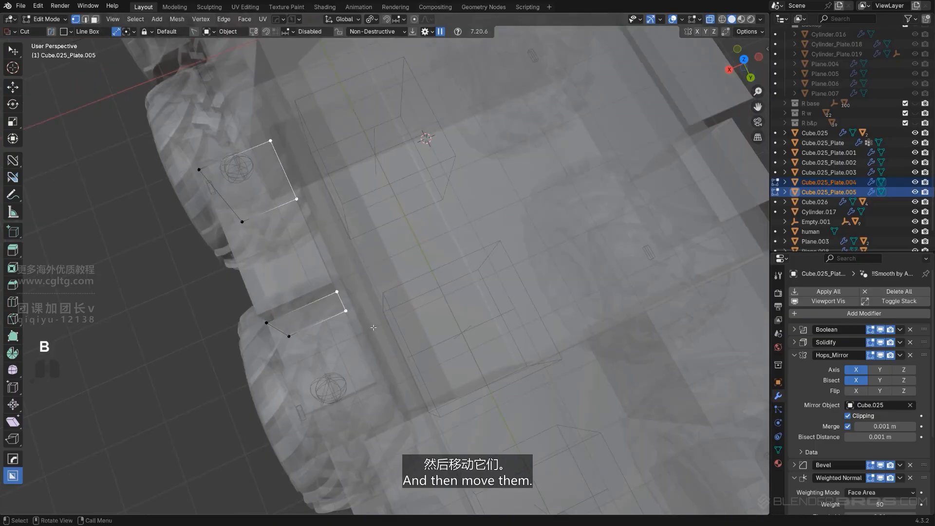
pyautogui.hotkey('alt', 'z')
pyautogui.press('g')
pyautogui.press('x')
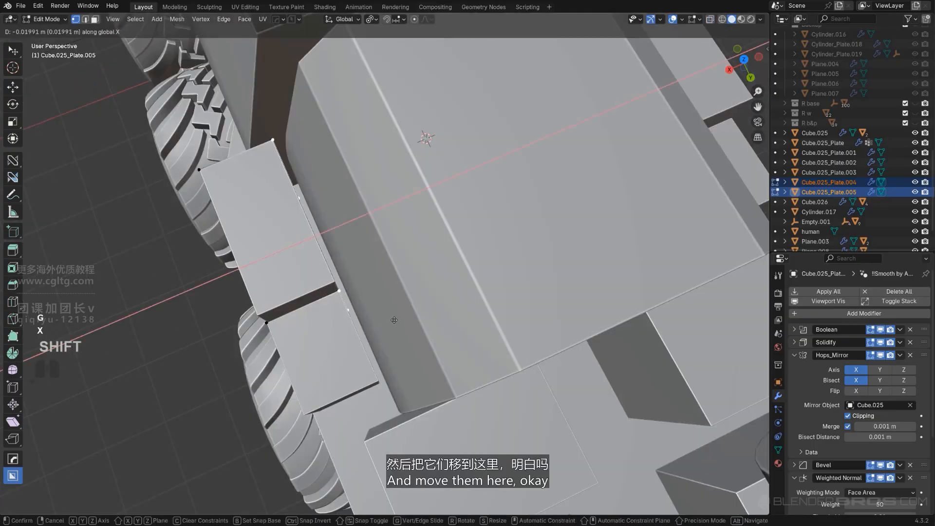
pyautogui.click(453, 302)
pyautogui.moveTo(376, 321); pyautogui.dragTo(426, 257, button='middle')
pyautogui.press('KP_5')
pyautogui.press('KP_5')
pyautogui.press('Tab')
# - Examine the balance between the cab, deck boxes, tank and wheels of the truck blockout in side view
pyautogui.scroll(-5, 431, 214)
pyautogui.moveTo(434, 186); pyautogui.dragTo(448, 230, button='middle')
pyautogui.click(544, 153)
pyautogui.press('KP_5')
pyautogui.scroll(2, 424, 211)
pyautogui.scroll(-3, 418, 241)
pyautogui.scroll(4, 387, 246)
pyautogui.scroll(-3, 413, 229)
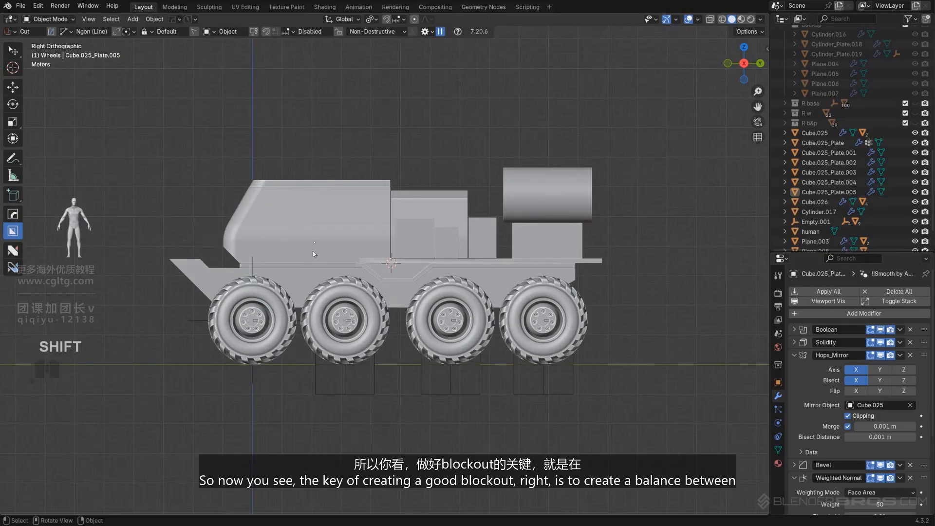
pyautogui.keyDown('shift'); pyautogui.moveTo(332, 348); pyautogui.dragTo(323, 341, button='middle'); pyautogui.keyUp('shift')
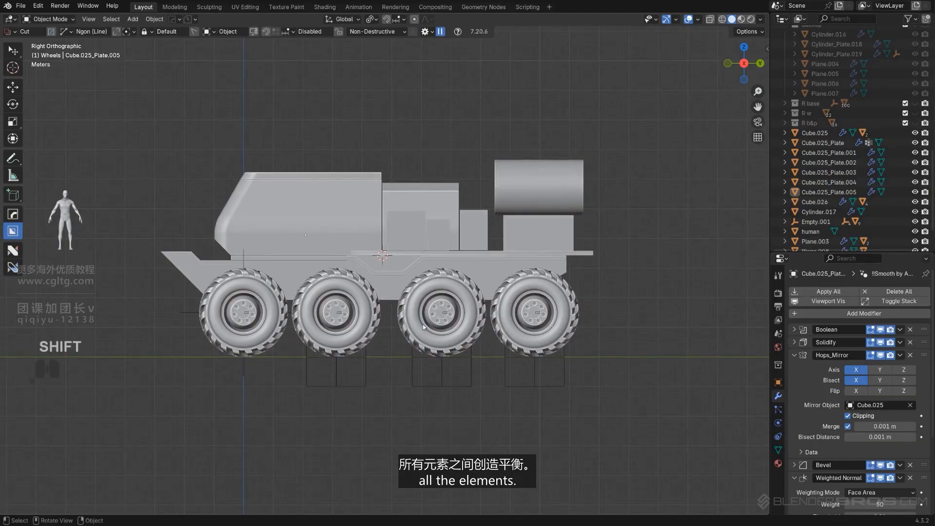
pyautogui.scroll(2, 428, 321)
pyautogui.keyDown('shift'); pyautogui.moveTo(436, 319); pyautogui.dragTo(378, 336, button='middle'); pyautogui.keyUp('shift')
pyautogui.scroll(-2, 390, 321)
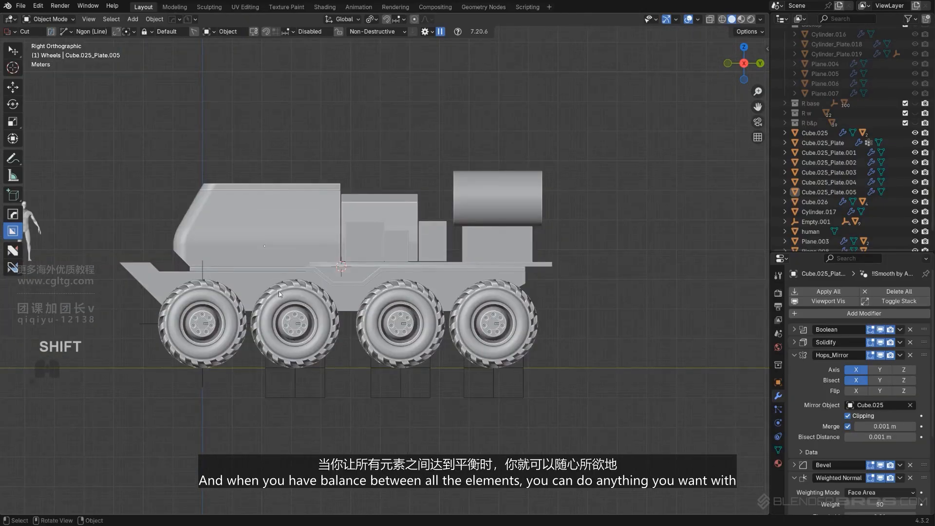
pyautogui.moveTo(279, 291); pyautogui.dragTo(292, 321, button='middle')
pyautogui.press('KP_5')
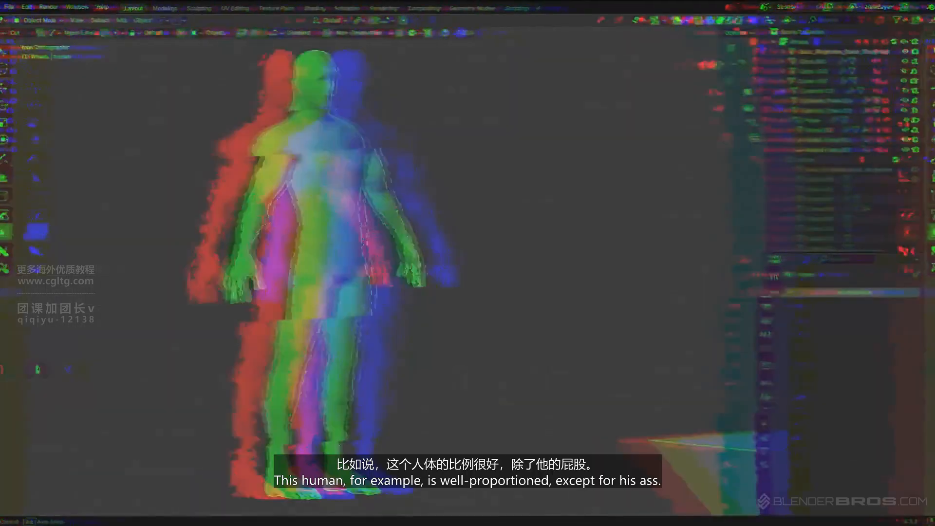
# - Examine the proportions of the human figure's head, neck, torso and limbs
pyautogui.moveTo(344, 214); pyautogui.dragTo(540, 200, button='middle')
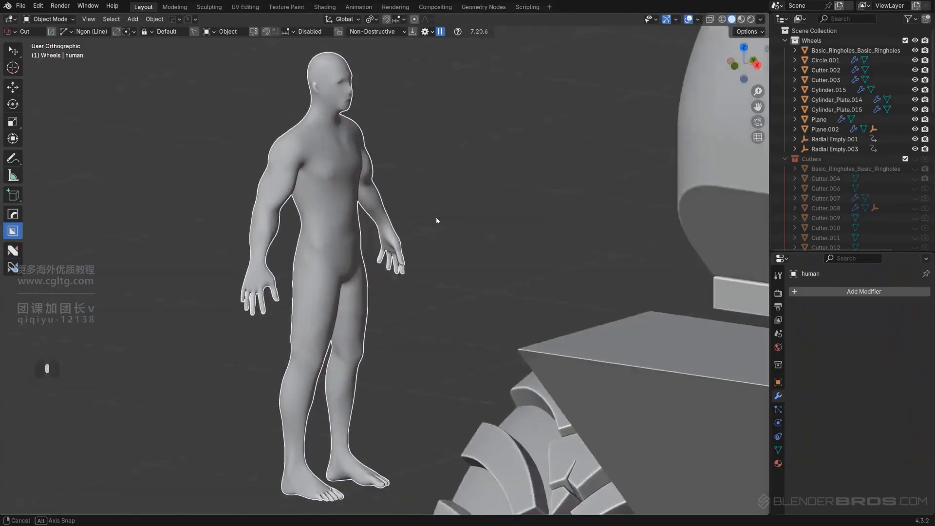
pyautogui.moveTo(368, 217)
pyautogui.mouseDown(button='middle')
pyautogui.moveTo(346, 208)
pyautogui.moveTo(388, 194)
pyautogui.mouseUp(button='middle')
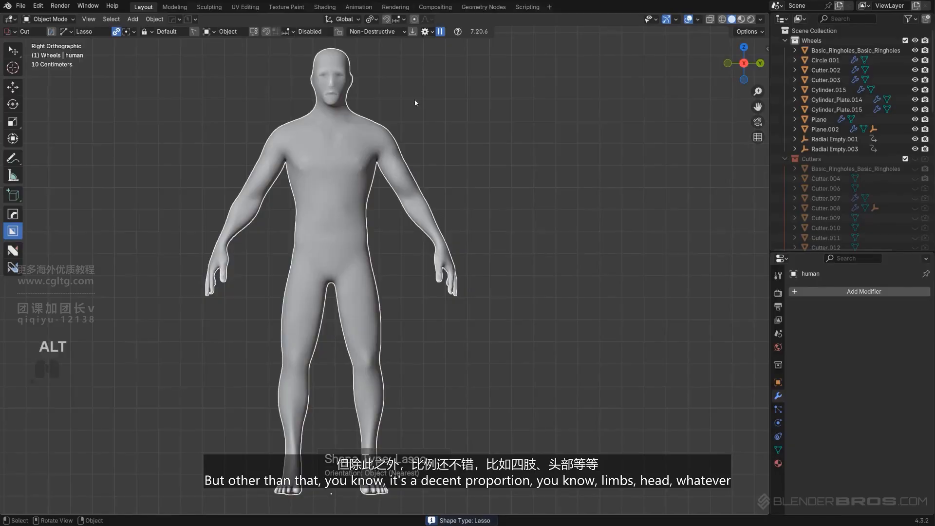
pyautogui.keyDown('shift'); pyautogui.moveTo(376, 100); pyautogui.dragTo(363, 59, button='middle'); pyautogui.keyUp('shift')
pyautogui.keyDown('shift'); pyautogui.moveTo(389, 178); pyautogui.dragTo(404, 221, button='middle'); pyautogui.keyUp('shift')
pyautogui.scroll(3, 347, 109)
pyautogui.keyDown('shift'); pyautogui.moveTo(356, 119); pyautogui.dragTo(451, 380, button='middle'); pyautogui.keyUp('shift')
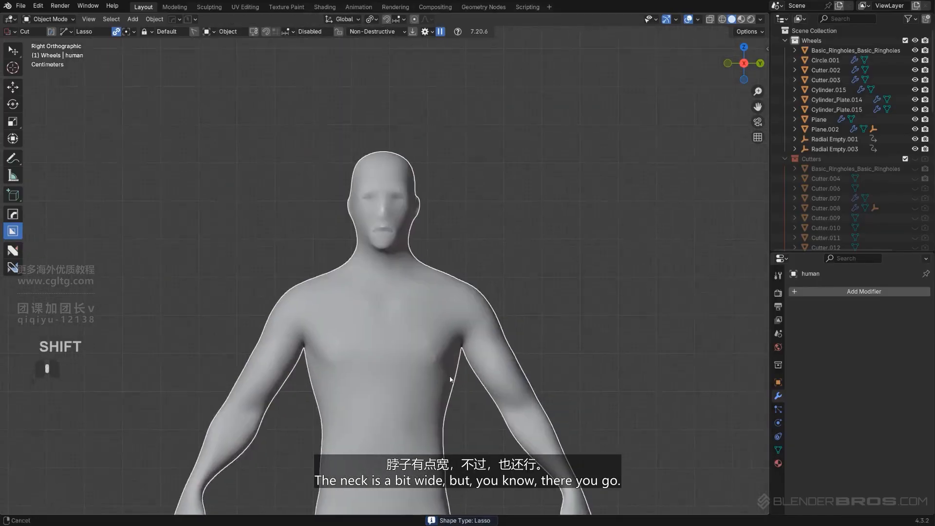
pyautogui.scroll(4, 429, 272)
pyautogui.scroll(-9, 423, 245)
pyautogui.keyDown('shift'); pyautogui.moveTo(410, 245); pyautogui.dragTo(404, 232, button='middle'); pyautogui.keyUp('shift')
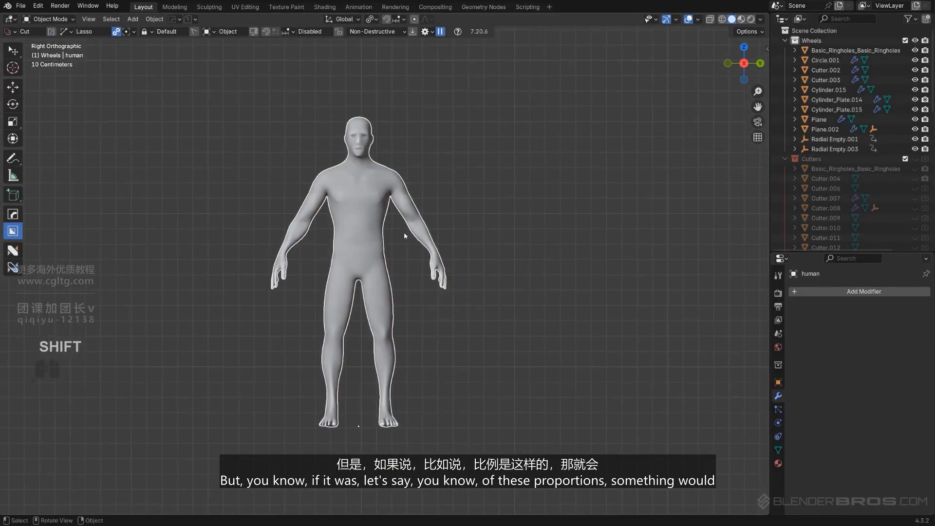
# - Try stretching the human figure along the Y axis to distort its proportions
pyautogui.press('s')
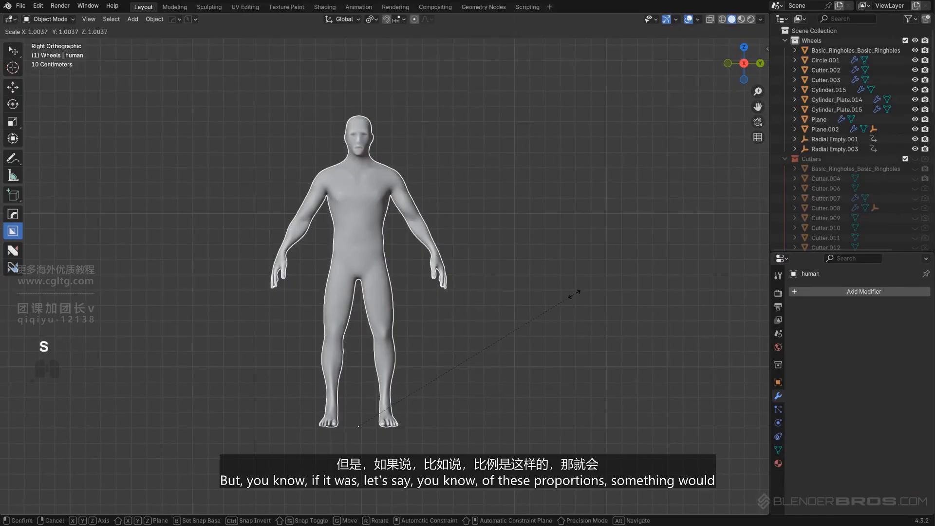
pyautogui.press('y')
pyautogui.click(486, 240)
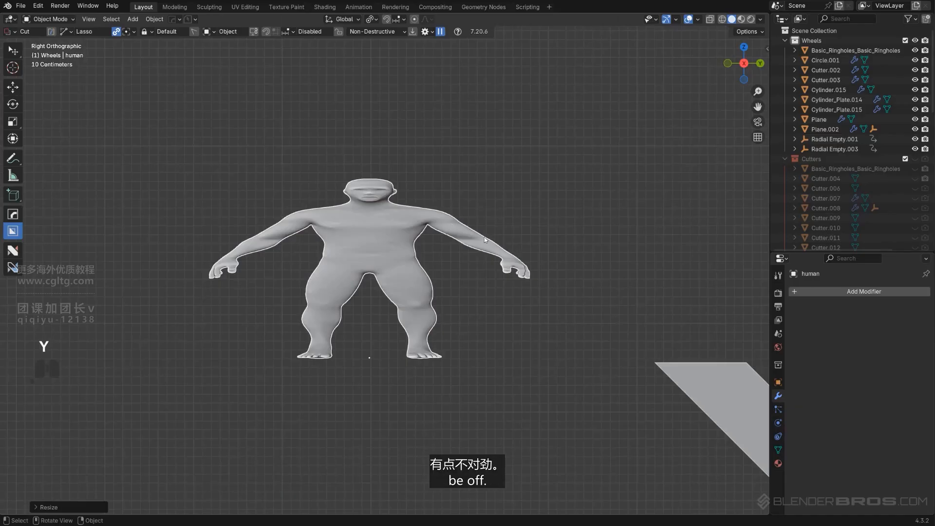
pyautogui.moveTo(486, 240)
pyautogui.mouseDown(button='middle')
pyautogui.moveTo(344, 235)
pyautogui.moveTo(407, 246)
pyautogui.moveTo(378, 191)
pyautogui.mouseUp(button='middle')
pyautogui.hotkey('ctrl', 'z')
pyautogui.hotkey('ctrl', 'z')
pyautogui.keyDown('alt'); pyautogui.scroll(1, 378, 191); pyautogui.keyUp('alt')
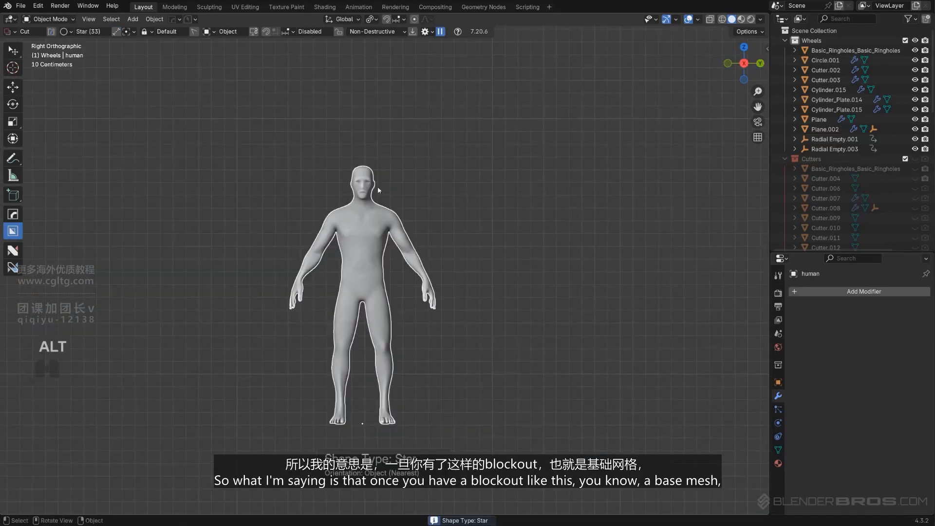
# - Compare the human figure with the truck blockout in side view
pyautogui.scroll(4, 311, 306)
pyautogui.keyDown('shift'); pyautogui.moveTo(361, 289); pyautogui.dragTo(415, 206, button='middle'); pyautogui.keyUp('shift')
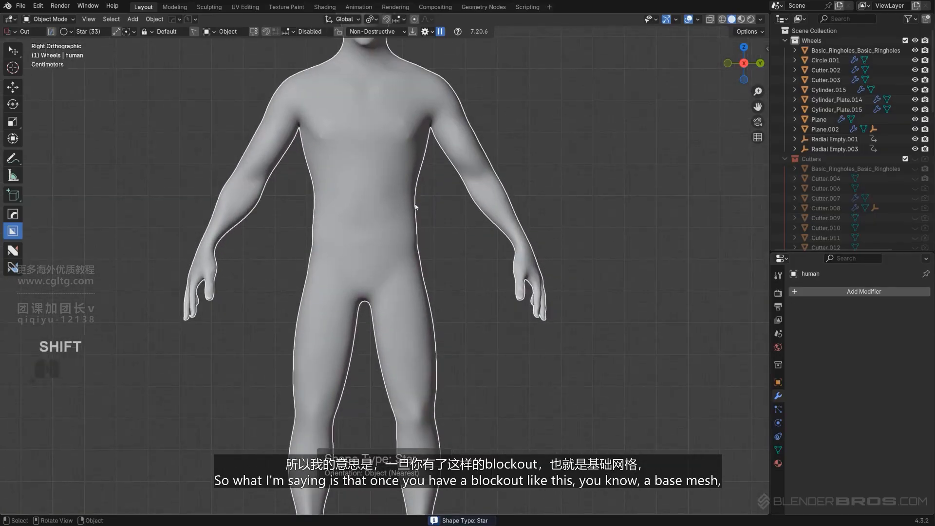
pyautogui.scroll(-12, 438, 263)
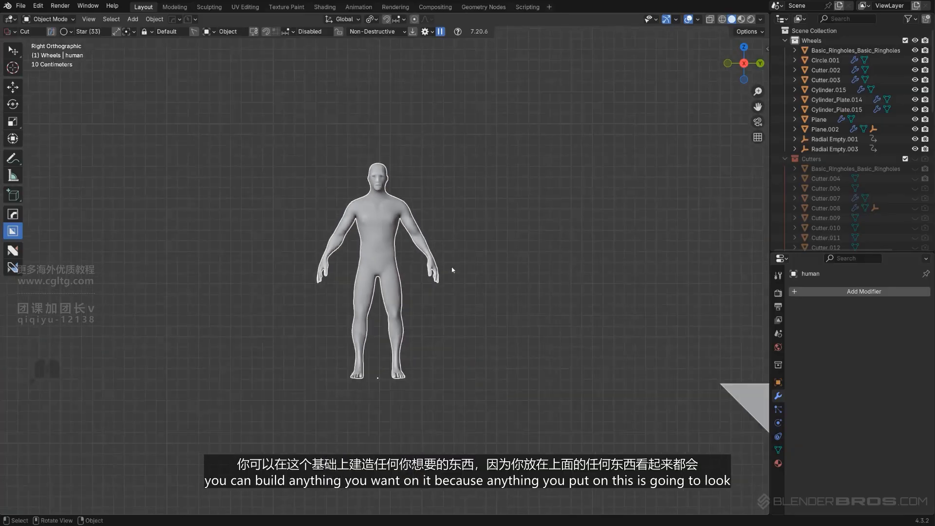
pyautogui.keyDown('shift'); pyautogui.moveTo(554, 279); pyautogui.dragTo(342, 222, button='middle'); pyautogui.keyUp('shift')
pyautogui.scroll(3, 370, 223)
pyautogui.keyDown('shift'); pyautogui.moveTo(430, 228); pyautogui.dragTo(366, 294, button='middle'); pyautogui.keyUp('shift')
pyautogui.scroll(-3, 366, 291)
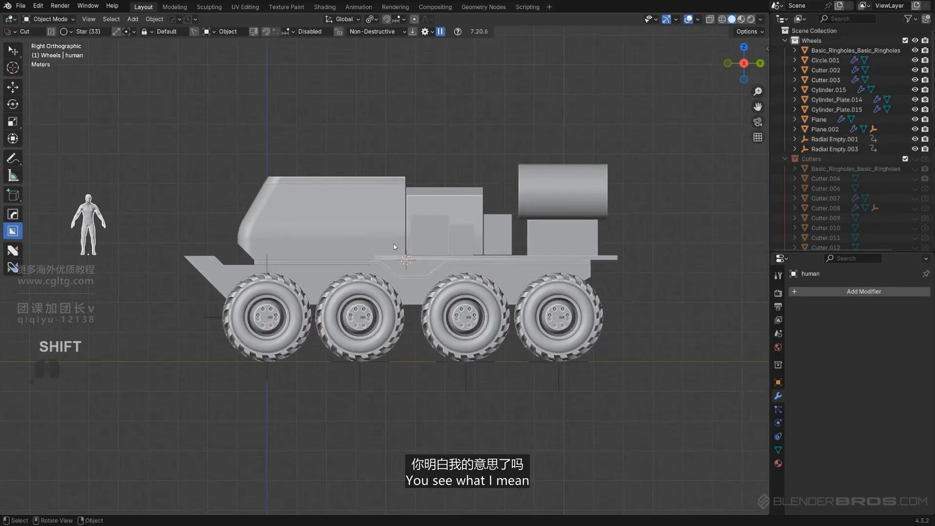
pyautogui.click(306, 229)
pyautogui.scroll(3, 306, 229)
pyautogui.scroll(-2, 332, 225)
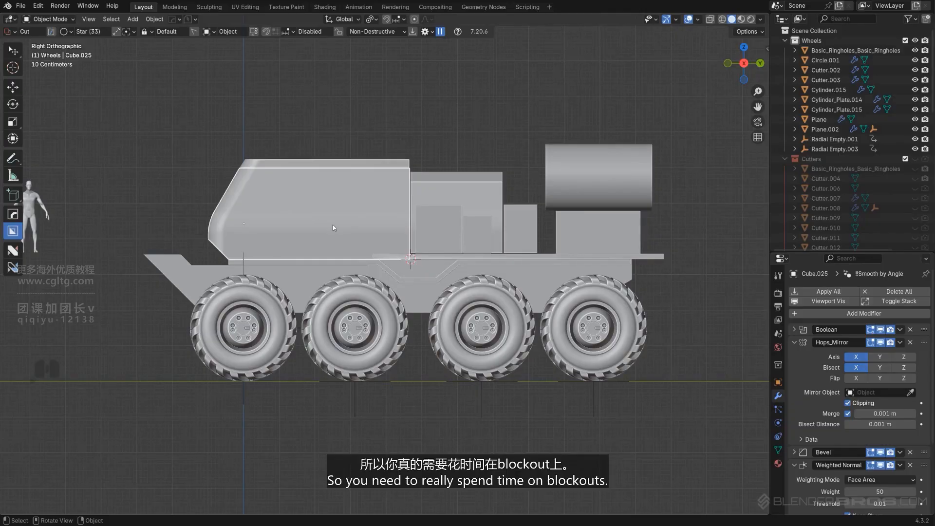
# - Remove the first Hops_Mirror modifier from the front wheel's hub plate, keeping the mirror across Cube.025
pyautogui.scroll(4, 300, 314)
pyautogui.scroll(4, 562, 183)
pyautogui.keyDown('shift'); pyautogui.moveTo(182, 391); pyautogui.dragTo(400, 353, button='middle'); pyautogui.keyUp('shift')
pyautogui.scroll(1, 562, 183)
pyautogui.scroll(2, 400, 354)
pyautogui.click(486, 255)
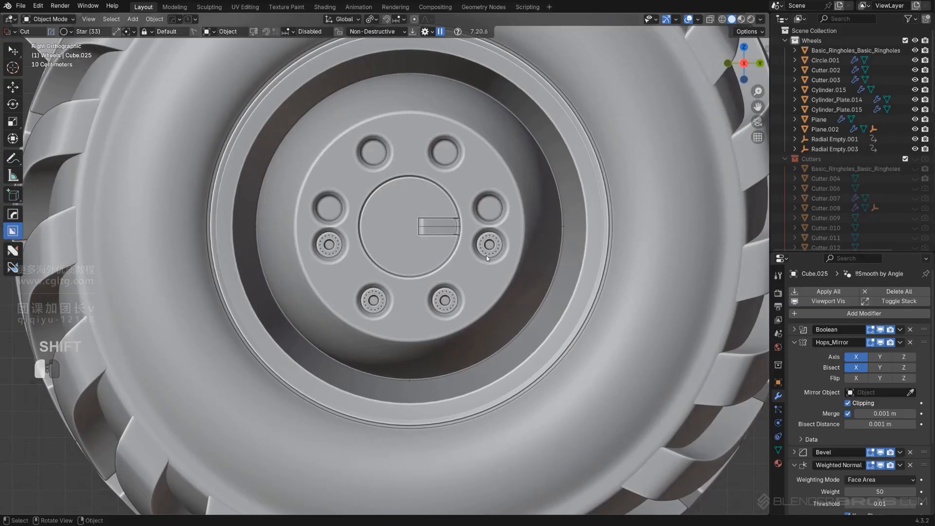
pyautogui.click(488, 283)
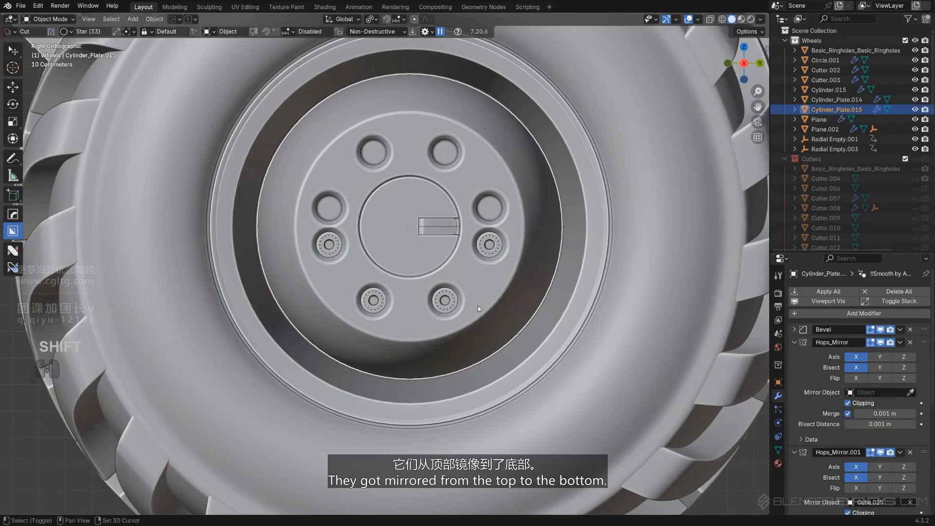
pyautogui.keyDown('shift'); pyautogui.moveTo(477, 306); pyautogui.dragTo(428, 302, button='middle'); pyautogui.keyUp('shift')
pyautogui.scroll(-4, 891, 414)
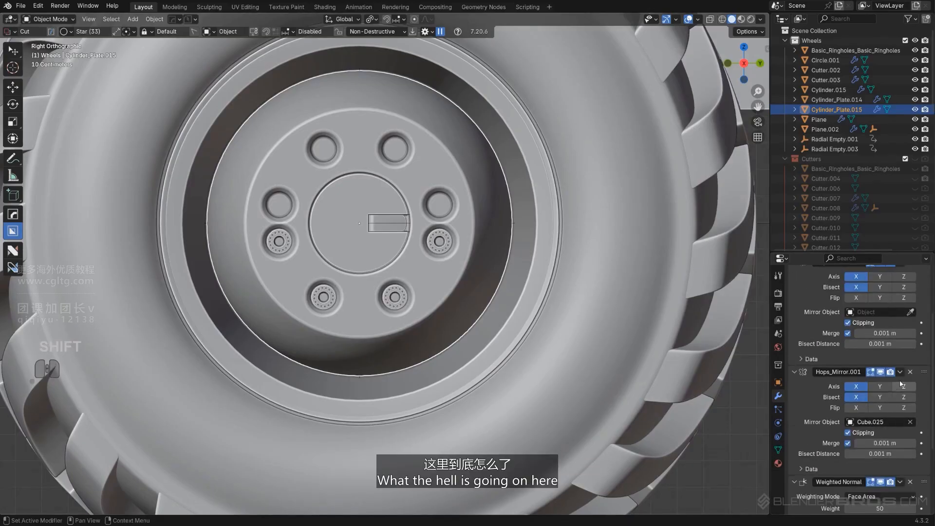
pyautogui.scroll(3, 884, 374)
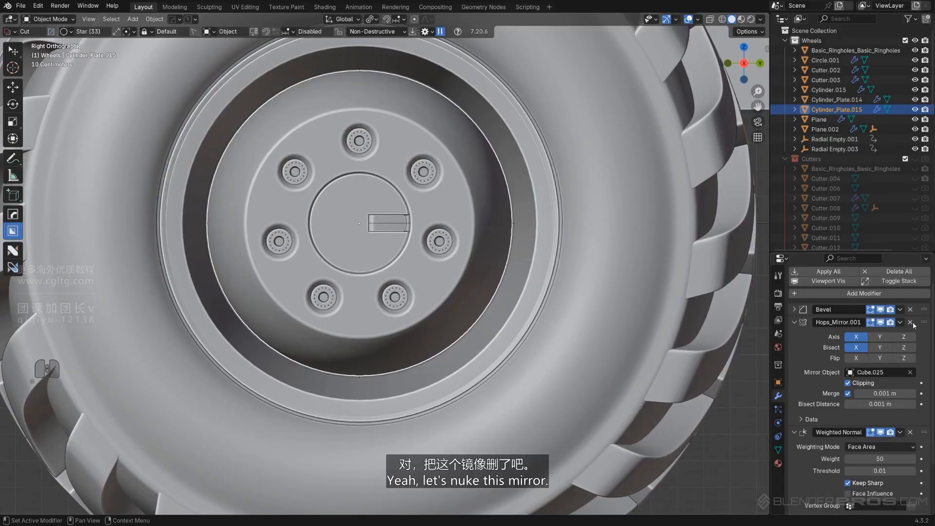
# - Inspect the hubs and tire treads of the mirrored wheels from several angles
pyautogui.scroll(-8, 445, 326)
pyautogui.moveTo(445, 326); pyautogui.dragTo(341, 296, button='middle')
pyautogui.scroll(5, 377, 271)
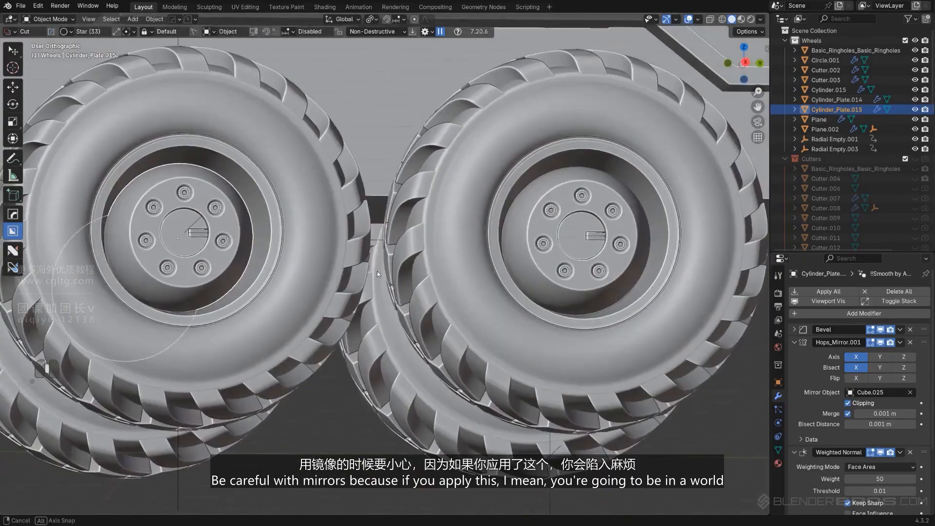
pyautogui.moveTo(377, 271); pyautogui.dragTo(506, 277, button='middle')
pyautogui.press('KP_5')
pyautogui.scroll(-4, 409, 281)
pyautogui.scroll(3, 418, 275)
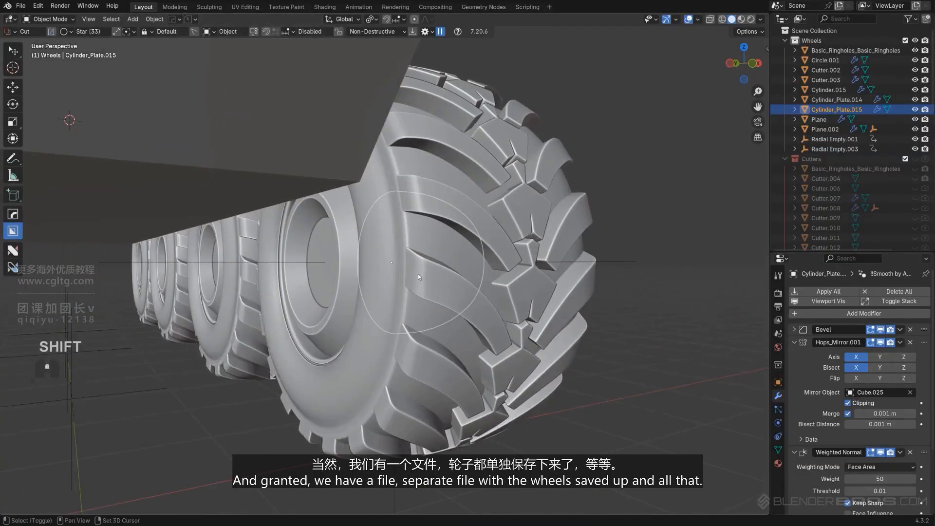
pyautogui.moveTo(418, 274); pyautogui.dragTo(419, 306, button='middle')
pyautogui.moveTo(420, 306)
pyautogui.keyDown('shift'); pyautogui.mouseDown(button='middle')
pyautogui.moveTo(426, 297)
pyautogui.moveTo(418, 324)
pyautogui.moveTo(409, 296)
pyautogui.mouseUp(button='middle'); pyautogui.keyUp('shift')
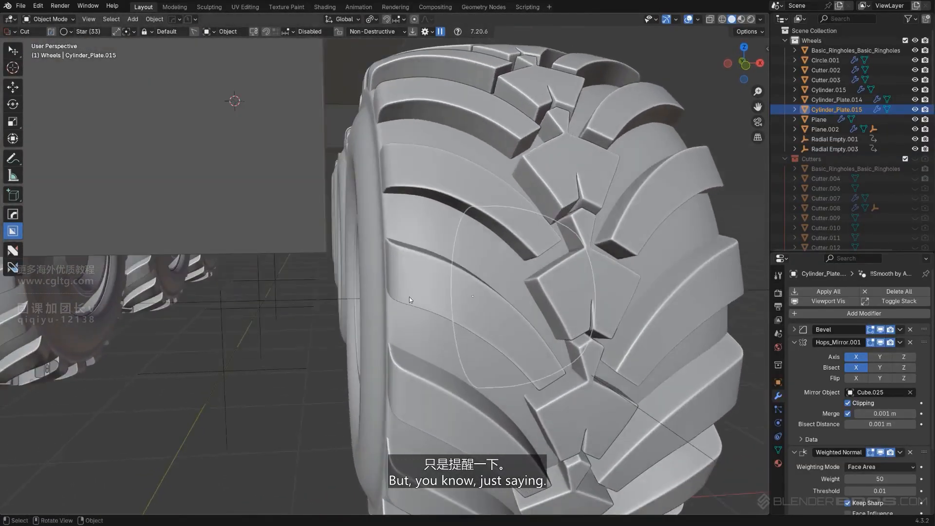
# - Review the whole truck and its wheels in the right orthographic view
pyautogui.scroll(-6, 409, 296)
pyautogui.keyDown('alt'); pyautogui.moveTo(459, 279); pyautogui.dragTo(401, 267, button='middle'); pyautogui.keyUp('alt')
pyautogui.press('KP_5')
pyautogui.scroll(-4, 442, 250)
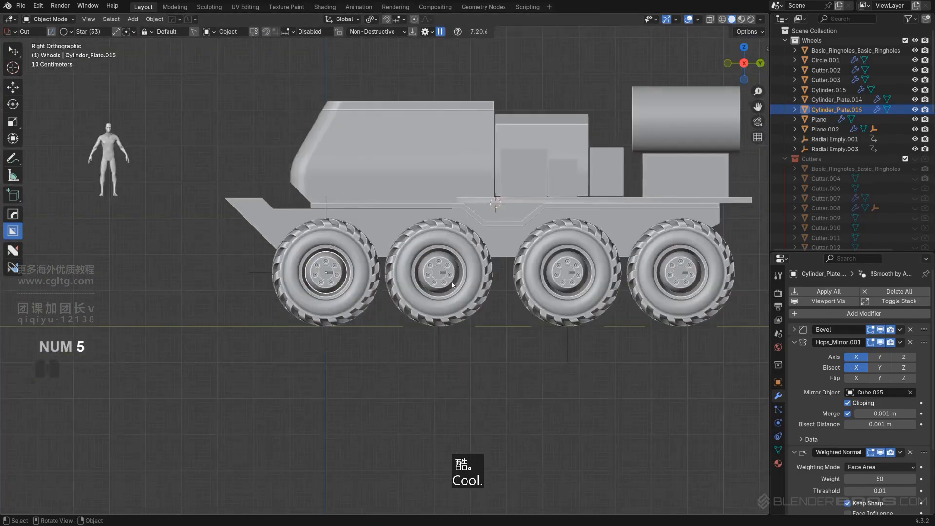
pyautogui.keyDown('shift'); pyautogui.moveTo(468, 261); pyautogui.dragTo(337, 275, button='middle'); pyautogui.keyUp('shift')
pyautogui.scroll(4, 338, 275)
pyautogui.scroll(-3, 338, 276)
pyautogui.keyDown('shift'); pyautogui.moveTo(316, 238); pyautogui.dragTo(354, 256, button='middle'); pyautogui.keyUp('shift')
pyautogui.scroll(3, 440, 247)
pyautogui.scroll(-3, 419, 241)
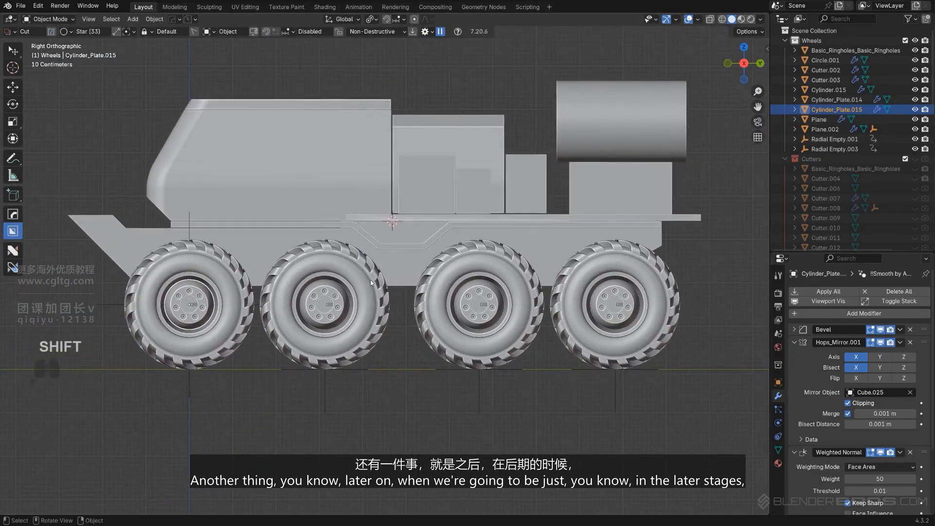
pyautogui.scroll(3, 214, 299)
pyautogui.keyDown('shift'); pyautogui.moveTo(214, 298); pyautogui.dragTo(322, 262, button='middle'); pyautogui.keyUp('shift')
pyautogui.scroll(1, 323, 262)
pyautogui.click(122, 303)
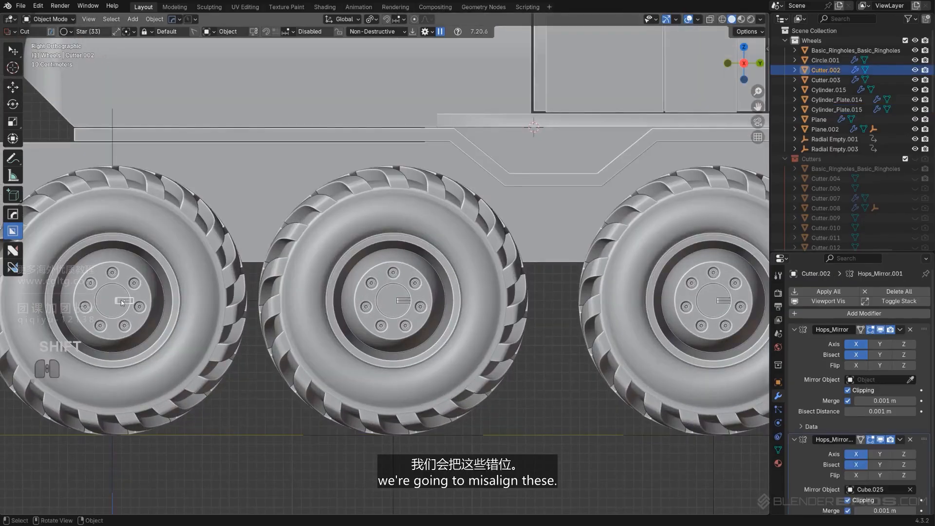
pyautogui.keyDown('shift'); pyautogui.click(116, 295); pyautogui.keyUp('shift')
pyautogui.keyDown('shift'); pyautogui.click(126, 300); pyautogui.keyUp('shift')
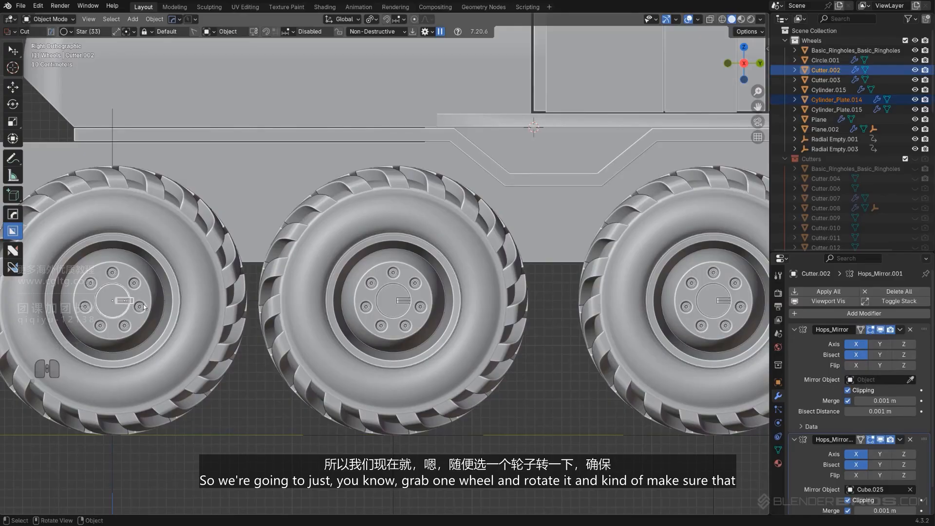
pyautogui.press('r')
pyautogui.rightClick(231, 201)
# - Compare the orientation of the hub and tread patterns across the four wheels in side view
pyautogui.scroll(-5, 496, 291)
pyautogui.keyDown('shift'); pyautogui.moveTo(492, 291); pyautogui.dragTo(435, 296, button='middle'); pyautogui.keyUp('shift')
pyautogui.scroll(2, 288, 285)
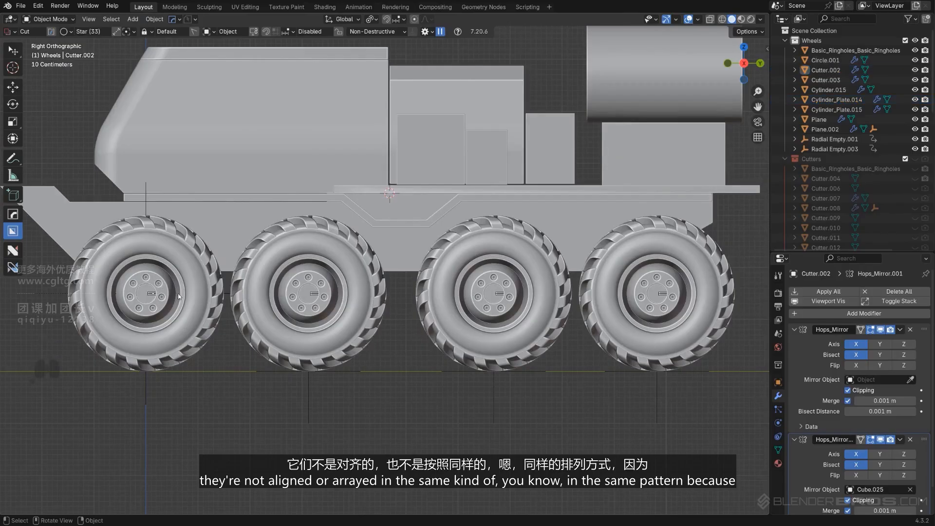
pyautogui.scroll(2, 326, 297)
pyautogui.keyDown('shift'); pyautogui.moveTo(302, 304); pyautogui.dragTo(419, 248, button='middle'); pyautogui.keyUp('shift')
pyautogui.scroll(3, 431, 286)
pyautogui.scroll(-6, 421, 294)
# - Raise the mirrored rear canisters by about 0.16 m in the back orthographic view
pyautogui.press('KP_5')
pyautogui.keyDown('shift'); pyautogui.moveTo(551, 225); pyautogui.dragTo(381, 278, button='middle'); pyautogui.keyUp('shift')
pyautogui.press('KP_5')
pyautogui.scroll(2, 381, 278)
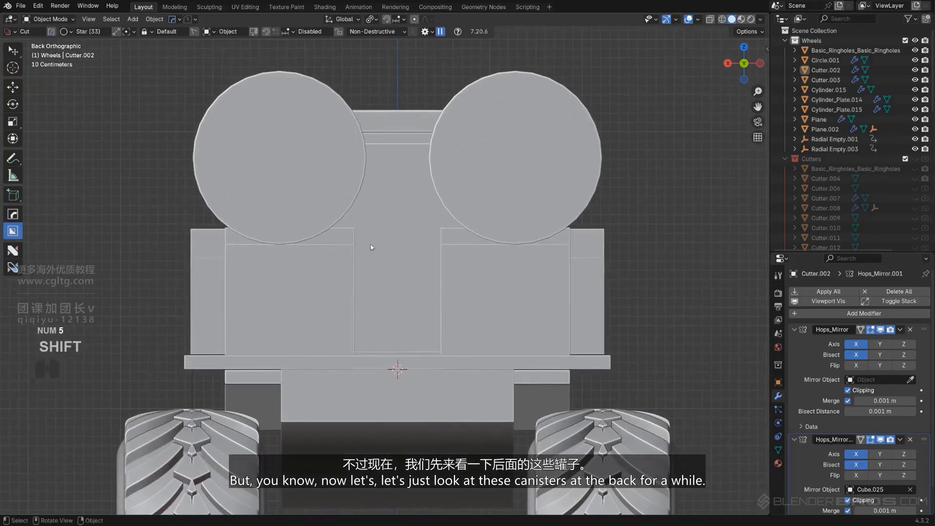
pyautogui.click(317, 178)
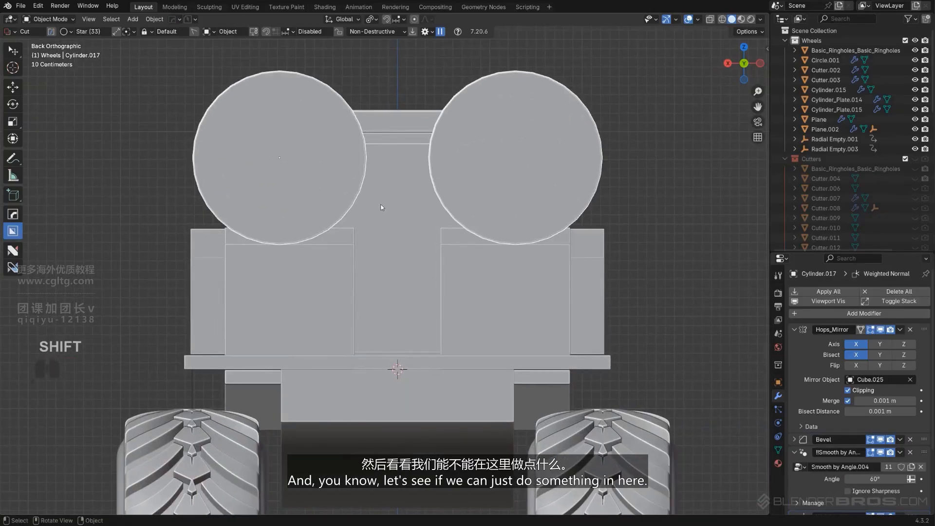
pyautogui.press('g')
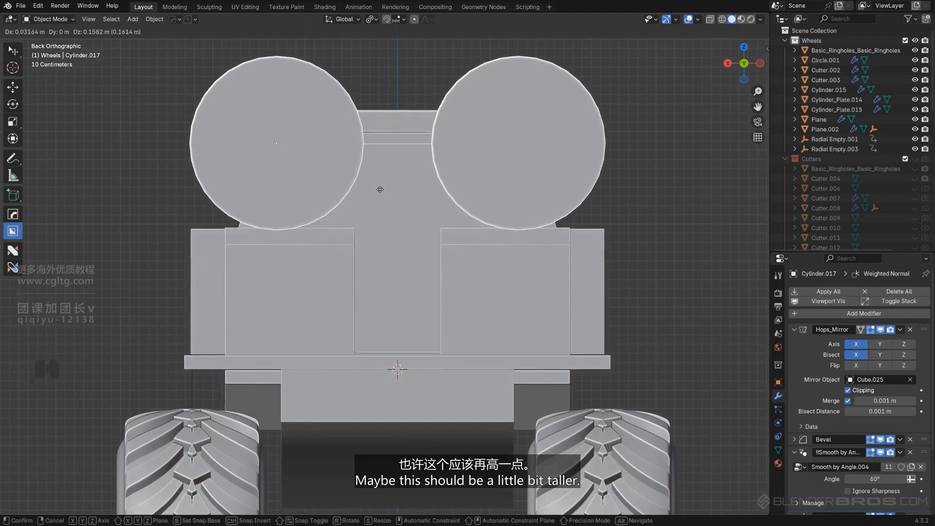
pyautogui.click(382, 190)
# - Raise the top edge of the box beneath the rear canister along Z in the mesh
pyautogui.press('KP_5')
pyautogui.moveTo(335, 255); pyautogui.dragTo(452, 294, button='middle')
pyautogui.click(421, 268)
pyautogui.press('Tab')
pyautogui.scroll(-3, 421, 269)
pyautogui.click(312, 273)
pyautogui.press('g')
pyautogui.press('z')
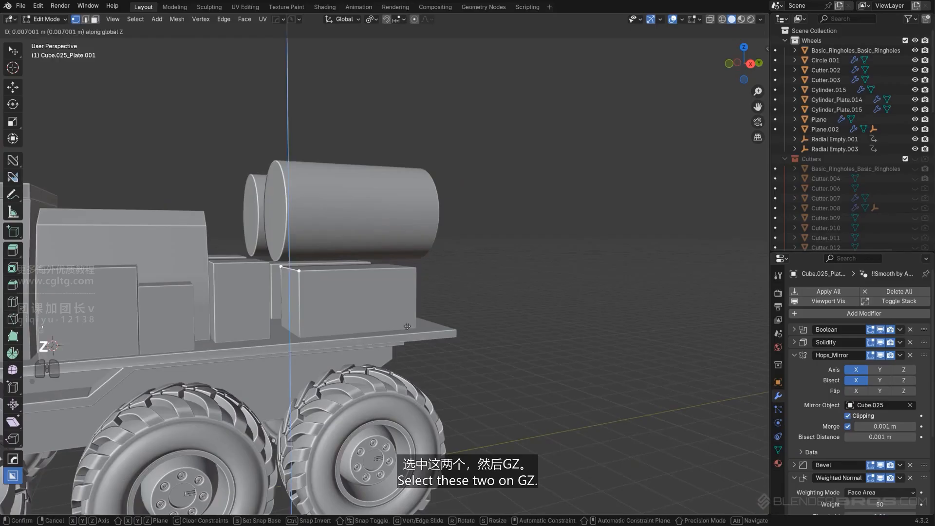
pyautogui.click(407, 313)
pyautogui.press('Tab')
# - Check the raised canisters and deck boxes against the whole truck in side view and at an angle
pyautogui.scroll(-4, 504, 278)
pyautogui.keyDown('alt'); pyautogui.moveTo(503, 276); pyautogui.dragTo(510, 301, button='middle'); pyautogui.keyUp('alt')
pyautogui.press('KP_5')
pyautogui.scroll(5, 501, 264)
pyautogui.scroll(-2, 510, 305)
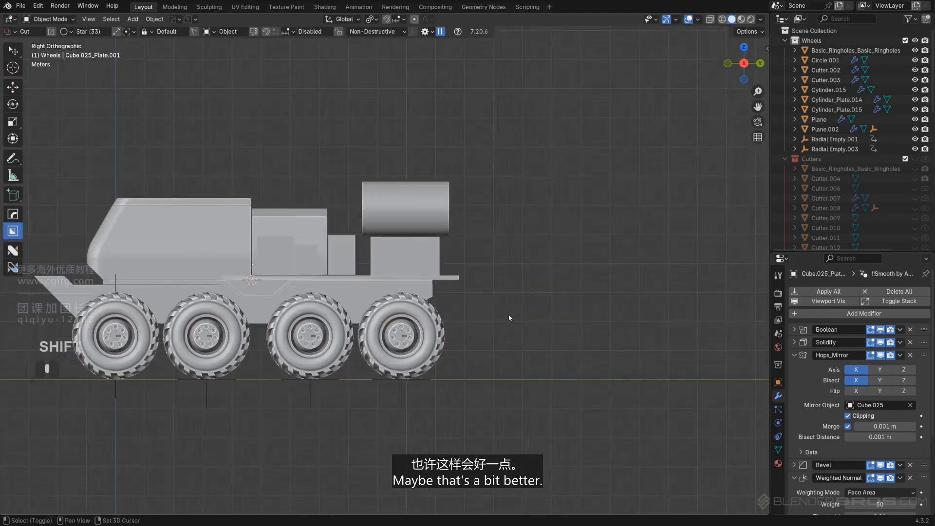
pyautogui.keyDown('shift'); pyautogui.moveTo(467, 257); pyautogui.dragTo(369, 301, button='middle'); pyautogui.keyUp('shift')
pyautogui.scroll(2, 501, 306)
pyautogui.scroll(-1, 530, 272)
pyautogui.press('KP_5')
pyautogui.press('KP_5')
pyautogui.scroll(2, 503, 266)
pyautogui.scroll(2, 394, 289)
# - Reduce the Solidify thickness of the narrow deck box in front of the canisters to make it slimmer
pyautogui.click(351, 264)
pyautogui.keyDown('shift'); pyautogui.moveTo(369, 301); pyautogui.dragTo(406, 302, button='middle'); pyautogui.keyUp('shift')
pyautogui.press('Tab')
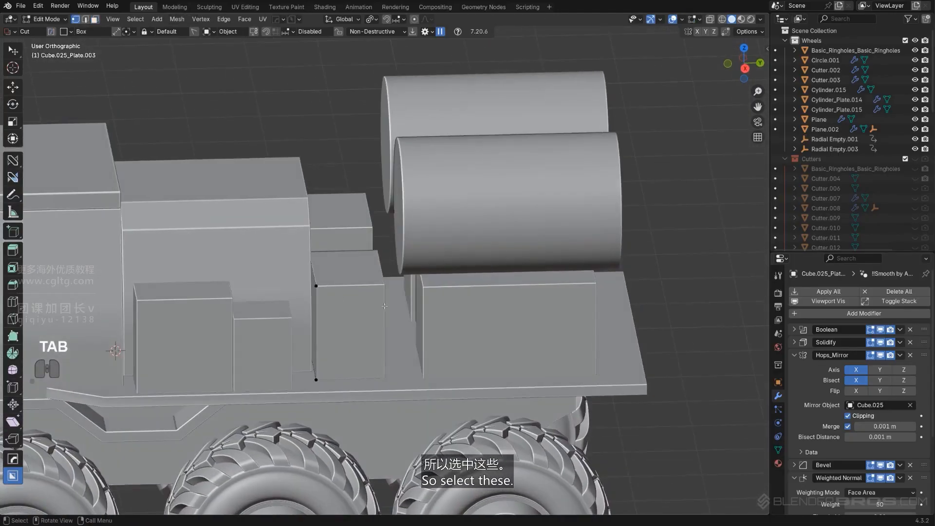
pyautogui.press('Tab')
pyautogui.press('q')
pyautogui.moveTo(401, 310)
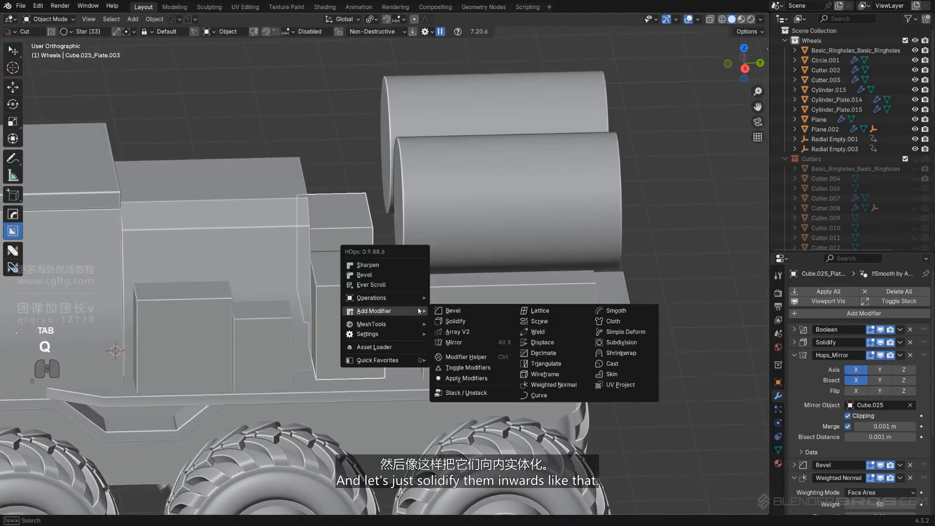
pyautogui.click(447, 322)
pyautogui.click(418, 319)
# - Move the rear canister together with the box beneath it slightly toward the truck's rear along Y
pyautogui.scroll(-3, 418, 319)
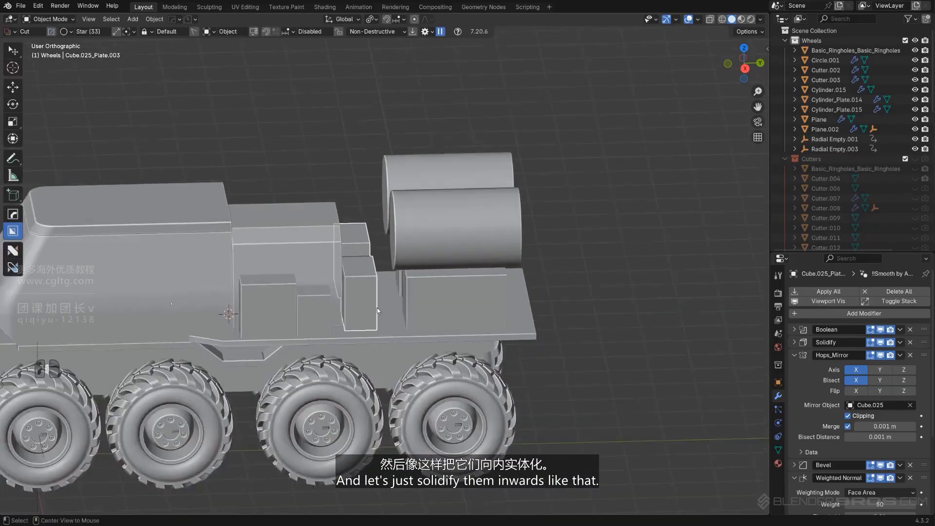
pyautogui.keyDown('alt'); pyautogui.scroll(-1, 432, 301); pyautogui.keyUp('alt')
pyautogui.keyDown('alt'); pyautogui.moveTo(419, 319); pyautogui.dragTo(445, 296, button='middle'); pyautogui.keyUp('alt')
pyautogui.scroll(-2, 432, 301)
pyautogui.click(580, 300)
pyautogui.scroll(1, 459, 258)
pyautogui.click(468, 209)
pyautogui.scroll(3, 471, 219)
pyautogui.keyDown('shift'); pyautogui.click(477, 287); pyautogui.keyUp('shift')
pyautogui.press('g')
pyautogui.press('y')
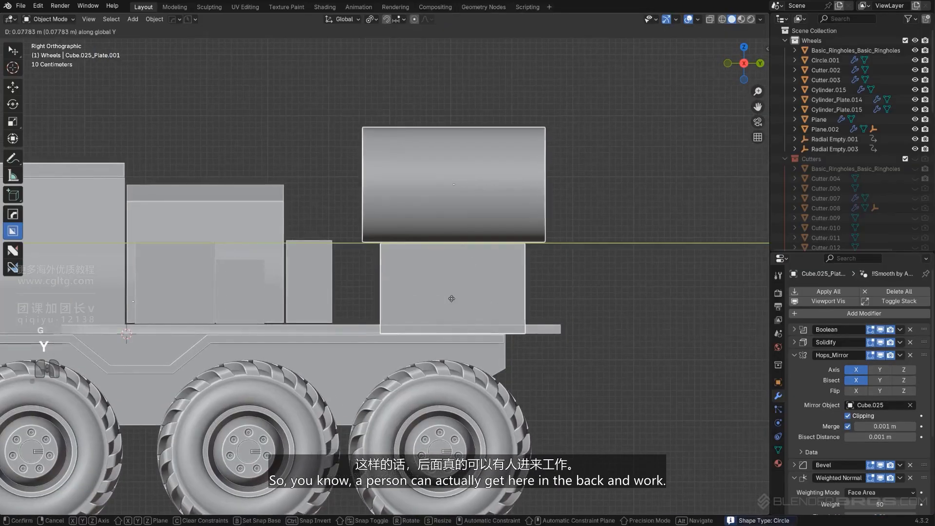
pyautogui.click(452, 298)
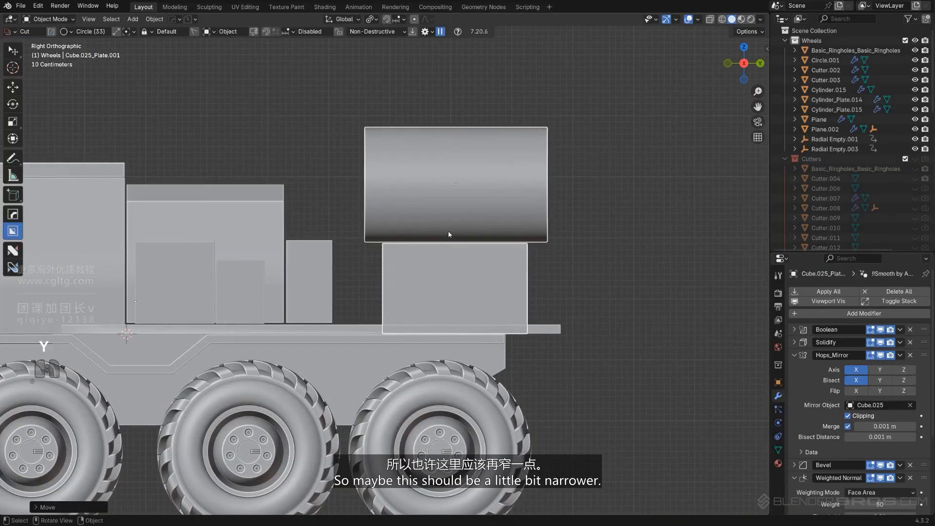
# - Shorten the box beneath the canister by reducing its Solidify thickness
pyautogui.click(448, 230)
pyautogui.click(433, 286)
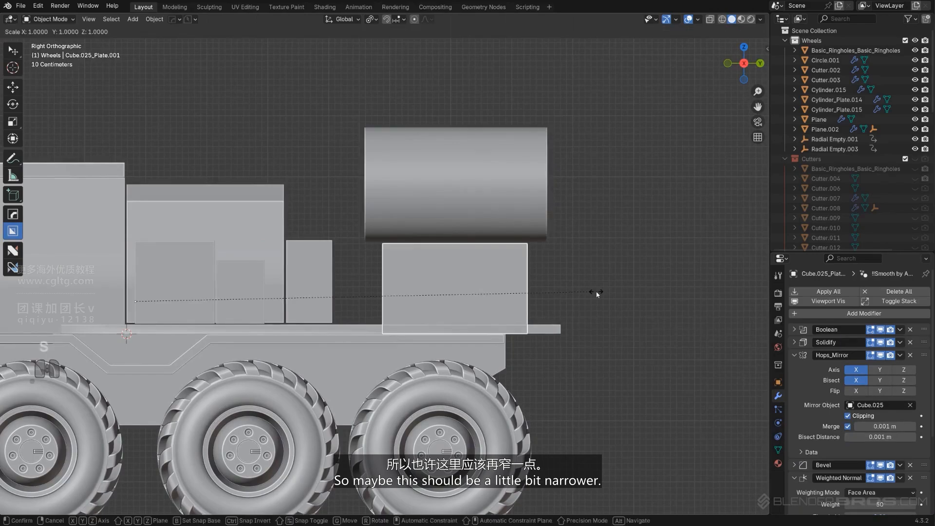
pyautogui.press('q')
pyautogui.moveTo(588, 290)
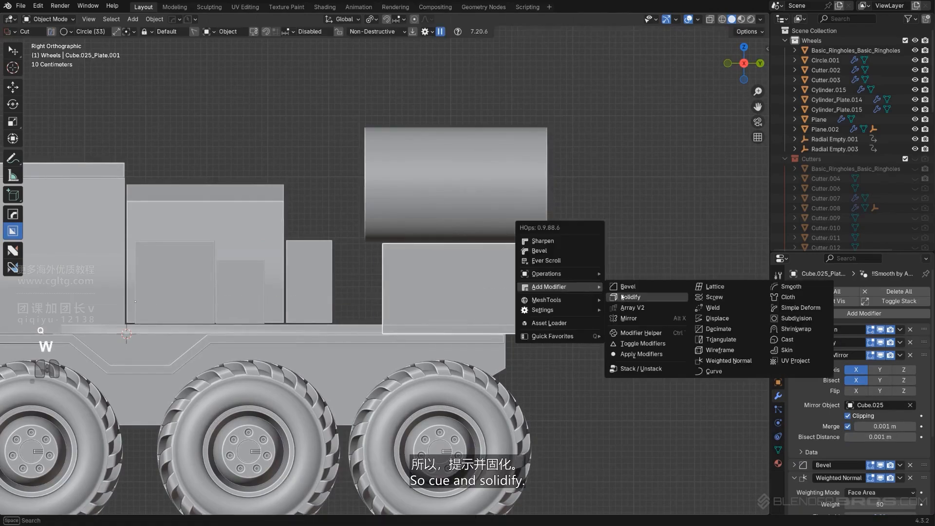
pyautogui.click(622, 296)
pyautogui.click(587, 288)
# - Shift the shortened box farther toward the rear and raise it about 0.17 m to rest on the deck
pyautogui.press('g')
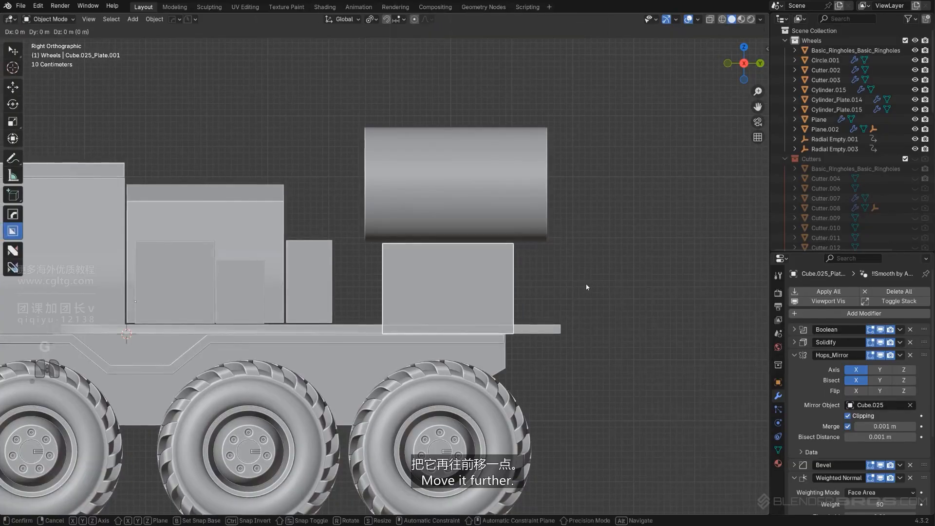
pyautogui.click(601, 287)
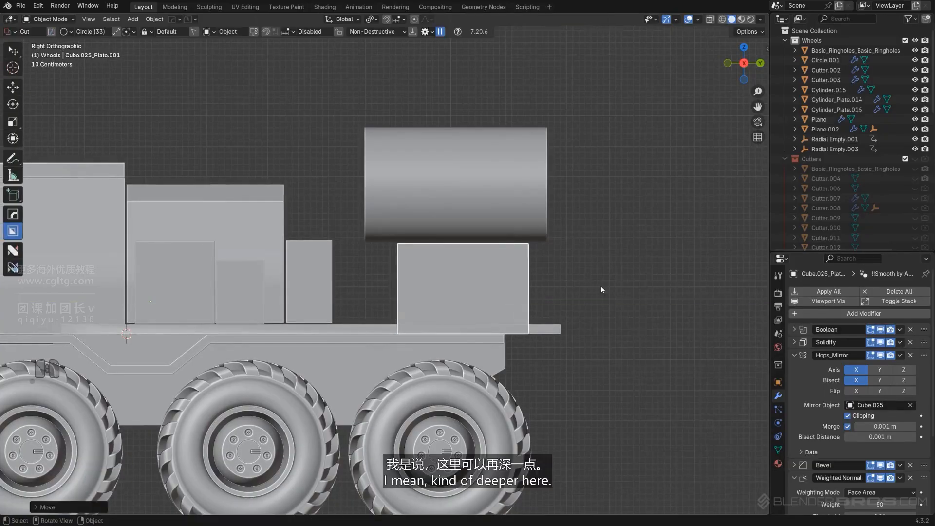
pyautogui.press('g')
pyautogui.press('z')
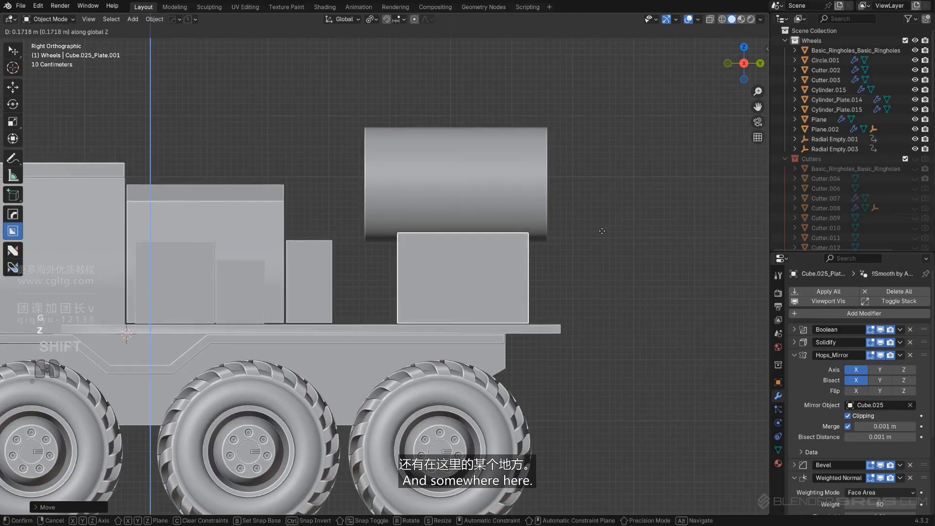
pyautogui.click(598, 231)
# - Move the canister up and rearward so that it sits on top of the rear box
pyautogui.click(489, 235)
pyautogui.press('g')
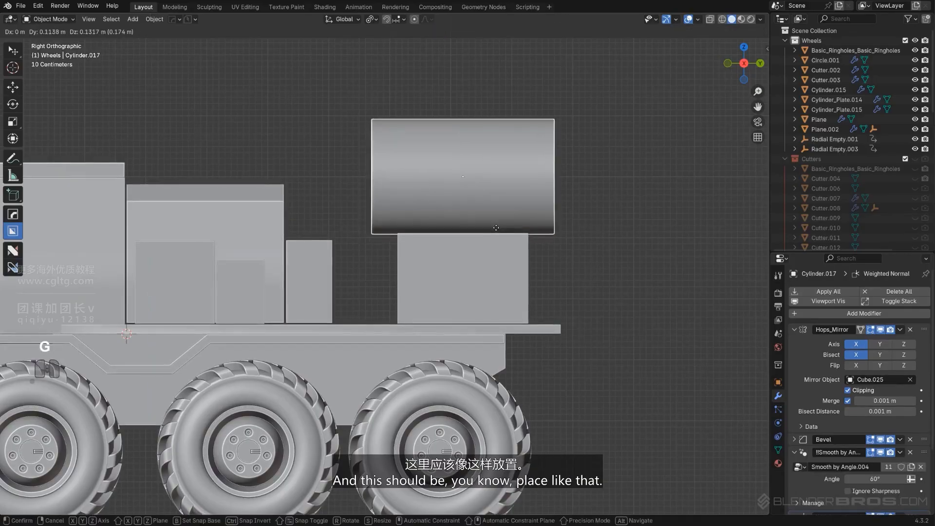
pyautogui.click(508, 231)
# - Lower the canister along Z so that it sinks slightly into the rear box
pyautogui.scroll(-5, 508, 230)
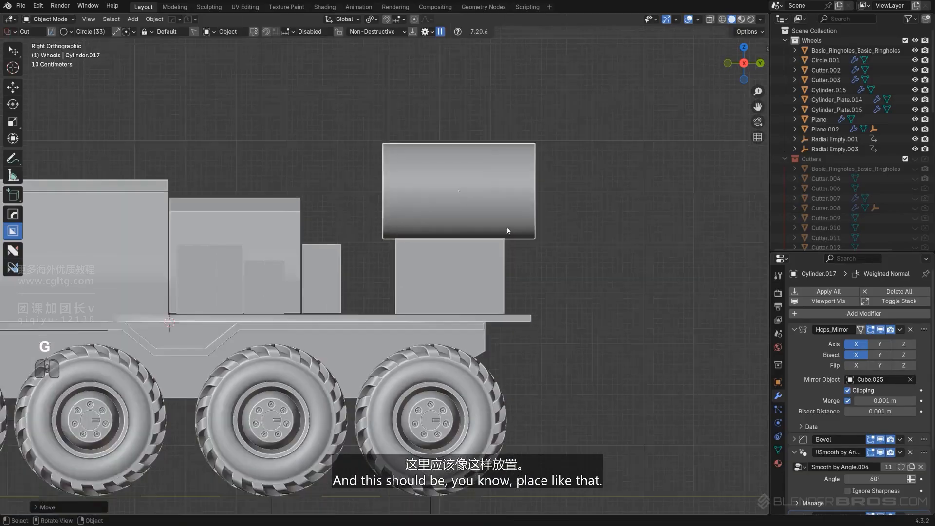
pyautogui.click(519, 256)
pyautogui.scroll(2, 518, 256)
pyautogui.keyDown('shift'); pyautogui.moveTo(455, 308); pyautogui.dragTo(539, 275, button='middle'); pyautogui.keyUp('shift')
pyautogui.scroll(-2, 571, 301)
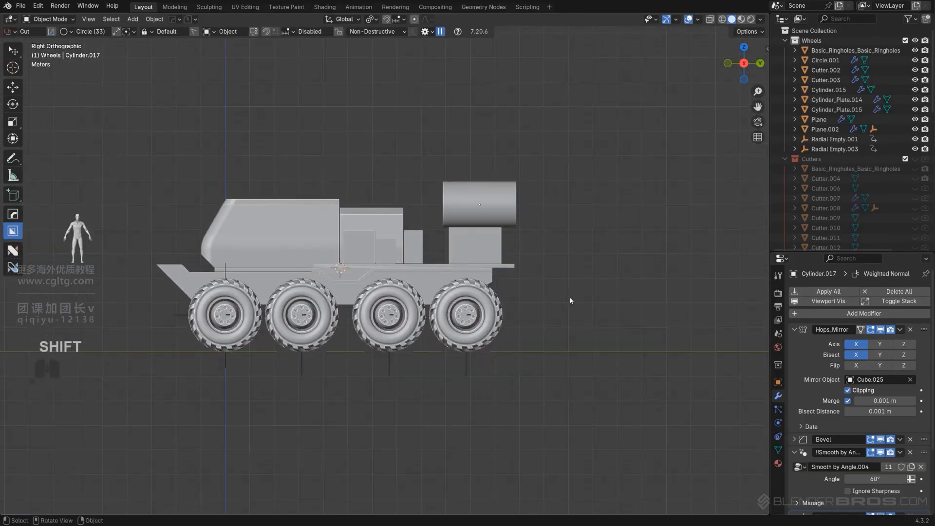
pyautogui.keyDown('shift'); pyautogui.moveTo(580, 298); pyautogui.dragTo(568, 309, button='middle'); pyautogui.keyUp('shift')
pyautogui.scroll(2, 559, 278)
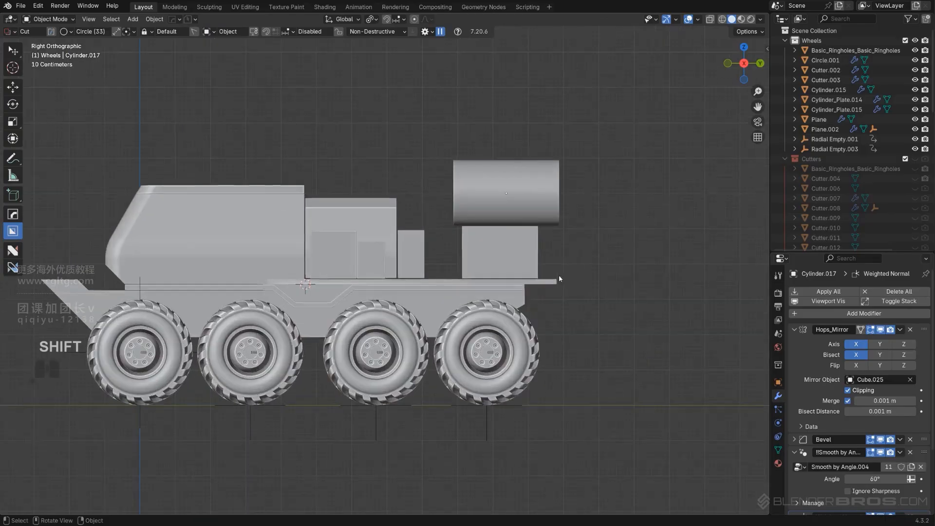
pyautogui.press('g')
pyautogui.press('z')
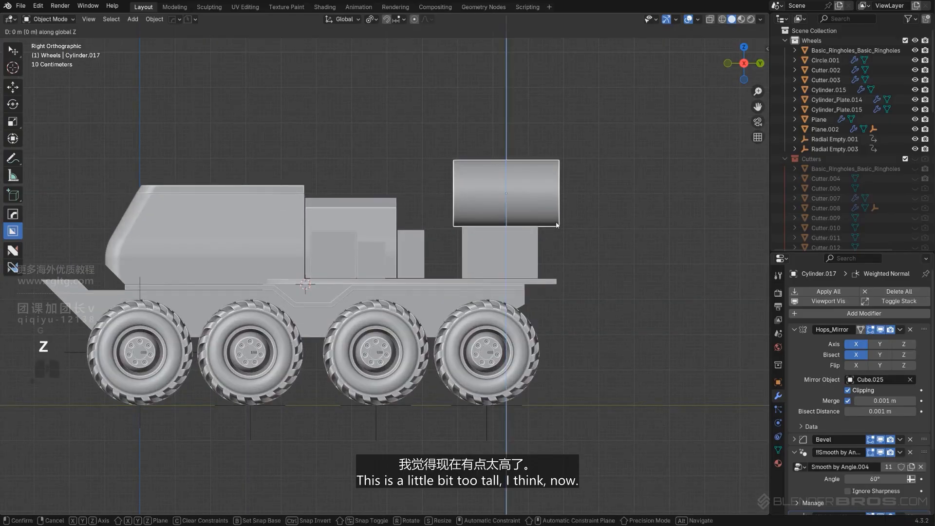
pyautogui.click(538, 263)
# - Lower the top edge of the rear box along Z to meet the underside of the canister
pyautogui.click(516, 253)
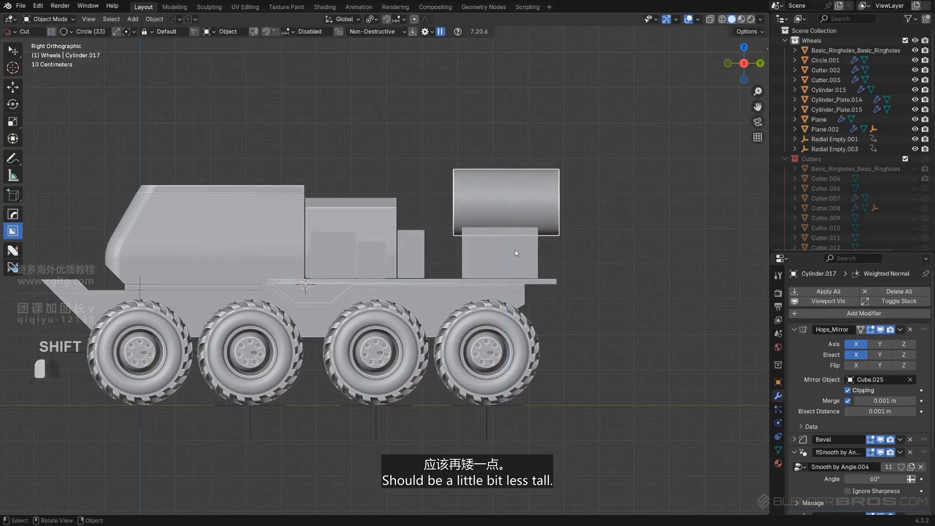
pyautogui.press('Tab')
pyautogui.press('g')
pyautogui.press('z')
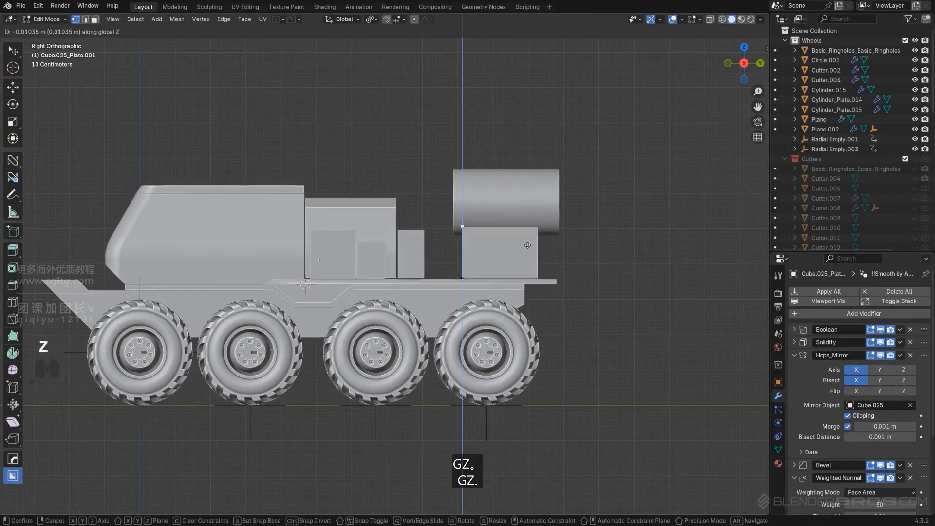
pyautogui.click(529, 299)
pyautogui.press('Tab')
# - Review the lowered canister and rear box against the whole truck and the human figure
pyautogui.scroll(-3, 580, 231)
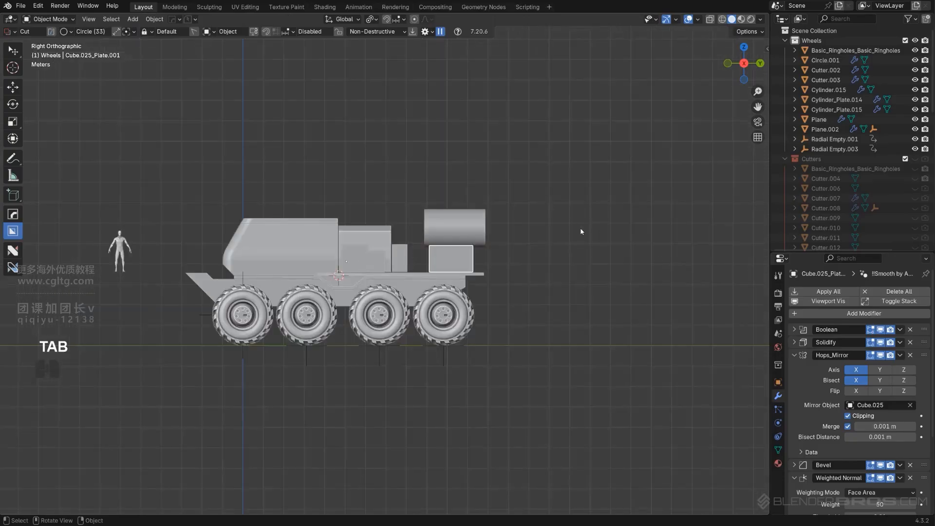
pyautogui.scroll(1, 531, 274)
pyautogui.keyDown('shift'); pyautogui.moveTo(522, 293); pyautogui.dragTo(535, 300, button='middle'); pyautogui.keyUp('shift')
pyautogui.scroll(1, 521, 243)
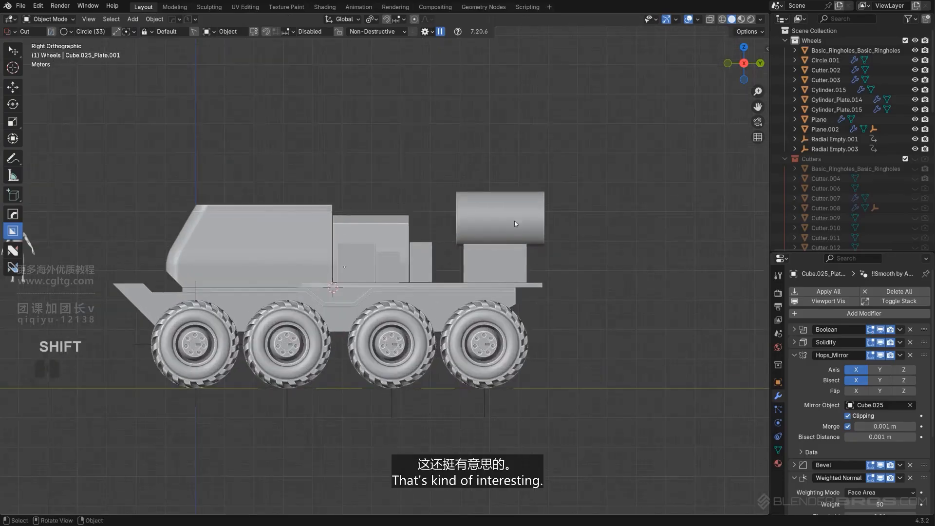
pyautogui.click(515, 219)
pyautogui.scroll(2, 496, 242)
pyautogui.keyDown('shift'); pyautogui.moveTo(470, 258); pyautogui.dragTo(445, 246, button='middle'); pyautogui.keyUp('shift')
pyautogui.scroll(-3, 246, 258)
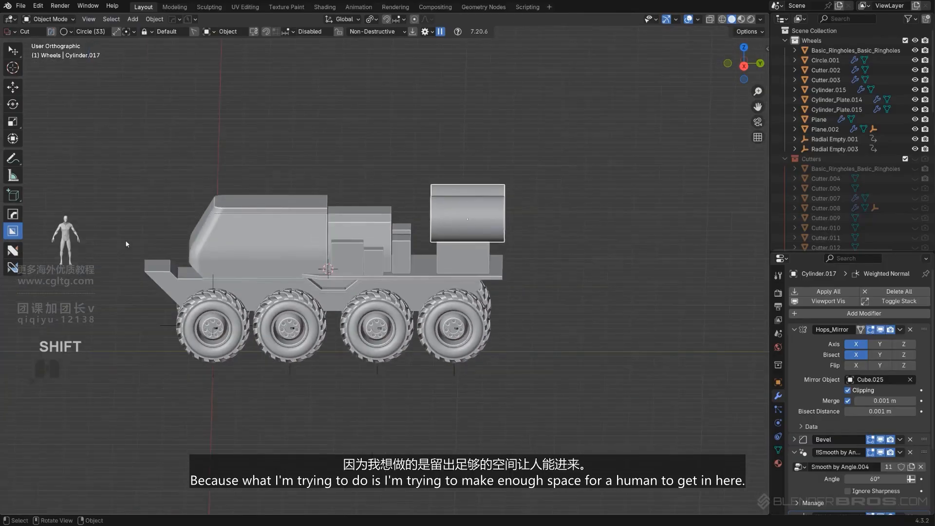
# - Place the human figure on the deck in the gap between the narrow box and the rear box
pyautogui.click(67, 240)
pyautogui.press('g')
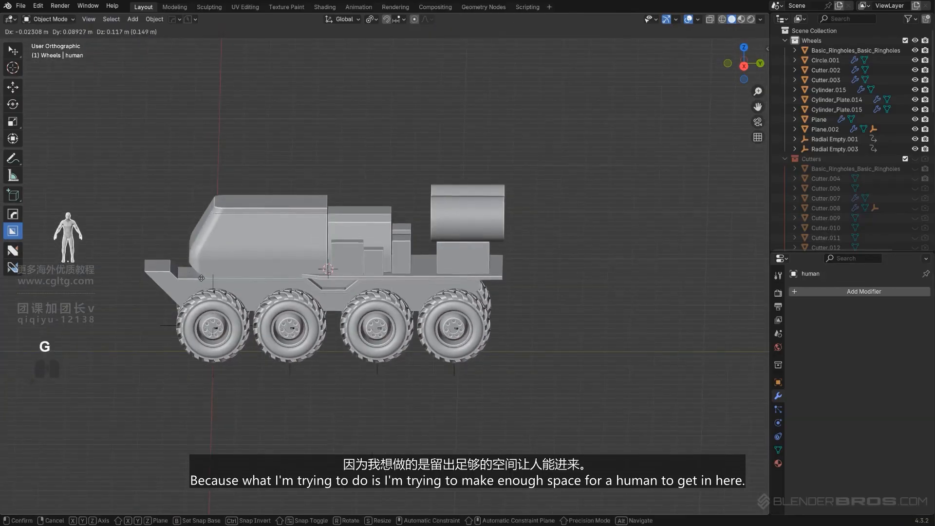
pyautogui.click(552, 279)
pyautogui.scroll(6, 531, 263)
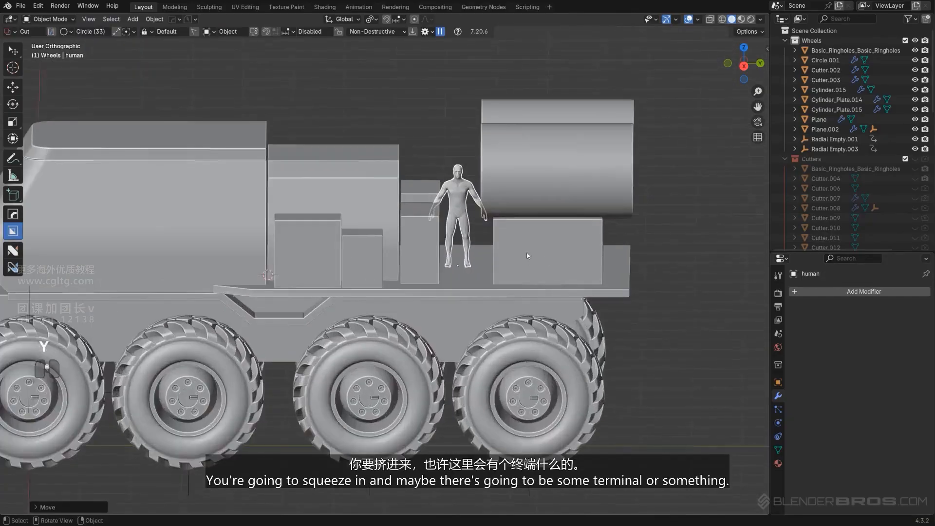
# - Examine how the human figure fits in the rear deck gap from several angles and in side view
pyautogui.keyDown('shift'); pyautogui.moveTo(505, 239); pyautogui.dragTo(466, 334, button='middle'); pyautogui.keyUp('shift')
pyautogui.press('KP_5')
pyautogui.moveTo(467, 334); pyautogui.dragTo(526, 226, button='middle')
pyautogui.scroll(-5, 462, 128)
pyautogui.press('KP_5')
pyautogui.scroll(-2, 422, 231)
pyautogui.scroll(2, 449, 220)
pyautogui.scroll(-2, 451, 221)
pyautogui.scroll(1, 568, 242)
# - Try rescaling the human figure and placing it against the cab, and undo its changes back to its place ahead of the truck
pyautogui.press('s')
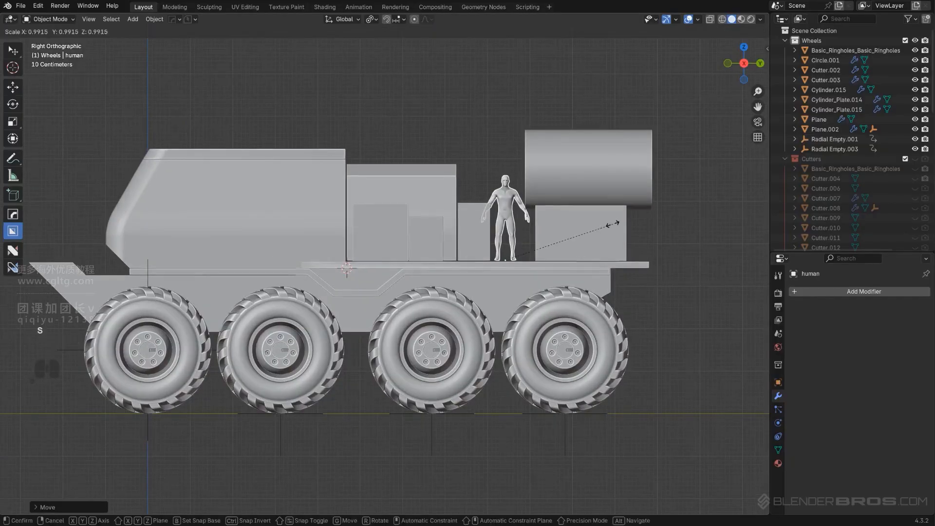
pyautogui.click(577, 236)
pyautogui.press('y')
pyautogui.press('g')
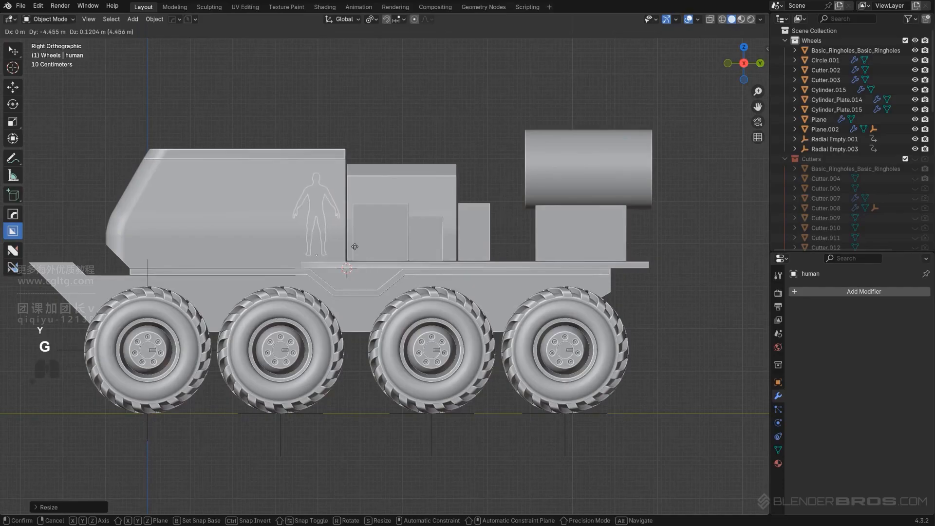
pyautogui.click(339, 244)
pyautogui.scroll(-2, 390, 262)
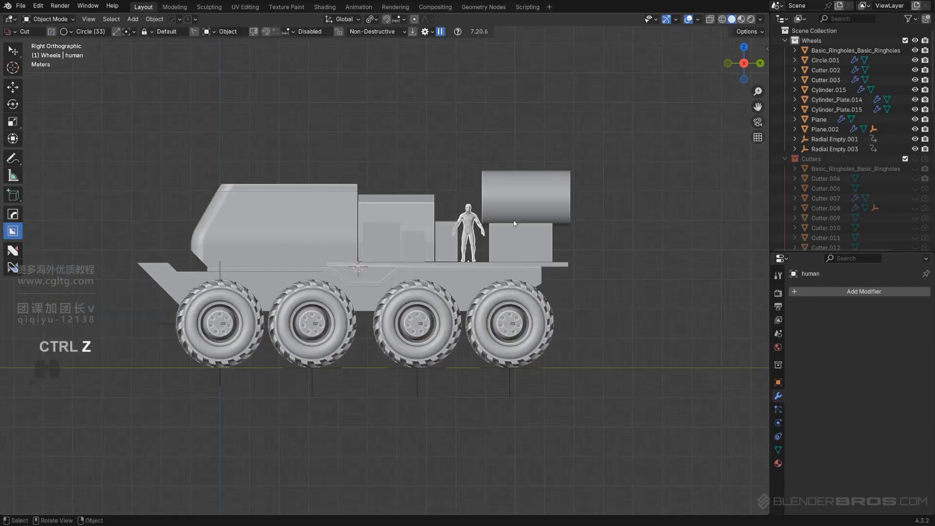
pyautogui.hotkey('ctrl', 'z')
pyautogui.keyDown('shift'); pyautogui.moveTo(418, 235); pyautogui.dragTo(449, 235, button='middle'); pyautogui.keyUp('shift')
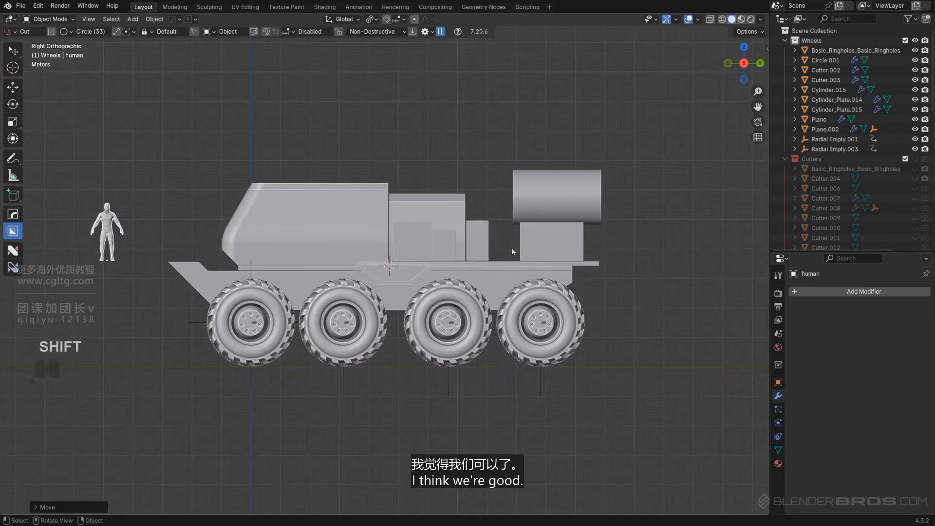
# - Remove the mirror from the narrow deck box and move the remaining box along X to the middle of the deck
pyautogui.keyDown('shift'); pyautogui.moveTo(537, 232); pyautogui.dragTo(505, 251, button='middle'); pyautogui.keyUp('shift')
pyautogui.moveTo(915, 184); pyautogui.dragTo(915, 167)
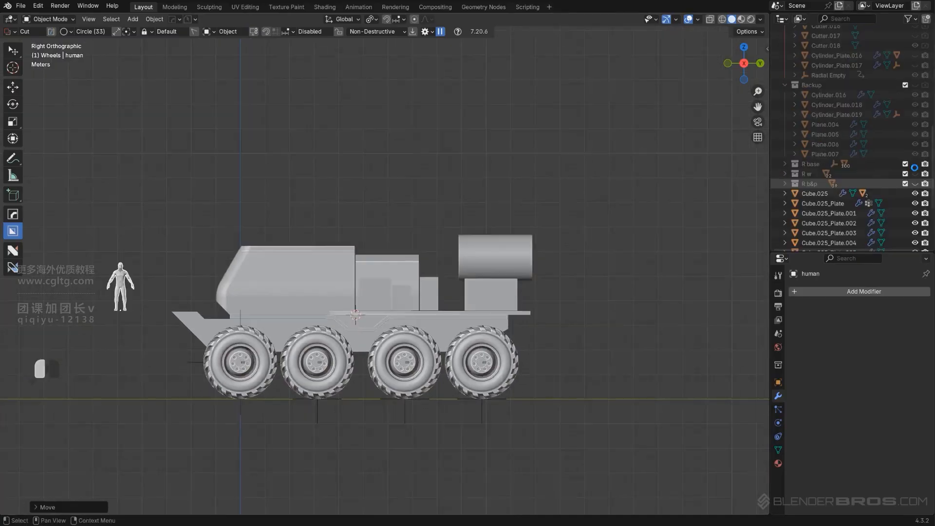
pyautogui.scroll(4, 458, 196)
pyautogui.click(442, 236)
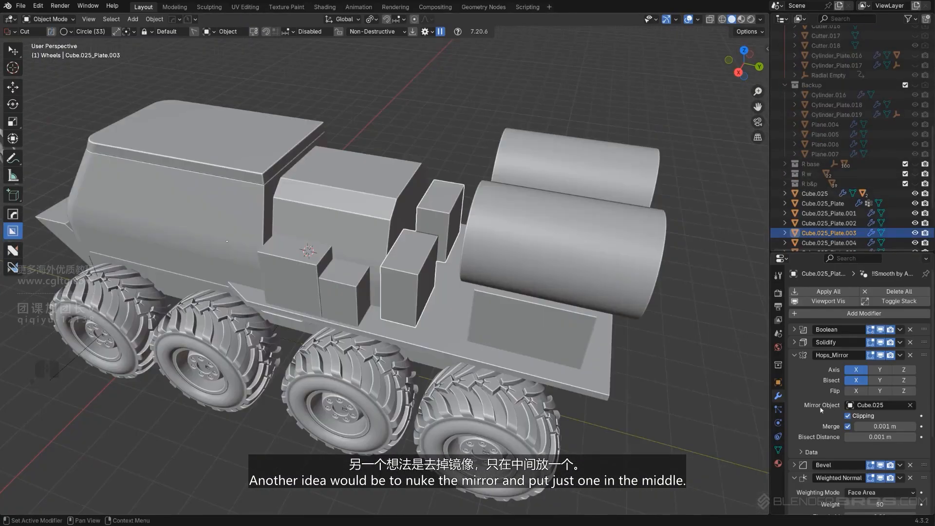
pyautogui.click(911, 356)
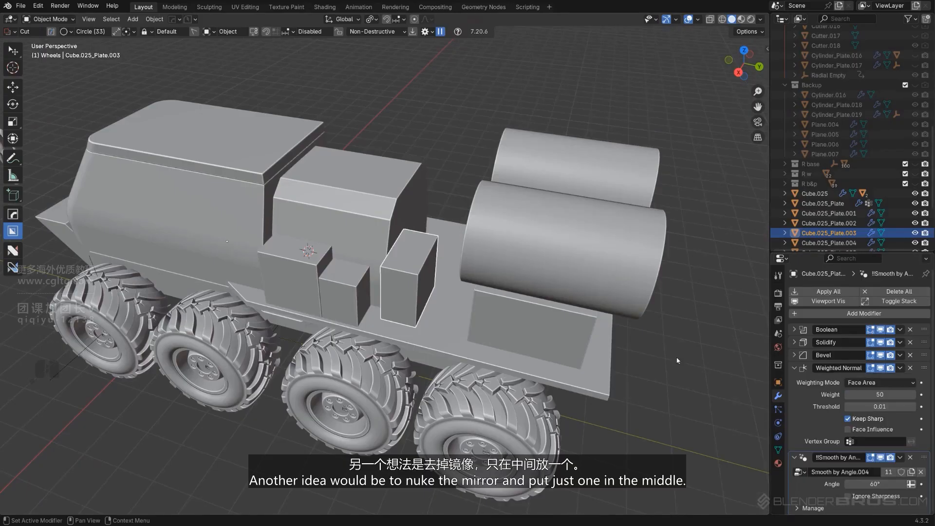
pyautogui.press('g')
pyautogui.press('x')
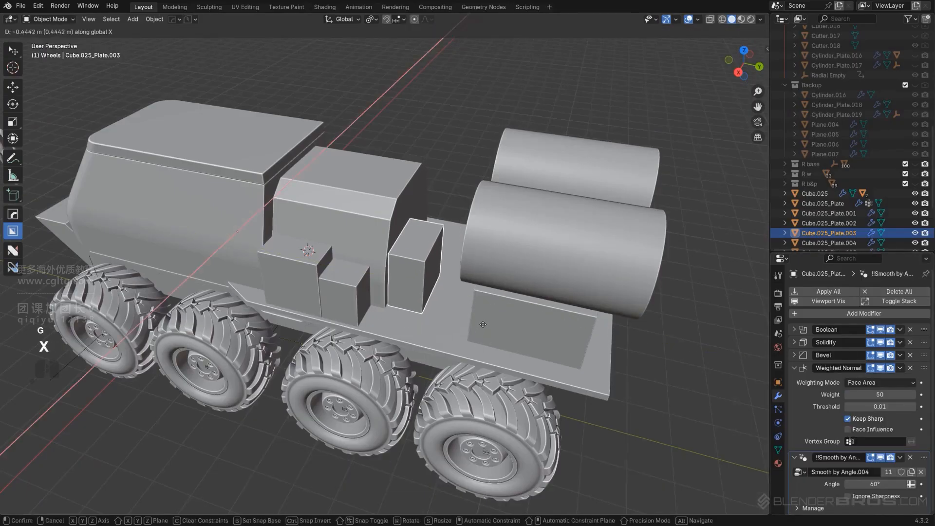
pyautogui.click(489, 308)
# - Review the single centred deck box against the whole truck in side view and in perspective
pyautogui.keyDown('alt'); pyautogui.moveTo(489, 307); pyautogui.dragTo(600, 222, button='middle'); pyautogui.keyUp('alt')
pyautogui.press('KP_5')
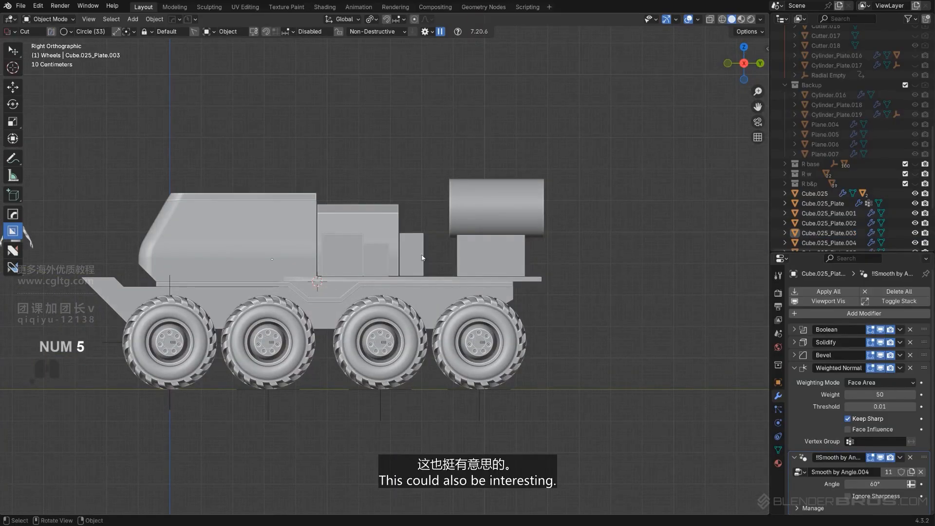
pyautogui.moveTo(418, 278); pyautogui.dragTo(314, 252, button='middle')
pyautogui.press('KP_5')
pyautogui.scroll(1, 306, 320)
pyautogui.click(308, 310)
pyautogui.scroll(-3, 309, 316)
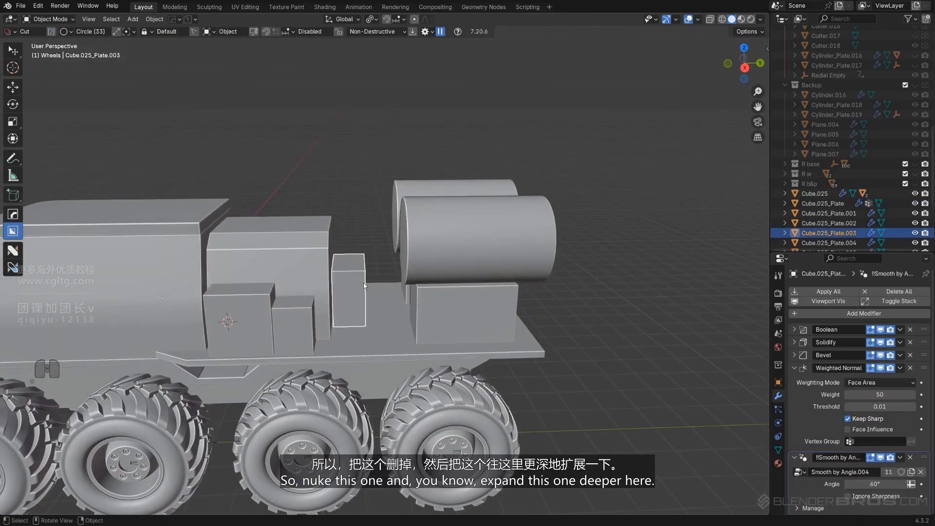
# - Try deleting the narrow deck box and extending the rear face of the block behind the cab about 0.5 m along Y
pyautogui.click(348, 283)
pyautogui.moveTo(365, 285); pyautogui.dragTo(327, 283, button='middle')
pyautogui.click(324, 259)
pyautogui.press('Tab')
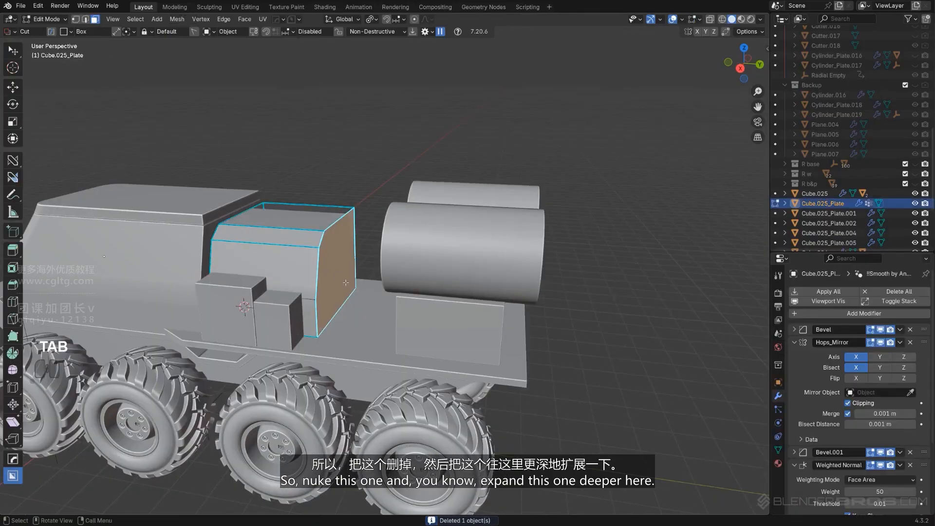
pyautogui.press('g')
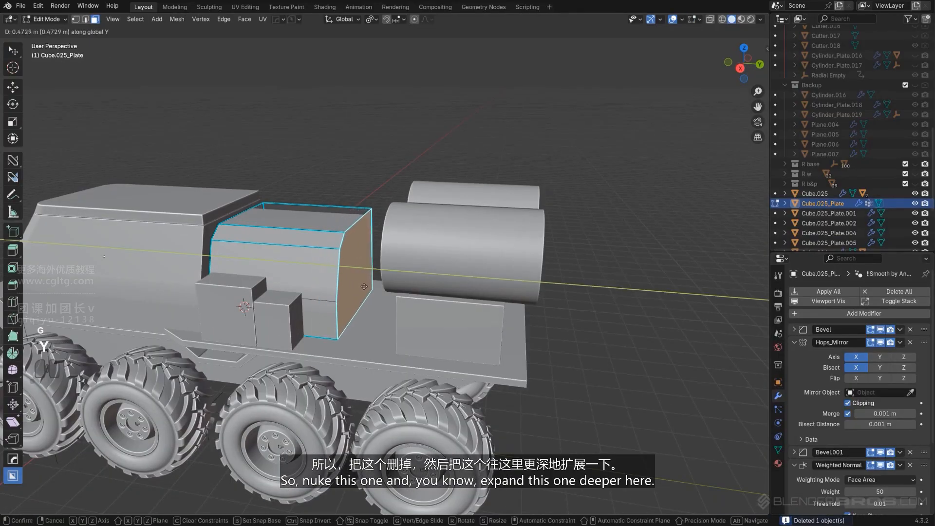
pyautogui.click(368, 287)
pyautogui.press('Tab')
# - Review the lengthened block behind the cab against the canisters in side view and in perspective
pyautogui.scroll(-4, 367, 243)
pyautogui.press('KP_5')
pyautogui.keyDown('alt'); pyautogui.moveTo(361, 217); pyautogui.dragTo(410, 255, button='middle'); pyautogui.keyUp('alt')
pyautogui.click(467, 191)
pyautogui.scroll(3, 463, 191)
pyautogui.press('KP_5')
pyautogui.scroll(3, 390, 265)
pyautogui.scroll(-1, 403, 254)
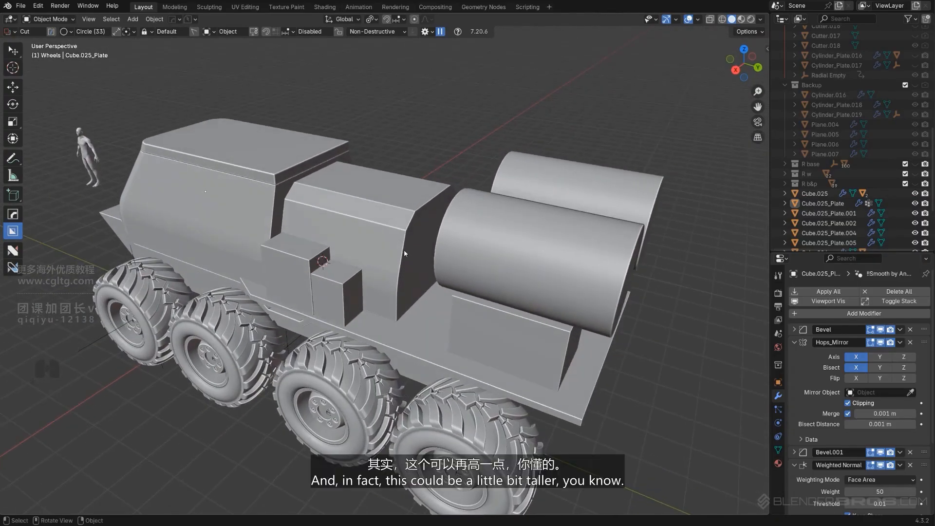
# - Try raising the top and sloped upper faces of the block behind the cab along Z
pyautogui.scroll(1, 404, 224)
pyautogui.scroll(1, 403, 224)
pyautogui.click(404, 163)
pyautogui.press('Tab')
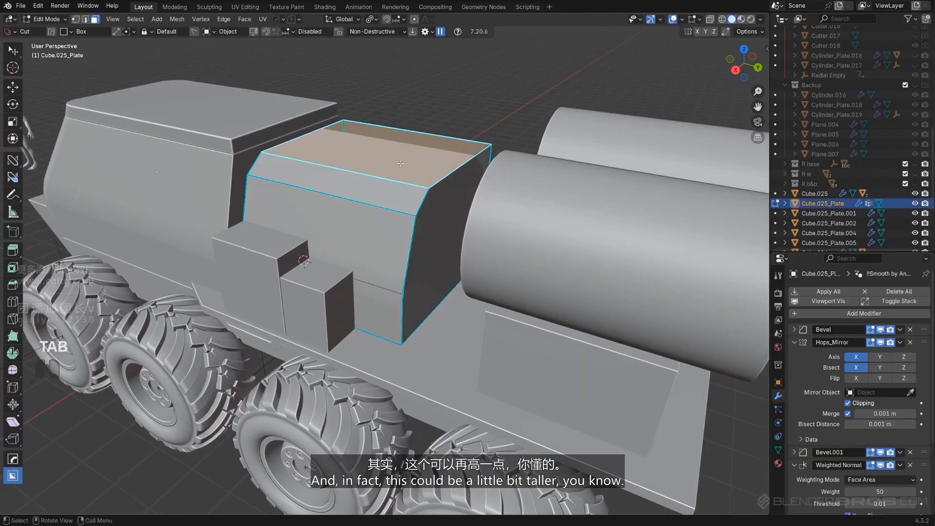
pyautogui.keyDown('shift'); pyautogui.click(373, 193); pyautogui.keyUp('shift')
pyautogui.scroll(2, 424, 207)
pyautogui.press('g')
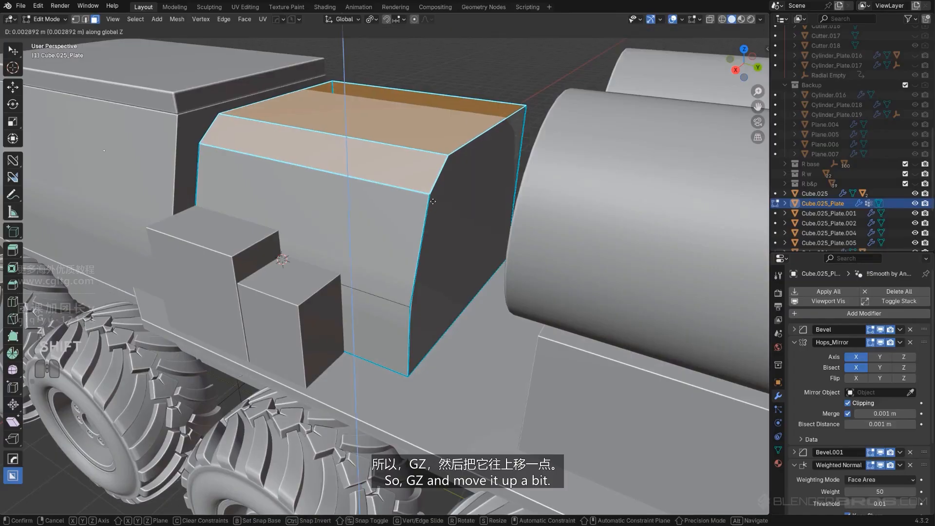
pyautogui.click(461, 92)
# - Try moving the two upper side edges of the raised block inward along X to match its side angle
pyautogui.moveTo(273, 158); pyautogui.dragTo(234, 171, button='middle')
pyautogui.keyDown('shift'); pyautogui.moveTo(234, 172); pyautogui.dragTo(231, 282, button='middle'); pyautogui.keyUp('shift')
pyautogui.scroll(1, 231, 282)
pyautogui.press('Tab')
pyautogui.click(219, 298)
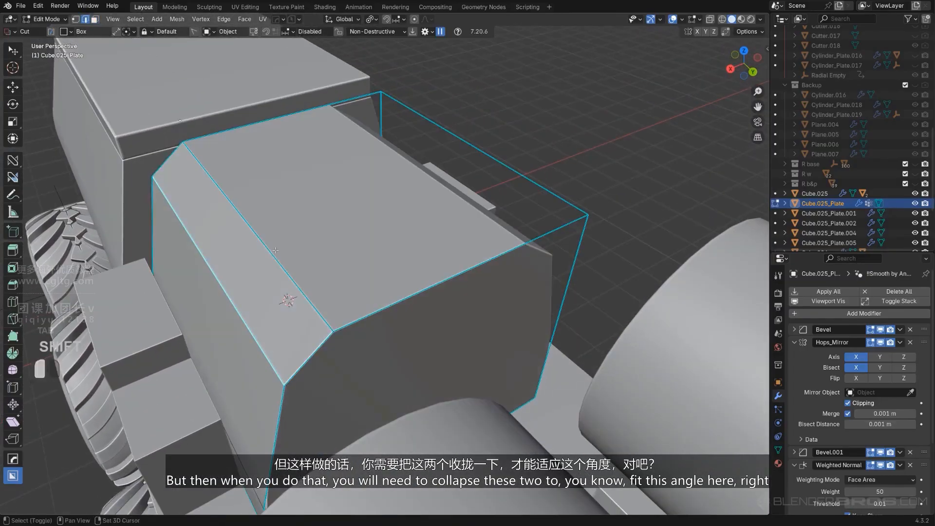
pyautogui.press('g')
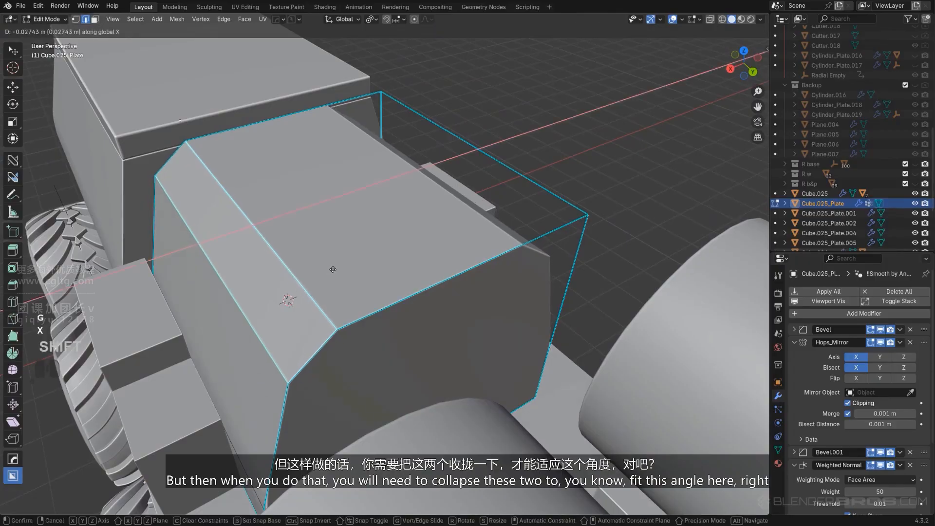
pyautogui.click(348, 267)
pyautogui.press('Tab')
# - Compare the enlarged block with the cab, canisters and human figure in side view
pyautogui.scroll(-7, 255, 212)
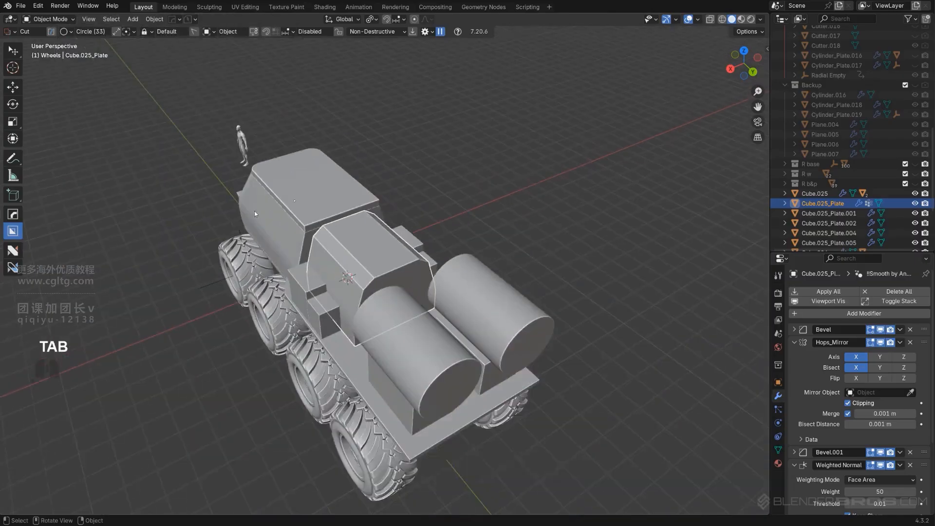
pyautogui.moveTo(254, 211); pyautogui.dragTo(378, 188, button='middle')
pyautogui.press('KP_5')
pyautogui.click(380, 189)
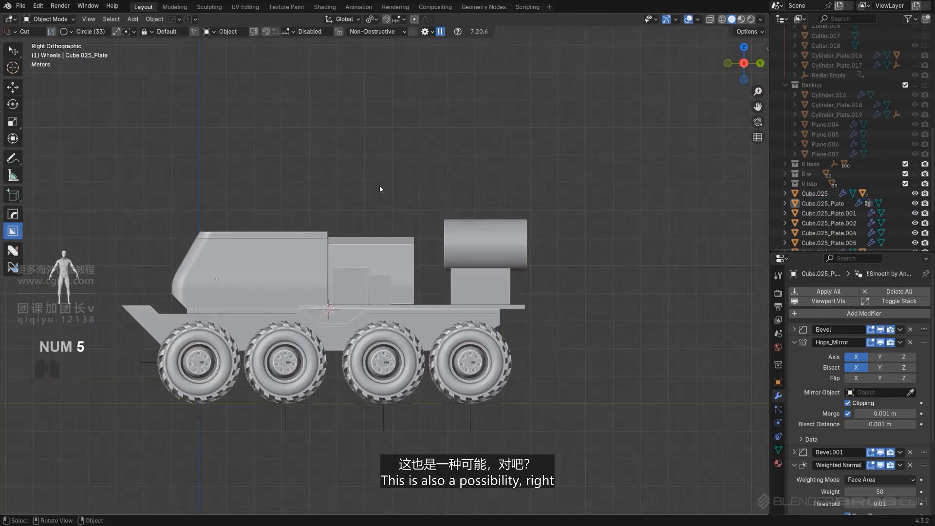
pyautogui.scroll(4, 423, 236)
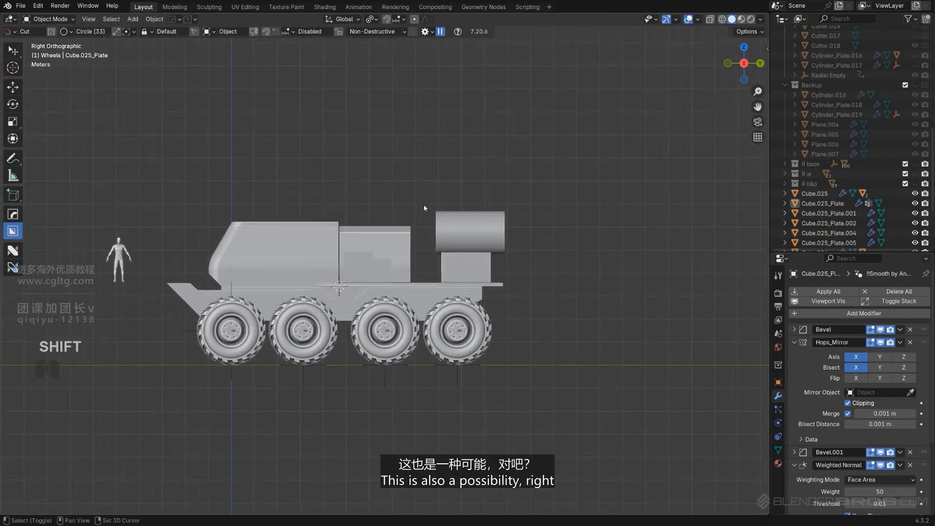
# - Try shifting the enlarged block behind the cab vertically in side view
pyautogui.click(406, 239)
pyautogui.press('g')
pyautogui.press('z')
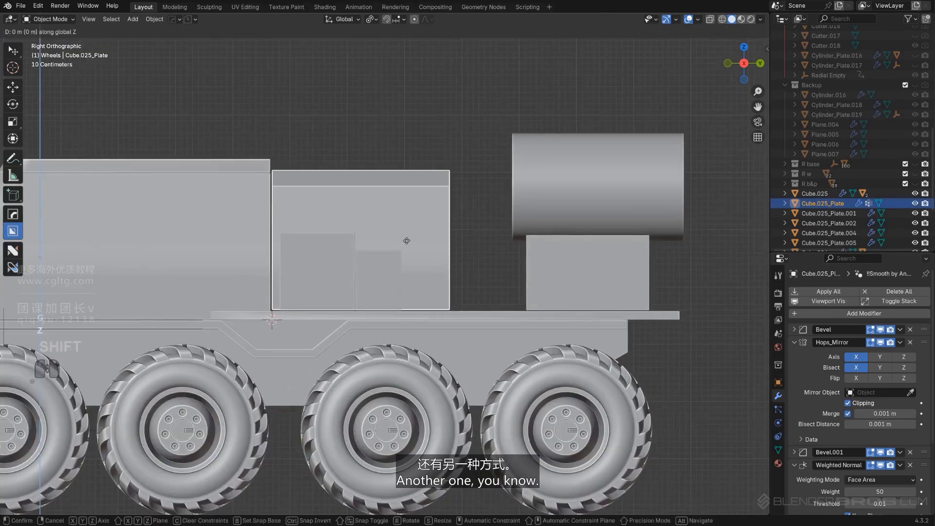
pyautogui.click(408, 247)
pyautogui.scroll(-1, 413, 174)
pyautogui.click(413, 176)
pyautogui.scroll(-1, 413, 215)
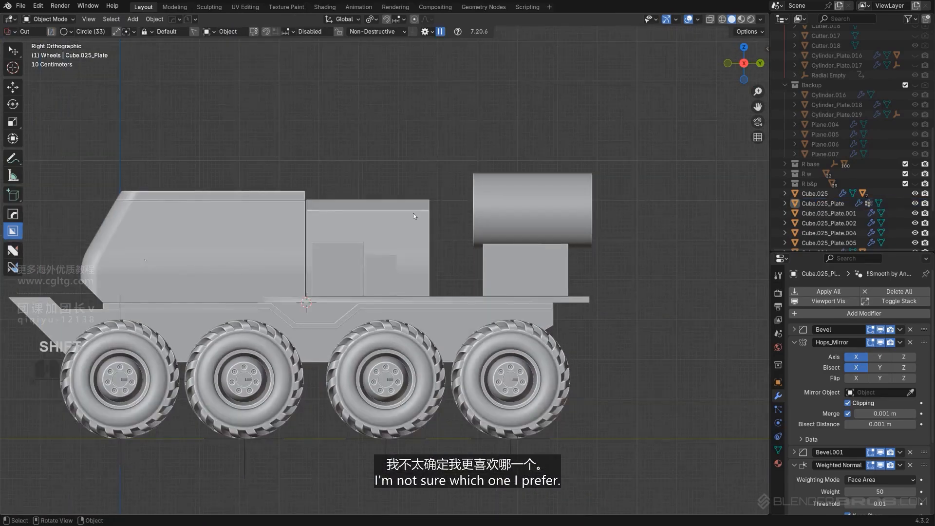
# - Examine the enlarged block's rear face and its gap to the canisters from an angle and in side view
pyautogui.click(427, 240)
pyautogui.press('Tab')
pyautogui.moveTo(427, 241); pyautogui.dragTo(435, 245, button='middle')
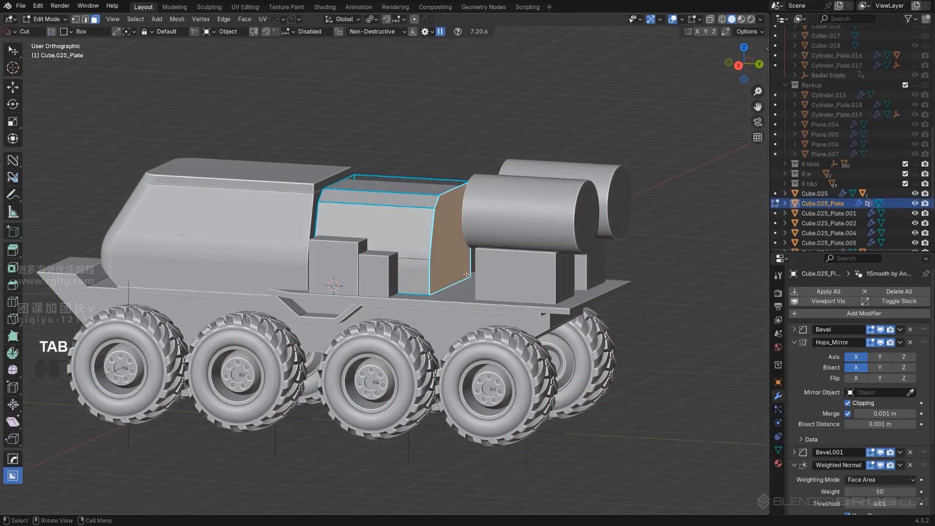
pyautogui.press('Tab')
pyautogui.keyDown('alt'); pyautogui.moveTo(455, 275); pyautogui.dragTo(468, 242, button='middle'); pyautogui.keyUp('alt')
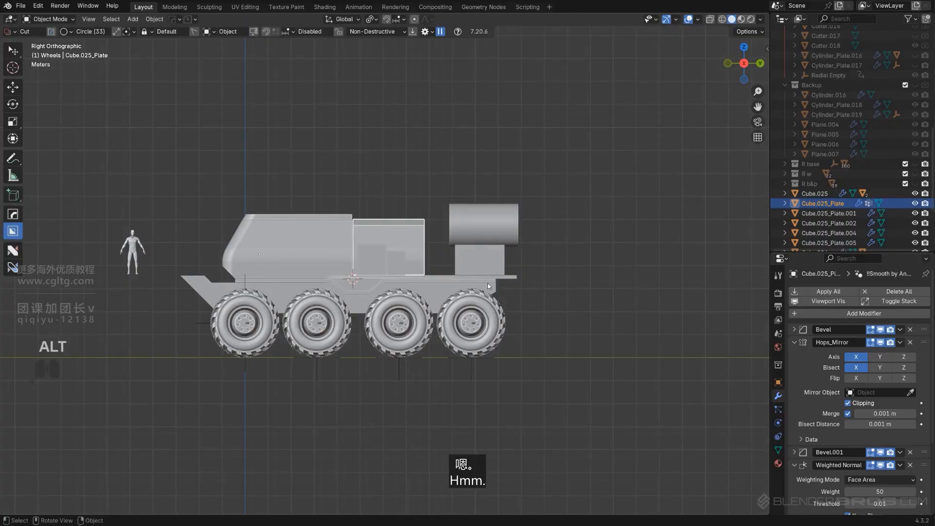
pyautogui.scroll(3, 489, 283)
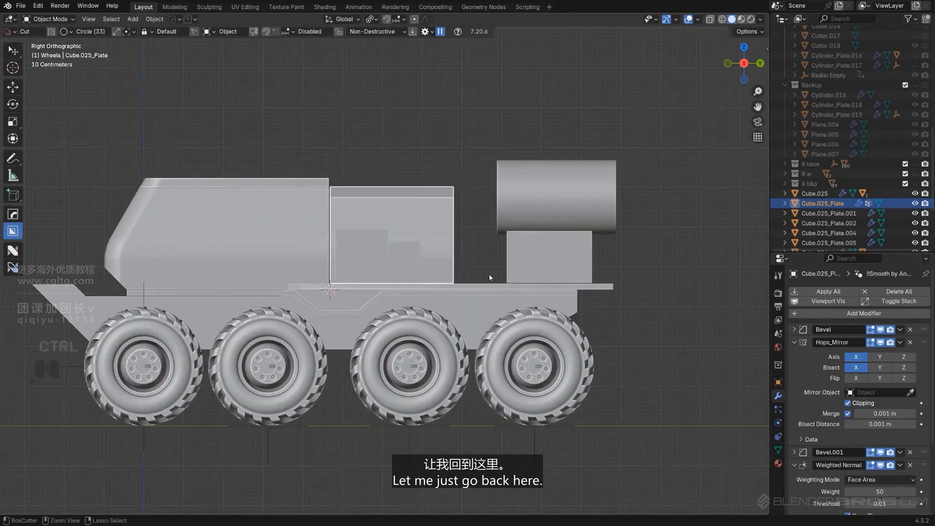
# - Undo the enlargement of the block behind the cab and the deletion of the narrow deck box
pyautogui.hotkey('ctrl', 'z')
pyautogui.hotkey('ctrl', 'z')
pyautogui.hotkey('ctrl', 'z')
pyautogui.hotkey('ctrl', 'z')
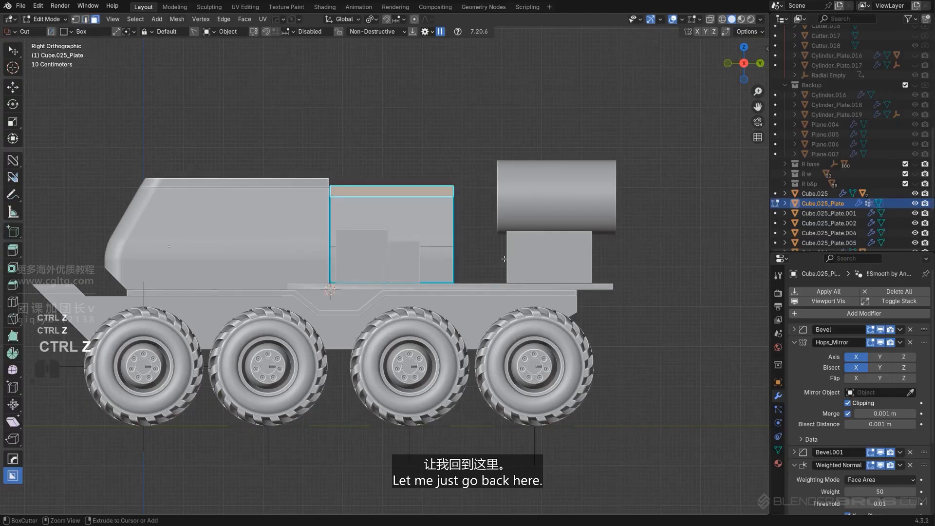
pyautogui.hotkey('ctrl', 'z')
pyautogui.hotkey('ctrl', 'z')
pyautogui.hotkey('ctrl', 'z')
pyautogui.hotkey('ctrl', 'z')
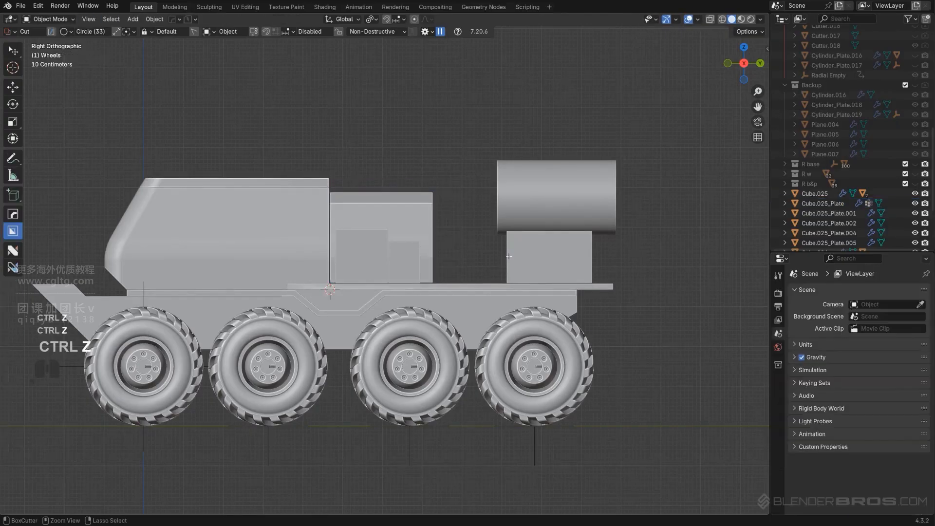
pyautogui.hotkey('ctrl', 'z')
pyautogui.scroll(-2, 481, 272)
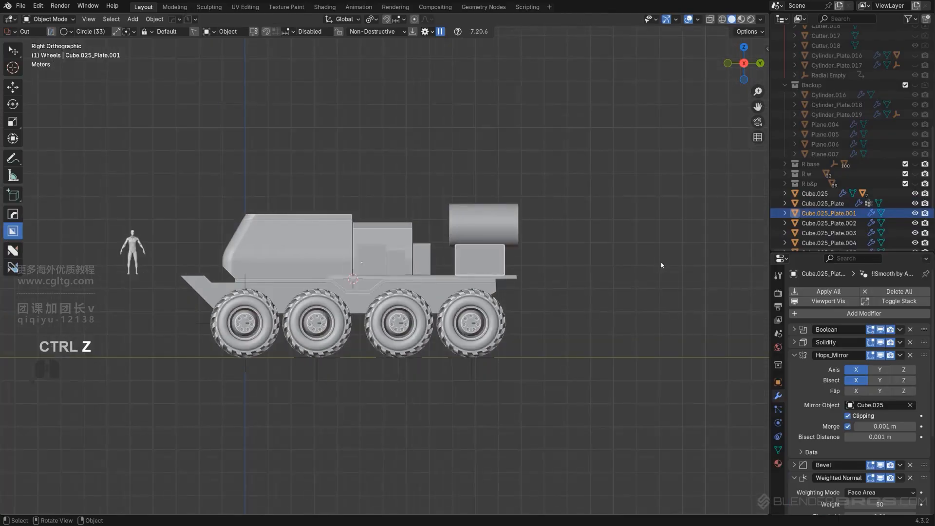
# - Examine the stepped silhouette from the cab down to the narrow box and up to the canisters in side view
pyautogui.scroll(3, 376, 252)
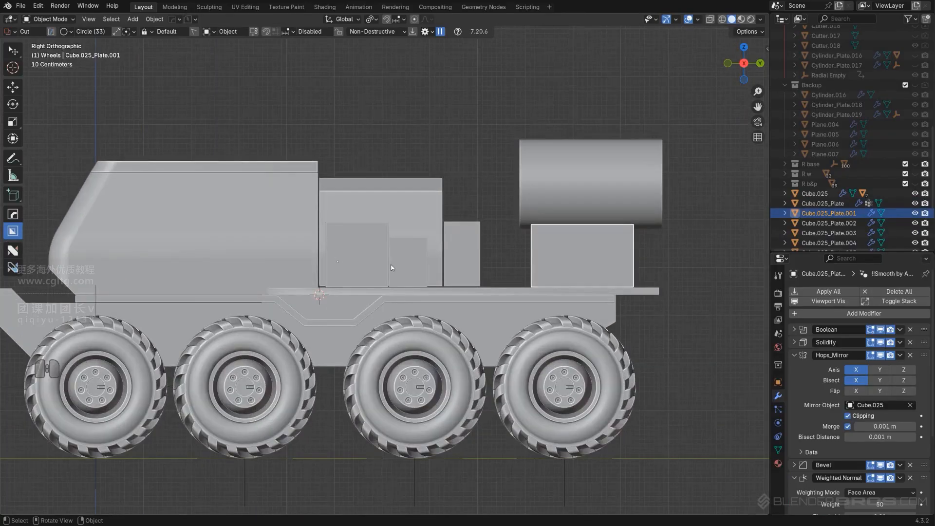
pyautogui.scroll(-2, 217, 161)
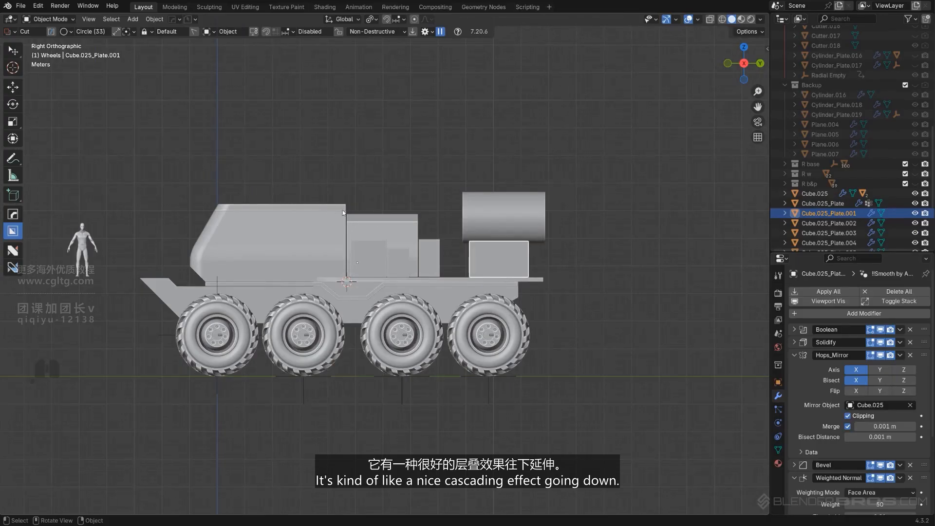
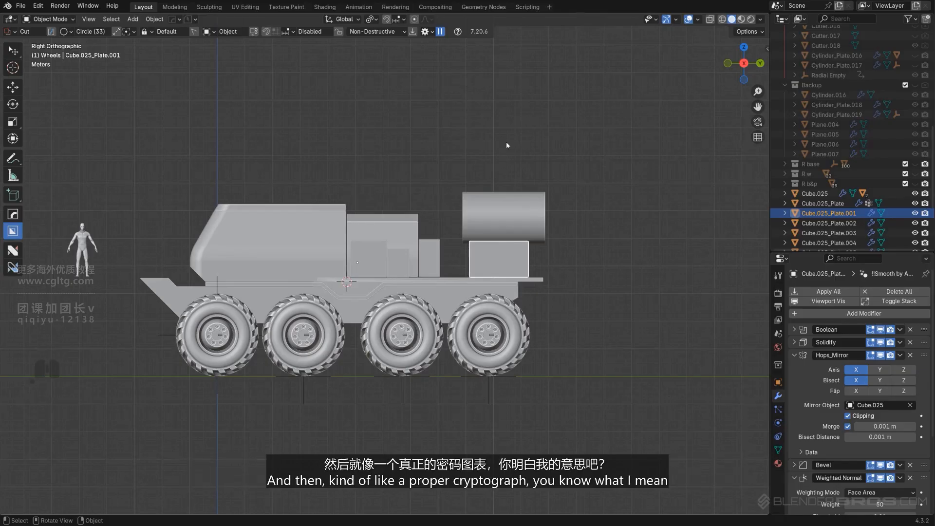
pyautogui.scroll(2, 389, 227)
pyautogui.scroll(-2, 388, 227)
pyautogui.keyDown('shift'); pyautogui.moveTo(389, 228); pyautogui.dragTo(295, 209, button='middle'); pyautogui.keyUp('shift')
pyautogui.scroll(1, 404, 234)
pyautogui.keyDown('shift'); pyautogui.moveTo(174, 172); pyautogui.dragTo(244, 179, button='middle'); pyautogui.keyUp('shift')
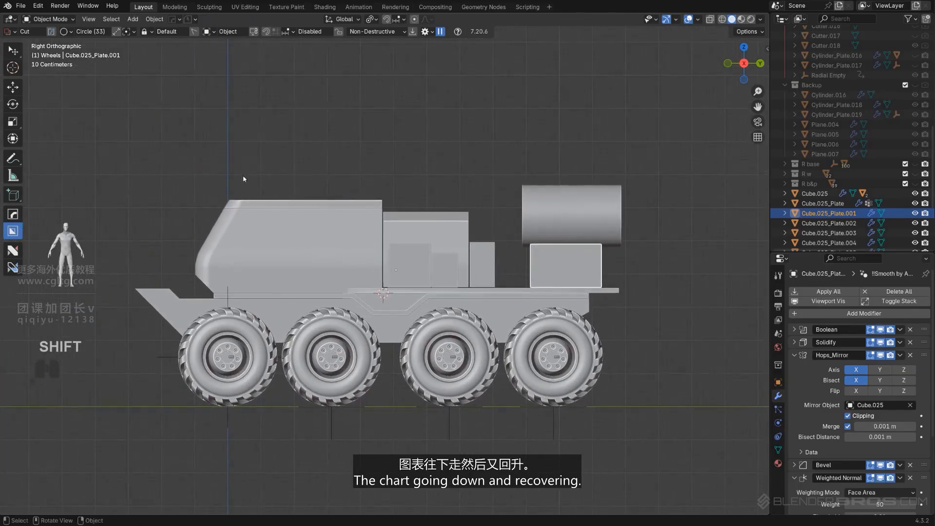
pyautogui.moveTo(471, 180); pyautogui.dragTo(505, 181, button='middle')
pyautogui.press('KP_5')
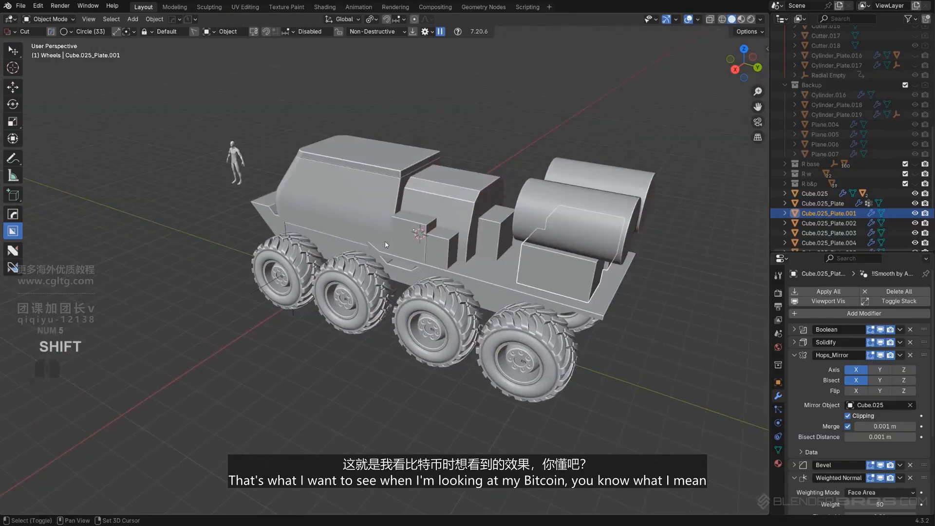
# - Inspect the centred narrow box between the block and the canisters from above and behind
pyautogui.scroll(5, 485, 211)
pyautogui.keyDown('shift'); pyautogui.moveTo(385, 245); pyautogui.dragTo(329, 279, button='middle'); pyautogui.keyUp('shift')
pyautogui.click(427, 249)
pyautogui.moveTo(427, 250); pyautogui.dragTo(332, 301, button='middle')
pyautogui.scroll(-3, 495, 292)
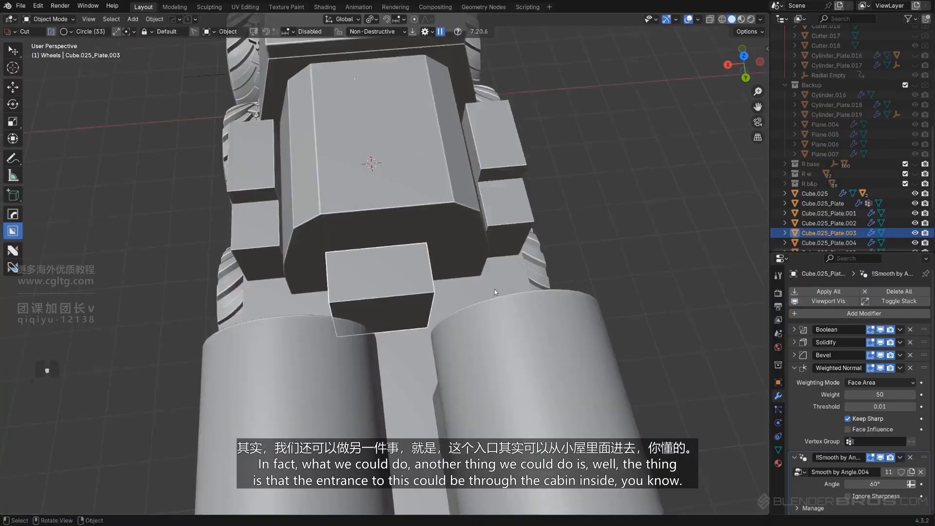
pyautogui.scroll(-4, 494, 292)
pyautogui.moveTo(494, 292); pyautogui.dragTo(477, 204, button='middle')
pyautogui.moveTo(478, 205); pyautogui.dragTo(387, 204, button='middle')
# - Inspect how the block behind the cab connects to the cab and the side boxes from several angles
pyautogui.scroll(4, 438, 207)
pyautogui.click(368, 130)
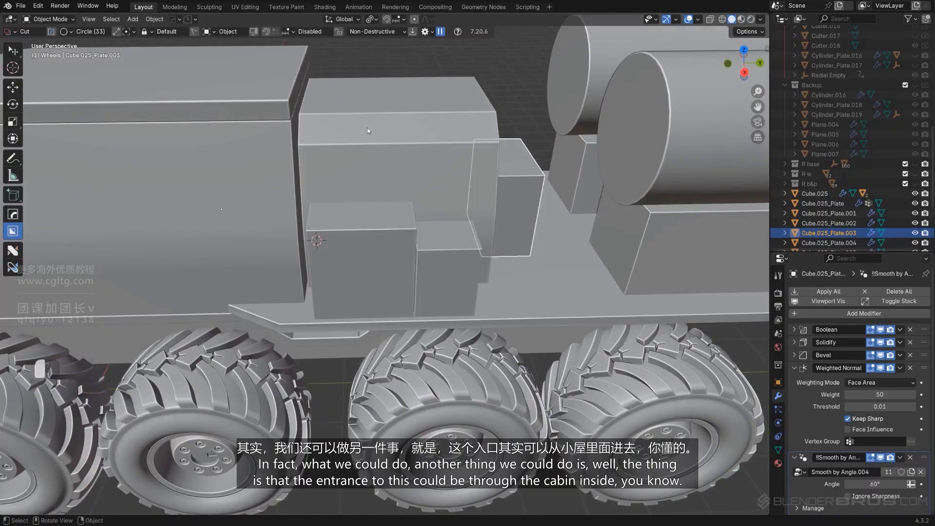
pyautogui.scroll(-2, 342, 136)
pyautogui.moveTo(286, 172); pyautogui.dragTo(298, 177, button='middle')
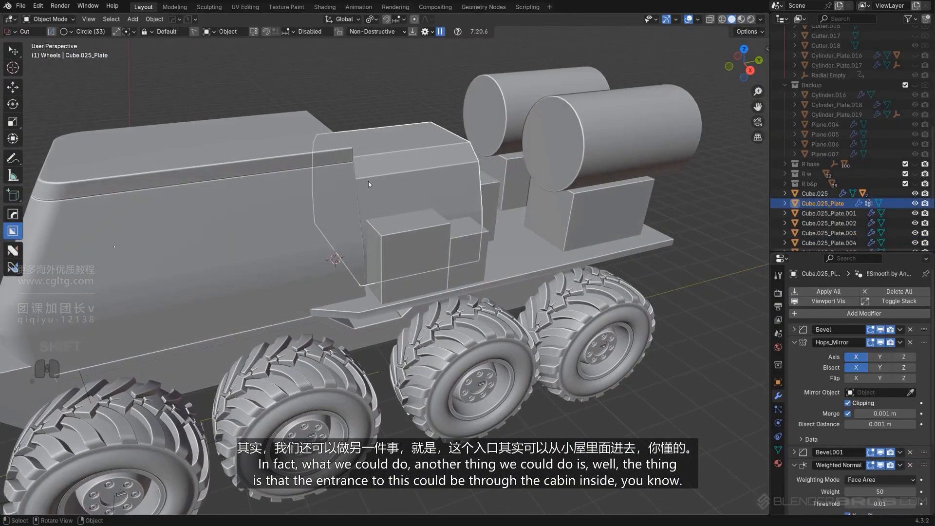
pyautogui.moveTo(383, 184); pyautogui.dragTo(294, 205, button='middle')
pyautogui.scroll(1, 395, 208)
pyautogui.keyDown('shift'); pyautogui.moveTo(397, 207); pyautogui.dragTo(452, 209, button='middle'); pyautogui.keyUp('shift')
# - Select the centred narrow box and examine its fit on the rear deck in side view
pyautogui.click(446, 217)
pyautogui.scroll(-2, 453, 229)
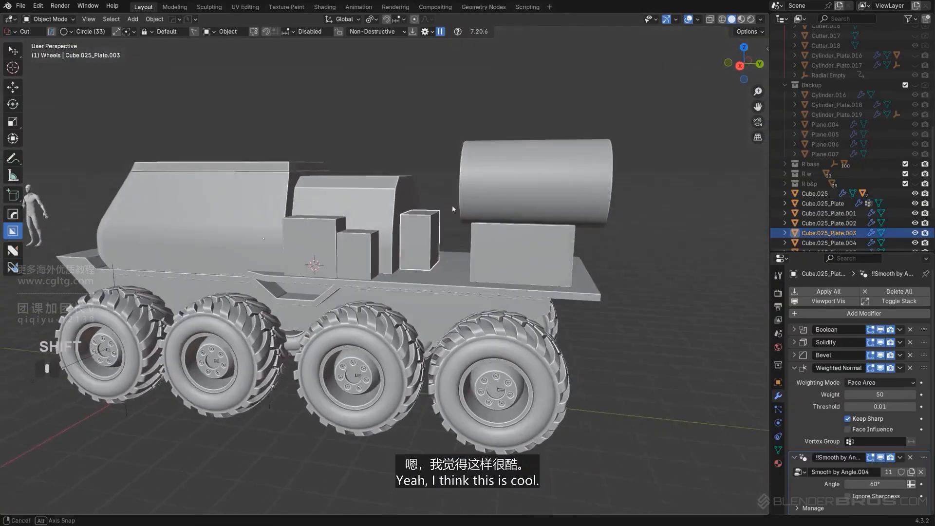
pyautogui.press('KP_3')
pyautogui.press('KP_5')
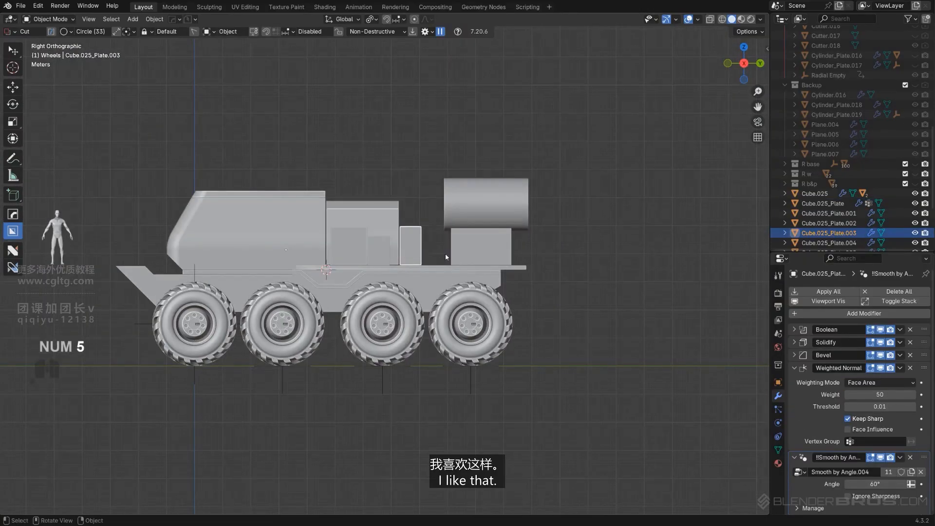
pyautogui.scroll(3, 451, 241)
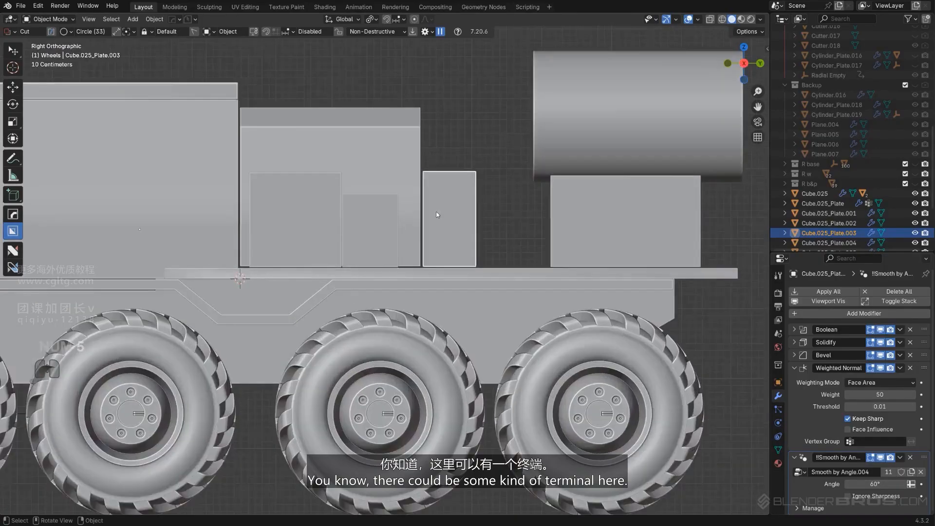
pyautogui.moveTo(452, 241); pyautogui.dragTo(378, 311, button='middle')
pyautogui.scroll(2, 426, 207)
pyautogui.press('Tab')
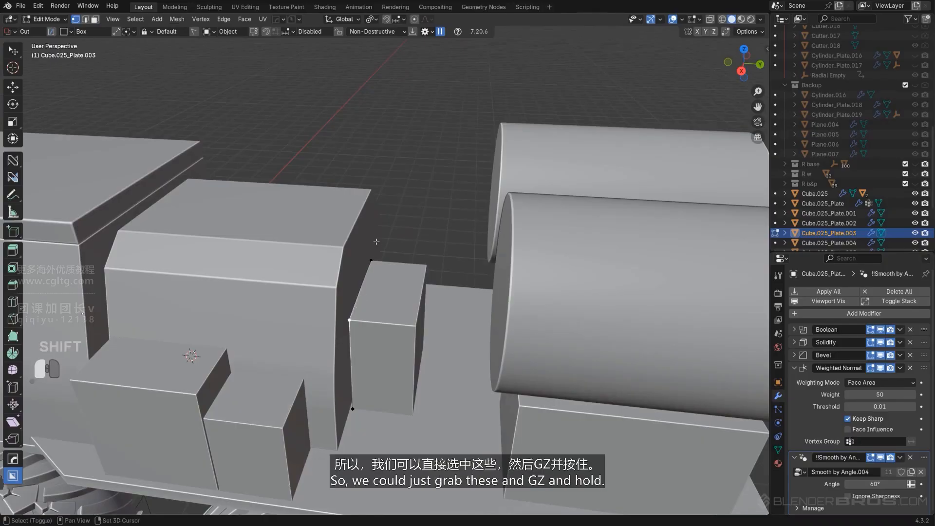
pyautogui.keyDown('shift'); pyautogui.moveTo(377, 242); pyautogui.dragTo(403, 305, button='middle'); pyautogui.keyUp('shift')
pyautogui.press('g')
pyautogui.press('Escape')
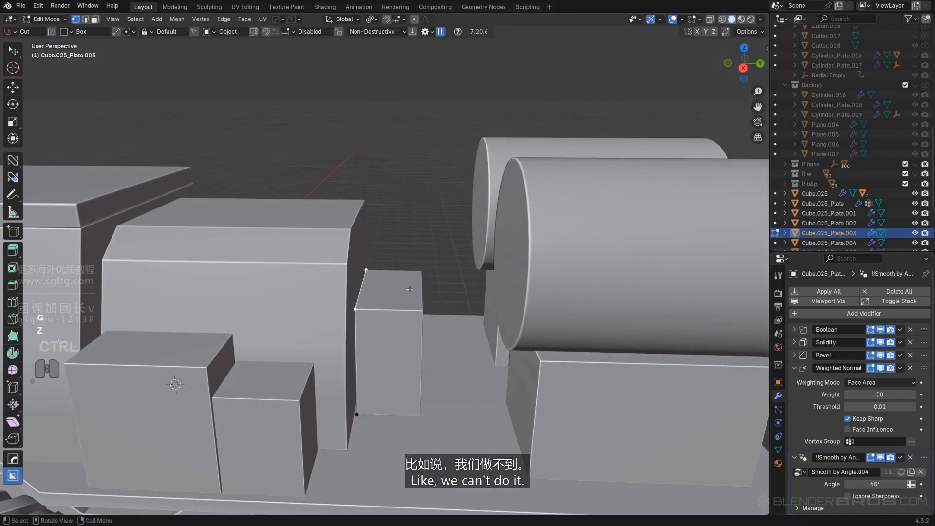
# - Smart-apply the narrow deck box's modifiers while keeping its Bevel and Weighted Normal live
pyautogui.press('Tab')
pyautogui.press('q')
pyautogui.moveTo(412, 269)
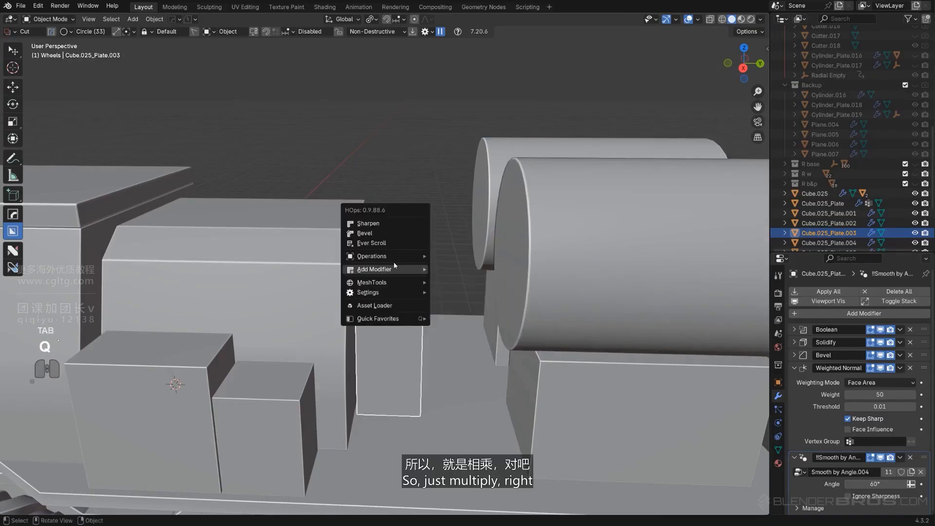
pyautogui.click(467, 345)
# - Raise the narrow box's top edge nearest the cab-side block about 0.6 m along Z to slope its top
pyautogui.press('Tab')
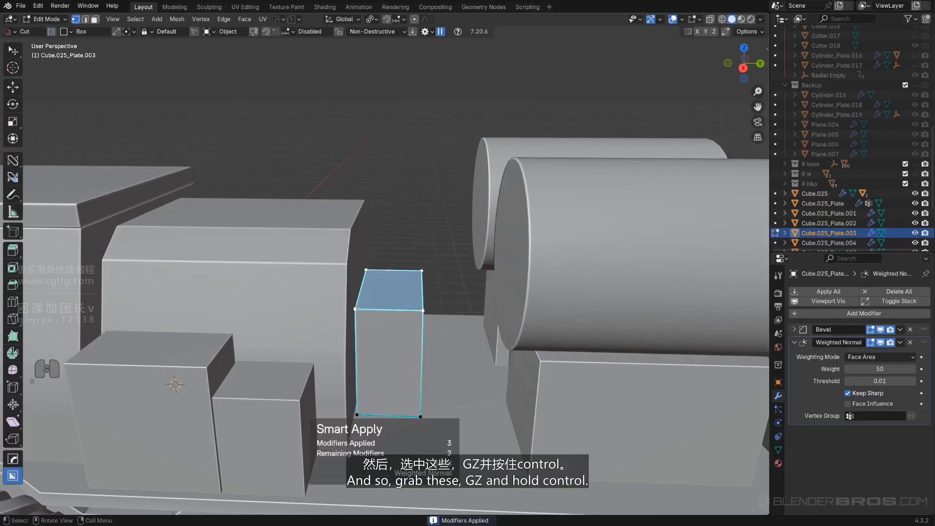
pyautogui.press('g')
pyautogui.press('z')
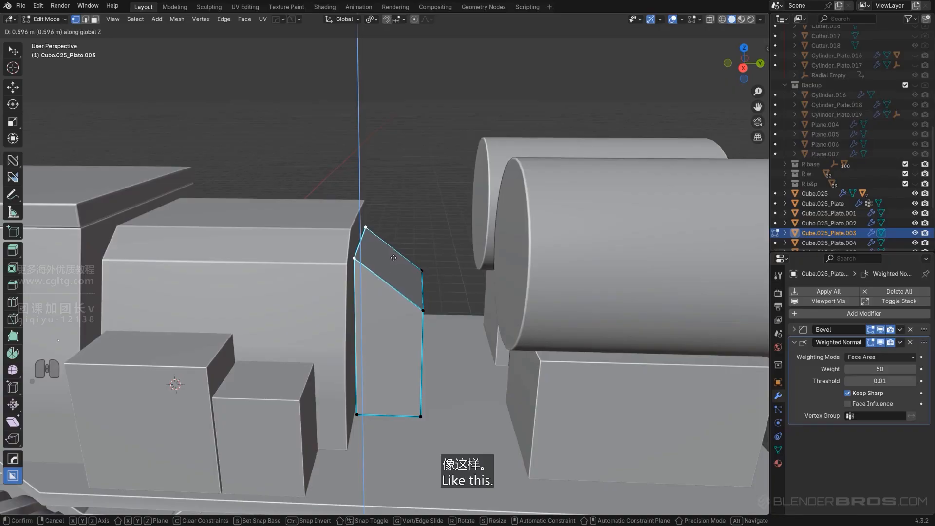
pyautogui.click(394, 257)
pyautogui.moveTo(394, 258); pyautogui.dragTo(424, 227, button='middle')
pyautogui.press('KP_5')
pyautogui.scroll(-2, 424, 227)
pyautogui.press('Tab')
pyautogui.scroll(-4, 428, 227)
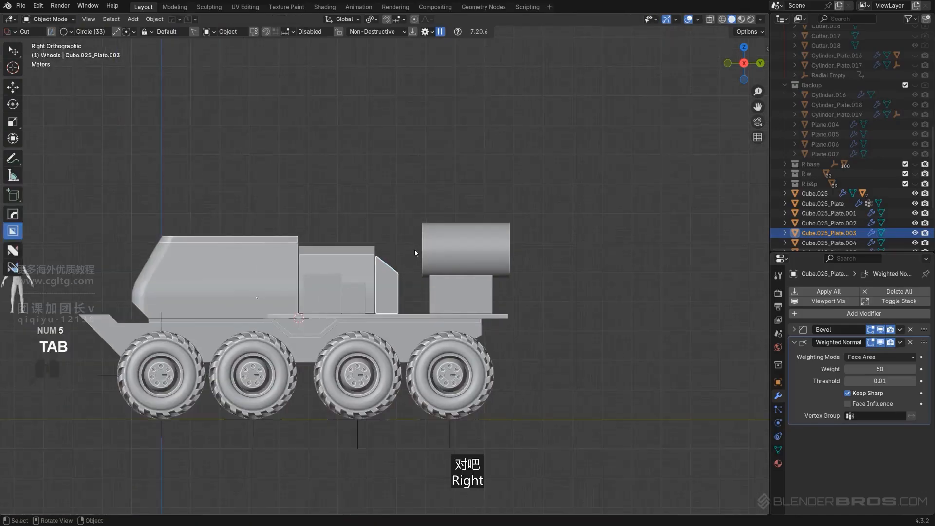
# - Examine the sloped-top narrow box against the whole truck silhouette in side view
pyautogui.click(415, 252)
pyautogui.scroll(3, 387, 270)
pyautogui.scroll(-3, 402, 287)
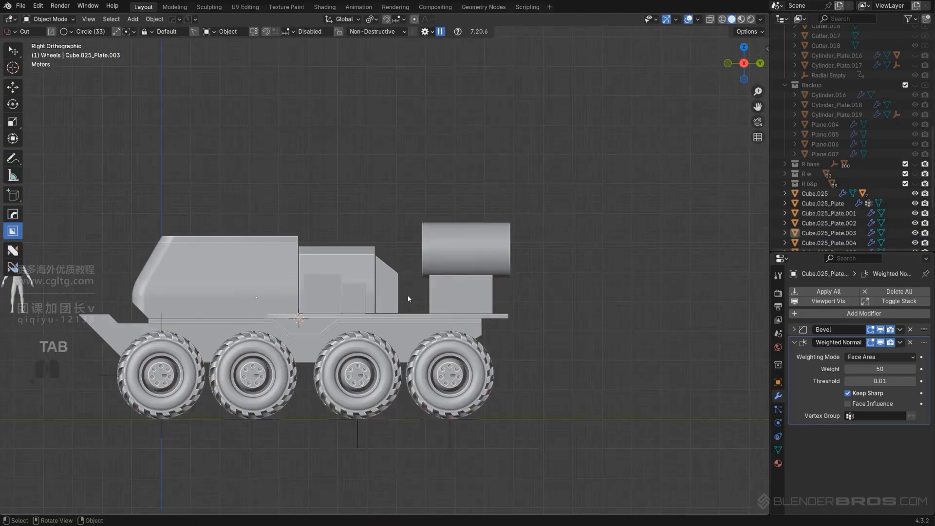
pyautogui.scroll(1, 408, 298)
pyautogui.click(391, 285)
pyautogui.scroll(-2, 405, 277)
pyautogui.keyDown('shift'); pyautogui.moveTo(318, 250); pyautogui.dragTo(354, 244, button='middle'); pyautogui.keyUp('shift')
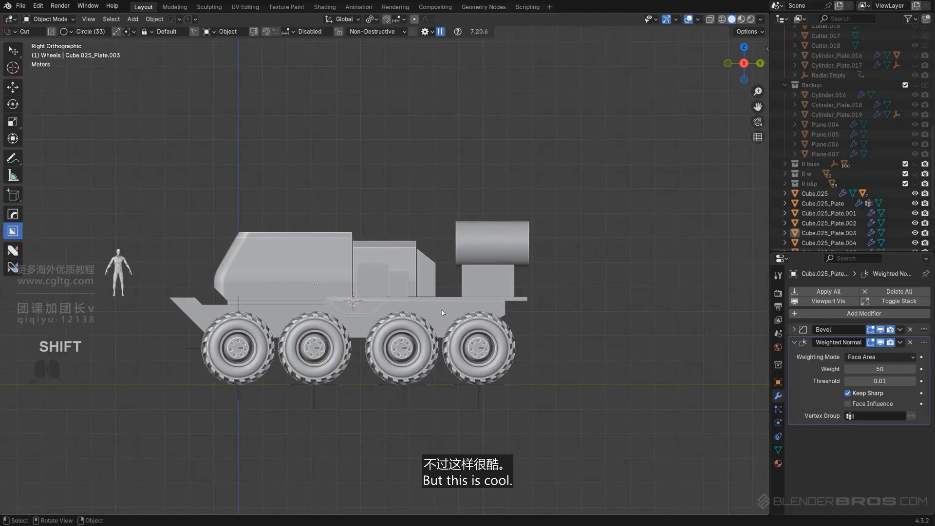
# - Undo the slope on the narrow box and return to Object Mode
pyautogui.hotkey('ctrl', 'shift', 'z')
pyautogui.hotkey('ctrl', 'shift', 'z')
pyautogui.hotkey('ctrl', 'shift', 'z')
pyautogui.hotkey('ctrl', 'z')
pyautogui.hotkey('ctrl', 'z')
pyautogui.hotkey('ctrl', 'z')
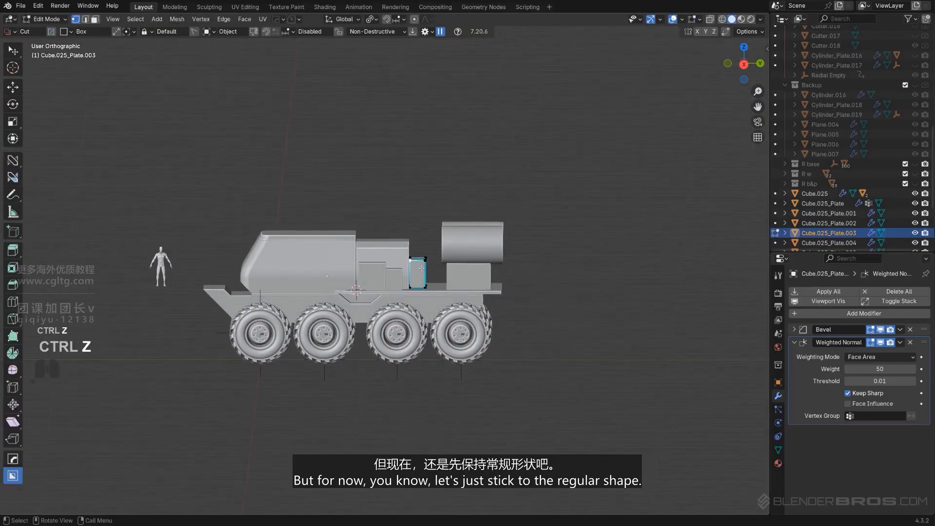
pyautogui.press('Tab')
pyautogui.press('capslock')
# - Examine the overall blockout proportions beside the human figure in side view
pyautogui.keyDown('alt'); pyautogui.moveTo(400, 267); pyautogui.dragTo(434, 267, button='middle'); pyautogui.keyUp('alt')
pyautogui.scroll(5, 400, 267)
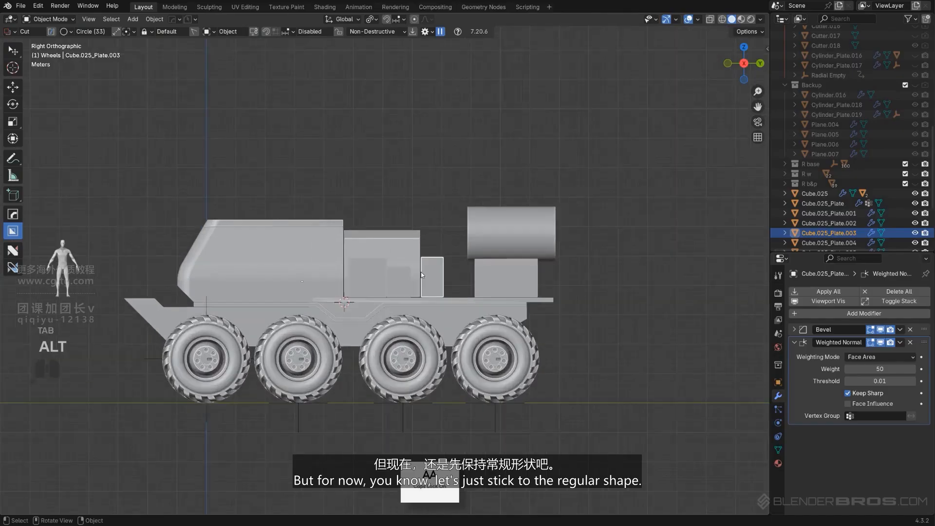
pyautogui.scroll(-2, 493, 220)
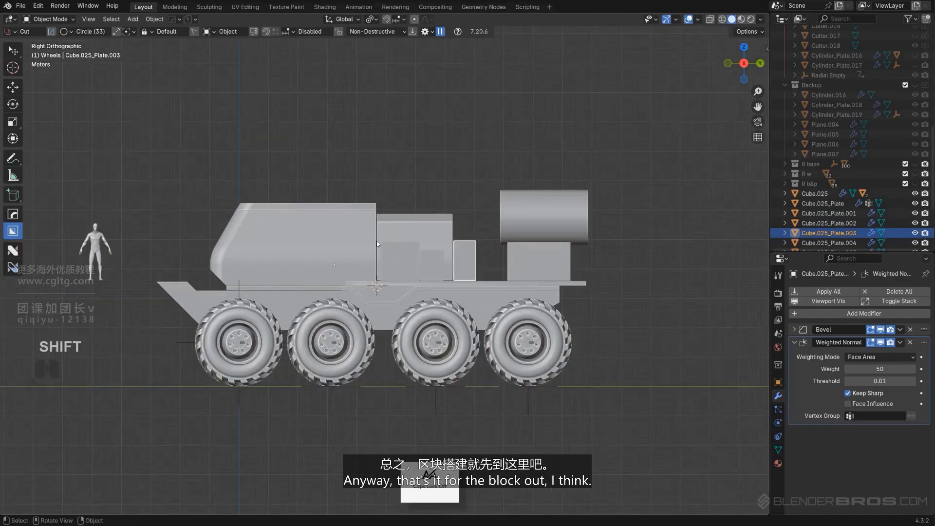
pyautogui.scroll(1, 379, 243)
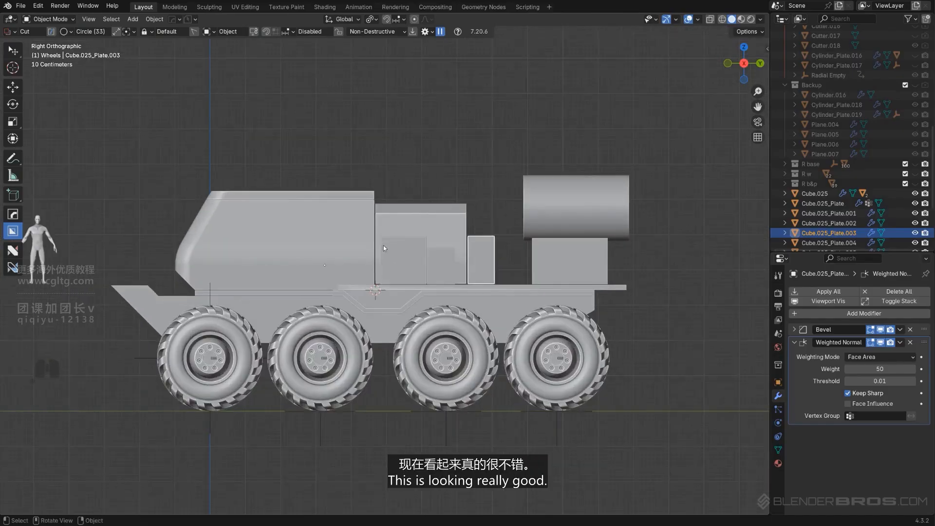
pyautogui.keyDown('shift'); pyautogui.moveTo(384, 245); pyautogui.dragTo(418, 231, button='middle'); pyautogui.keyUp('shift')
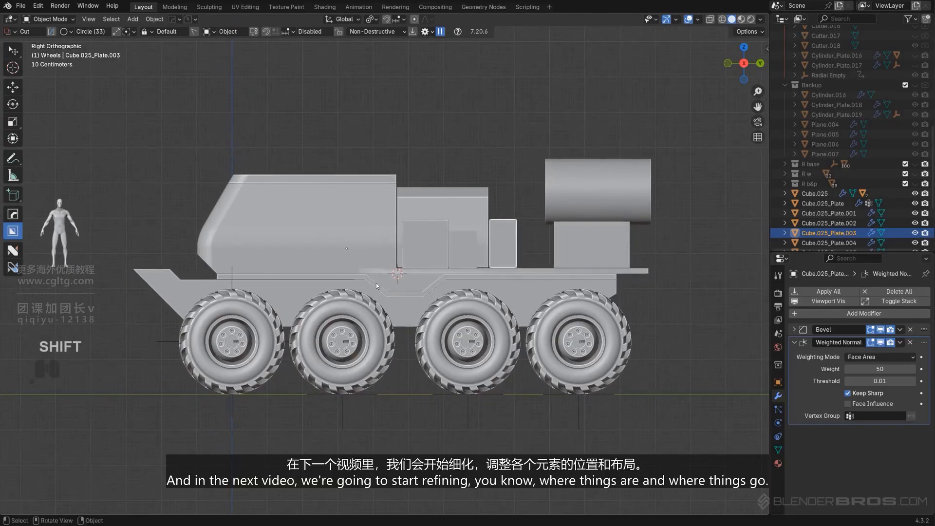
pyautogui.keyDown('shift'); pyautogui.moveTo(405, 268); pyautogui.dragTo(411, 271, button='middle'); pyautogui.keyUp('shift')
pyautogui.scroll(2, 322, 233)
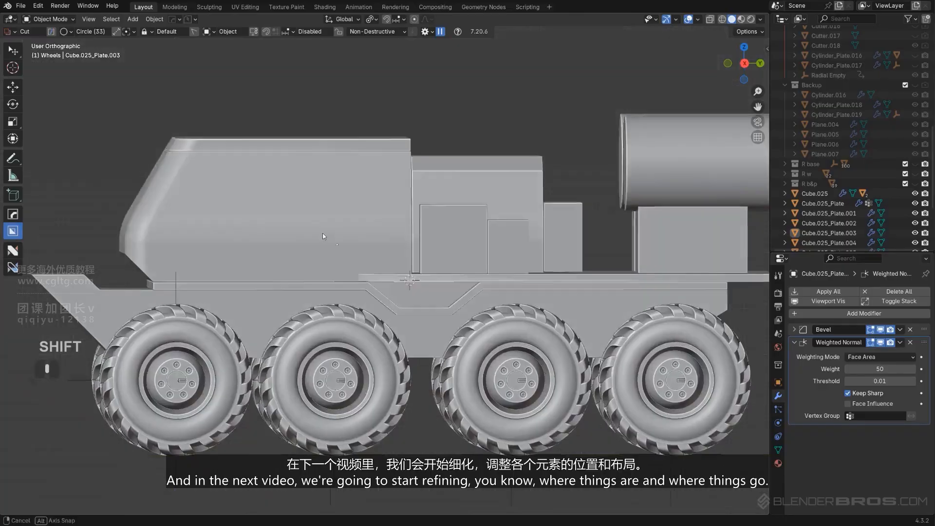
# - Compare the truck's cab, deck boxes and canisters in perspective and orthographic side views
pyautogui.press('KP_5')
pyautogui.moveTo(323, 233); pyautogui.dragTo(373, 249, button='middle')
pyautogui.moveTo(485, 246); pyautogui.dragTo(434, 268, button='middle')
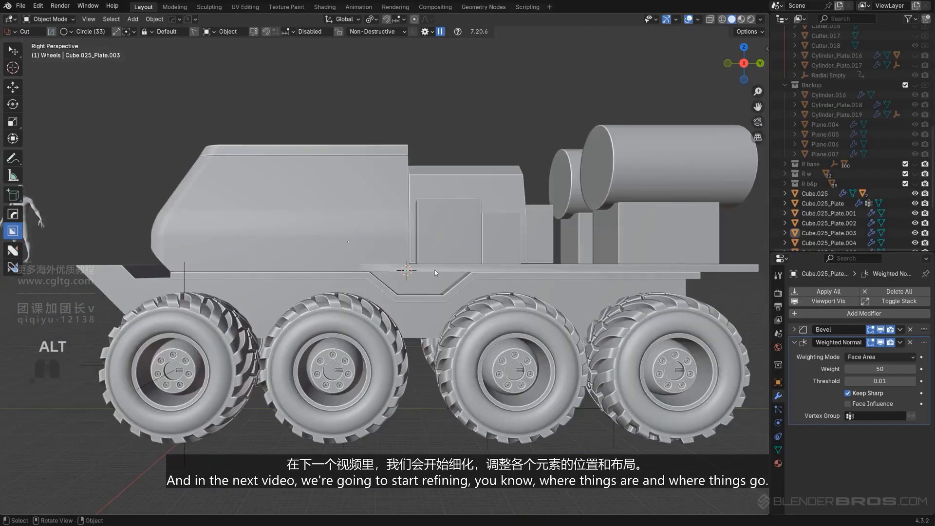
pyautogui.press('KP_5')
pyautogui.scroll(-2, 418, 272)
pyautogui.press('KP_5')
pyautogui.moveTo(379, 274)
pyautogui.mouseDown(button='middle')
pyautogui.moveTo(428, 265)
pyautogui.moveTo(374, 276)
pyautogui.moveTo(386, 277)
pyautogui.mouseUp(button='middle')
pyautogui.press('KP_5')
# - Inspect the cab and its front end where windows and refinements would go
pyautogui.scroll(4, 373, 276)
pyautogui.scroll(-2, 387, 278)
pyautogui.keyDown('shift'); pyautogui.moveTo(265, 188); pyautogui.dragTo(387, 215, button='middle'); pyautogui.keyUp('shift')
pyautogui.scroll(-2, 388, 215)
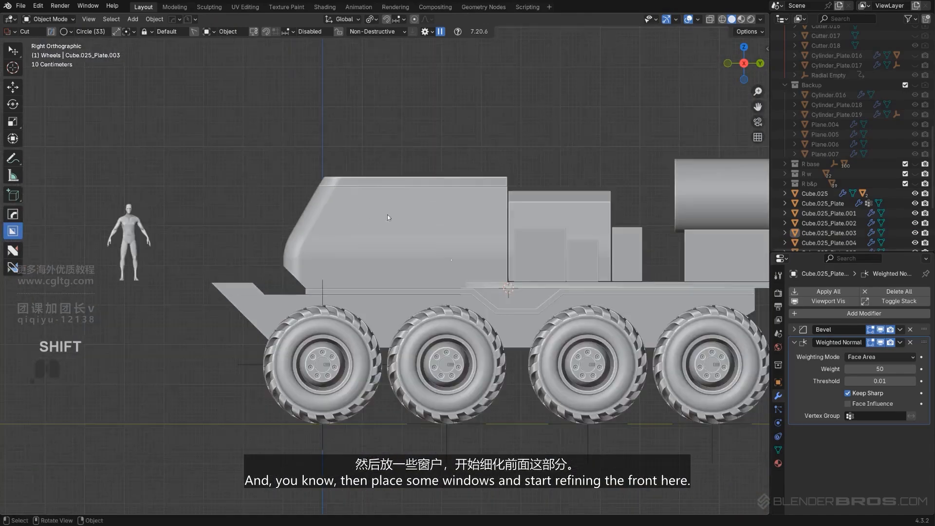
pyautogui.moveTo(433, 248); pyautogui.dragTo(487, 273, button='middle')
pyautogui.press('KP_5')
pyautogui.moveTo(357, 294); pyautogui.dragTo(384, 287, button='middle')
# - Select the main chassis beam and adjust its auto smooth angle with Sharpen to correct the shading at its rear end
pyautogui.click(320, 316)
pyautogui.press('KP_5')
pyautogui.scroll(1, 486, 268)
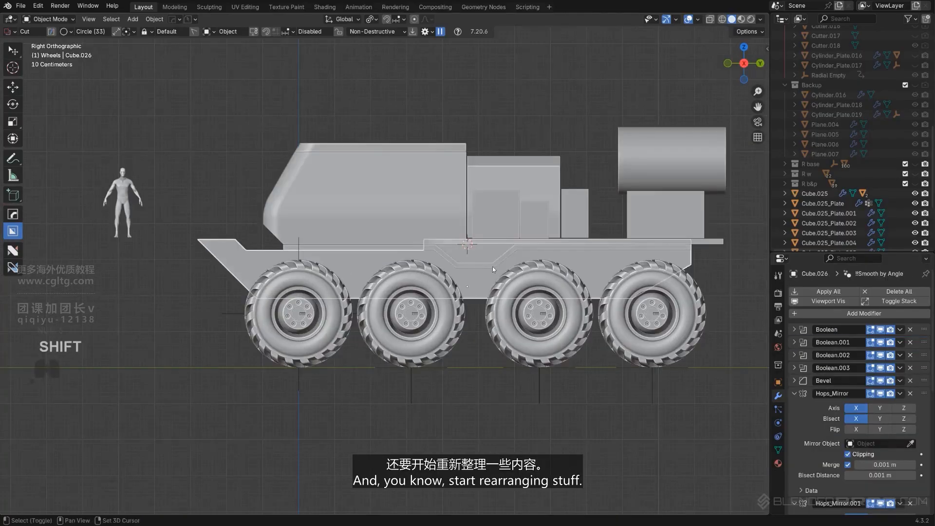
pyautogui.keyDown('shift'); pyautogui.moveTo(492, 266); pyautogui.dragTo(379, 303, button='middle'); pyautogui.keyUp('shift')
pyautogui.moveTo(507, 216); pyautogui.dragTo(399, 225, button='middle')
pyautogui.press('KP_5')
pyautogui.scroll(3, 378, 215)
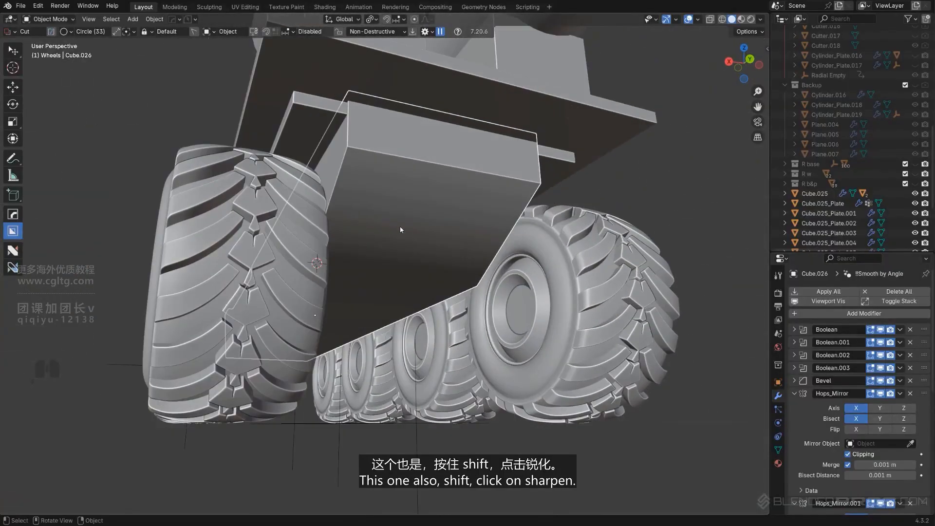
pyautogui.press('q')
pyautogui.keyDown('shift'); pyautogui.click(395, 194); pyautogui.keyUp('shift')
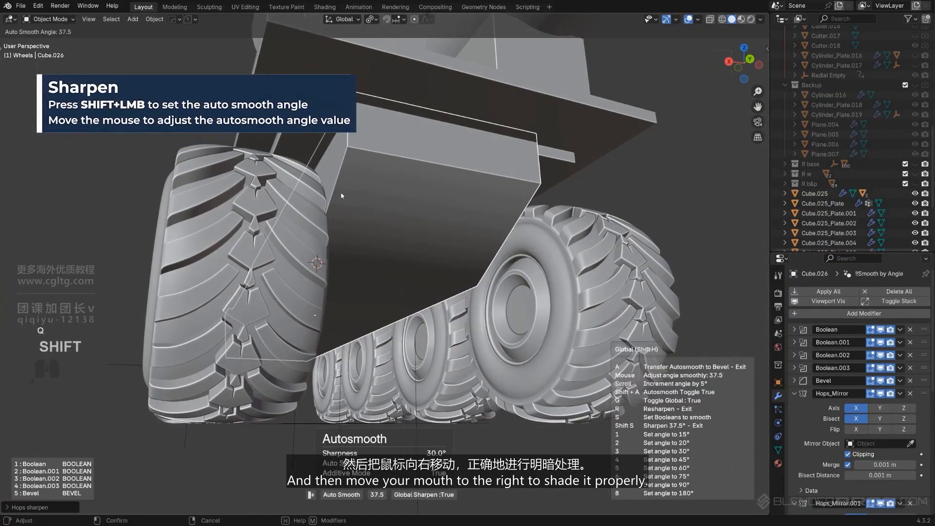
pyautogui.moveTo(550, 176)
pyautogui.keyDown('shift'); pyautogui.click(593, 176); pyautogui.keyUp('shift')
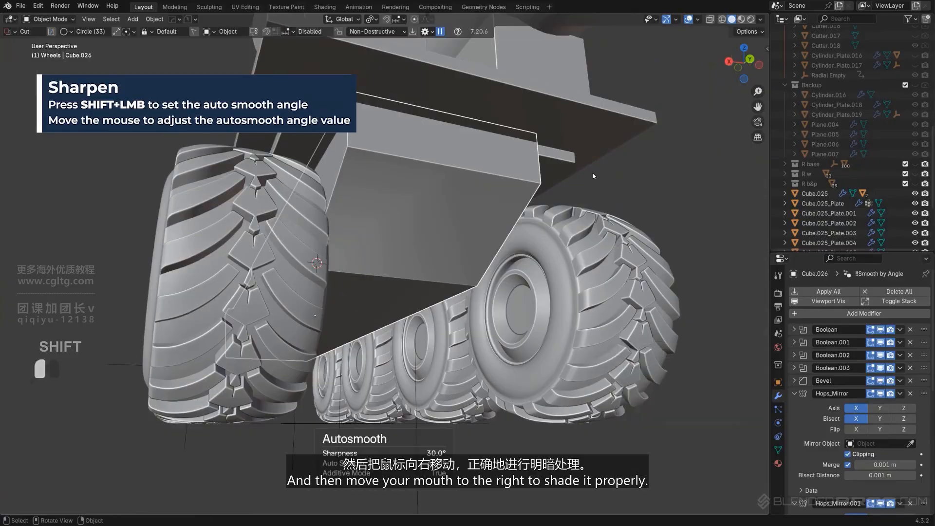
# - Add a Weighted Normal modifier to the chassis beam with Sharpen
pyautogui.moveTo(593, 175); pyautogui.dragTo(487, 190, button='middle')
pyautogui.scroll(2, 340, 198)
pyautogui.press('q')
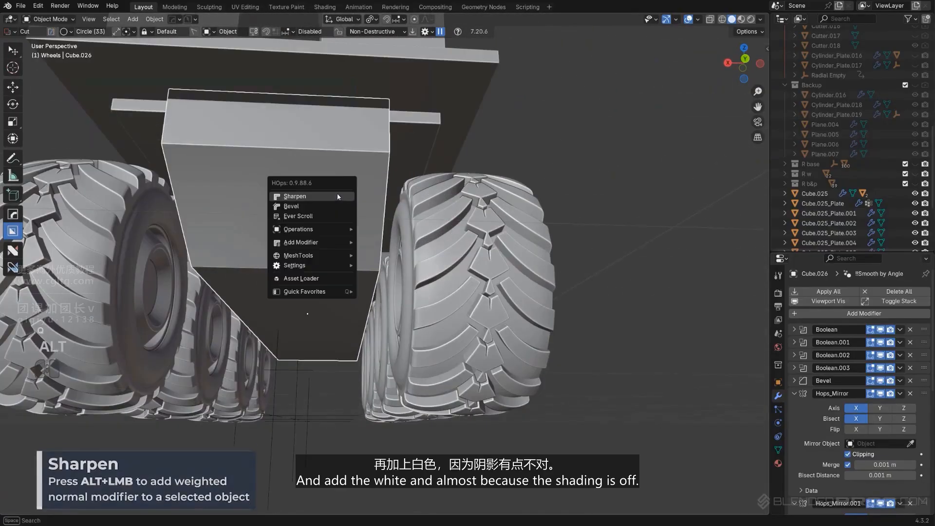
pyautogui.keyDown('alt'); pyautogui.click(338, 195); pyautogui.keyUp('alt')
# - Set the chassis beam's bevel profile to 0.5 and widen the bevel to about 0.008
pyautogui.scroll(-5, 337, 194)
pyautogui.moveTo(337, 194); pyautogui.dragTo(604, 248, button='middle')
pyautogui.scroll(4, 330, 351)
pyautogui.keyDown('shift'); pyautogui.moveTo(329, 351); pyautogui.dragTo(414, 277, button='middle'); pyautogui.keyUp('shift')
pyautogui.scroll(5, 414, 280)
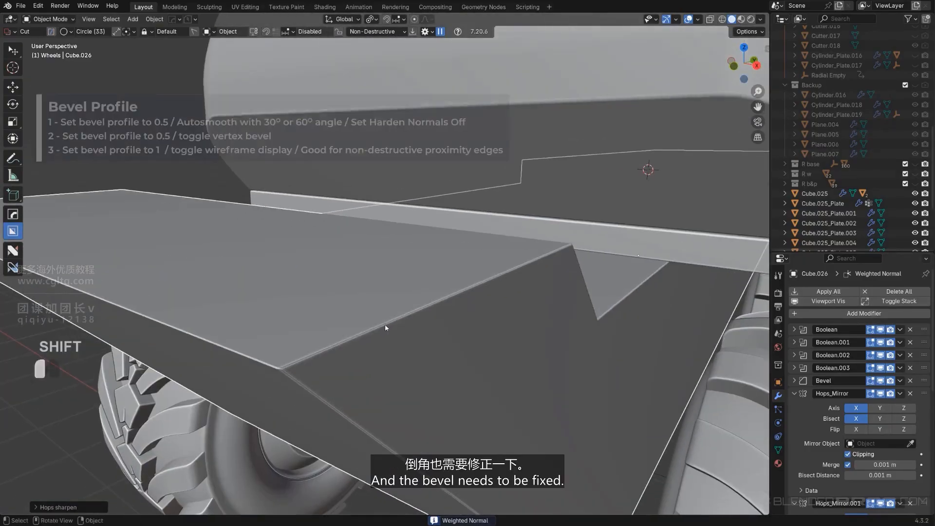
pyautogui.press('q')
pyautogui.click(380, 335)
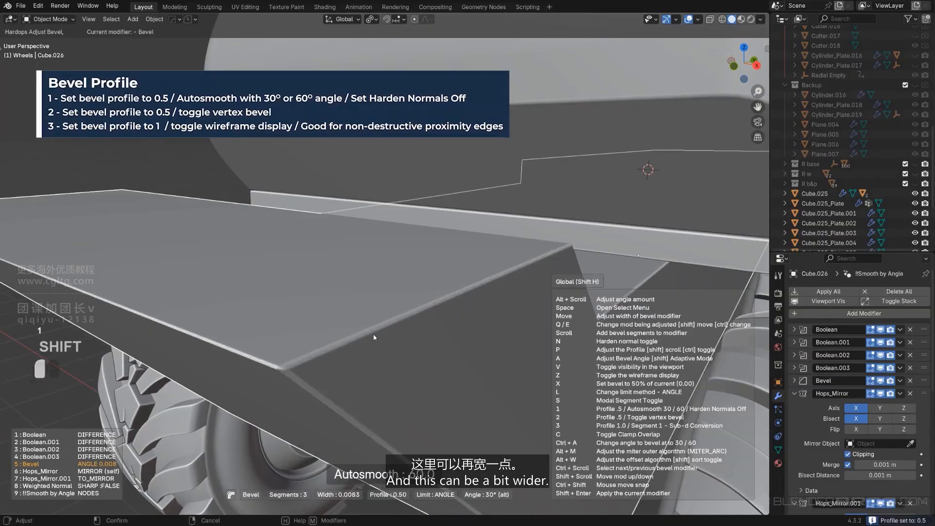
pyautogui.click(373, 336)
# - Fine-tune the chassis beam's bevel width while viewing its pointed front end
pyautogui.scroll(-7, 377, 334)
pyautogui.scroll(4, 417, 294)
pyautogui.press('q')
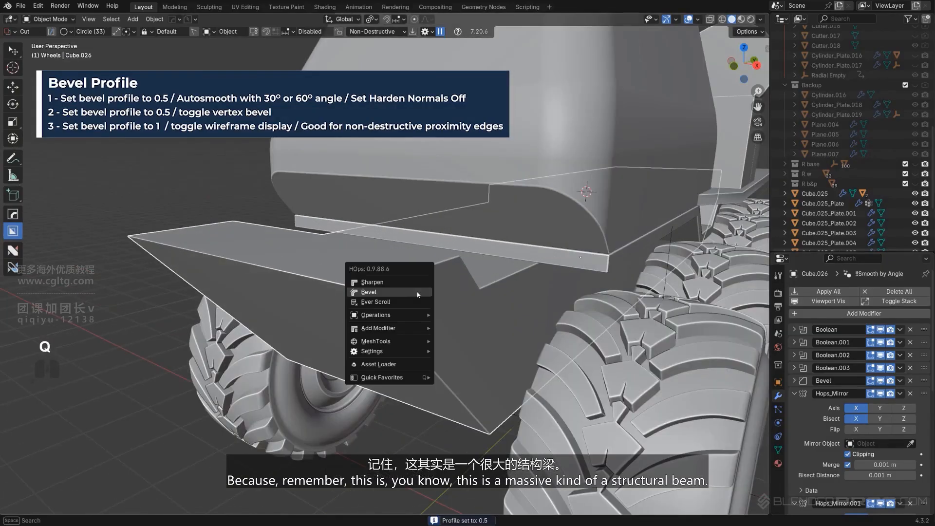
pyautogui.click(417, 294)
pyautogui.click(407, 291)
# - Examine the bevelled chassis beam and the whole truck's proportions in side view
pyautogui.scroll(-5, 407, 290)
pyautogui.keyDown('alt'); pyautogui.moveTo(453, 299); pyautogui.dragTo(438, 284, button='middle'); pyautogui.keyUp('alt')
pyautogui.press('KP_5')
pyautogui.scroll(2, 438, 284)
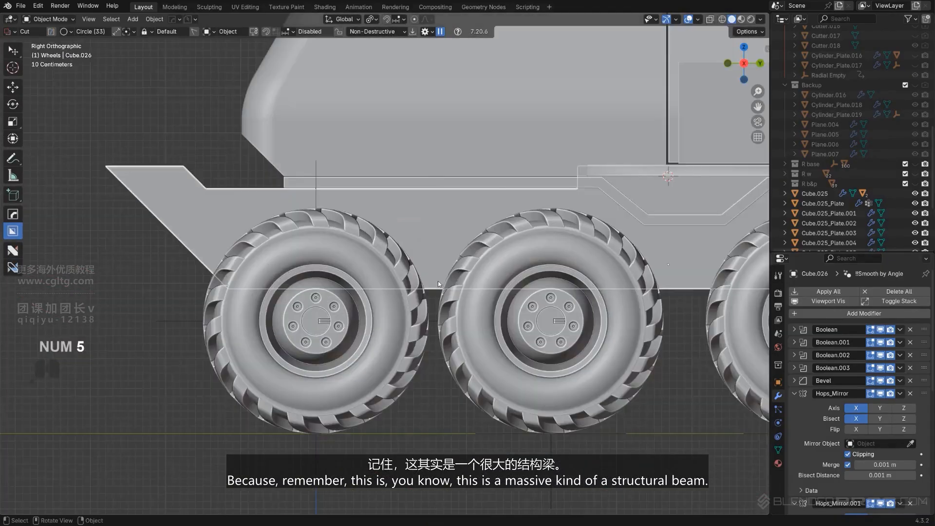
pyautogui.scroll(-4, 447, 379)
pyautogui.keyDown('shift'); pyautogui.moveTo(529, 317); pyautogui.dragTo(436, 334, button='middle'); pyautogui.keyUp('shift')
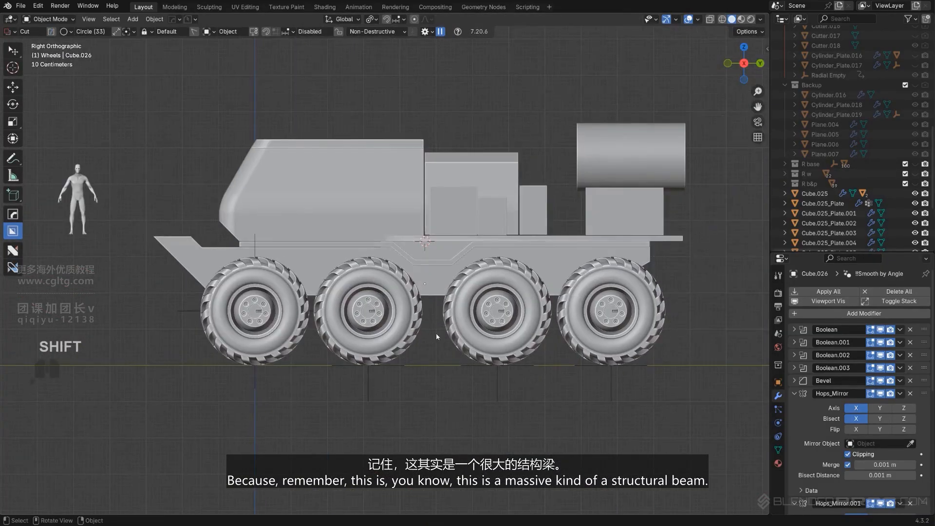
pyautogui.keyDown('shift'); pyautogui.moveTo(242, 247); pyautogui.dragTo(380, 249, button='middle'); pyautogui.keyUp('shift')
pyautogui.scroll(3, 358, 257)
pyautogui.scroll(-3, 500, 247)
pyautogui.scroll(-2, 382, 250)
pyautogui.keyDown('shift'); pyautogui.moveTo(437, 250); pyautogui.dragTo(388, 253, button='middle'); pyautogui.keyUp('shift')
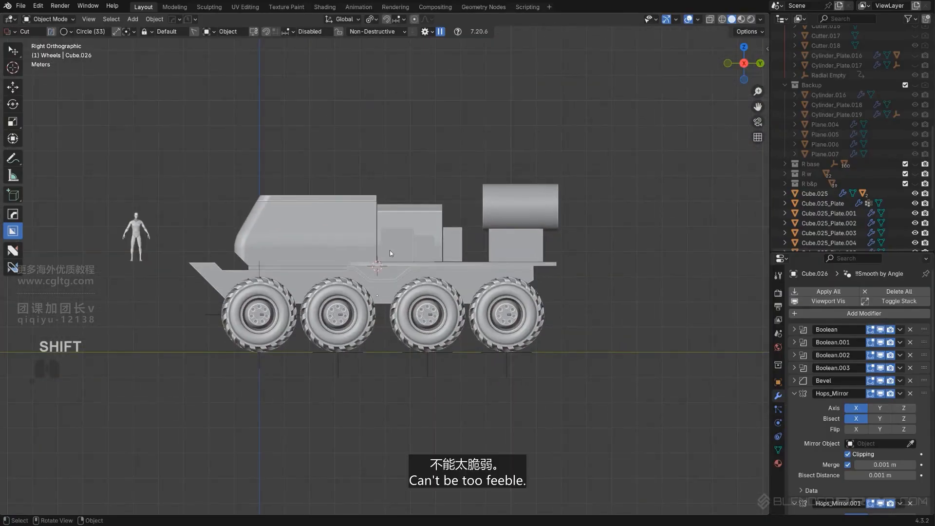
pyautogui.scroll(2, 430, 269)
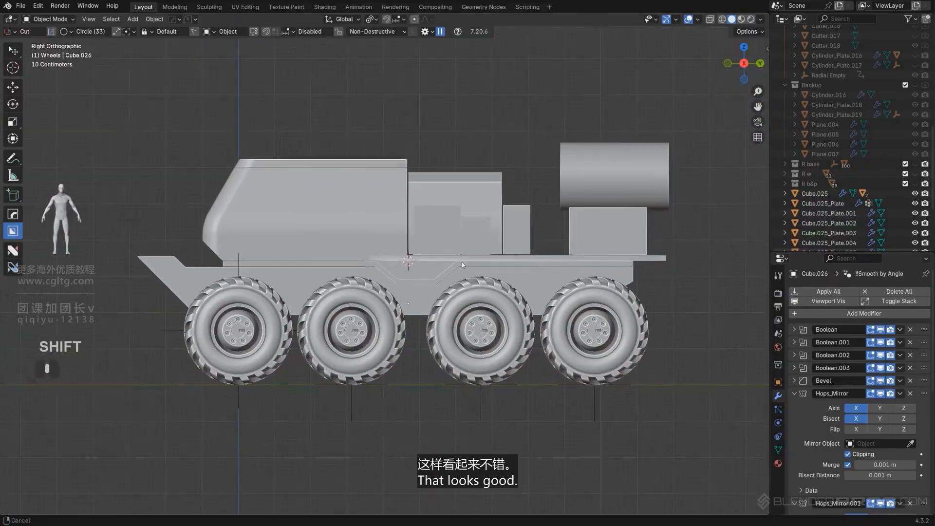